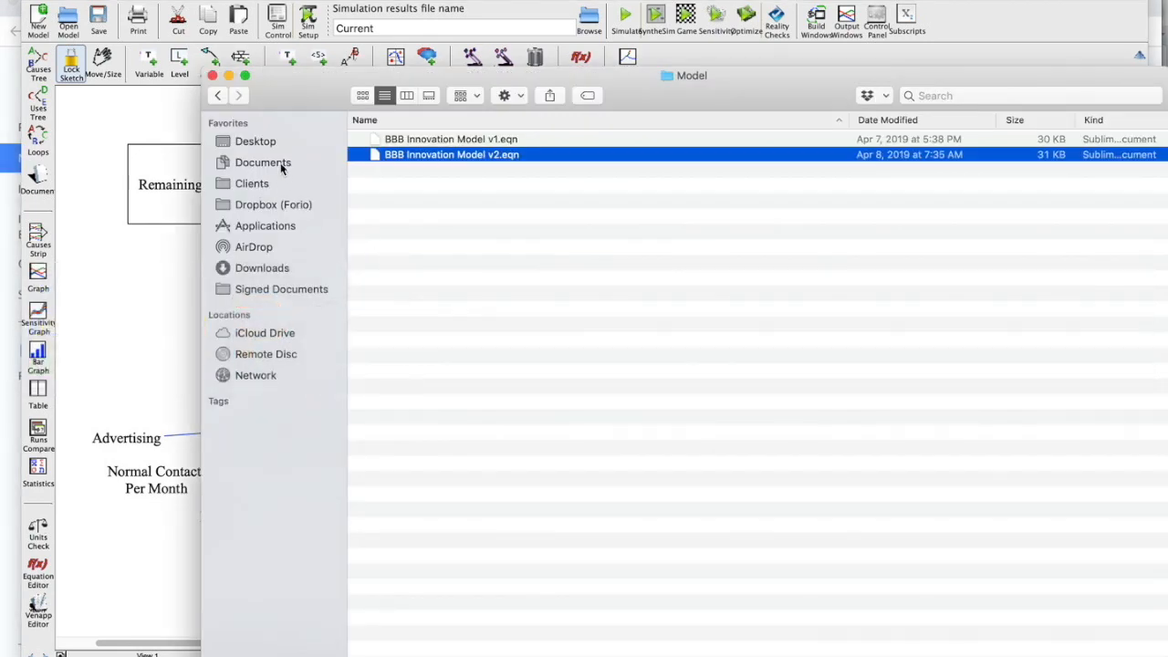
Open the Desktop's Vensim webinar folder, select diffusion.mdl, and return to the Epicenter page.
{"action": "left_click", "coordinate": [253, 146]}
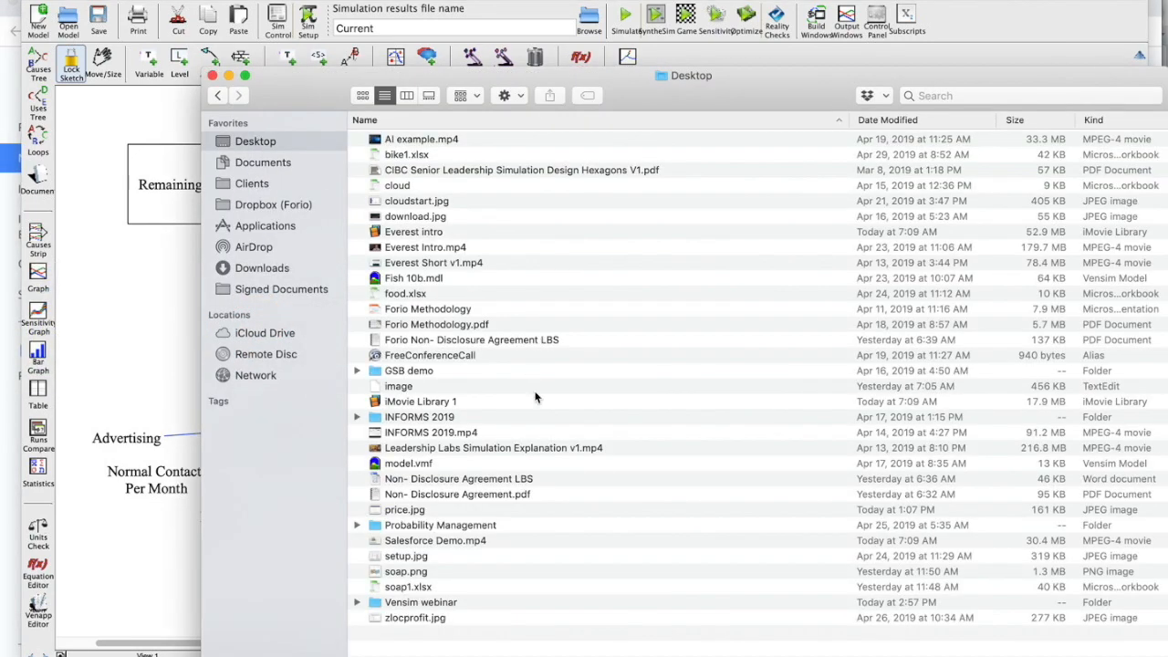
{"action": "double_click", "coordinate": [427, 603]}
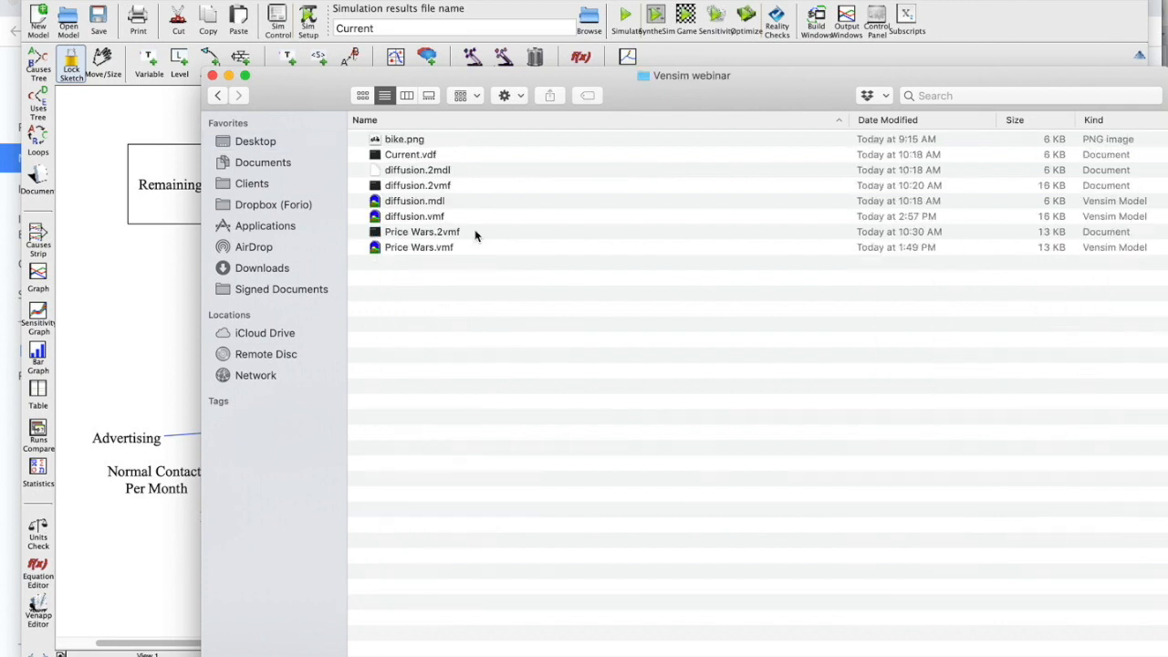
{"action": "left_click", "coordinate": [430, 217]}
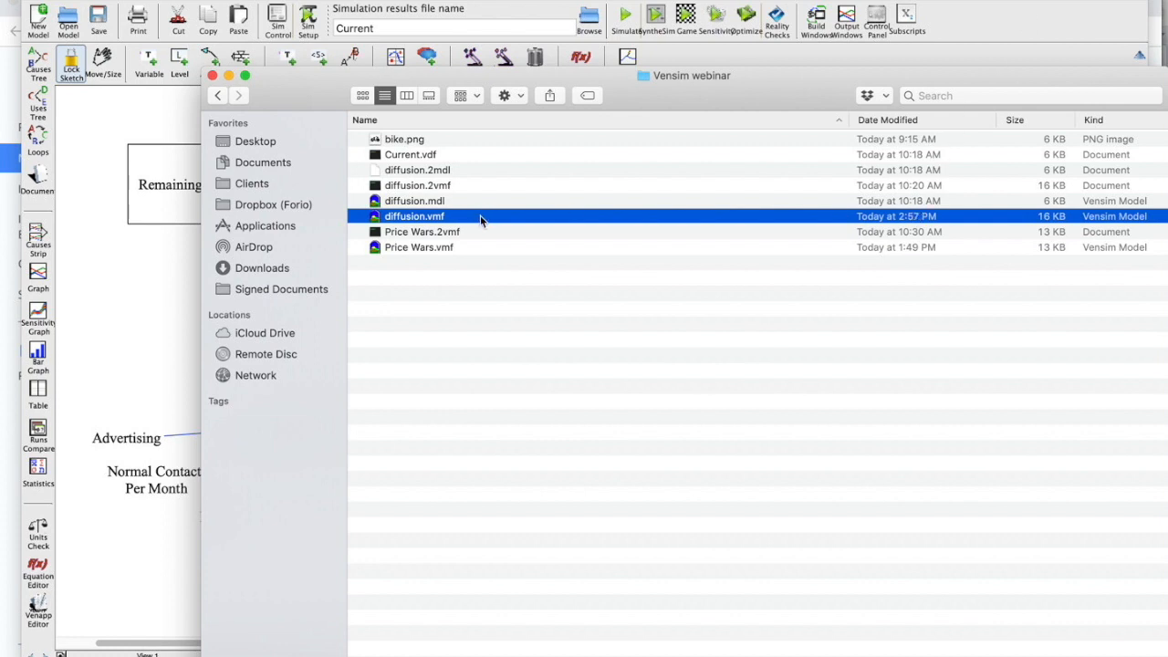
{"action": "left_click", "coordinate": [444, 202]}
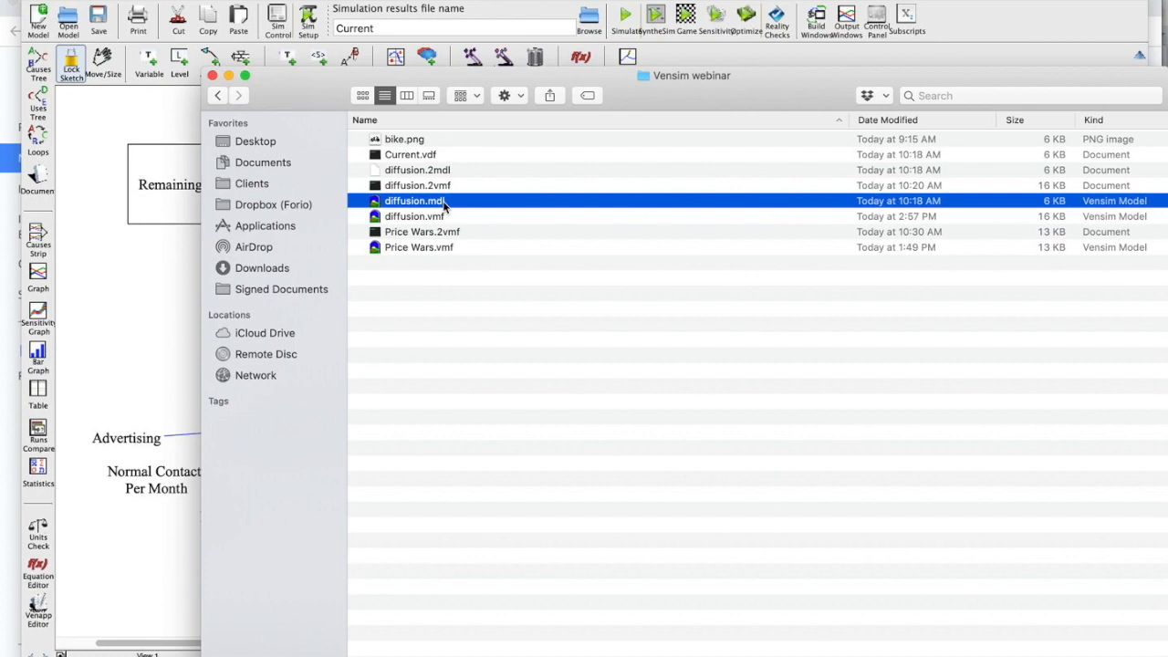
{"action": "key", "text": "super+Tab"}
{"action": "key", "text": "super+Tab"}
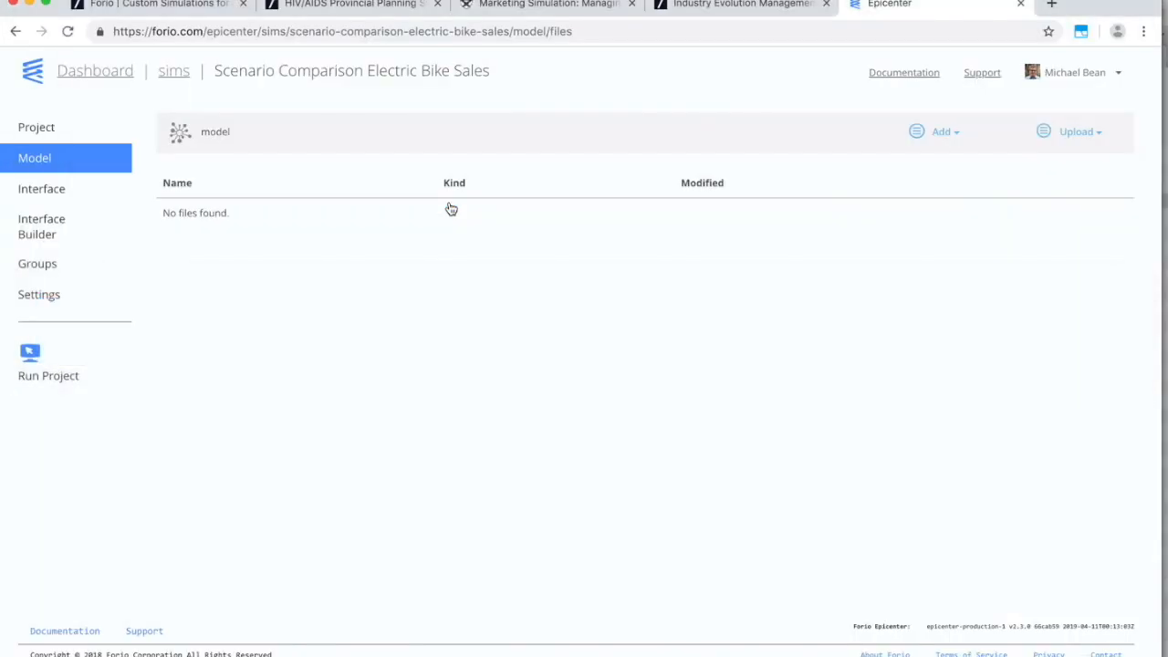
Try uploading diffusion.mdl to the model files and dismiss the disallowed-extension error.
{"action": "key", "text": "super+Tab"}
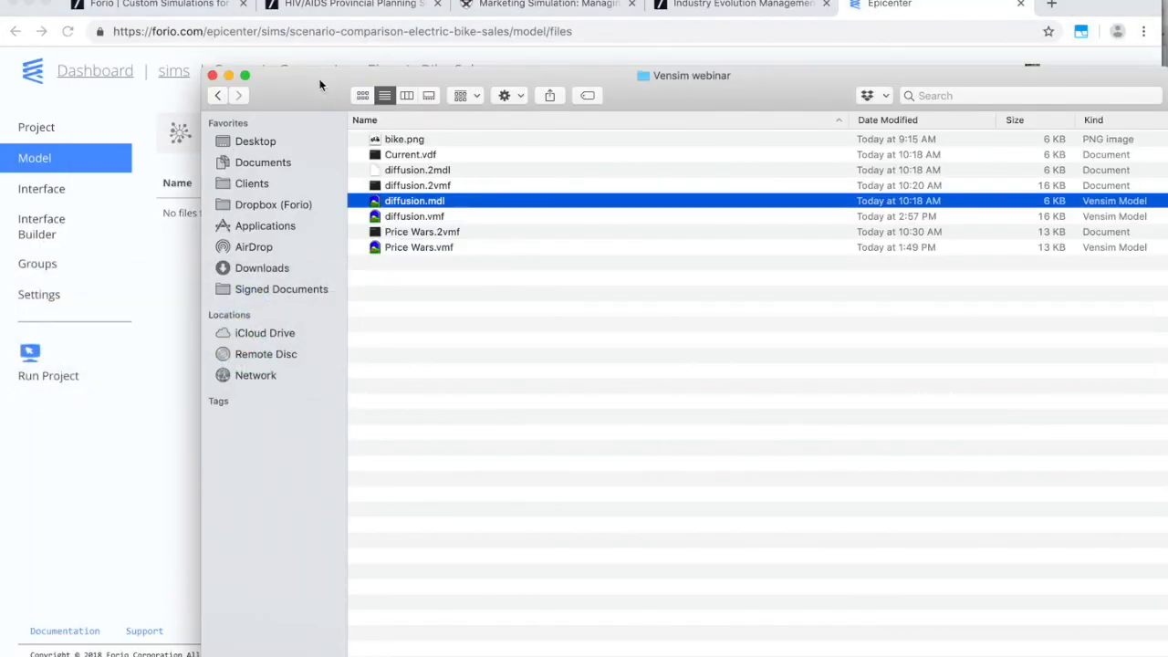
{"action": "left_click_drag", "start_coordinate": [320, 85], "coordinate": [790, 108]}
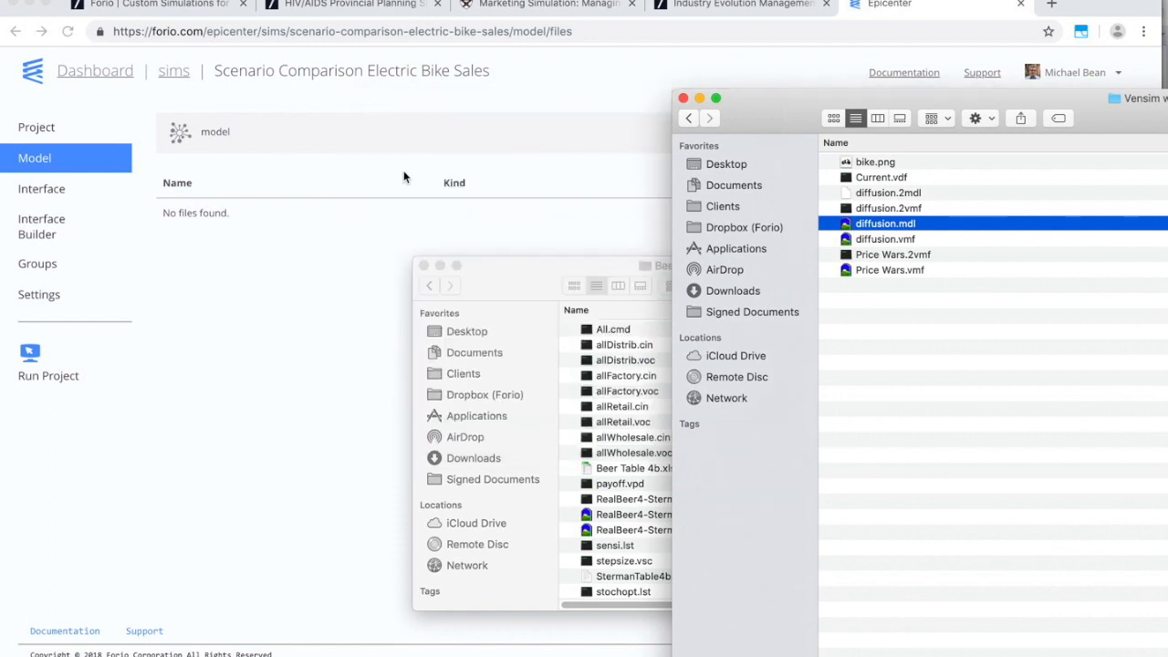
{"action": "left_click", "coordinate": [424, 265]}
{"action": "left_click_drag", "start_coordinate": [909, 224], "coordinate": [528, 286]}
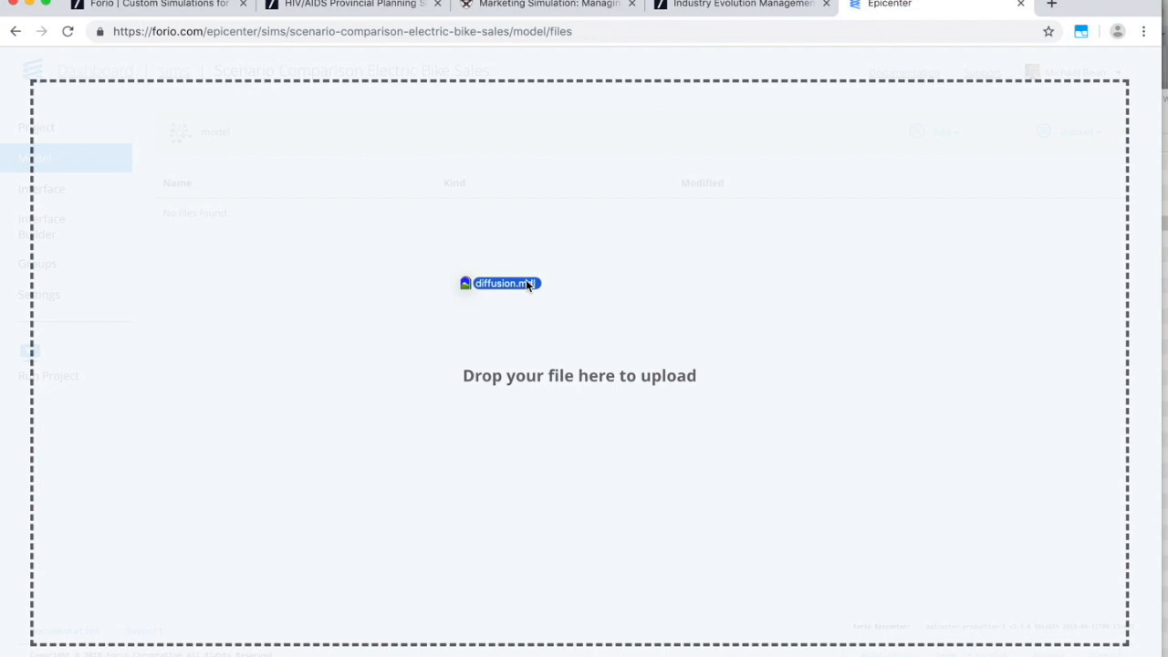
{"action": "left_click_drag", "start_coordinate": [527, 286], "coordinate": [559, 321]}
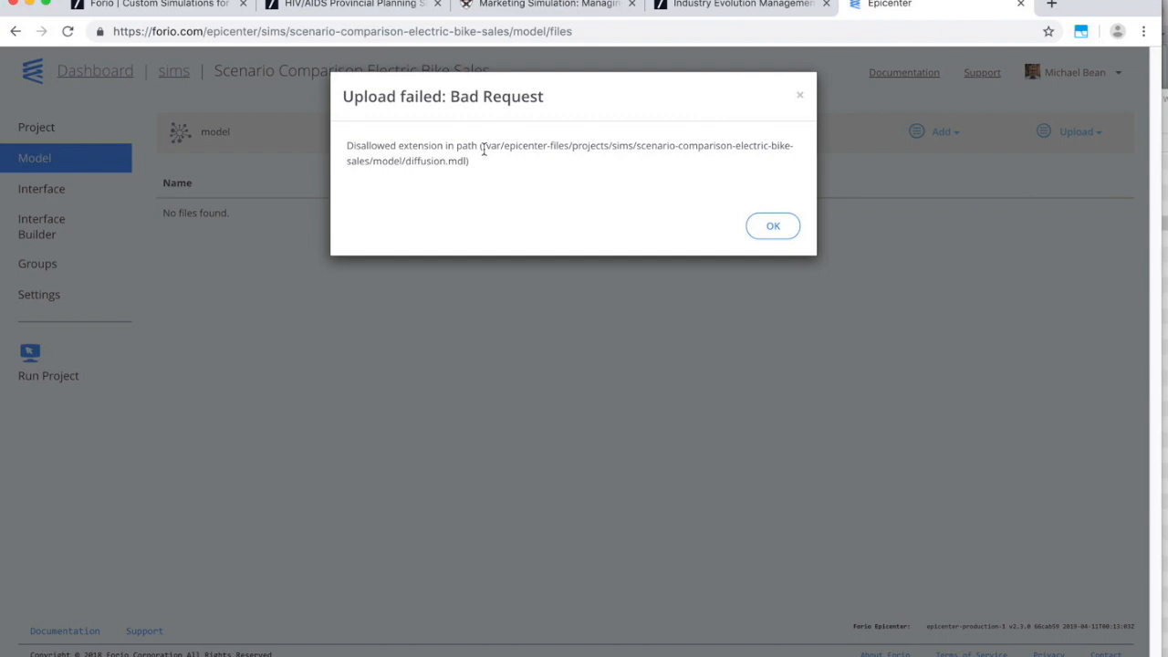
{"action": "left_click", "coordinate": [773, 226]}
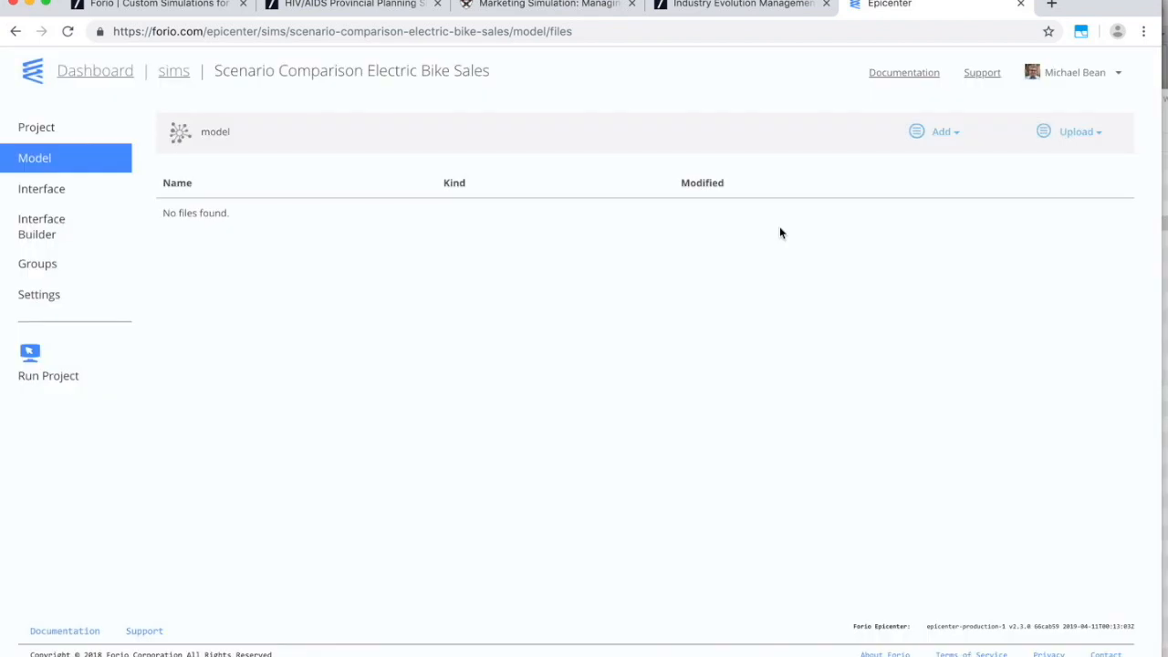
{"action": "key", "text": "super+Tab"}
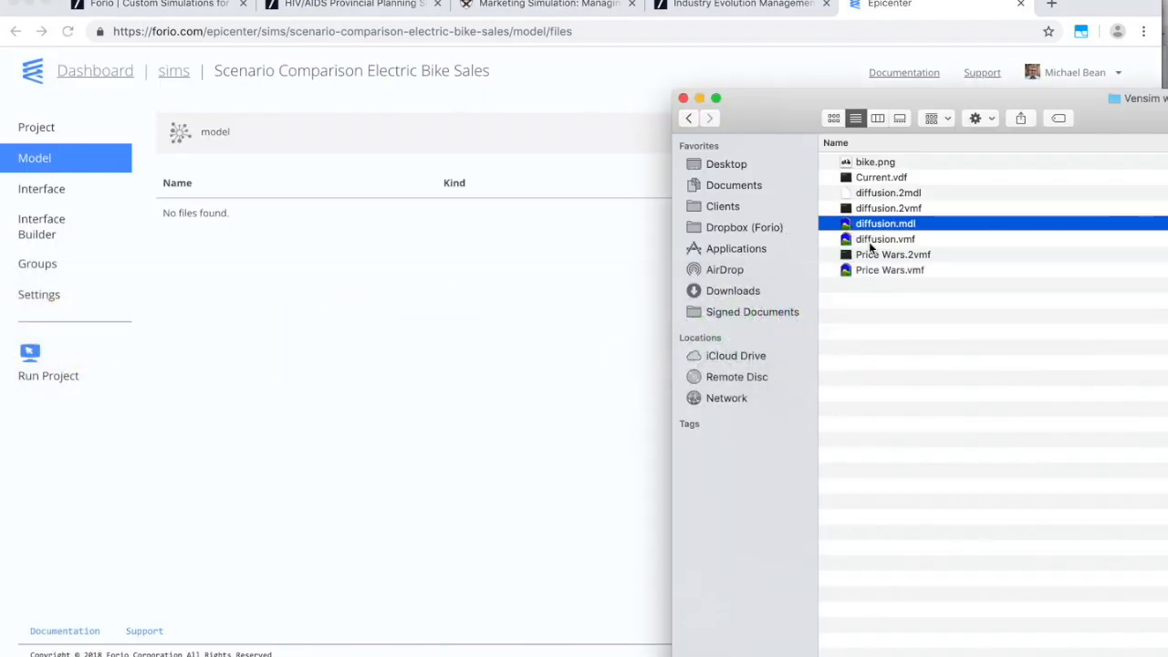
Upload diffusion.vmf as the project model, then view the Interface files page.
{"action": "left_click", "coordinate": [870, 241]}
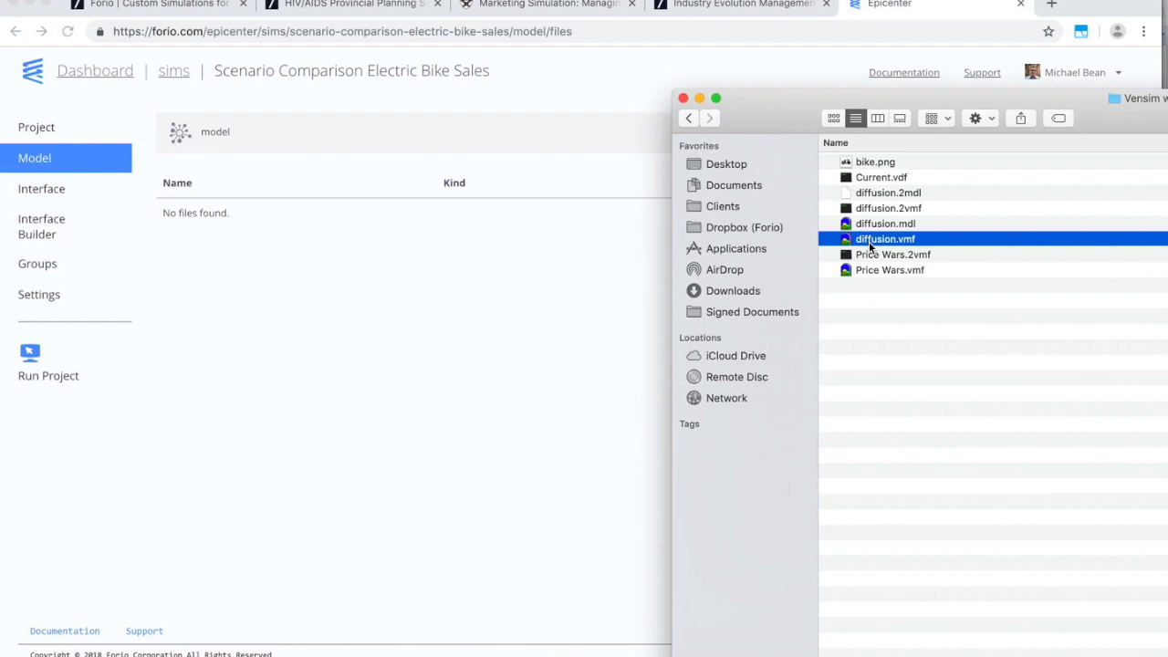
{"action": "left_click_drag", "start_coordinate": [870, 245], "coordinate": [410, 271]}
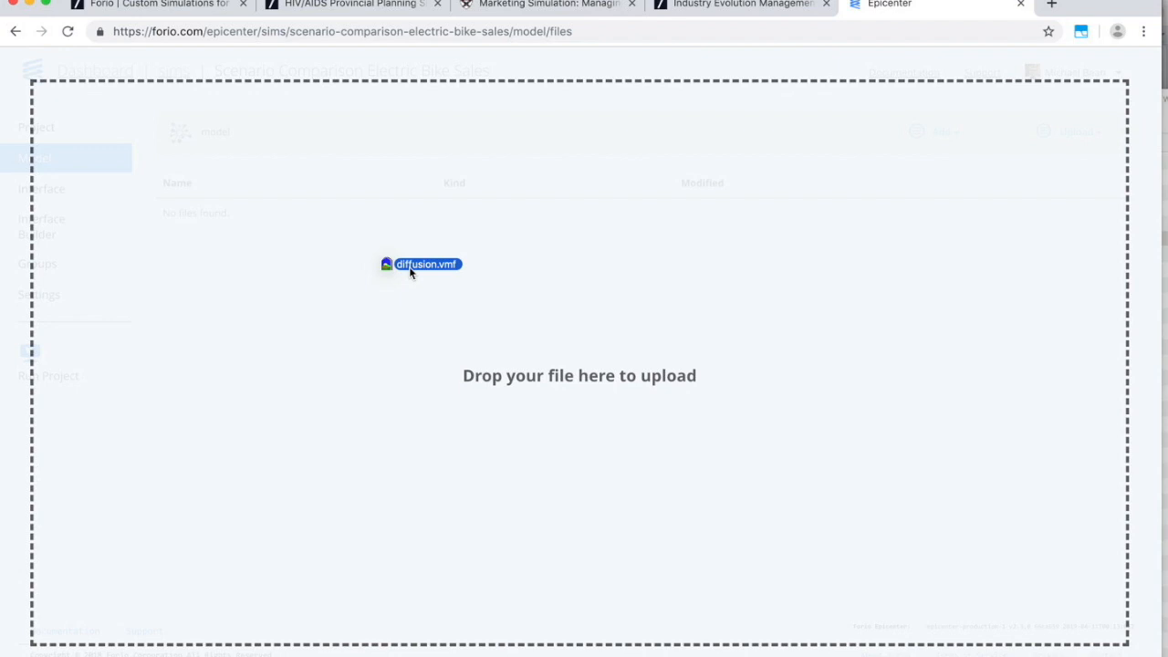
{"action": "left_click_drag", "start_coordinate": [411, 271], "coordinate": [410, 271]}
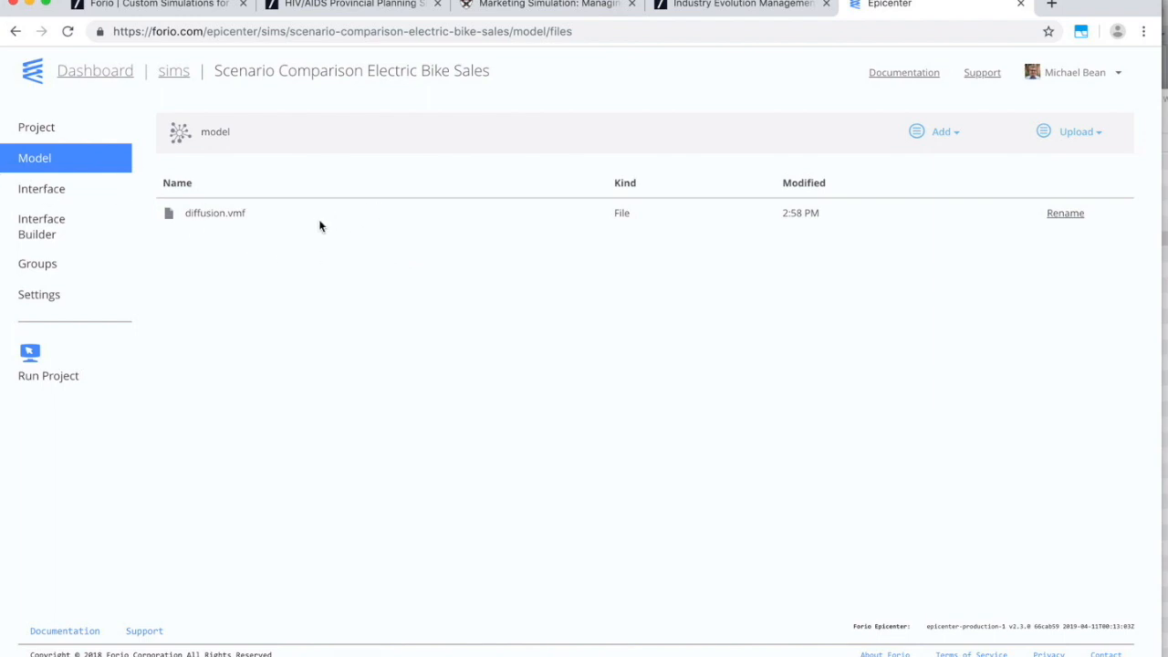
{"action": "left_click", "coordinate": [50, 192]}
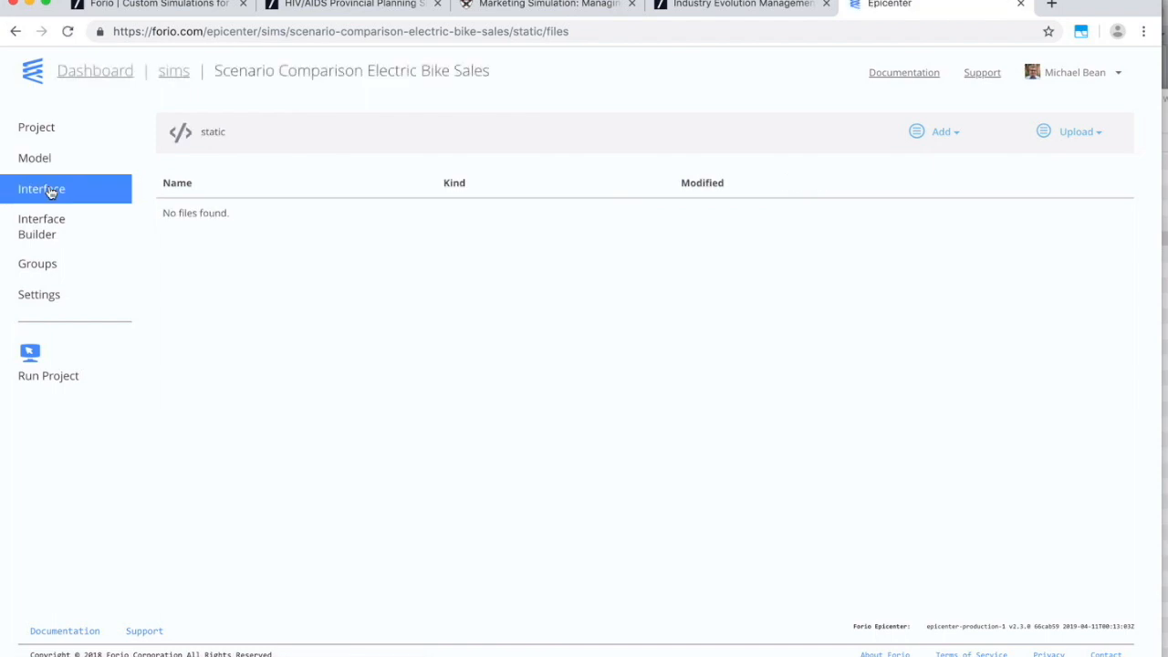
Open the Interface Builder, glance at the HIV/AIDS example, and start a Run Comparison project.
{"action": "left_click", "coordinate": [42, 230]}
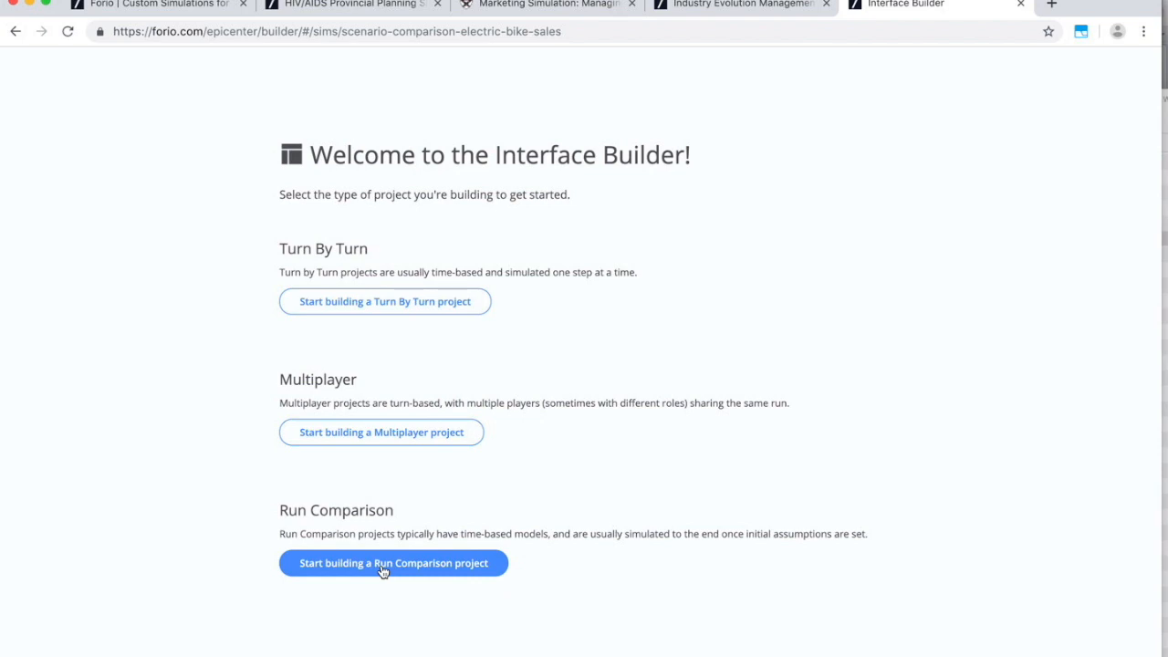
{"action": "left_click", "coordinate": [343, 5]}
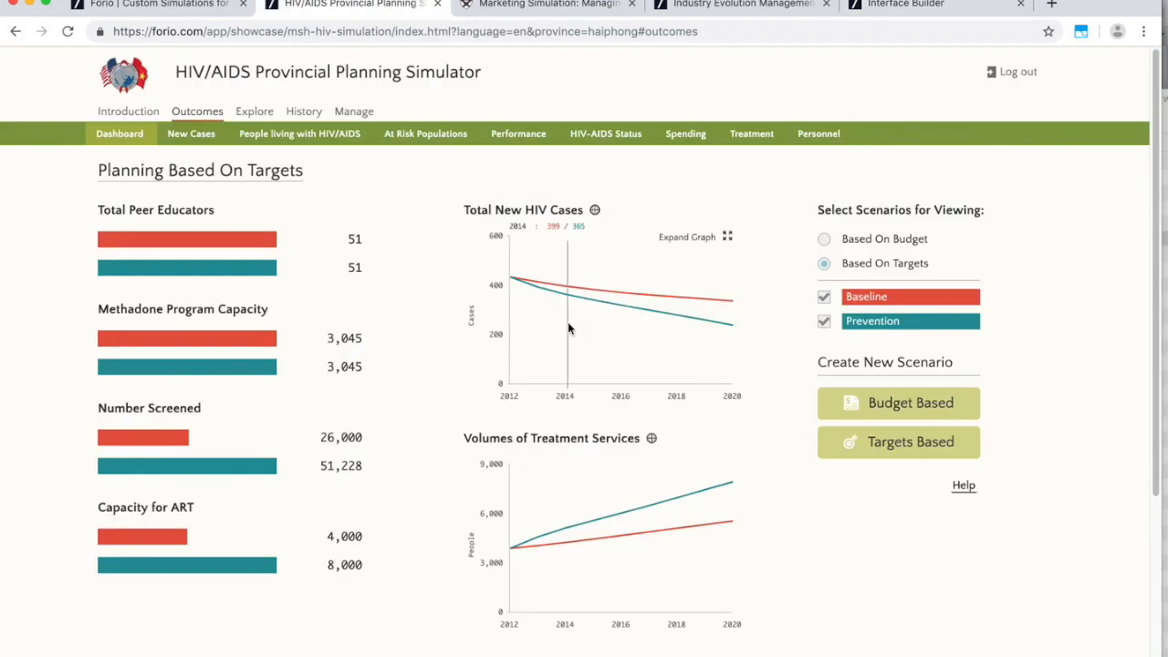
{"action": "left_click", "coordinate": [904, 5]}
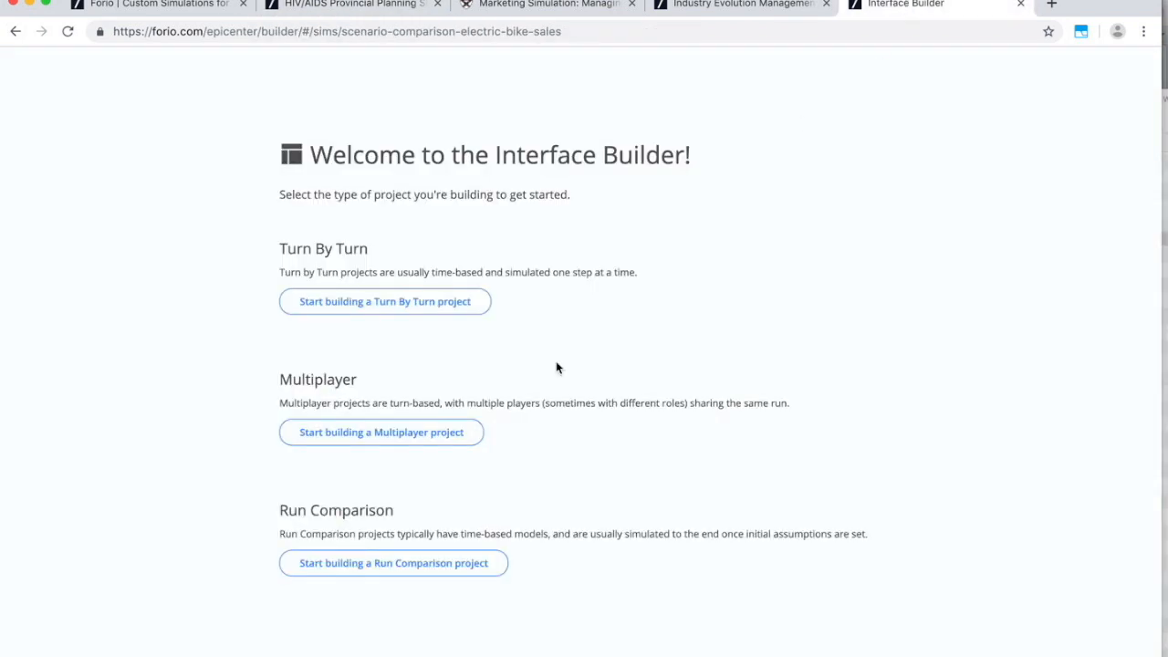
{"action": "left_click", "coordinate": [373, 564]}
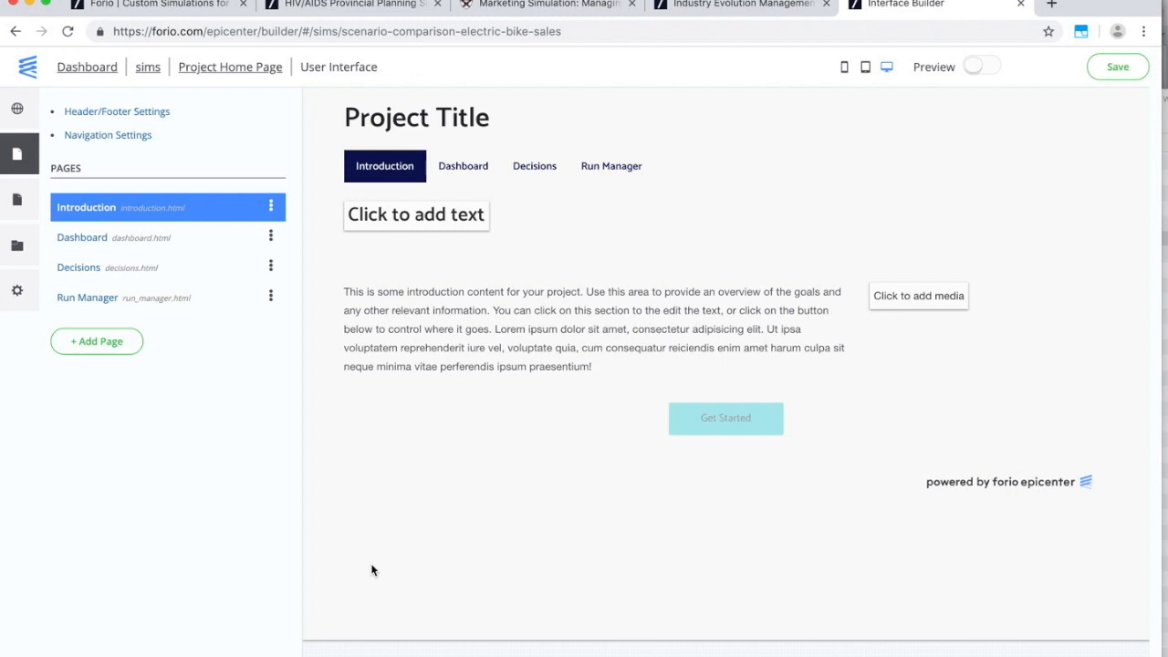
Review the template's Dashboard, Decisions and Run Manager pages.
{"action": "left_click", "coordinate": [463, 169]}
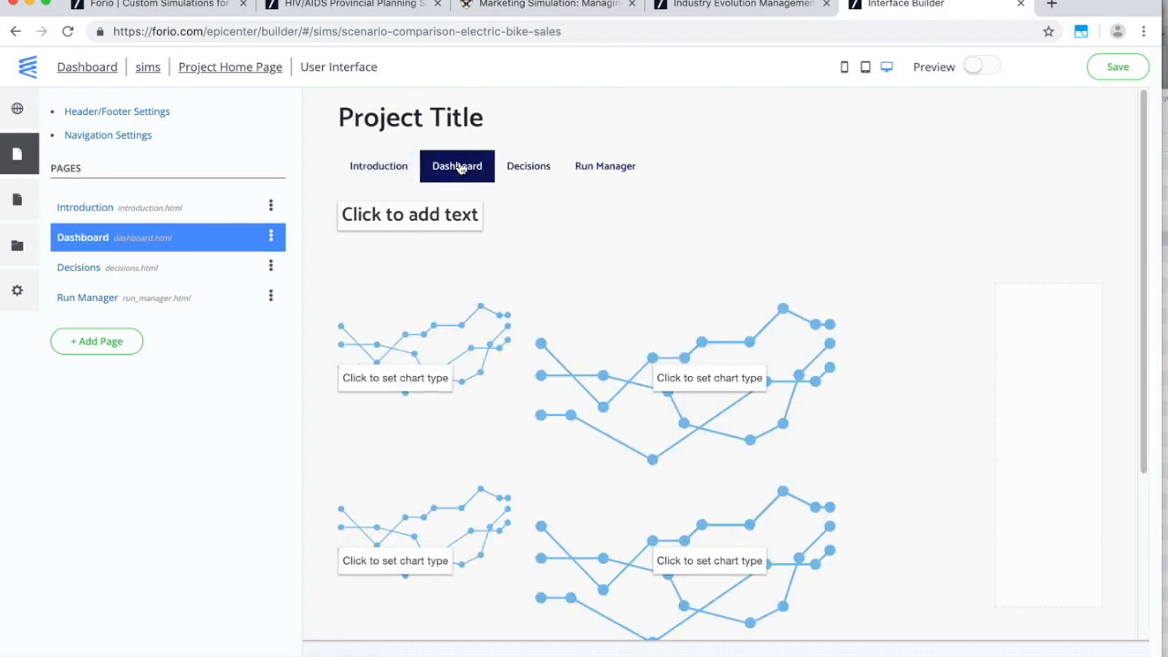
{"action": "left_click", "coordinate": [518, 174]}
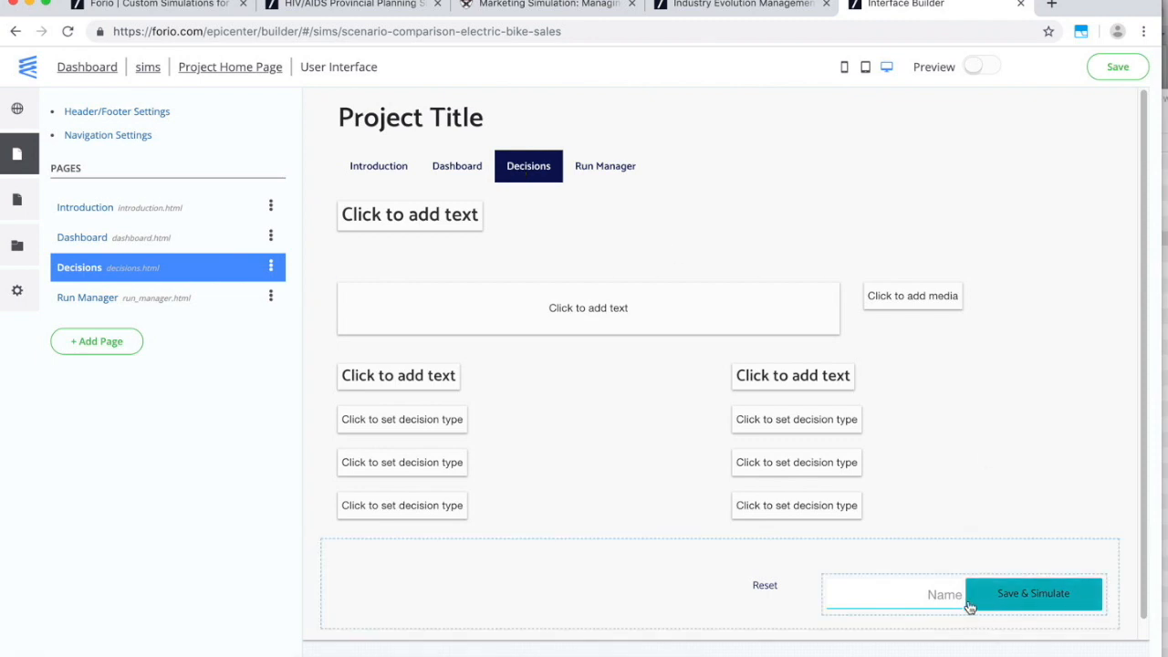
{"action": "left_click", "coordinate": [607, 168]}
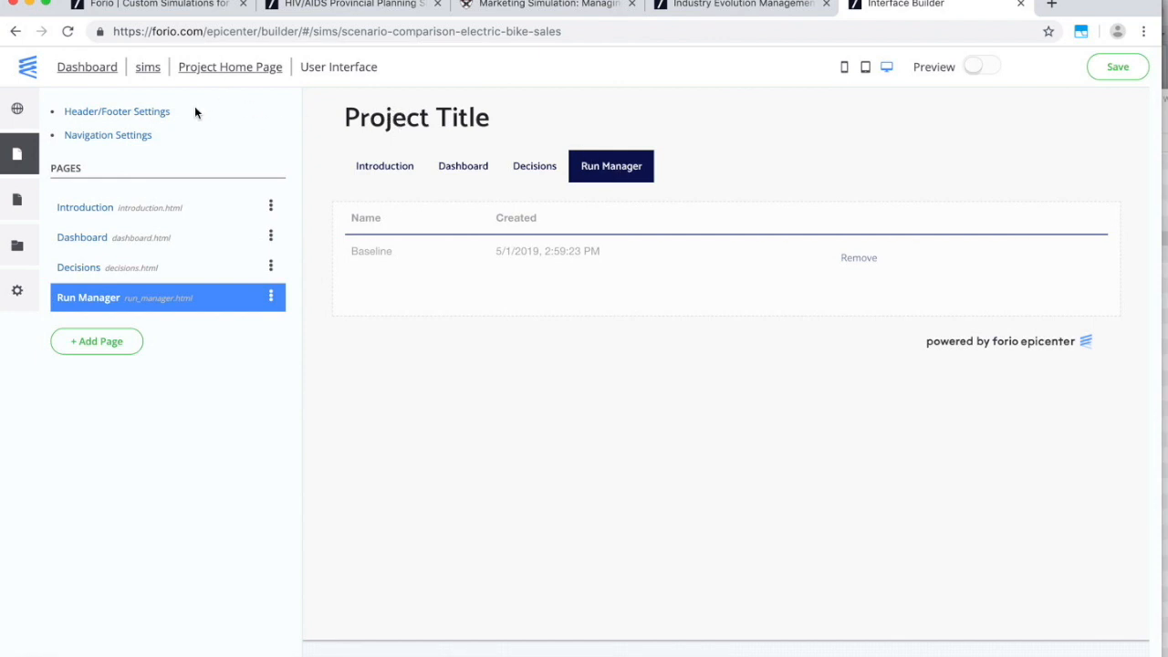
Retitle the project to the owner's Electric Bike Forecasting Tool and begin adding a header logo.
{"action": "left_click", "coordinate": [159, 113]}
{"action": "left_click_drag", "start_coordinate": [542, 192], "coordinate": [456, 188]}
{"action": "type", "text": "Mik"}
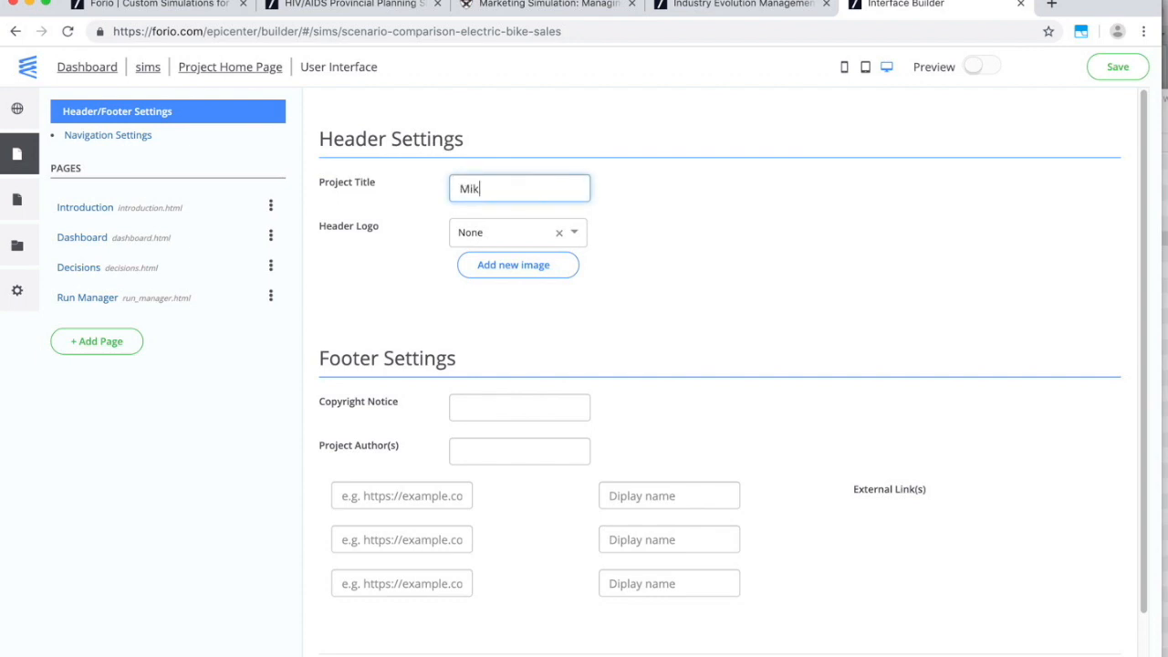
{"action": "type", "text": "e's Electric "}
{"action": "type", "text": "Bike Fore"}
{"action": "type", "text": "casting Tool"}
{"action": "left_click", "coordinate": [866, 230]}
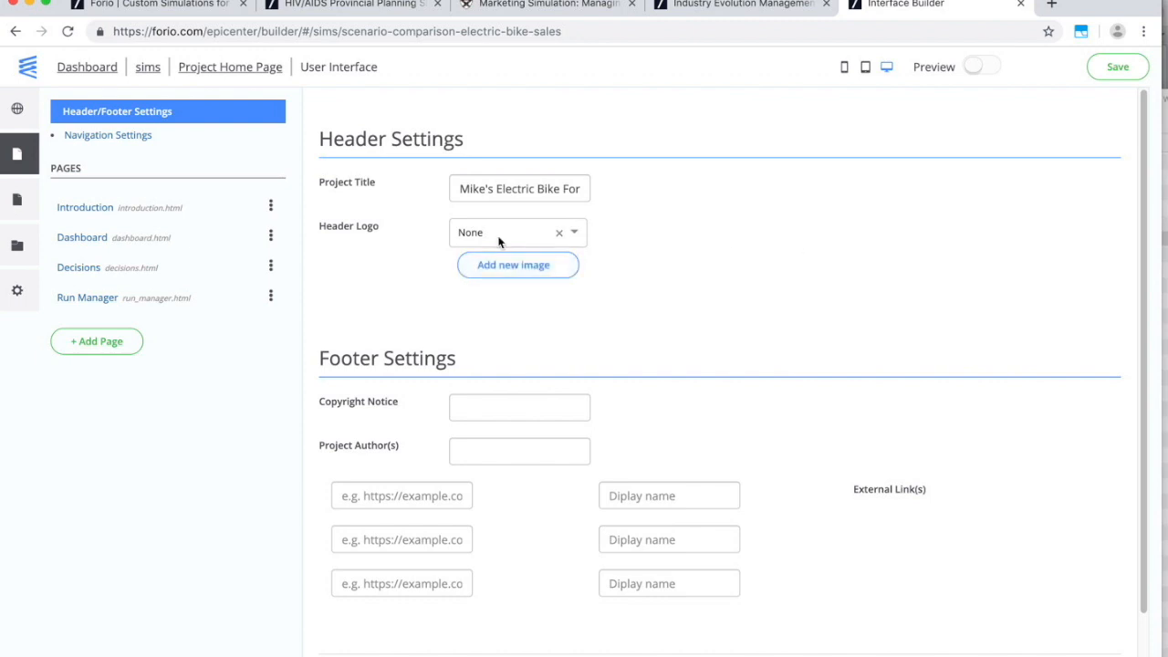
{"action": "left_click", "coordinate": [510, 265]}
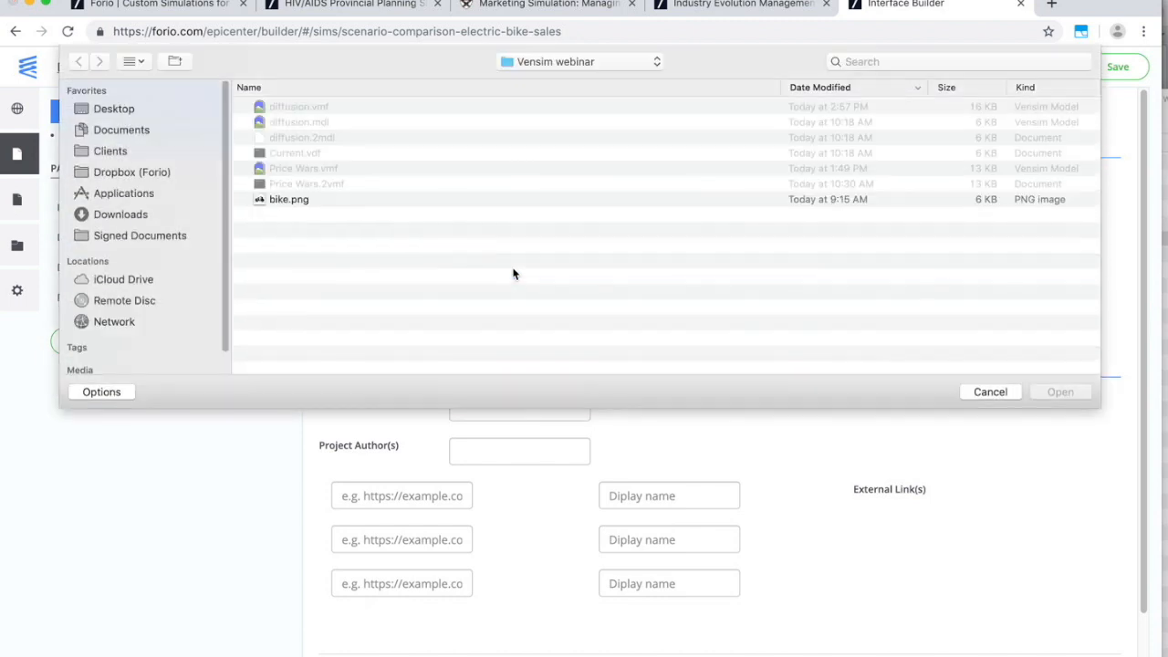
Load bike.png and crop it for the header logo.
{"action": "left_click", "coordinate": [290, 215]}
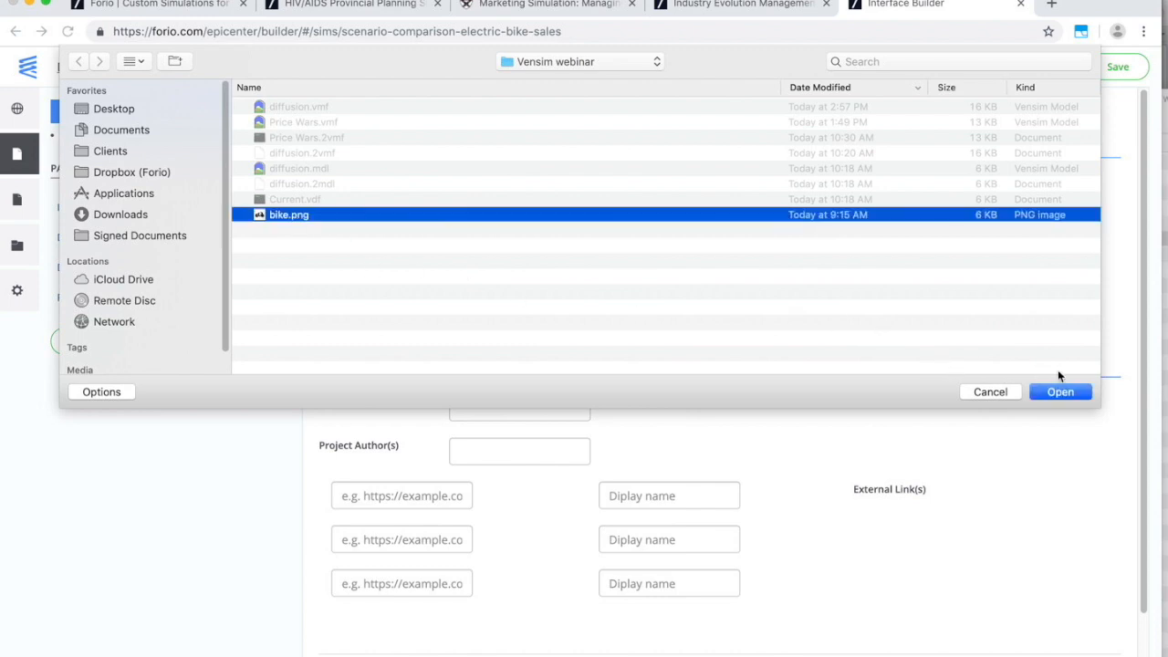
{"action": "left_click", "coordinate": [1060, 393]}
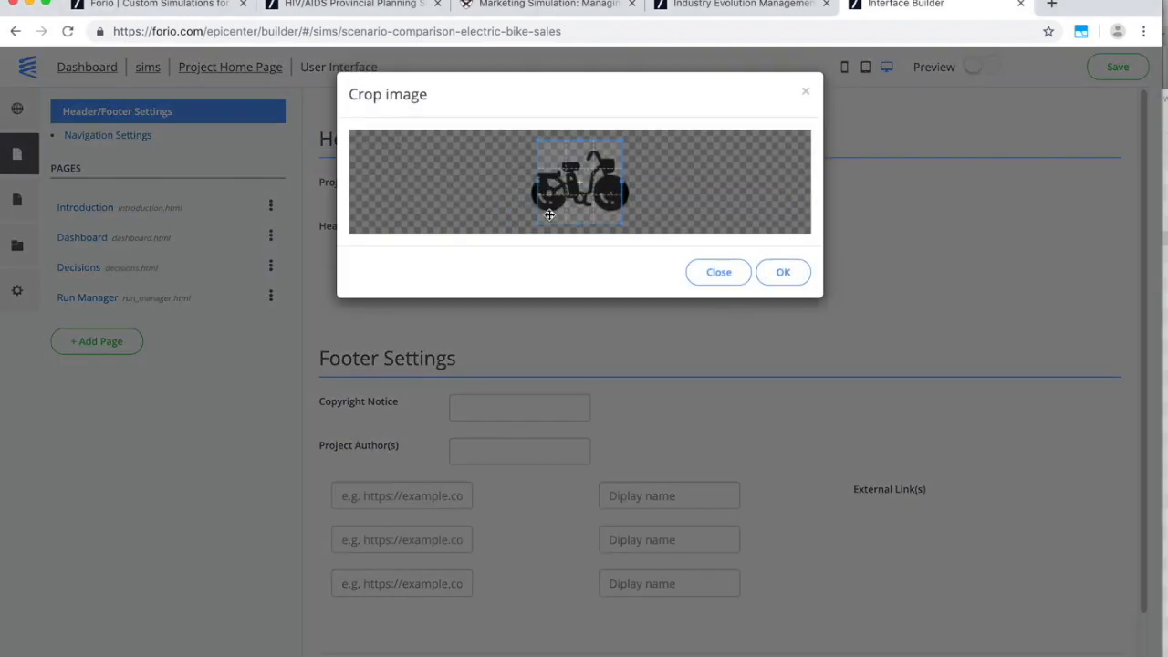
{"action": "left_click_drag", "start_coordinate": [538, 220], "coordinate": [525, 218]}
{"action": "left_click_drag", "start_coordinate": [624, 228], "coordinate": [641, 217]}
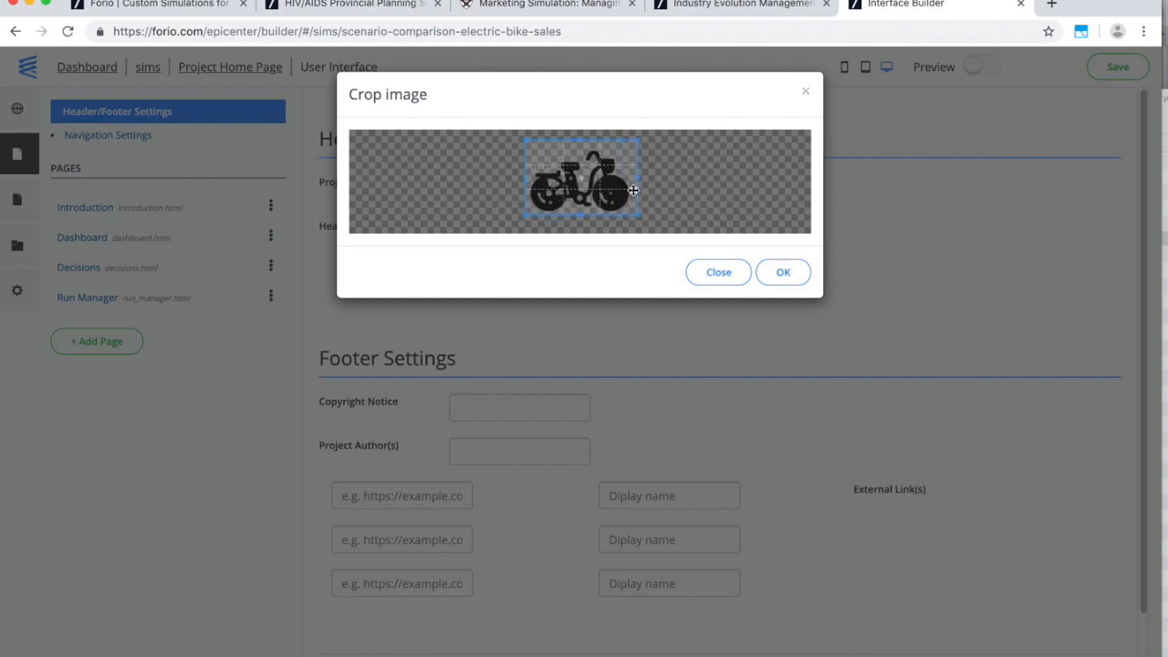
{"action": "left_click_drag", "start_coordinate": [591, 144], "coordinate": [580, 148]}
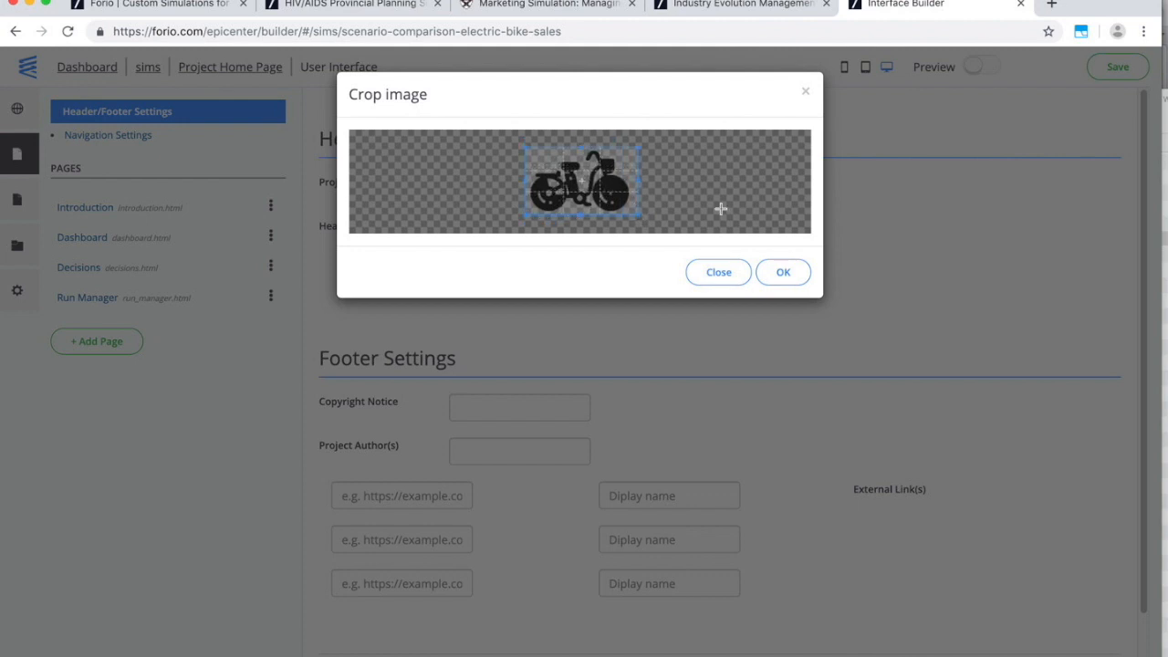
{"action": "left_click", "coordinate": [784, 274]}
Choose bike.png as the header logo and preview the Introduction page.
{"action": "left_click", "coordinate": [575, 233]}
{"action": "left_click", "coordinate": [550, 263]}
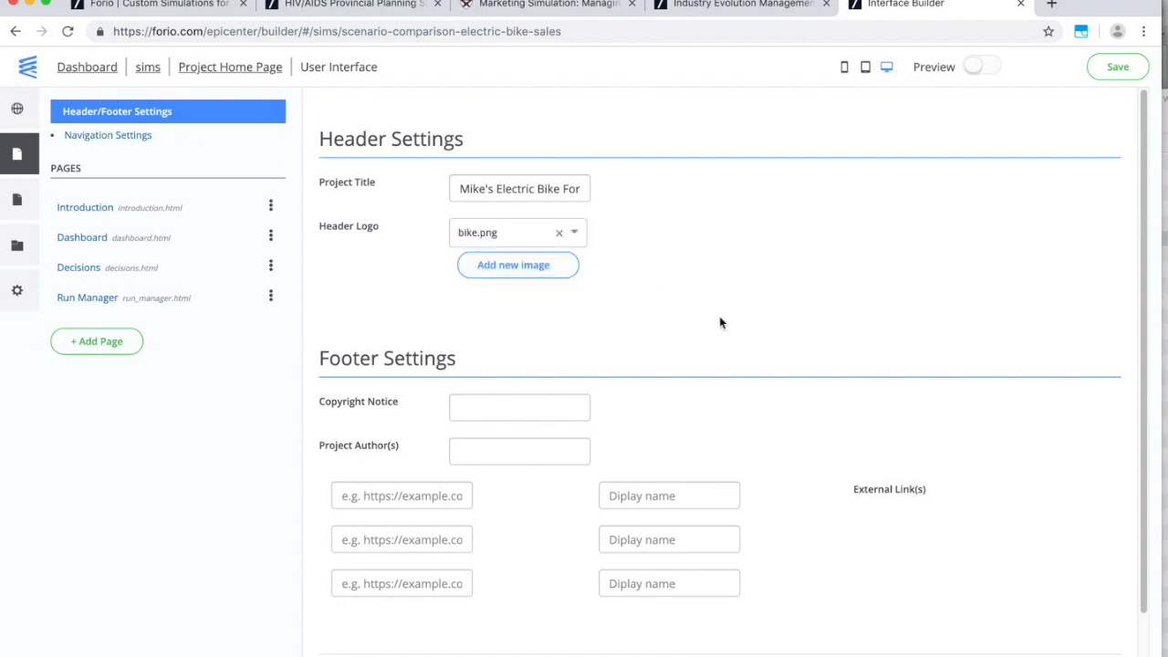
{"action": "left_click", "coordinate": [96, 209]}
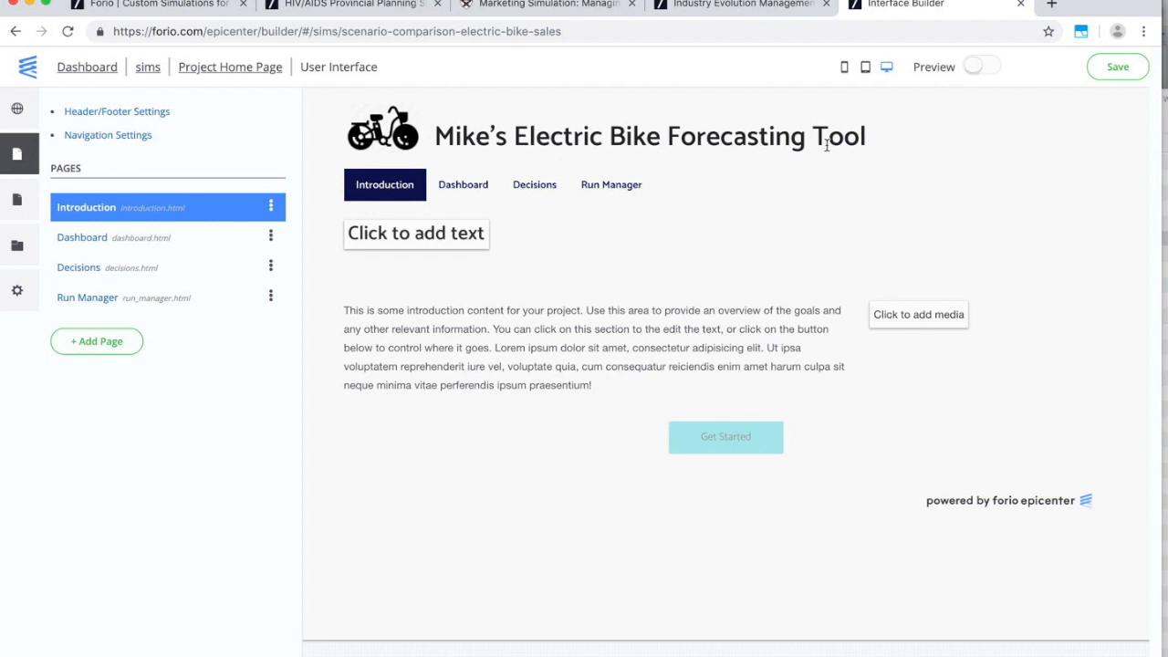
Head the Introduction with 'Welcome to the simulation!' and copy the e-bike paragraphs from the notes.
{"action": "left_click", "coordinate": [401, 246]}
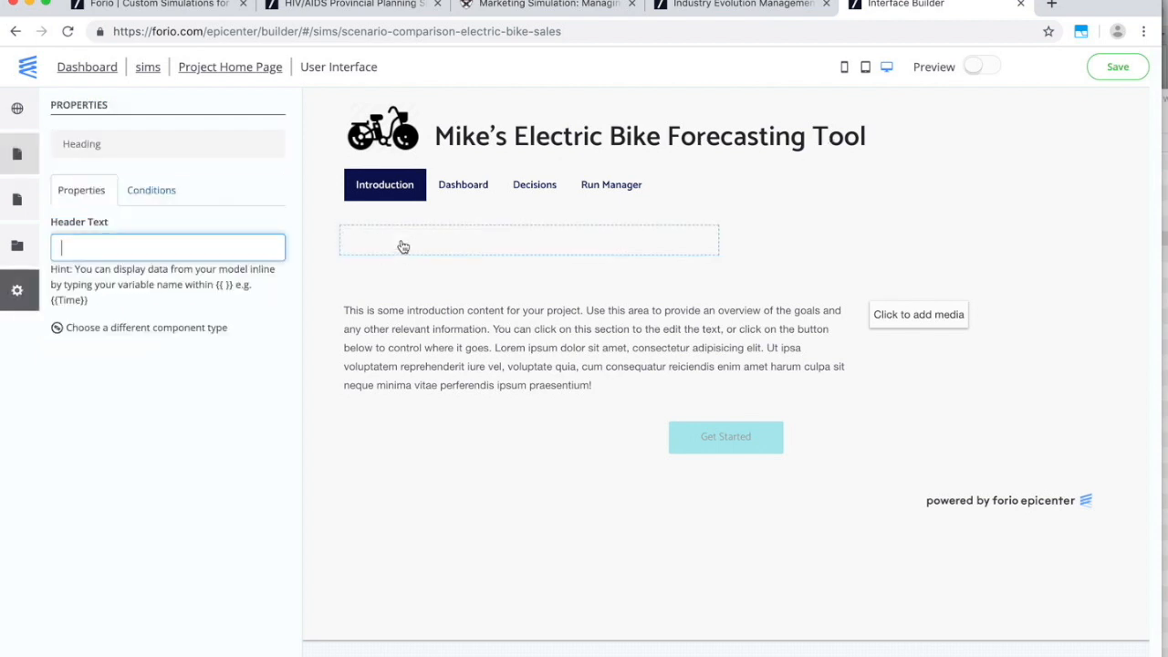
{"action": "type", "text": "Welcome"}
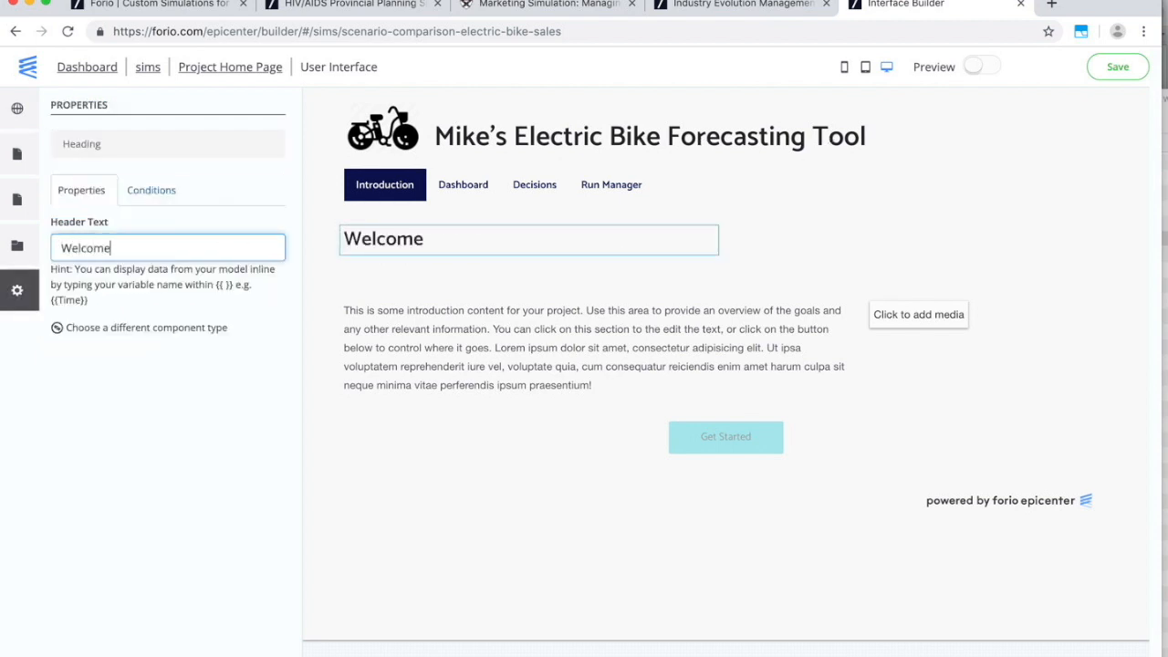
{"action": "type", "text": " to the simulation!"}
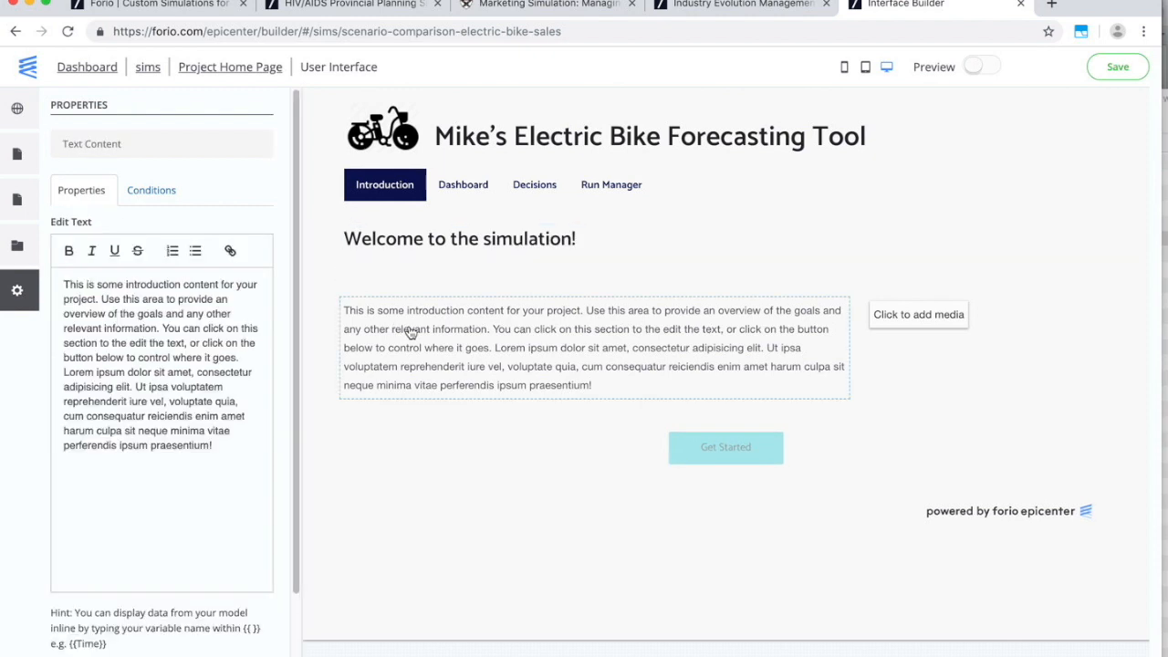
{"action": "key", "text": "super+Tab"}
{"action": "key", "text": "super+Tab"}
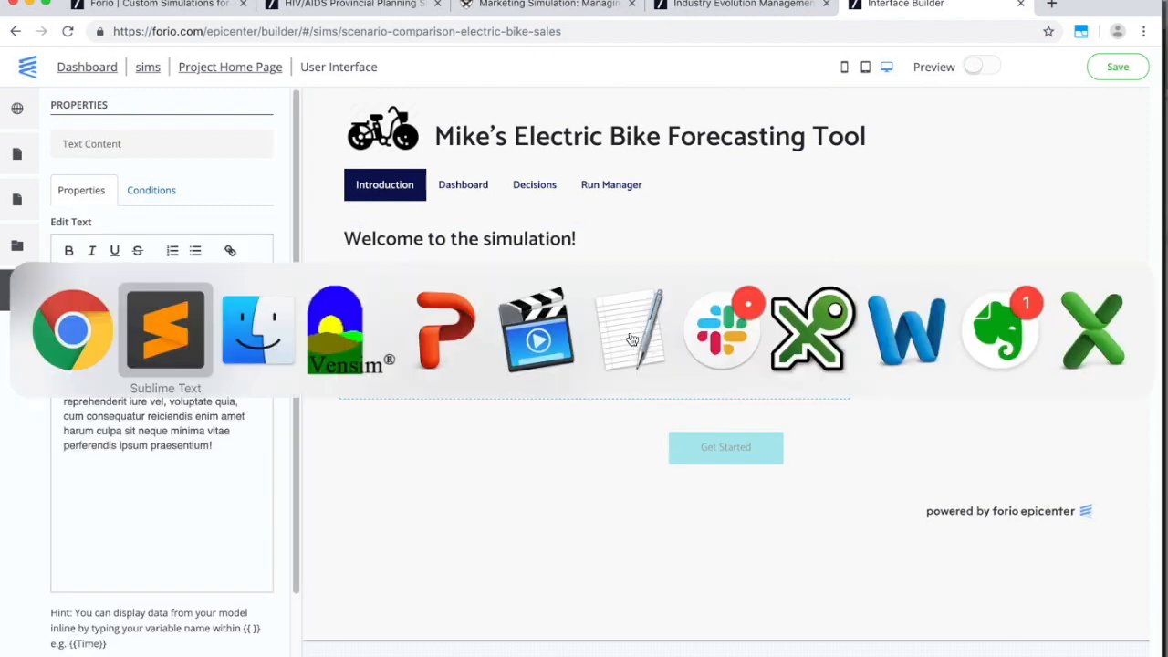
{"action": "type", "text": "https://www.youtube.com/watch?v=2voerz-obkw"}
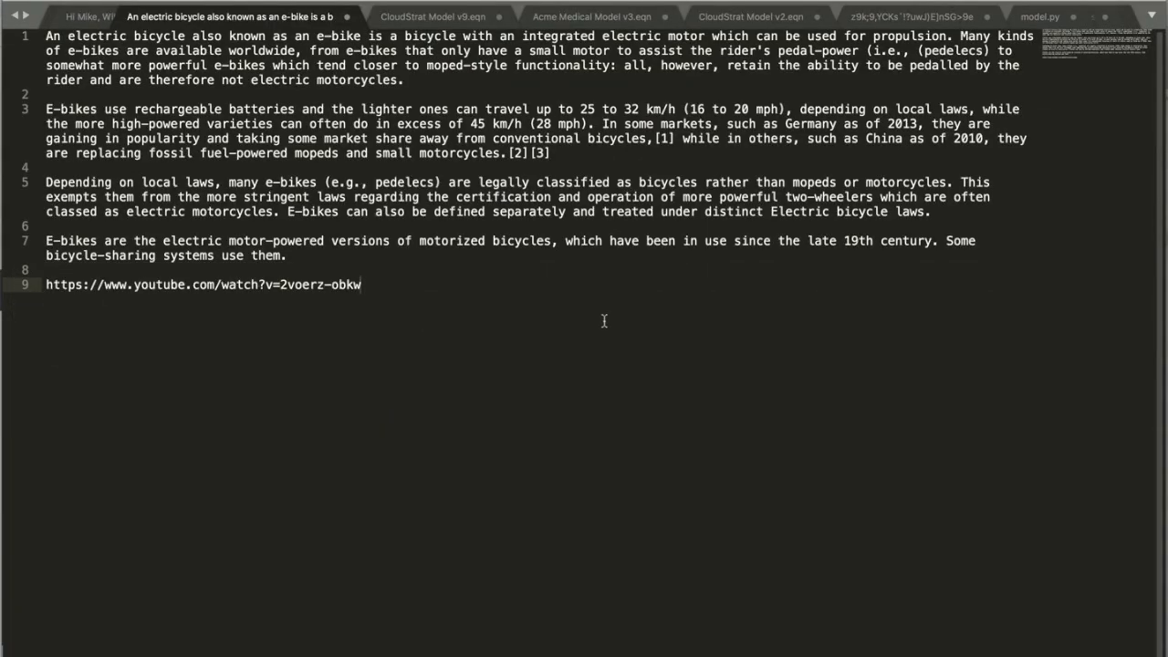
{"action": "left_click_drag", "start_coordinate": [304, 261], "coordinate": [41, 36]}
{"action": "key", "text": "super+c"}
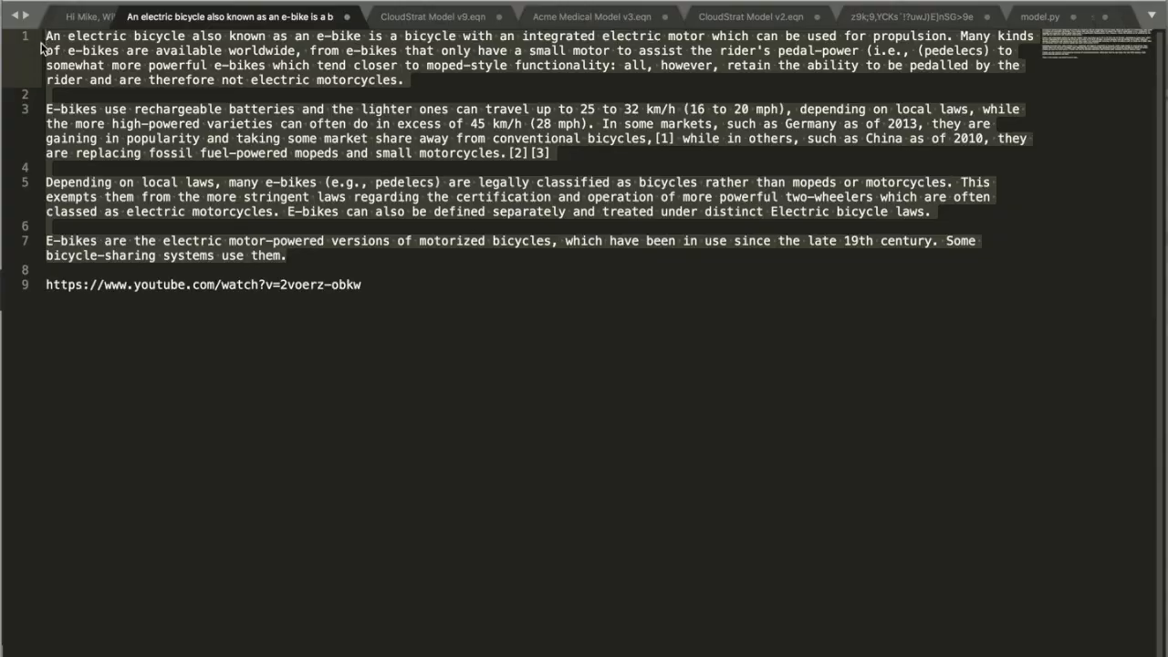
{"action": "key", "text": "super+Tab"}
{"action": "left_click", "coordinate": [141, 296]}
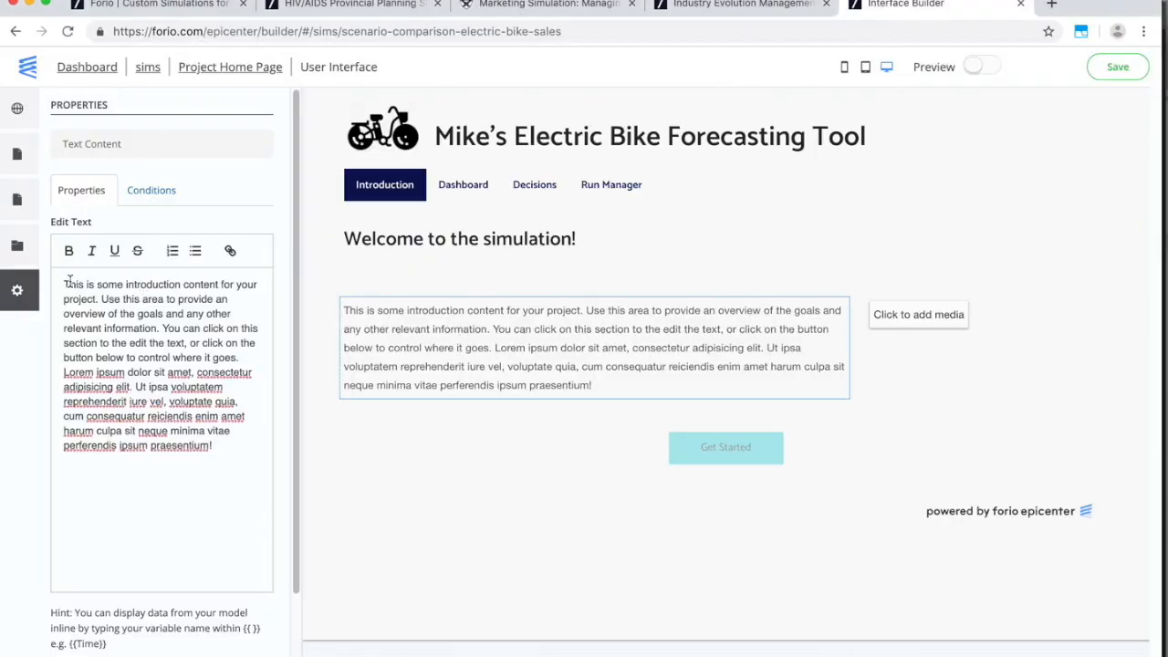
Replace the lorem ipsum body with the four e-bike paragraphs, deleting the blank lines between them.
{"action": "left_click_drag", "start_coordinate": [64, 283], "coordinate": [247, 501]}
{"action": "key", "text": "super+v"}
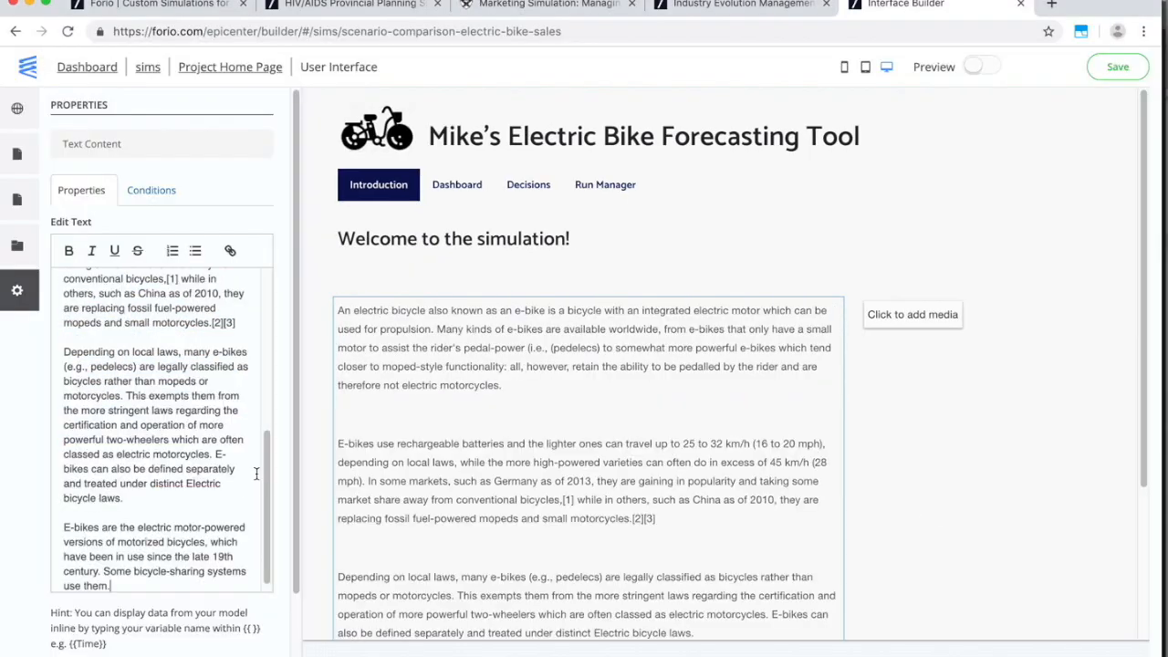
{"action": "key", "text": "BackSpace"}
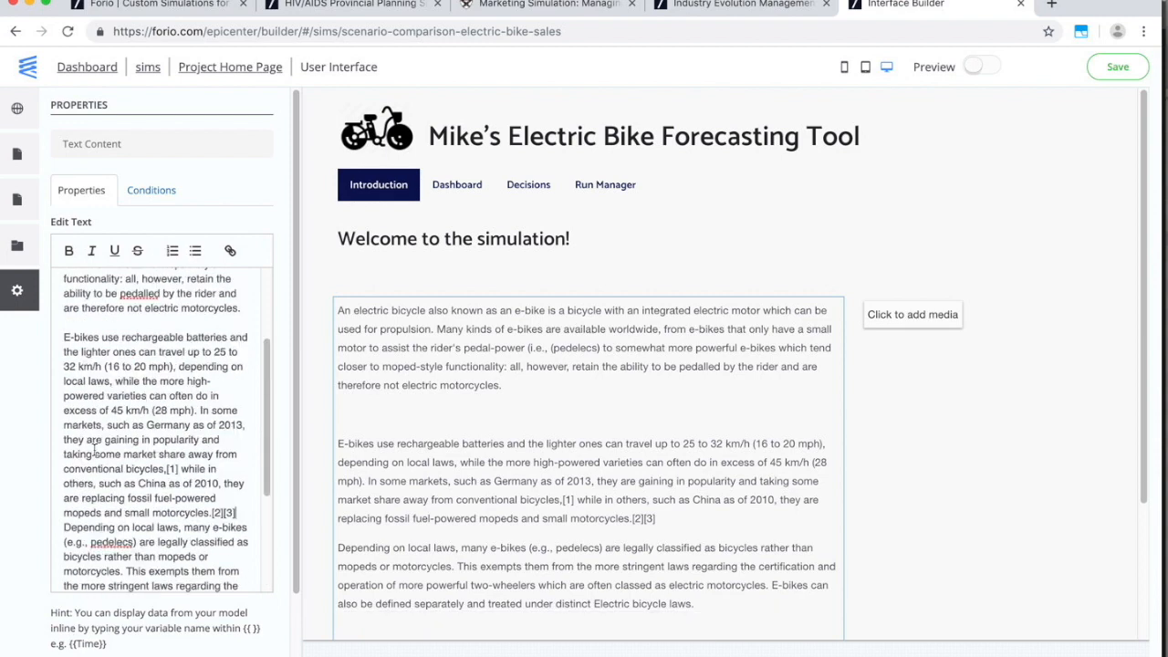
{"action": "left_click", "coordinate": [97, 322]}
{"action": "key", "text": "BackSpace"}
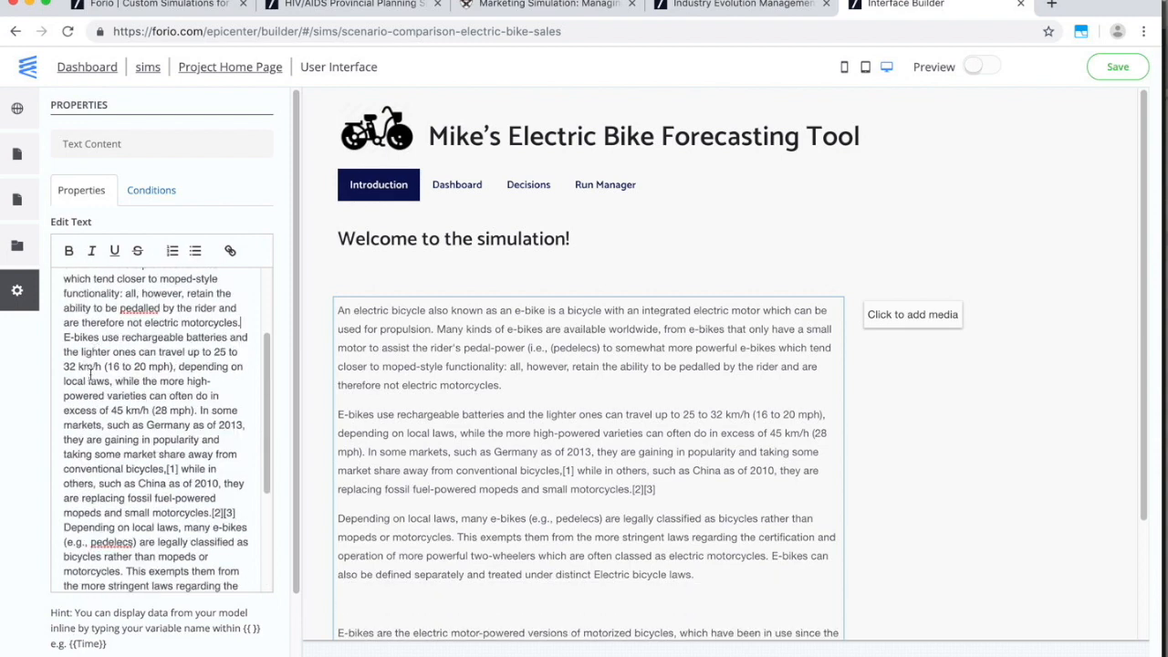
{"action": "scroll", "coordinate": [79, 520], "scroll_direction": "down", "scroll_amount": 5}
{"action": "left_click", "coordinate": [83, 504]}
{"action": "key", "text": "BackSpace"}
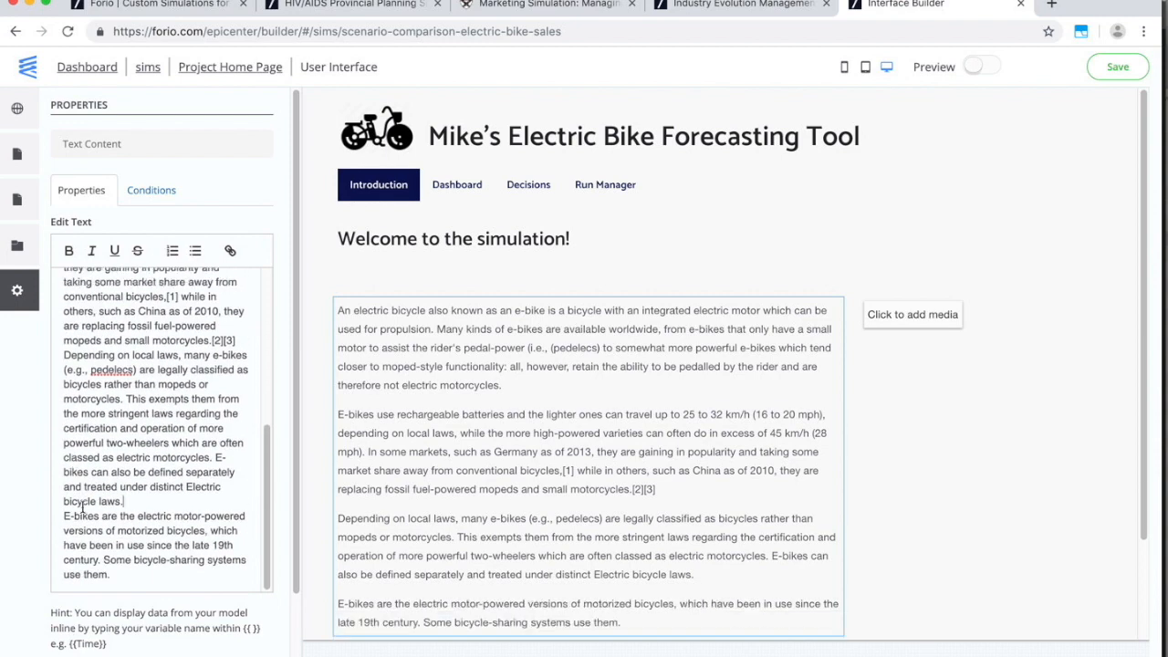
{"action": "scroll", "coordinate": [82, 507], "scroll_direction": "down", "scroll_amount": 2}
{"action": "left_click", "coordinate": [920, 329]}
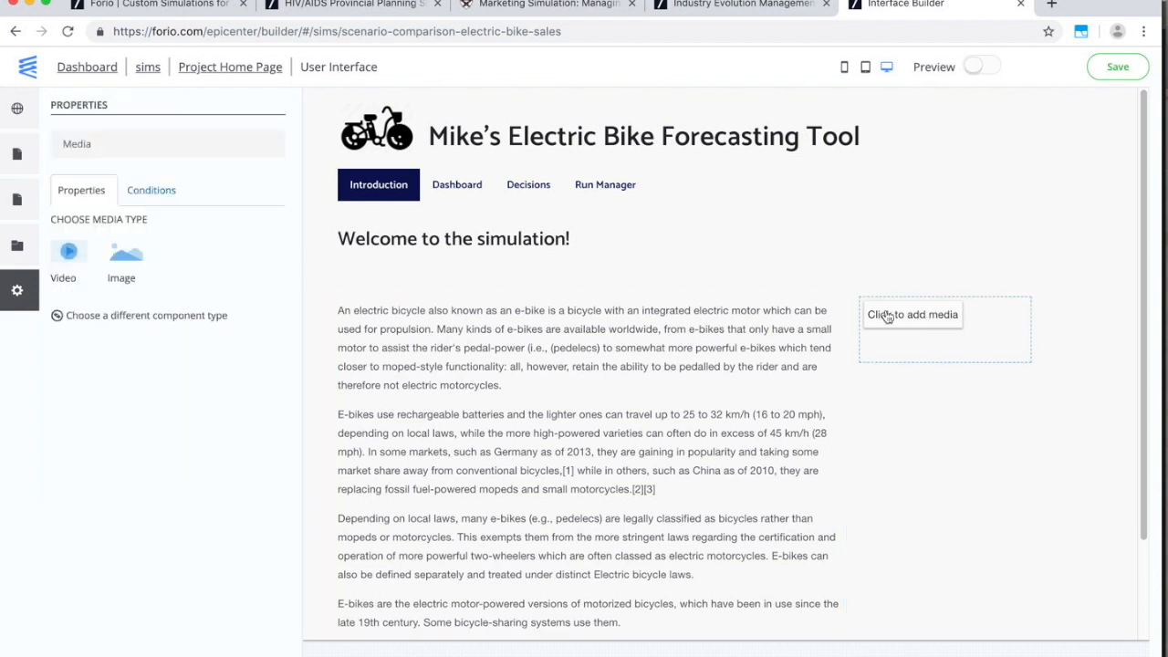
Set the media to Video and embed the YouTube e-bike link copied from the notes.
{"action": "left_click", "coordinate": [65, 258]}
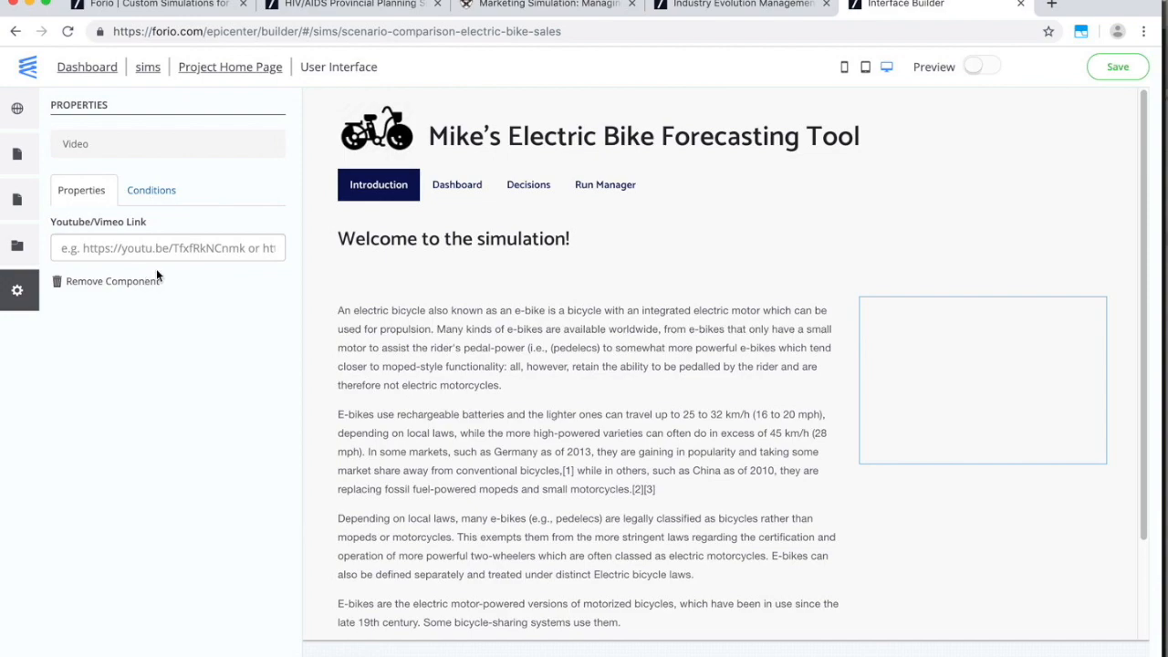
{"action": "key", "text": "super+Tab"}
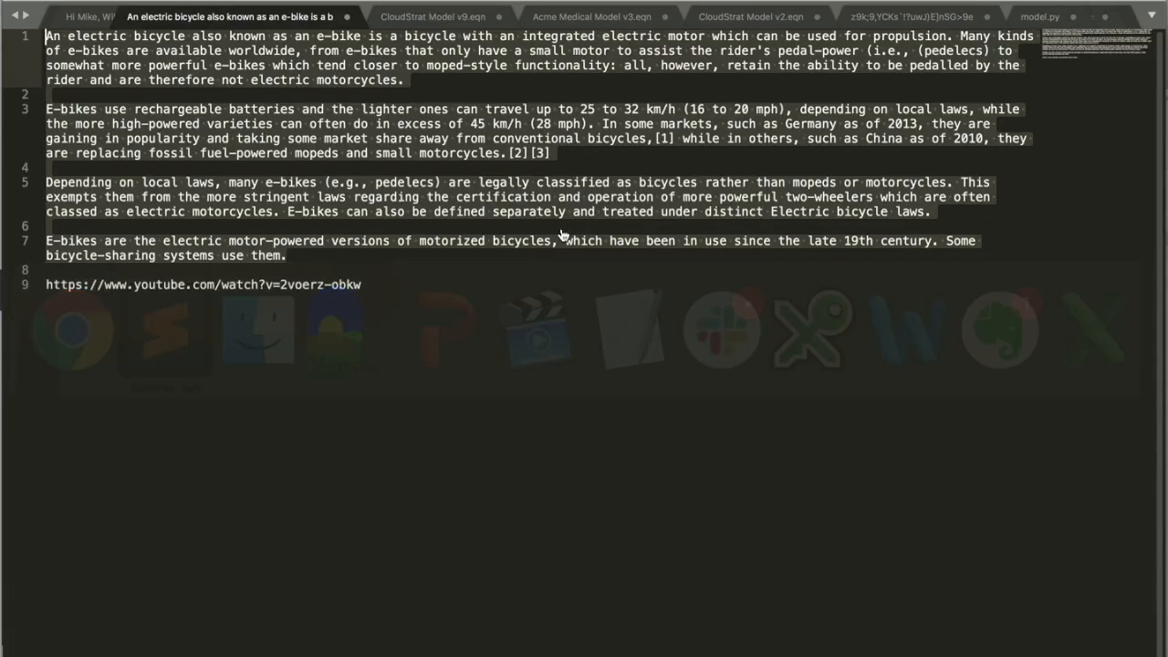
{"action": "left_click", "coordinate": [382, 292]}
{"action": "left_click", "coordinate": [48, 288], "text": "shift"}
{"action": "key", "text": "super+c"}
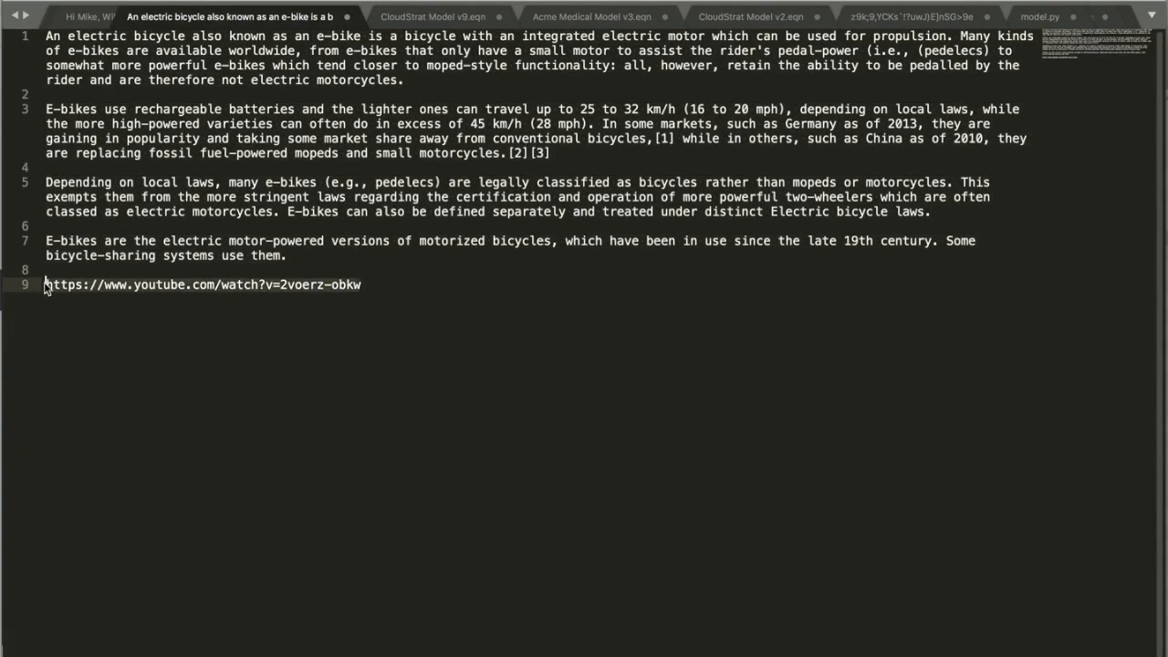
{"action": "key", "text": "super+Tab"}
{"action": "left_click", "coordinate": [109, 246]}
{"action": "type", "text": "v"}
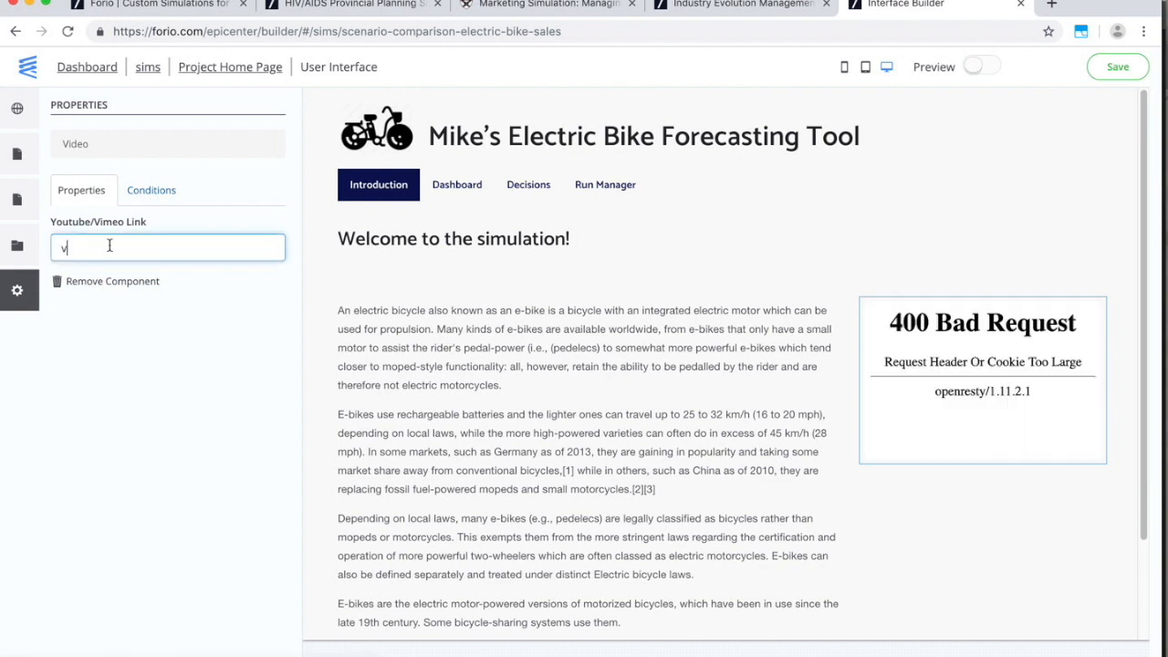
{"action": "key", "text": "BackSpace"}
{"action": "key", "text": "super+v"}
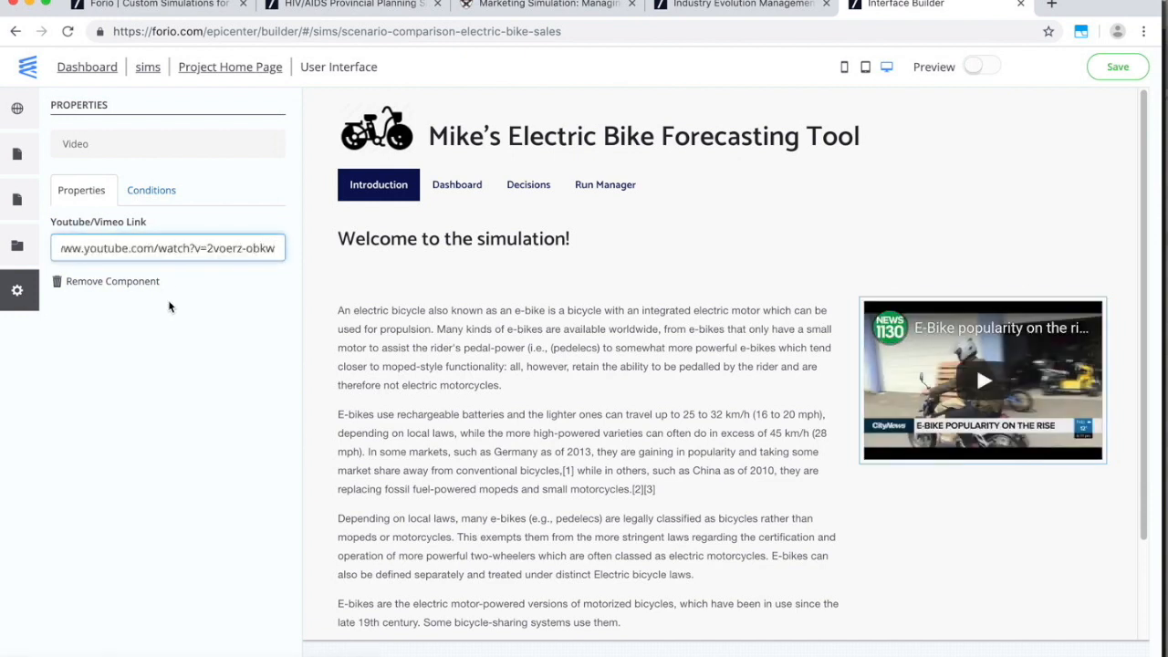
{"action": "left_click", "coordinate": [825, 240]}
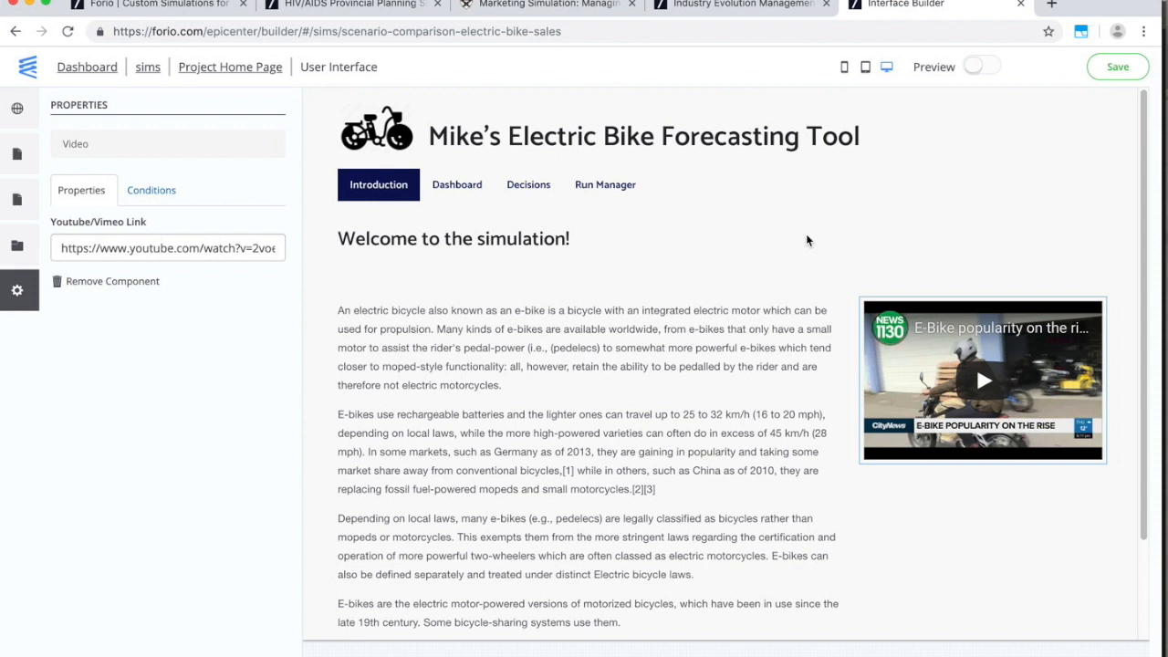
Browse the Text Pages and Run Comparison templates, close without adding a page, and open Dashboard.
{"action": "left_click", "coordinate": [17, 154]}
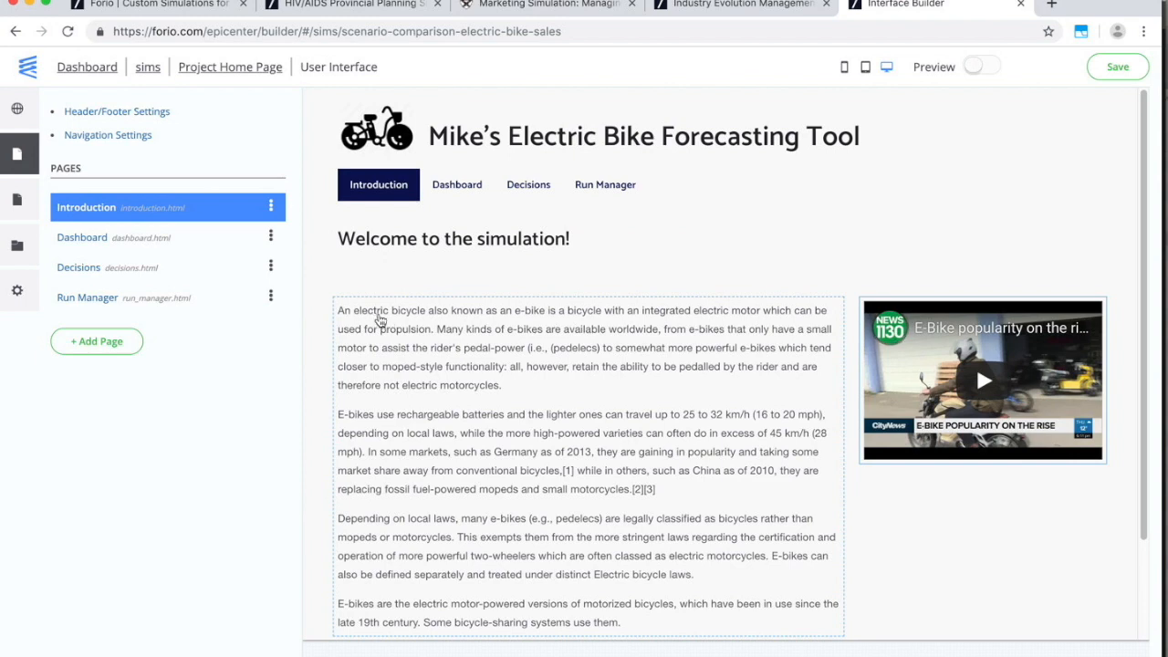
{"action": "left_click", "coordinate": [108, 345]}
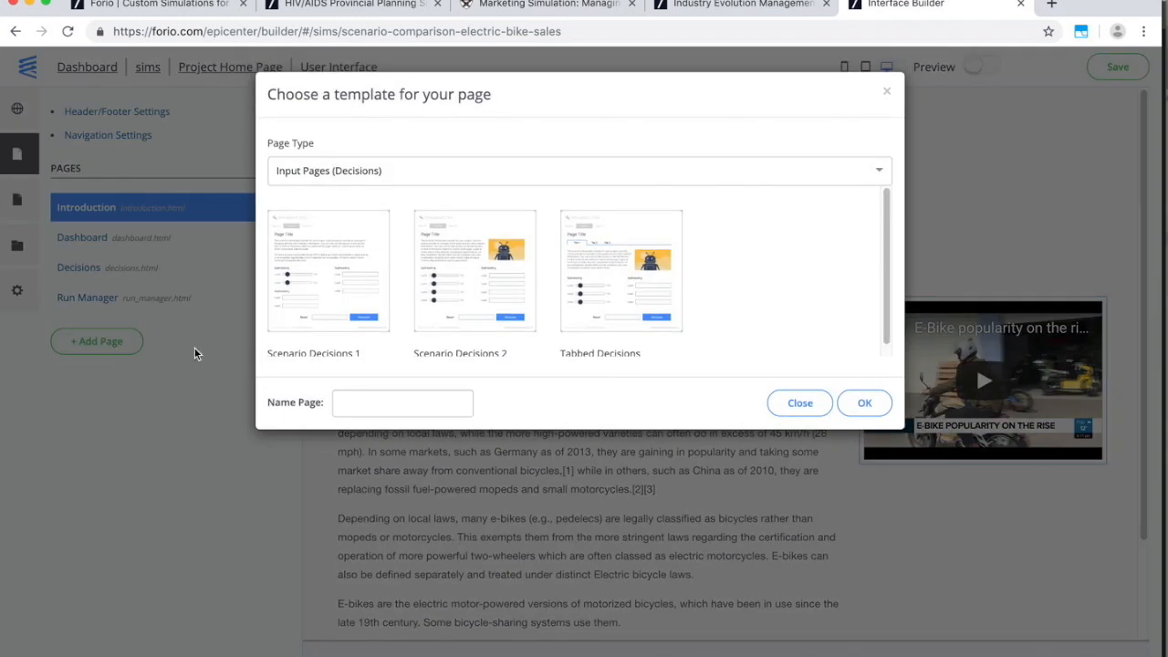
{"action": "left_click", "coordinate": [726, 172]}
{"action": "left_click", "coordinate": [713, 230]}
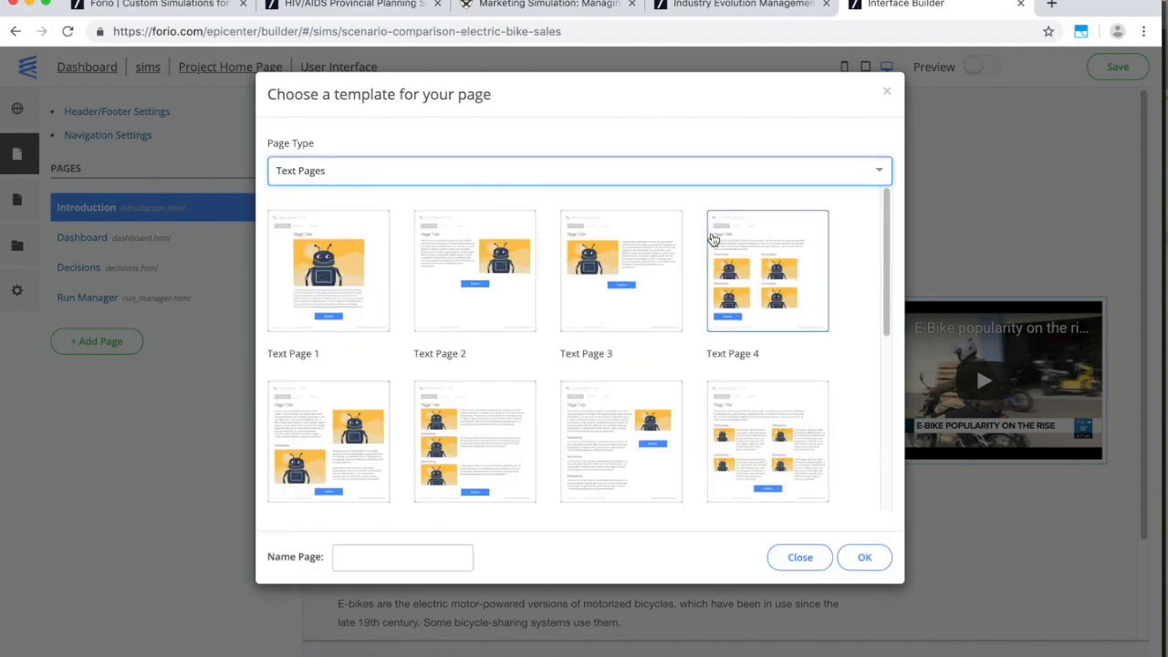
{"action": "scroll", "coordinate": [884, 317], "scroll_direction": "down", "scroll_amount": 2}
{"action": "left_click_drag", "start_coordinate": [883, 317], "coordinate": [883, 391]}
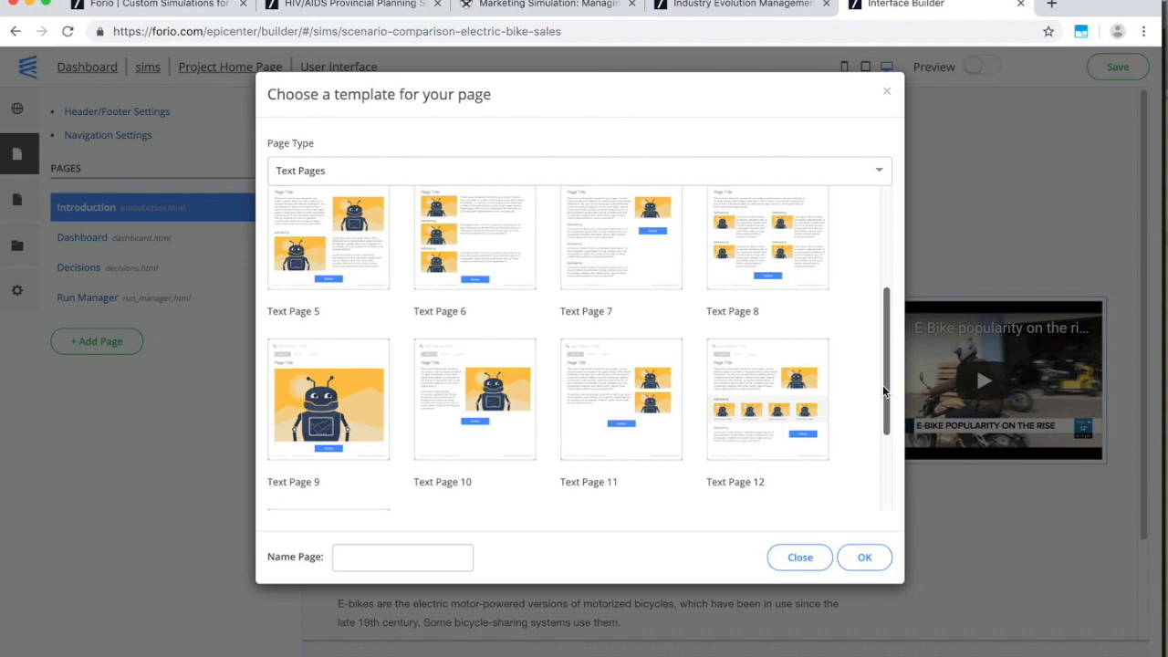
{"action": "left_click", "coordinate": [784, 175]}
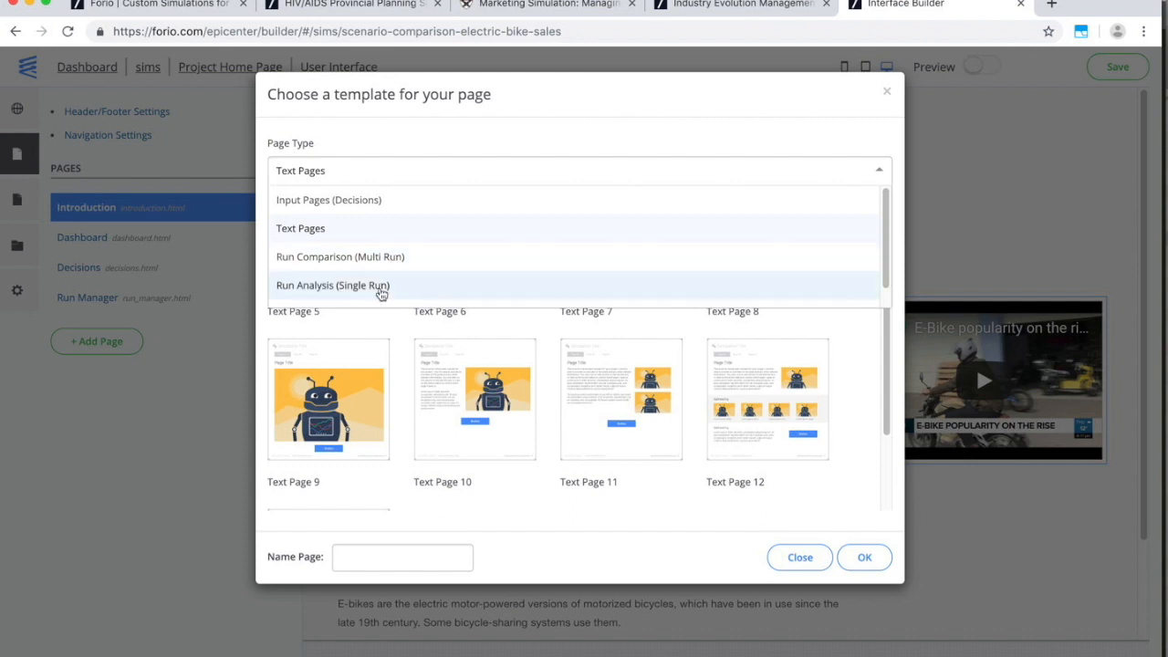
{"action": "left_click", "coordinate": [373, 268]}
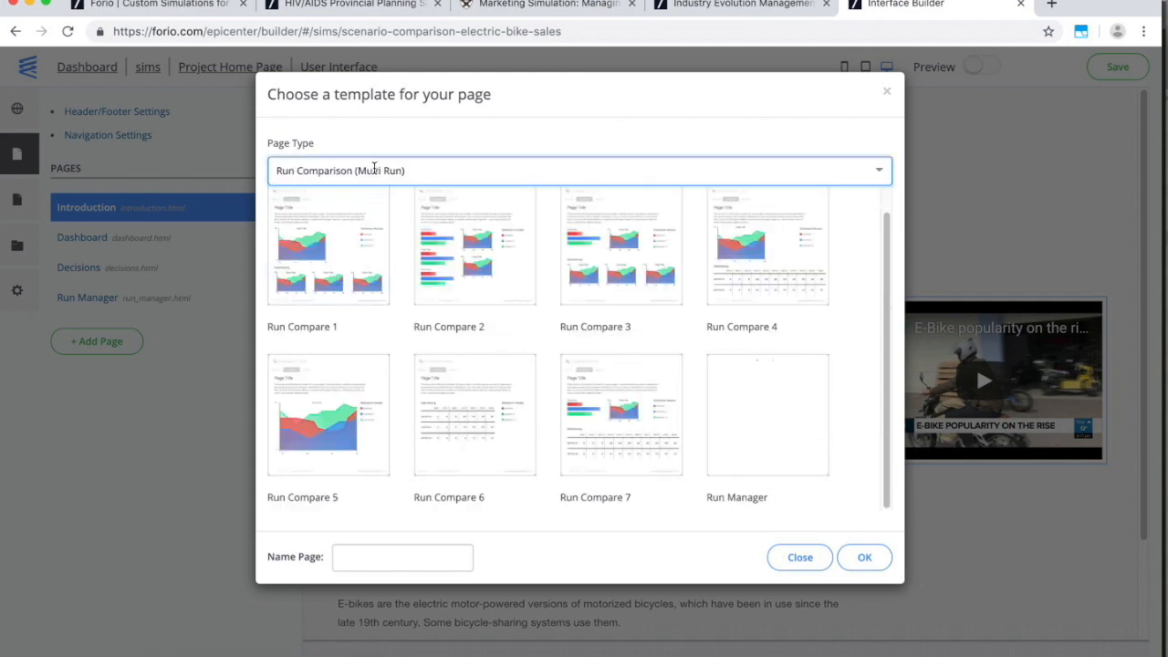
{"action": "left_click", "coordinate": [799, 556]}
{"action": "left_click", "coordinate": [460, 187]}
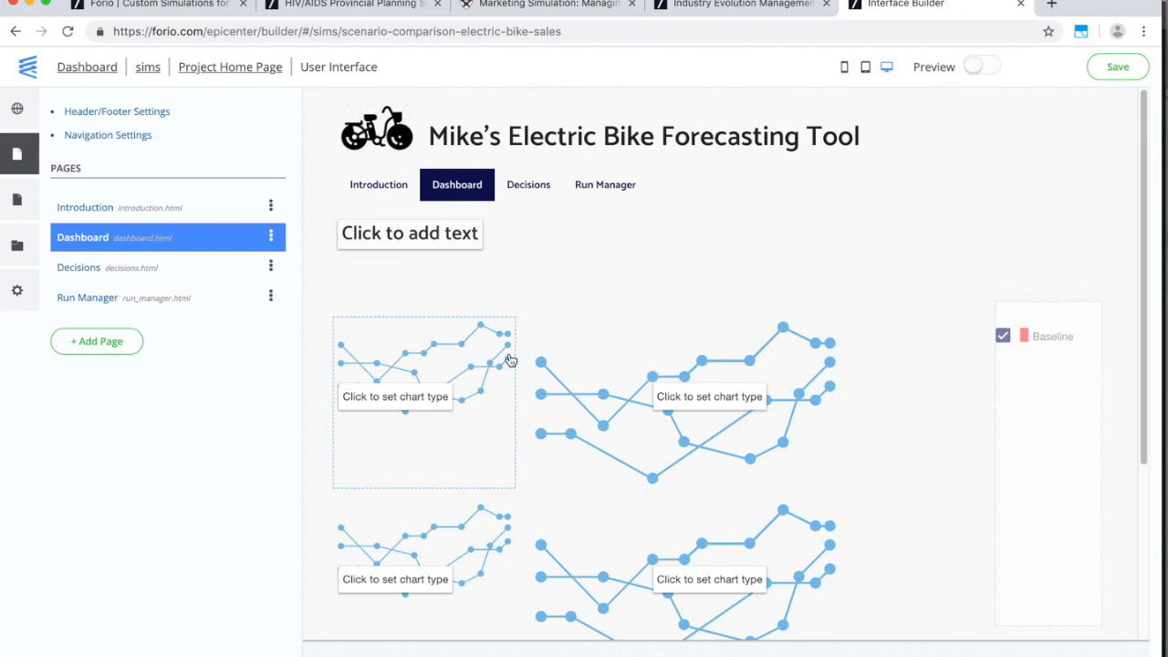
Make the large dashboard placeholder a line chart titled 'Total Sales', then switch to Vensim.
{"action": "left_click", "coordinate": [691, 381]}
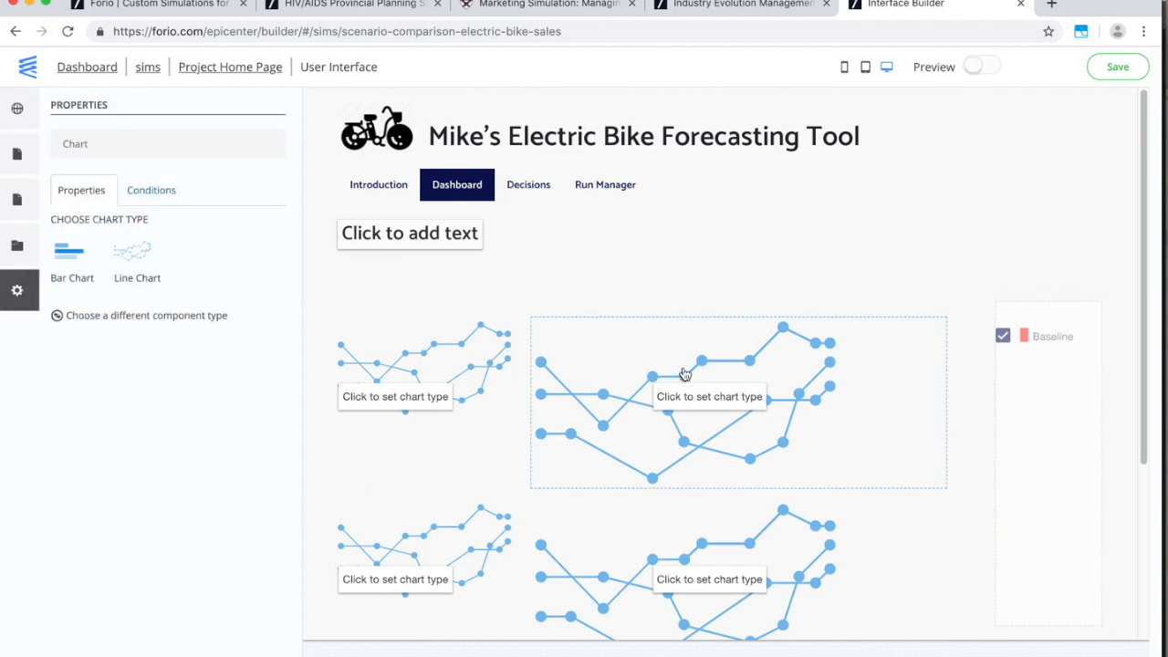
{"action": "left_click", "coordinate": [137, 251]}
{"action": "double_click", "coordinate": [137, 247]}
{"action": "type", "text": "Tot"}
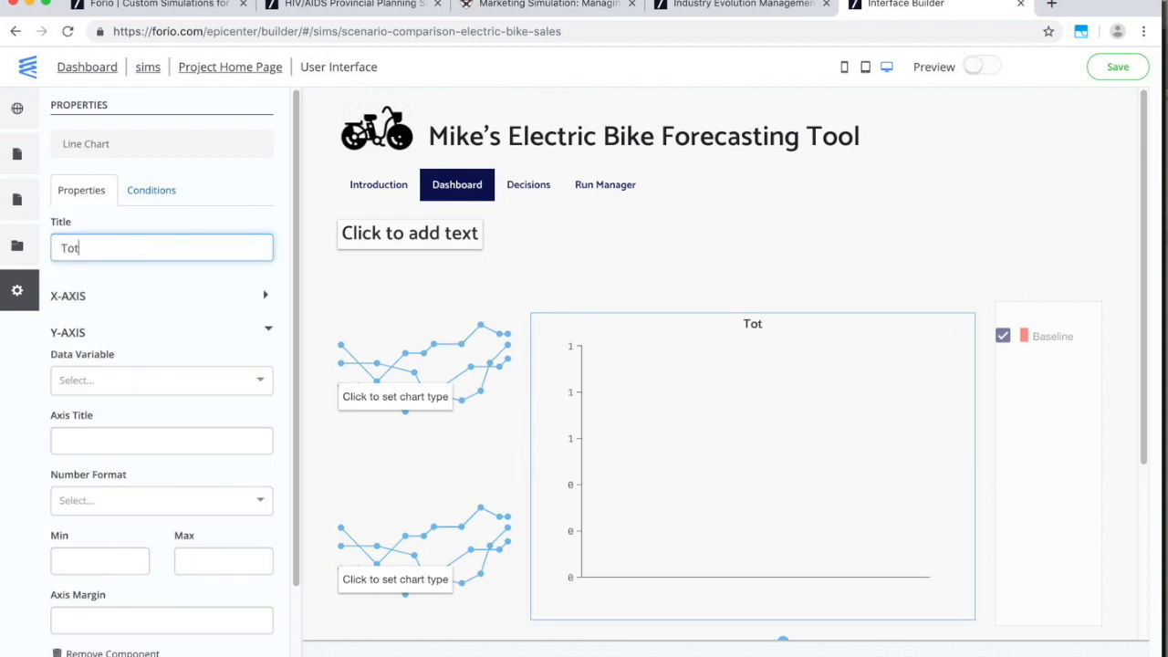
{"action": "type", "text": "al Sales"}
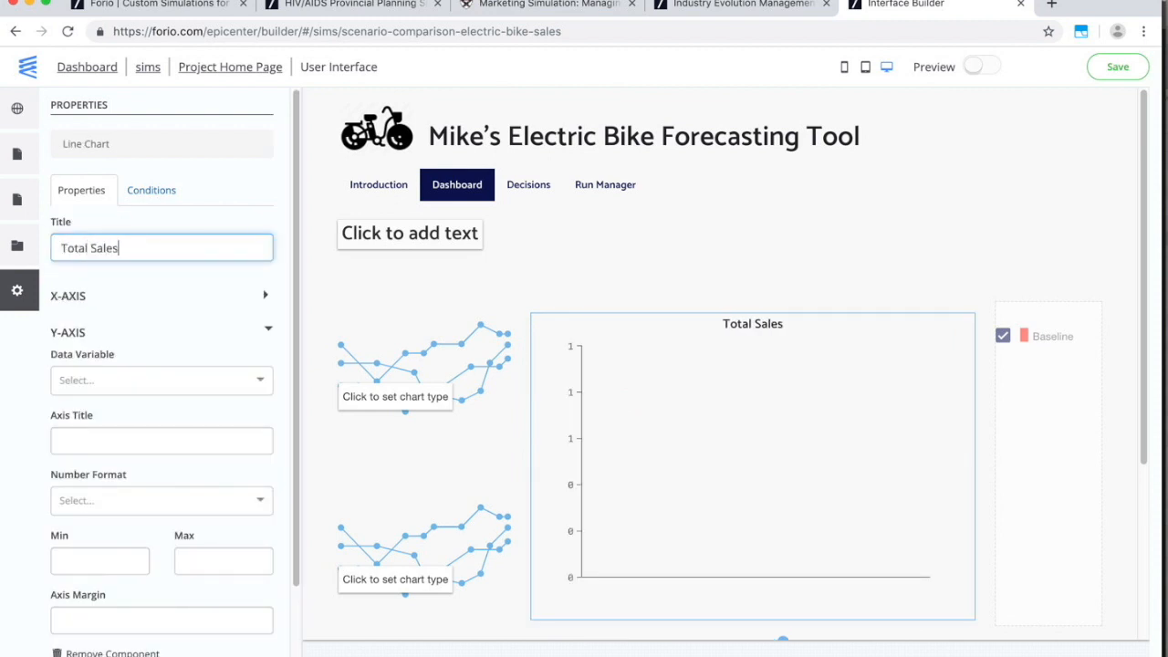
{"action": "key", "text": "super+Tab"}
{"action": "key", "text": "super+Tab"}
{"action": "key", "text": "super+Tab"}
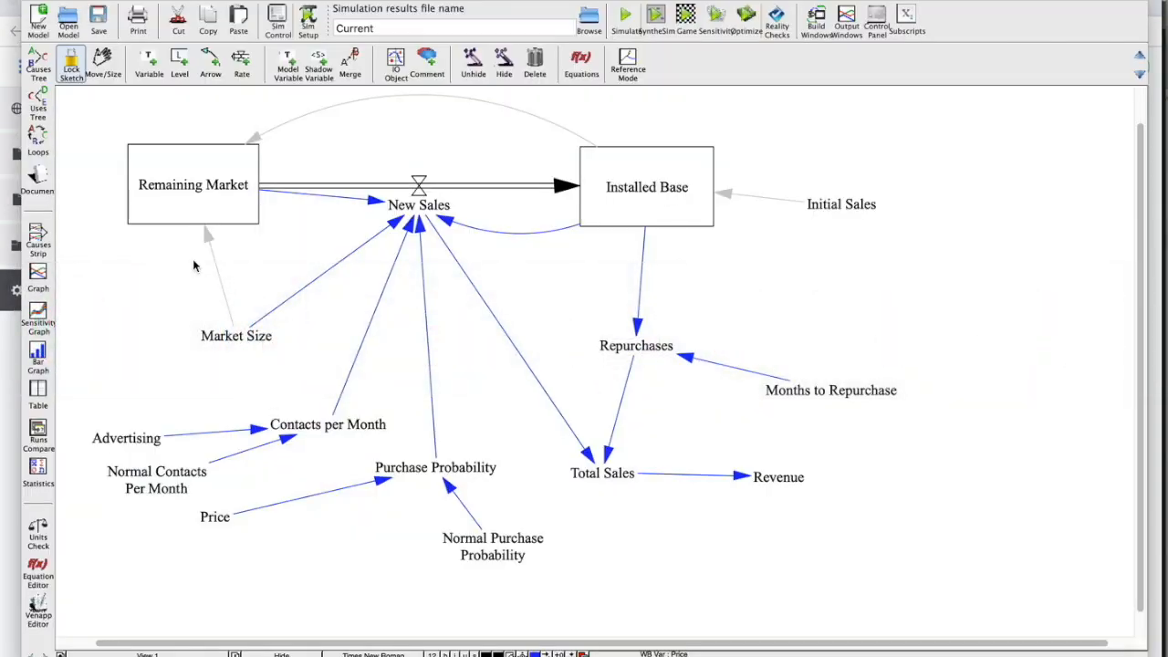
Graph the Total Sales variable in Vensim, close the graph, and return to the browser.
{"action": "left_click", "coordinate": [602, 473]}
{"action": "left_click", "coordinate": [37, 274]}
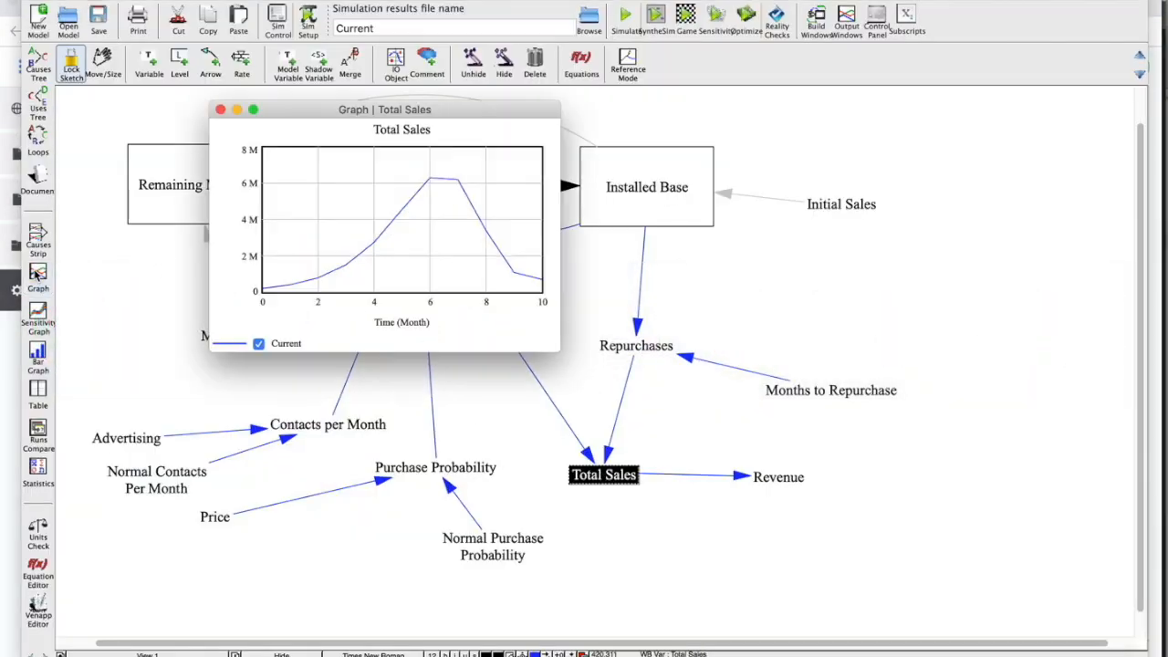
{"action": "left_click", "coordinate": [219, 109]}
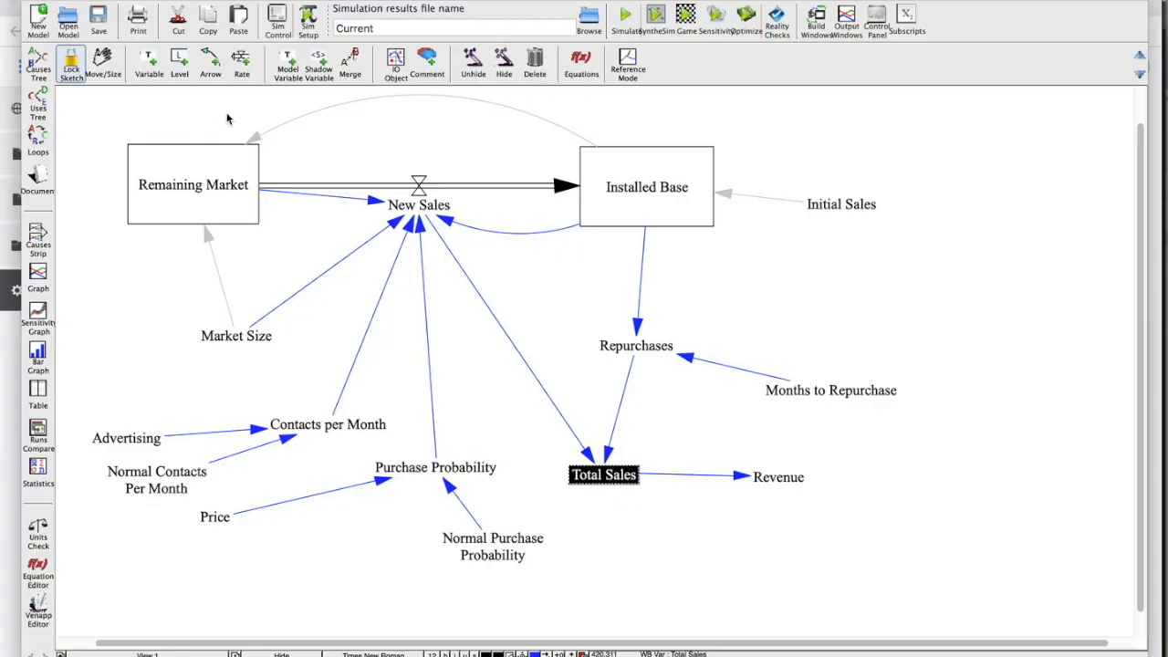
{"action": "key", "text": "super+Tab"}
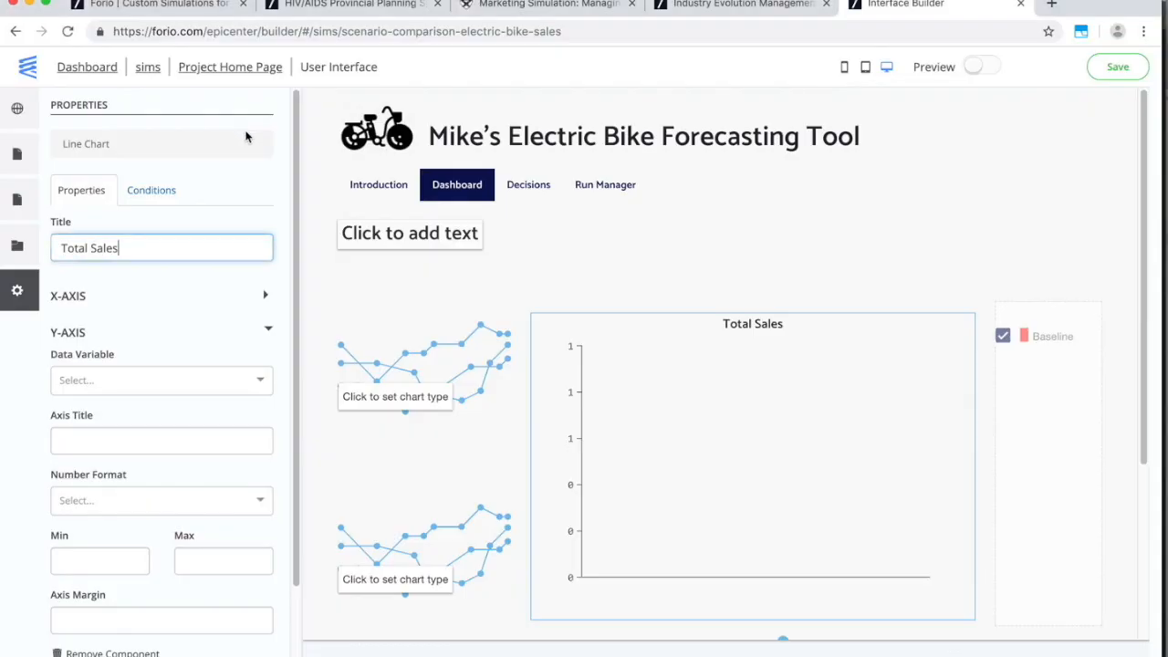
Plot the Total Sales variable on the Total Sales line chart.
{"action": "left_click", "coordinate": [172, 380]}
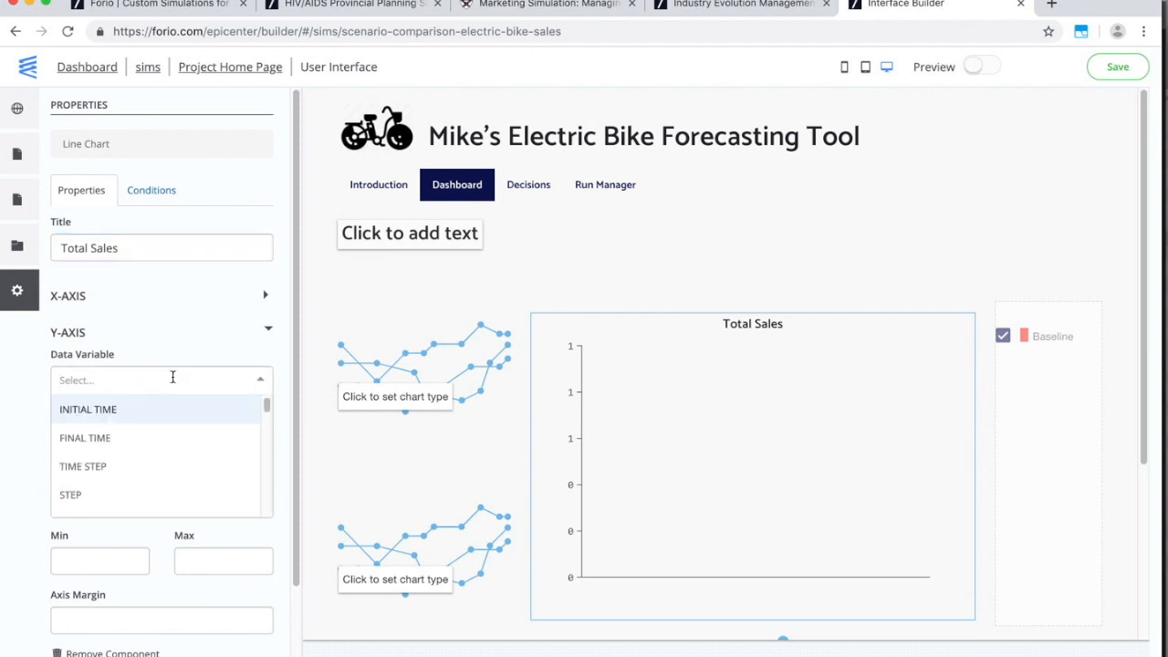
{"action": "type", "text": "tot"}
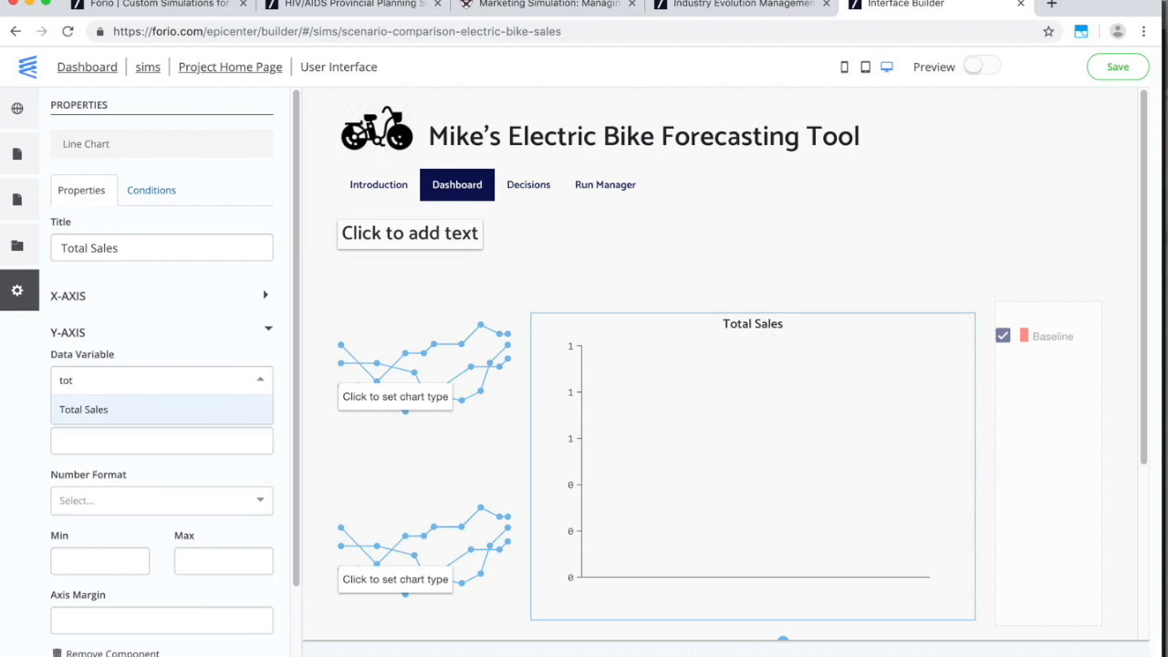
{"action": "left_click", "coordinate": [173, 409]}
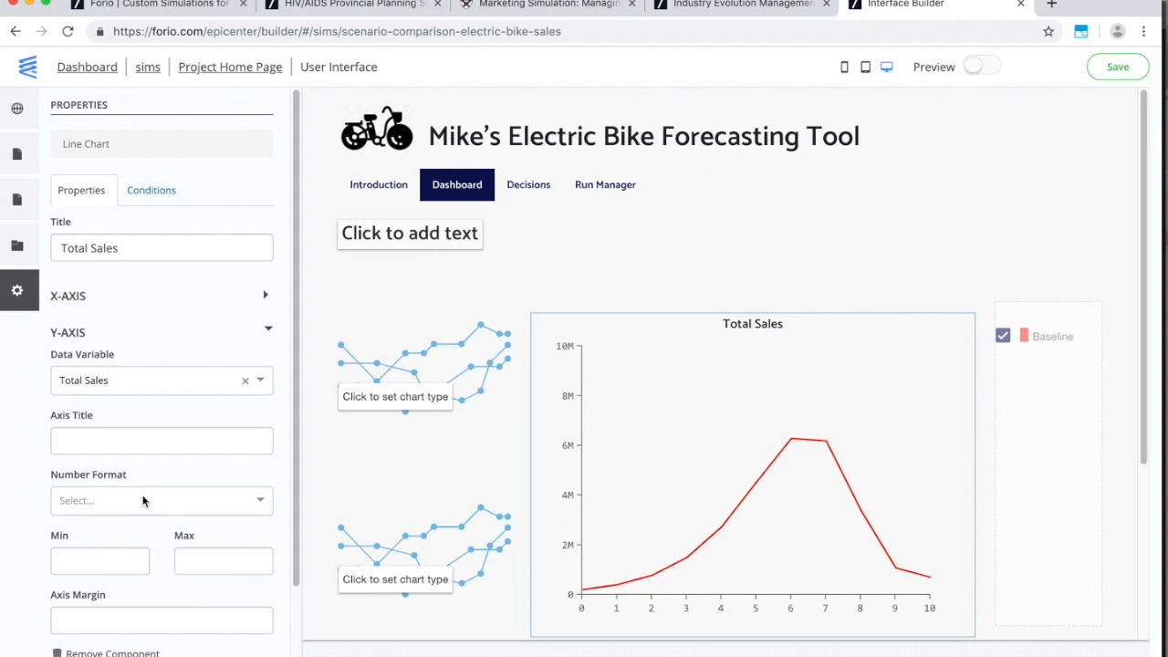
Make the upper placeholder a line chart titled 'New Sales' plotting the New Sales variable.
{"action": "left_click", "coordinate": [449, 352]}
{"action": "left_click", "coordinate": [146, 264]}
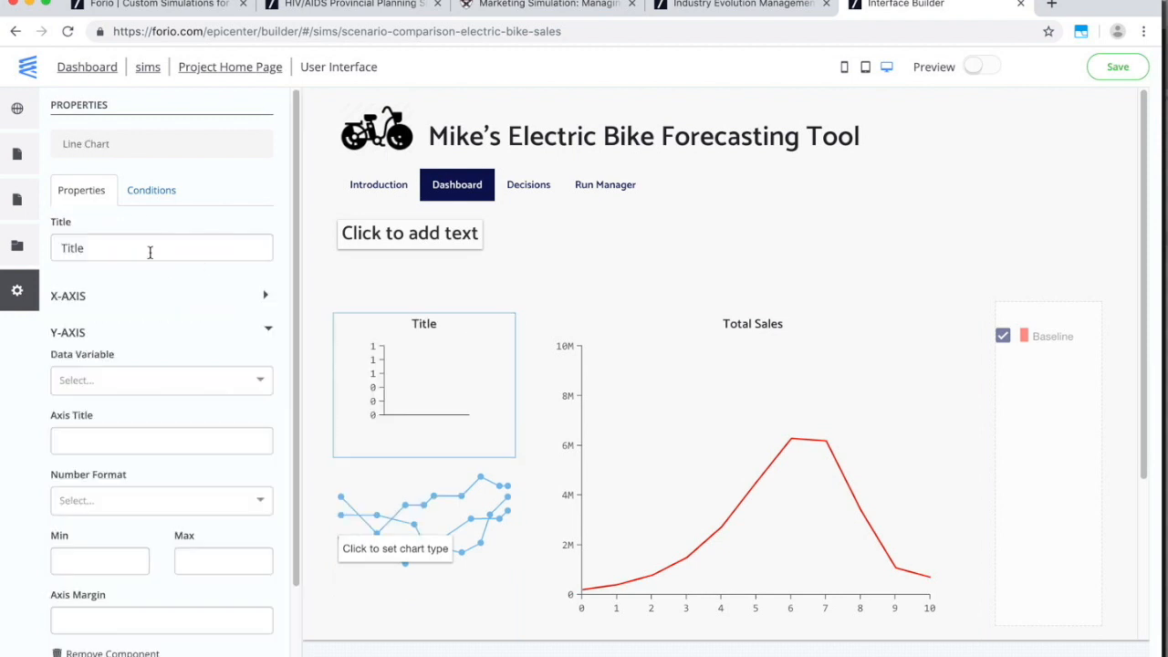
{"action": "double_click", "coordinate": [164, 245]}
{"action": "type", "text": "New Sales"}
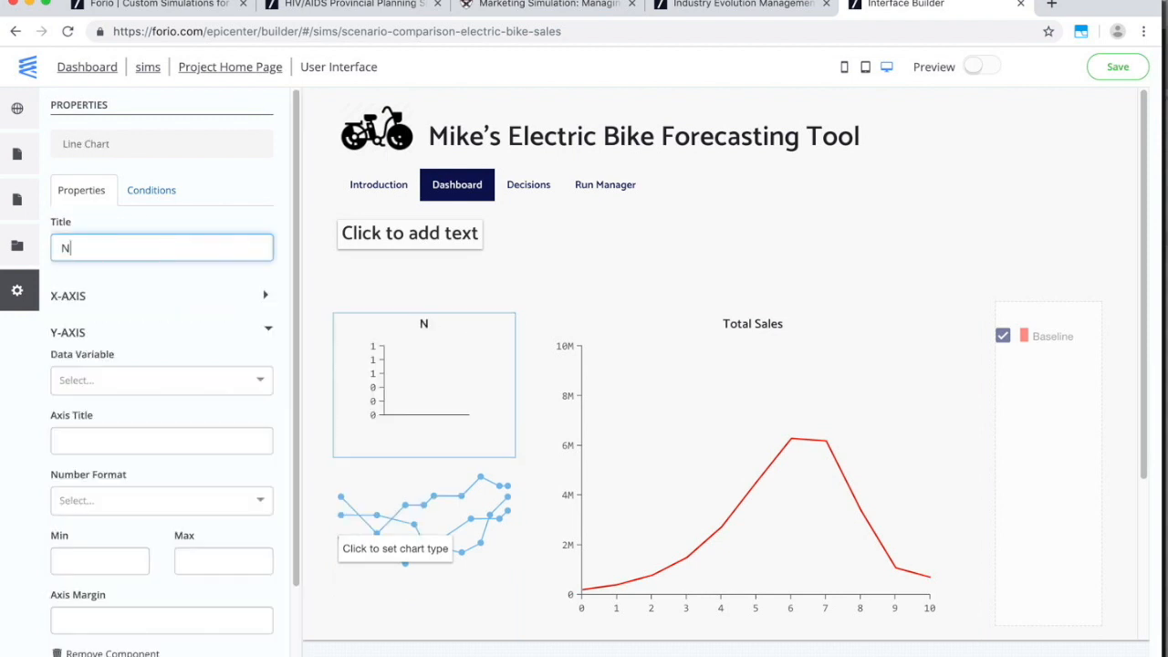
{"action": "left_click", "coordinate": [113, 381]}
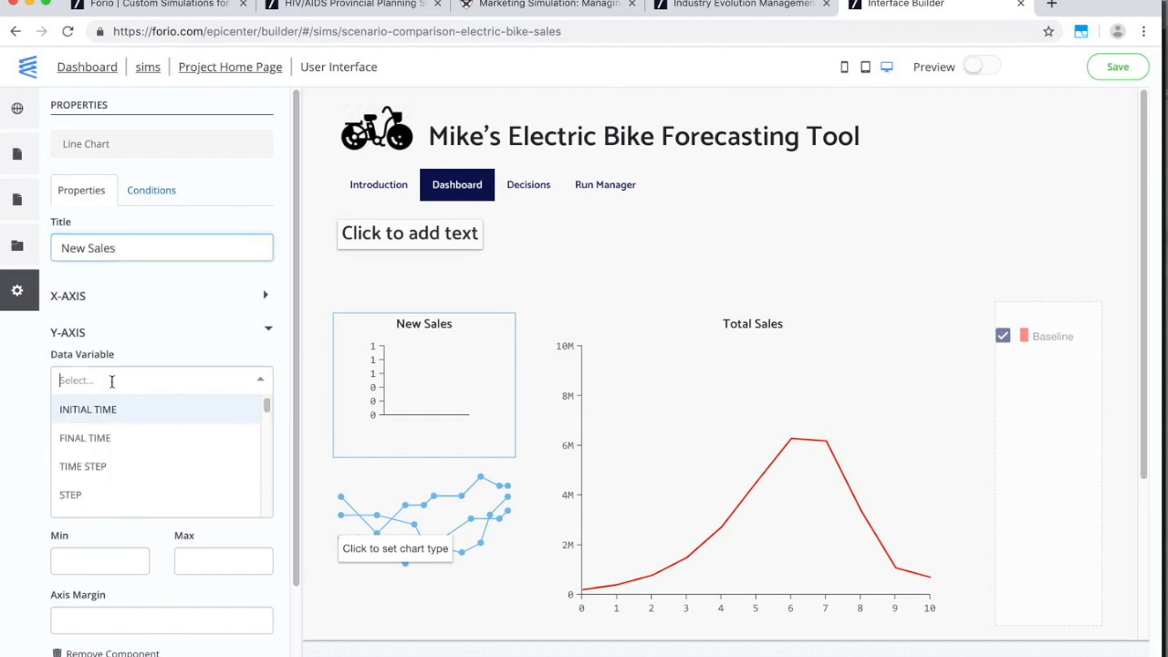
{"action": "type", "text": "new"}
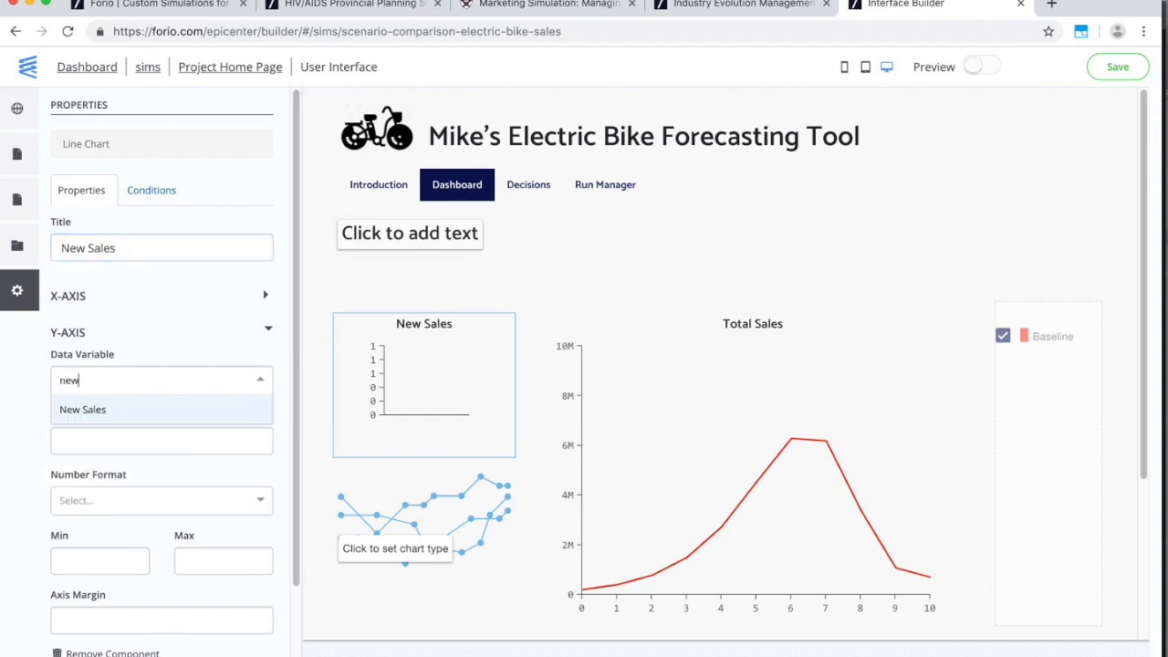
{"action": "left_click", "coordinate": [89, 410]}
Make the lower placeholder a line chart titled 'Repeat Sales' plotting Repurchases.
{"action": "left_click", "coordinate": [431, 536]}
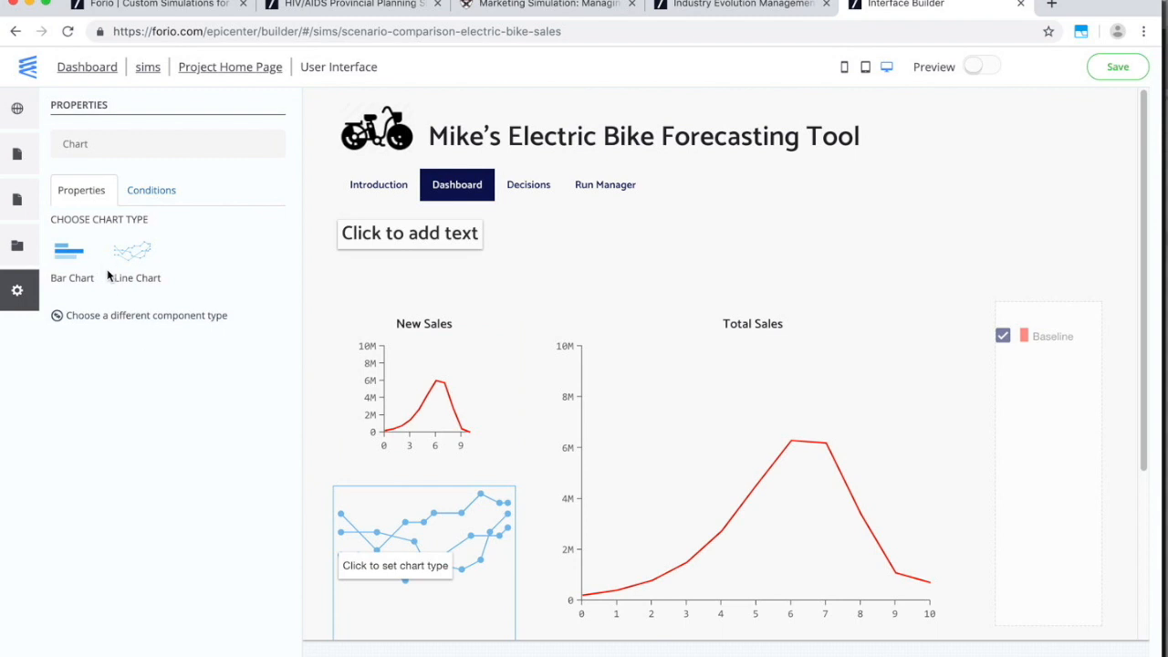
{"action": "left_click", "coordinate": [131, 265]}
{"action": "left_click", "coordinate": [112, 245]}
{"action": "double_click", "coordinate": [113, 244]}
{"action": "type", "text": "Repeat Sales"}
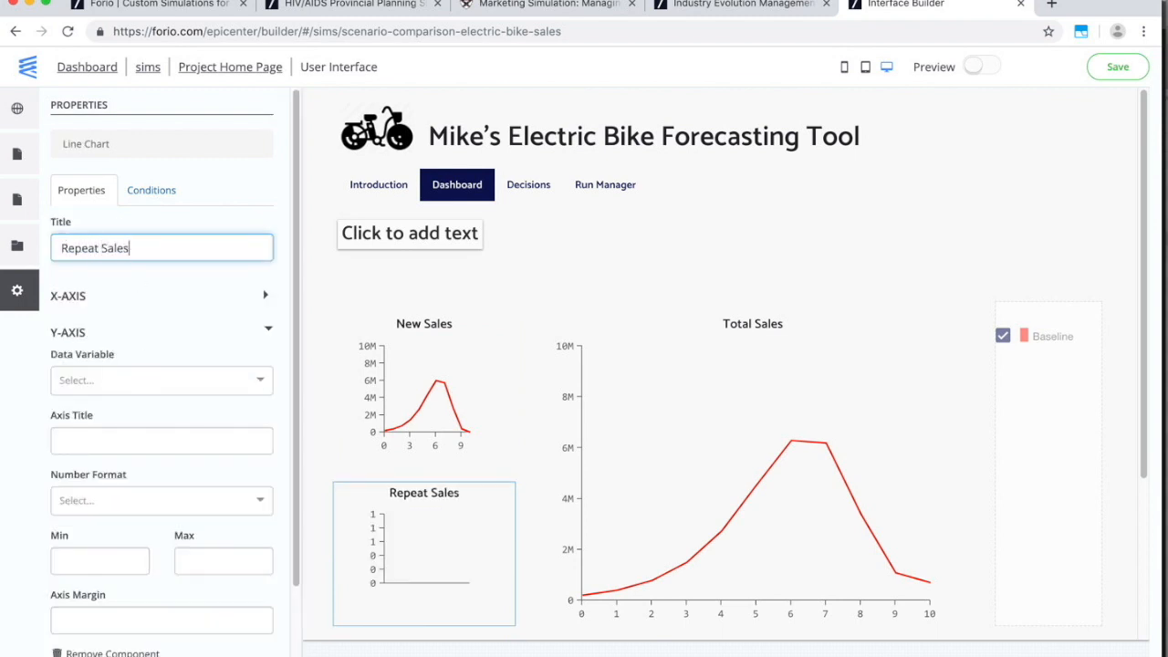
{"action": "left_click", "coordinate": [142, 375]}
{"action": "type", "text": "rep"}
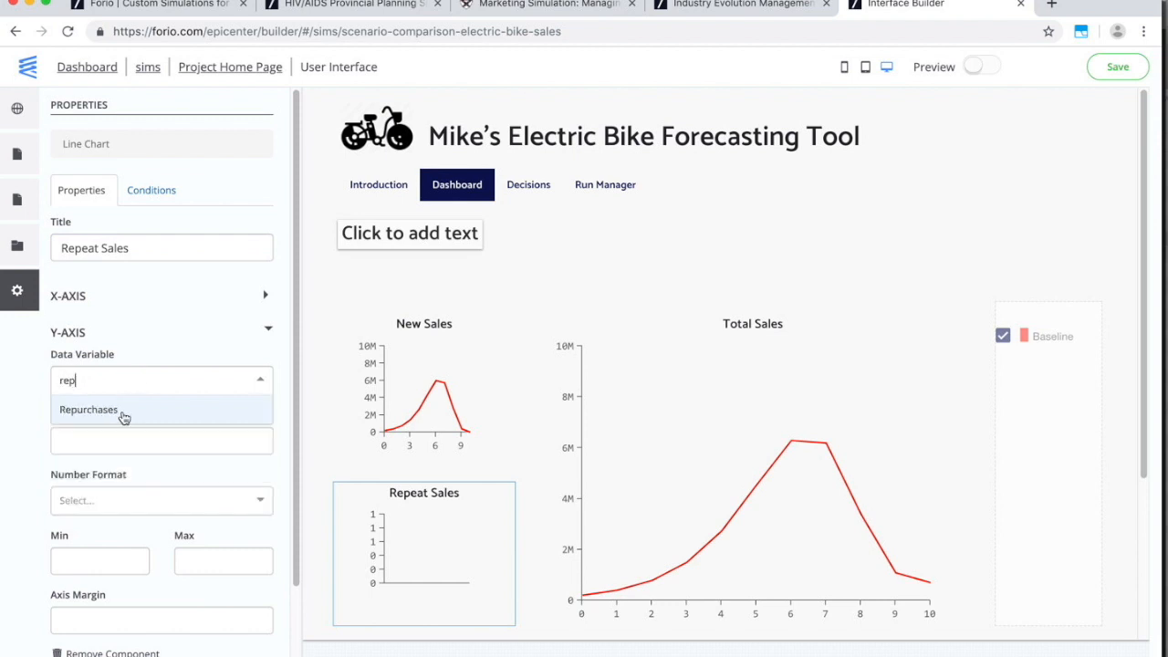
{"action": "left_click", "coordinate": [120, 410]}
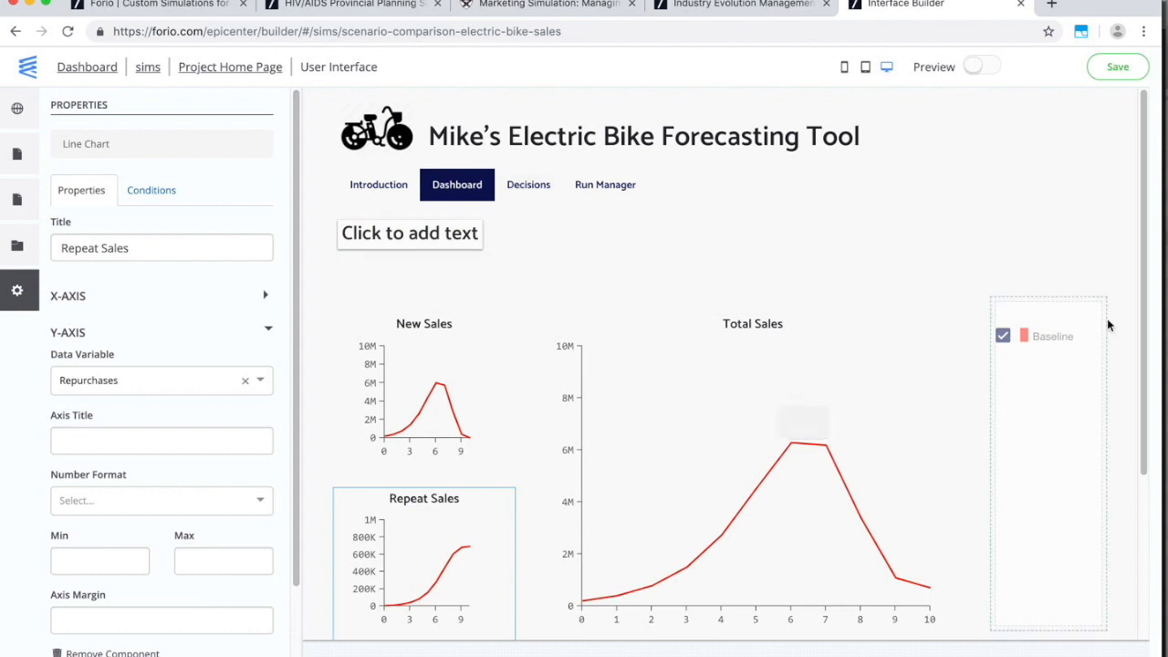
{"action": "left_click", "coordinate": [535, 190]}
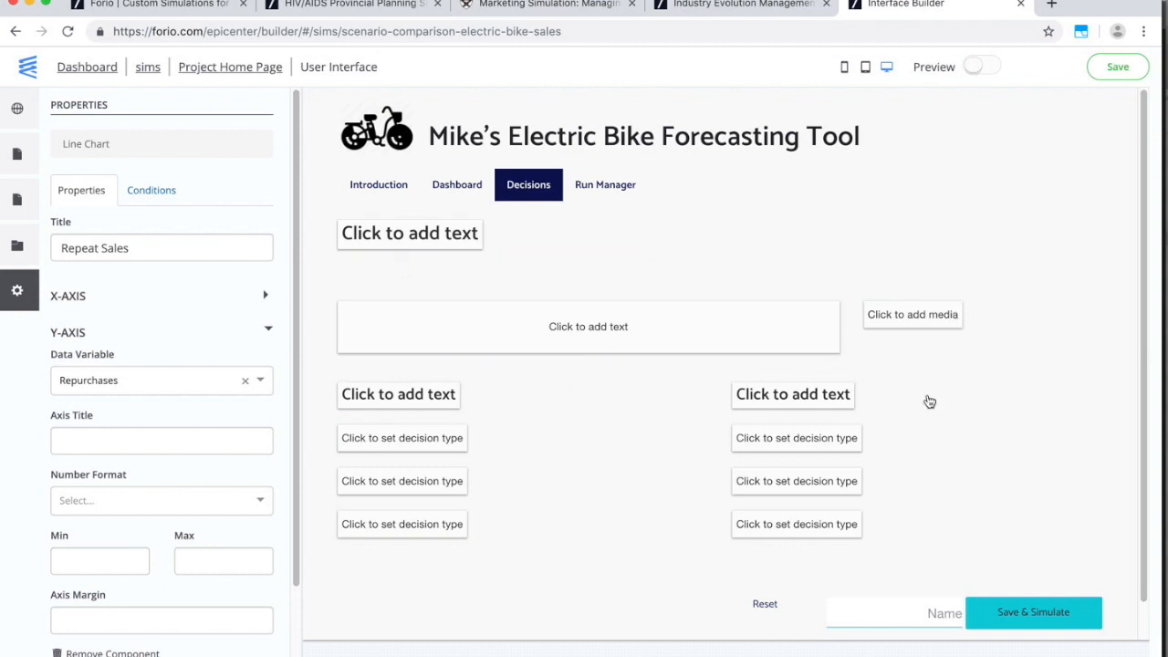
Turn the first decision placeholder into a text input labelled 'Price'.
{"action": "left_click", "coordinate": [418, 448]}
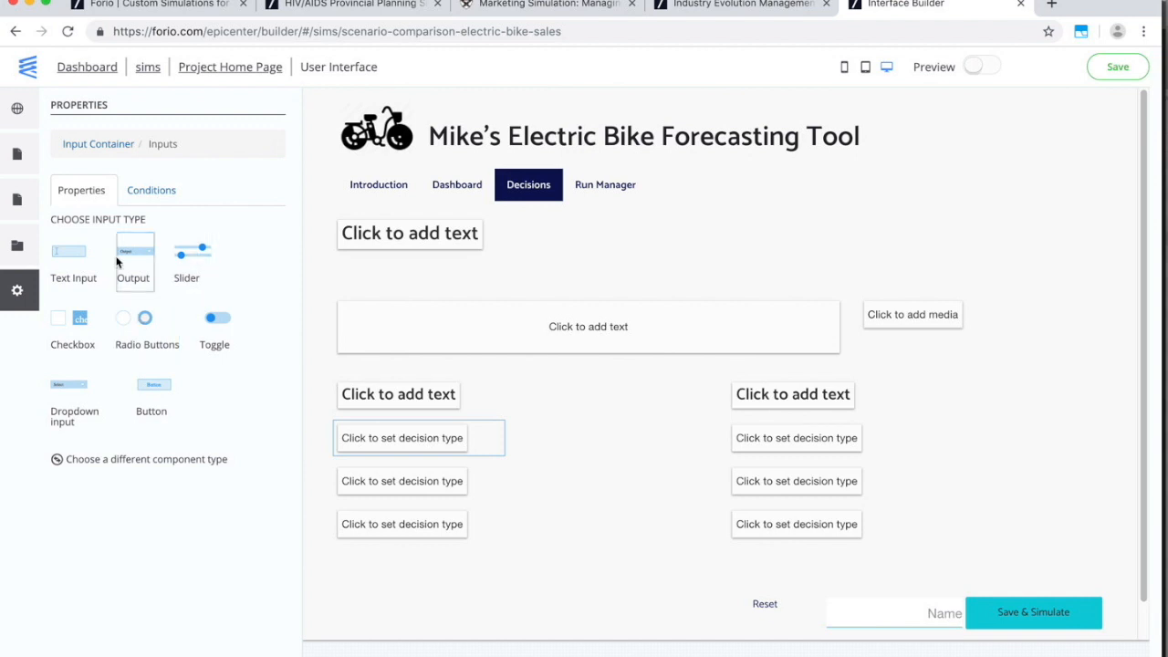
{"action": "left_click", "coordinate": [81, 259]}
{"action": "left_click_drag", "start_coordinate": [124, 248], "coordinate": [48, 252]}
{"action": "type", "text": "Price"}
{"action": "key", "text": "Tab"}
Bind the input to the Price variable and format it as currency ($1,000.00).
{"action": "left_click", "coordinate": [131, 426]}
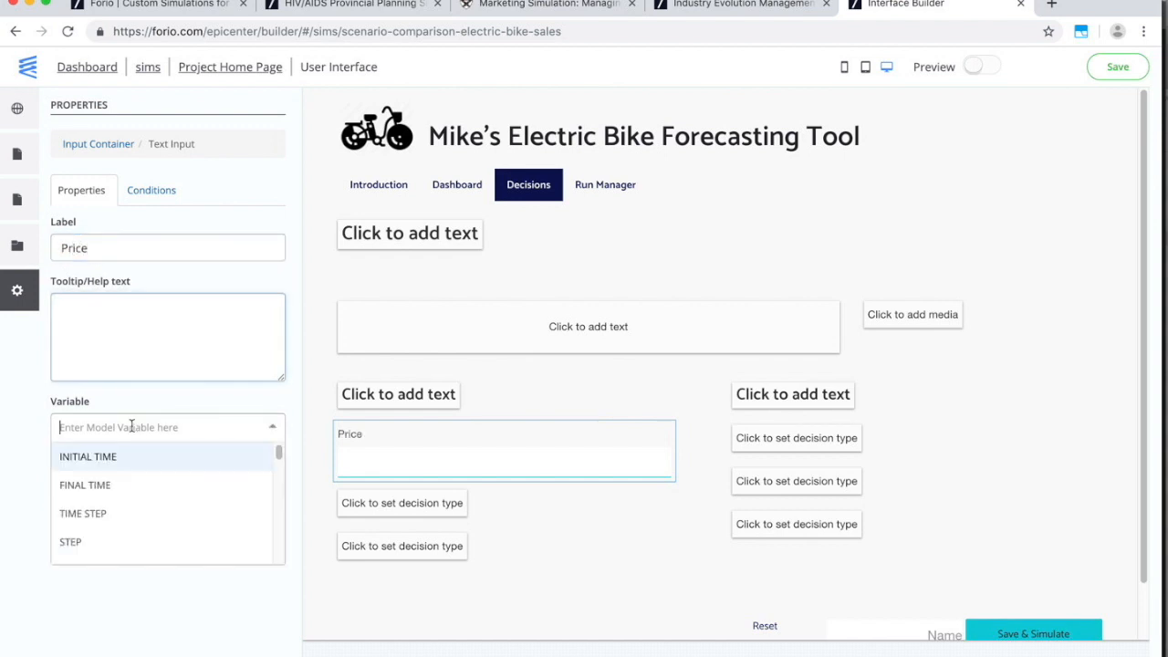
{"action": "type", "text": "pri"}
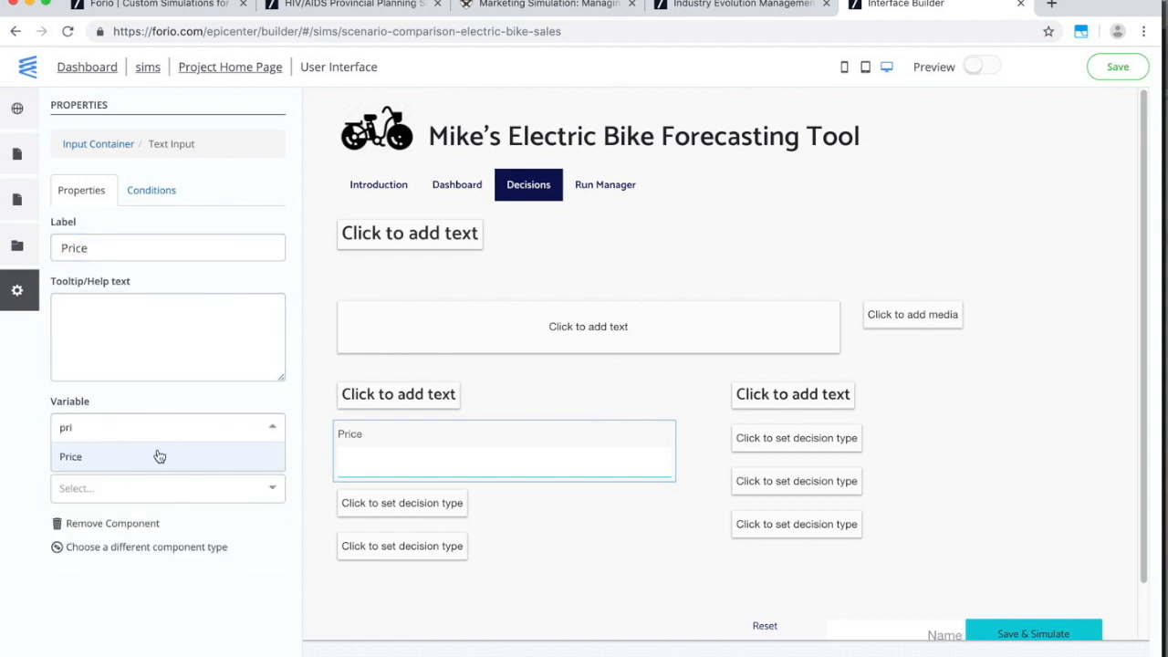
{"action": "left_click", "coordinate": [159, 456]}
{"action": "left_click", "coordinate": [137, 488]}
{"action": "left_click", "coordinate": [135, 517]}
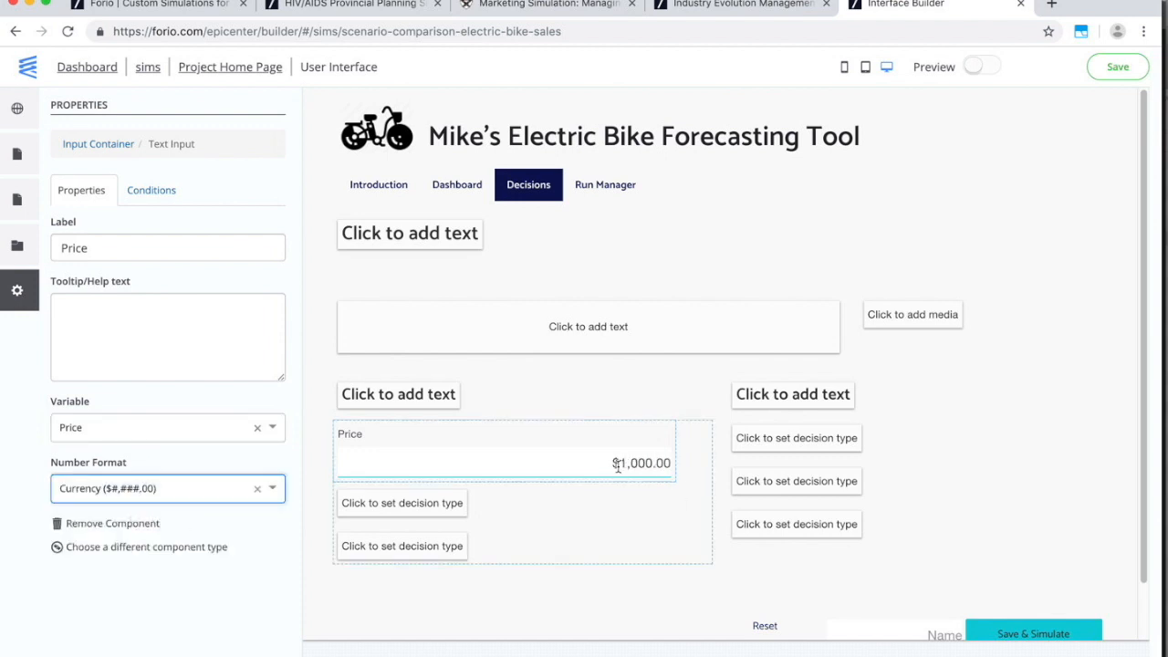
{"action": "scroll", "coordinate": [1010, 523], "scroll_direction": "down", "scroll_amount": 2}
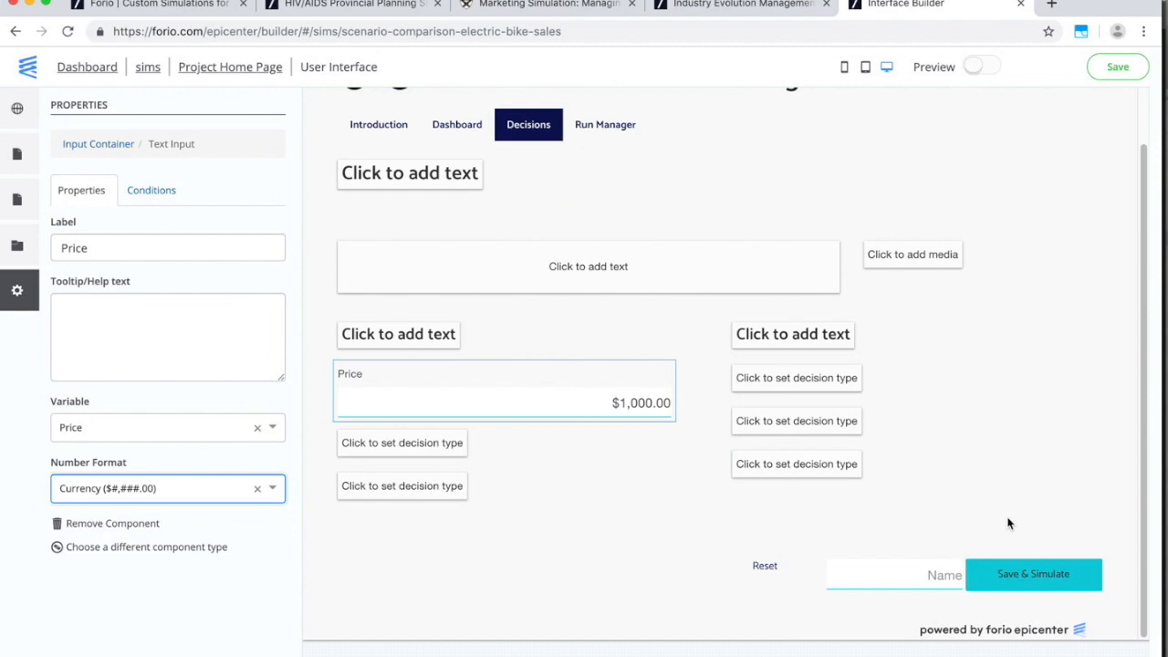
{"action": "scroll", "coordinate": [1009, 522], "scroll_direction": "up", "scroll_amount": 2}
{"action": "left_click", "coordinate": [395, 194]}
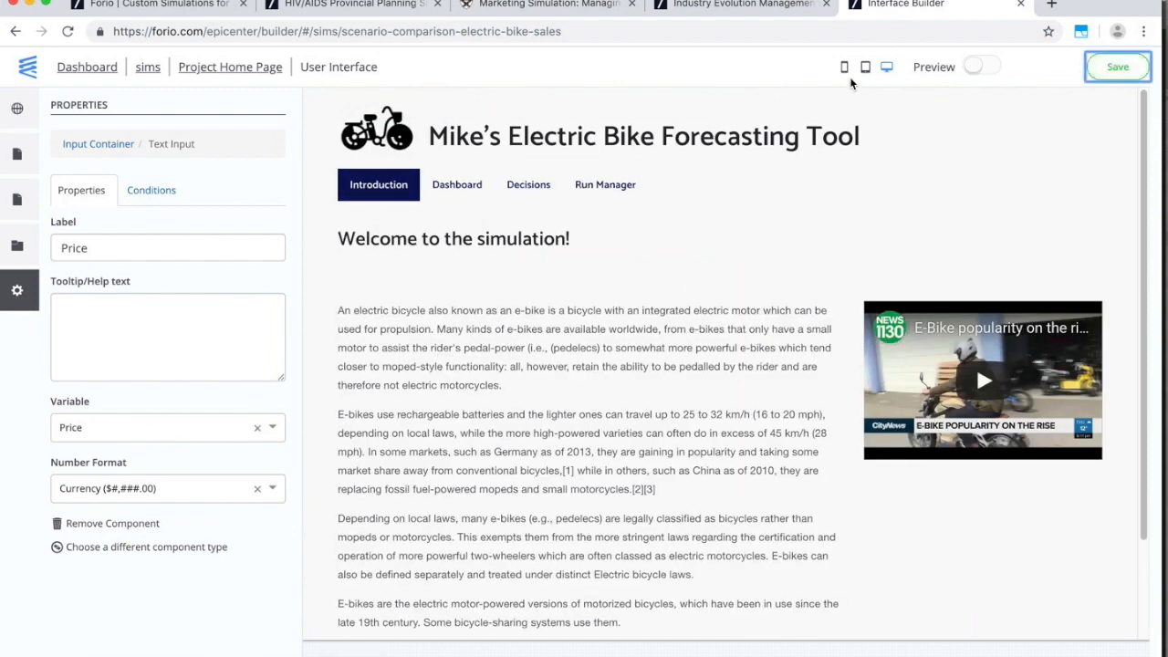
Turn on preview and route sound output to the internal speakers.
{"action": "left_click", "coordinate": [982, 68]}
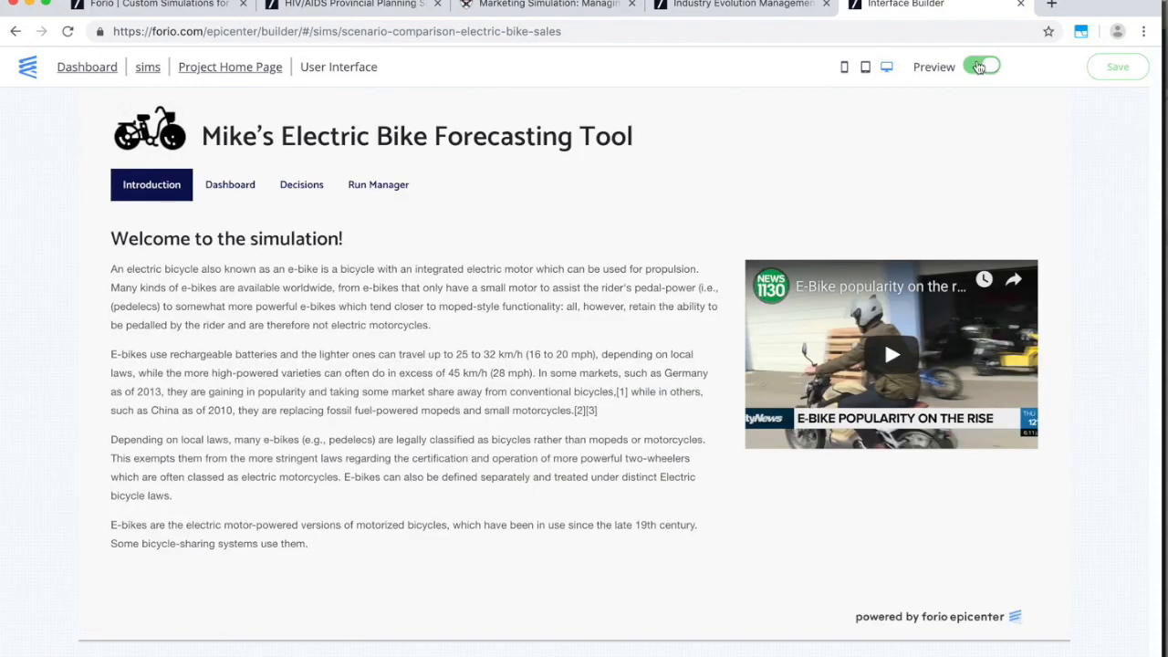
{"action": "left_click", "coordinate": [943, 1]}
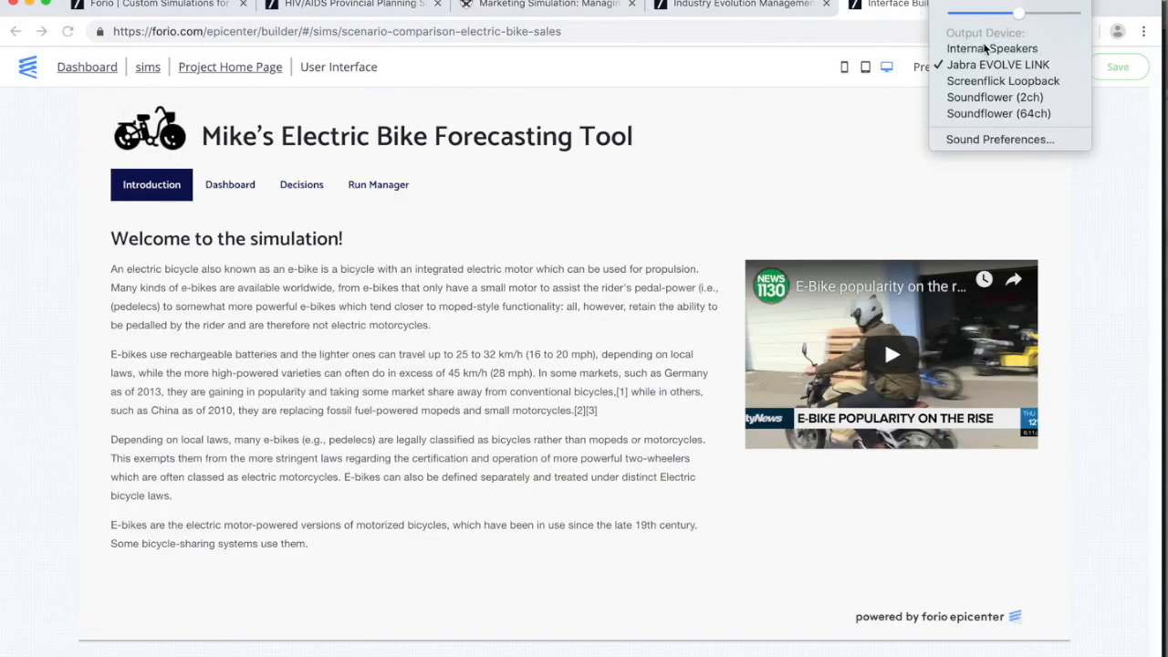
{"action": "left_click", "coordinate": [991, 48]}
{"action": "left_click", "coordinate": [946, 0]}
Play and skim the embedded e-bike video, then view the Baseline dashboard charts.
{"action": "left_click", "coordinate": [824, 169]}
{"action": "left_click", "coordinate": [892, 358]}
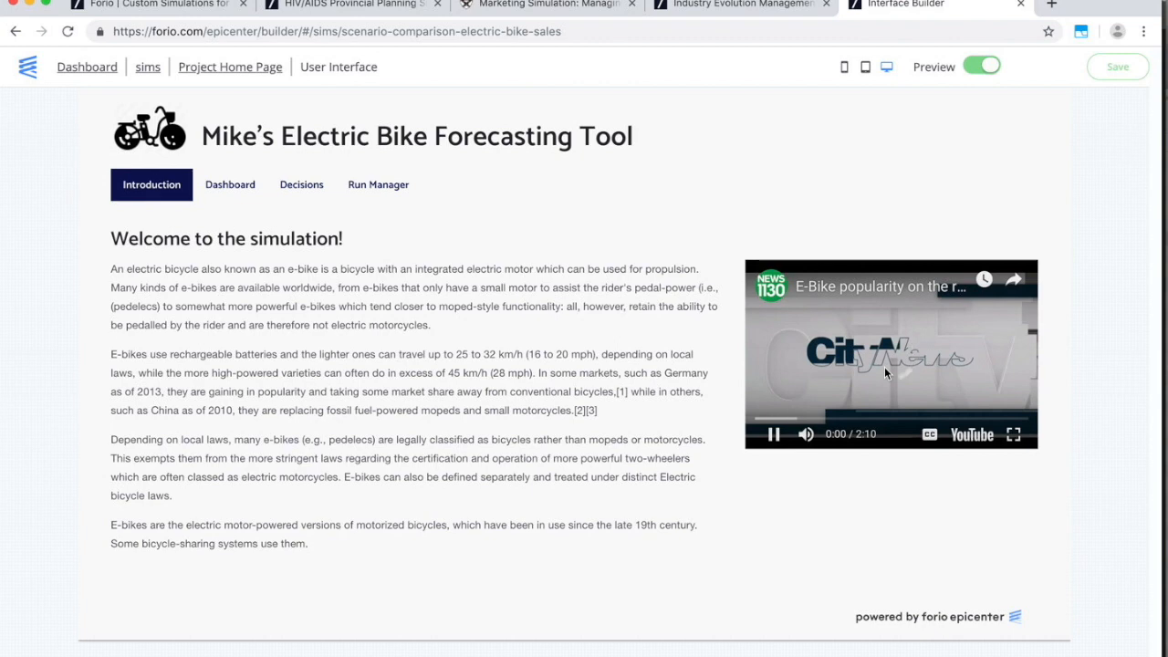
{"action": "left_click", "coordinate": [782, 419]}
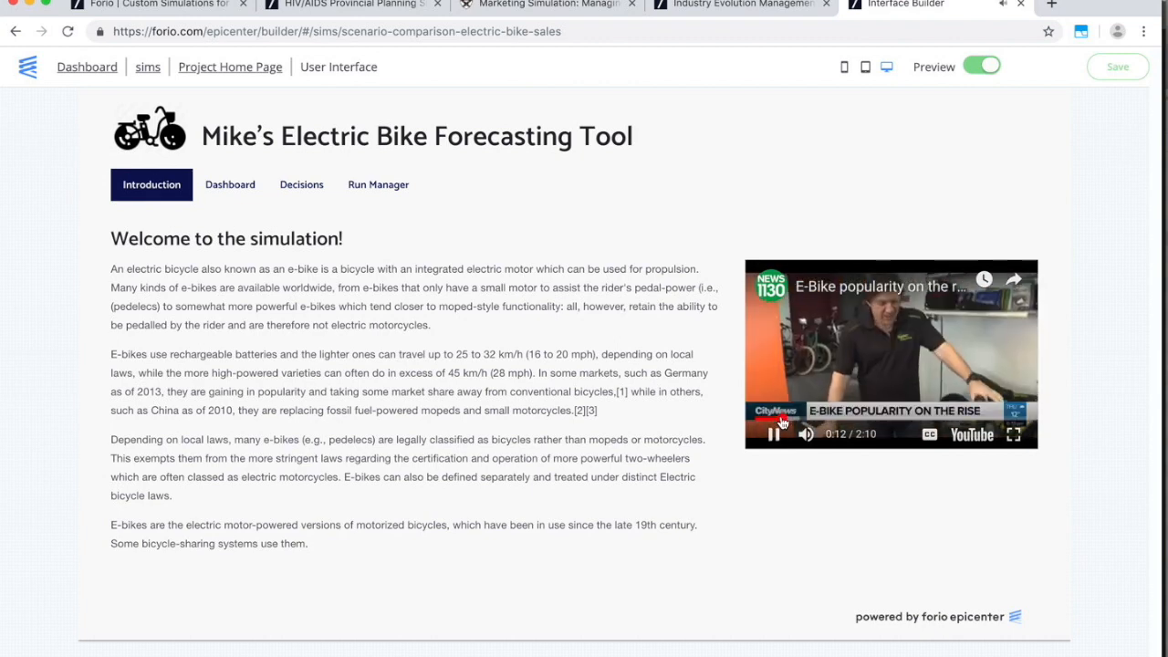
{"action": "left_click", "coordinate": [773, 435]}
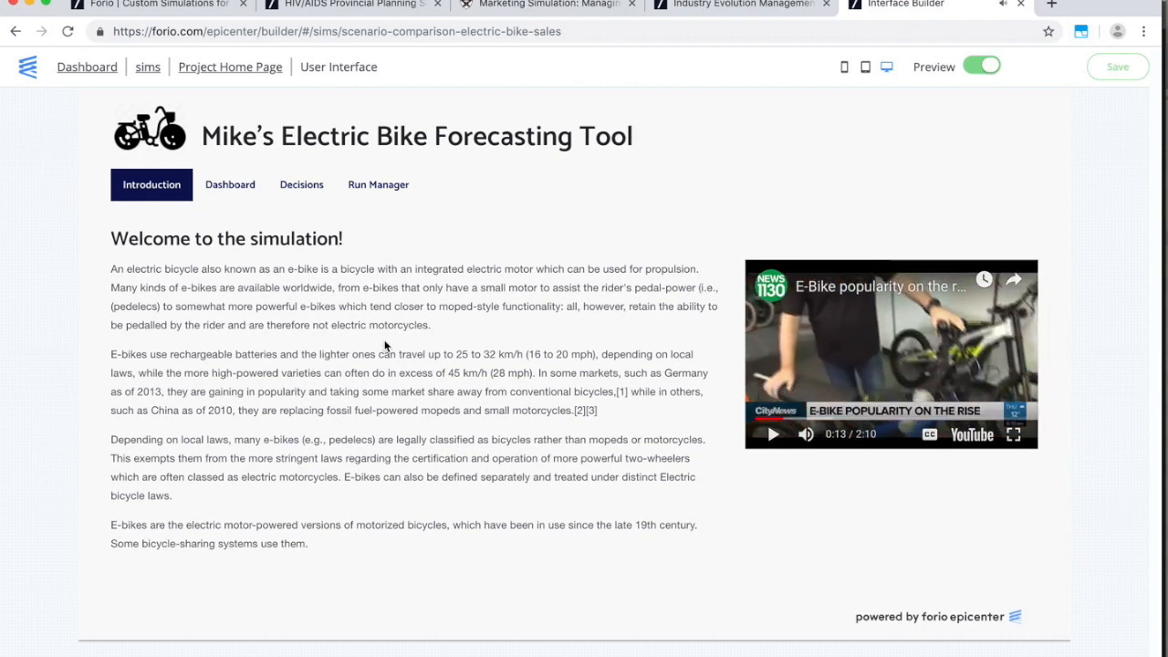
{"action": "left_click", "coordinate": [241, 188]}
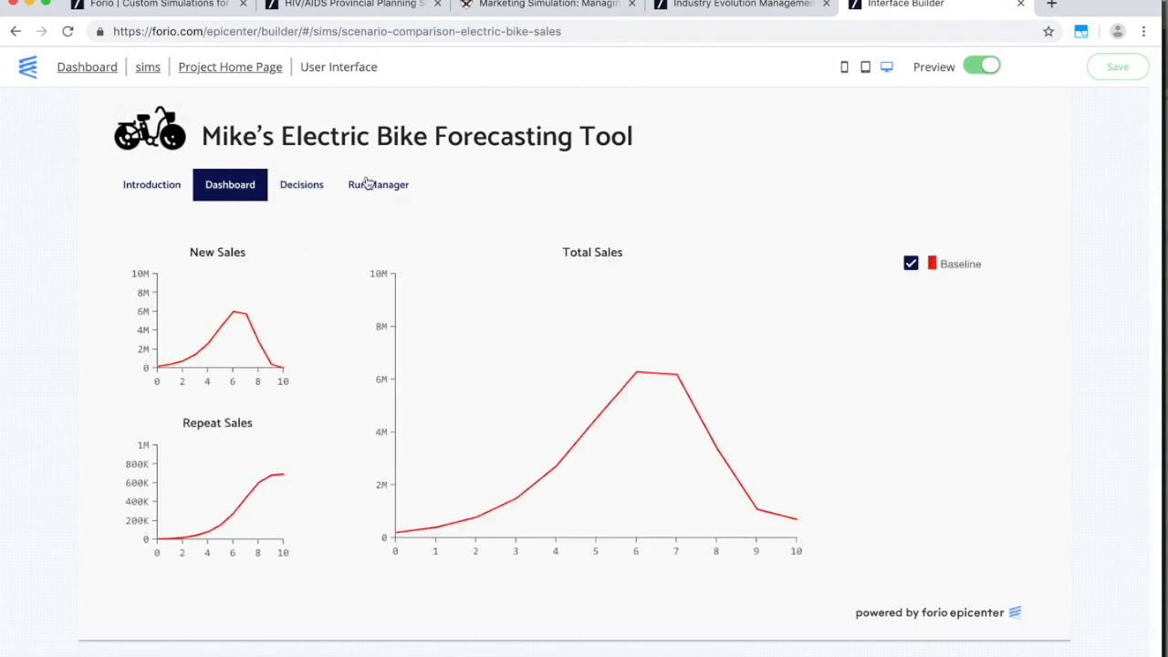
Set Price to 1500 and save and simulate it as the 'High Price' run.
{"action": "left_click", "coordinate": [290, 191]}
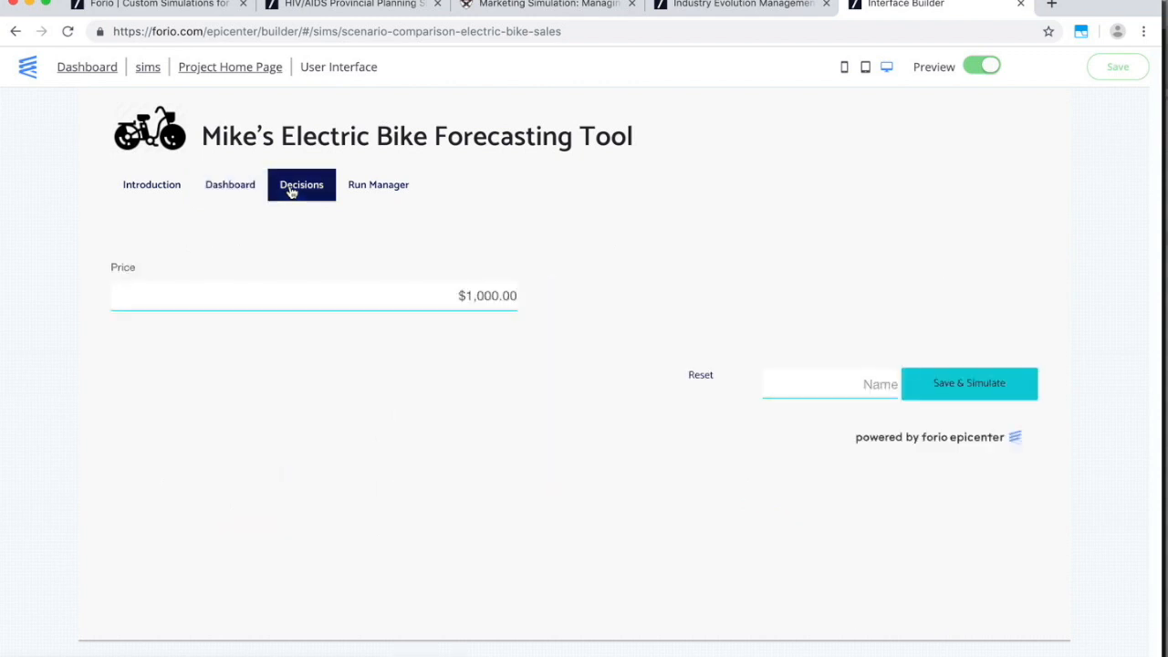
{"action": "left_click_drag", "start_coordinate": [430, 294], "coordinate": [515, 298]}
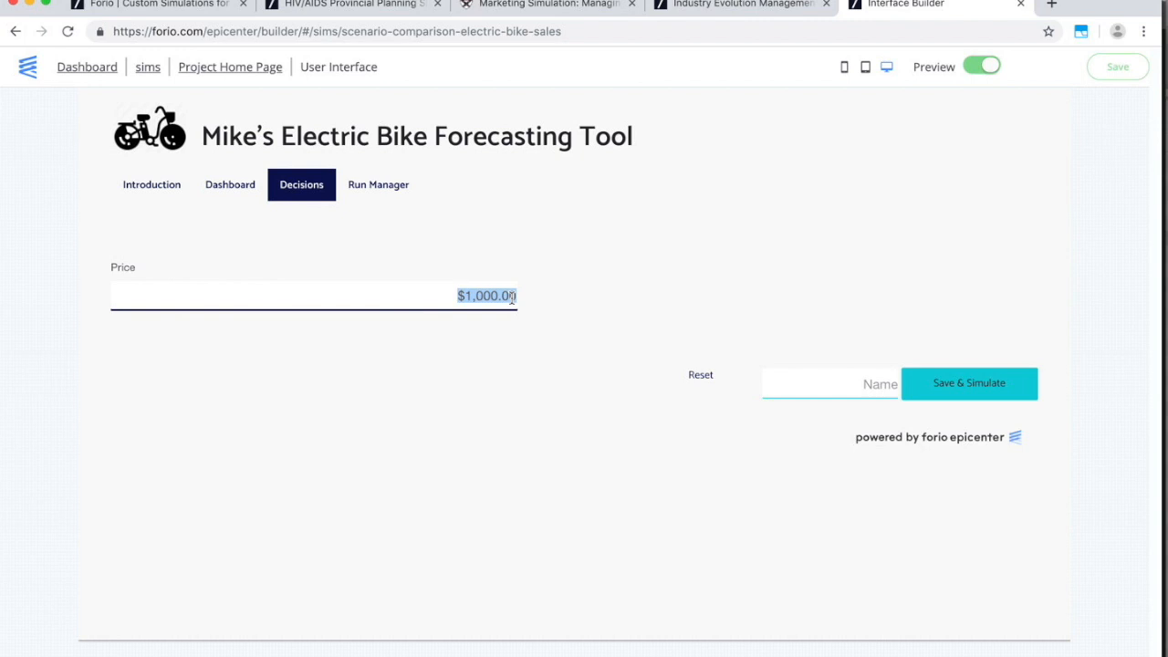
{"action": "type", "text": "1500"}
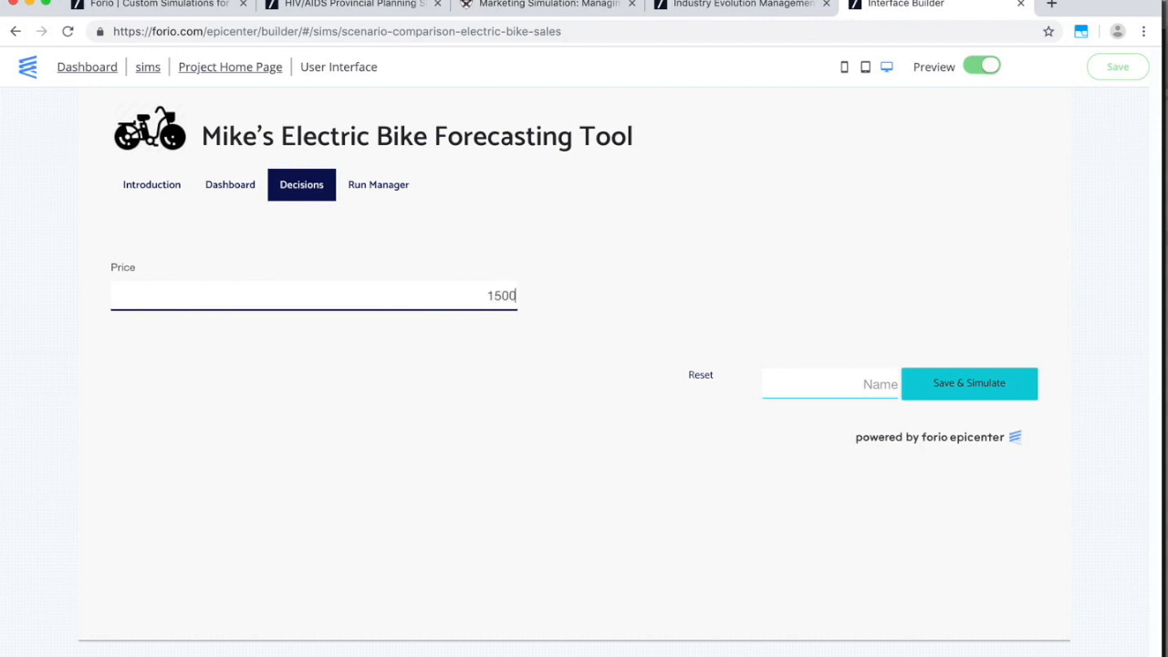
{"action": "key", "text": "Tab"}
{"action": "left_click", "coordinate": [858, 383]}
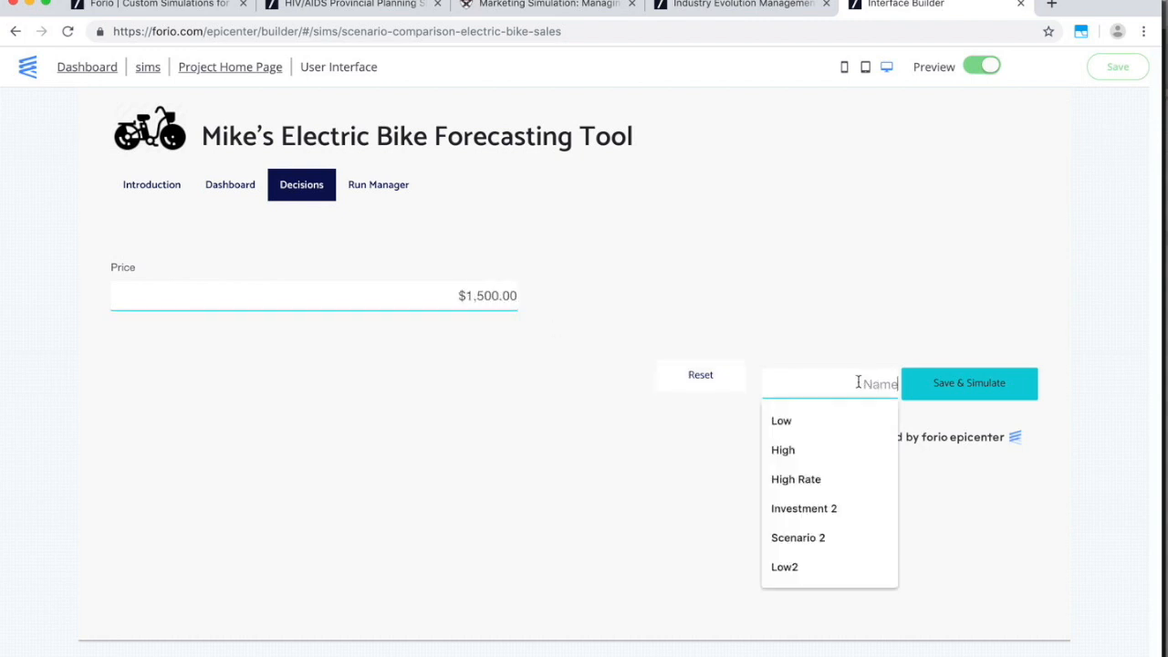
{"action": "type", "text": "High Price"}
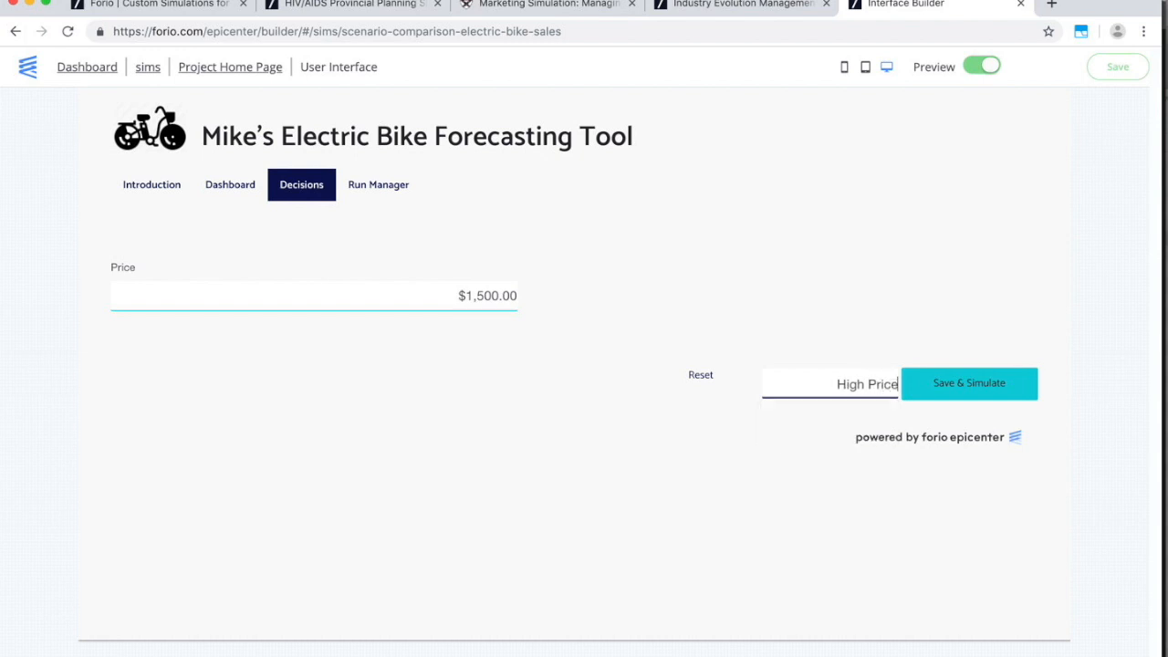
{"action": "left_click", "coordinate": [1005, 380]}
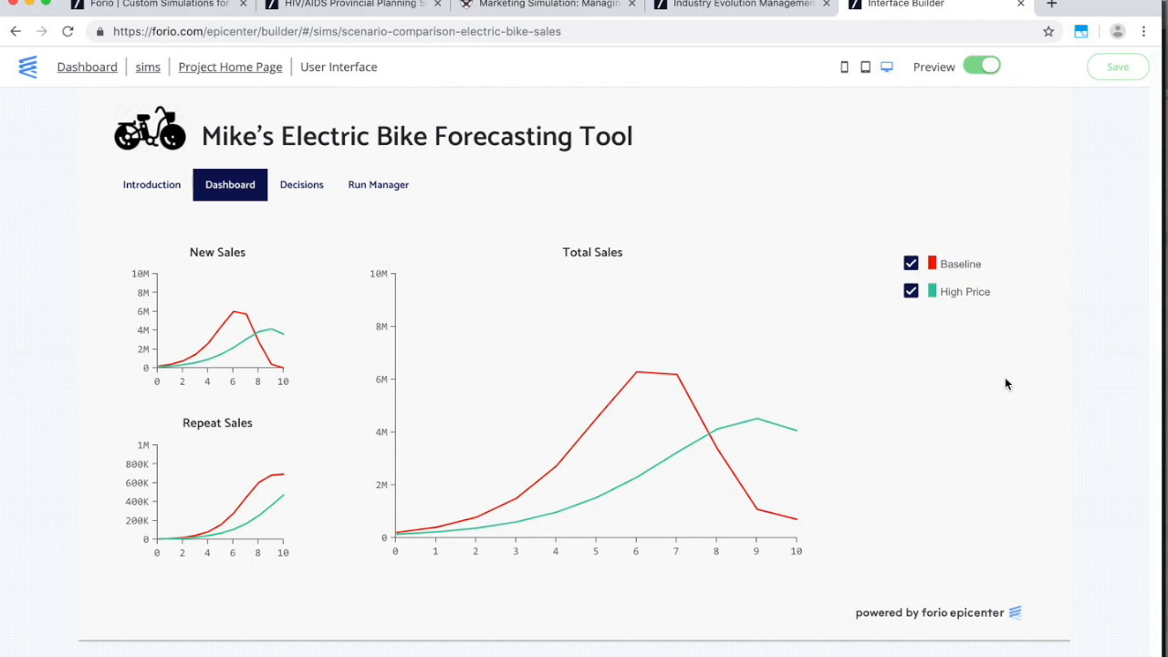
Set Price to 900, correcting a mistyped 9000, and simulate it as the 'Low Price' run.
{"action": "left_click", "coordinate": [293, 188]}
{"action": "left_click_drag", "start_coordinate": [455, 295], "coordinate": [593, 308]}
{"action": "type", "text": "9000"}
{"action": "key", "text": "Tab"}
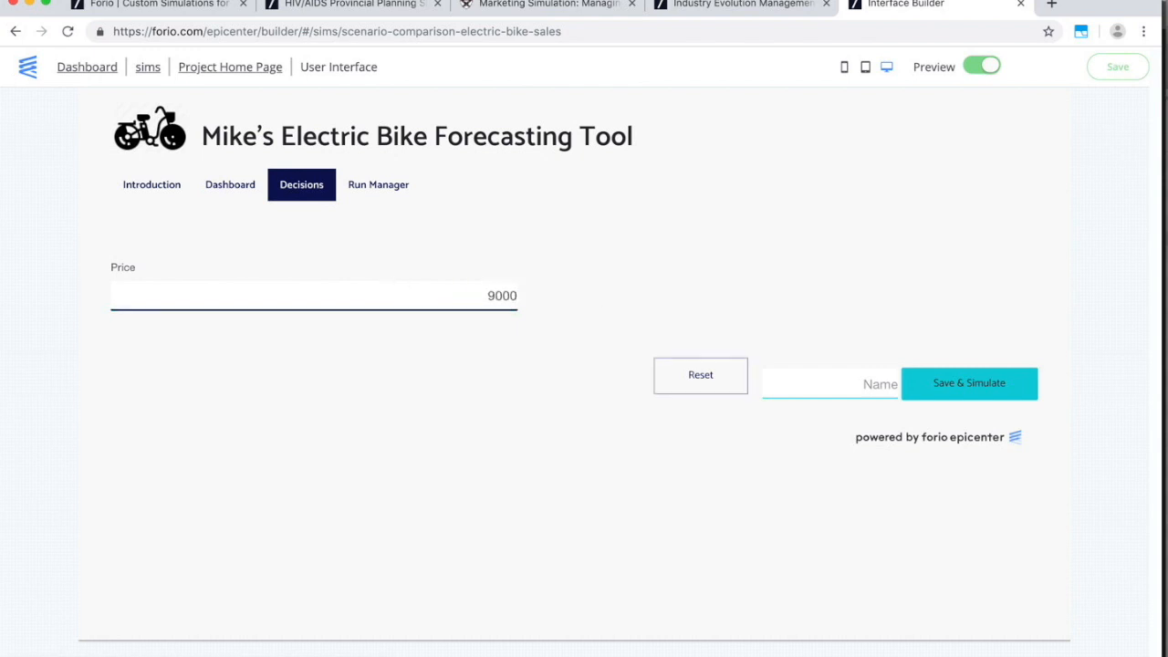
{"action": "left_click_drag", "start_coordinate": [439, 283], "coordinate": [538, 296]}
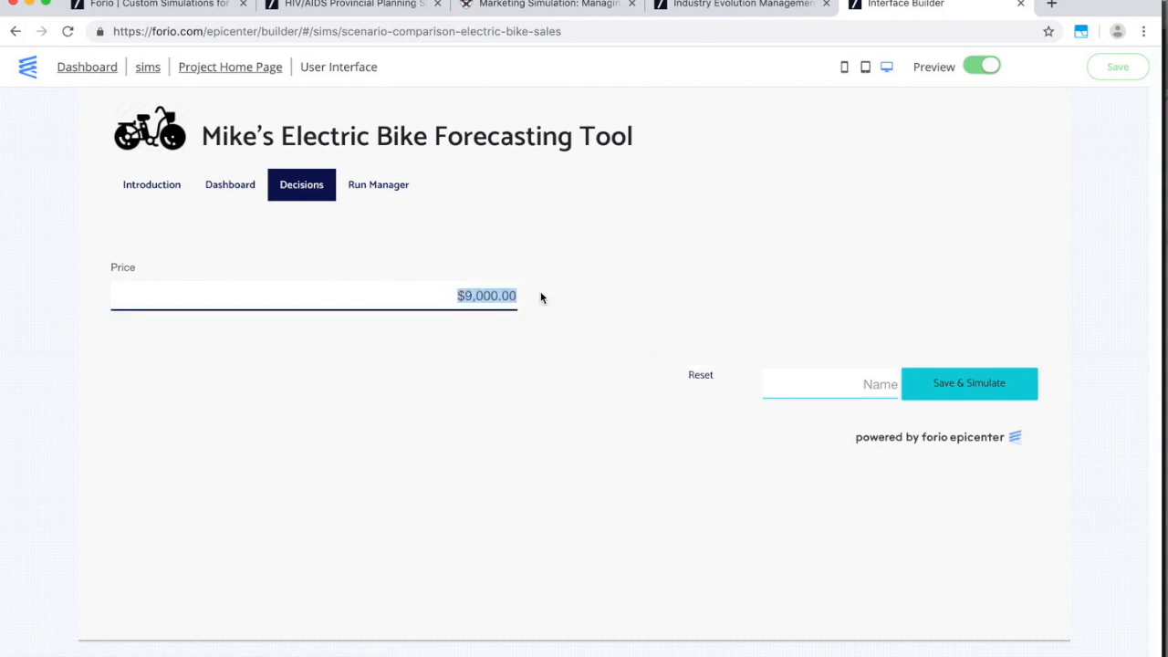
{"action": "type", "text": "900"}
{"action": "key", "text": "Tab"}
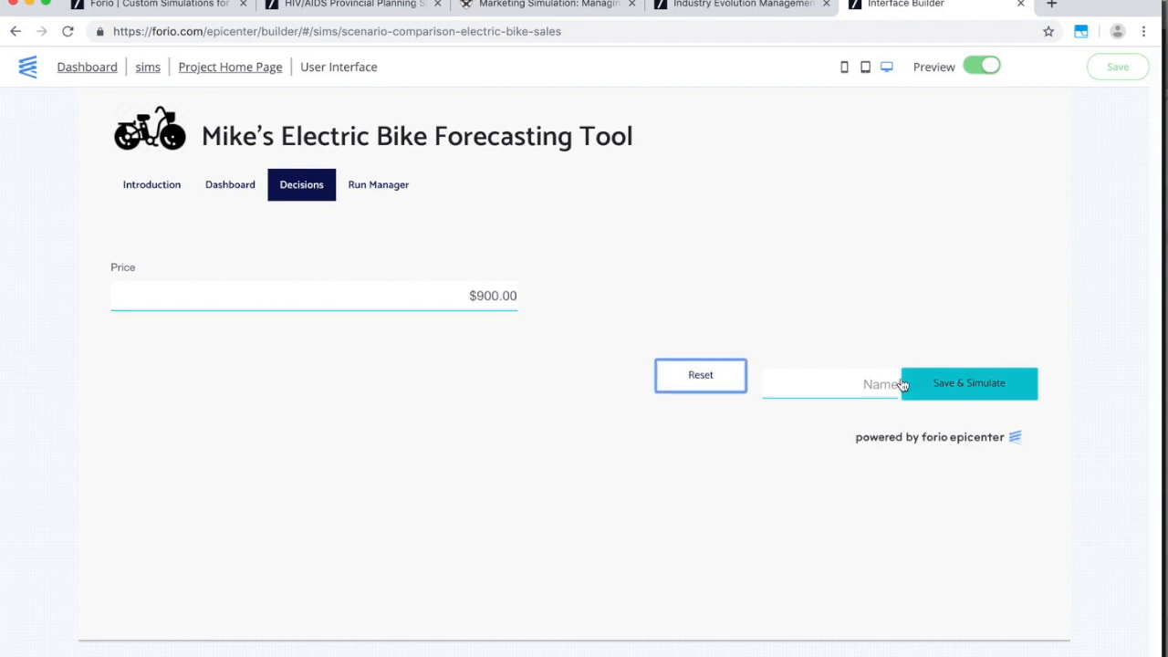
{"action": "left_click", "coordinate": [902, 384]}
{"action": "type", "text": "Low Price"}
{"action": "left_click", "coordinate": [933, 390]}
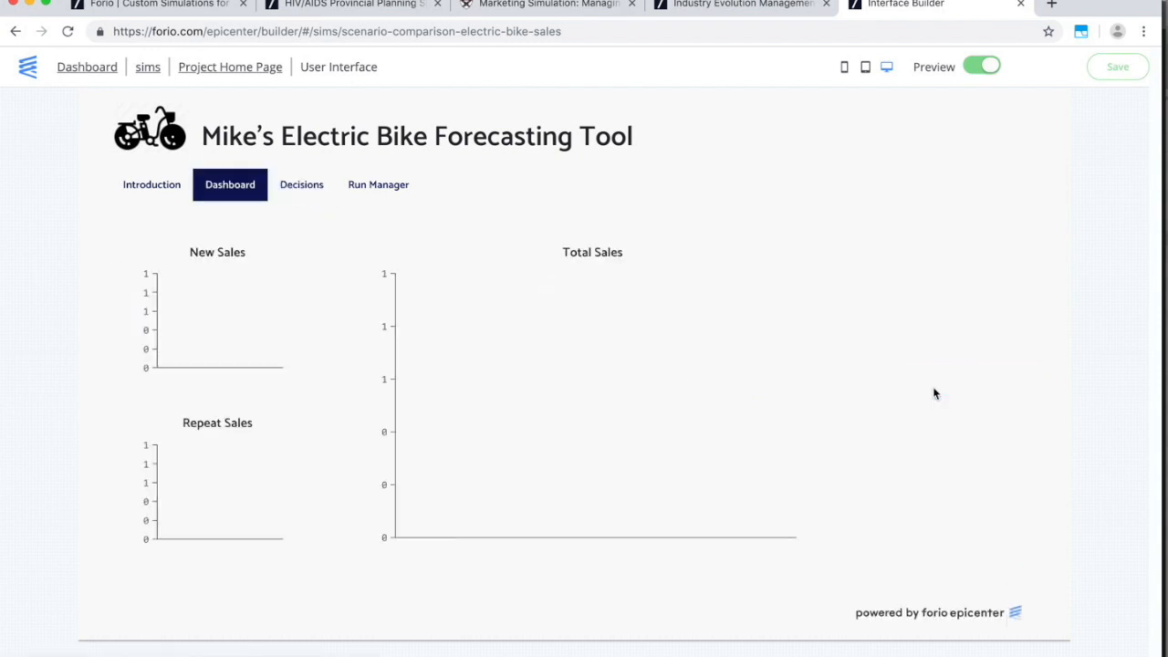
Hide the Baseline and High Price runs from the charts, then show them again.
{"action": "mouse_move", "coordinate": [636, 381]}
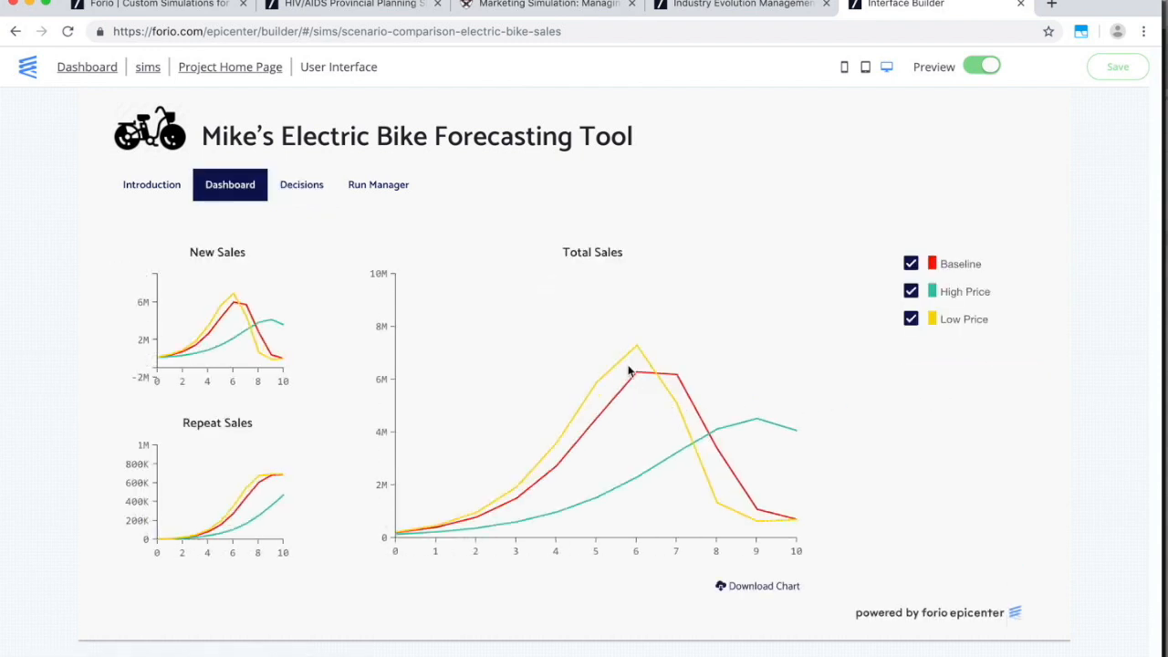
{"action": "left_click", "coordinate": [911, 264]}
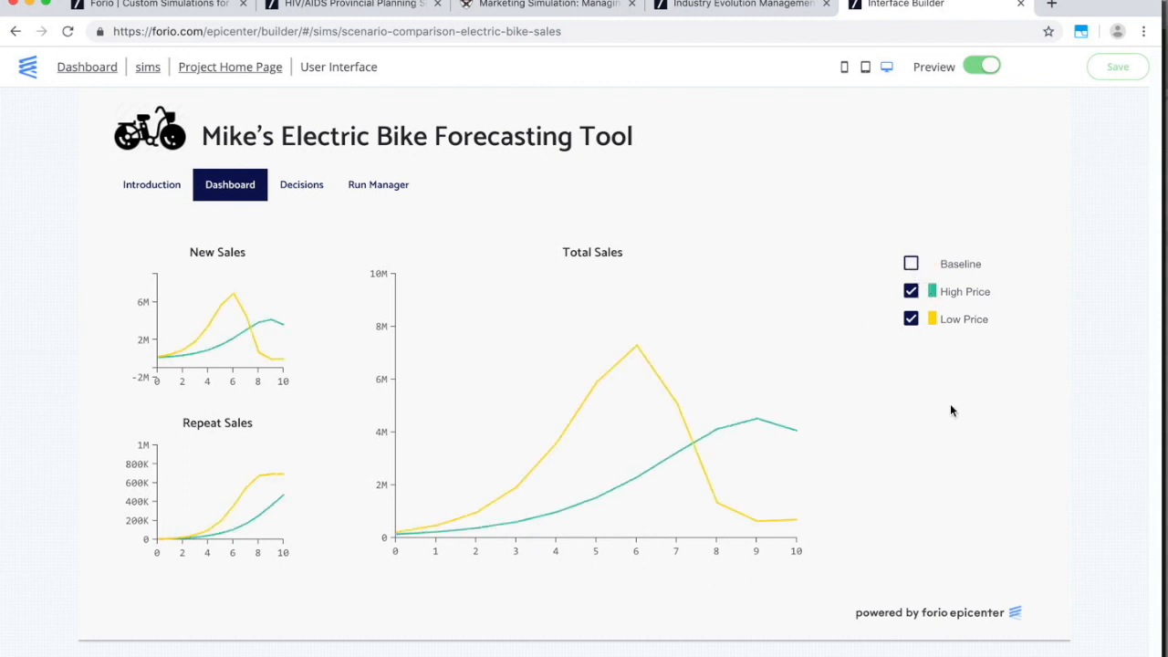
{"action": "left_click", "coordinate": [911, 291]}
{"action": "left_click", "coordinate": [911, 264]}
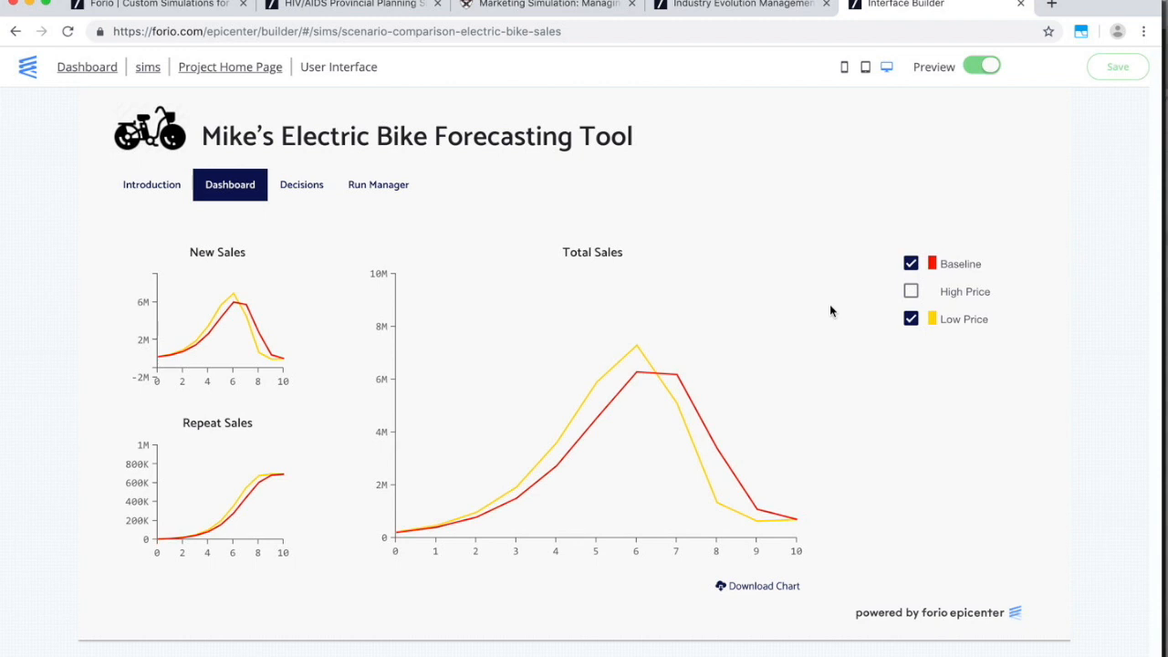
{"action": "left_click", "coordinate": [911, 291]}
{"action": "left_click", "coordinate": [393, 192]}
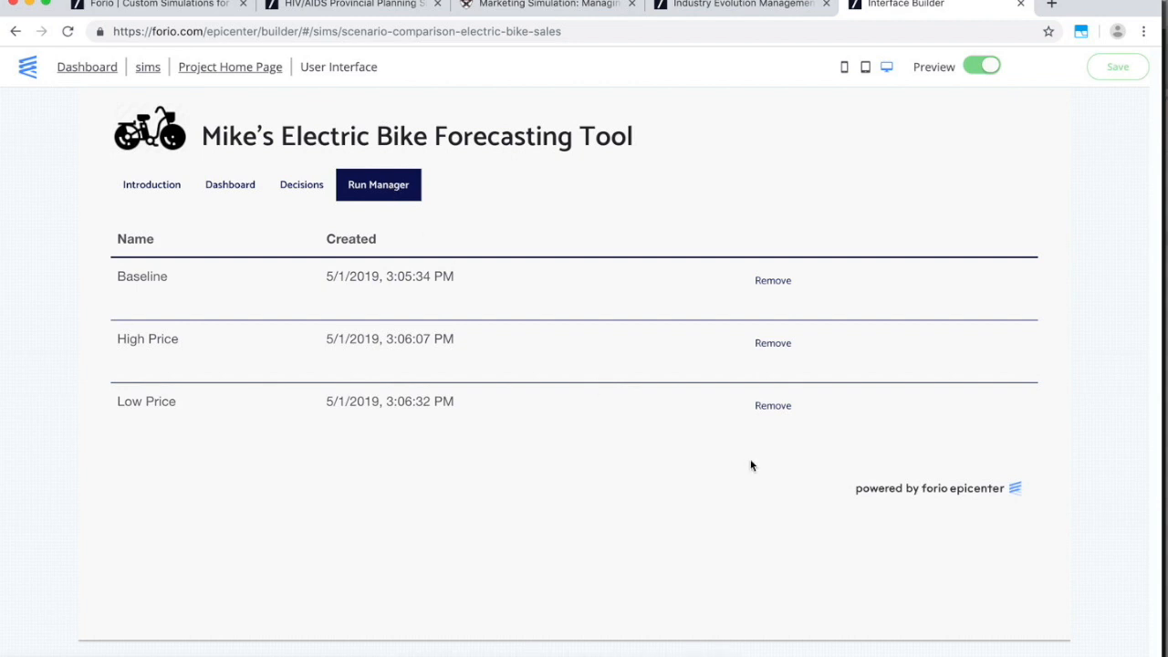
Remove the Low Price run and go back to the Dashboard charts.
{"action": "left_click", "coordinate": [763, 412]}
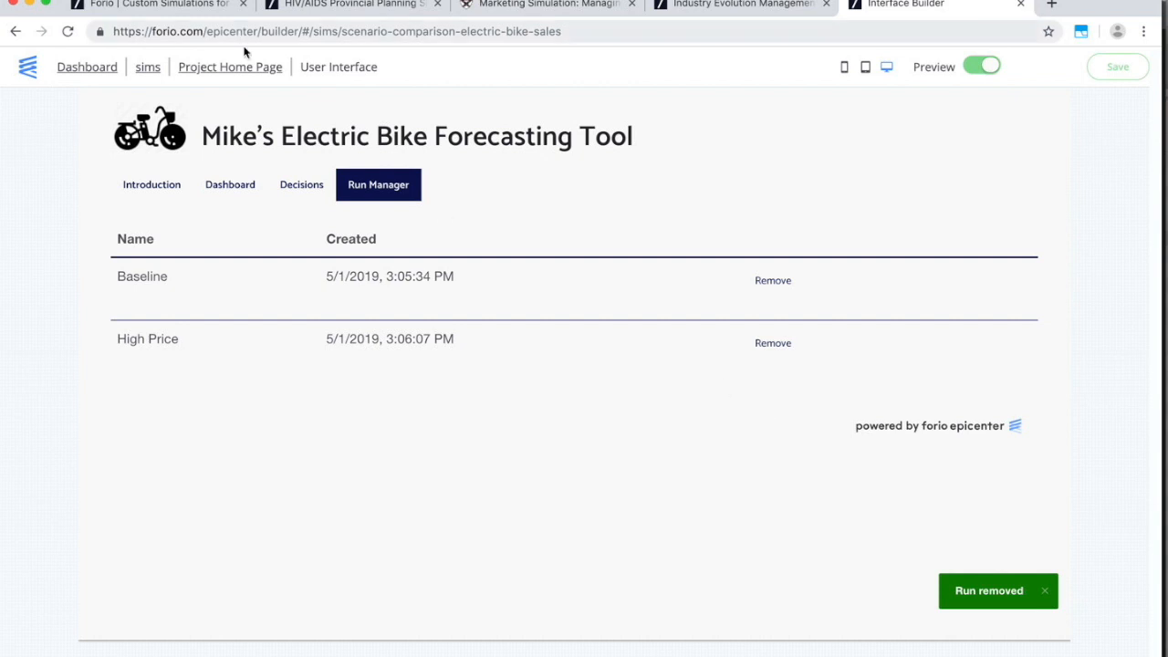
{"action": "left_click", "coordinate": [245, 187]}
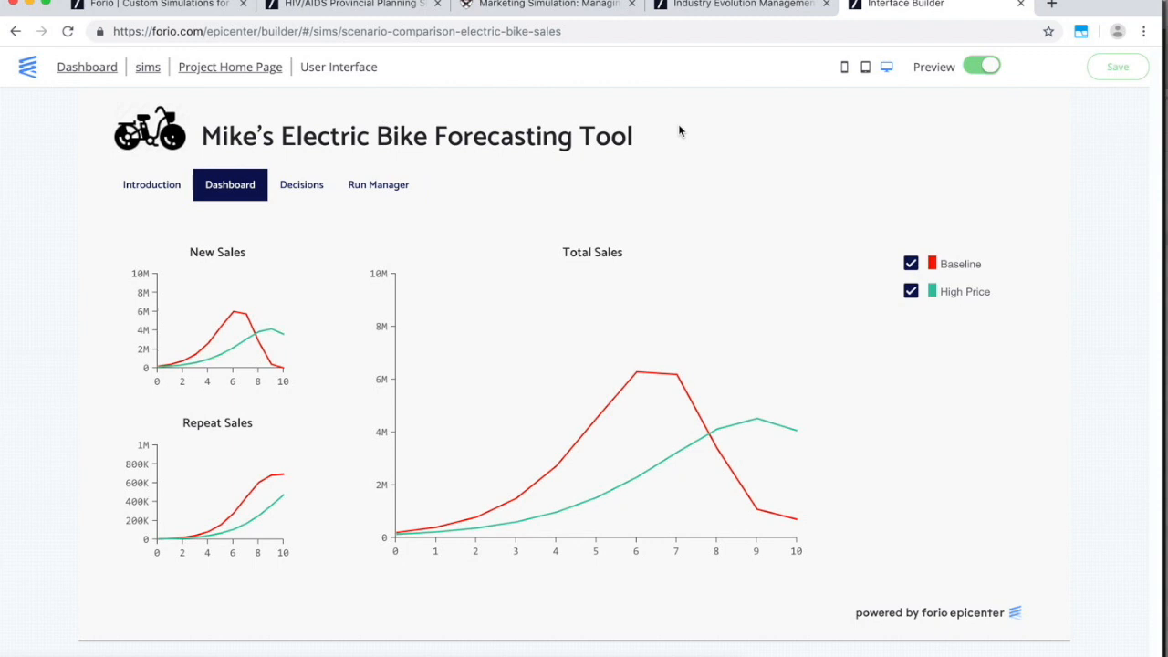
Exit preview, apply and save the Monochromatic theme, then go to the sims team's projects.
{"action": "left_click", "coordinate": [973, 73]}
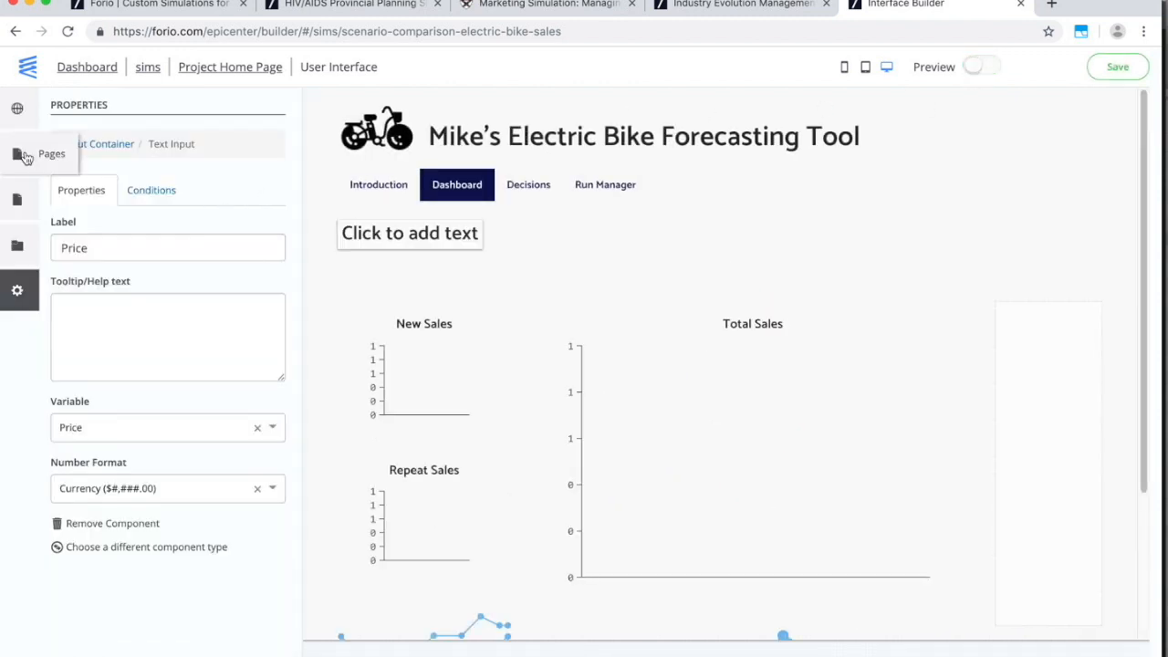
{"action": "left_click", "coordinate": [21, 113]}
{"action": "left_click", "coordinate": [64, 213]}
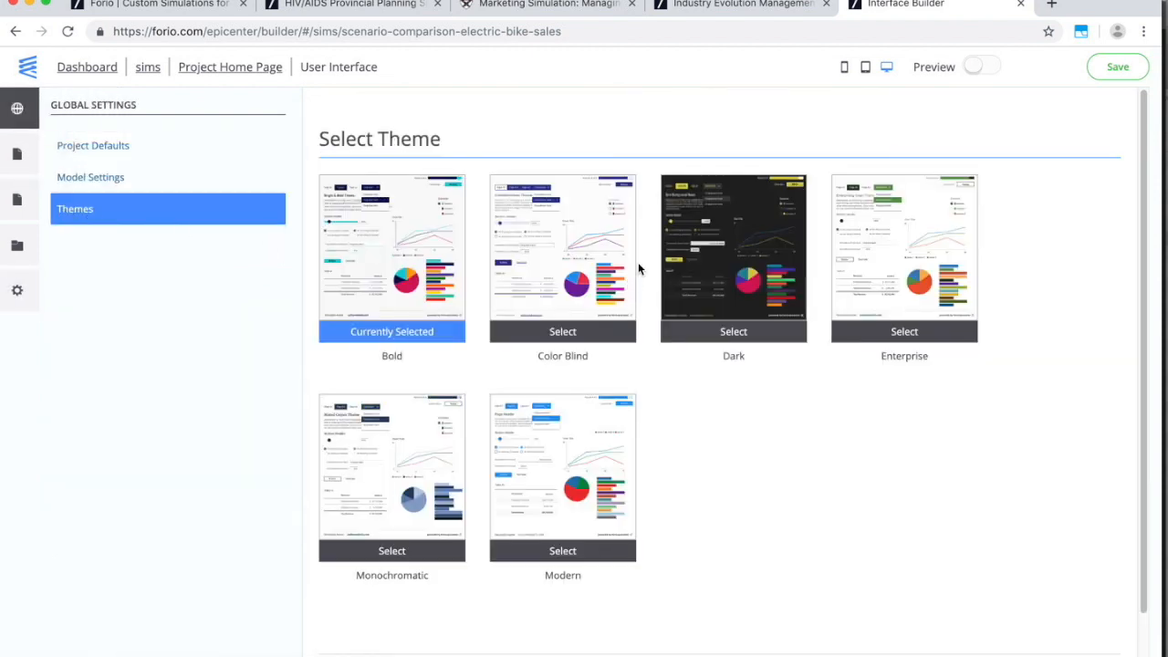
{"action": "left_click", "coordinate": [597, 259]}
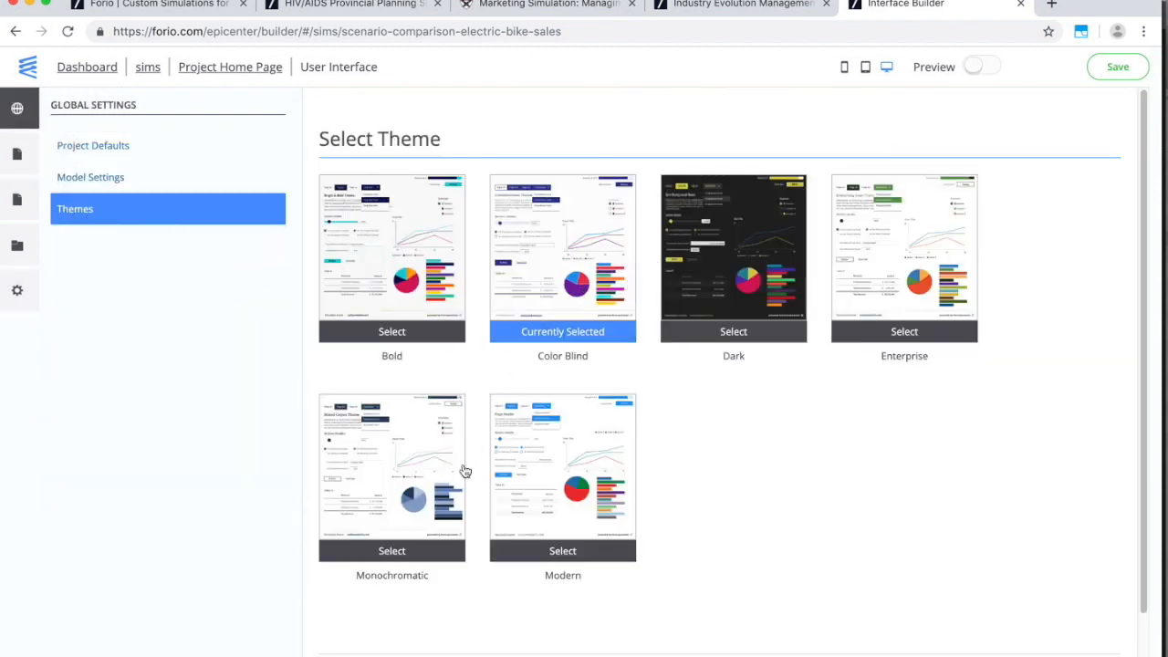
{"action": "left_click", "coordinate": [411, 461]}
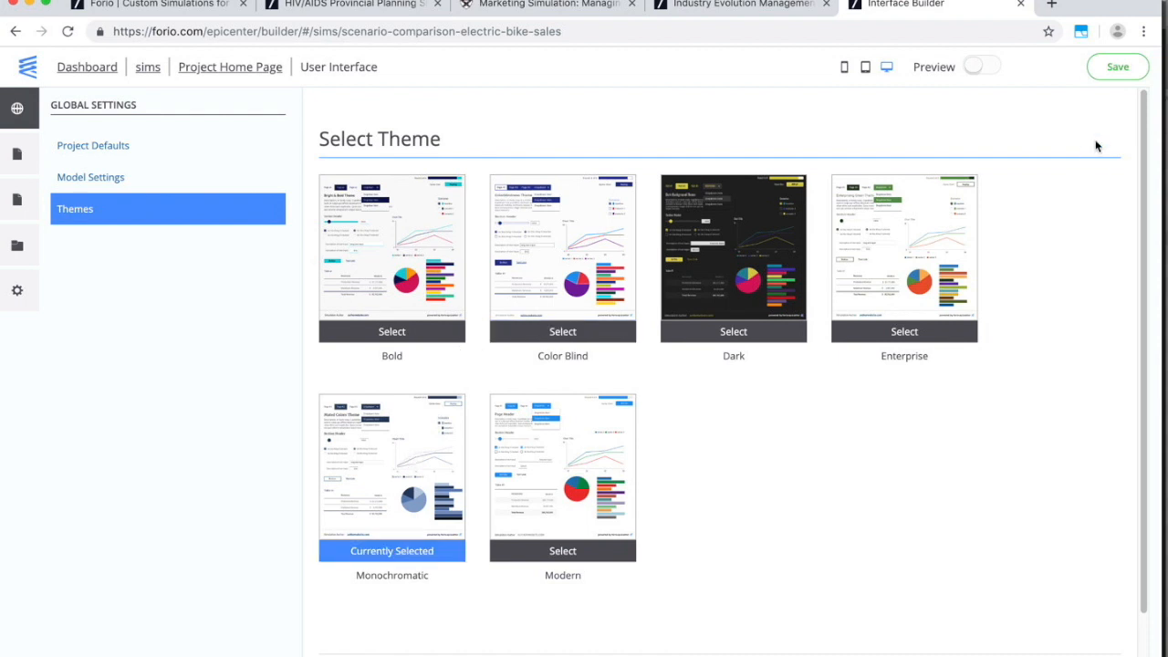
{"action": "left_click", "coordinate": [1119, 68]}
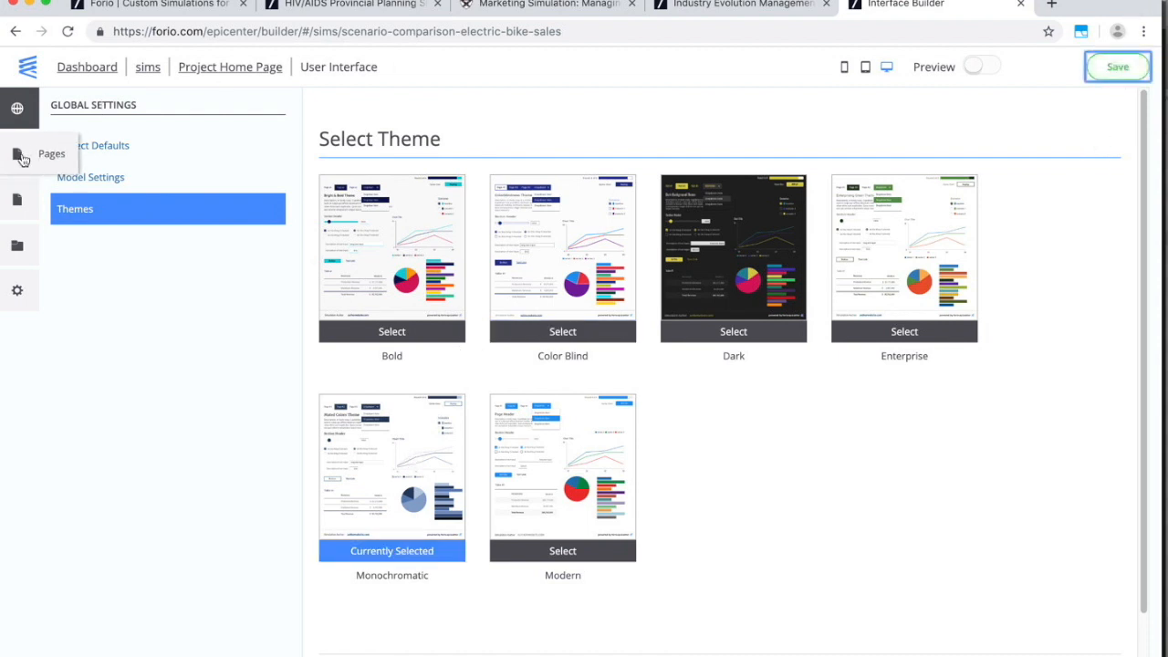
{"action": "left_click", "coordinate": [16, 154]}
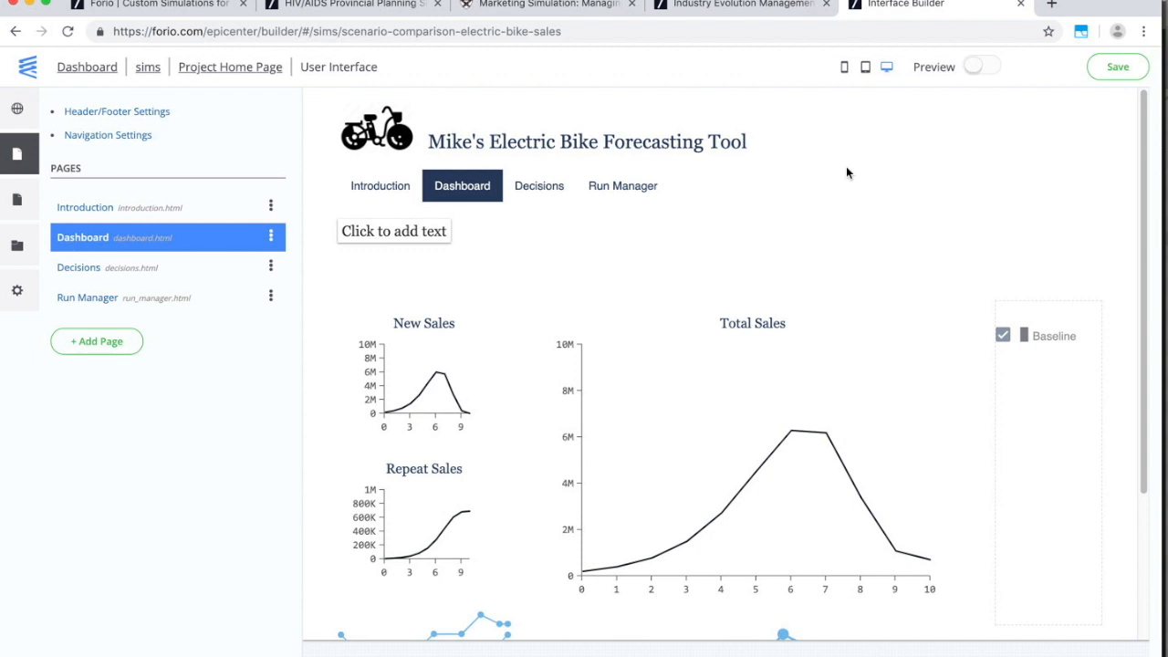
{"action": "left_click", "coordinate": [150, 69]}
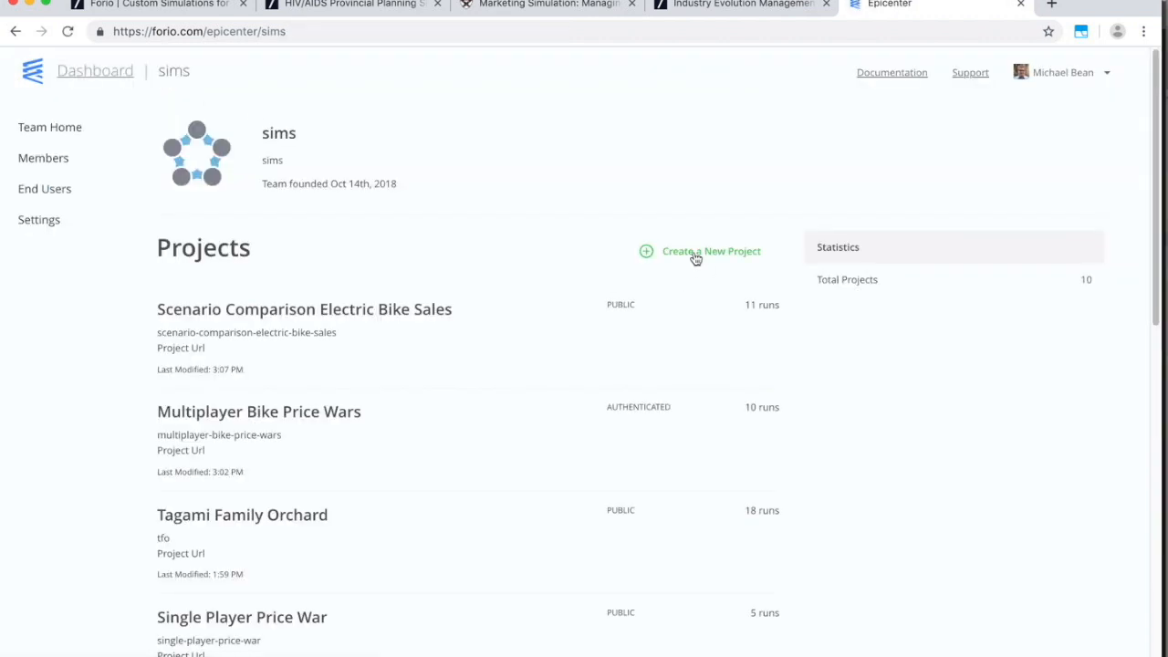
Create a new project named 'Single Player Bike Pricing Game'.
{"action": "left_click", "coordinate": [696, 256]}
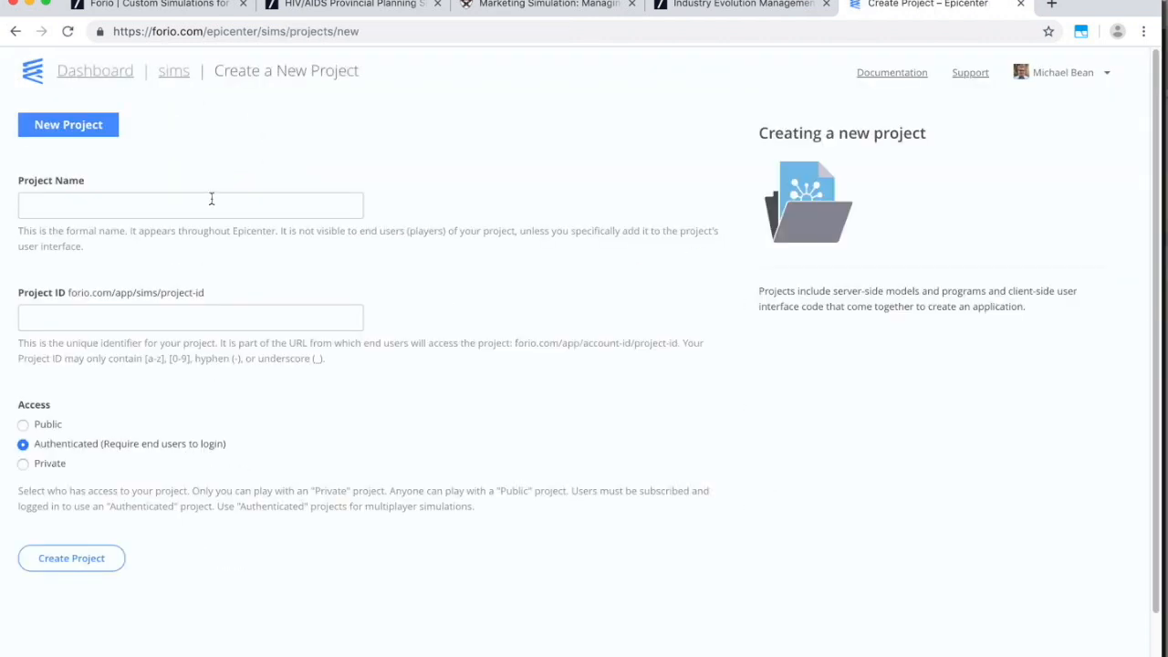
{"action": "left_click", "coordinate": [206, 208]}
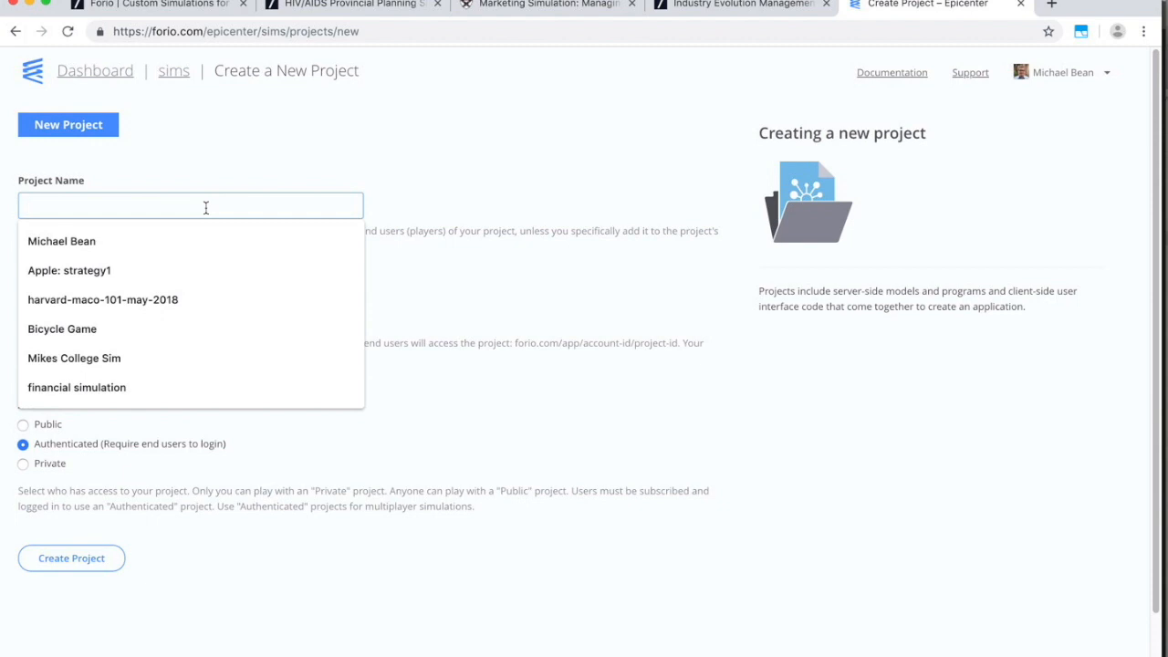
{"action": "type", "text": "Single Pl"}
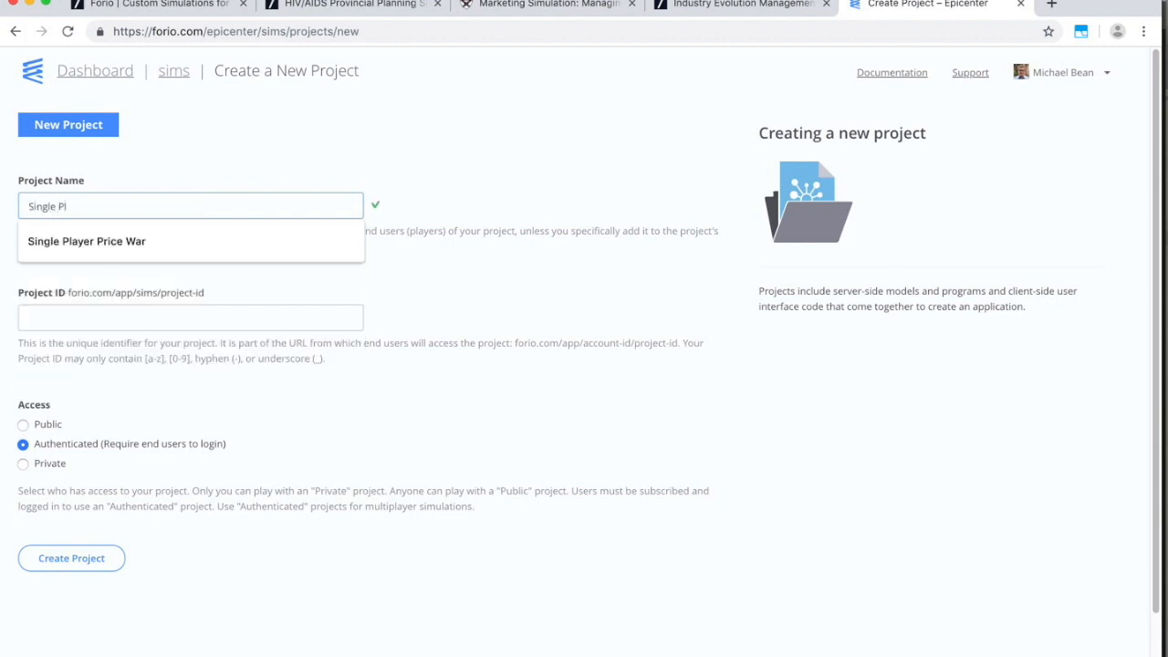
{"action": "type", "text": "ayer Bike Pricing Game"}
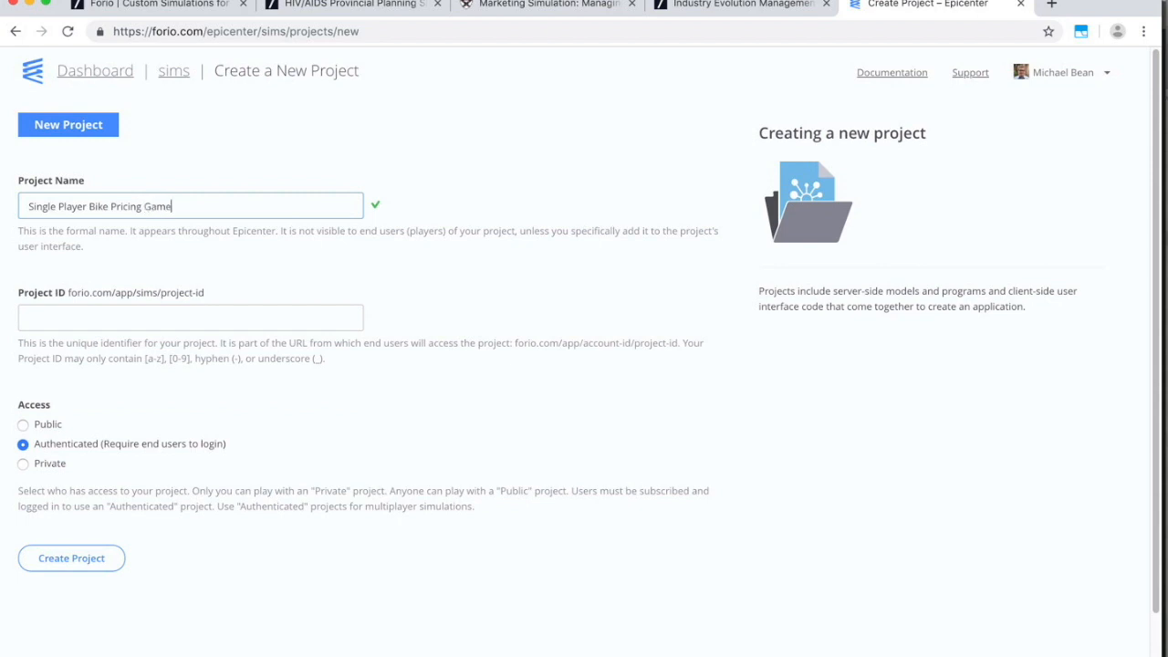
{"action": "left_click", "coordinate": [210, 276]}
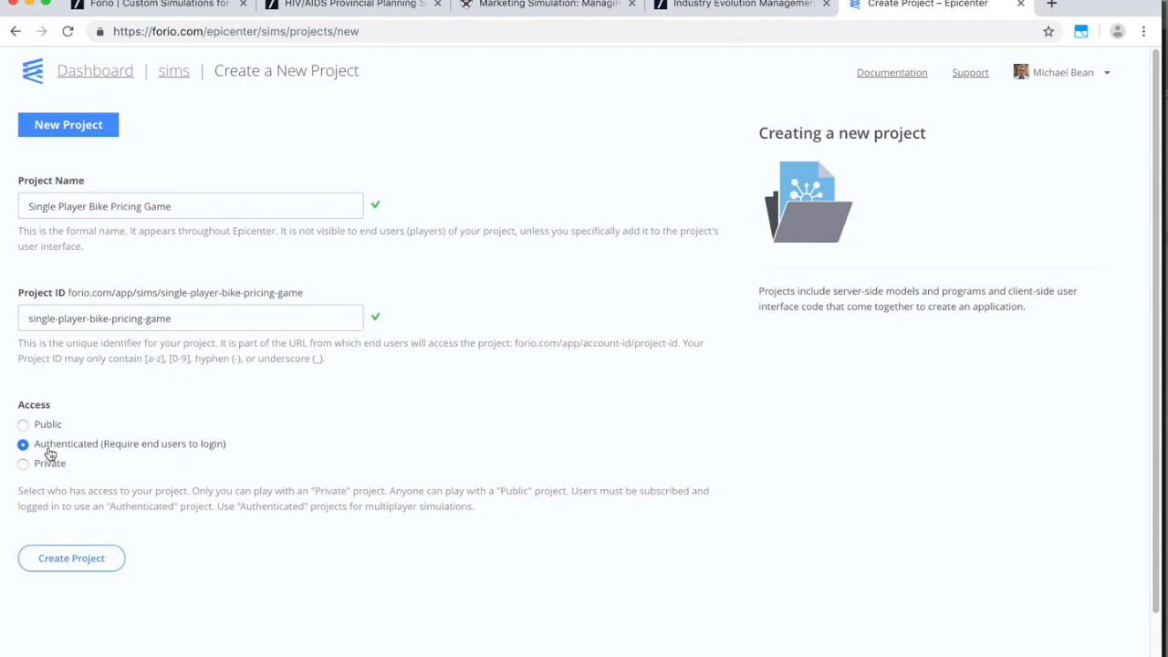
{"action": "left_click", "coordinate": [96, 559]}
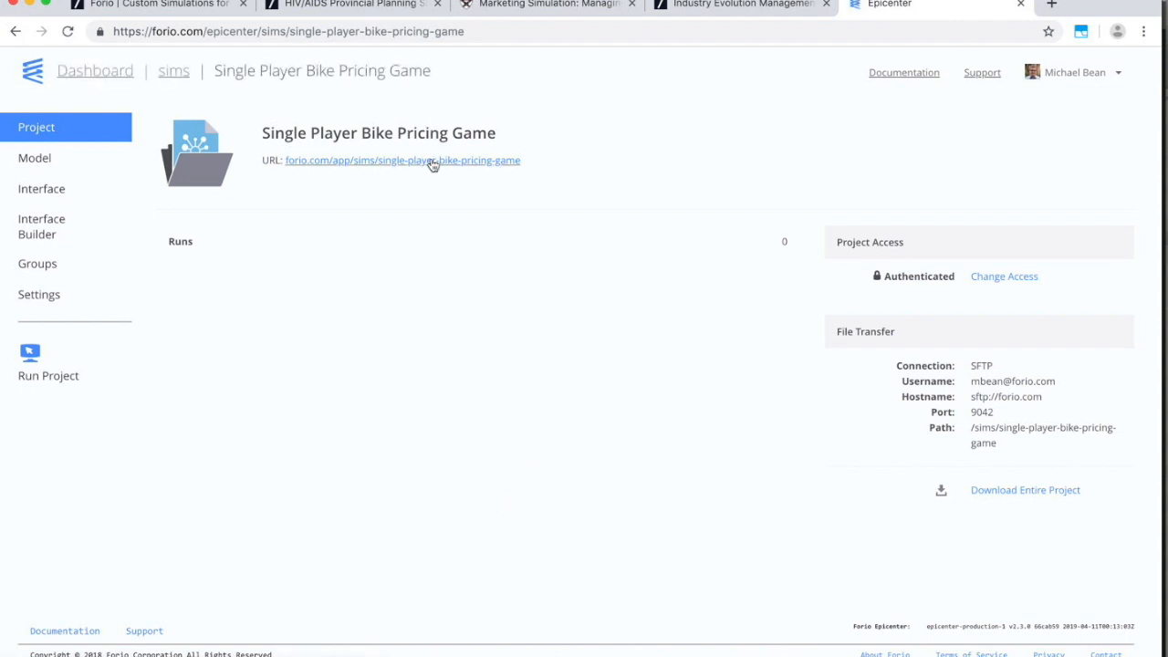
Go to the project's Model files page, then switch to Vensim and bring up its File menu.
{"action": "left_click", "coordinate": [34, 161]}
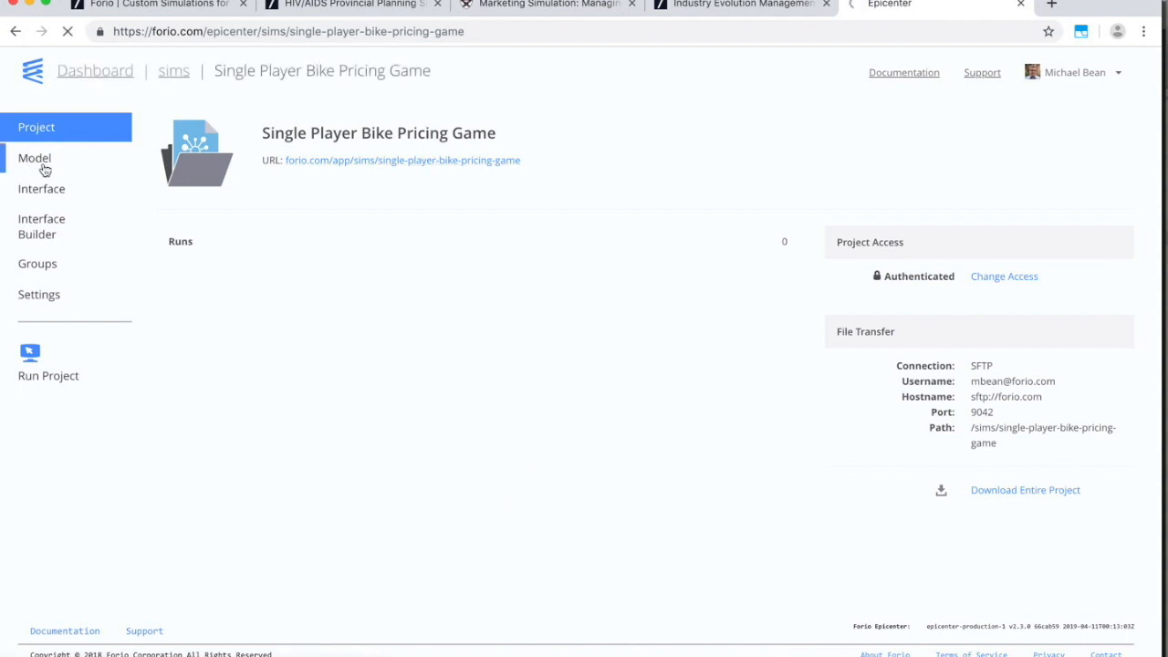
{"action": "key", "text": "super+Tab"}
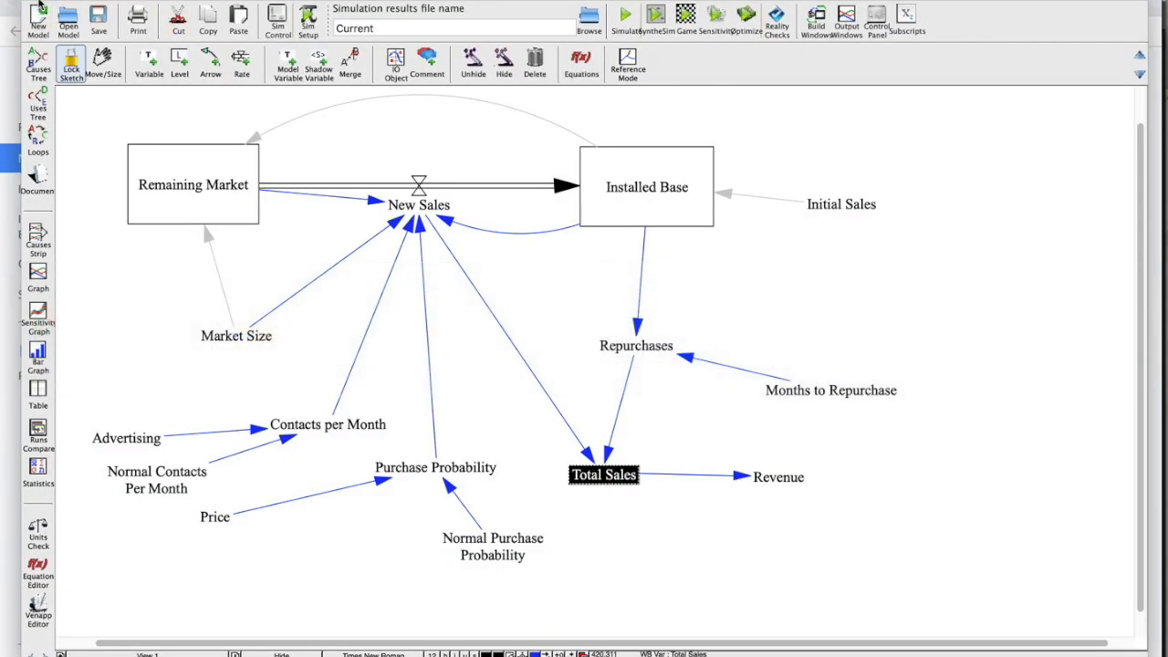
{"action": "left_click", "coordinate": [44, 2]}
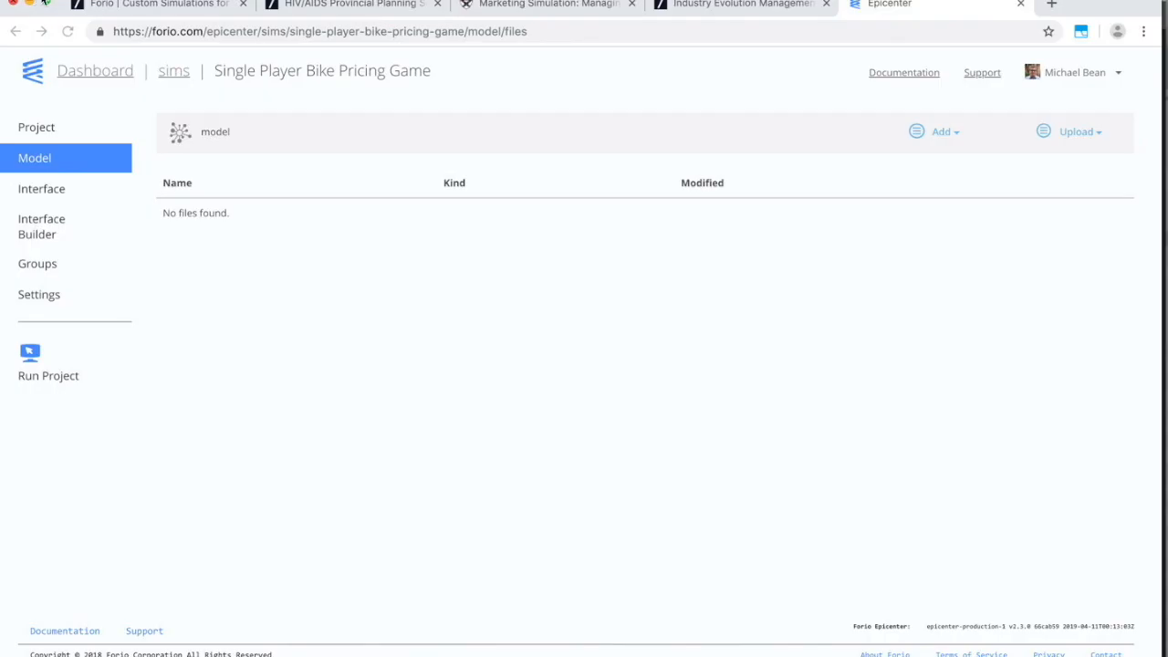
{"action": "left_click", "coordinate": [146, 0]}
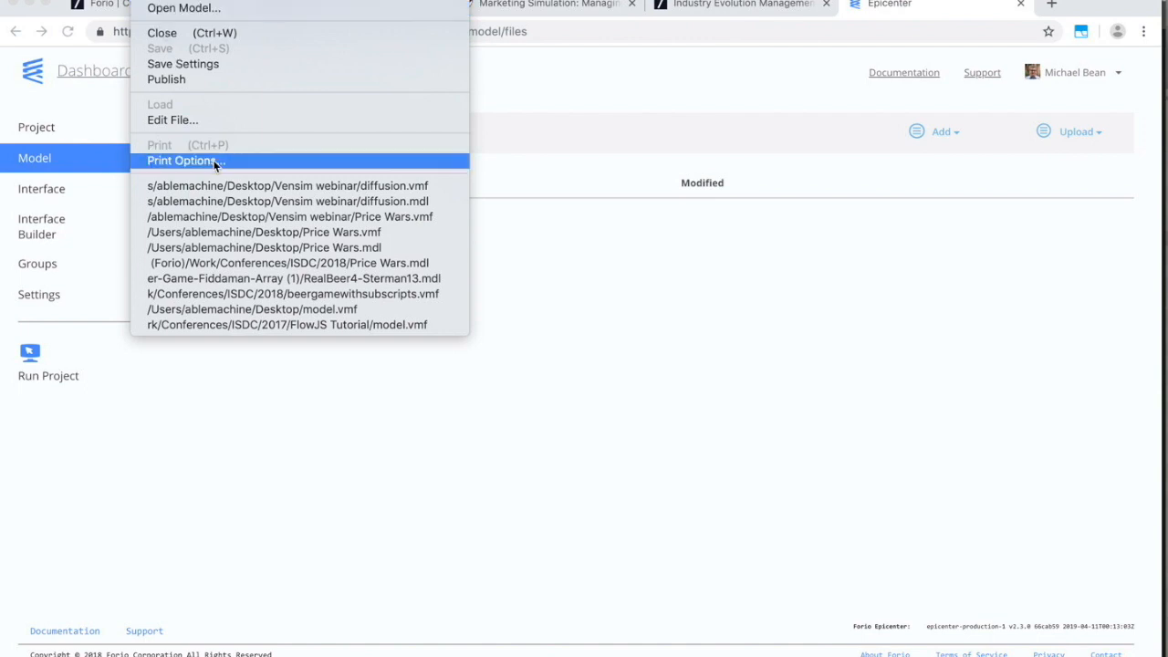
Open Price Wars.vmf and check the Player subscript's elements P1 and P2.
{"action": "left_click", "coordinate": [233, 218]}
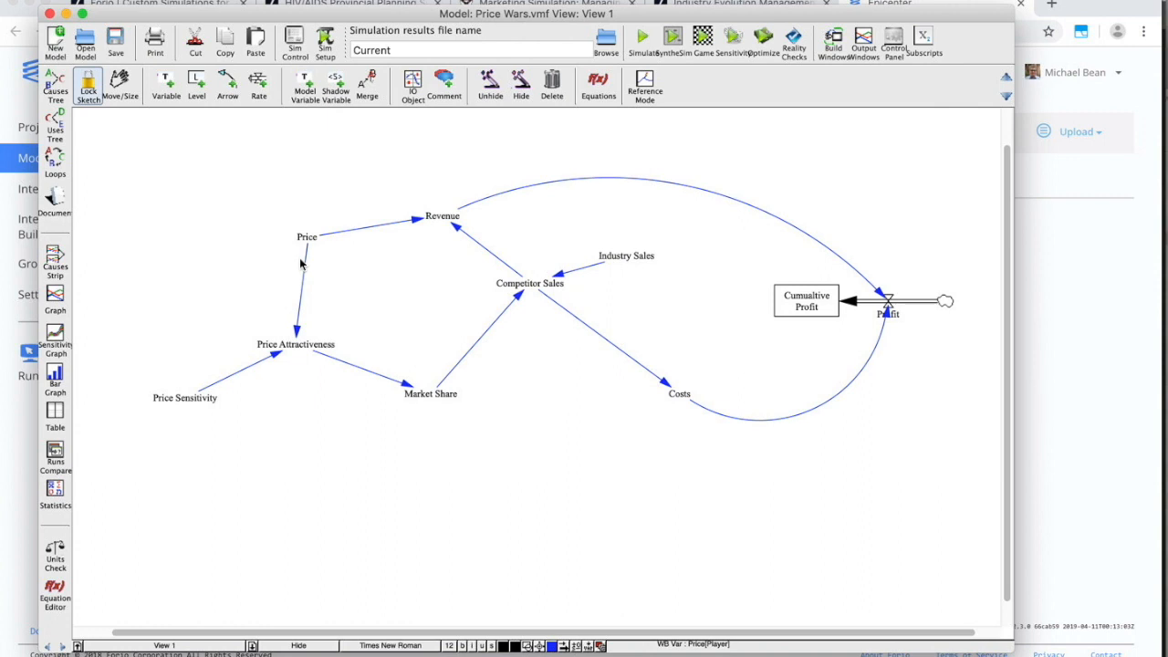
{"action": "left_click", "coordinate": [922, 40]}
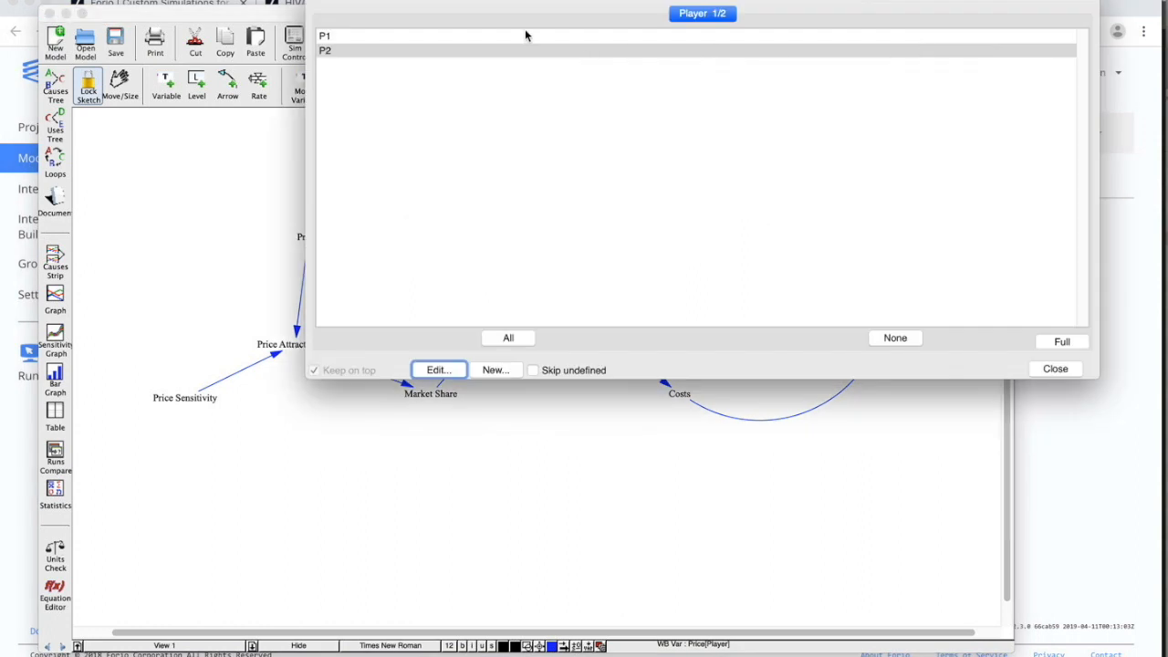
{"action": "left_click", "coordinate": [369, 37]}
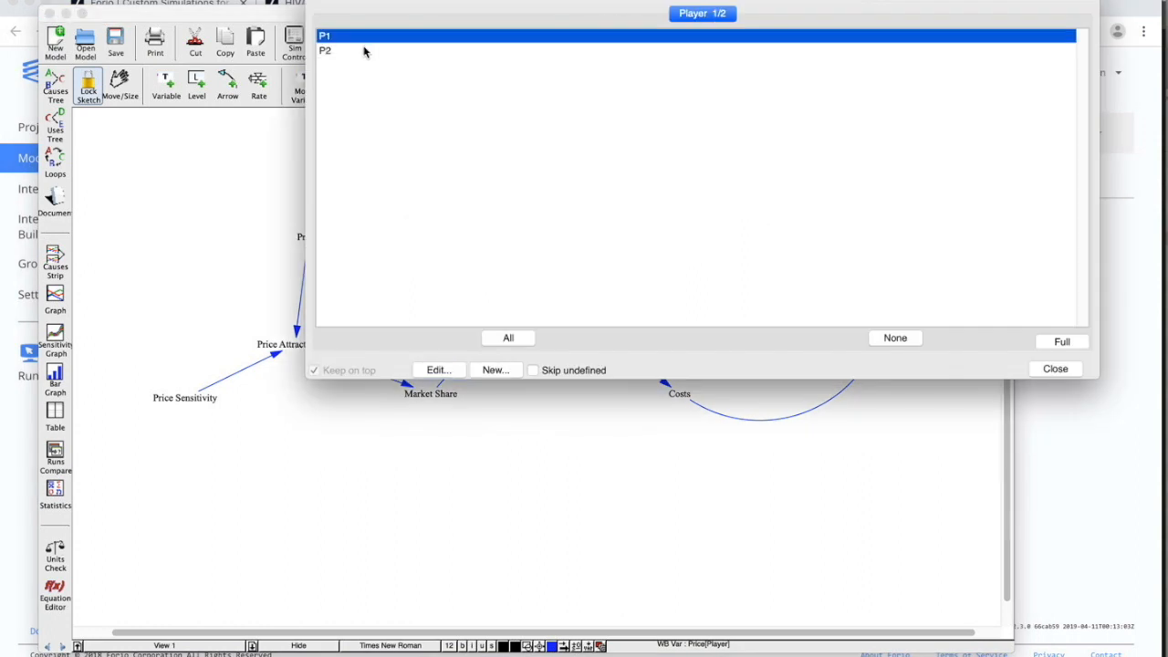
{"action": "left_click", "coordinate": [367, 51]}
{"action": "left_click", "coordinate": [1055, 368]}
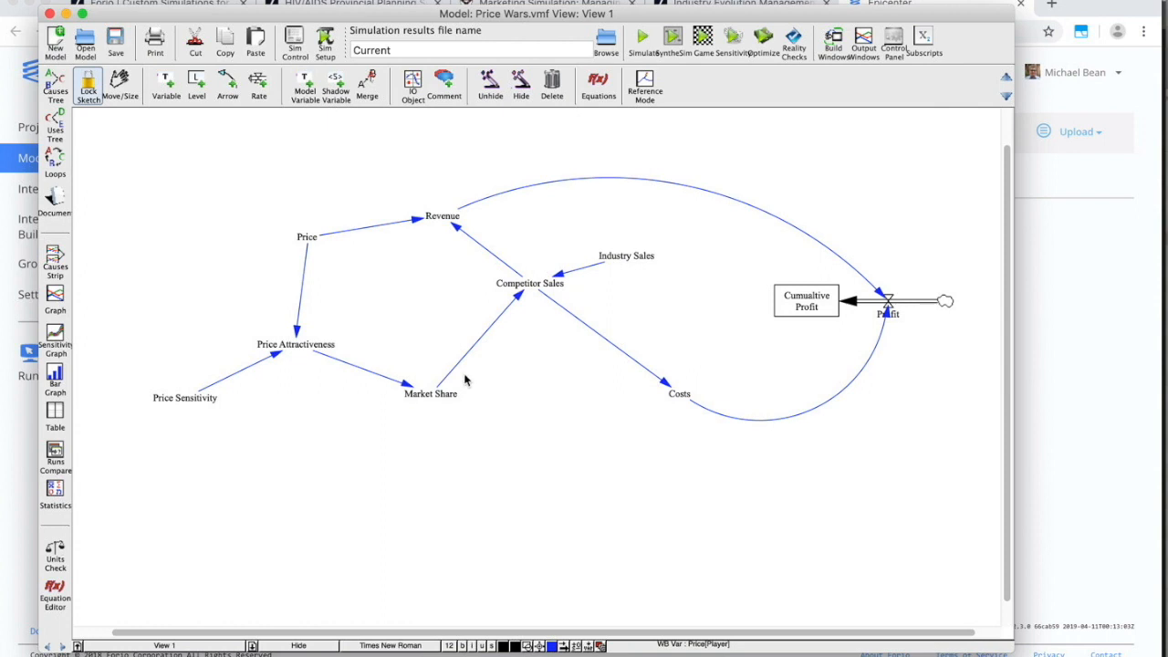
Graph the Price variable and run the simulation, overwriting the Current dataset.
{"action": "left_click", "coordinate": [305, 241]}
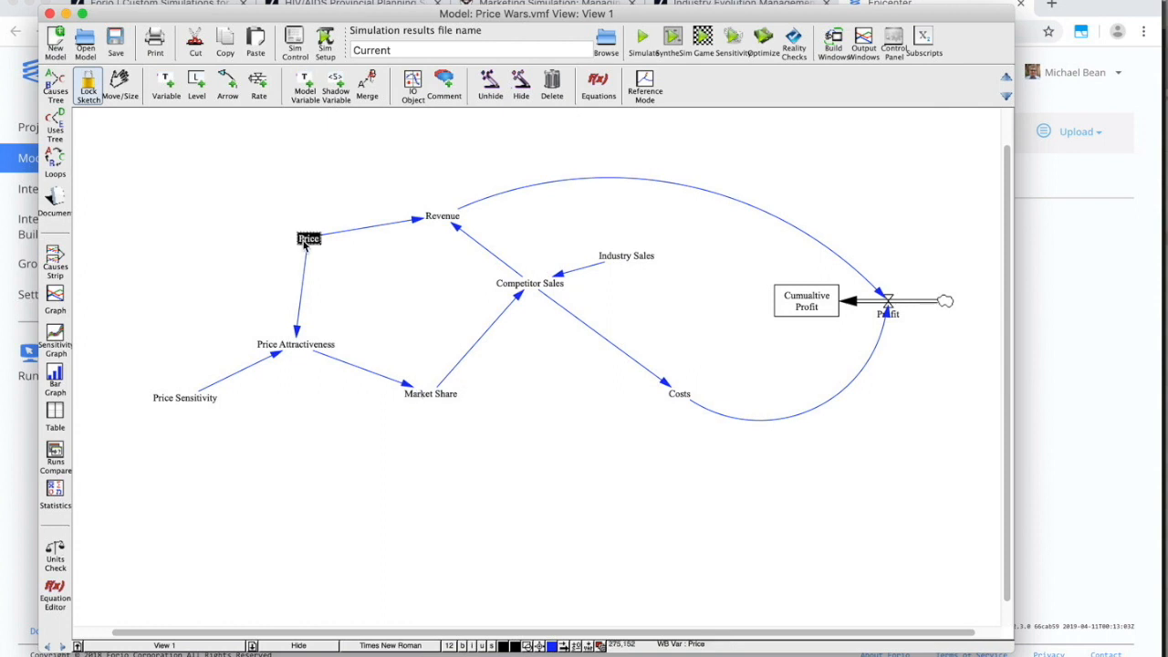
{"action": "left_click", "coordinate": [58, 298]}
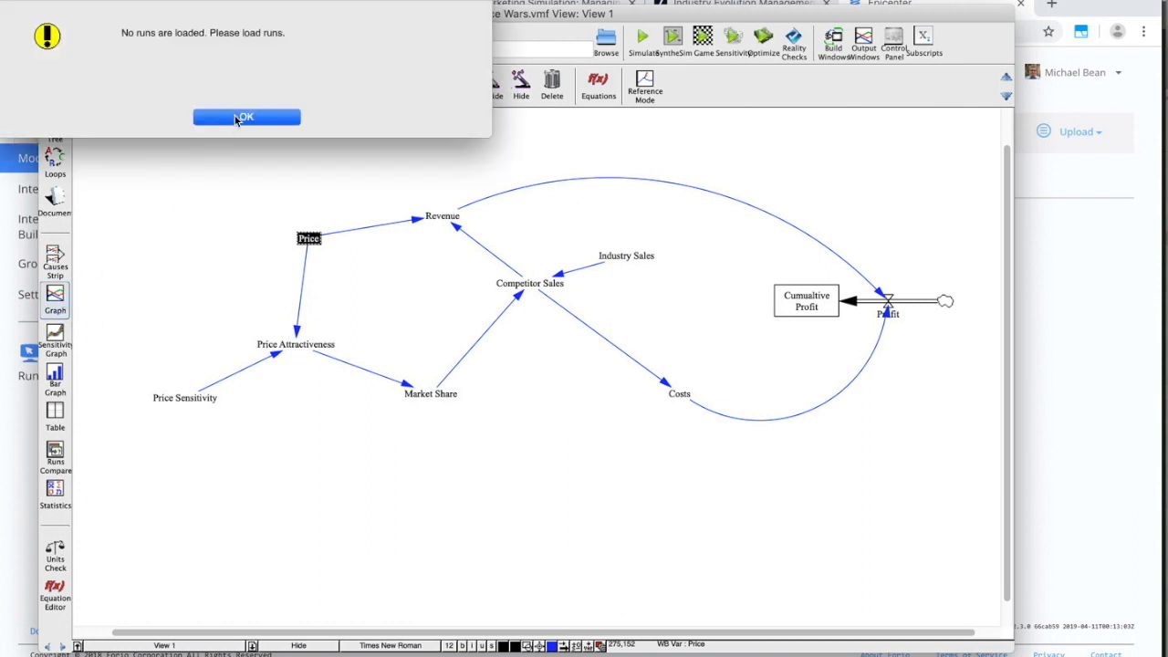
{"action": "left_click", "coordinate": [235, 114]}
{"action": "left_click", "coordinate": [641, 36]}
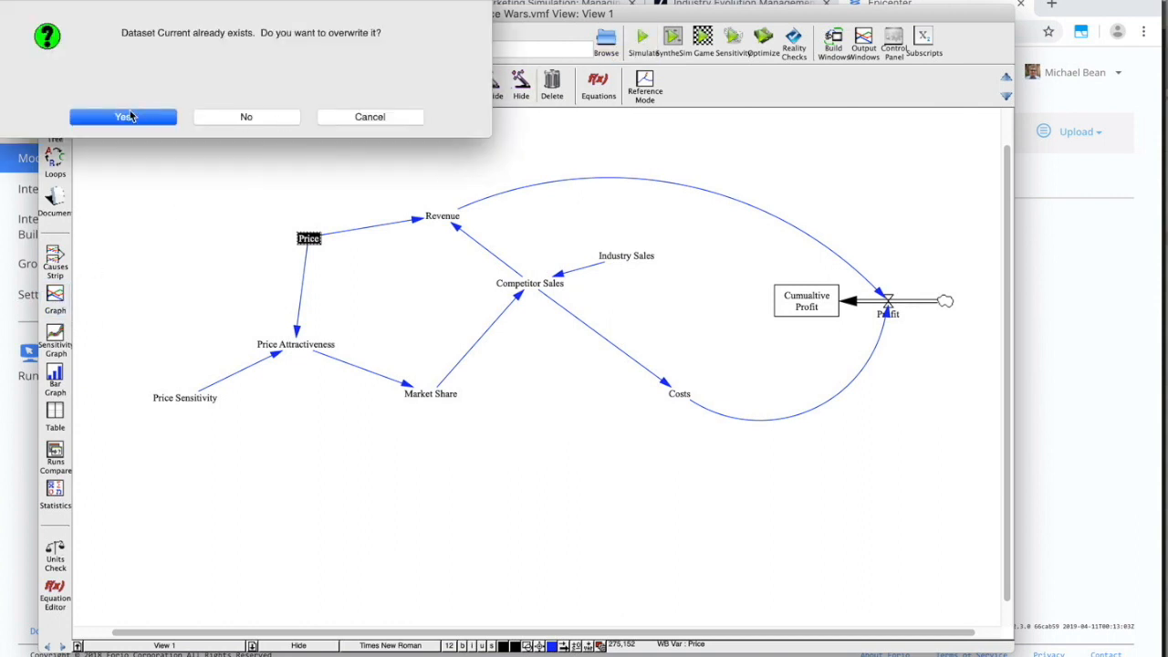
{"action": "left_click", "coordinate": [130, 116]}
Review the Price equation (2000) and the Market Share equation without changes.
{"action": "left_click", "coordinate": [307, 238]}
{"action": "left_click", "coordinate": [125, 143]}
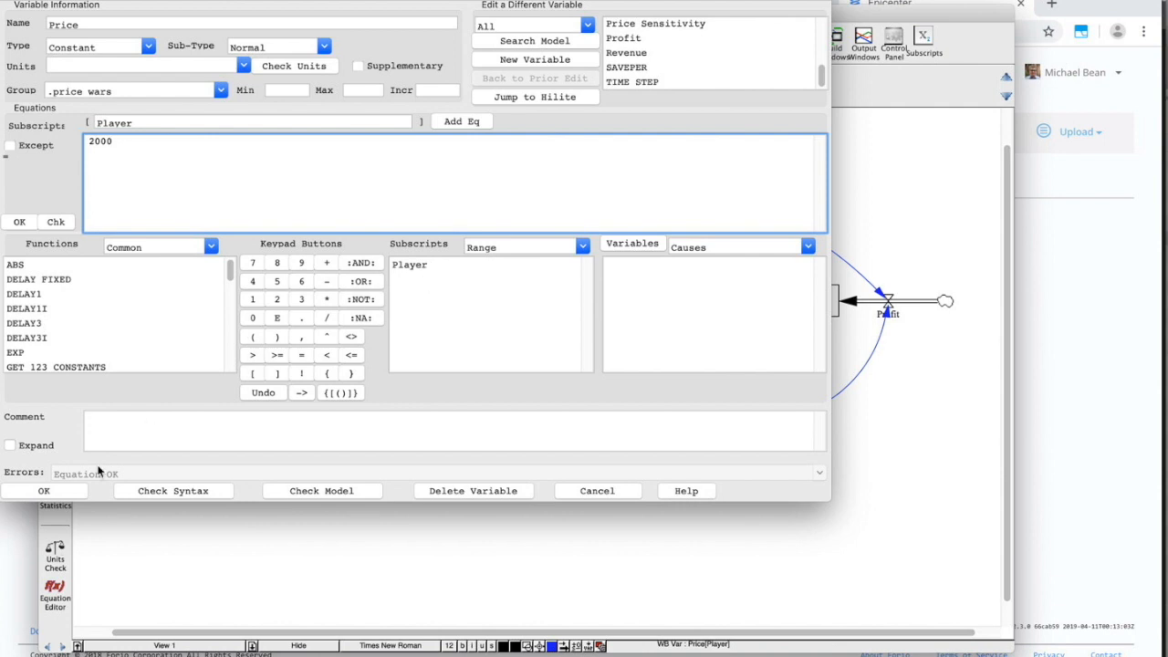
{"action": "left_click", "coordinate": [51, 495]}
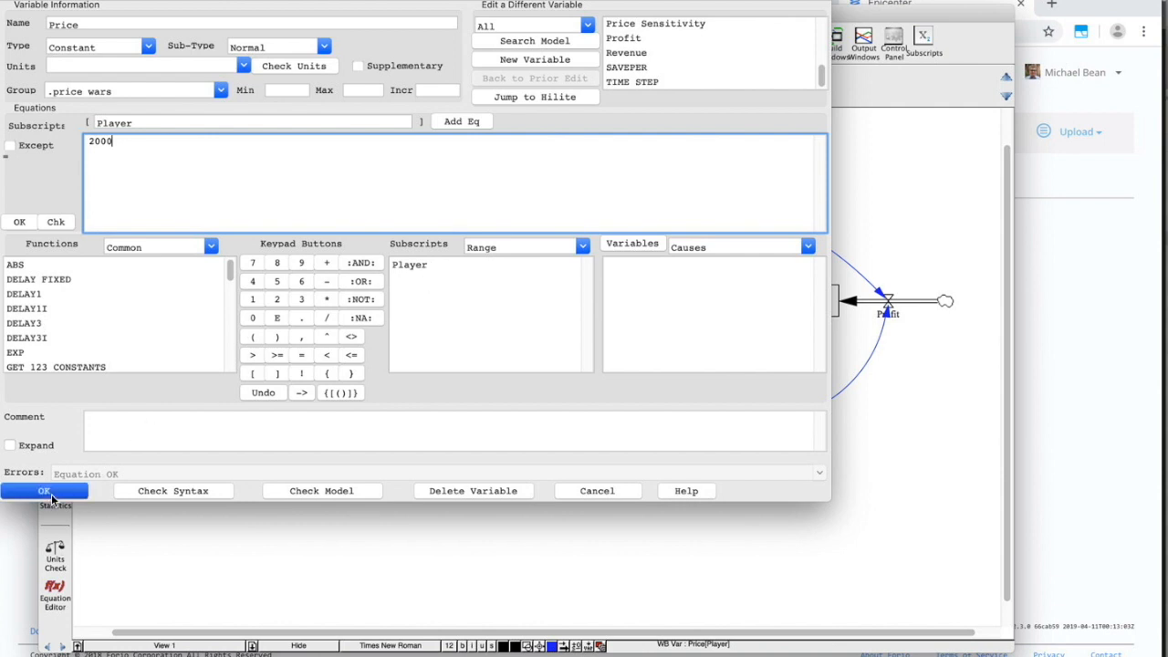
{"action": "left_click", "coordinate": [425, 398]}
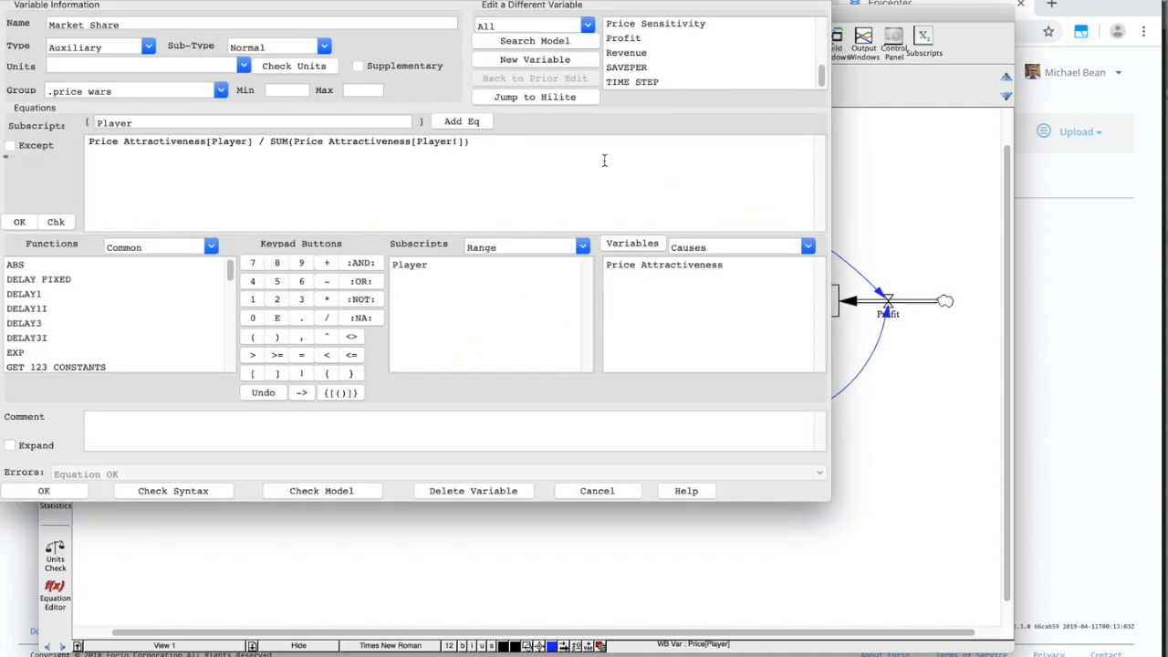
{"action": "left_click", "coordinate": [570, 492]}
Rename the Competitor Sales variable to Sales.
{"action": "left_click", "coordinate": [525, 284]}
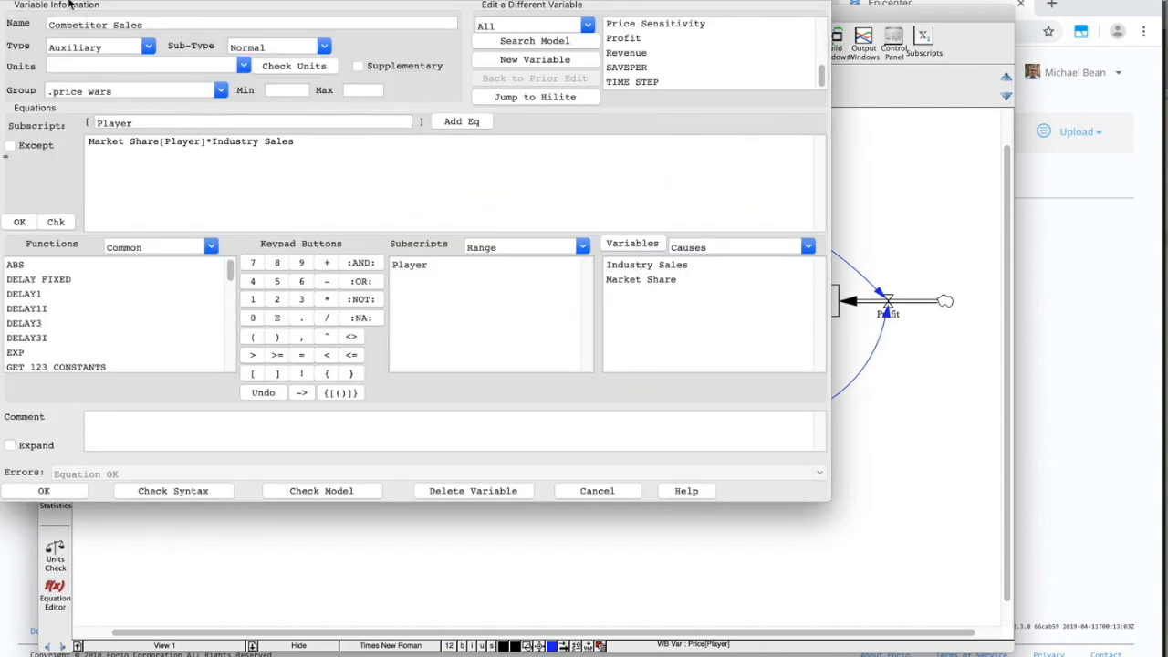
{"action": "left_click_drag", "start_coordinate": [115, 27], "coordinate": [31, 25]}
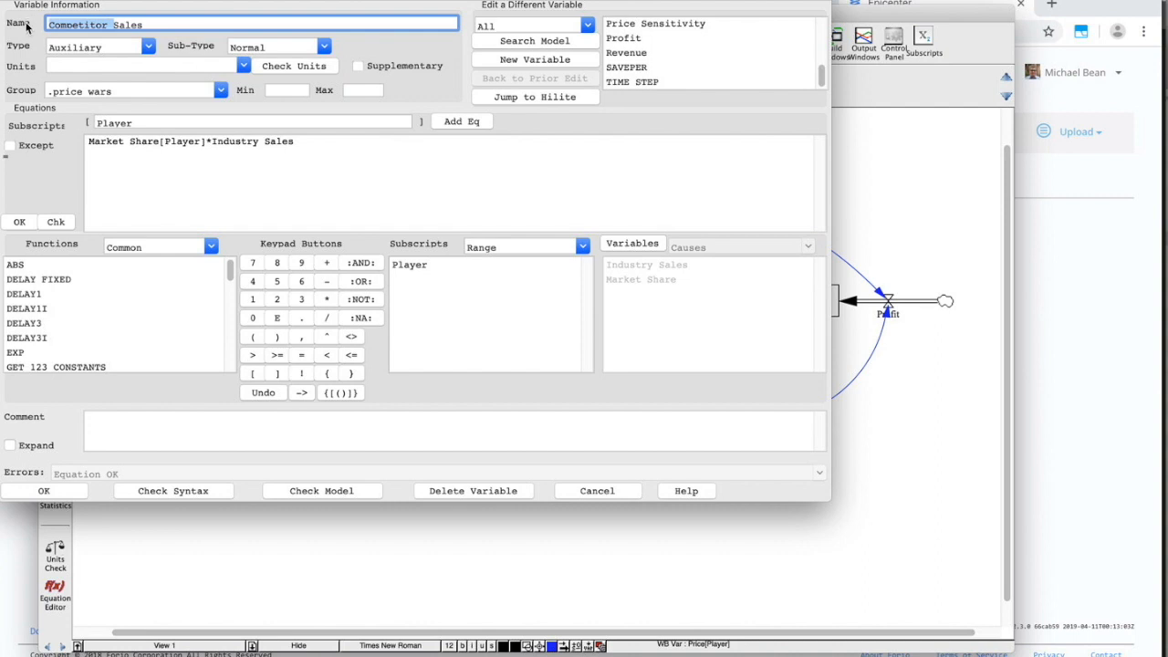
{"action": "key", "text": "BackSpace"}
{"action": "left_click", "coordinate": [62, 486]}
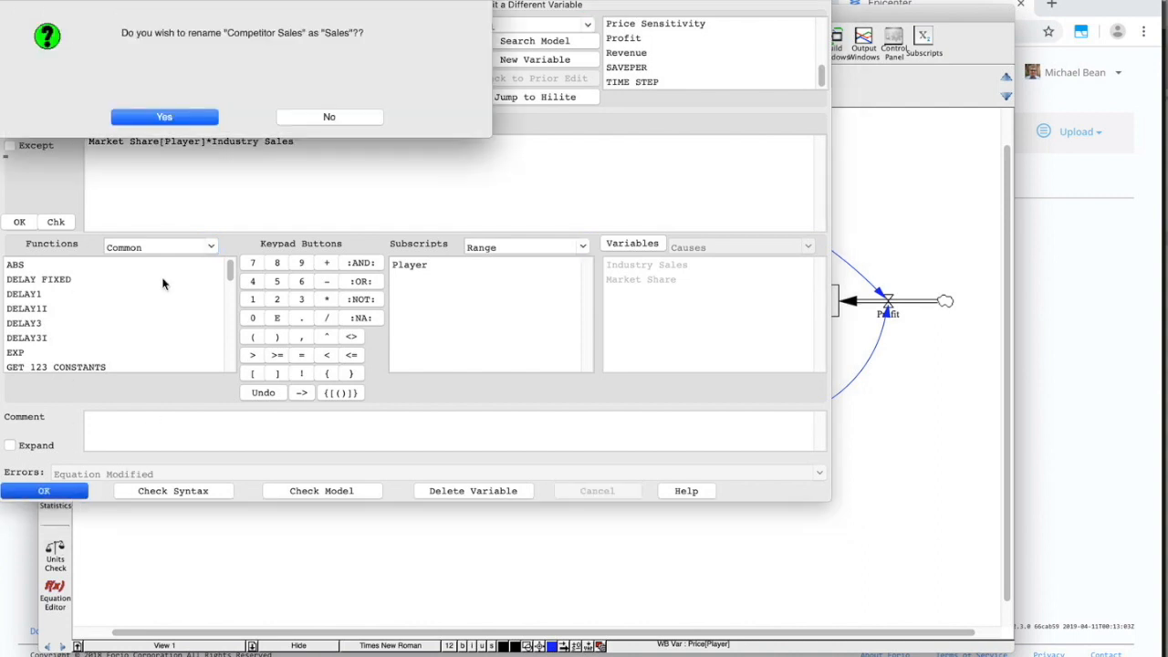
{"action": "left_click", "coordinate": [168, 121]}
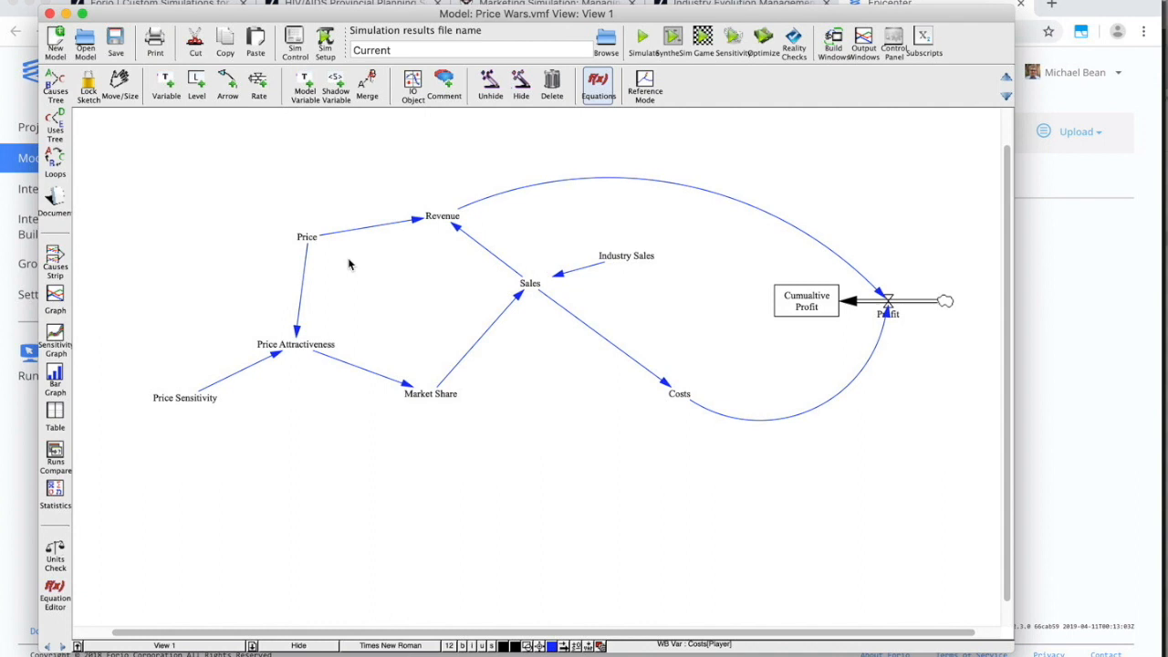
Save the model as Price Wars.vmf in binary format, replacing the existing file.
{"action": "left_click", "coordinate": [116, 44]}
{"action": "left_click", "coordinate": [146, 1]}
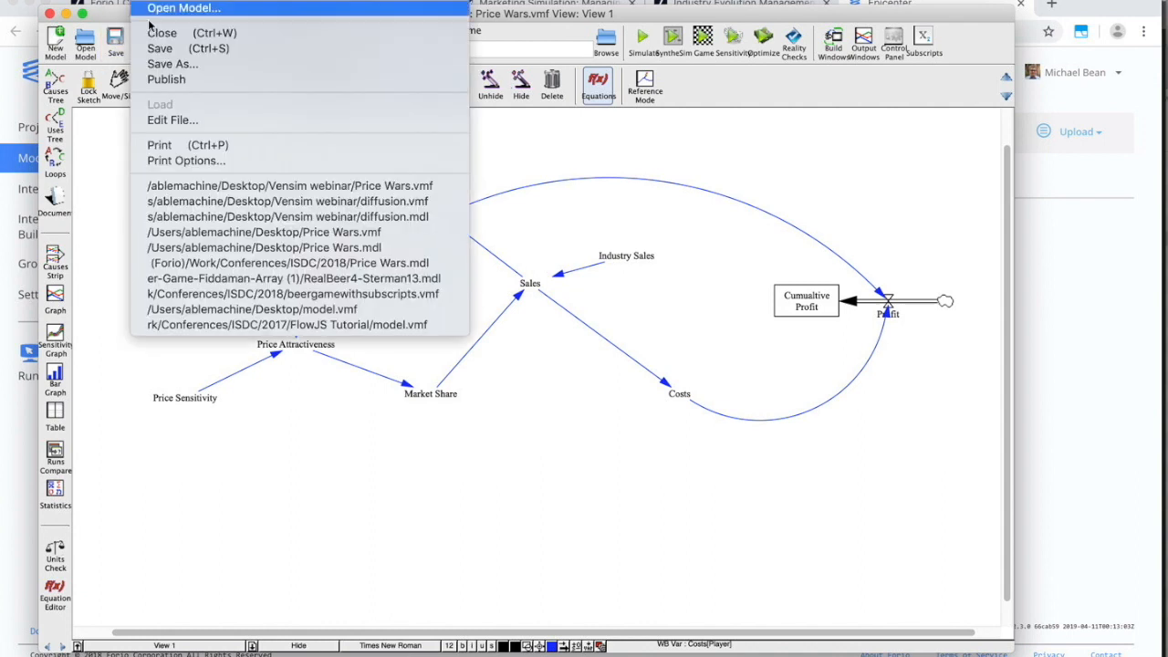
{"action": "left_click", "coordinate": [160, 63]}
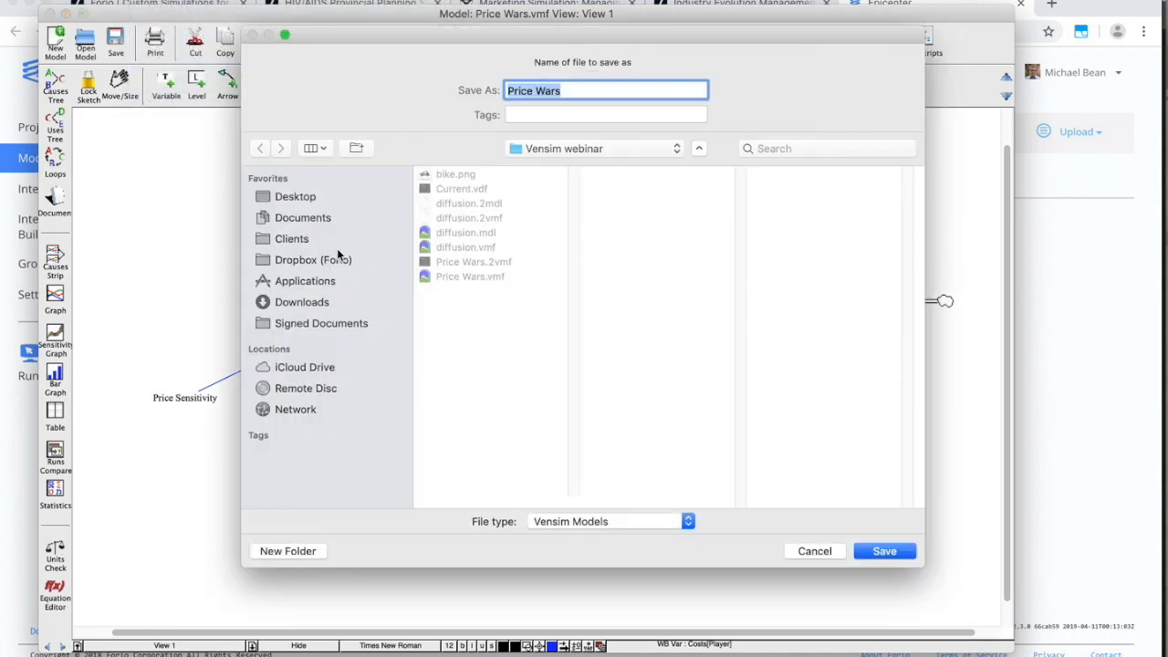
{"action": "left_click", "coordinate": [541, 526]}
{"action": "left_click", "coordinate": [555, 556]}
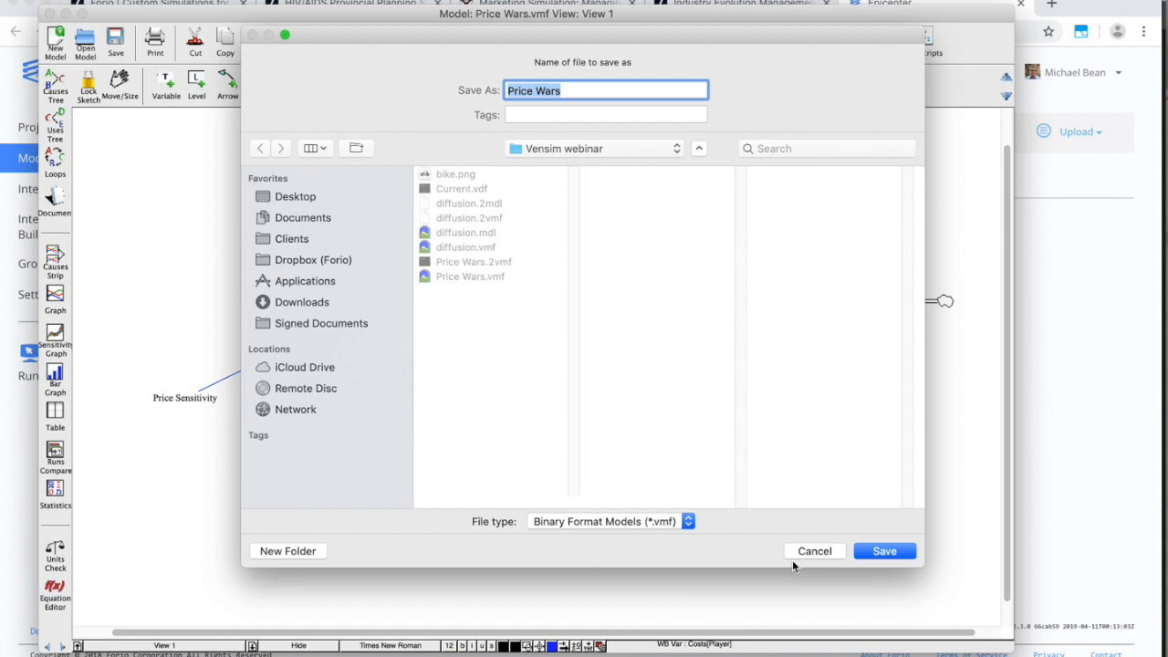
{"action": "left_click", "coordinate": [884, 551]}
{"action": "left_click", "coordinate": [698, 141]}
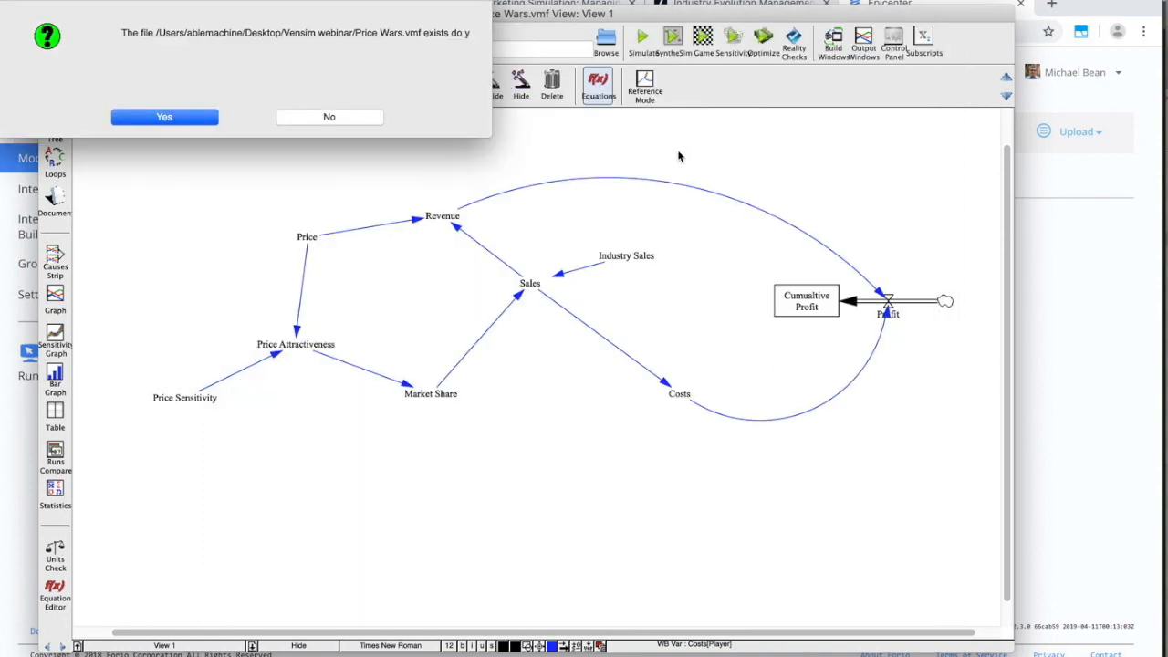
{"action": "left_click", "coordinate": [164, 117]}
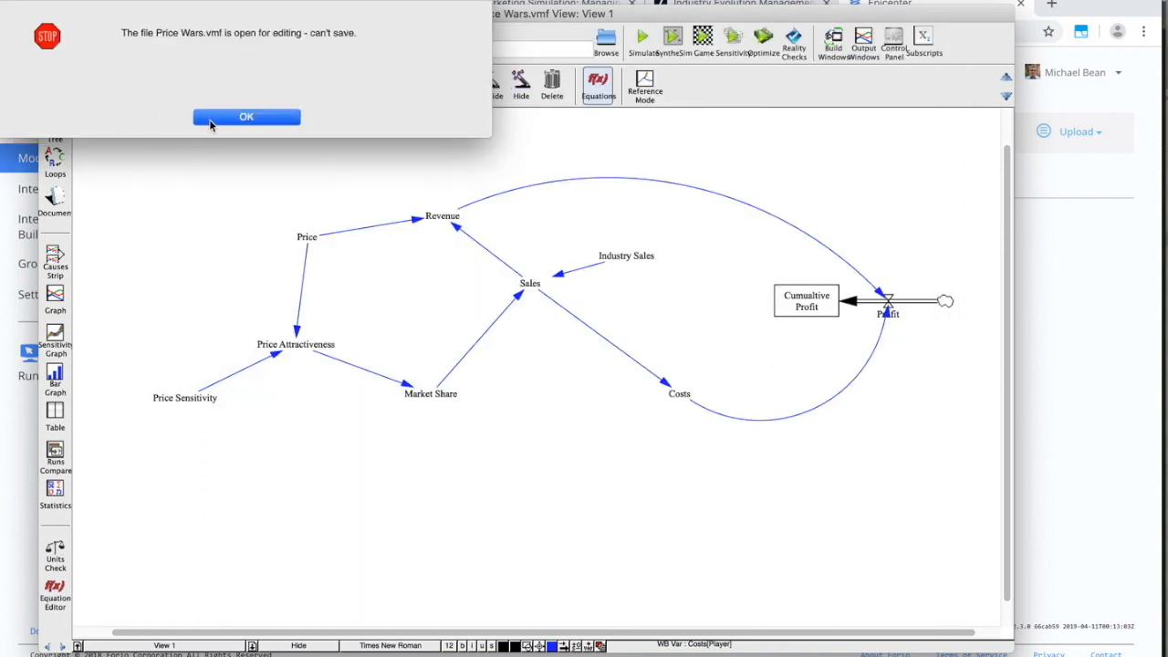
Dismiss the cannot-save alert, save the model again, and return to the Epicenter Model page.
{"action": "left_click", "coordinate": [217, 119]}
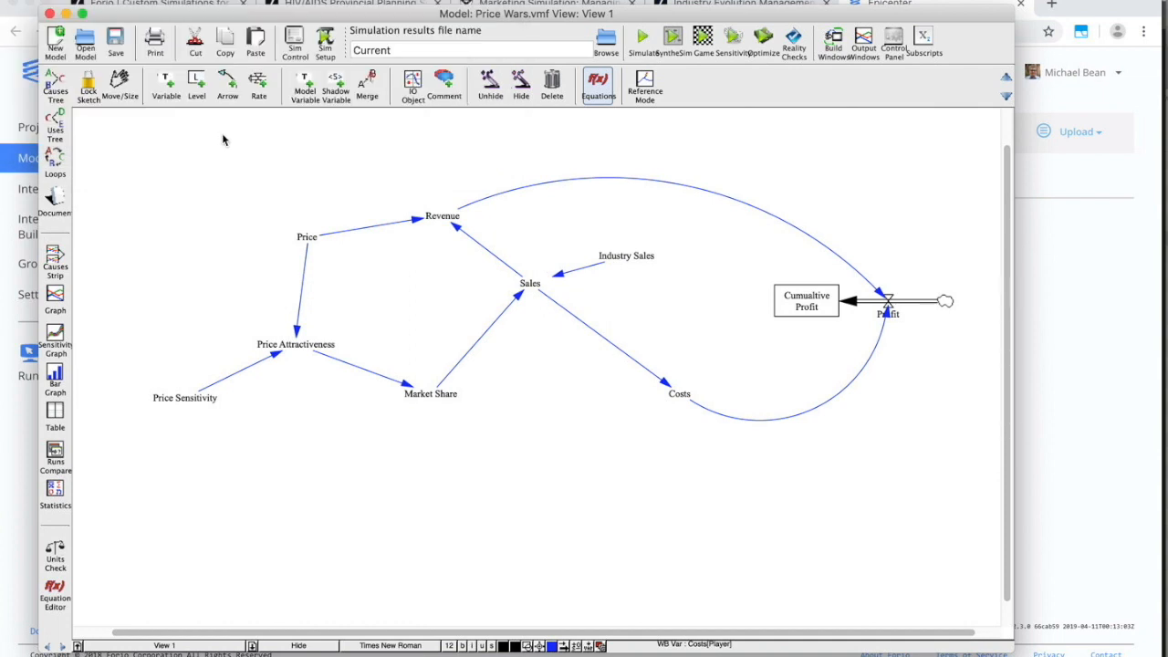
{"action": "mouse_move", "coordinate": [265, 17]}
{"action": "left_mouse_down"}
{"action": "mouse_move", "coordinate": [263, 57]}
{"action": "mouse_move", "coordinate": [256, 9]}
{"action": "left_mouse_up"}
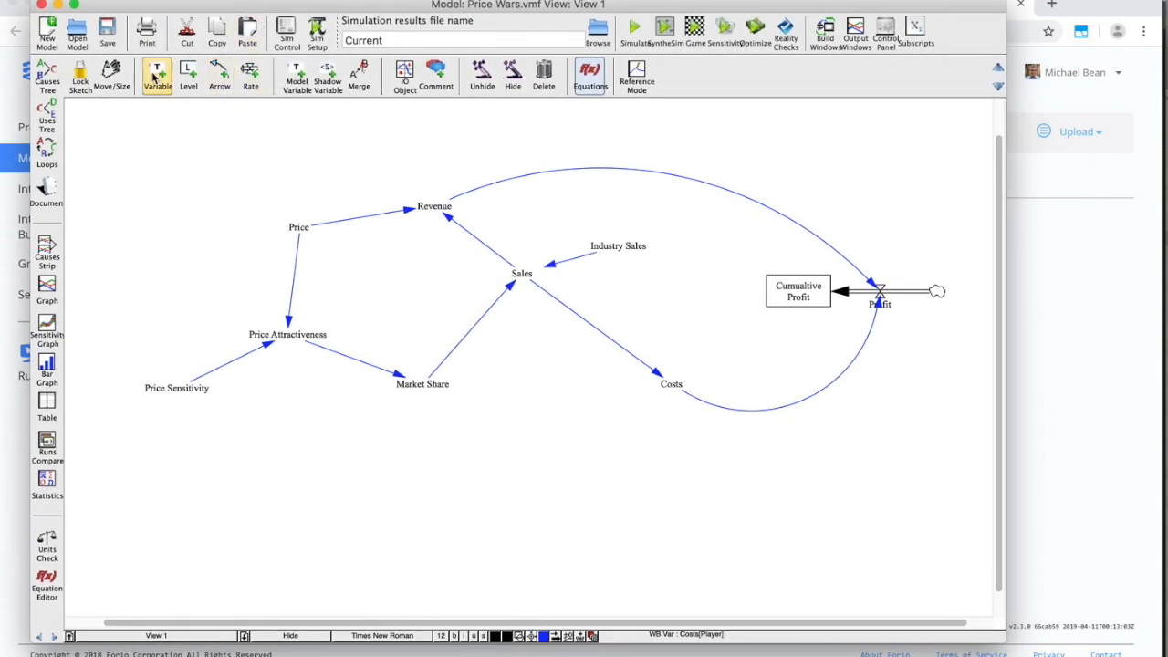
{"action": "left_click", "coordinate": [113, 37]}
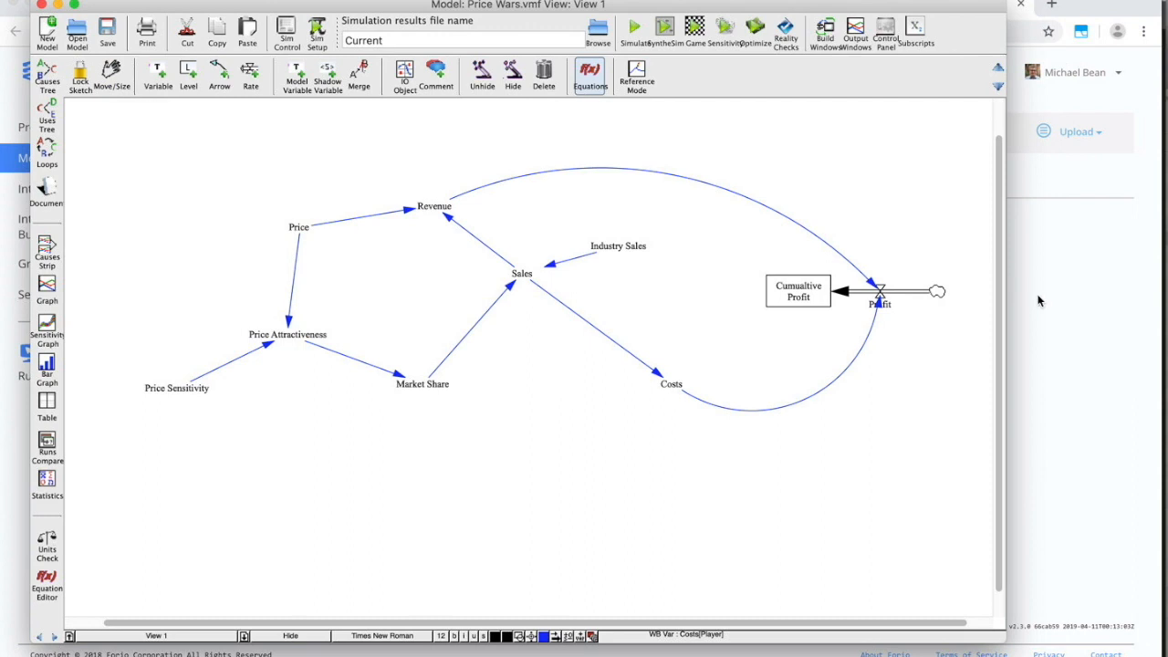
{"action": "left_click", "coordinate": [1061, 355]}
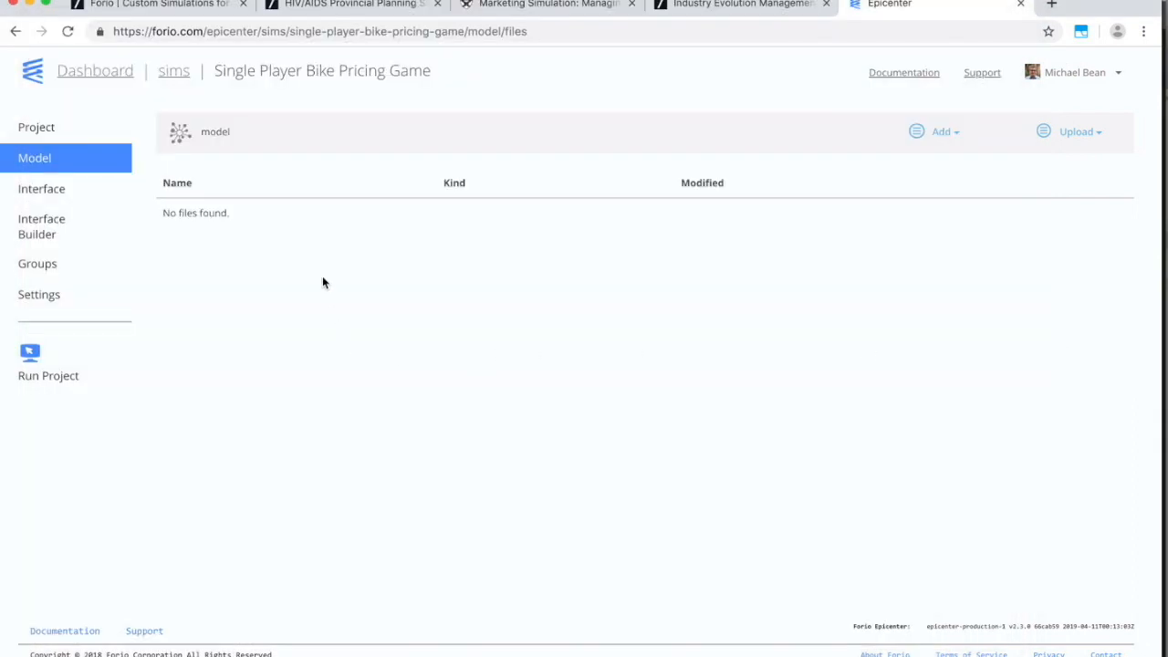
Drag Price Wars.vmf from Finder into the project's model files, then go to Interface Builder.
{"action": "key", "text": "super+Tab"}
{"action": "key", "text": "super+Tab"}
{"action": "key", "text": "super+Tab"}
{"action": "key", "text": "super+Tab"}
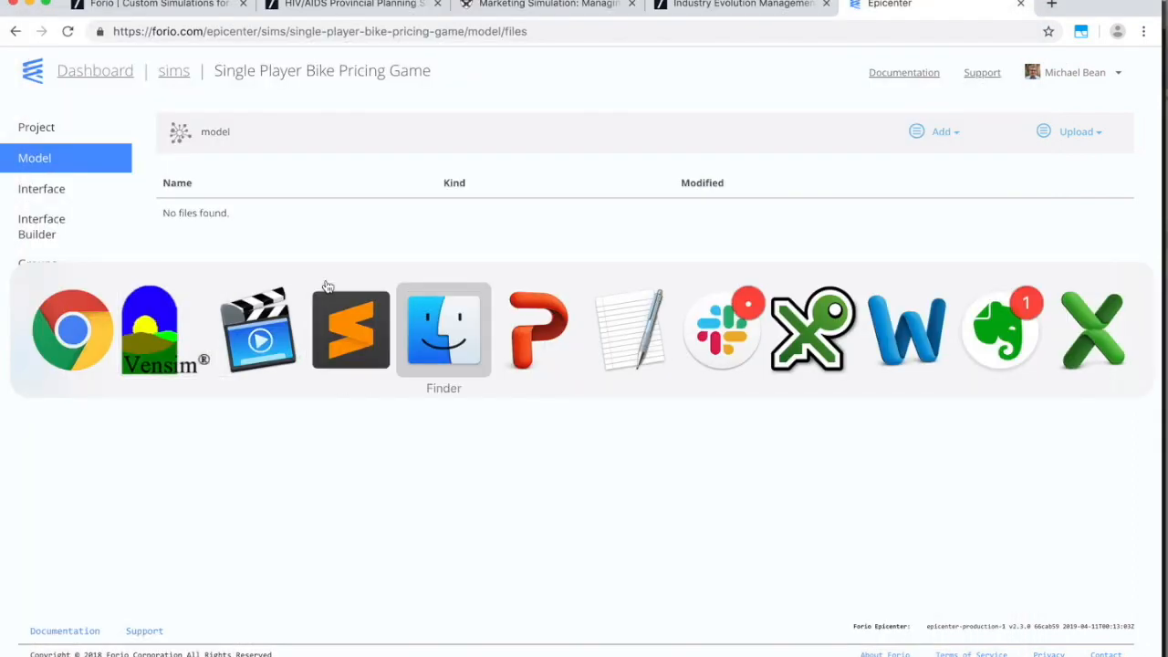
{"action": "left_click_drag", "start_coordinate": [904, 119], "coordinate": [603, 161]}
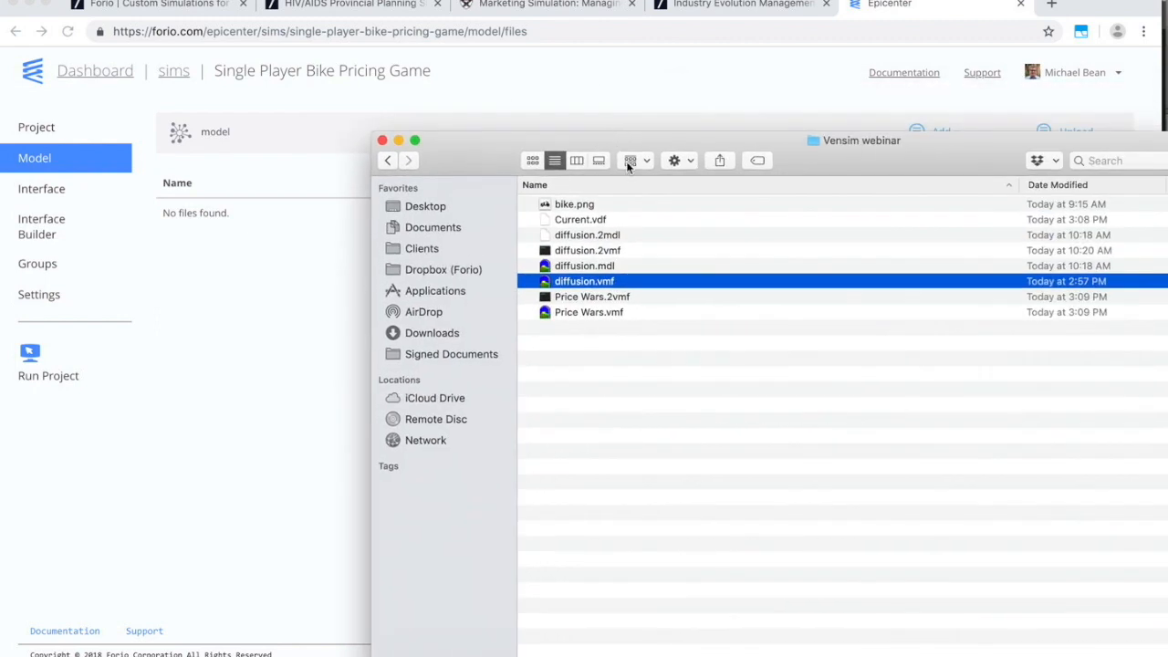
{"action": "left_click", "coordinate": [610, 315]}
{"action": "left_click_drag", "start_coordinate": [606, 312], "coordinate": [250, 326]}
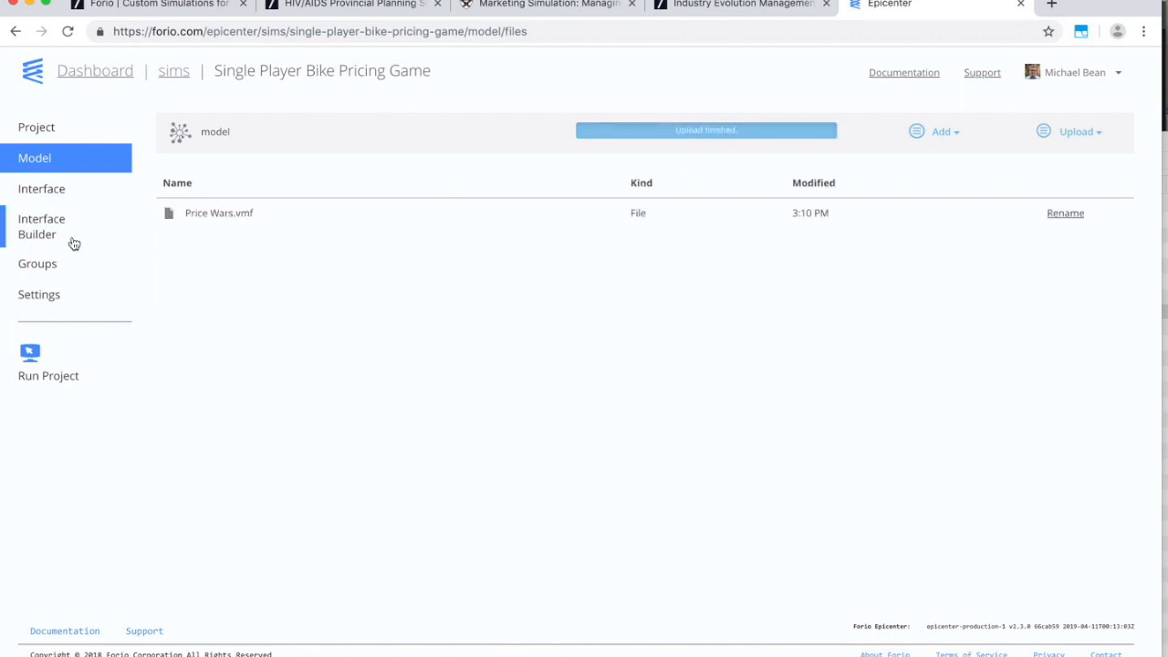
{"action": "left_click", "coordinate": [42, 229]}
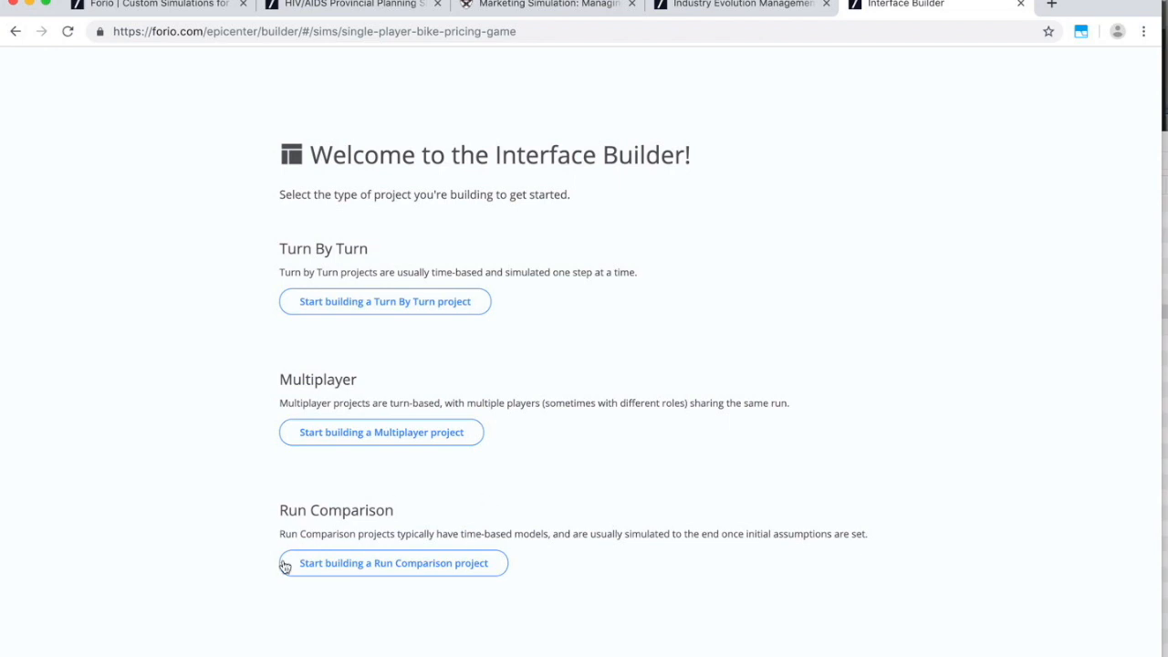
Start a Turn By Turn interface titled 'Bicycle Pricing Game - Single Player' and view its Dashboard page.
{"action": "left_click", "coordinate": [318, 569]}
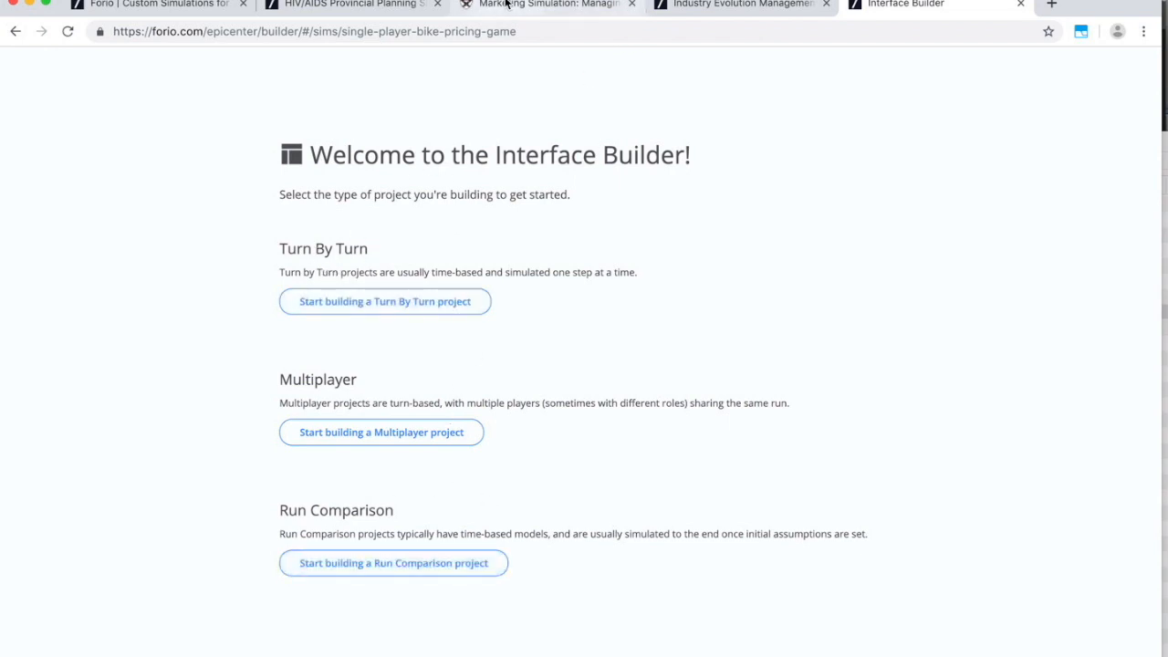
{"action": "left_click", "coordinate": [393, 304]}
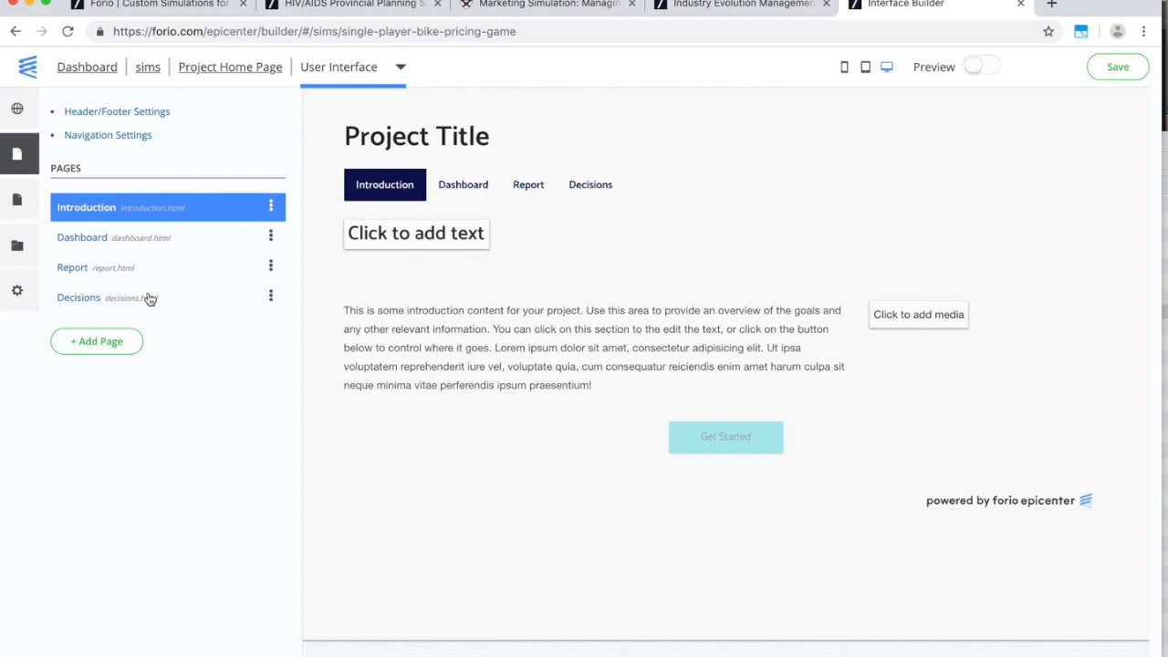
{"action": "left_click", "coordinate": [136, 114]}
{"action": "left_click_drag", "start_coordinate": [544, 187], "coordinate": [405, 191]}
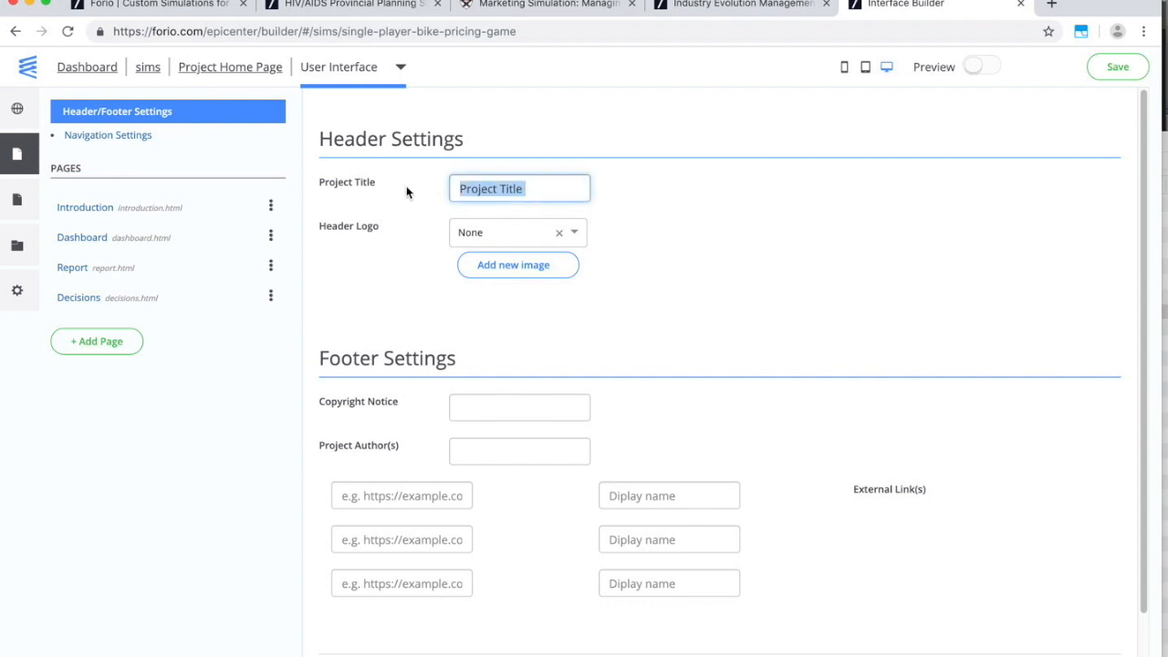
{"action": "type", "text": "Bic"}
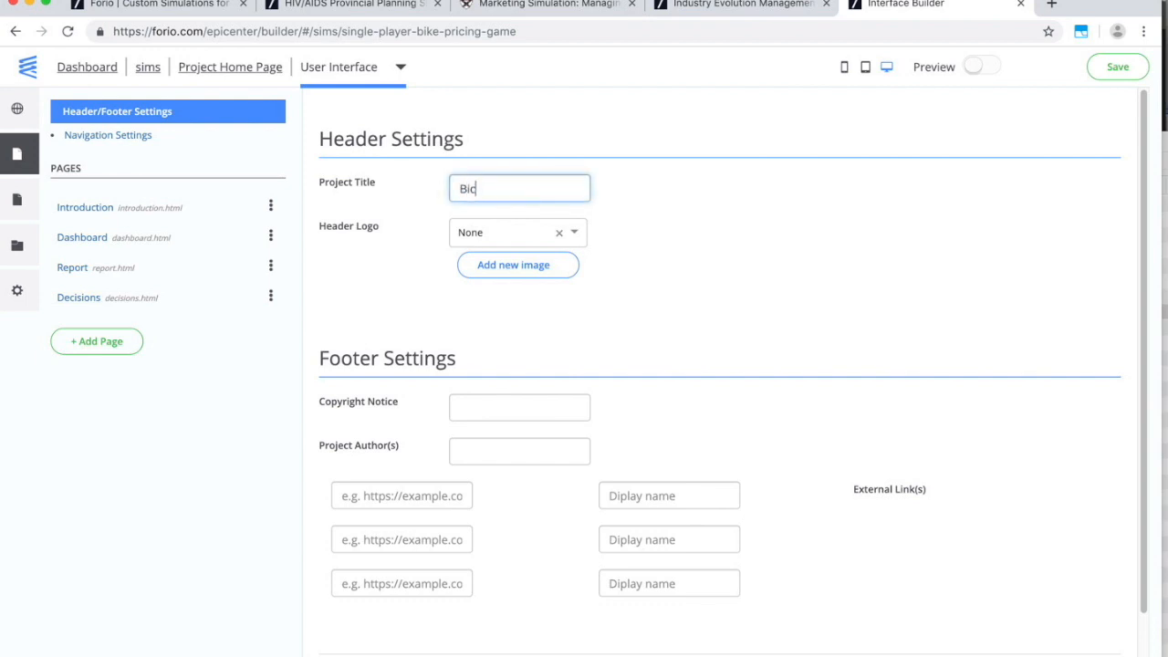
{"action": "type", "text": "ycle Pricing Gam"}
{"action": "type", "text": "e - Single Player"}
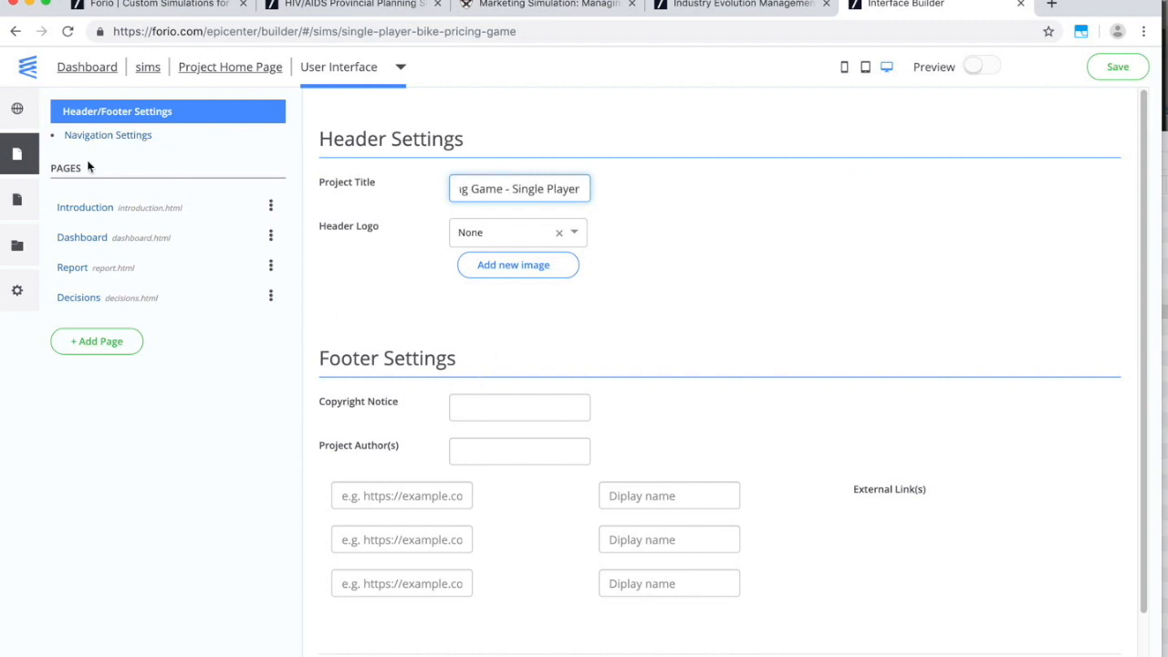
{"action": "left_click", "coordinate": [84, 209]}
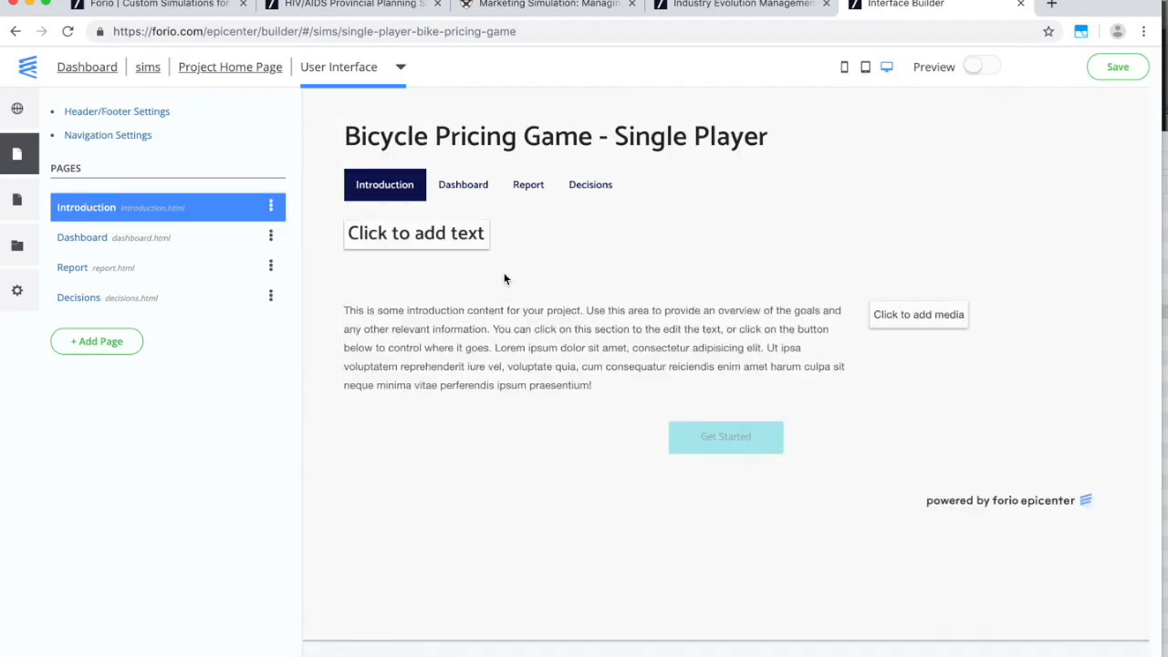
{"action": "left_click", "coordinate": [450, 196]}
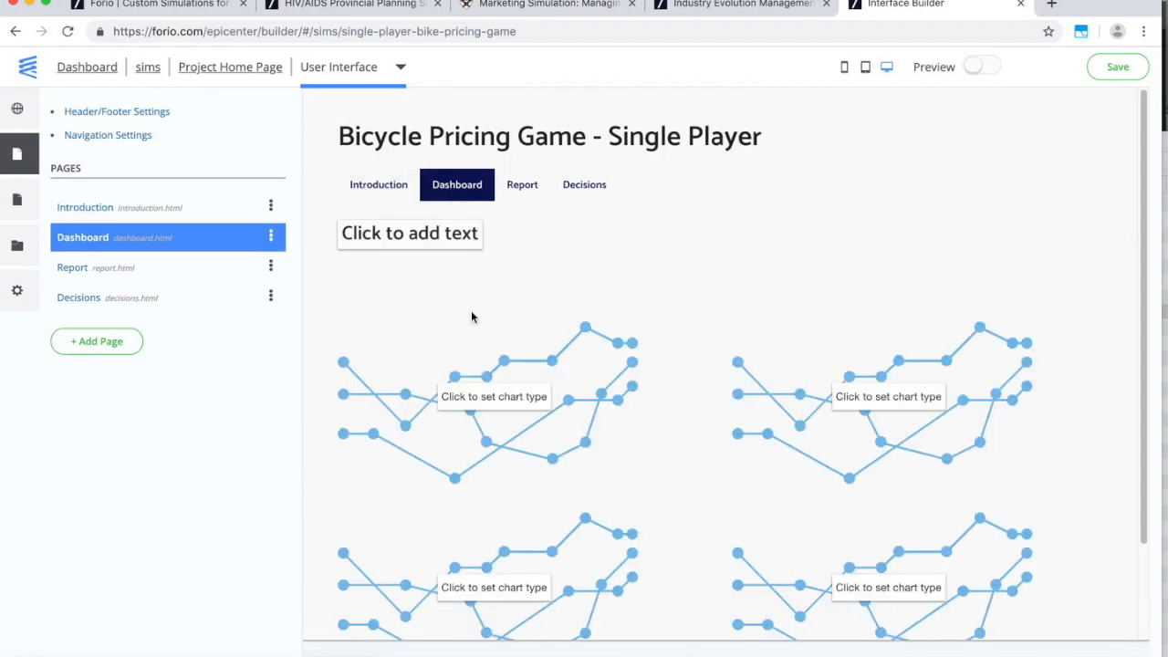
Make the first Dashboard placeholder a line chart titled Sales.
{"action": "left_click", "coordinate": [579, 420]}
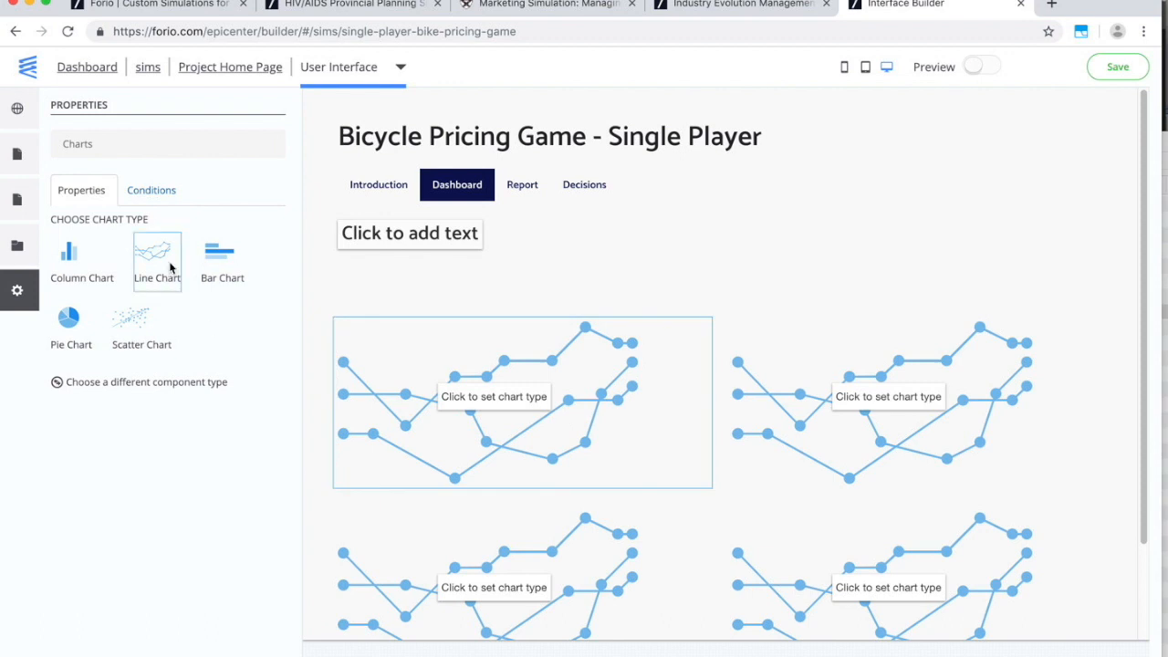
{"action": "left_click", "coordinate": [166, 264]}
{"action": "left_click", "coordinate": [155, 248]}
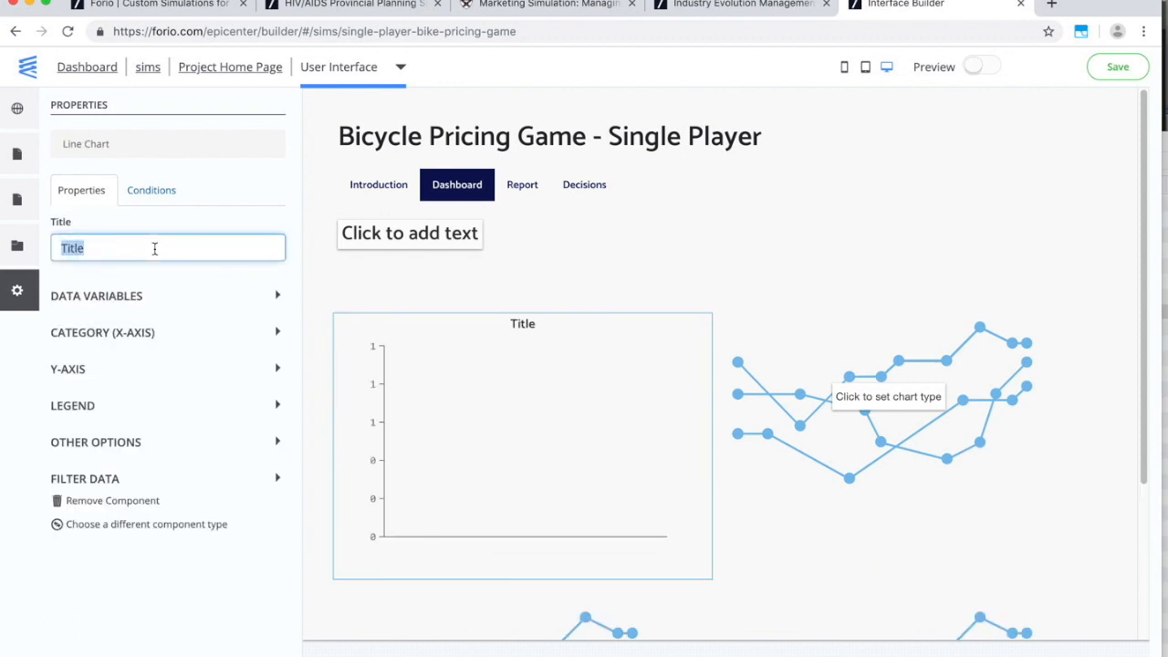
{"action": "type", "text": "Sales"}
{"action": "key", "text": "Tab"}
Plot Sales[P1] on the line chart and enable markers.
{"action": "left_click", "coordinate": [112, 299]}
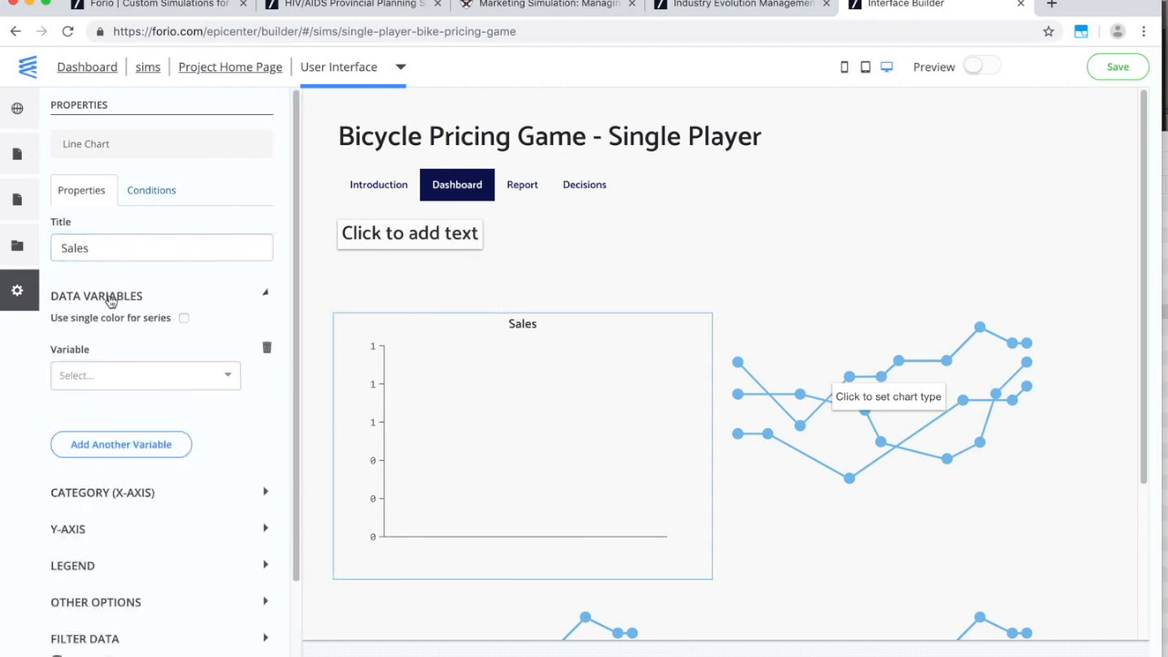
{"action": "left_click", "coordinate": [112, 374]}
{"action": "type", "text": "sal"}
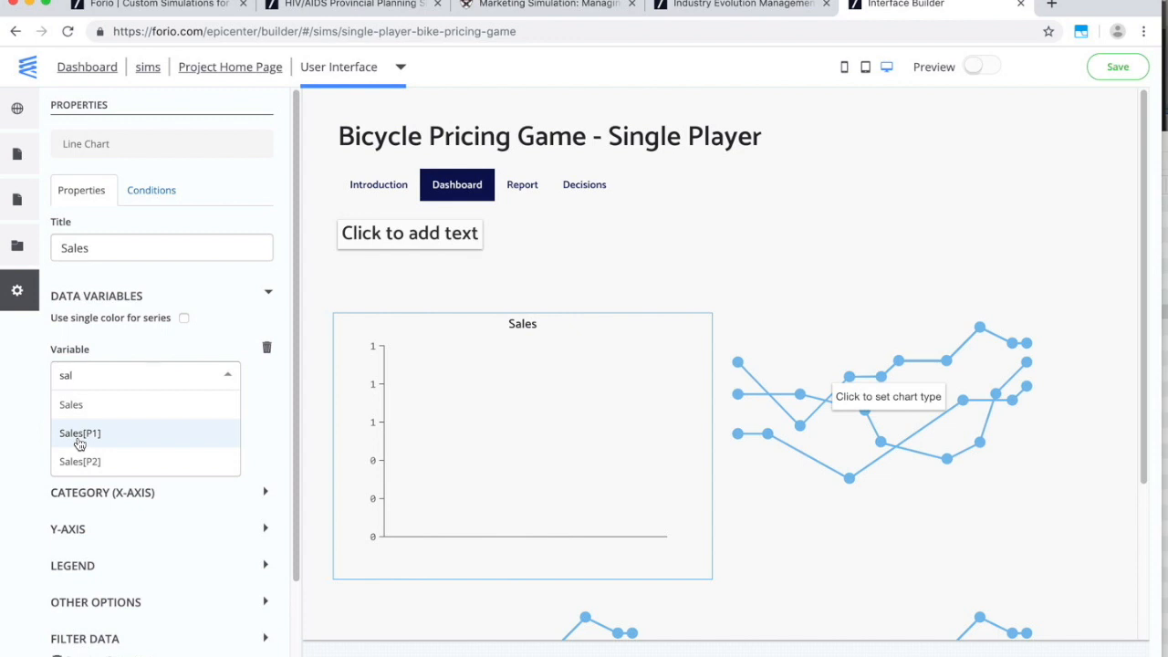
{"action": "left_click", "coordinate": [80, 444]}
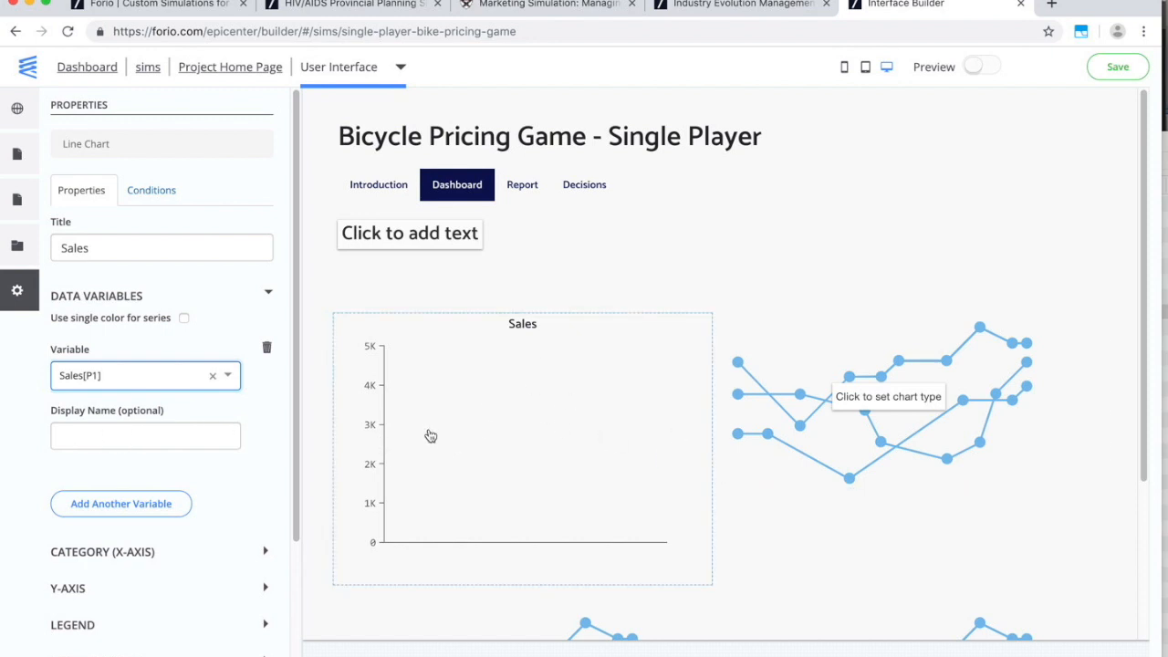
{"action": "scroll", "coordinate": [209, 515], "scroll_direction": "down", "scroll_amount": 1}
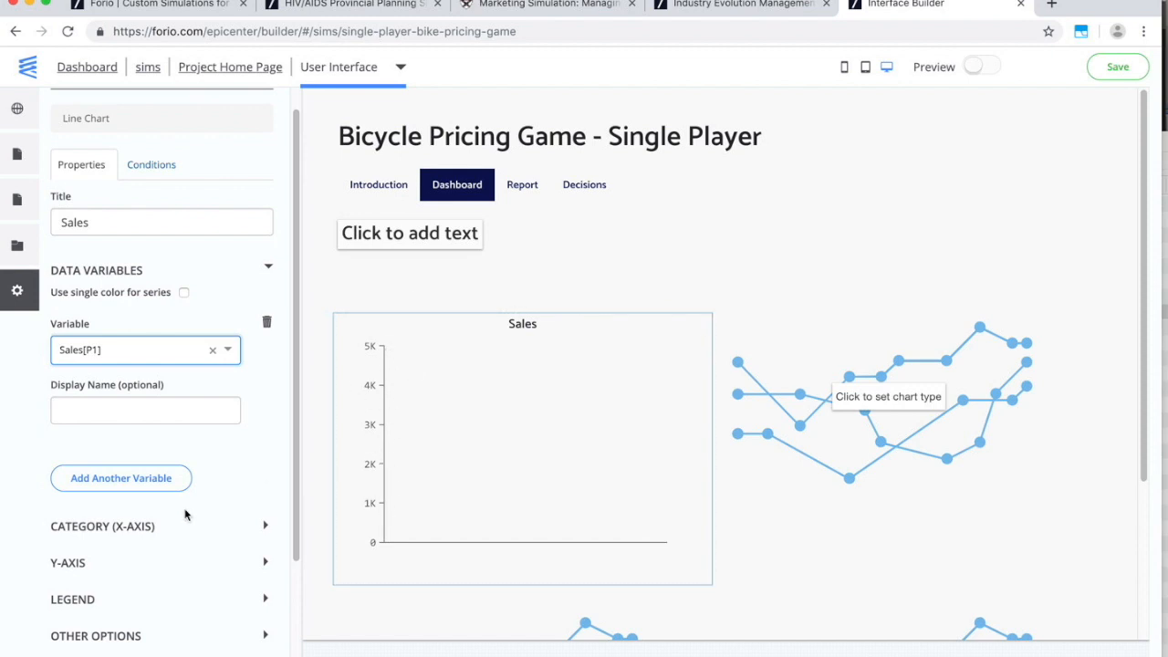
{"action": "scroll", "coordinate": [185, 470], "scroll_direction": "down", "scroll_amount": 3}
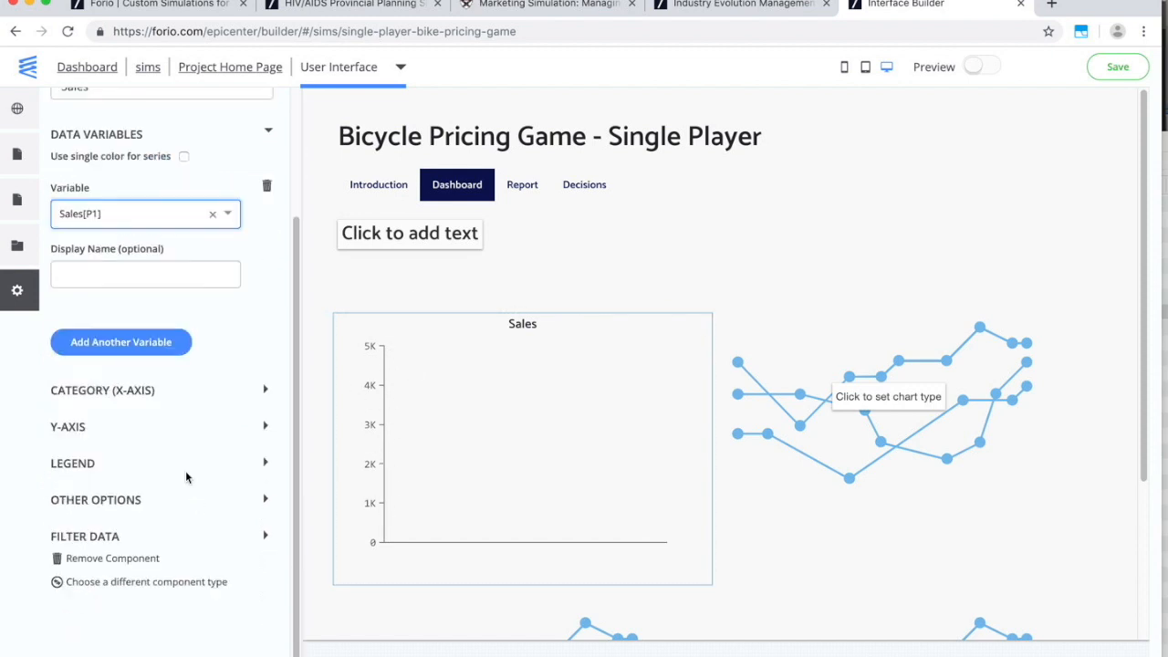
{"action": "left_click", "coordinate": [98, 502]}
{"action": "left_click", "coordinate": [136, 521]}
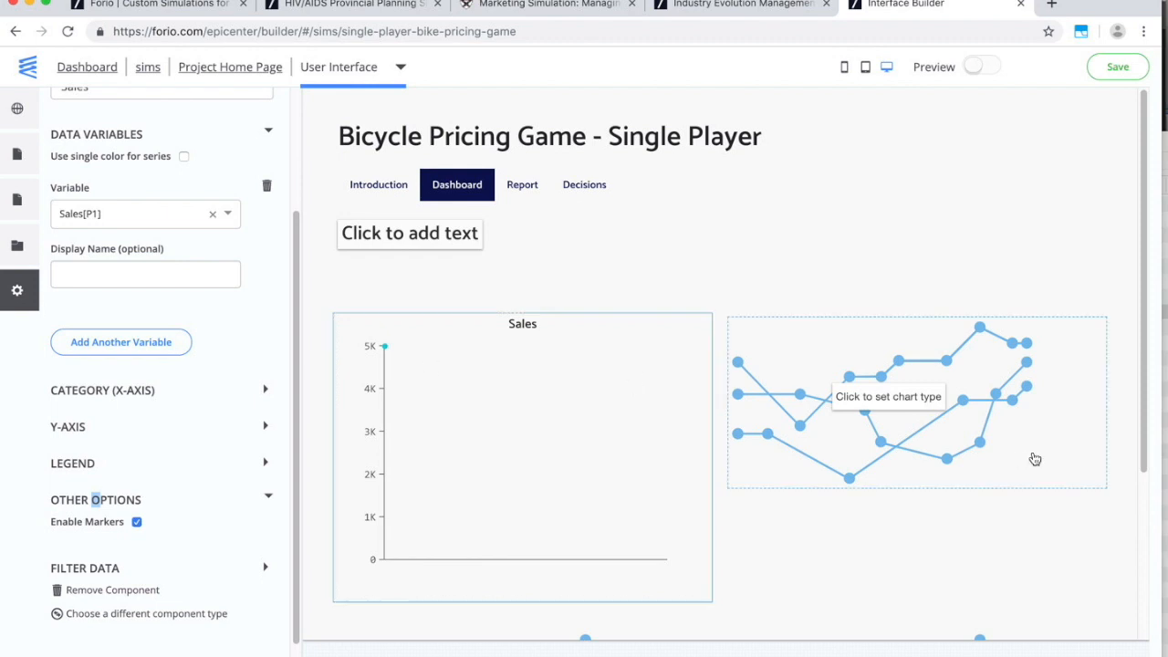
{"action": "left_click", "coordinate": [954, 412]}
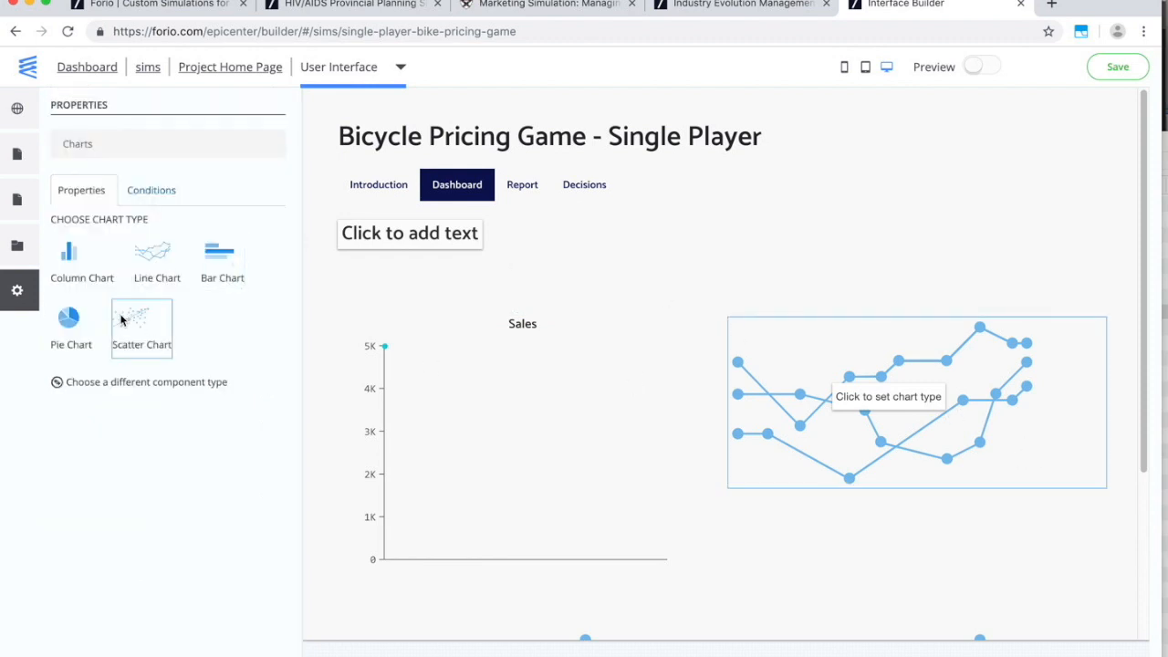
Make the right-hand placeholder a pie chart titled Market Share showing Market Share[P1].
{"action": "left_click", "coordinate": [69, 317]}
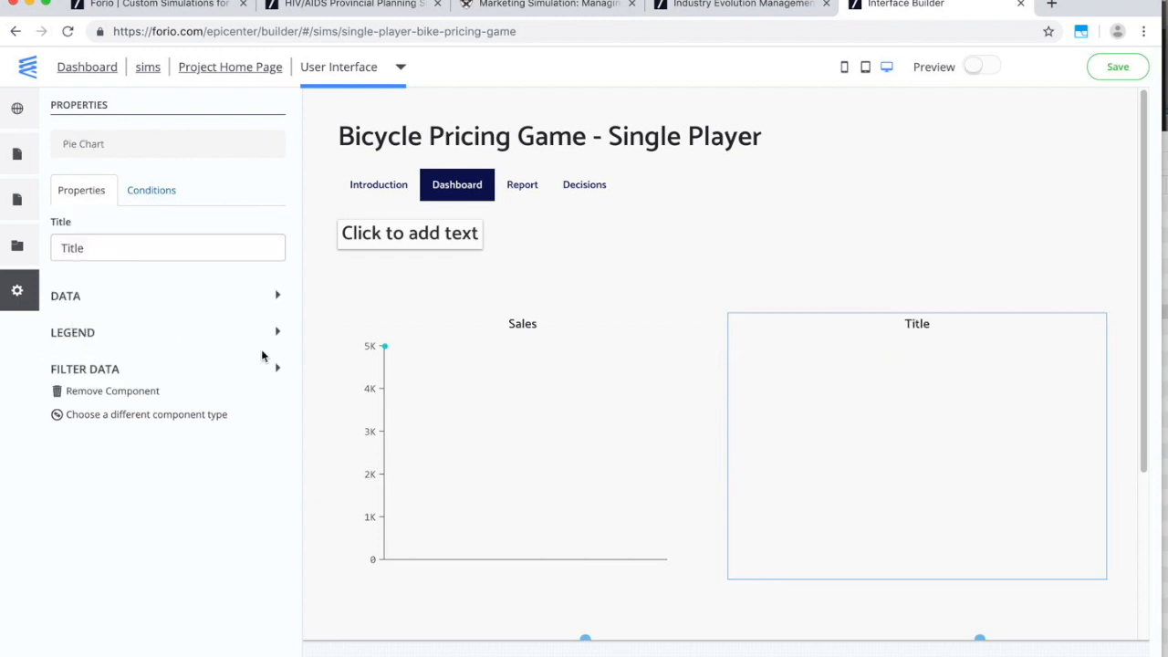
{"action": "left_click", "coordinate": [159, 247]}
{"action": "type", "text": "Market Share"}
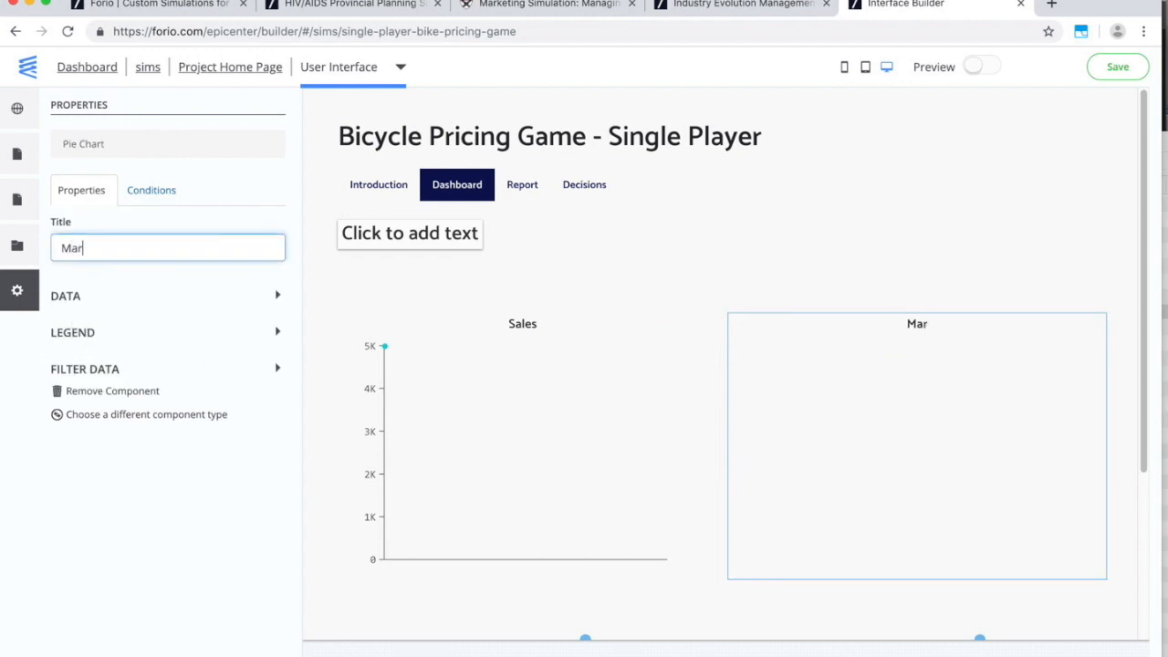
{"action": "left_click", "coordinate": [109, 301]}
{"action": "left_click", "coordinate": [112, 338]}
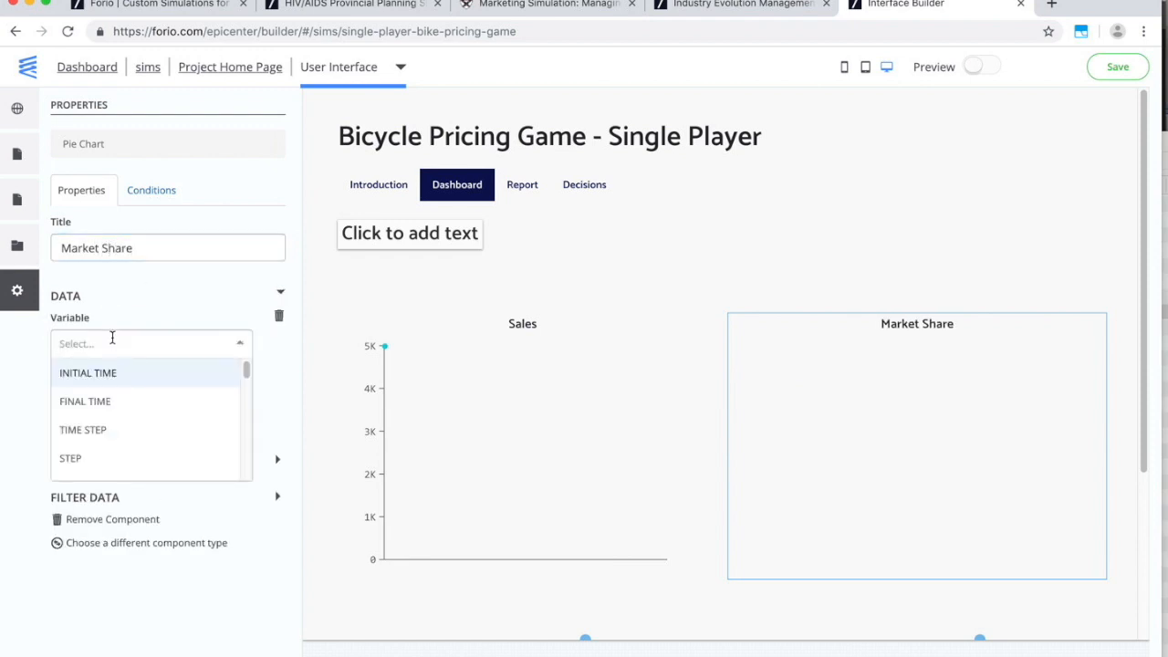
{"action": "type", "text": "mar"}
{"action": "left_click", "coordinate": [105, 373]}
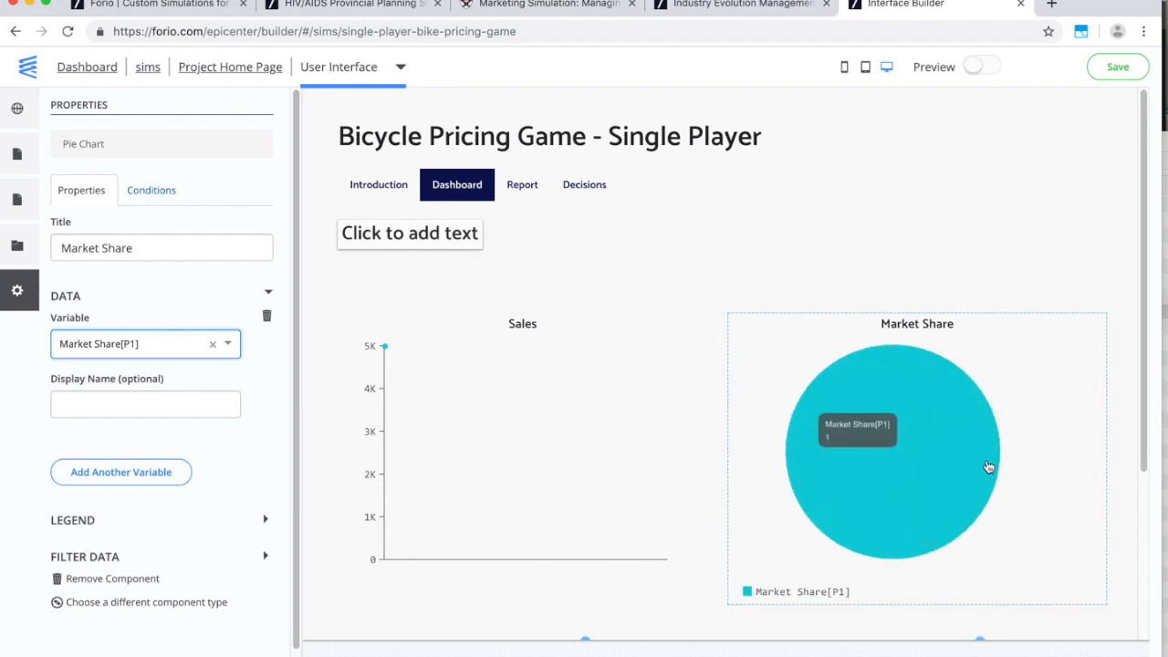
Add Market Share[P2] as the pie chart's second variable.
{"action": "left_click", "coordinate": [118, 472]}
{"action": "left_click", "coordinate": [117, 489]}
{"action": "type", "text": "marke"}
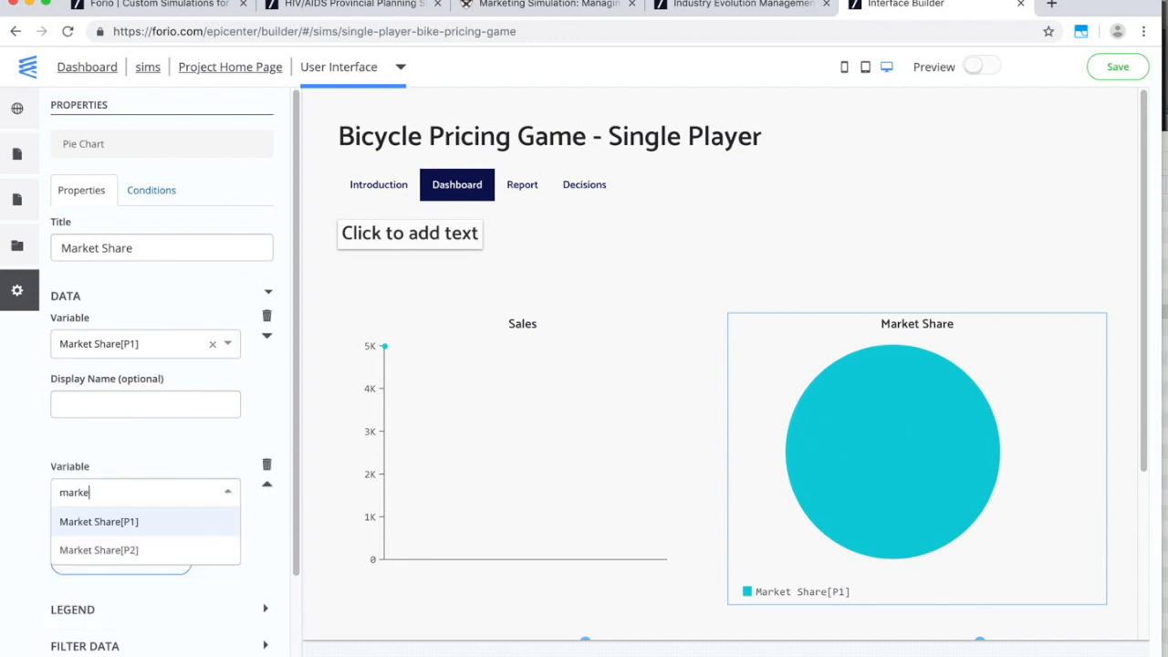
{"action": "left_click", "coordinate": [99, 550]}
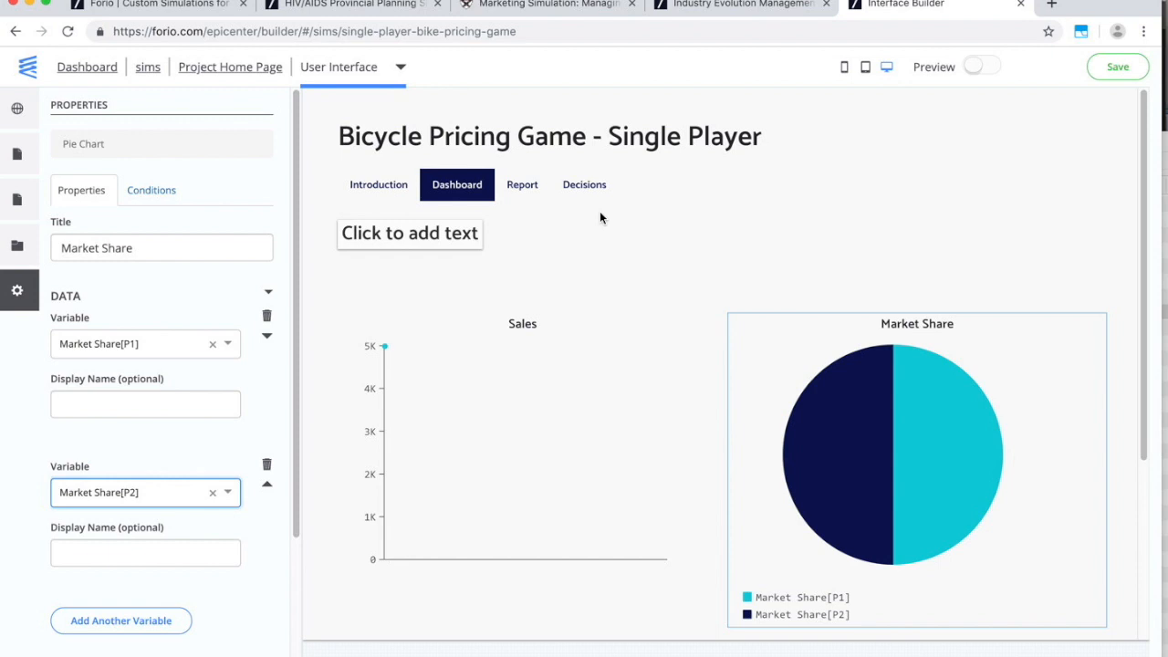
{"action": "left_click", "coordinate": [17, 153]}
Add a new page from the Outputs 9 template and name it Income Statement.
{"action": "left_click", "coordinate": [99, 341]}
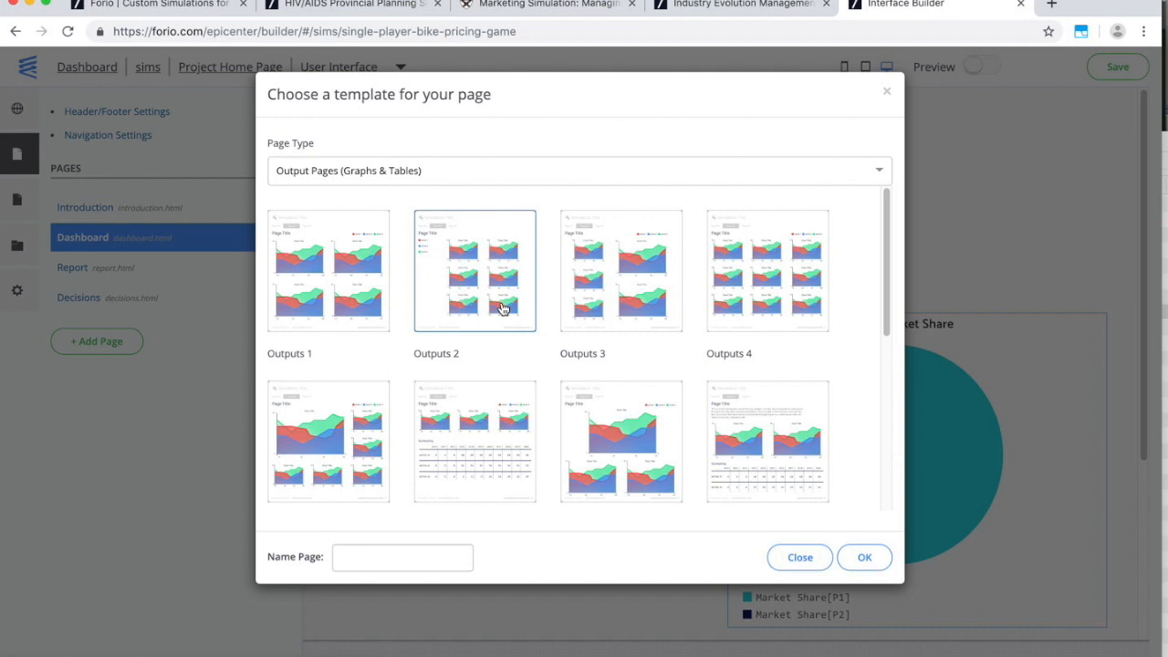
{"action": "scroll", "coordinate": [477, 475], "scroll_direction": "down", "scroll_amount": 4}
{"action": "scroll", "coordinate": [470, 466], "scroll_direction": "up", "scroll_amount": 1}
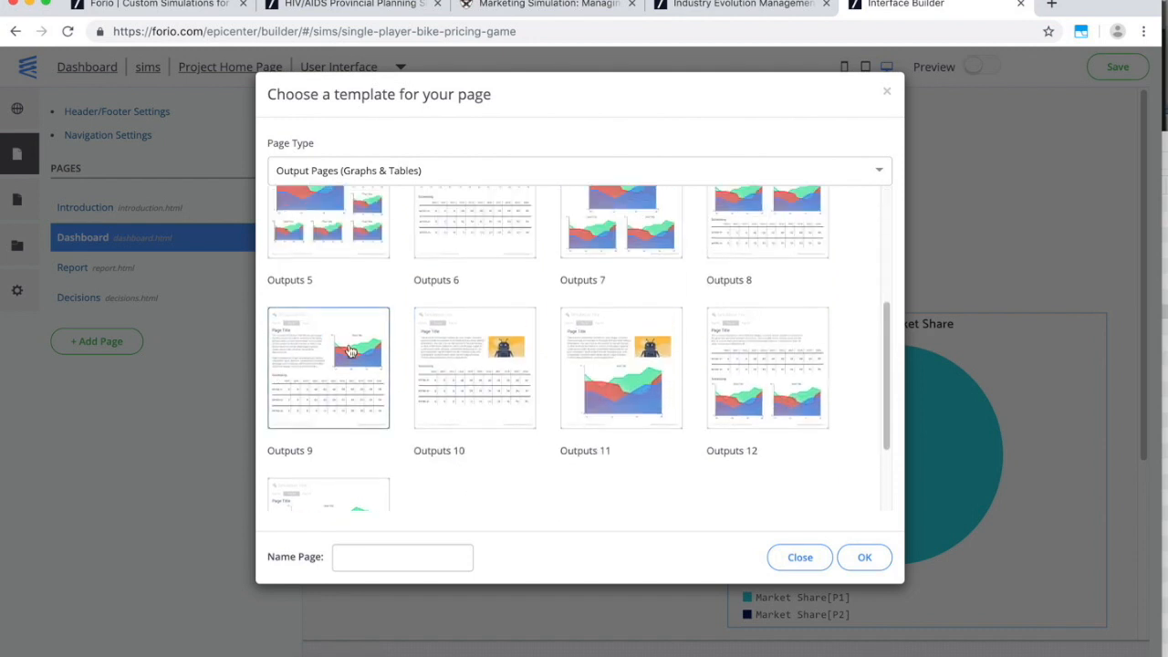
{"action": "left_click", "coordinate": [331, 398]}
{"action": "left_click_drag", "start_coordinate": [420, 557], "coordinate": [330, 556]}
{"action": "type", "text": "Income St"}
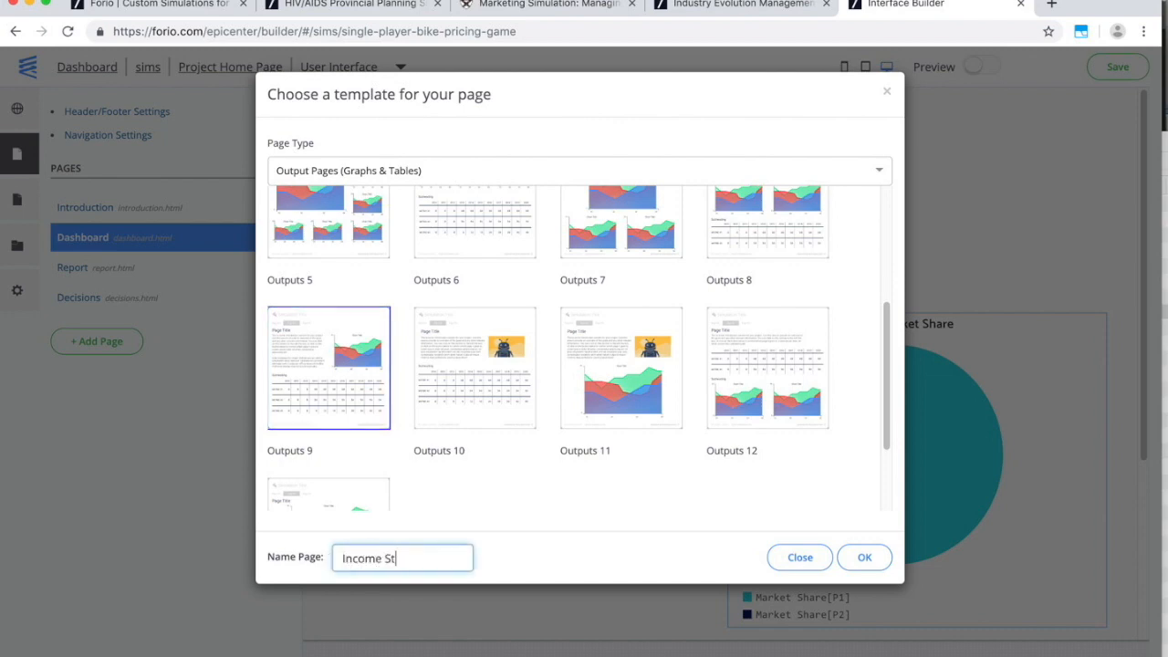
{"action": "type", "text": "atement"}
Create the Income Statement page and select its table placeholder.
{"action": "left_click", "coordinate": [876, 558]}
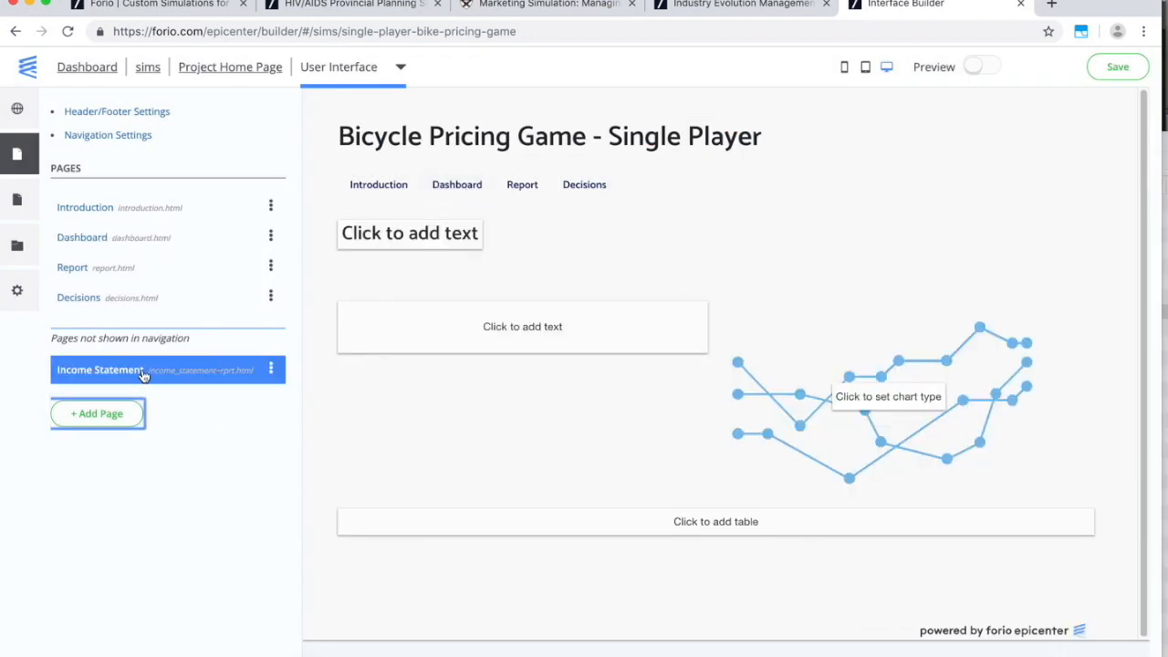
{"action": "left_click", "coordinate": [133, 374]}
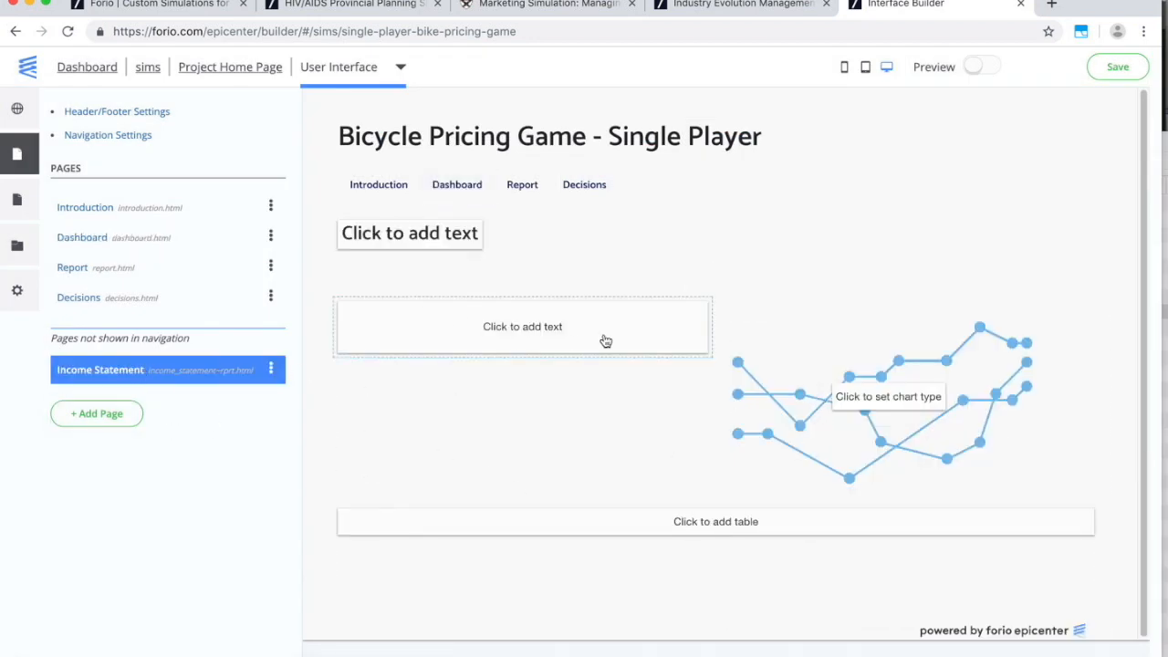
{"action": "left_click", "coordinate": [663, 523]}
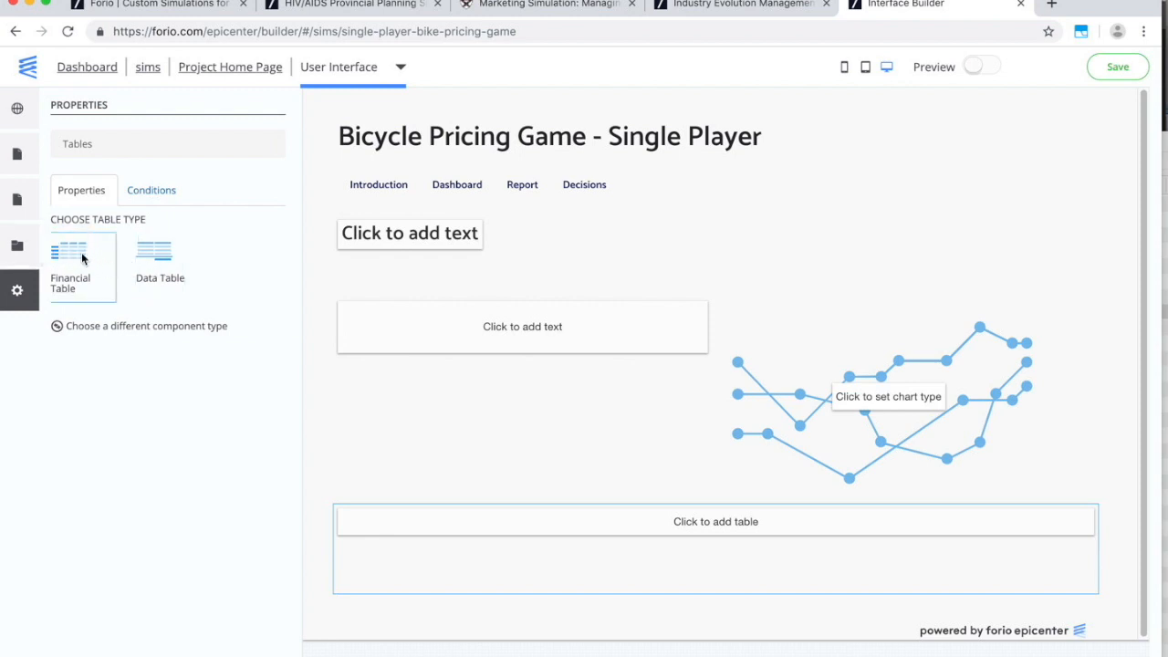
Make the table a financial table with a Revenue row bound to Revenue[P1].
{"action": "left_click", "coordinate": [83, 259]}
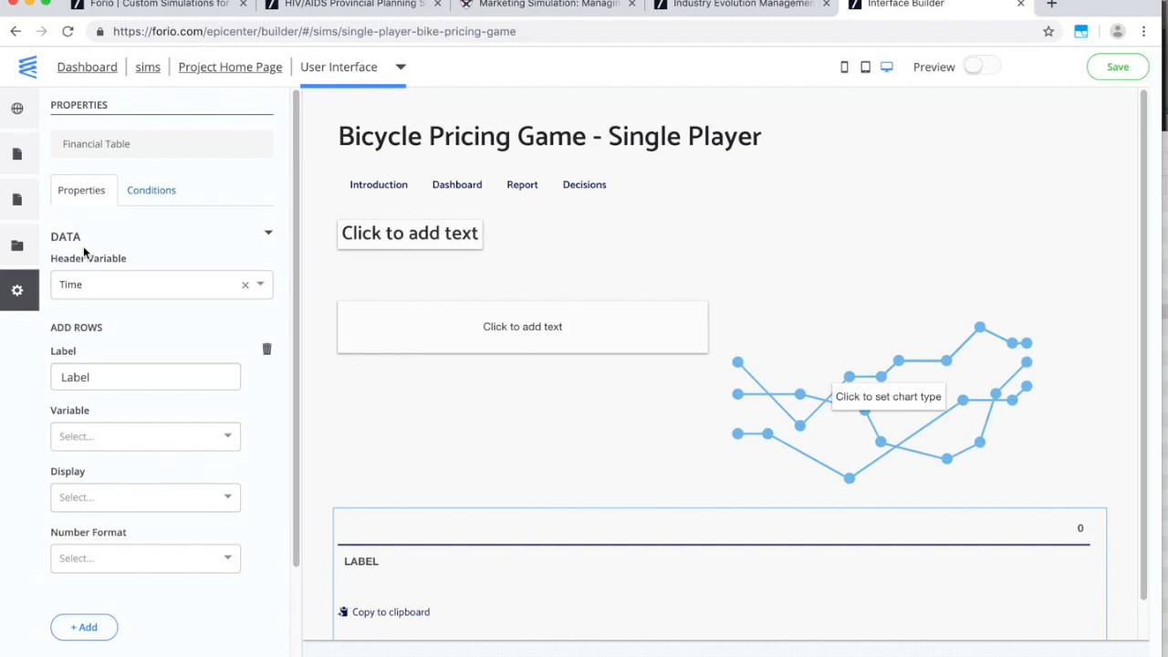
{"action": "double_click", "coordinate": [125, 374]}
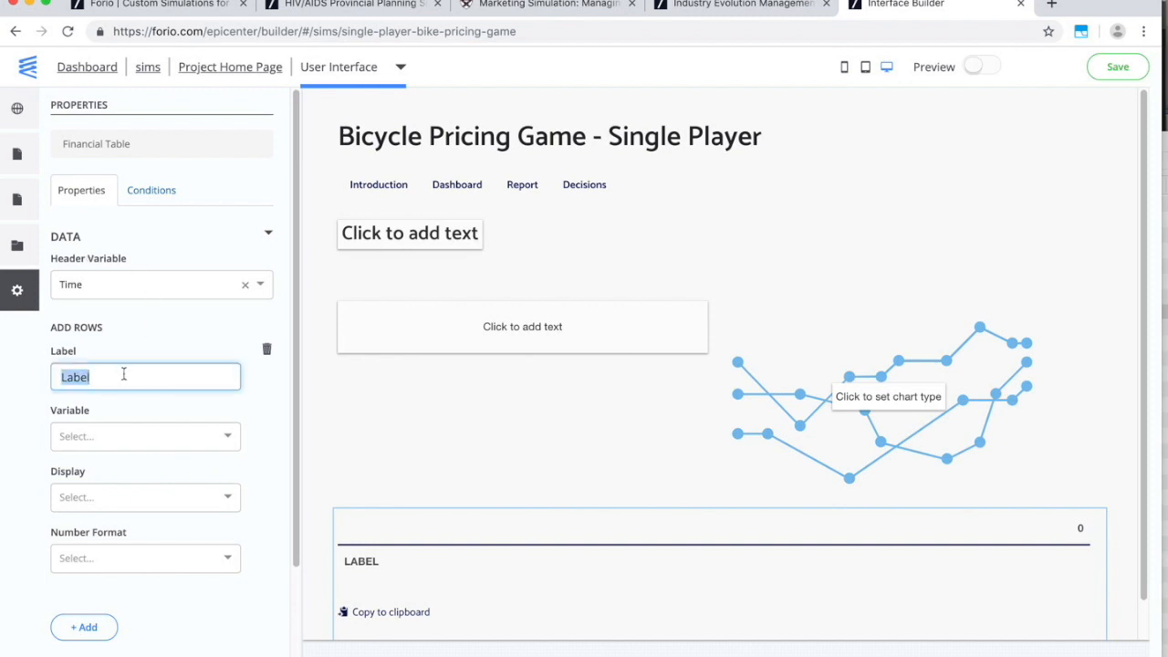
{"action": "type", "text": "Revenue"}
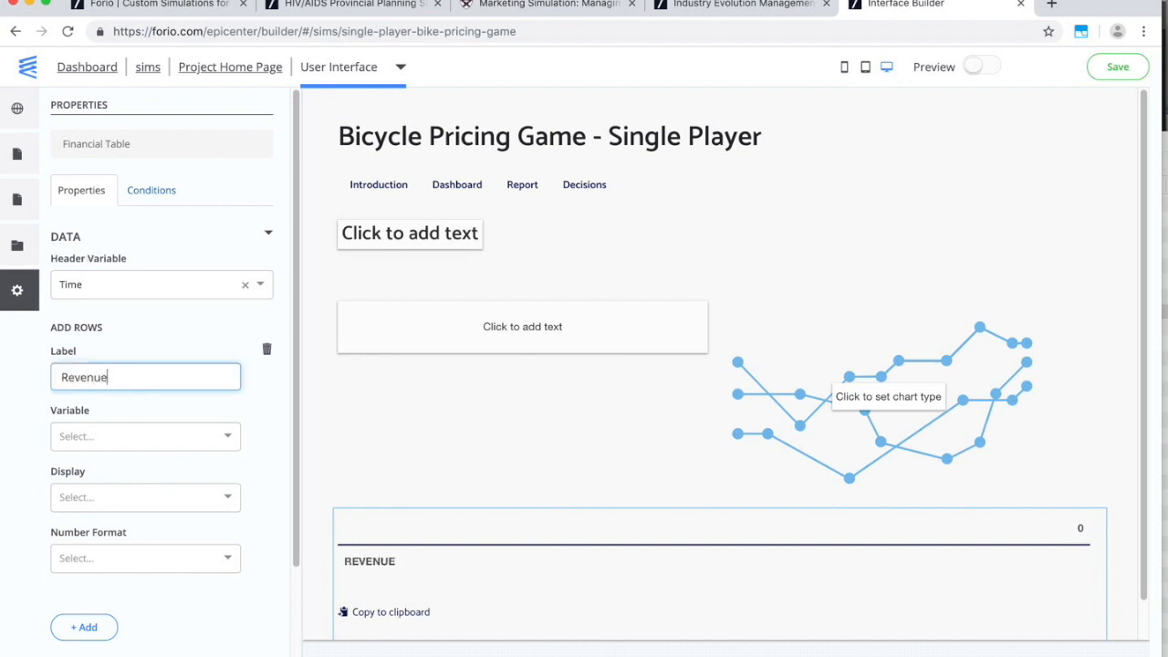
{"action": "left_click", "coordinate": [136, 436]}
{"action": "type", "text": "rev"}
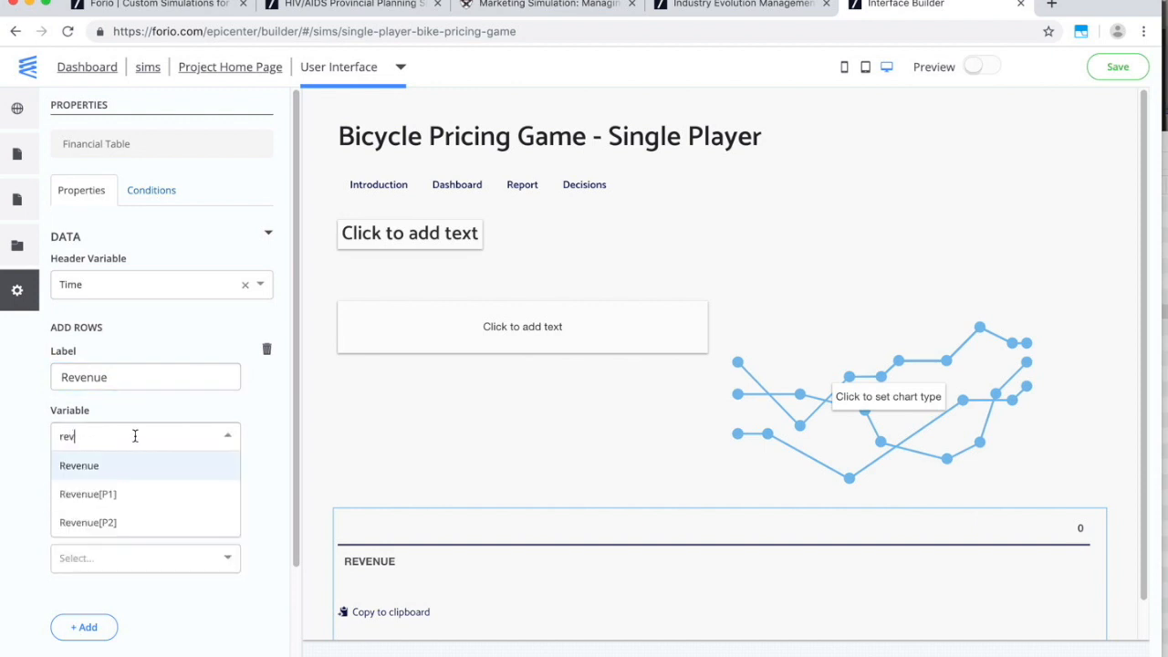
{"action": "left_click", "coordinate": [97, 493]}
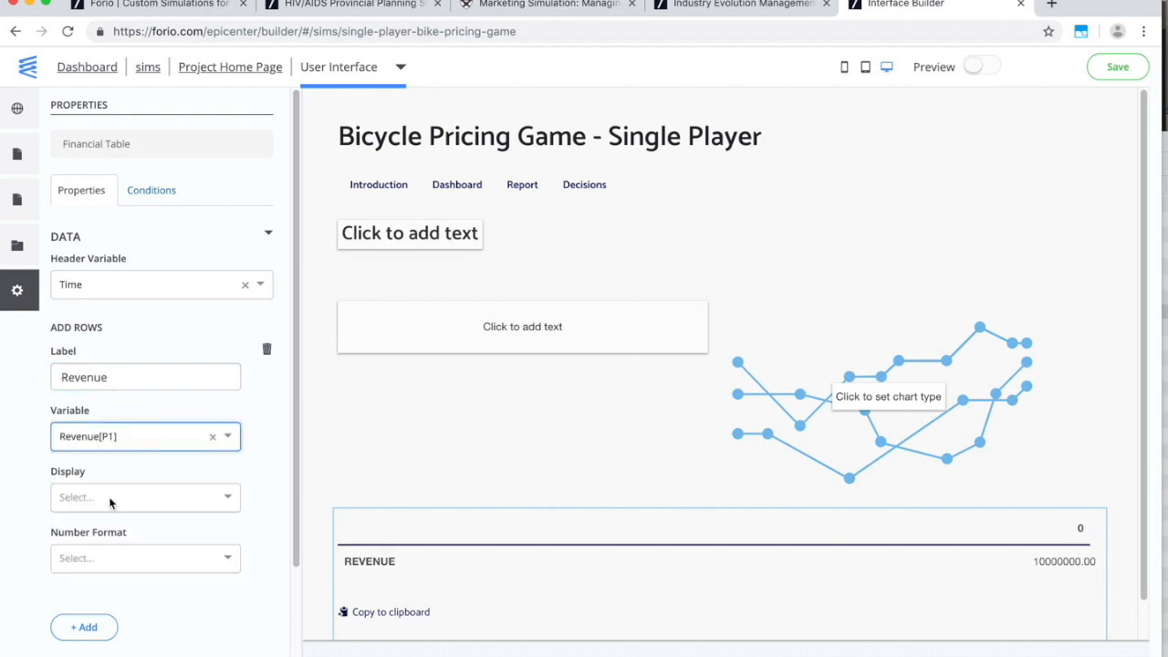
Format the Revenue row as $#,##0 and add another table row.
{"action": "left_click", "coordinate": [103, 549]}
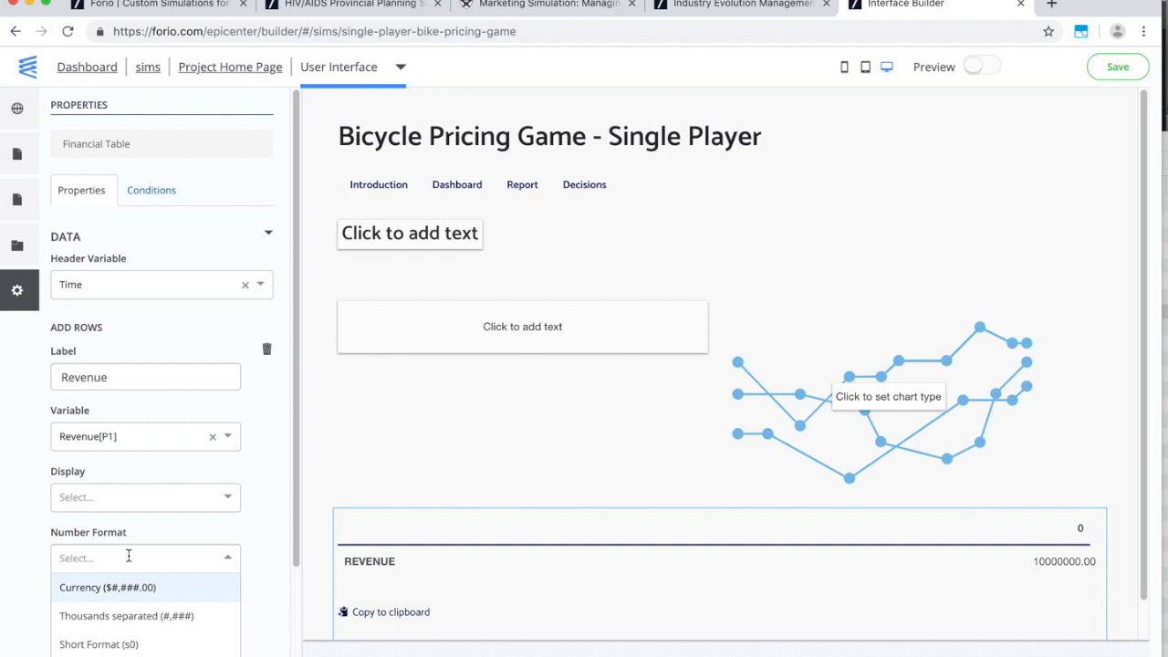
{"action": "type", "text": "$!"}
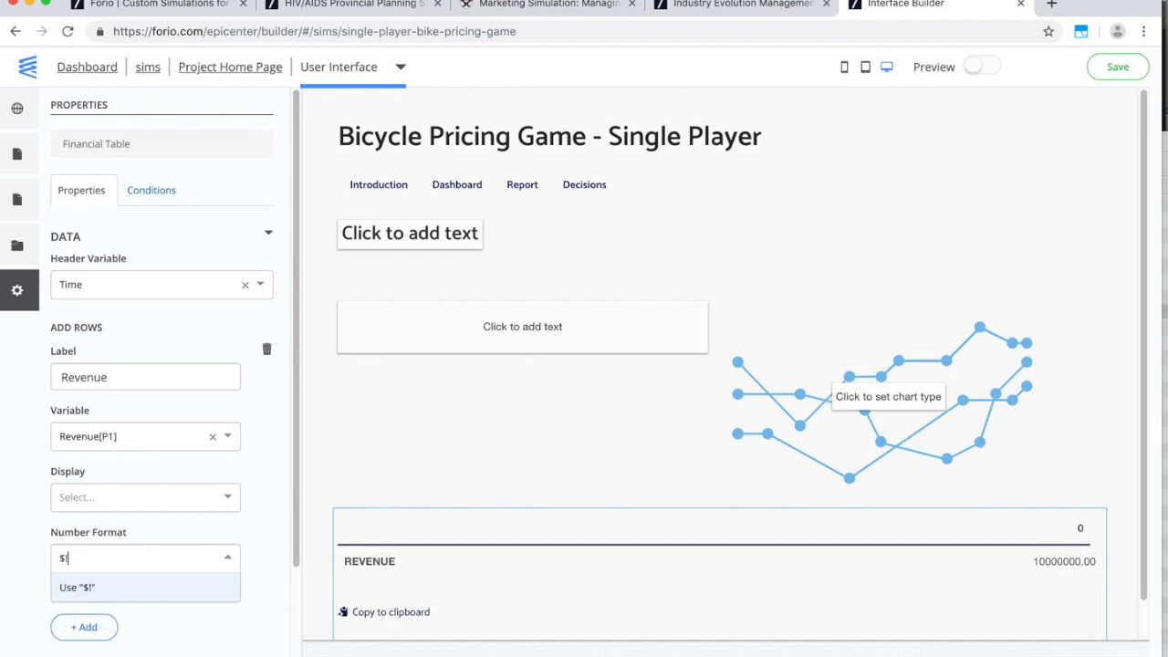
{"action": "key", "text": "BackSpace"}
{"action": "type", "text": "!"}
{"action": "key", "text": "BackSpace"}
{"action": "type", "text": "#"}
{"action": "key", "text": "Return"}
{"action": "type", "text": "##"}
{"action": "key", "text": "BackSpace"}
{"action": "key", "text": "BackSpace"}
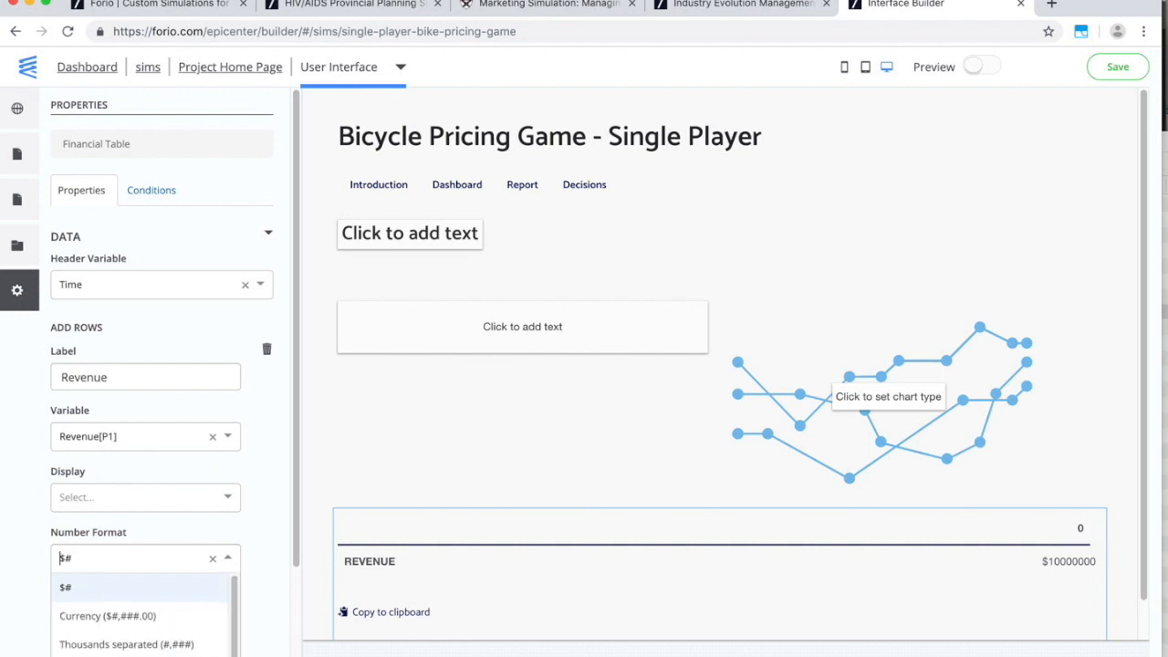
{"action": "type", "text": "$#,##0"}
{"action": "key", "text": "Return"}
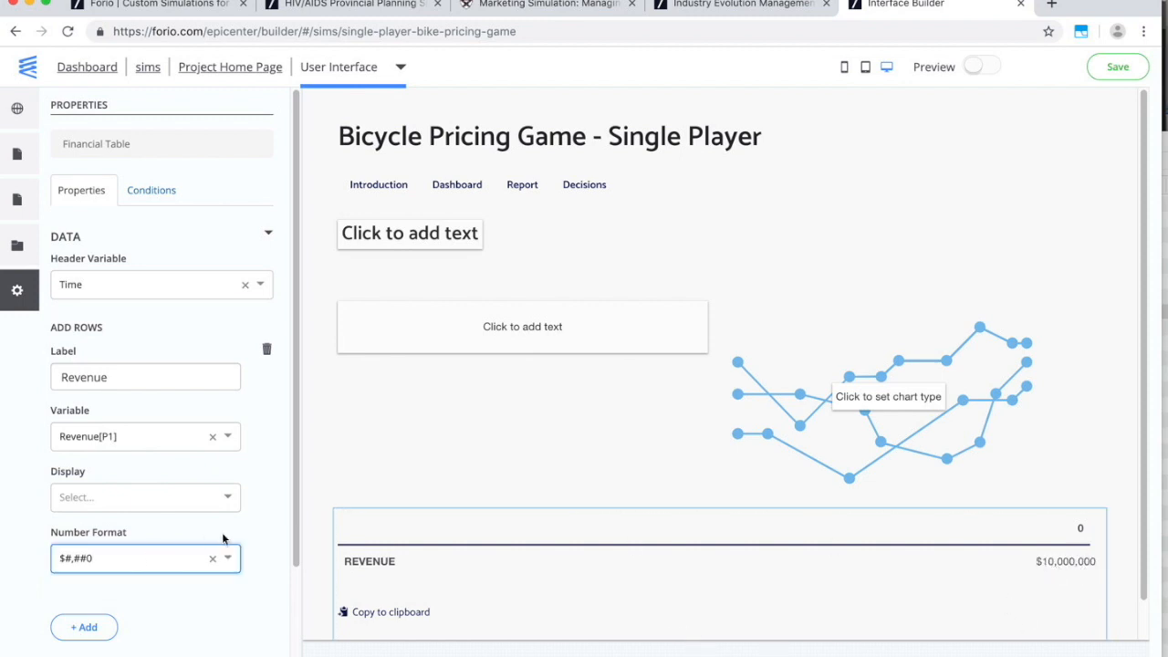
{"action": "left_click", "coordinate": [84, 627]}
Label the second row Costs, bind it to Costs[P1], and format it $#,##0.
{"action": "scroll", "coordinate": [91, 547], "scroll_direction": "down", "scroll_amount": 5}
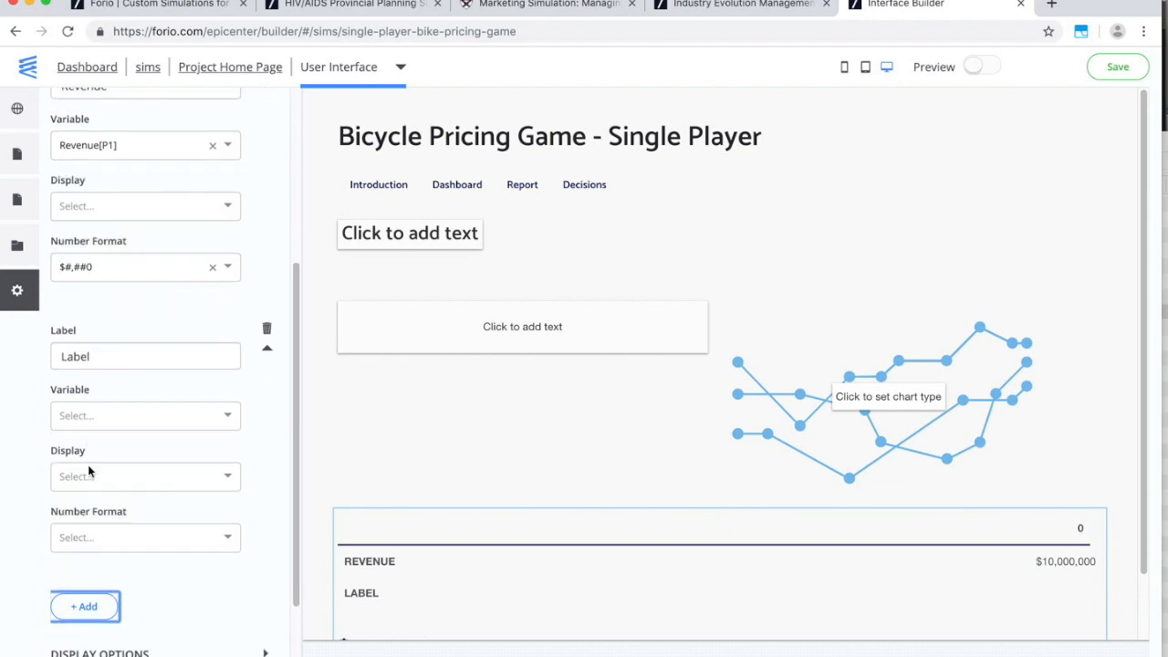
{"action": "scroll", "coordinate": [88, 464], "scroll_direction": "down", "scroll_amount": 1}
{"action": "double_click", "coordinate": [119, 262]}
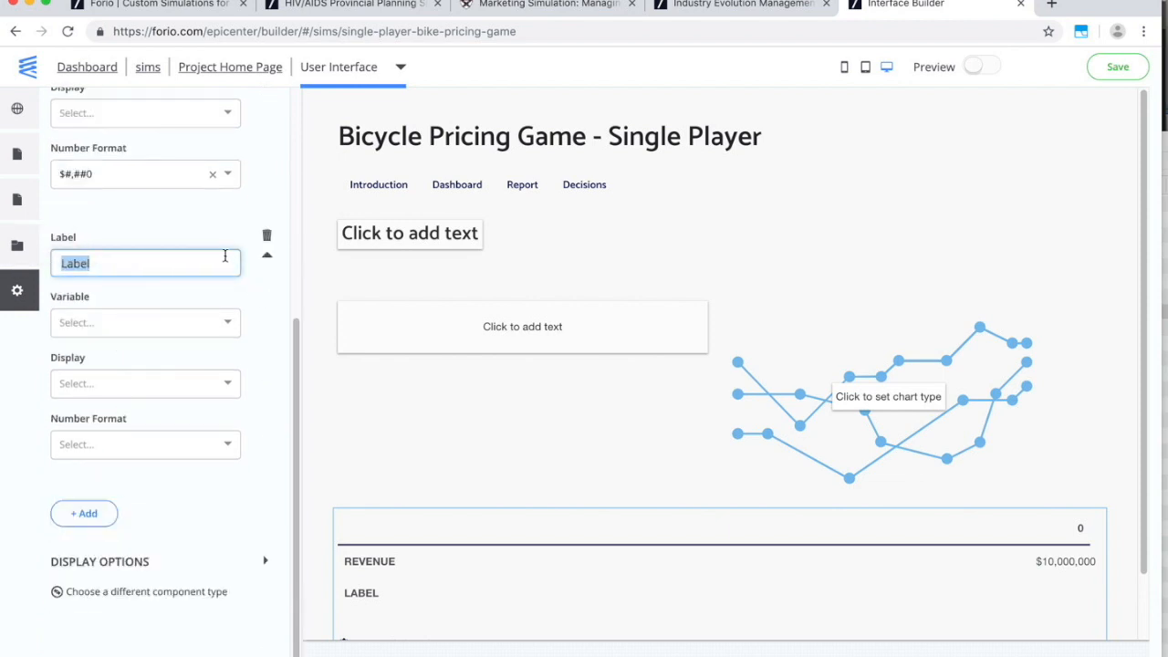
{"action": "type", "text": "Clo"}
{"action": "key", "text": "BackSpace"}
{"action": "key", "text": "BackSpace"}
{"action": "type", "text": "osts"}
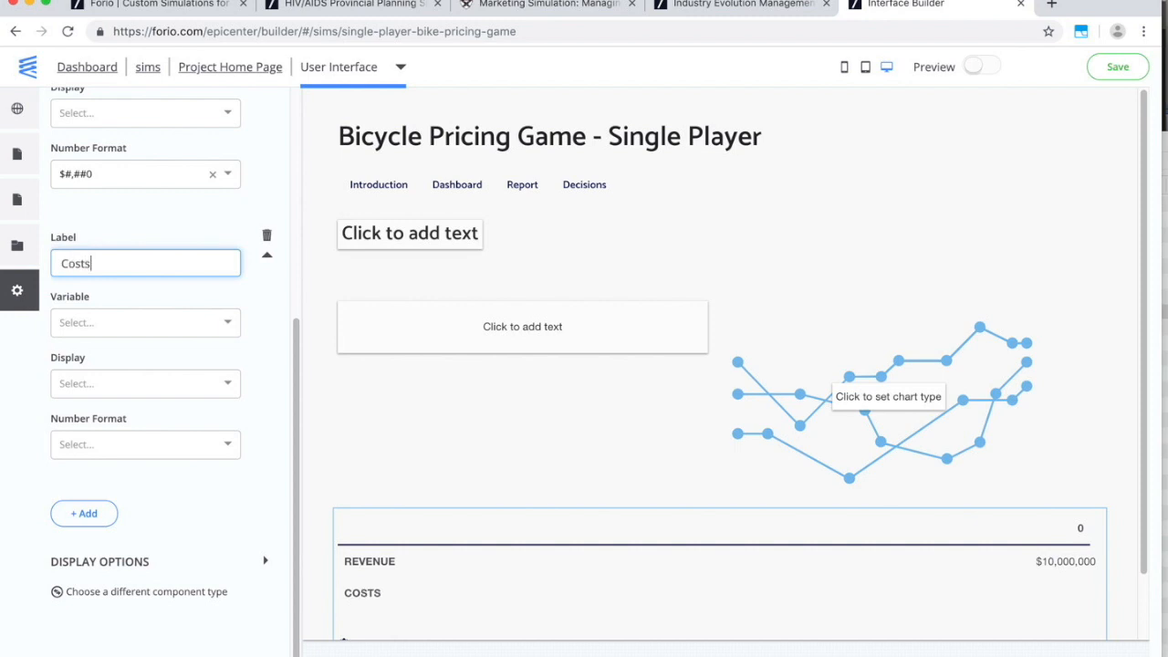
{"action": "left_click", "coordinate": [137, 321]}
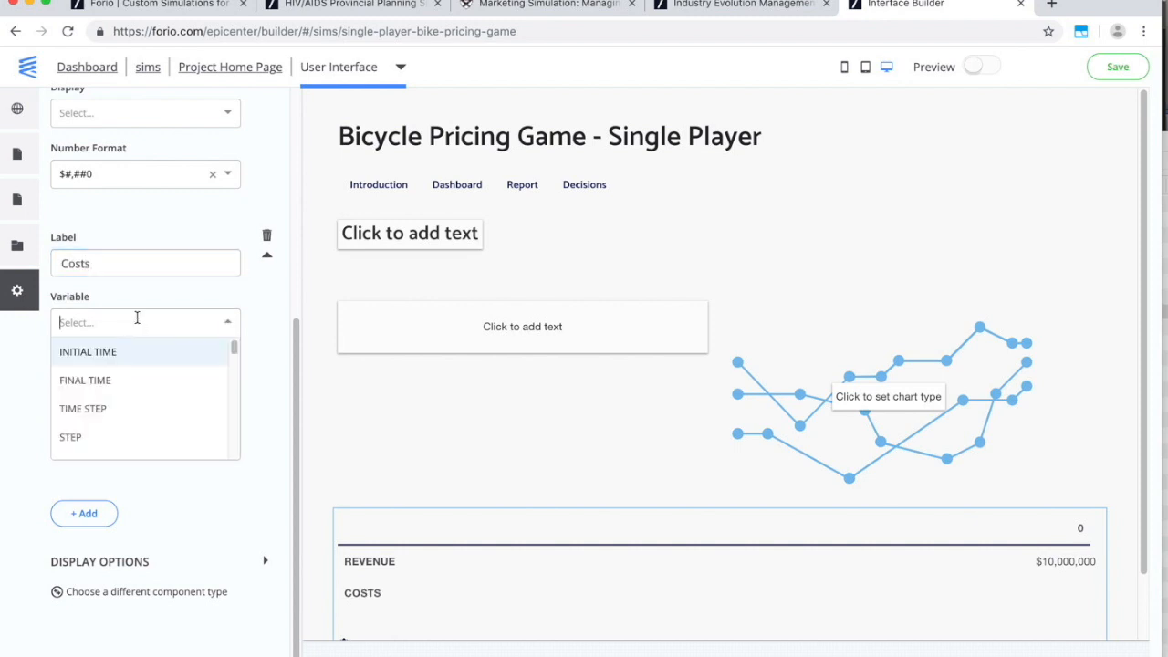
{"action": "type", "text": "co"}
{"action": "left_click", "coordinate": [87, 380]}
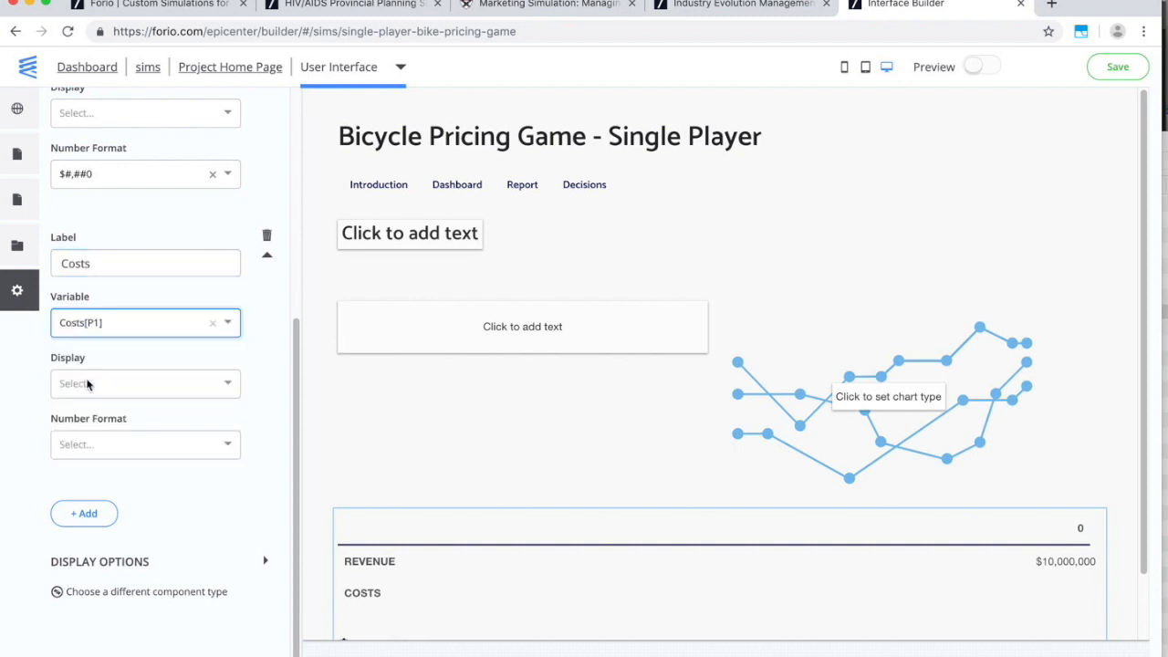
{"action": "left_click", "coordinate": [89, 447]}
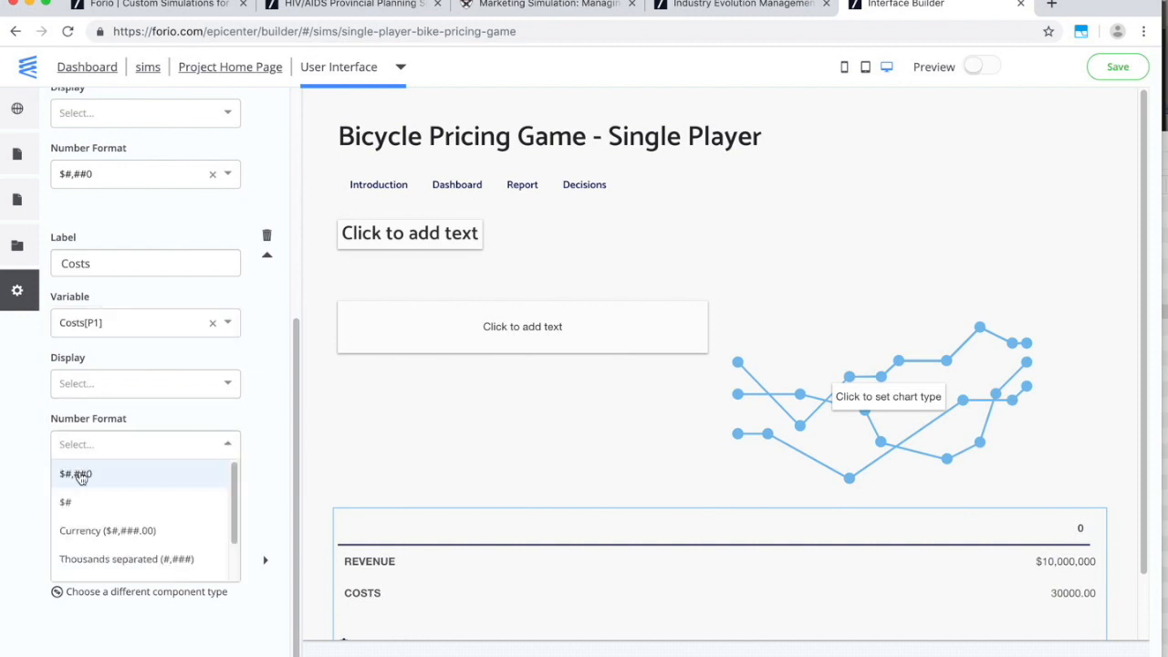
{"action": "left_click", "coordinate": [79, 477]}
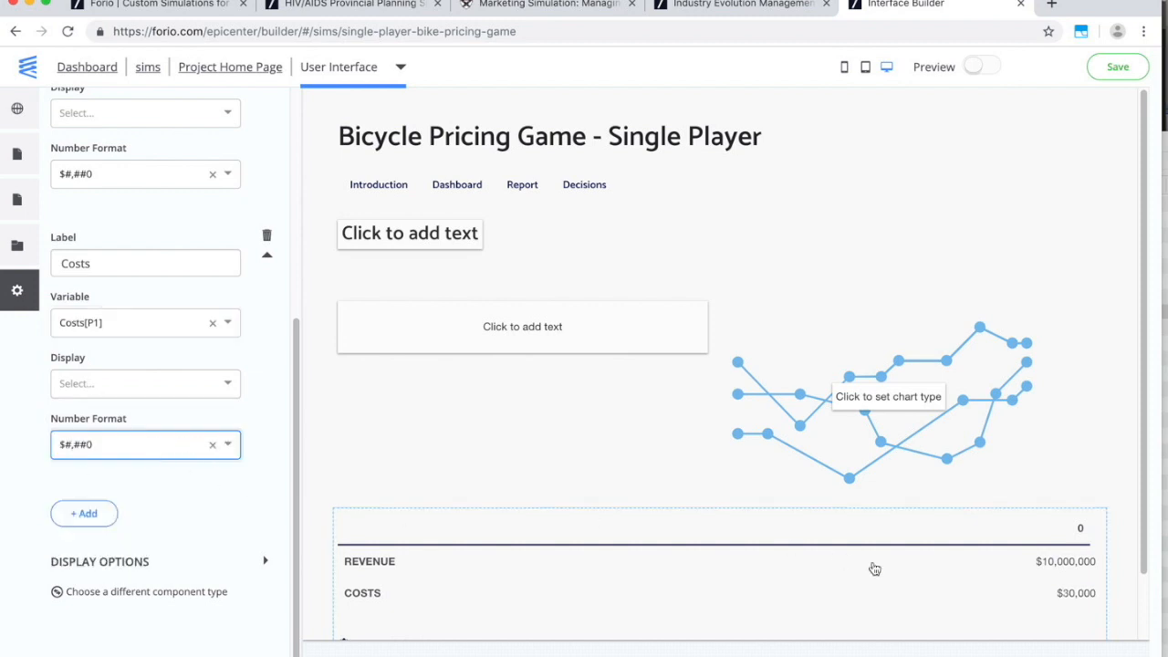
Add a Profit row bound to Profit[P1], displayed as a total and formatted $#,##0.
{"action": "left_click", "coordinate": [87, 513]}
{"action": "scroll", "coordinate": [89, 514], "scroll_direction": "down", "scroll_amount": 3}
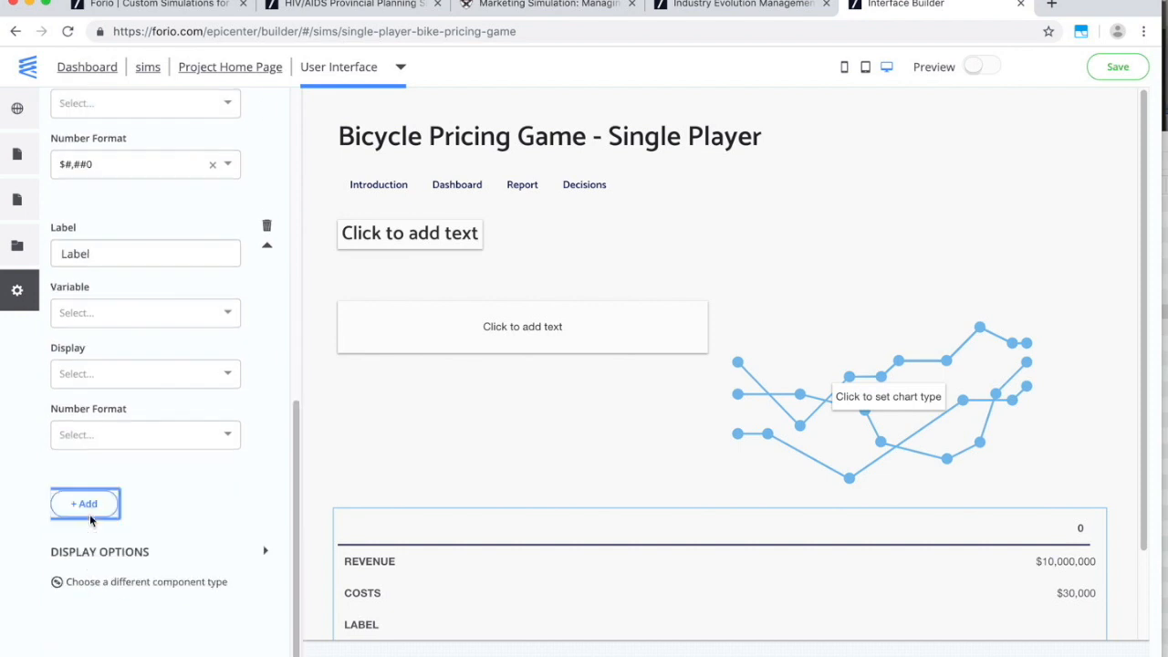
{"action": "double_click", "coordinate": [102, 250]}
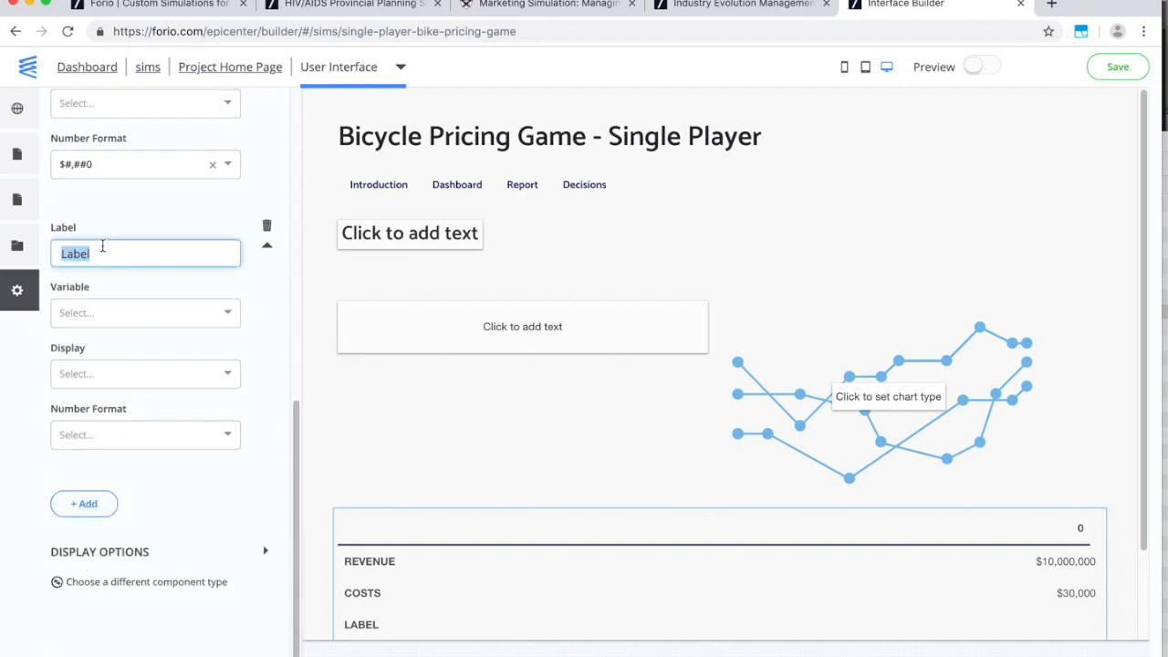
{"action": "type", "text": "Profit"}
{"action": "left_click", "coordinate": [133, 313]}
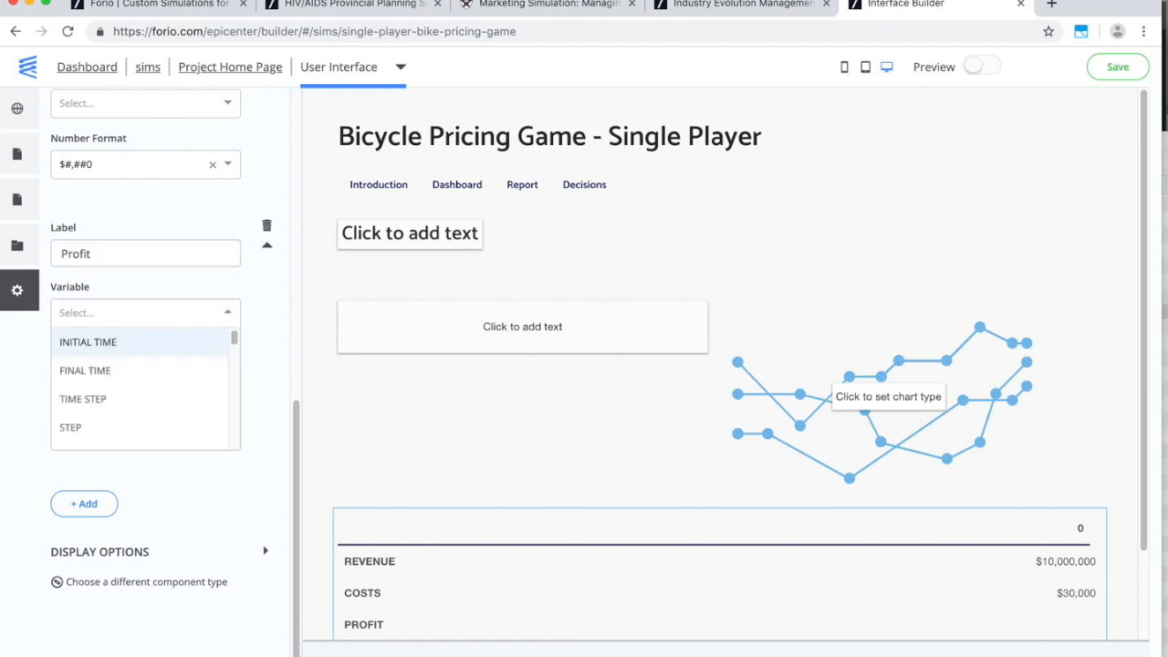
{"action": "type", "text": "pro"}
{"action": "left_click", "coordinate": [143, 370]}
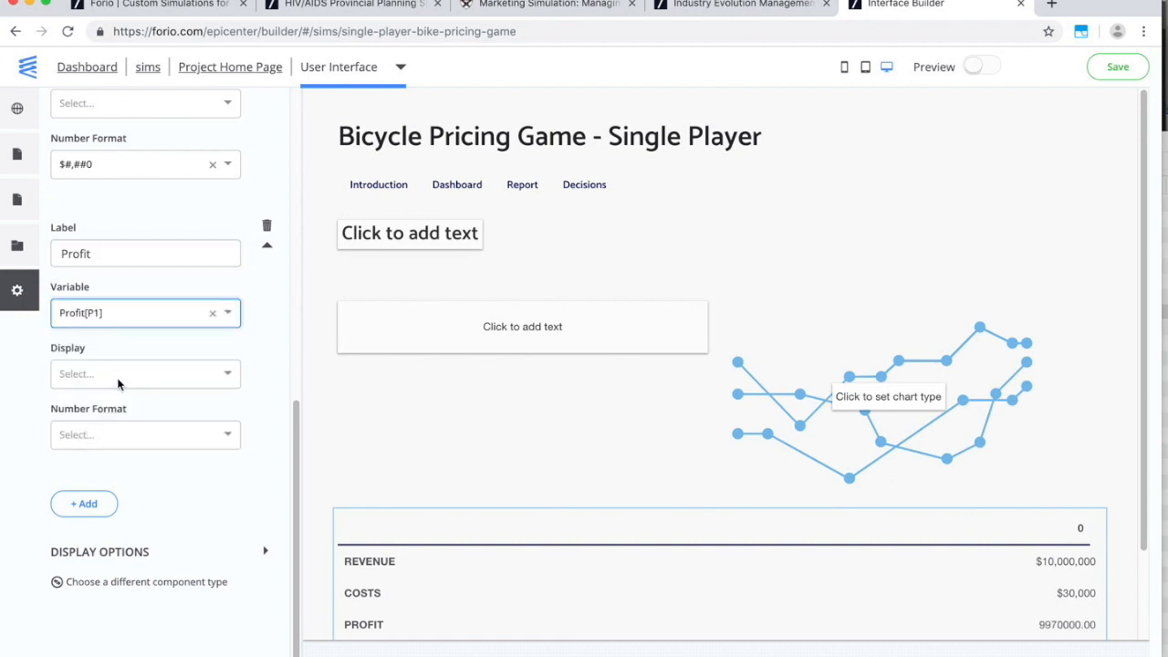
{"action": "left_click", "coordinate": [145, 373]}
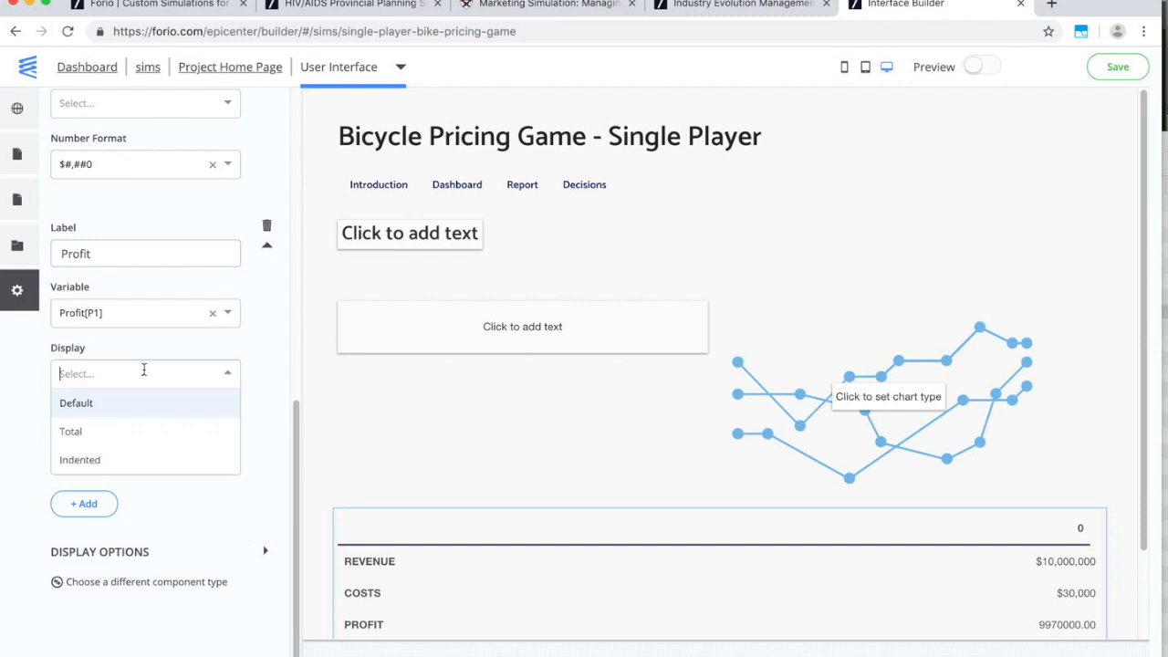
{"action": "left_click", "coordinate": [119, 431]}
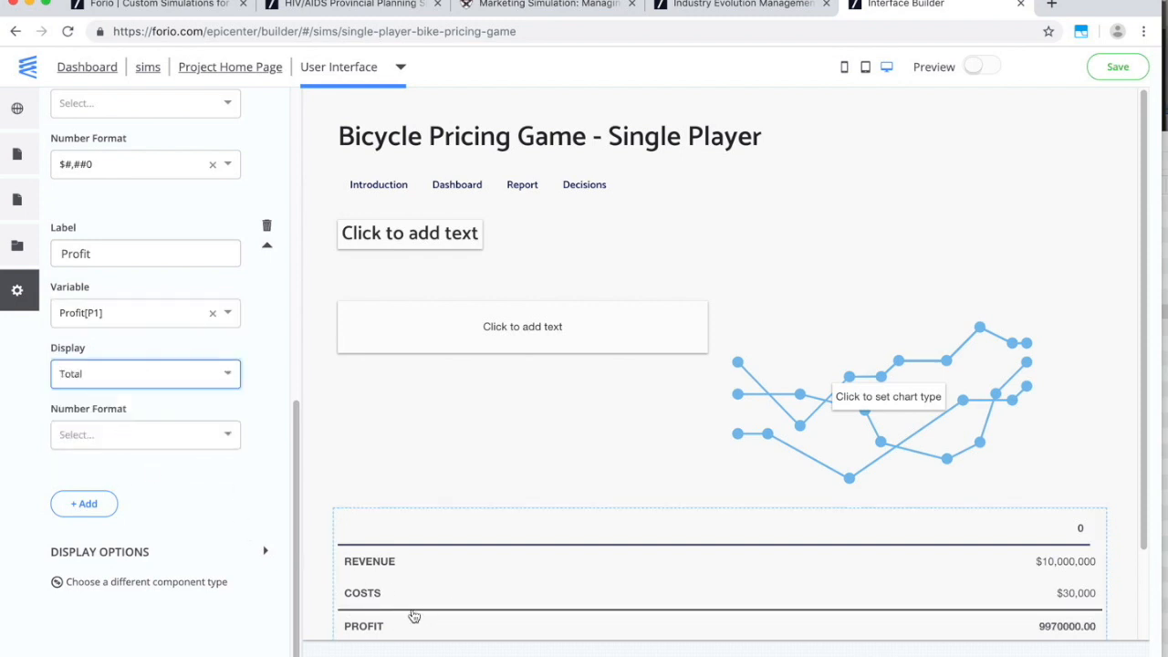
{"action": "left_click", "coordinate": [162, 435]}
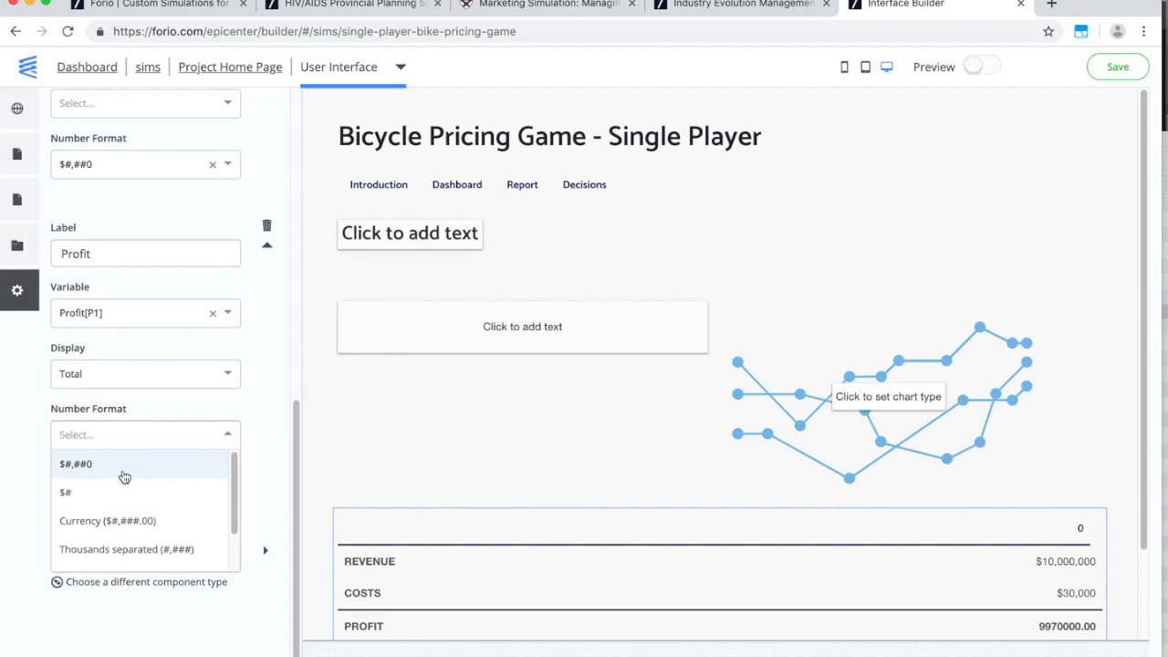
{"action": "left_click", "coordinate": [122, 468]}
{"action": "scroll", "coordinate": [691, 531], "scroll_direction": "down", "scroll_amount": 1}
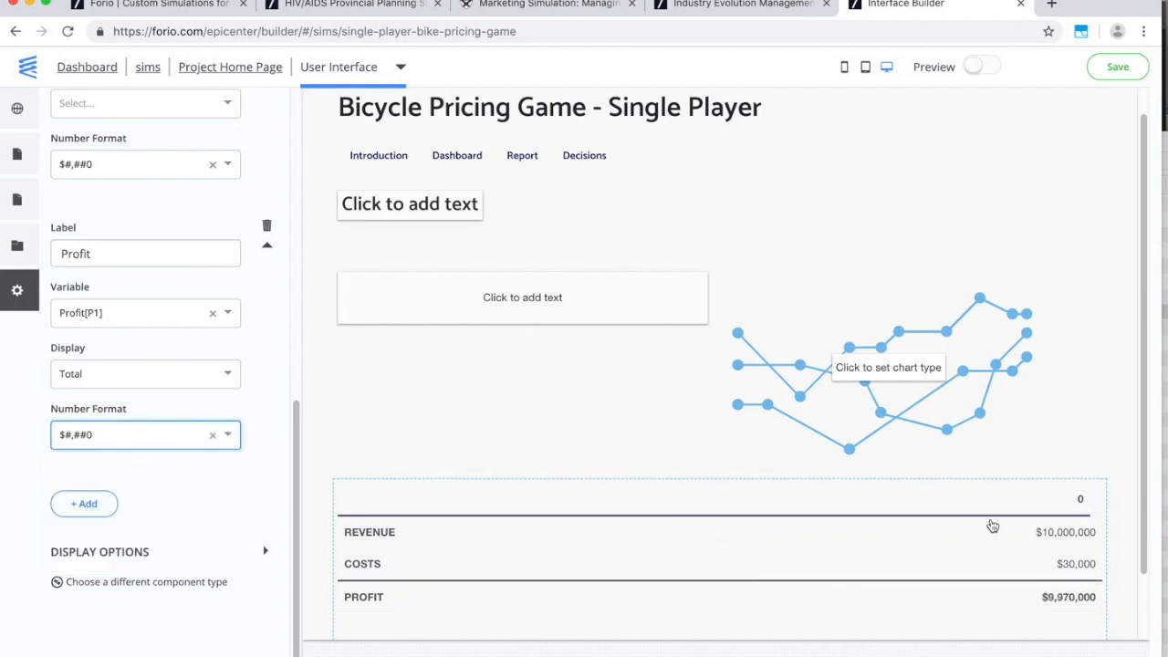
{"action": "scroll", "coordinate": [949, 559], "scroll_direction": "up", "scroll_amount": 1}
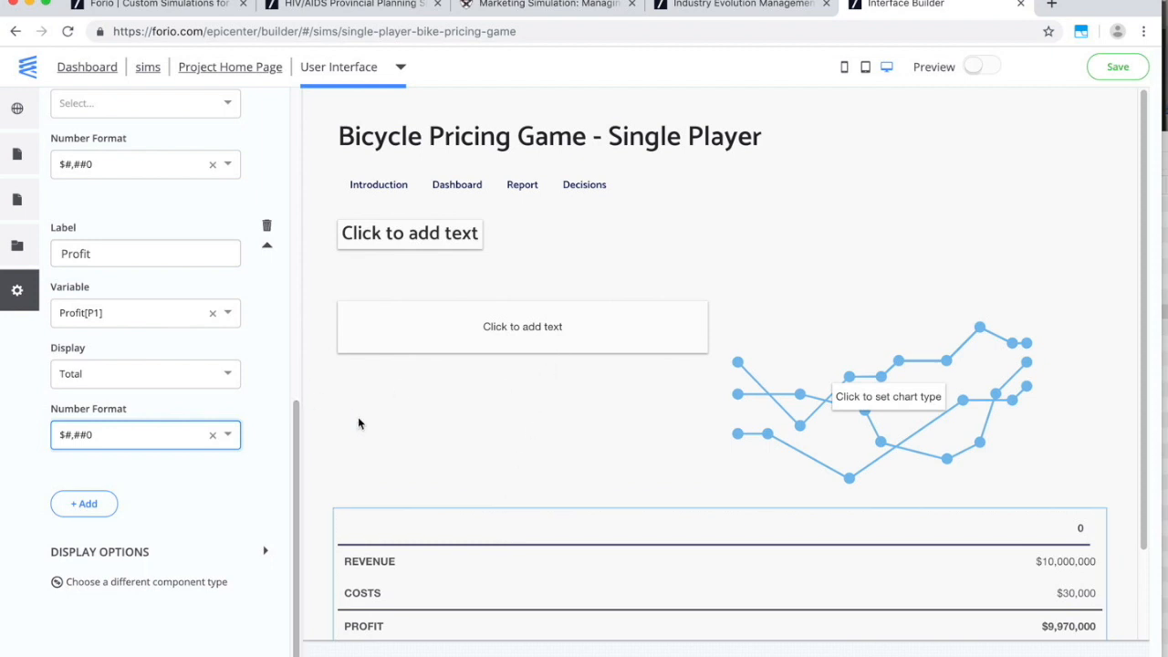
Create a new output page named Prices from the Outputs 9 template.
{"action": "left_click", "coordinate": [18, 154]}
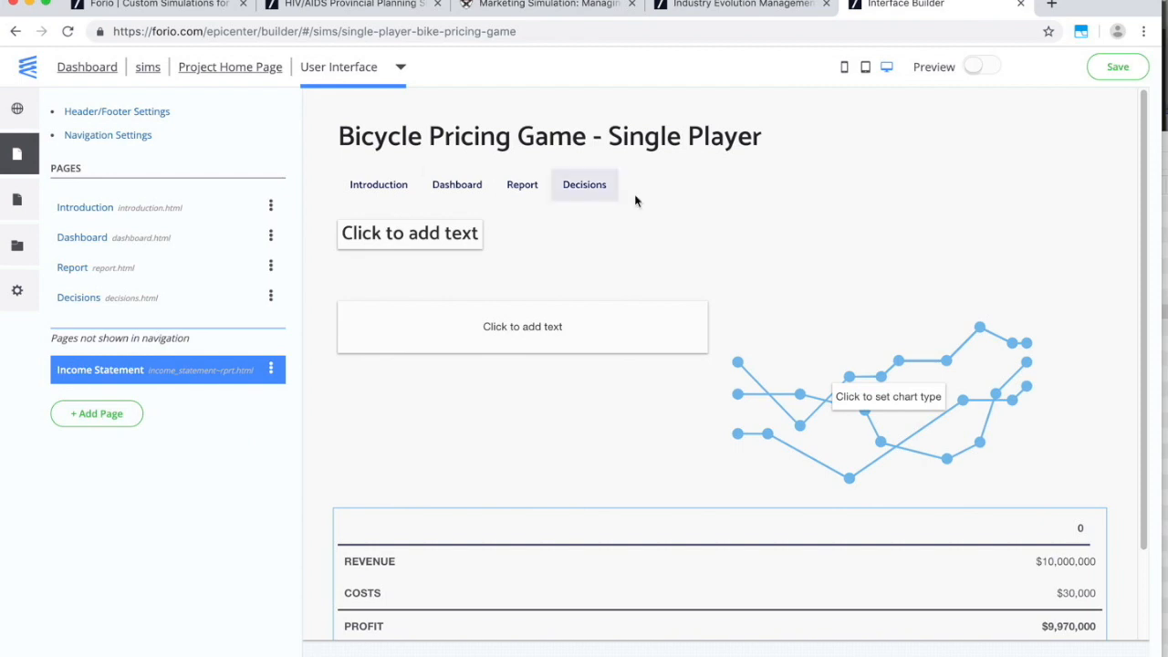
{"action": "left_click", "coordinate": [92, 417]}
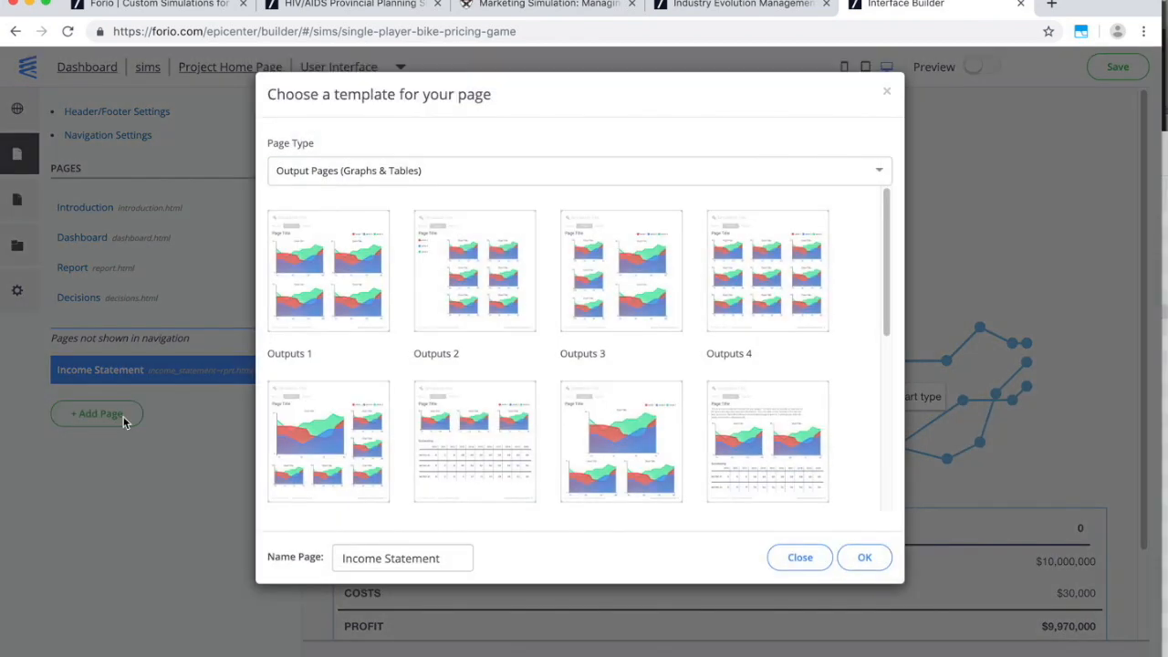
{"action": "scroll", "coordinate": [478, 438], "scroll_direction": "down", "scroll_amount": 3}
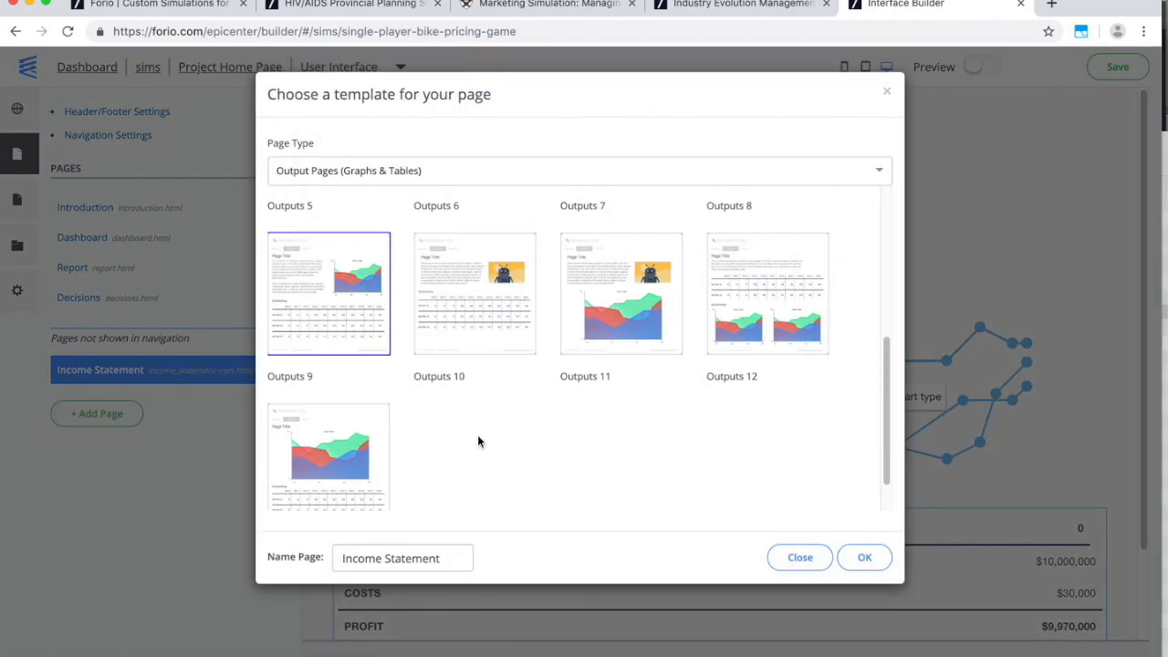
{"action": "left_click", "coordinate": [338, 455]}
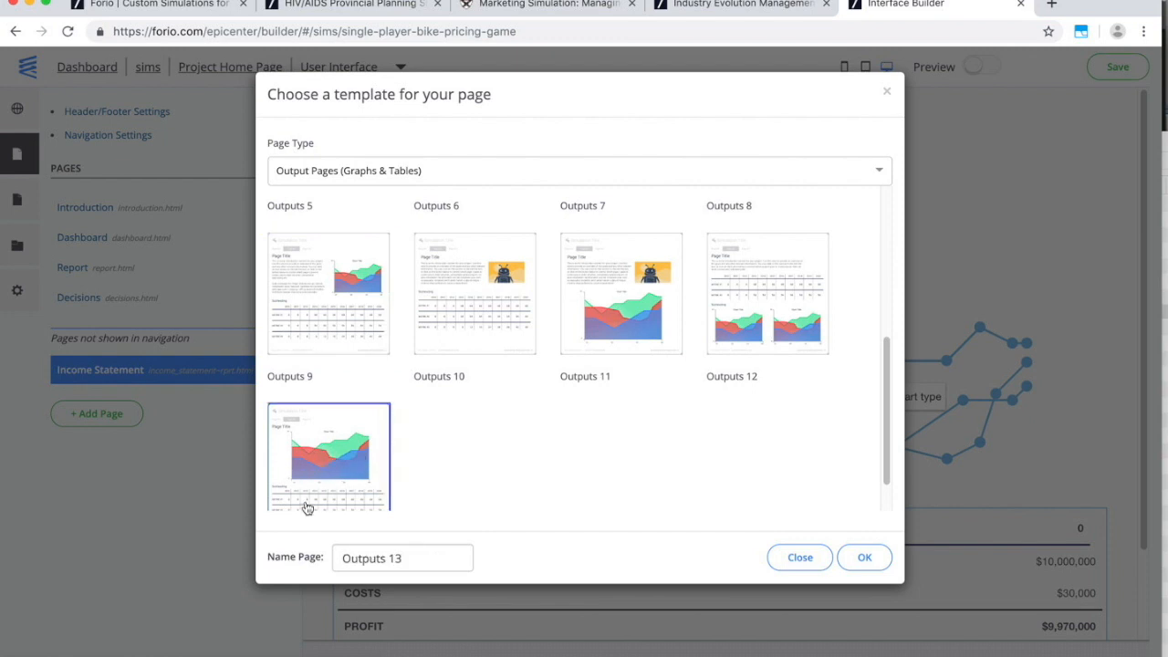
{"action": "triple_click", "coordinate": [431, 558]}
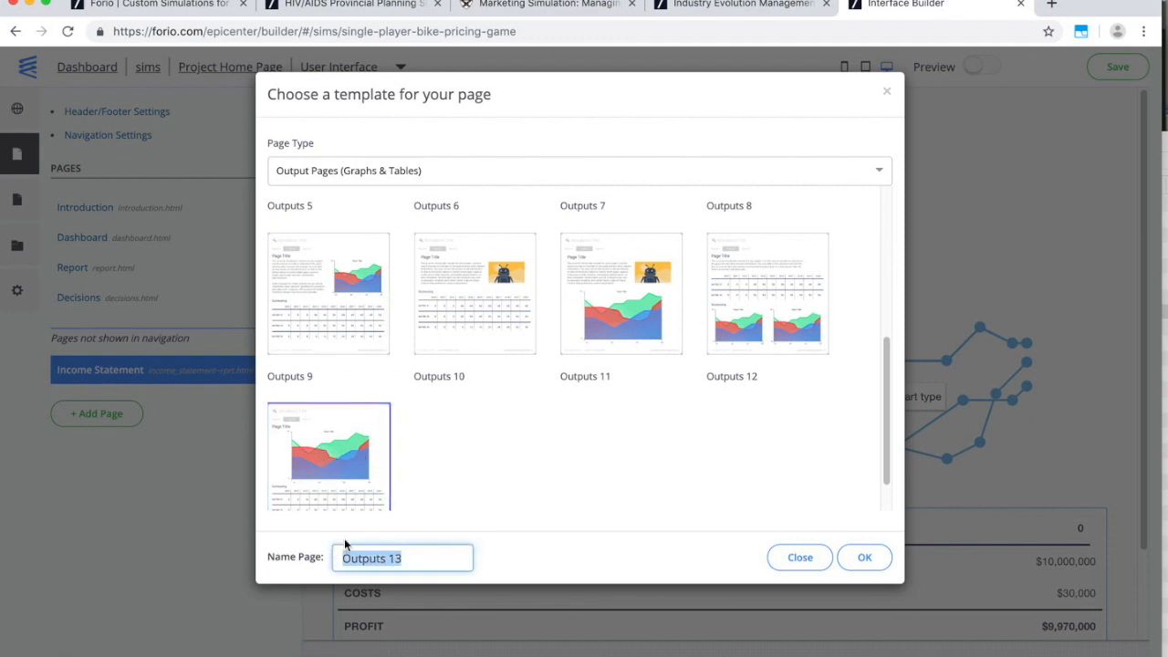
{"action": "type", "text": "Prices"}
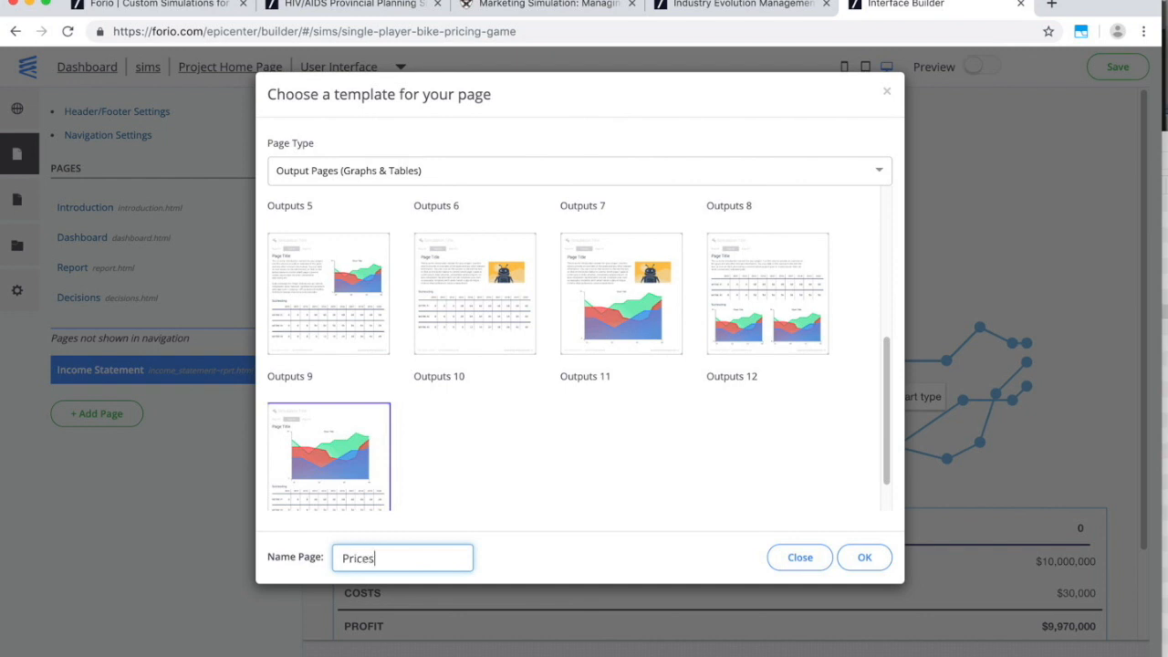
{"action": "left_click", "coordinate": [862, 557]}
{"action": "left_click", "coordinate": [605, 378]}
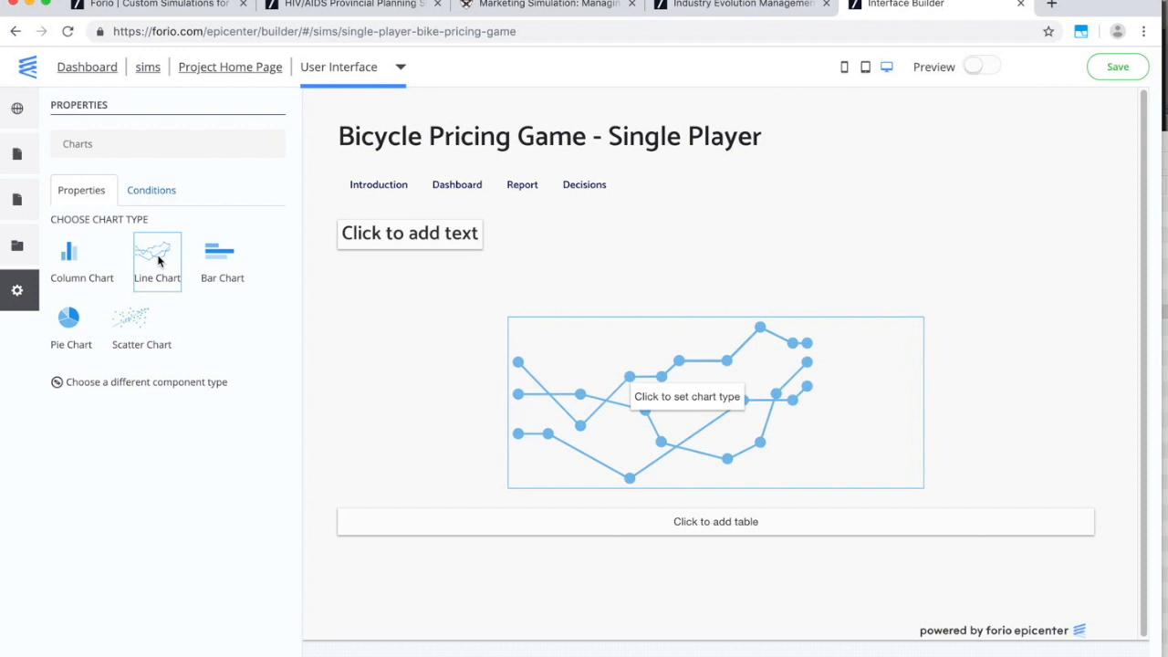
Make the chart a line chart titled Prices plotting Price[P1] and Price[P2].
{"action": "left_click", "coordinate": [158, 261]}
{"action": "left_click", "coordinate": [141, 248]}
{"action": "double_click", "coordinate": [140, 247]}
{"action": "type", "text": "Prices"}
{"action": "left_click", "coordinate": [131, 307]}
{"action": "left_click", "coordinate": [115, 370]}
{"action": "type", "text": "pri"}
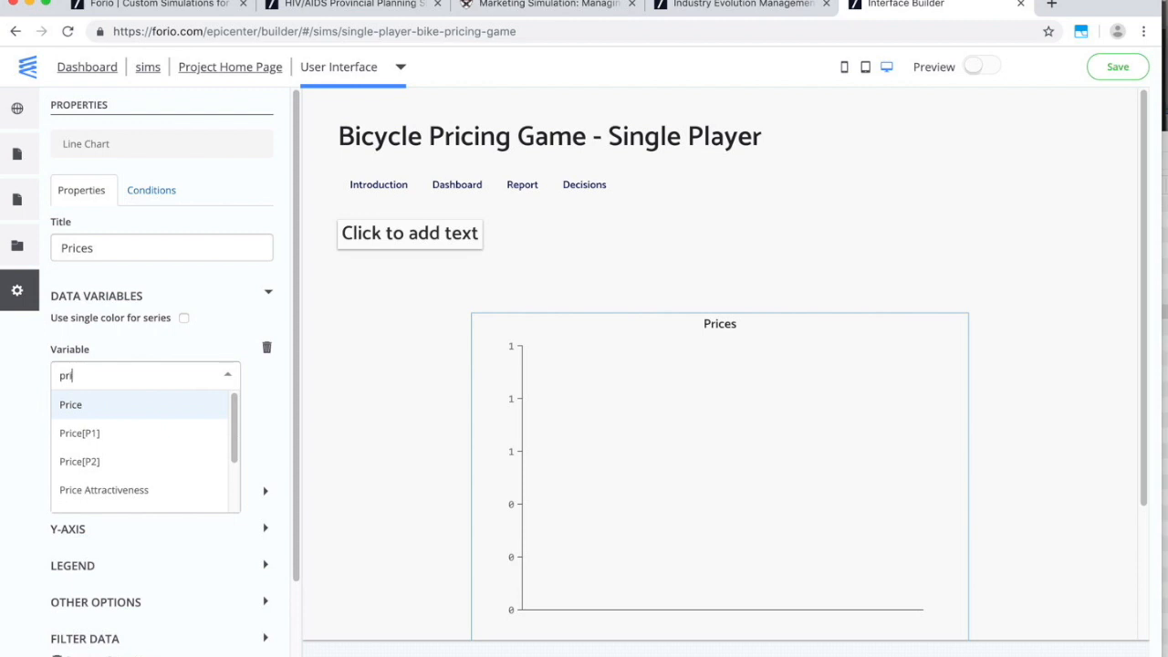
{"action": "left_click", "coordinate": [102, 431]}
{"action": "left_click", "coordinate": [101, 503]}
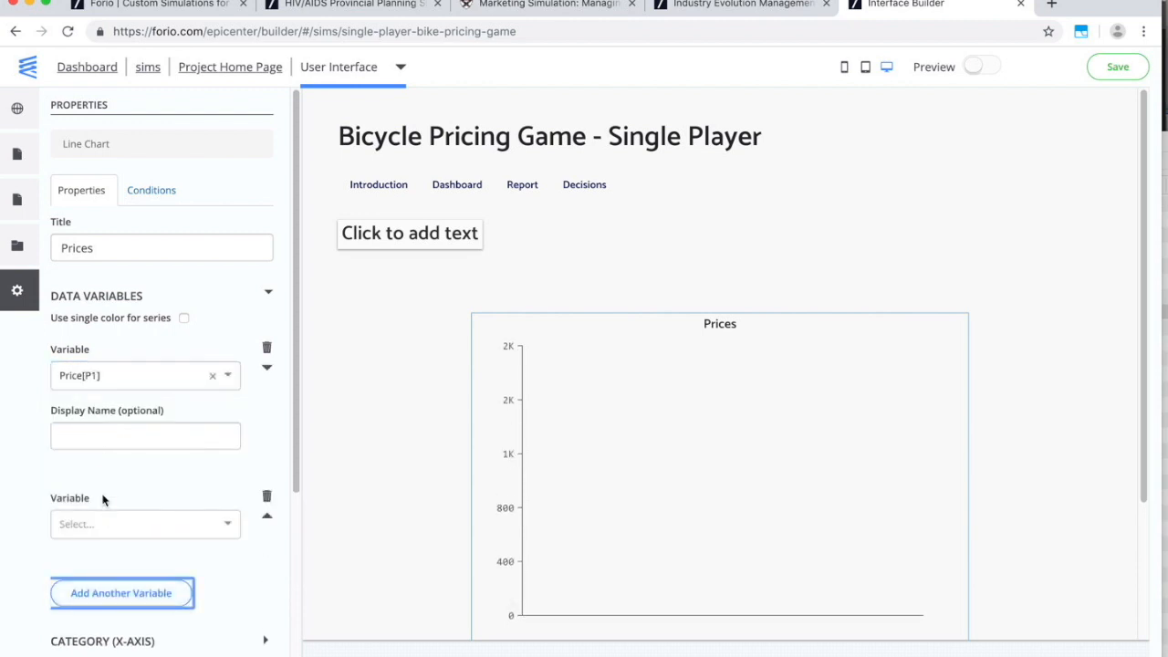
{"action": "left_click", "coordinate": [97, 524]}
{"action": "type", "text": "Pric"}
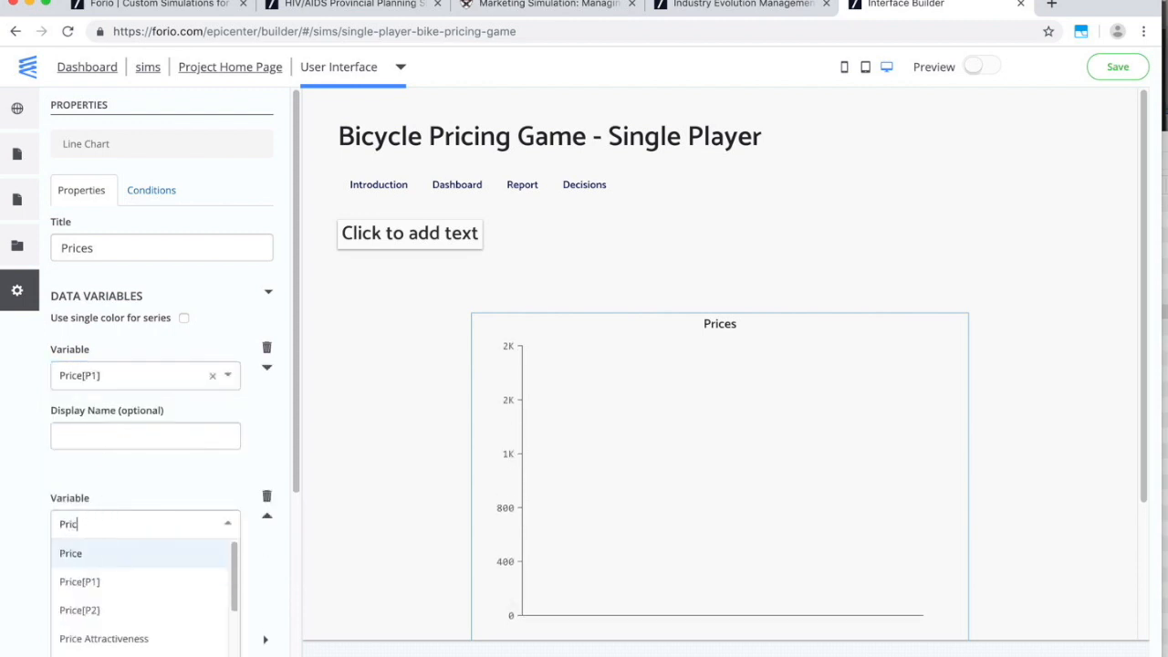
{"action": "left_click", "coordinate": [91, 609]}
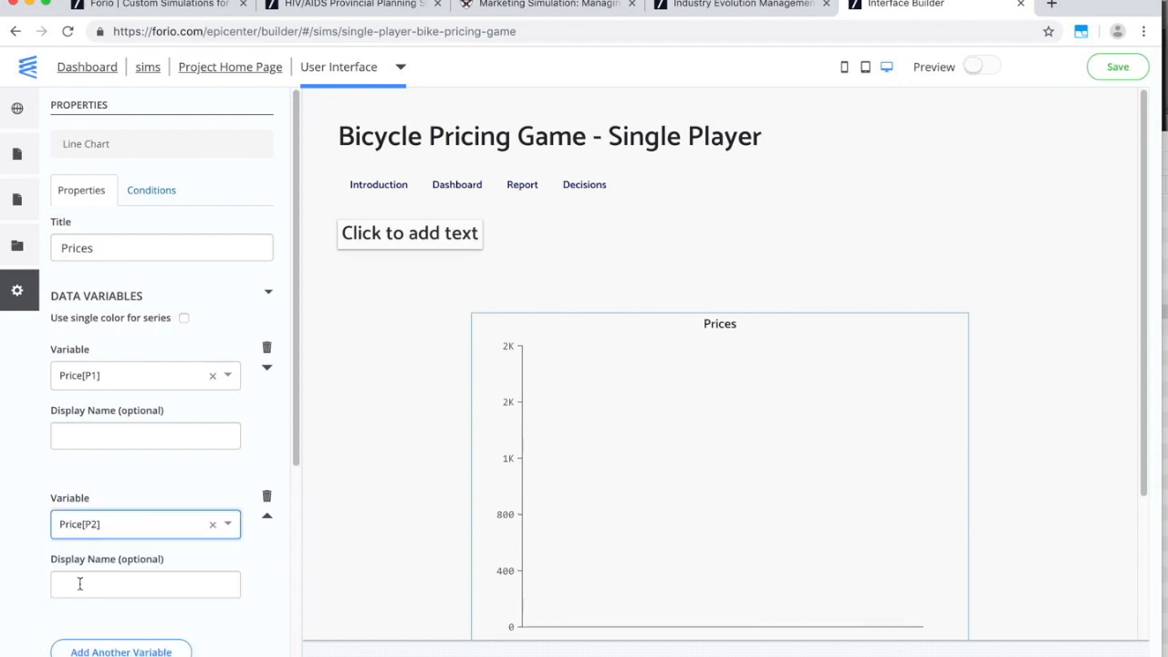
Enable markers on the chart and format the y-axis as $#,##0.
{"action": "scroll", "coordinate": [82, 582], "scroll_direction": "down", "scroll_amount": 4}
{"action": "left_click", "coordinate": [110, 502]}
{"action": "left_click", "coordinate": [136, 522]}
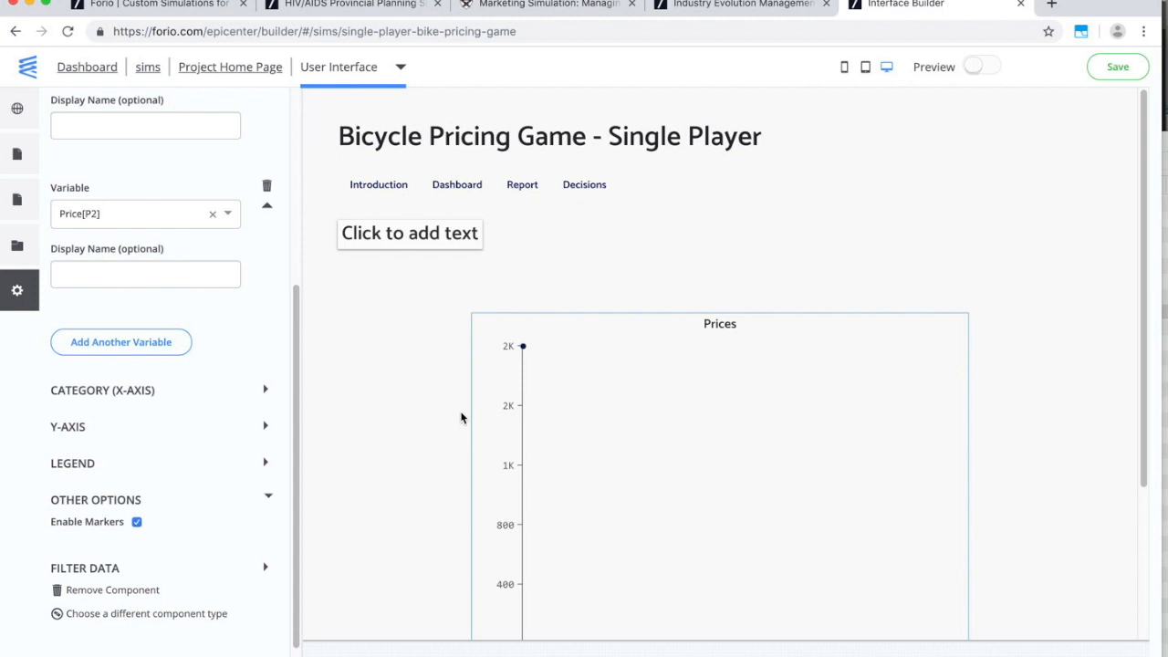
{"action": "scroll", "coordinate": [539, 450], "scroll_direction": "down", "scroll_amount": 2}
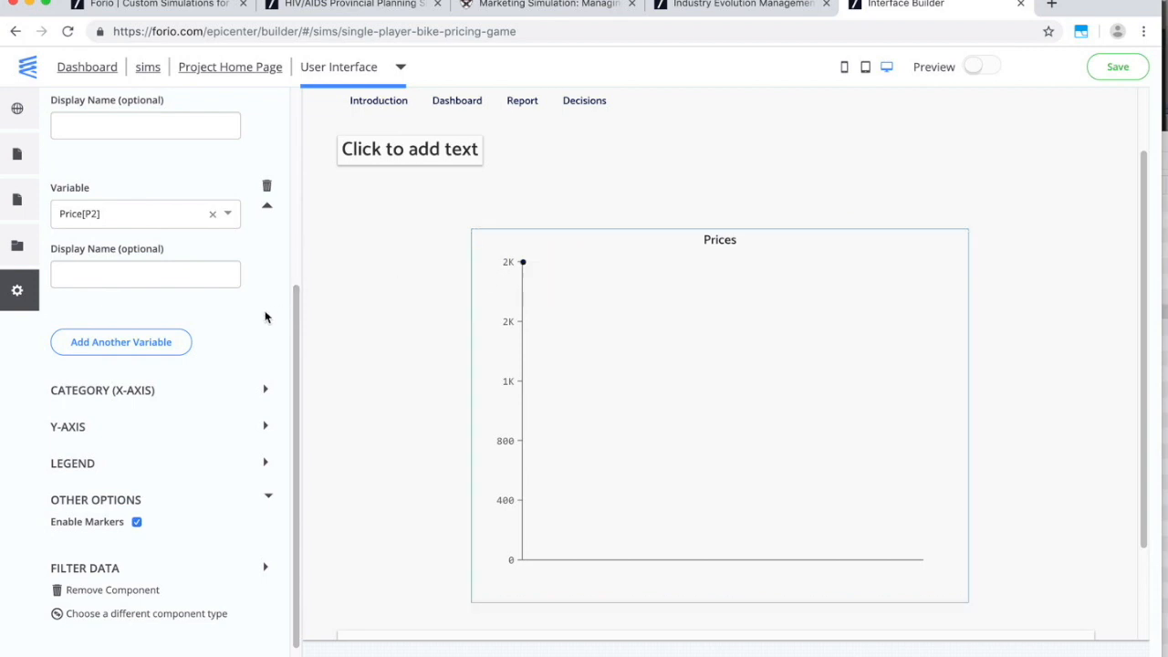
{"action": "scroll", "coordinate": [266, 319], "scroll_direction": "up", "scroll_amount": 1}
{"action": "left_click", "coordinate": [80, 460]}
{"action": "scroll", "coordinate": [124, 479], "scroll_direction": "down", "scroll_amount": 4}
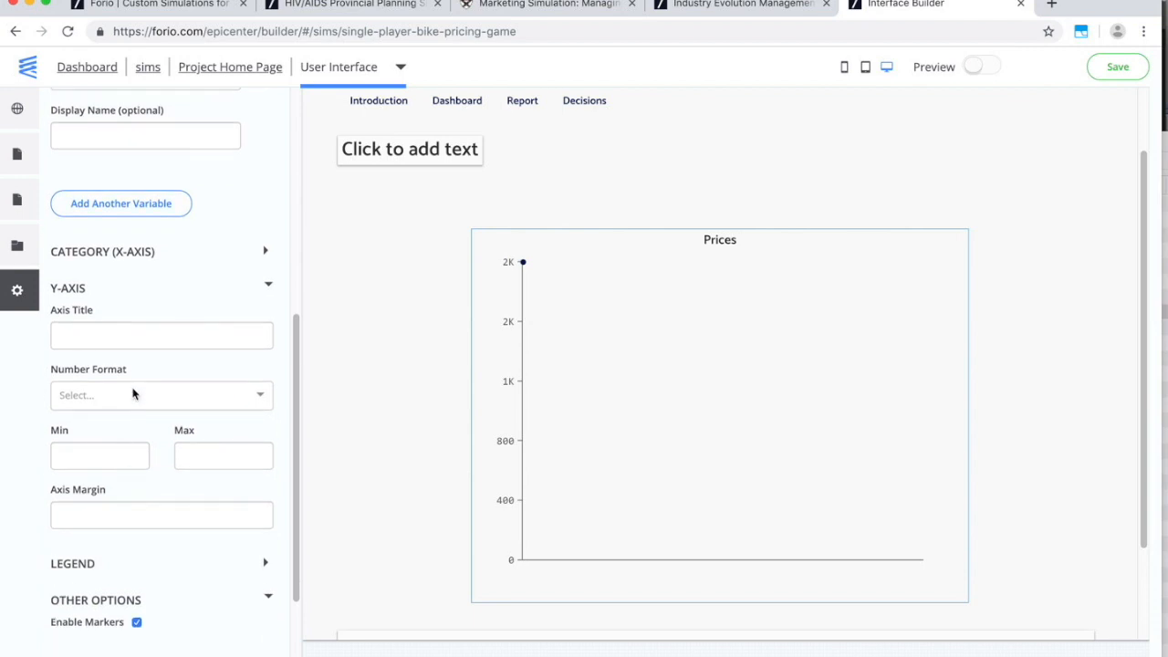
{"action": "left_click", "coordinate": [141, 398]}
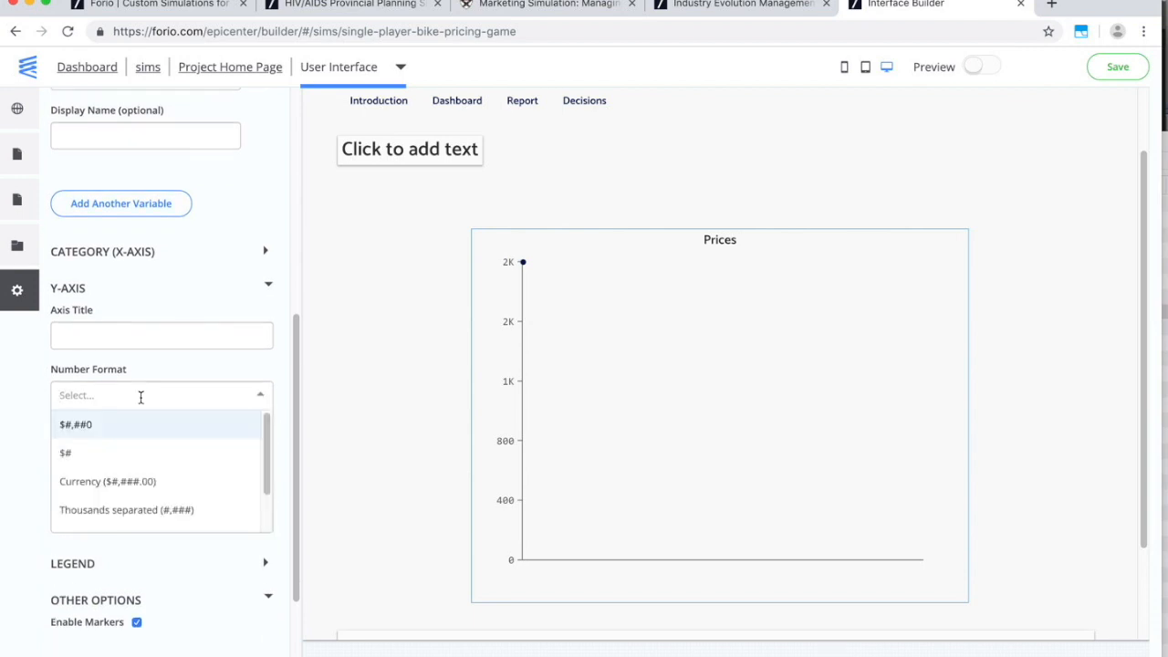
{"action": "left_click", "coordinate": [88, 426]}
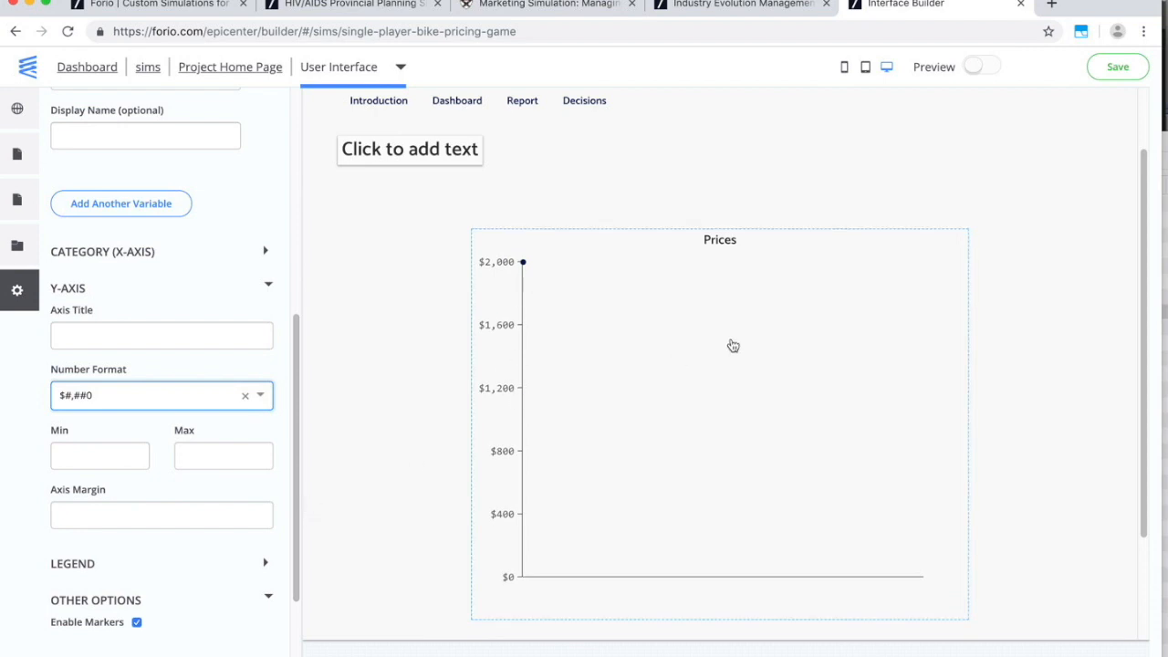
{"action": "scroll", "coordinate": [721, 352], "scroll_direction": "up", "scroll_amount": 2}
On the Decisions page, turn the first decision slot into a text input labelled Price.
{"action": "left_click", "coordinate": [589, 186]}
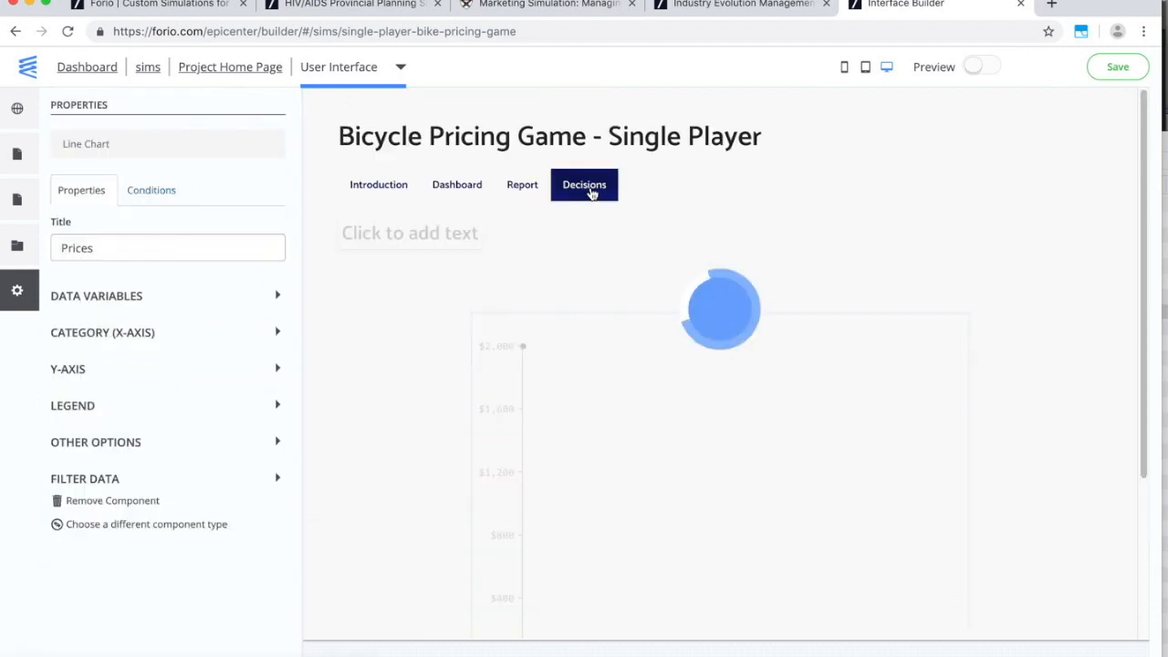
{"action": "left_click", "coordinate": [418, 443]}
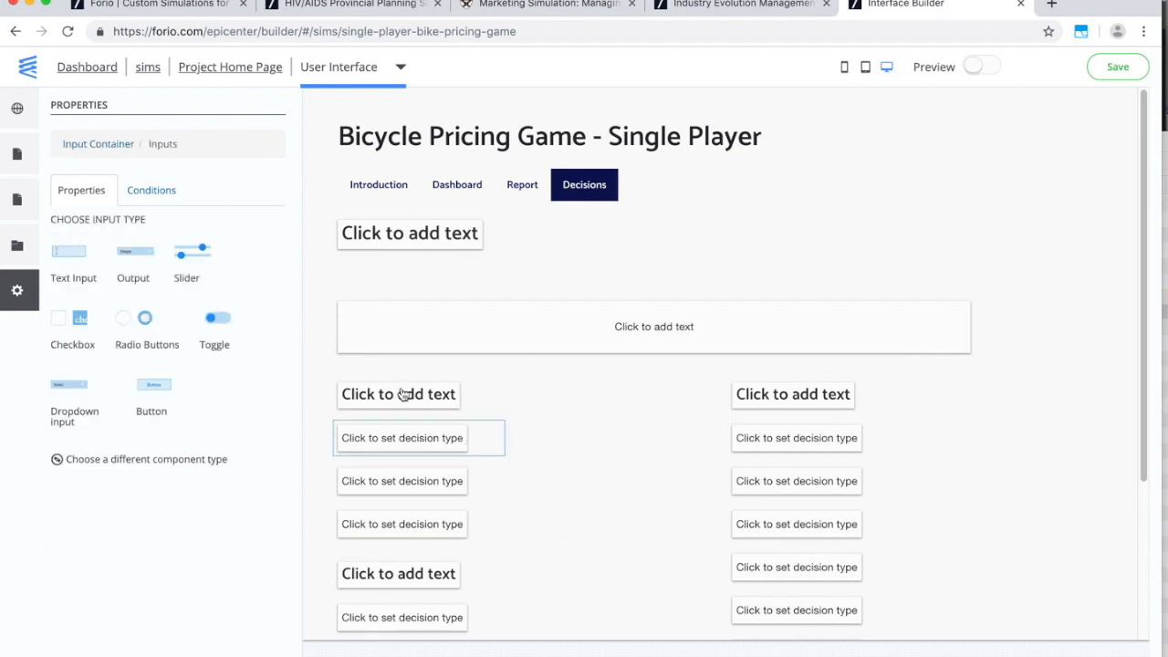
{"action": "left_click", "coordinate": [77, 258]}
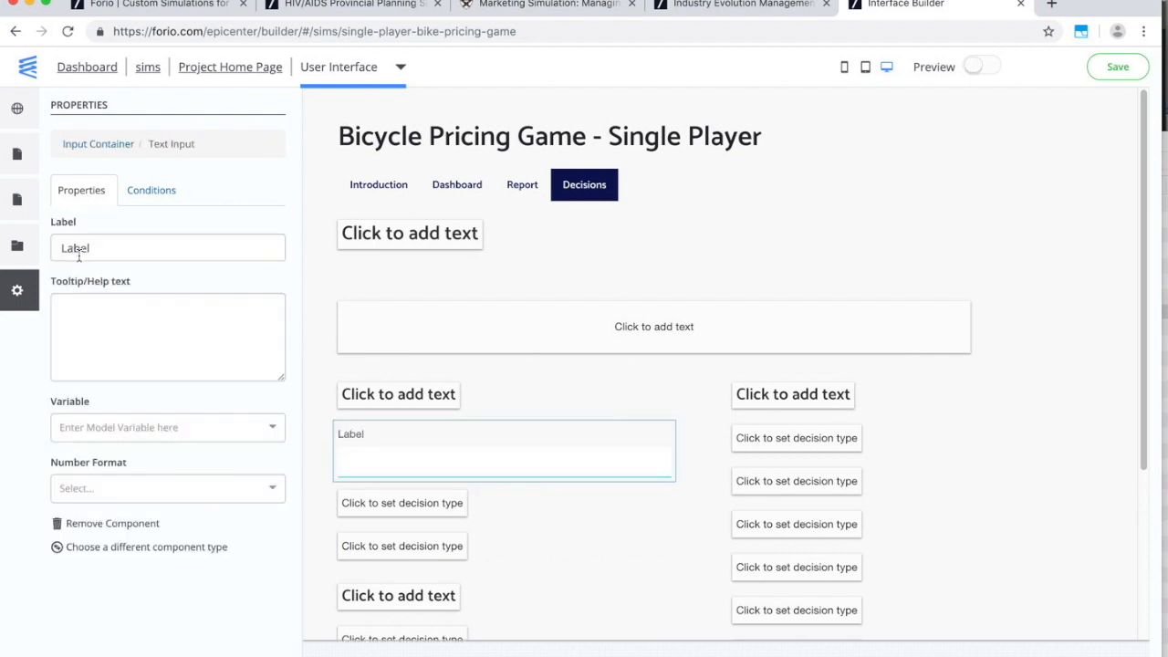
{"action": "left_click", "coordinate": [82, 247]}
{"action": "double_click", "coordinate": [81, 247]}
{"action": "type", "text": "Price"}
Link the Price input to Price[P1] and give it Currency number format.
{"action": "left_click", "coordinate": [122, 427]}
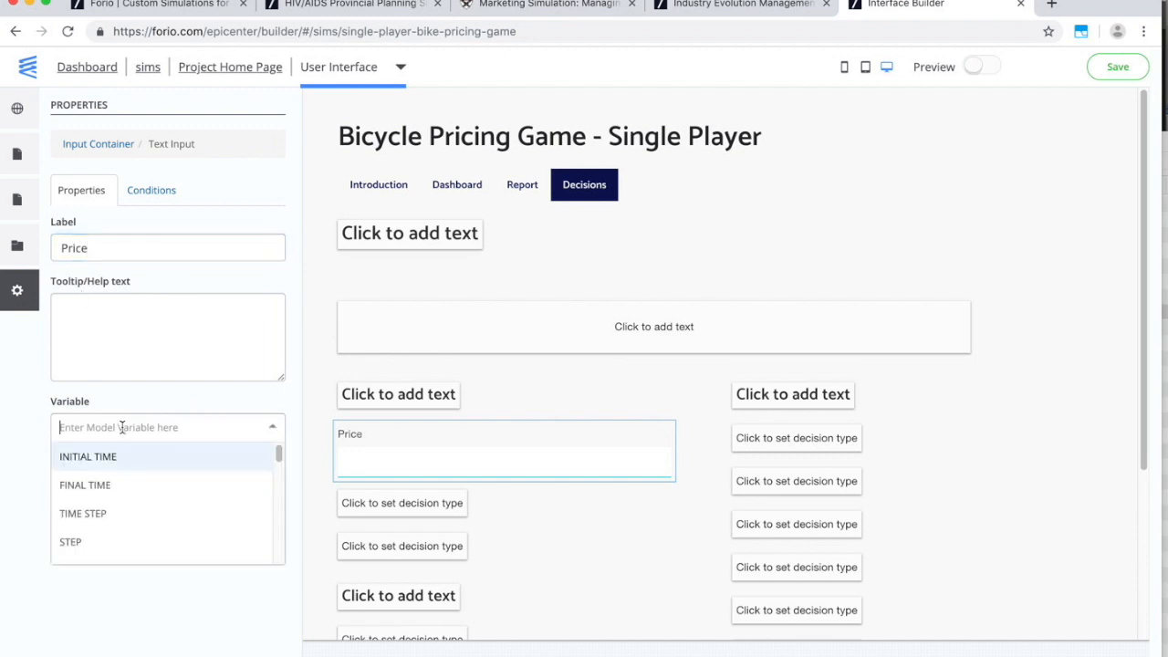
{"action": "type", "text": "pri"}
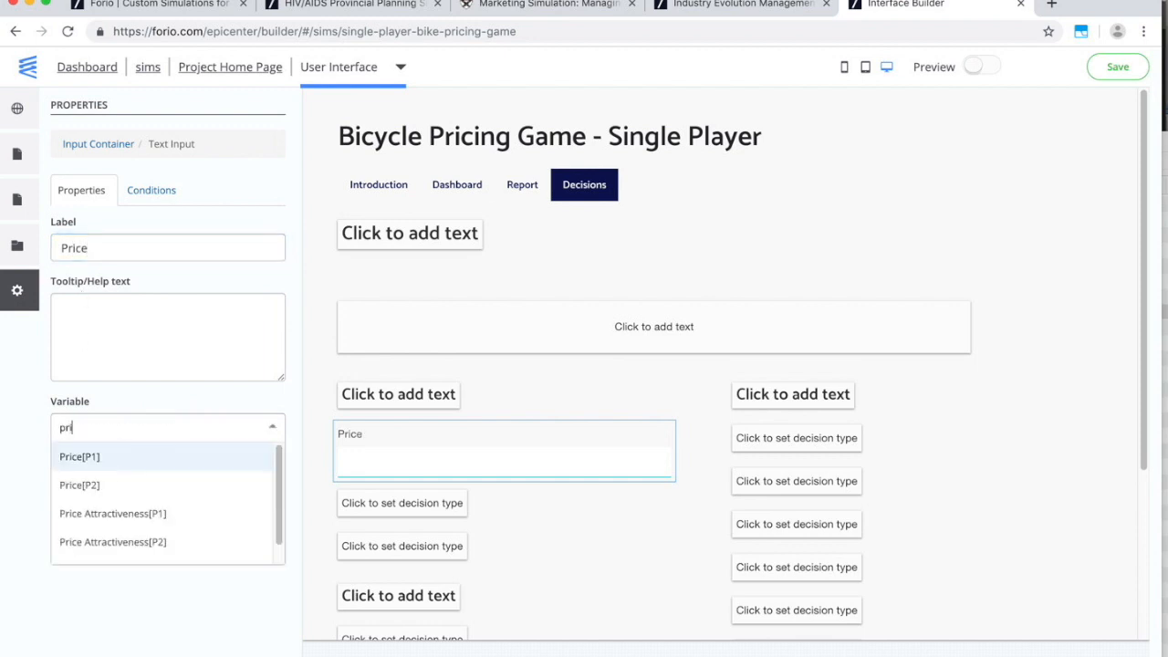
{"action": "left_click", "coordinate": [119, 461]}
{"action": "left_click", "coordinate": [124, 486]}
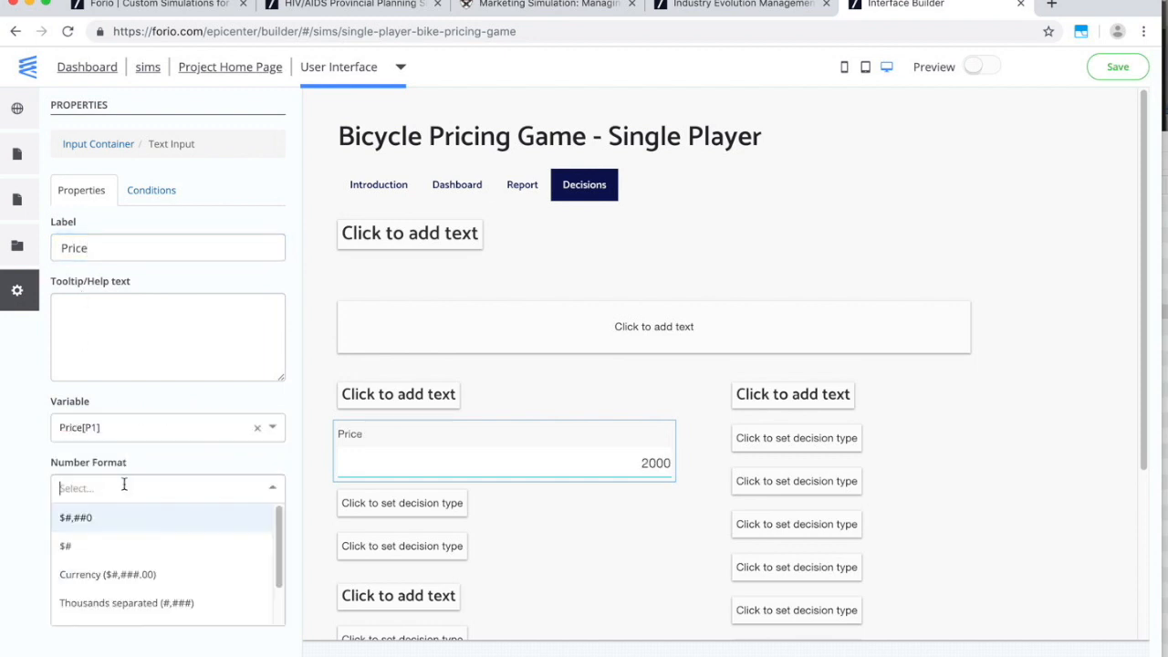
{"action": "left_click", "coordinate": [123, 574]}
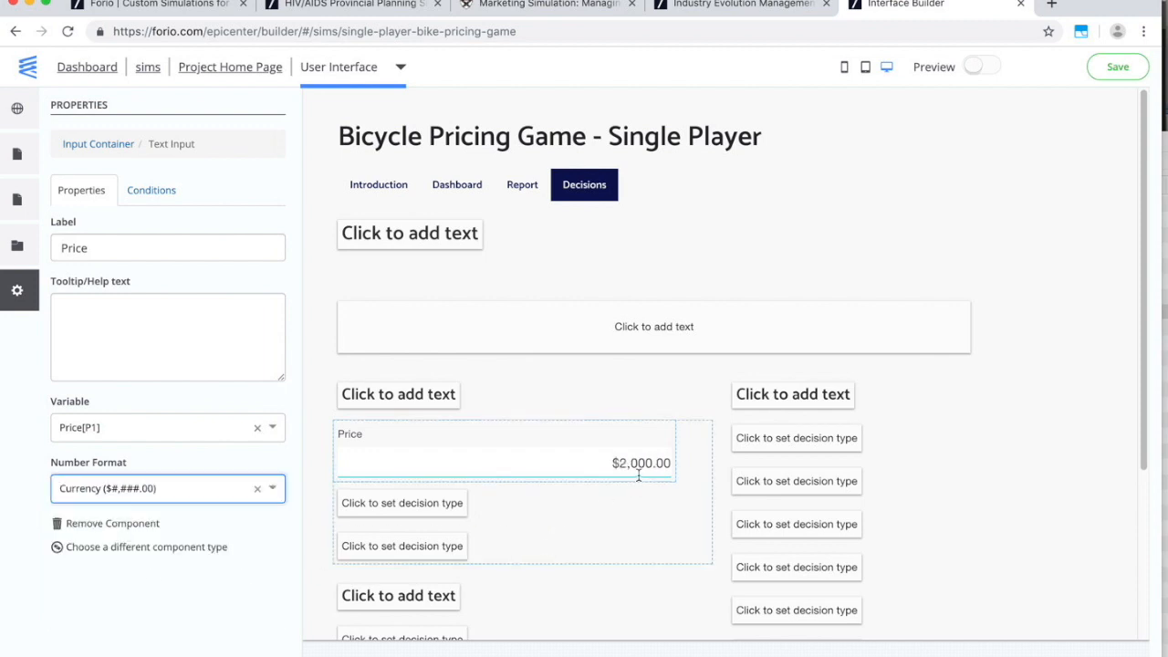
{"action": "scroll", "coordinate": [611, 524], "scroll_direction": "down", "scroll_amount": 5}
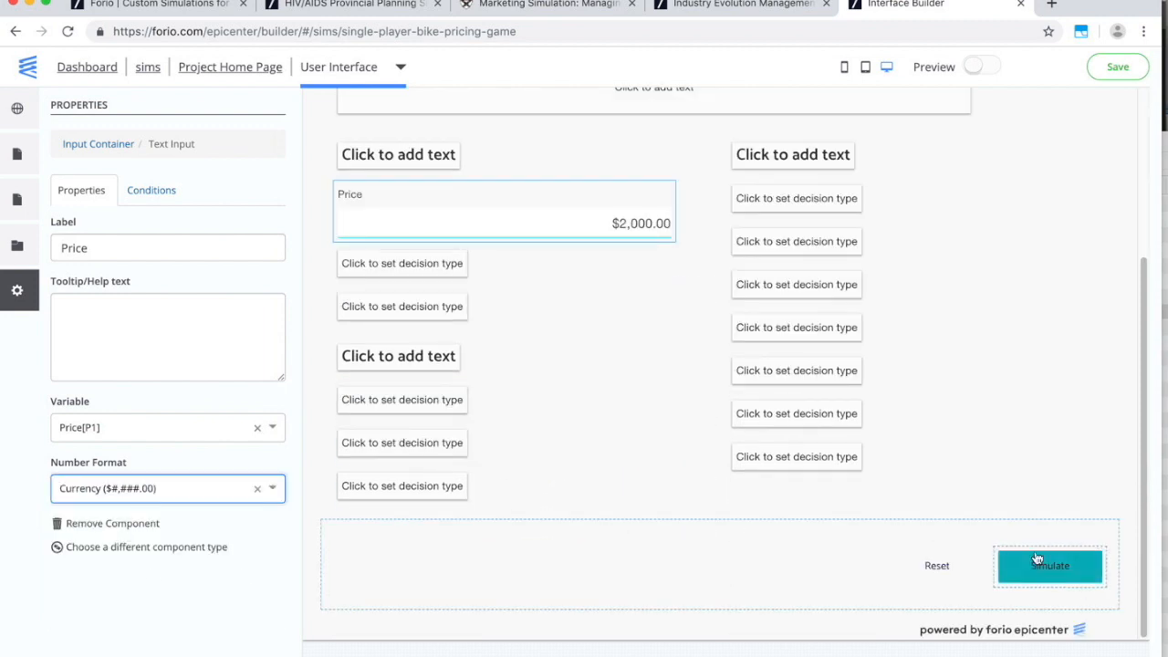
{"action": "scroll", "coordinate": [1012, 441], "scroll_direction": "up", "scroll_amount": 5}
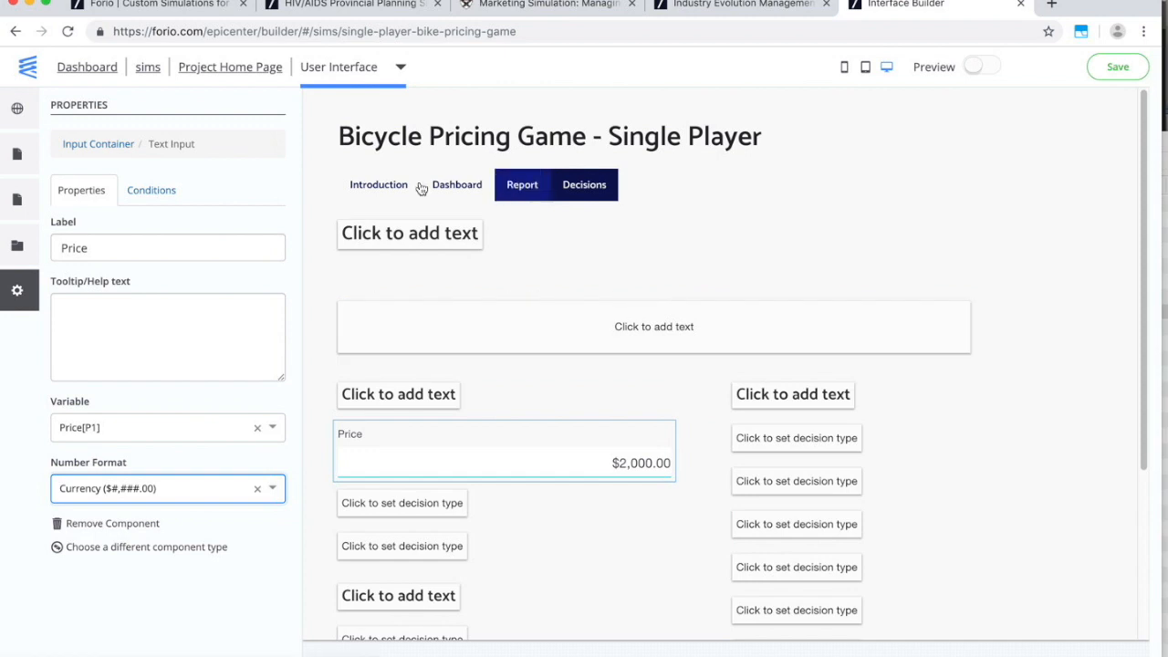
{"action": "left_click", "coordinate": [13, 154]}
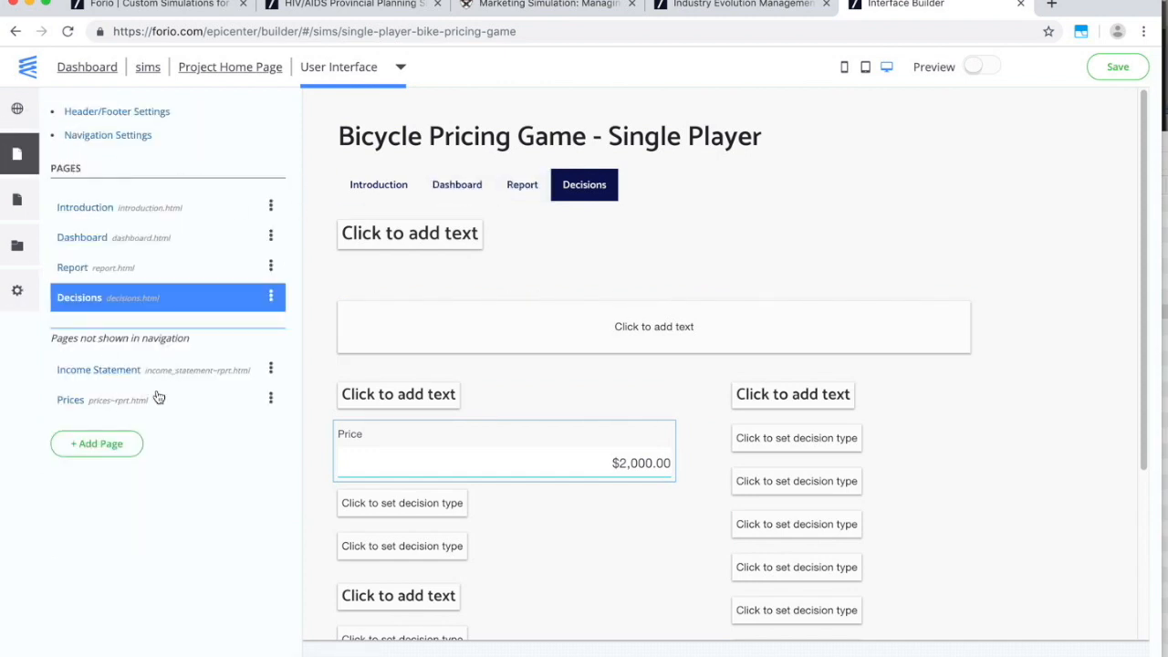
Remove the Report entry from the site navigation.
{"action": "left_click", "coordinate": [515, 187]}
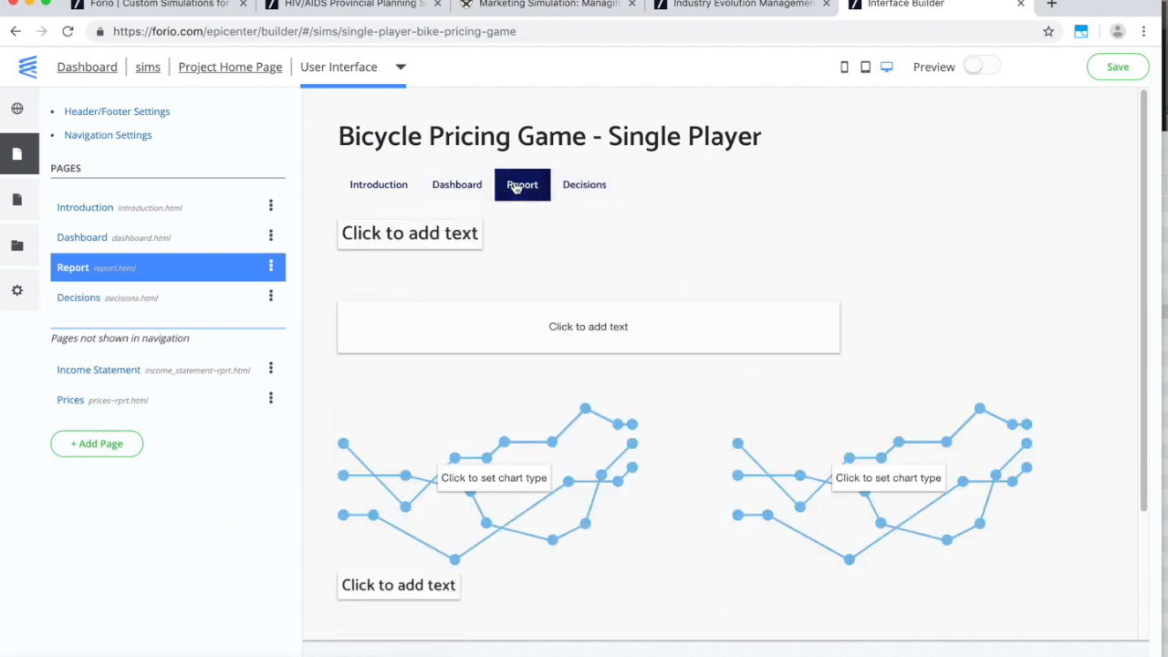
{"action": "left_click", "coordinate": [467, 187]}
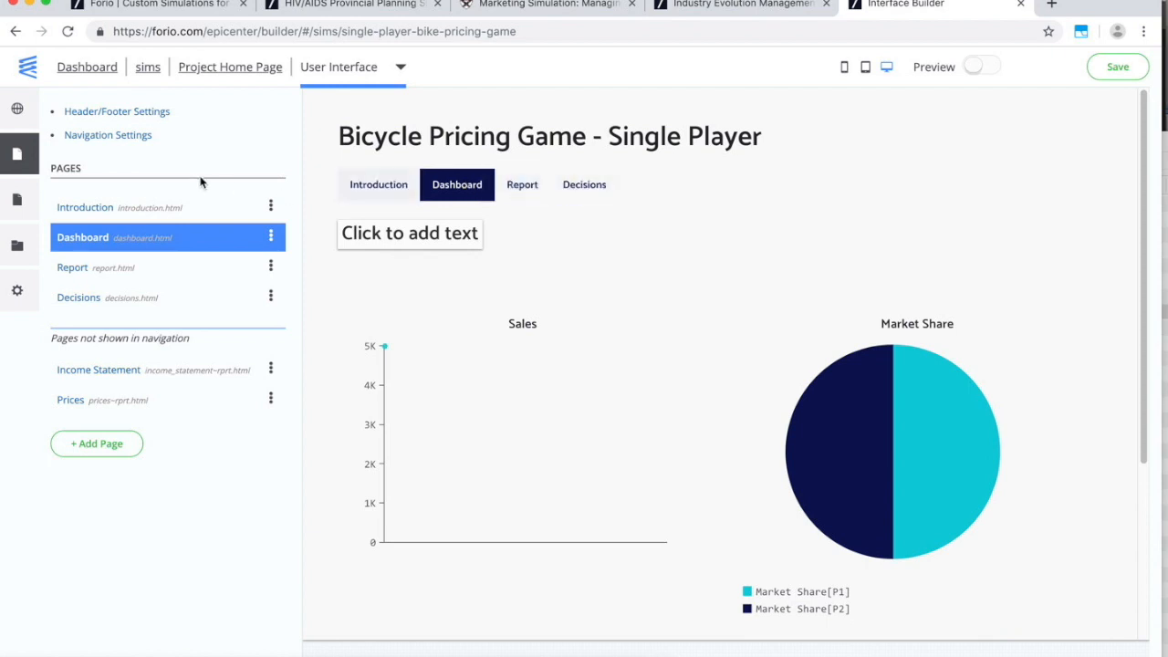
{"action": "left_click", "coordinate": [99, 137]}
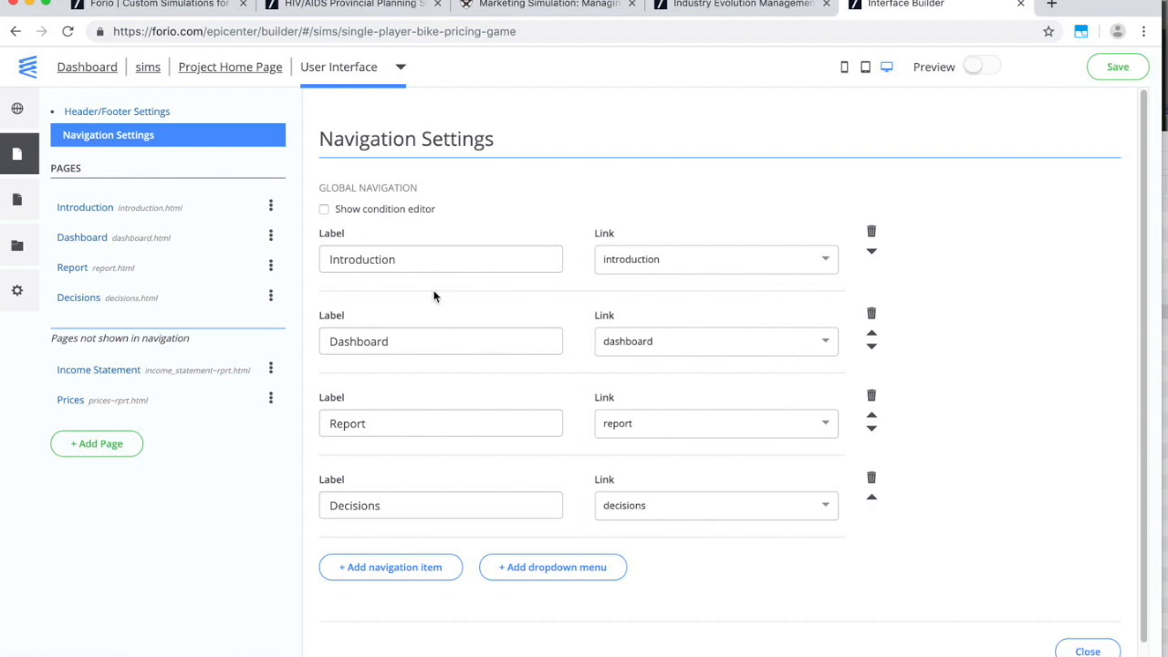
{"action": "left_click", "coordinate": [874, 401]}
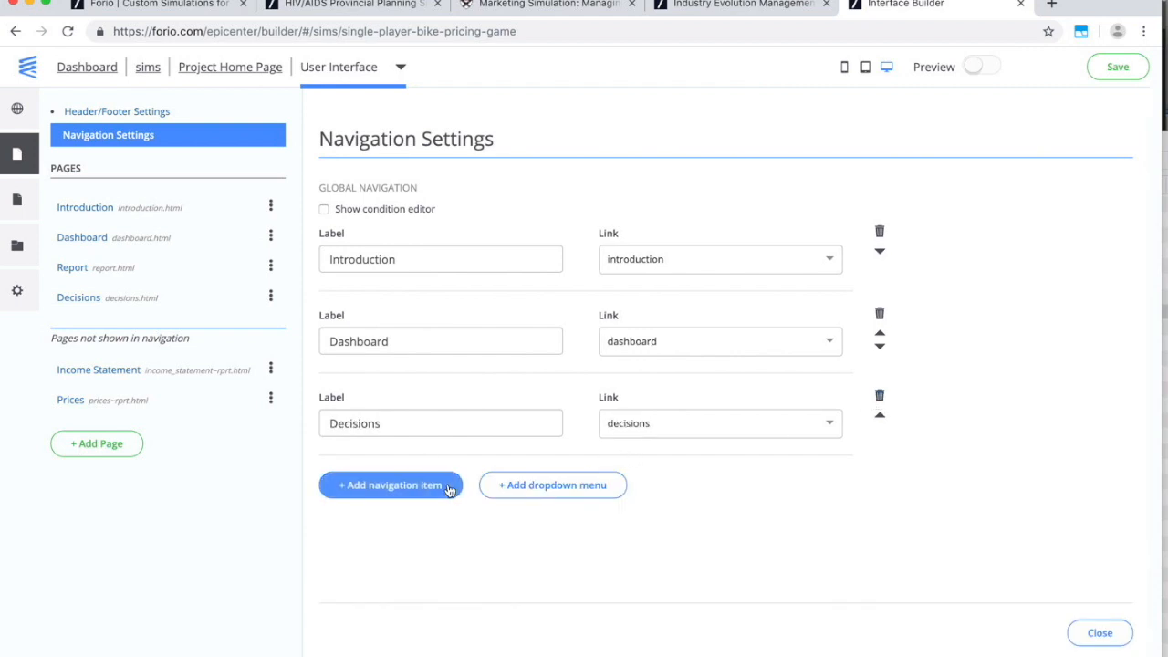
Add a Reports dropdown with an Income Statement item linked to the income statement page.
{"action": "left_click", "coordinate": [525, 494]}
{"action": "left_click_drag", "start_coordinate": [432, 355], "coordinate": [341, 345]}
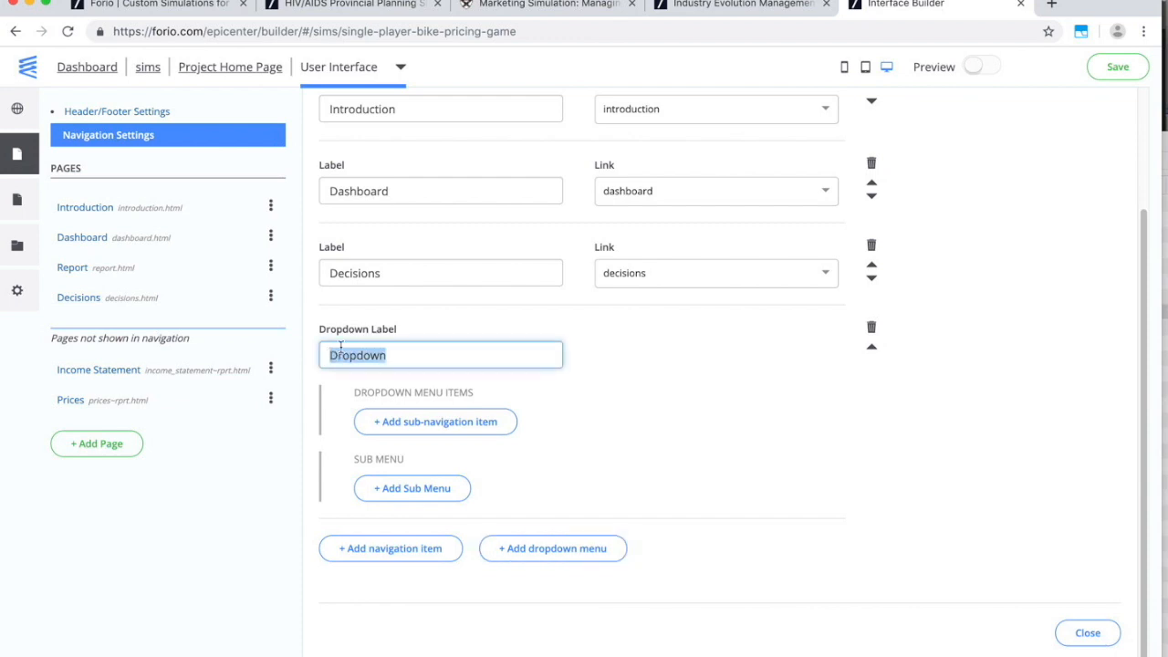
{"action": "type", "text": "Reports"}
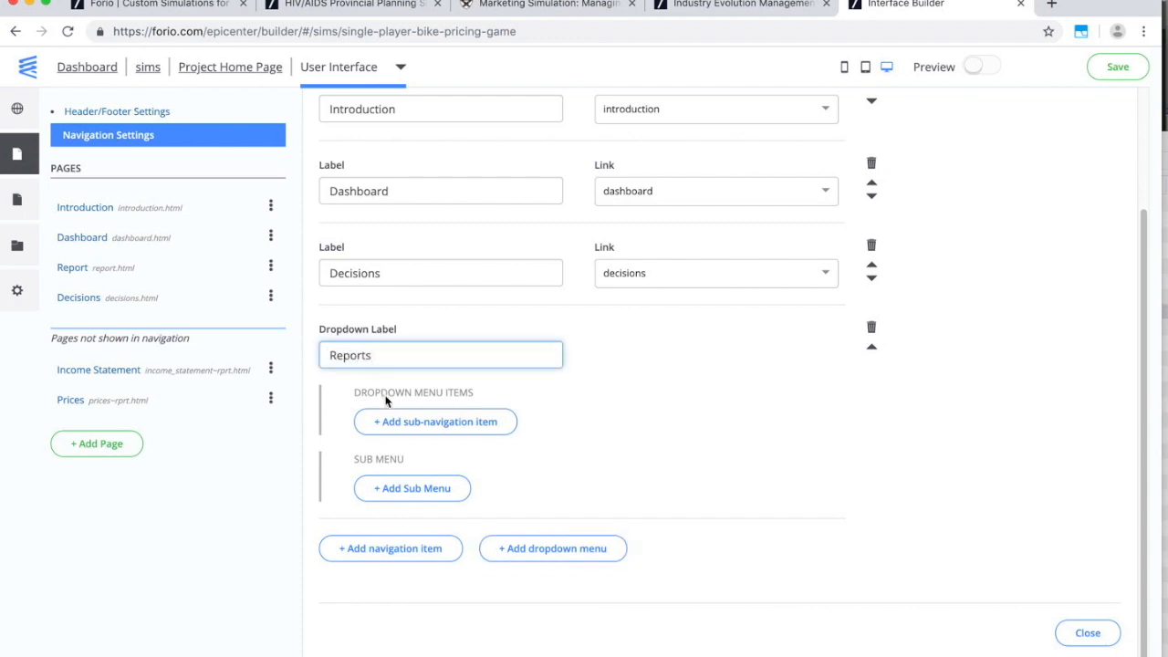
{"action": "left_click", "coordinate": [442, 422]}
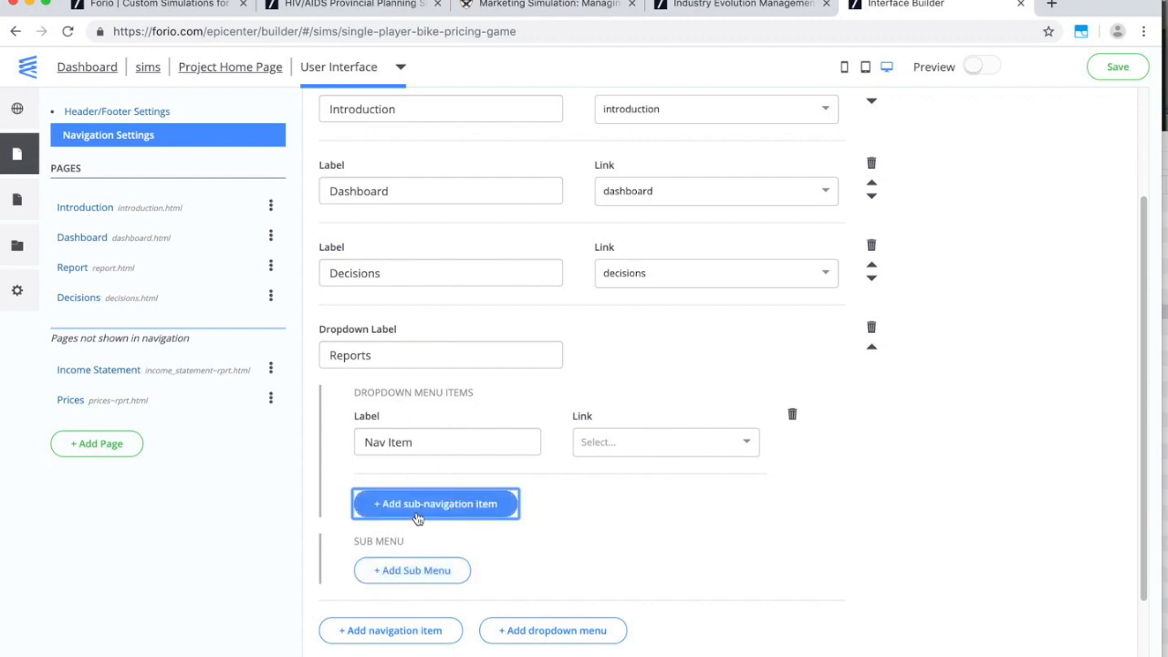
{"action": "left_click_drag", "start_coordinate": [417, 448], "coordinate": [362, 443]}
{"action": "key", "text": "BackSpace"}
{"action": "type", "text": "Income Statement"}
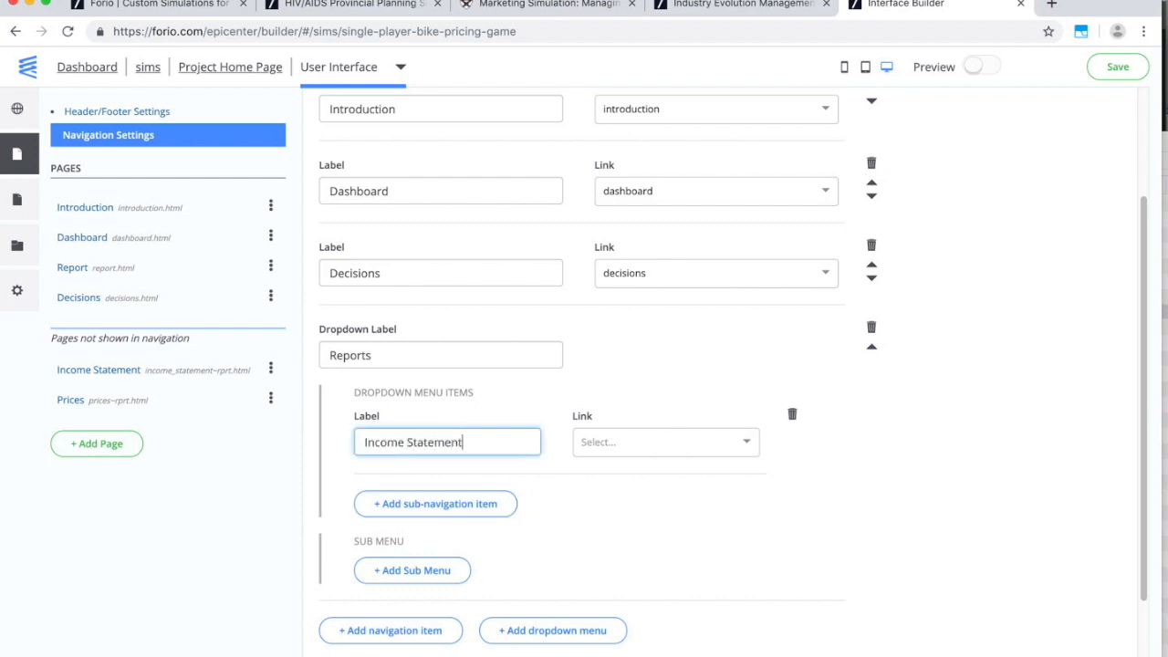
{"action": "left_click", "coordinate": [625, 443]}
{"action": "scroll", "coordinate": [628, 534], "scroll_direction": "down", "scroll_amount": 2}
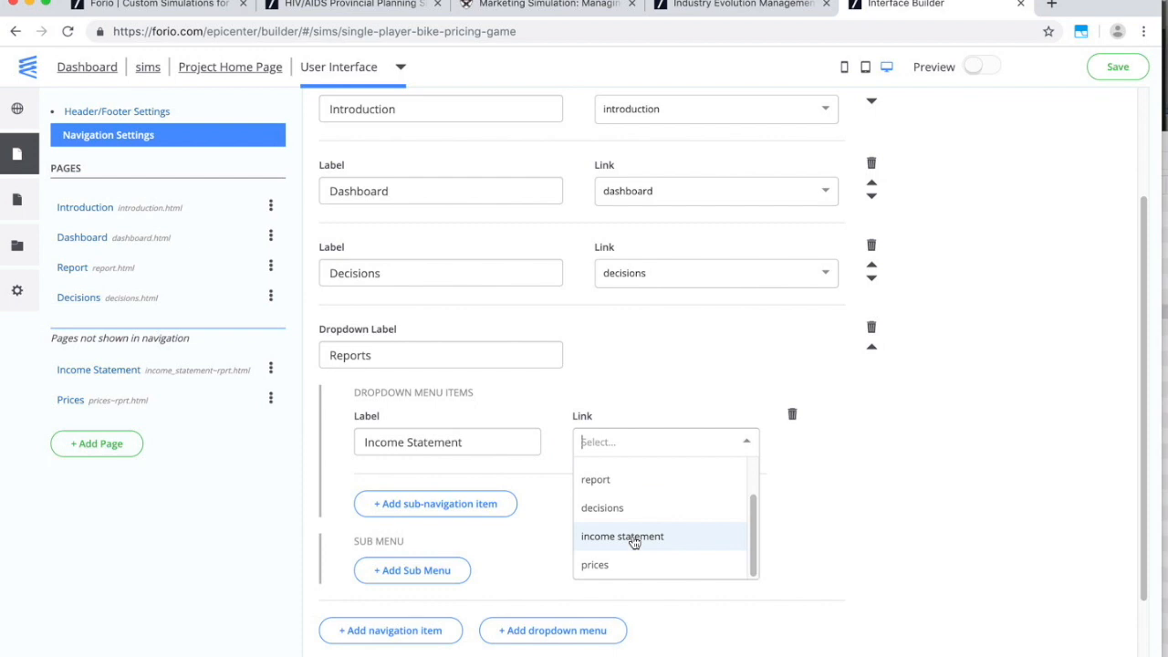
{"action": "left_click", "coordinate": [630, 540]}
Add a Pricing Report item linked to the Prices page and move Reports above Decisions.
{"action": "left_click", "coordinate": [435, 504]}
{"action": "left_click_drag", "start_coordinate": [413, 525], "coordinate": [351, 529]}
{"action": "left_click", "coordinate": [361, 526]}
{"action": "type", "text": "Pricing R"}
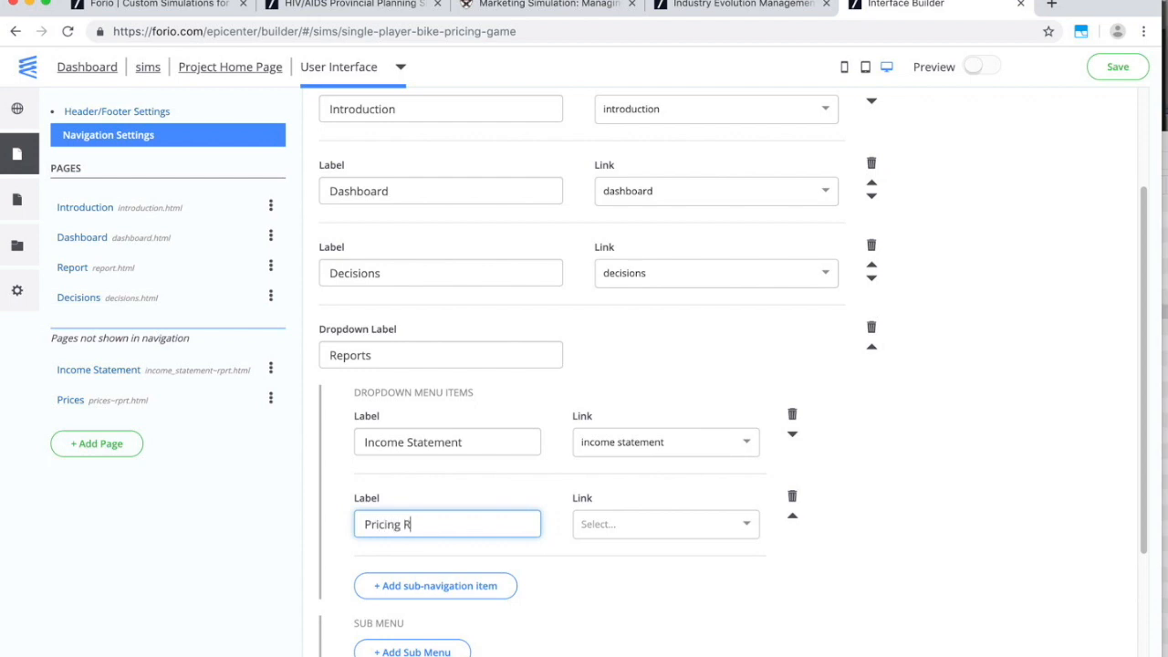
{"action": "type", "text": "eport"}
{"action": "left_click", "coordinate": [694, 534]}
{"action": "scroll", "coordinate": [657, 612], "scroll_direction": "down", "scroll_amount": 2}
{"action": "left_click", "coordinate": [630, 644]}
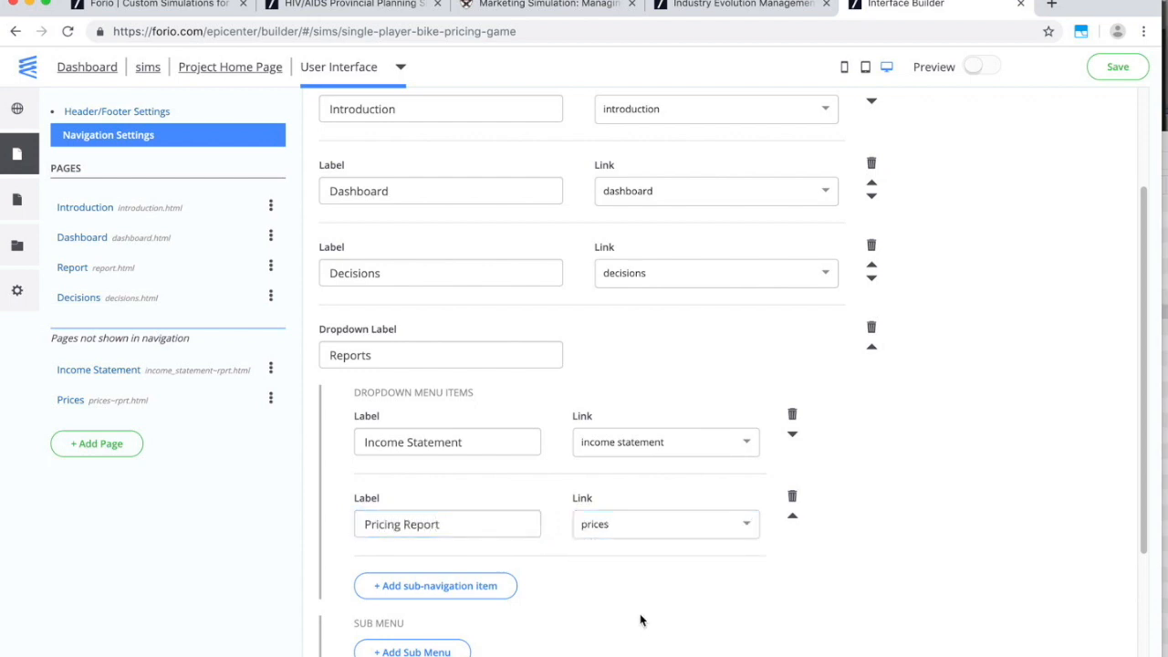
{"action": "scroll", "coordinate": [808, 401], "scroll_direction": "up", "scroll_amount": 3}
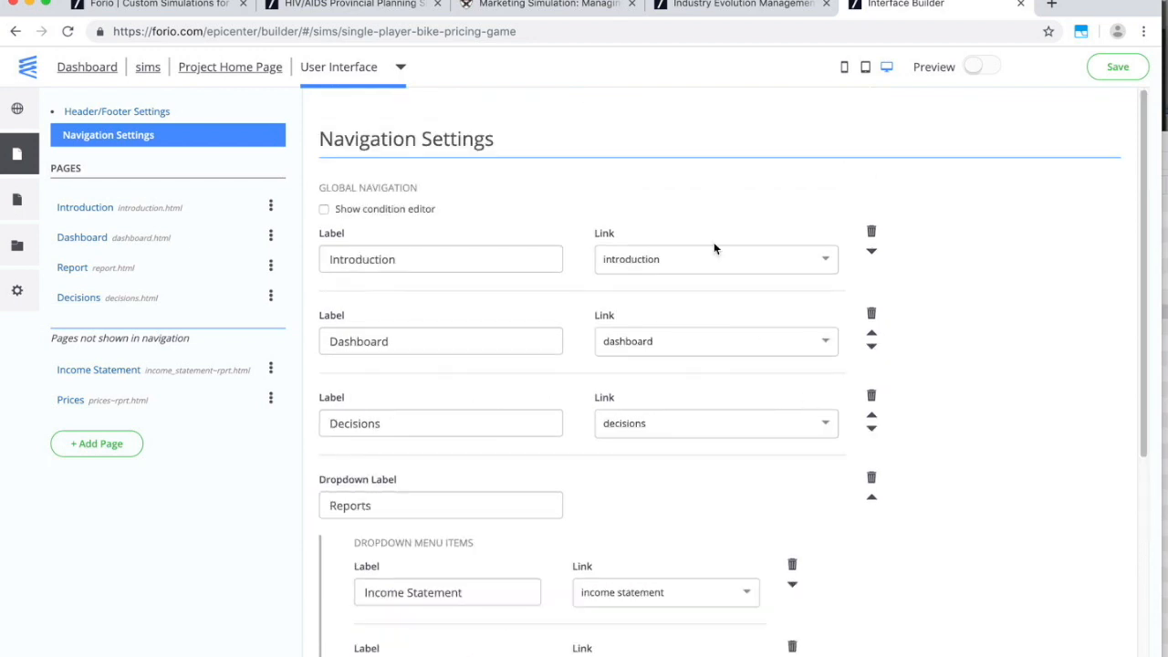
{"action": "left_click", "coordinate": [873, 500]}
Check the Introduction, Dashboard, both Reports pages and Decisions, then save the interface.
{"action": "scroll", "coordinate": [649, 398], "scroll_direction": "down", "scroll_amount": 5}
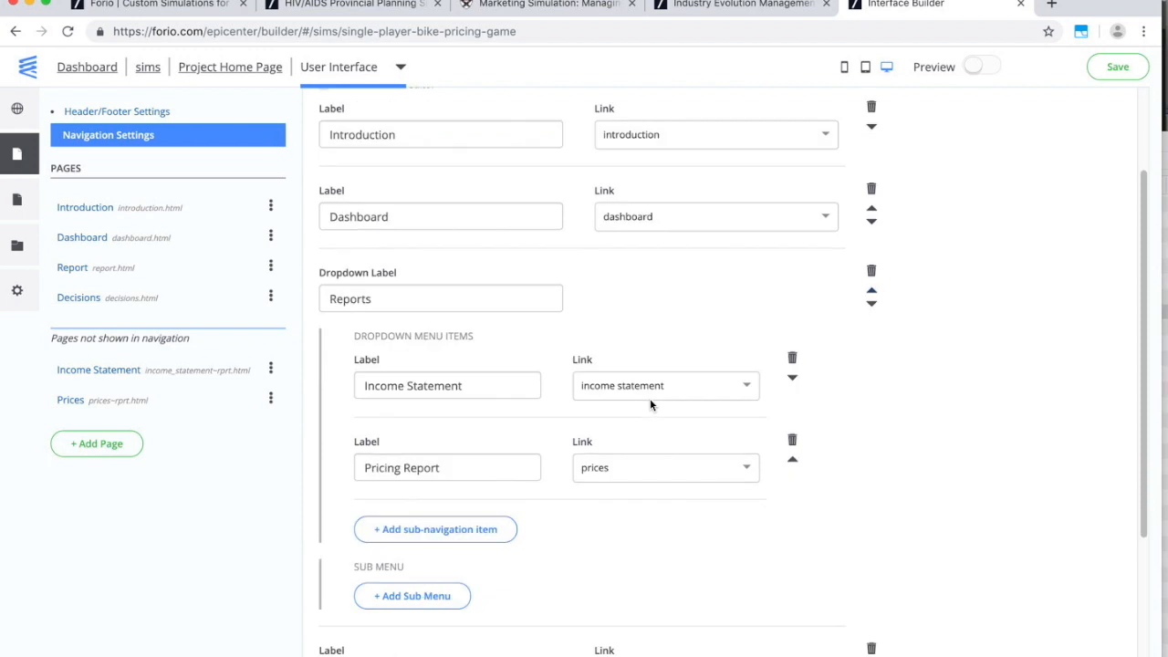
{"action": "scroll", "coordinate": [452, 420], "scroll_direction": "up", "scroll_amount": 3}
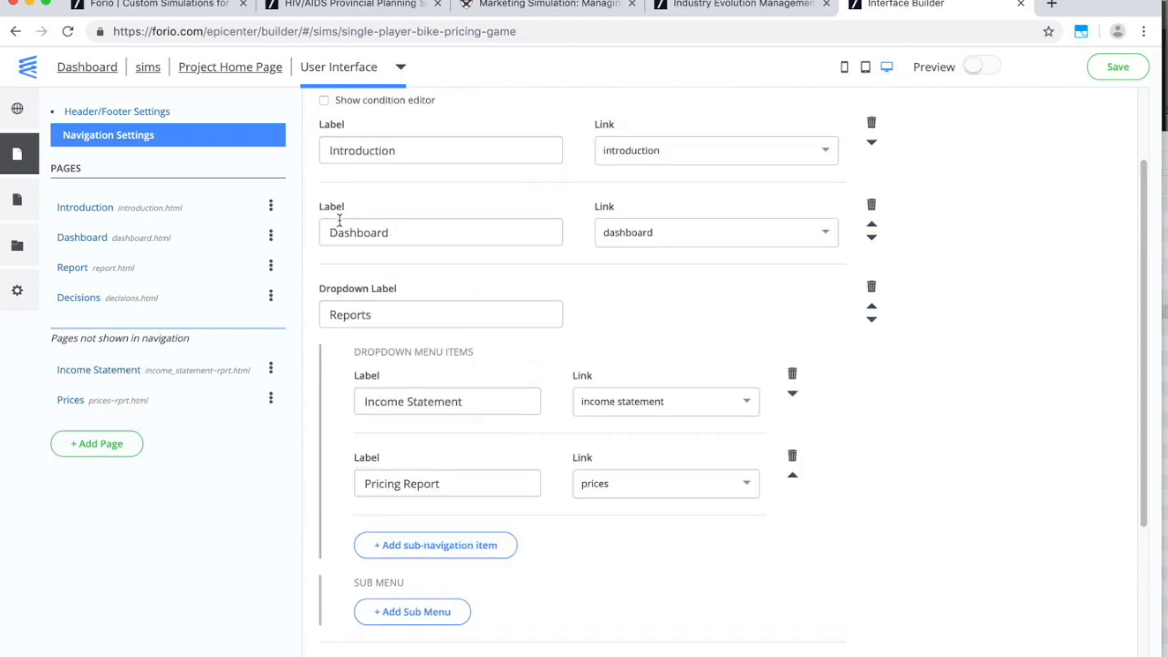
{"action": "left_click", "coordinate": [18, 155]}
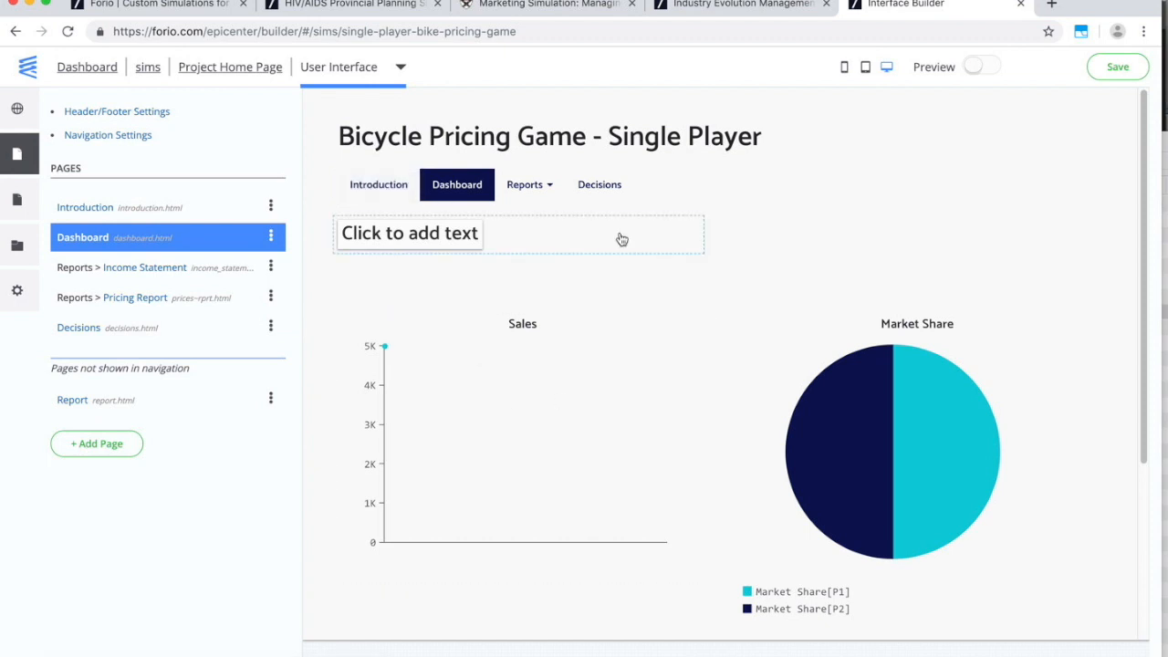
{"action": "left_click", "coordinate": [391, 196]}
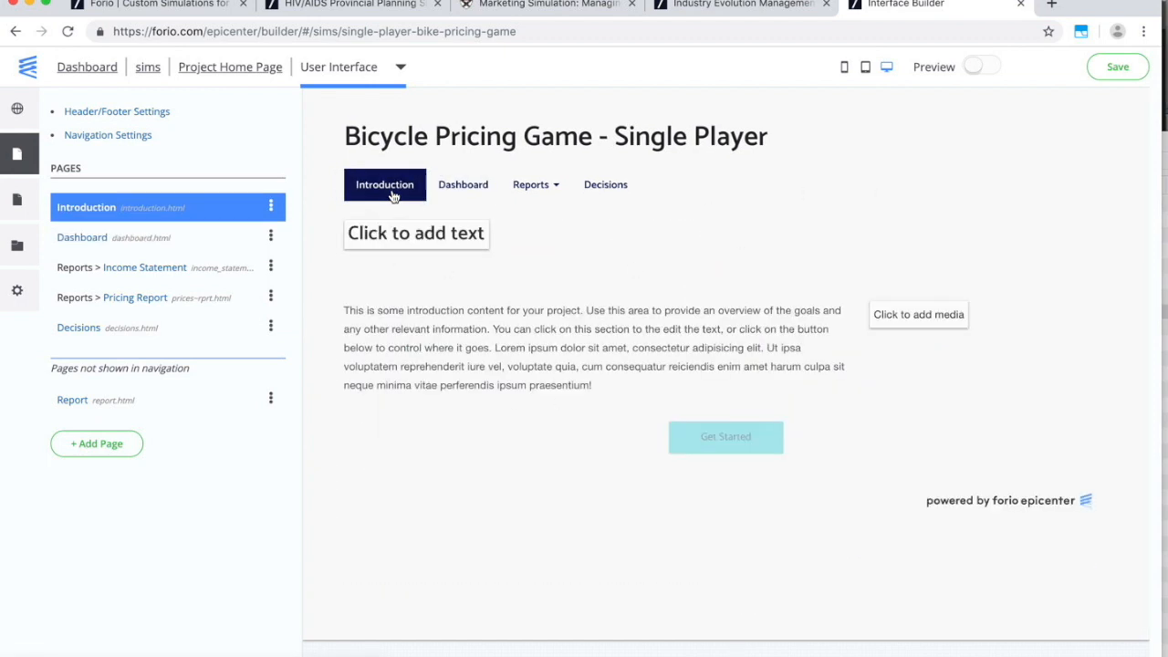
{"action": "left_click", "coordinate": [460, 196]}
{"action": "left_click", "coordinate": [523, 192]}
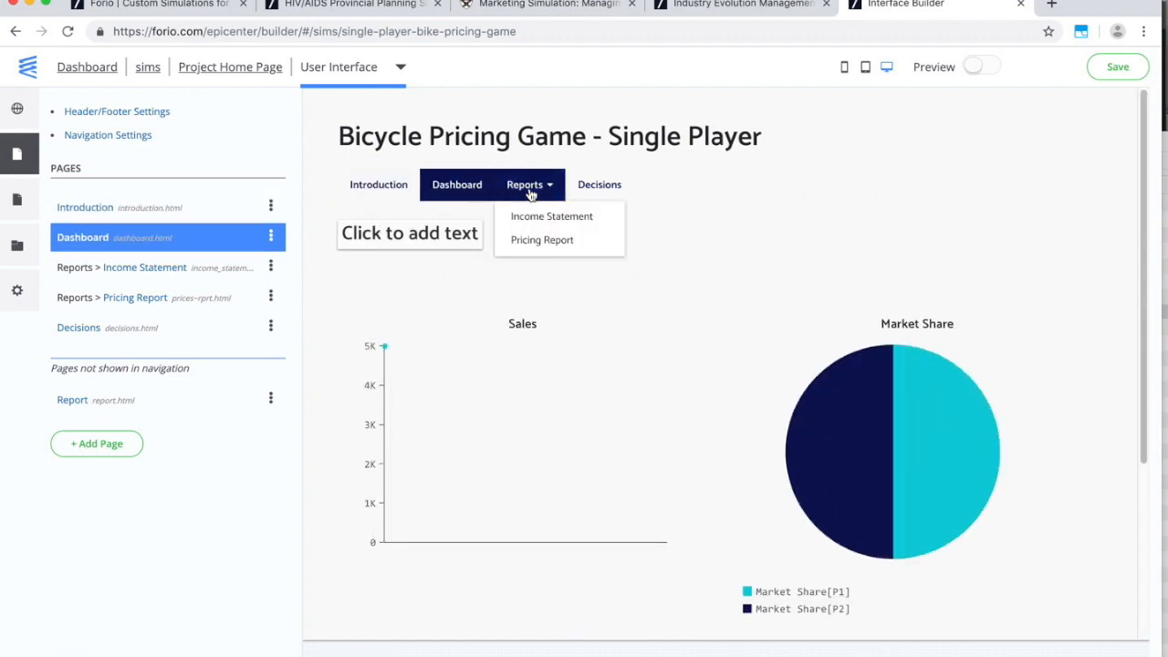
{"action": "left_click", "coordinate": [539, 225]}
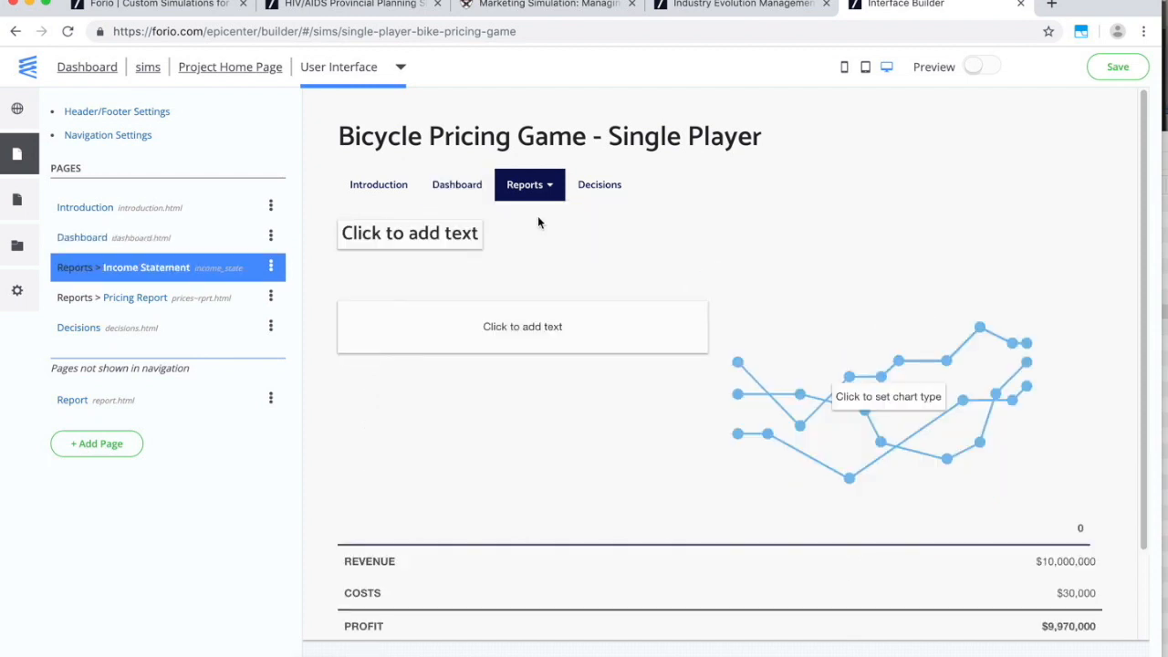
{"action": "left_click", "coordinate": [531, 191]}
{"action": "left_click", "coordinate": [530, 241]}
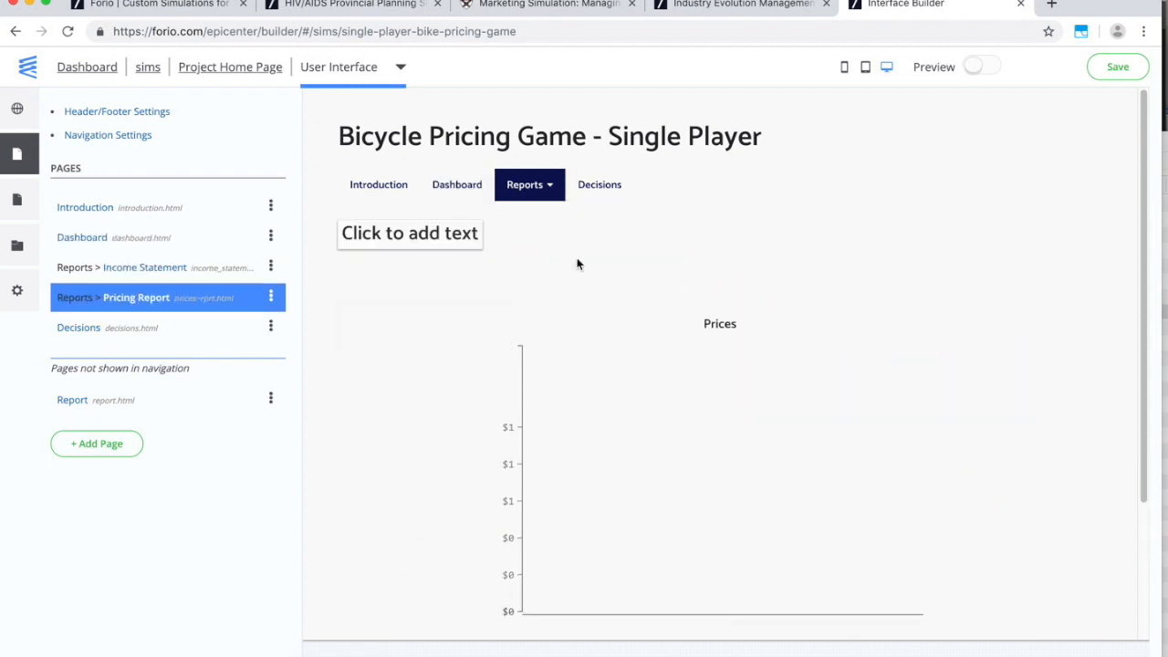
{"action": "left_click", "coordinate": [604, 199]}
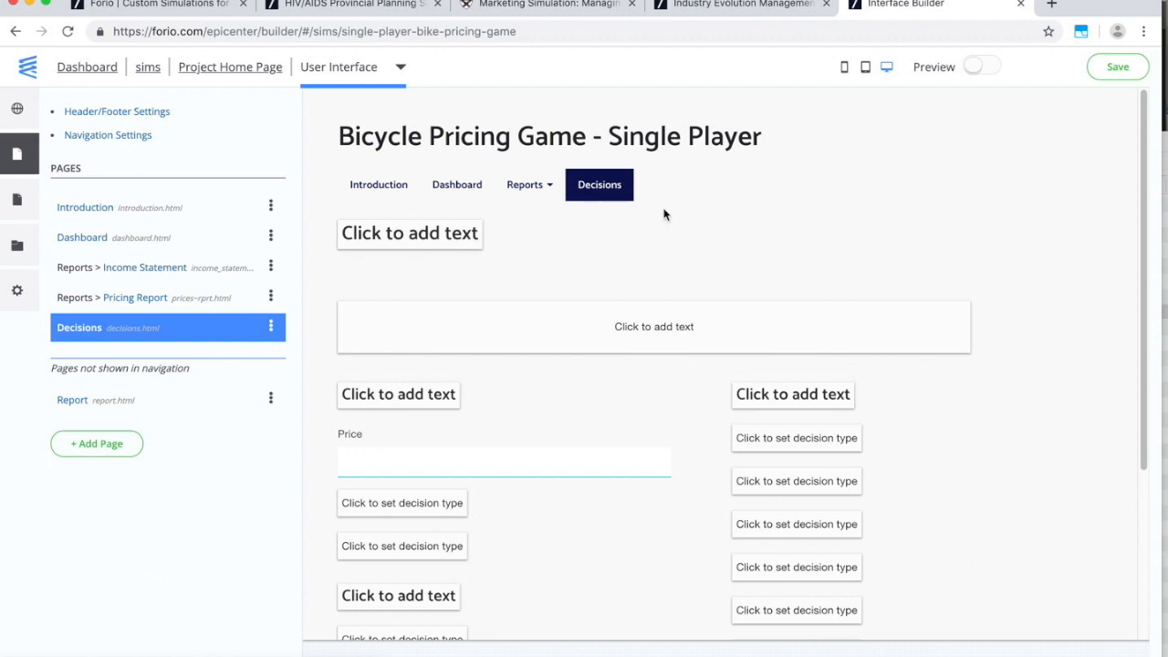
{"action": "left_click", "coordinate": [1117, 66]}
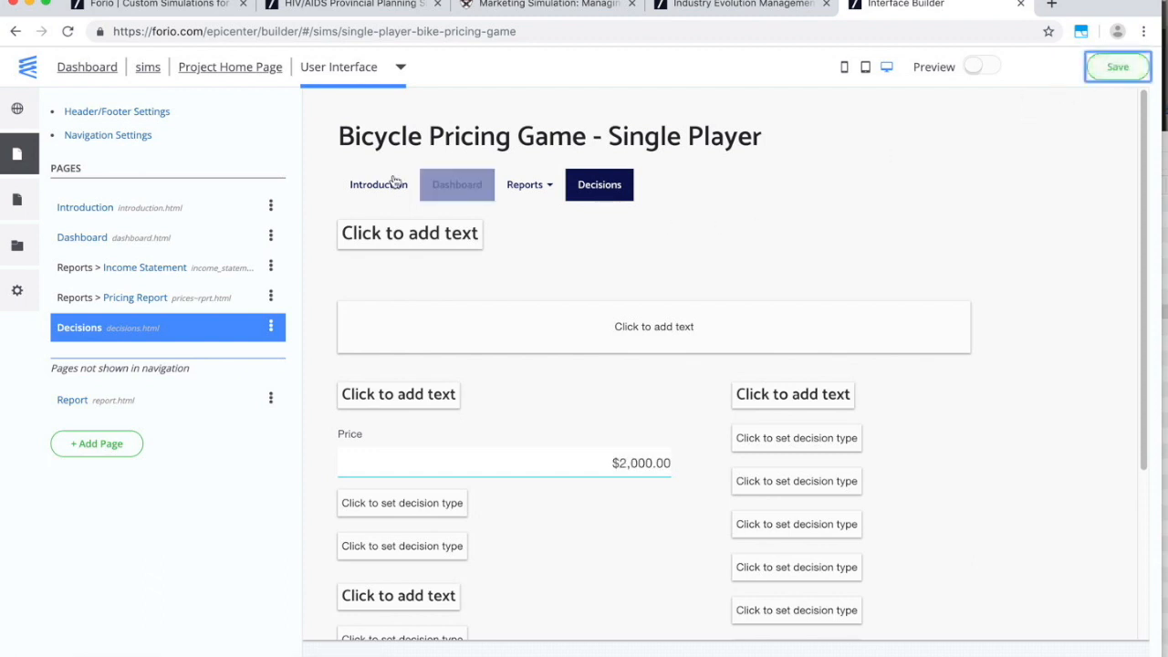
In preview mode, set the Price to 1,500 and simulate a period.
{"action": "left_click", "coordinate": [984, 66]}
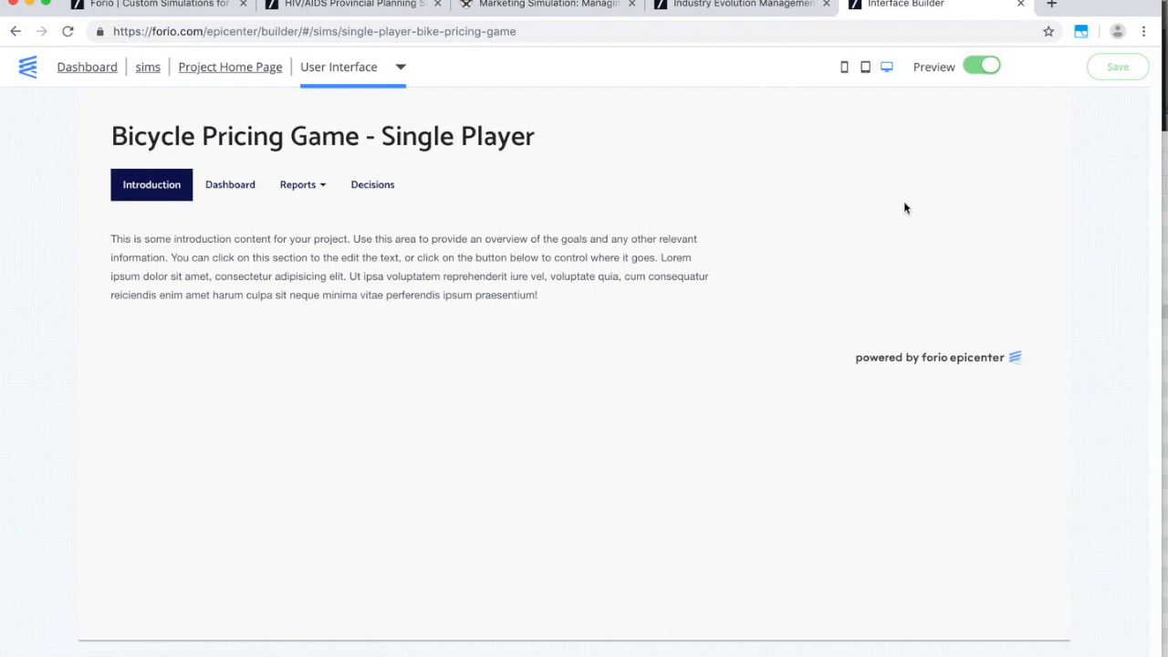
{"action": "left_click", "coordinate": [230, 185]}
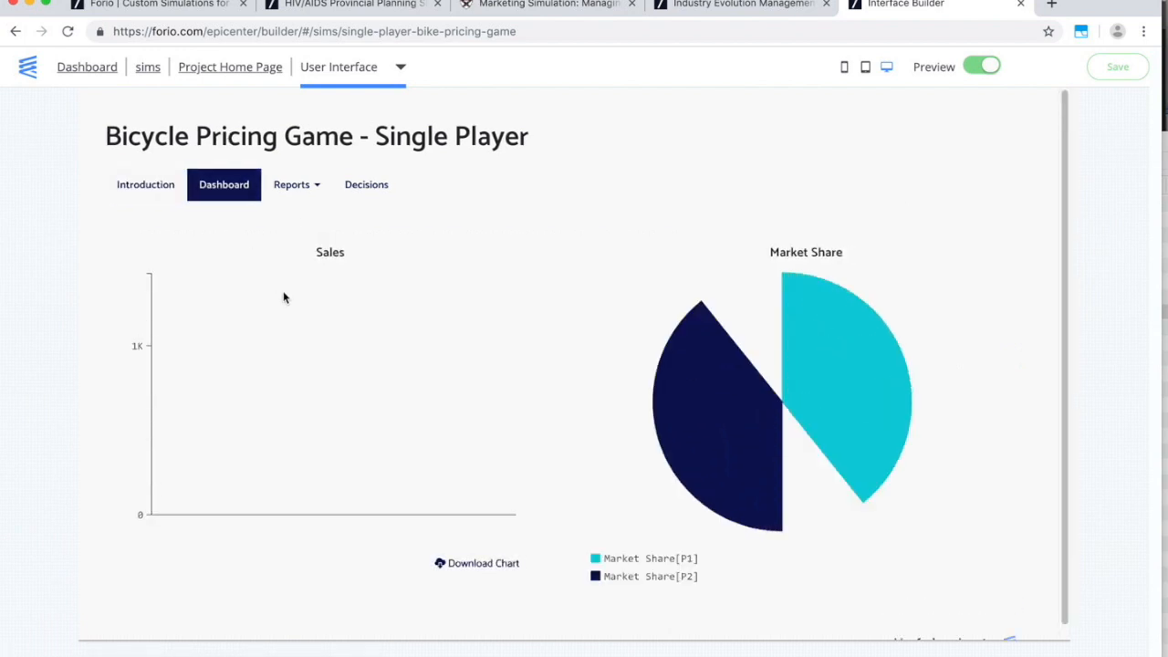
{"action": "left_click", "coordinate": [383, 186]}
{"action": "left_click", "coordinate": [432, 284]}
{"action": "double_click", "coordinate": [507, 281]}
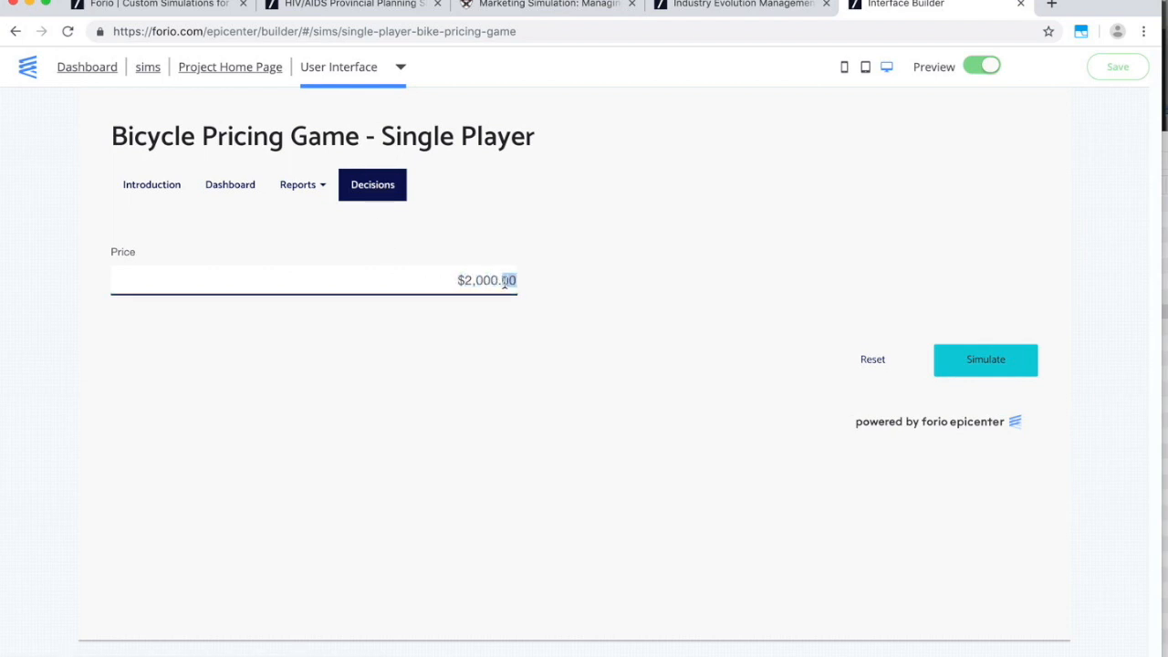
{"action": "left_click_drag", "start_coordinate": [444, 276], "coordinate": [521, 287]}
{"action": "type", "text": "1,500"}
{"action": "key", "text": "Tab"}
{"action": "left_click", "coordinate": [986, 361]}
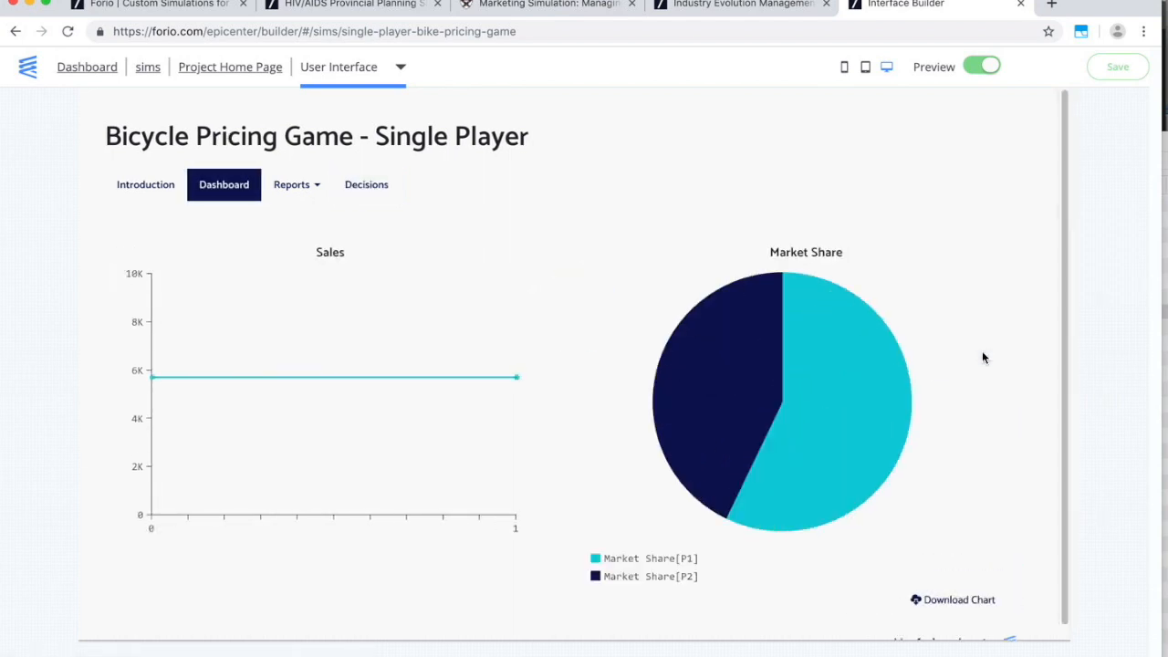
Simulate further periods with a price of 1700, dismissing the error notice.
{"action": "left_click", "coordinate": [370, 186]}
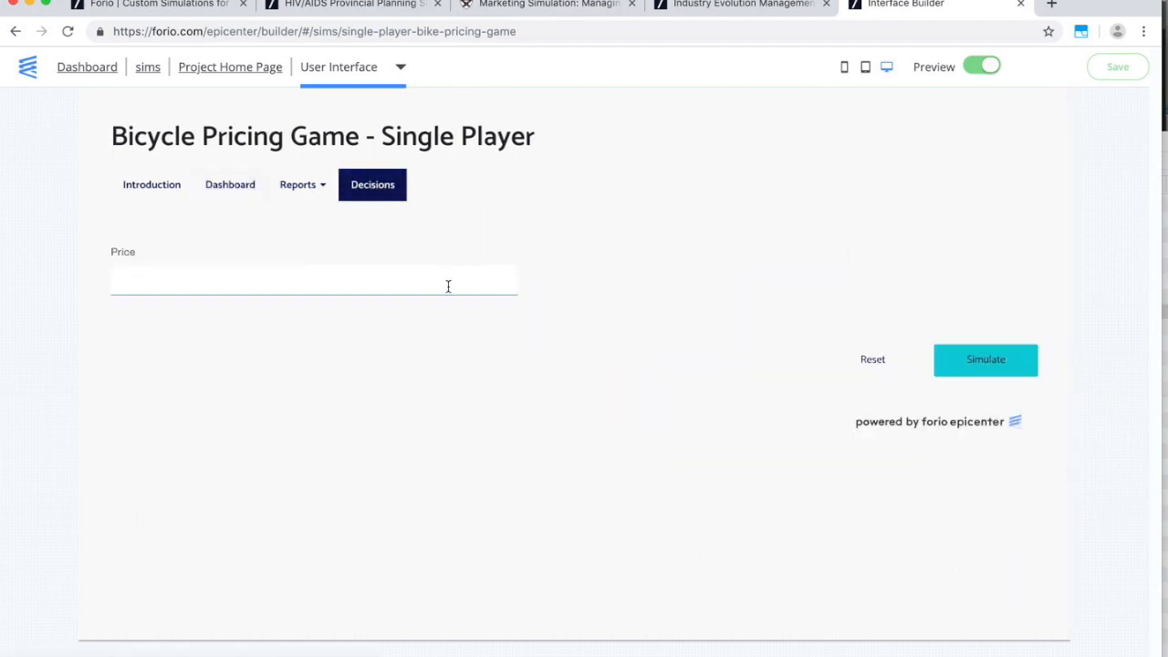
{"action": "left_click_drag", "start_coordinate": [448, 280], "coordinate": [550, 292]}
{"action": "type", "text": "17"}
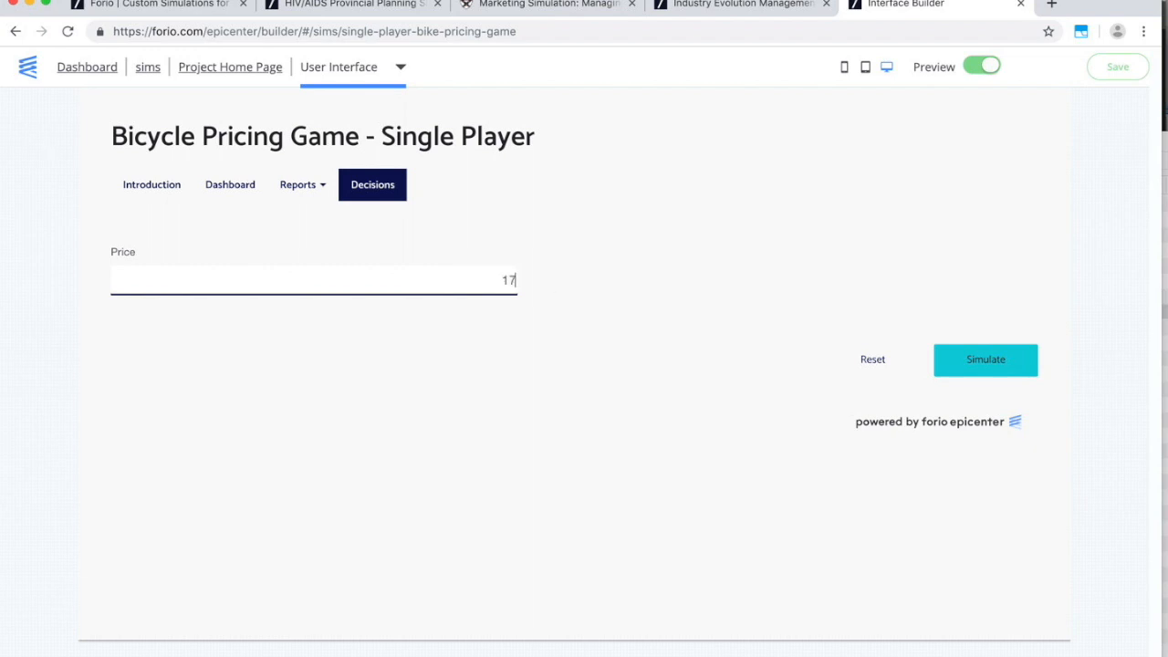
{"action": "type", "text": "00"}
{"action": "left_click", "coordinate": [973, 361]}
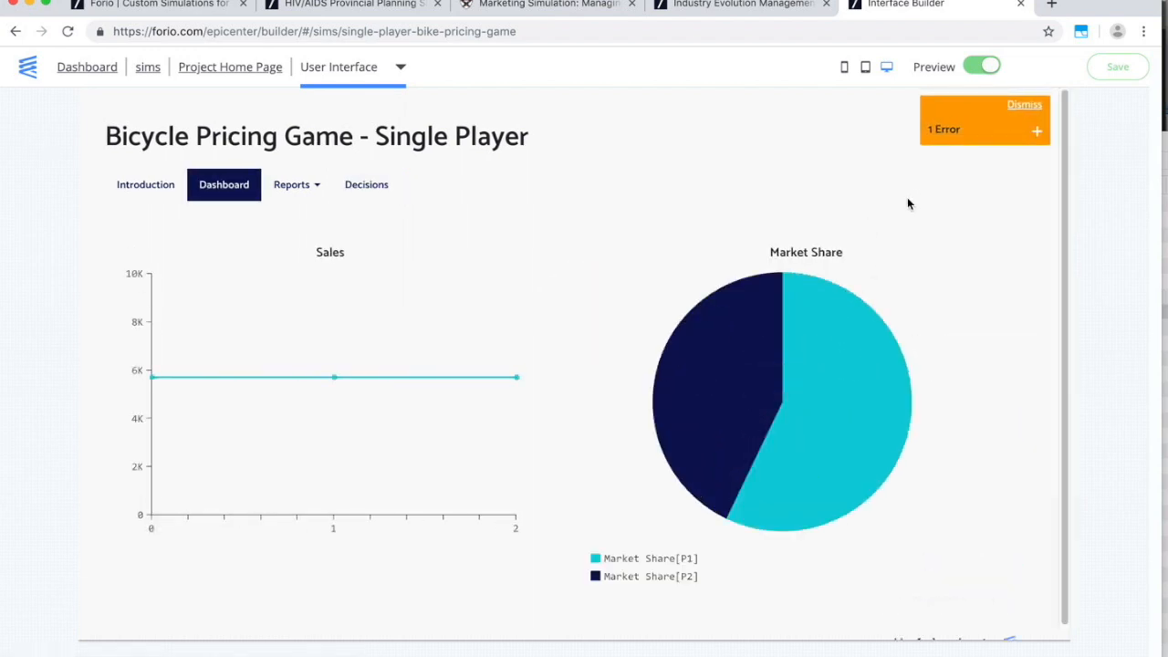
{"action": "left_click", "coordinate": [1031, 112]}
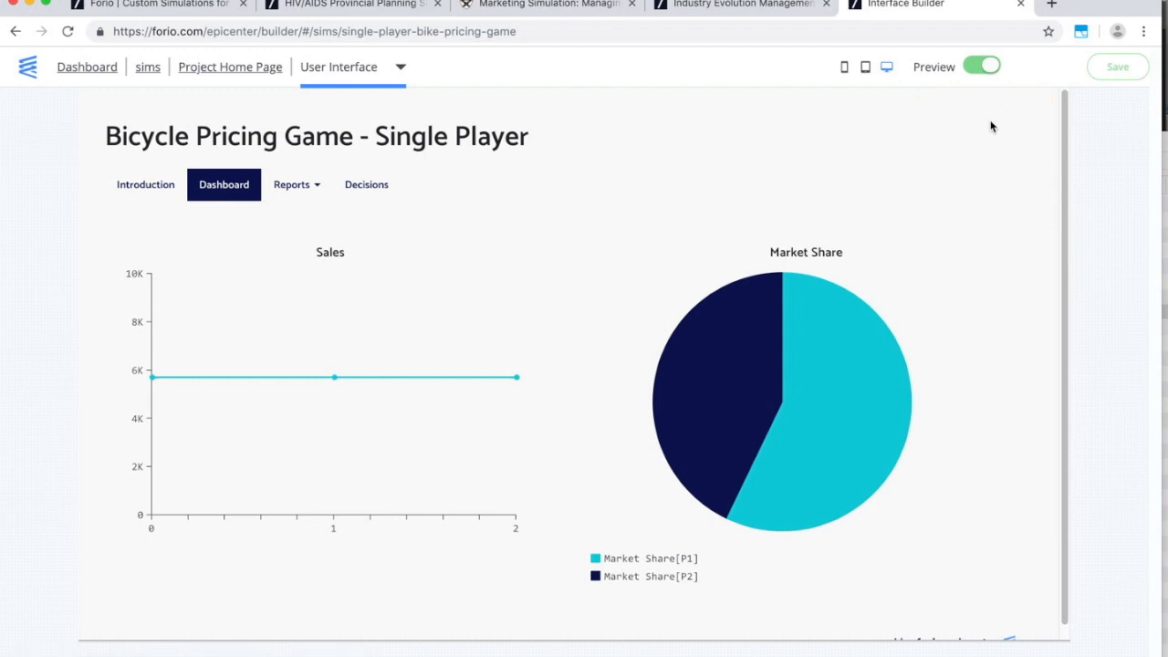
{"action": "left_click", "coordinate": [370, 187]}
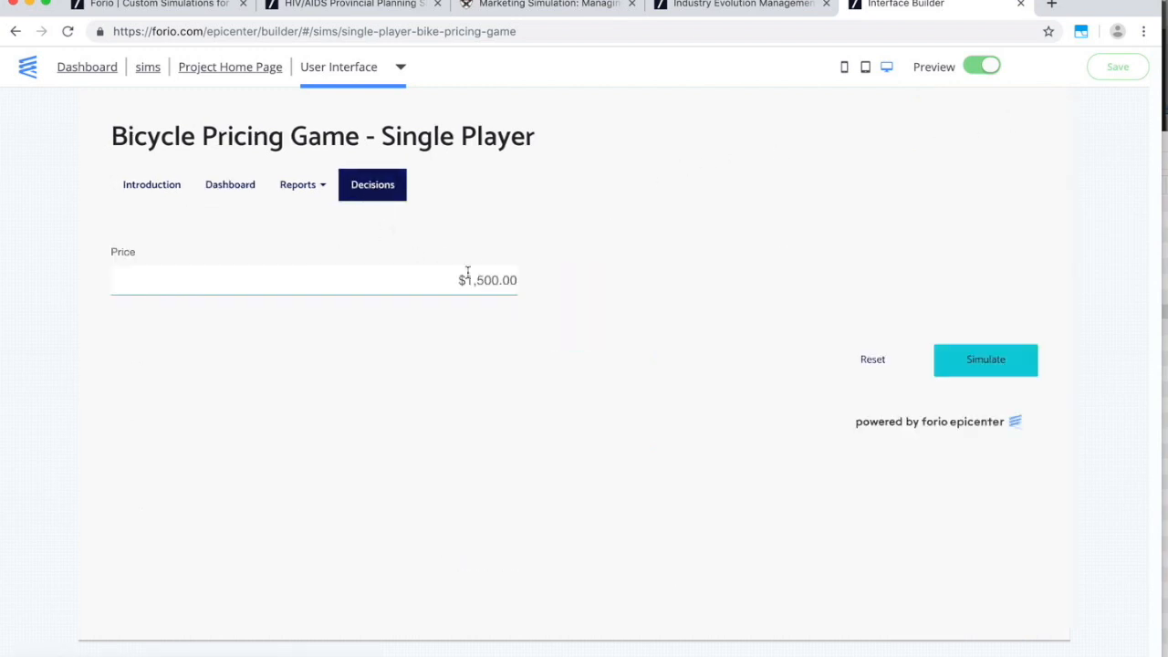
{"action": "left_click", "coordinate": [963, 359]}
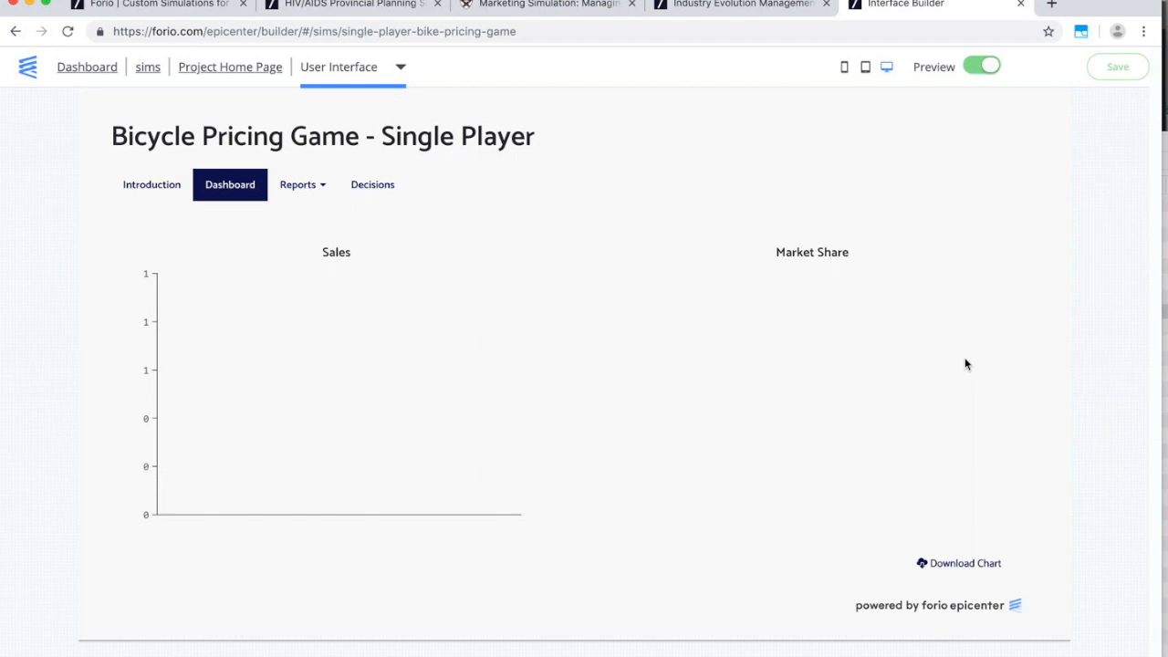
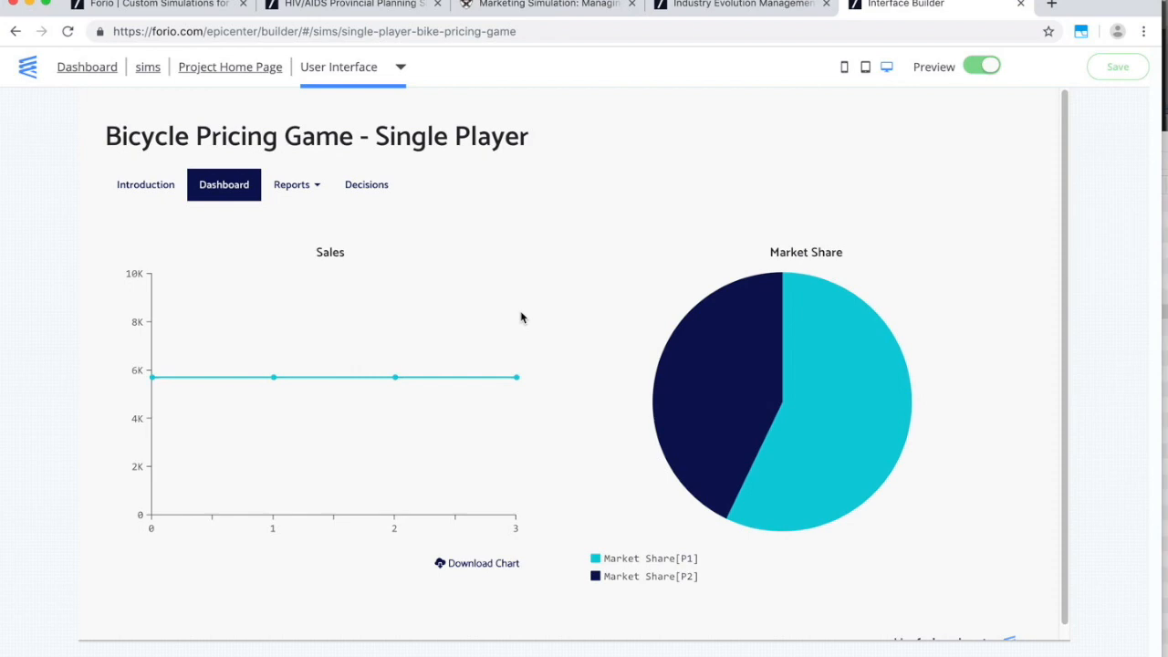
Switch from the Forio dashboard preview to the Vensim Price Wars model window.
{"action": "key", "text": "super+Tab"}
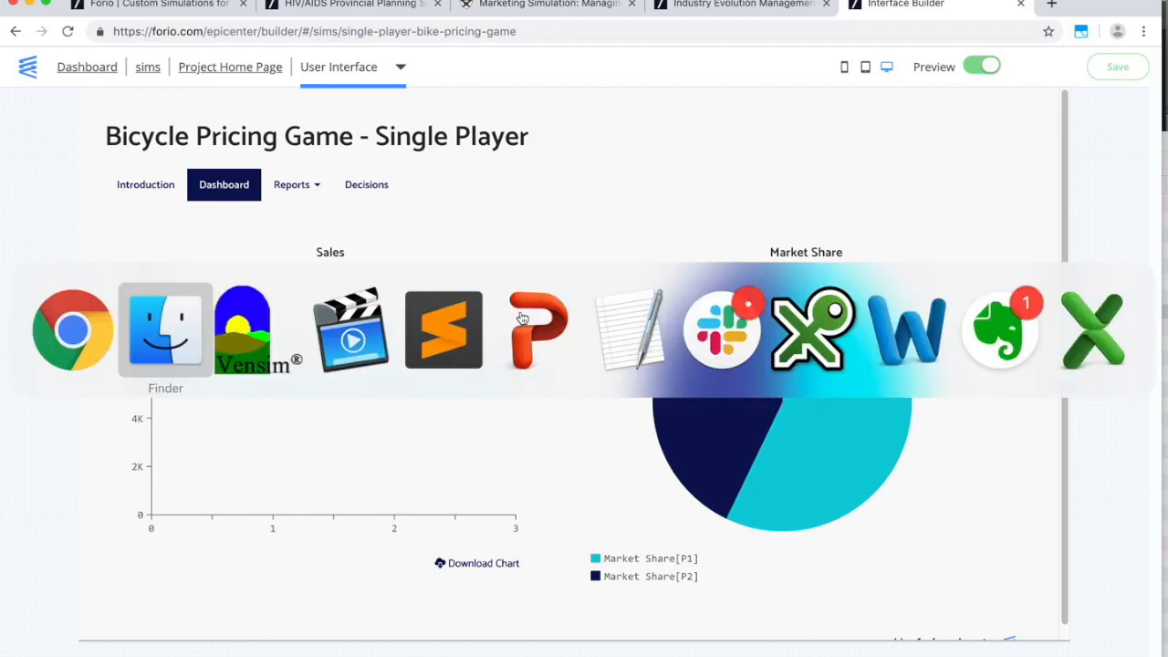
{"action": "key", "text": "super+Tab"}
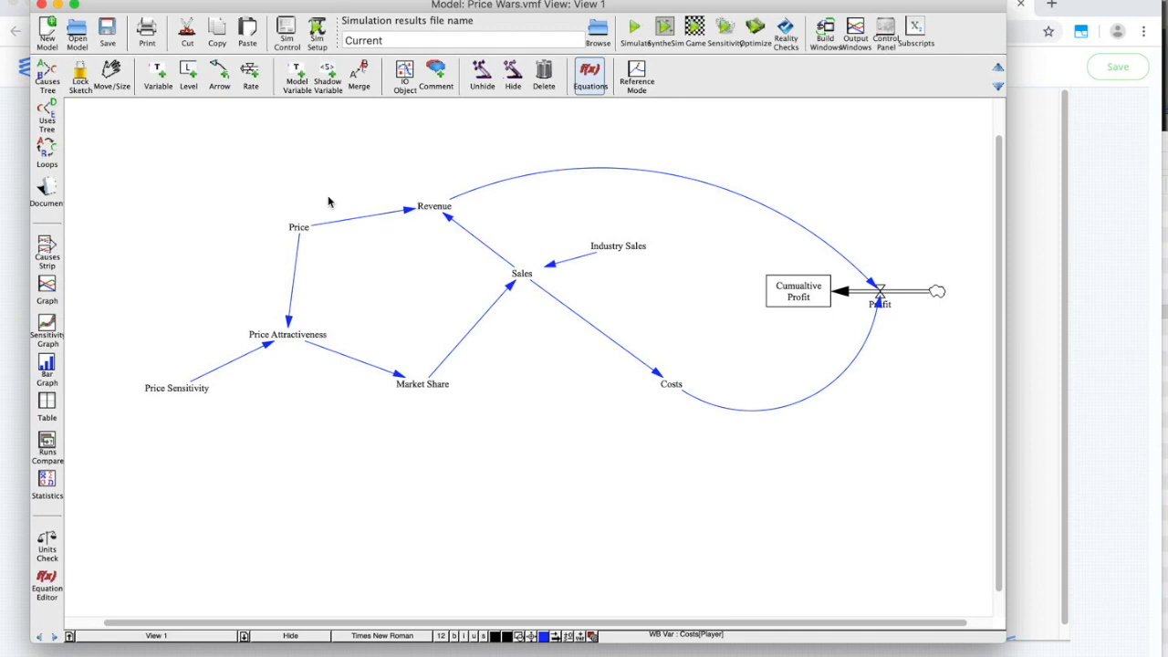
Make Price an Auxiliary variable with the Gaming sub-type, keeping its value 2000.
{"action": "left_click", "coordinate": [298, 228]}
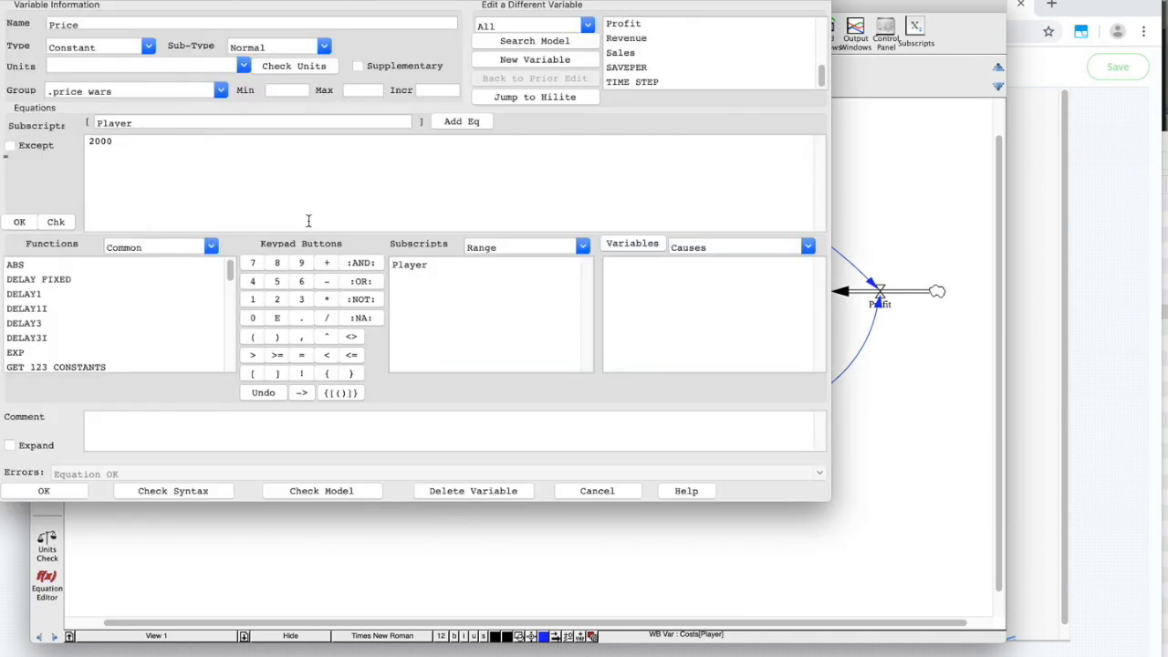
{"action": "left_click", "coordinate": [629, 491]}
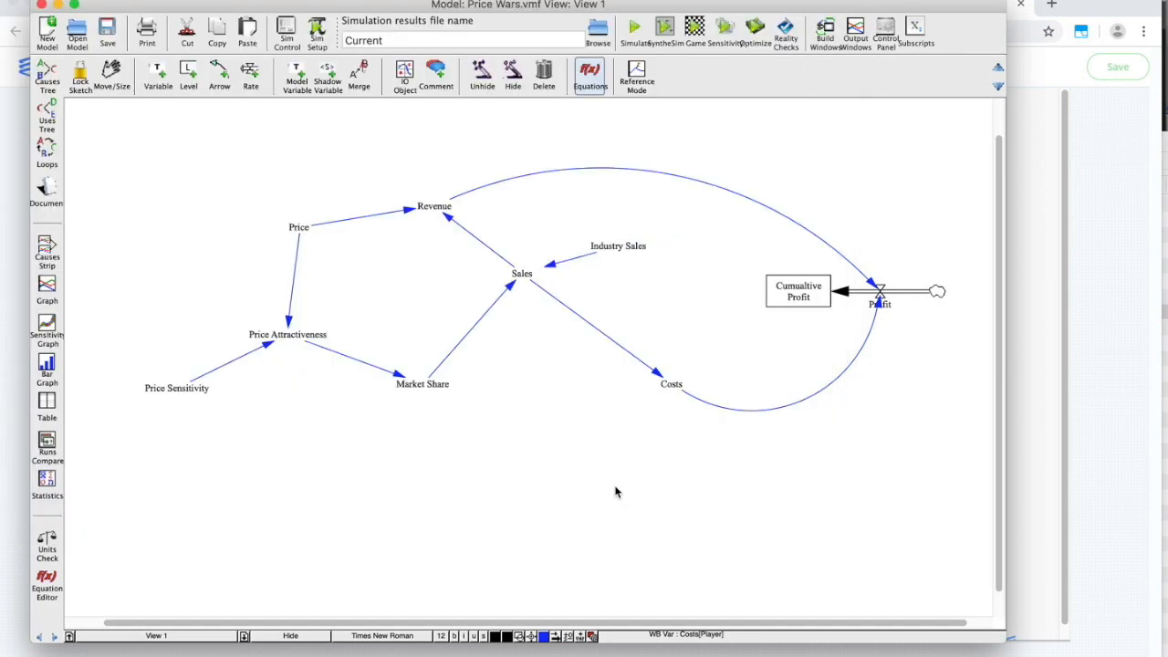
{"action": "left_click", "coordinate": [294, 226]}
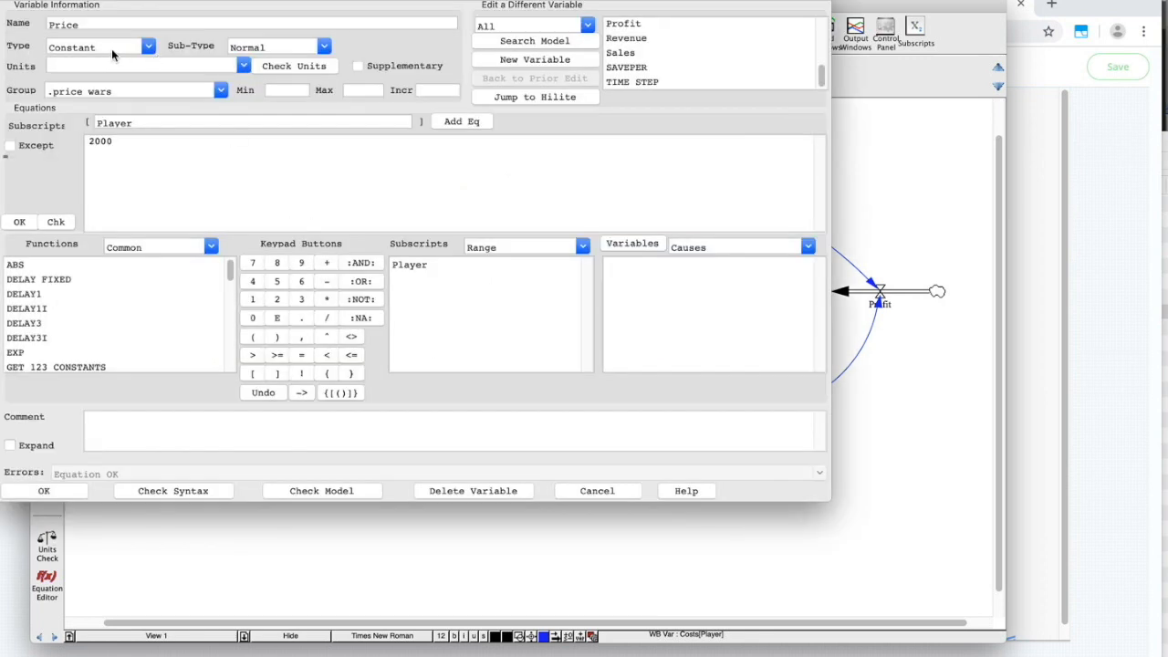
{"action": "left_click", "coordinate": [148, 46]}
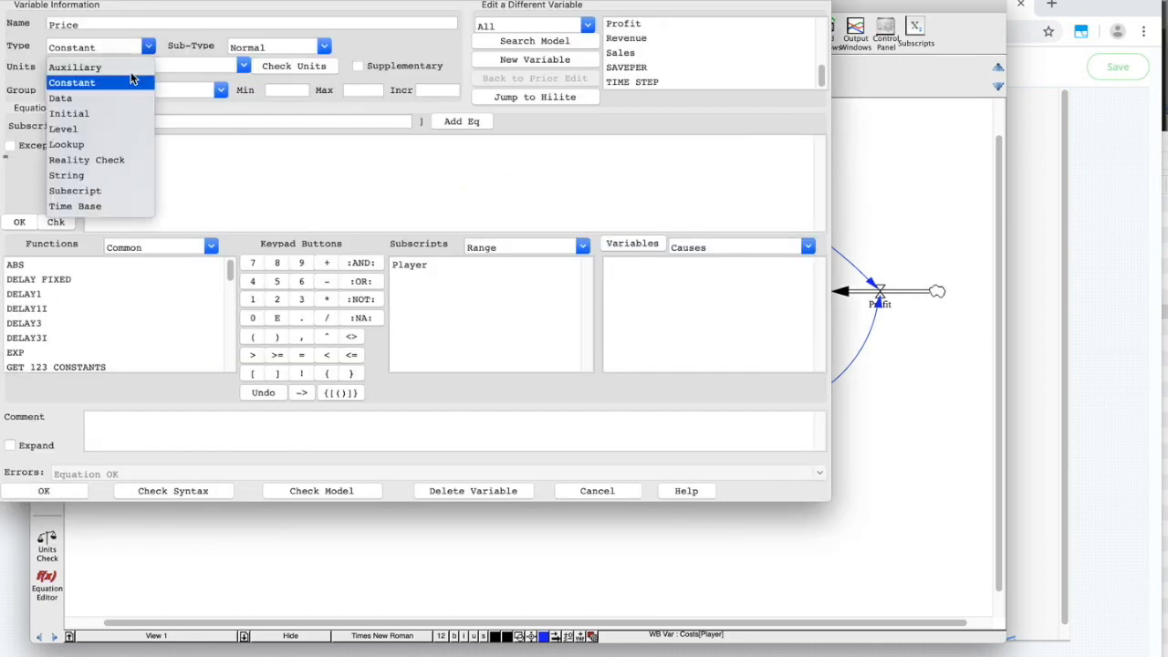
{"action": "left_click", "coordinate": [130, 67]}
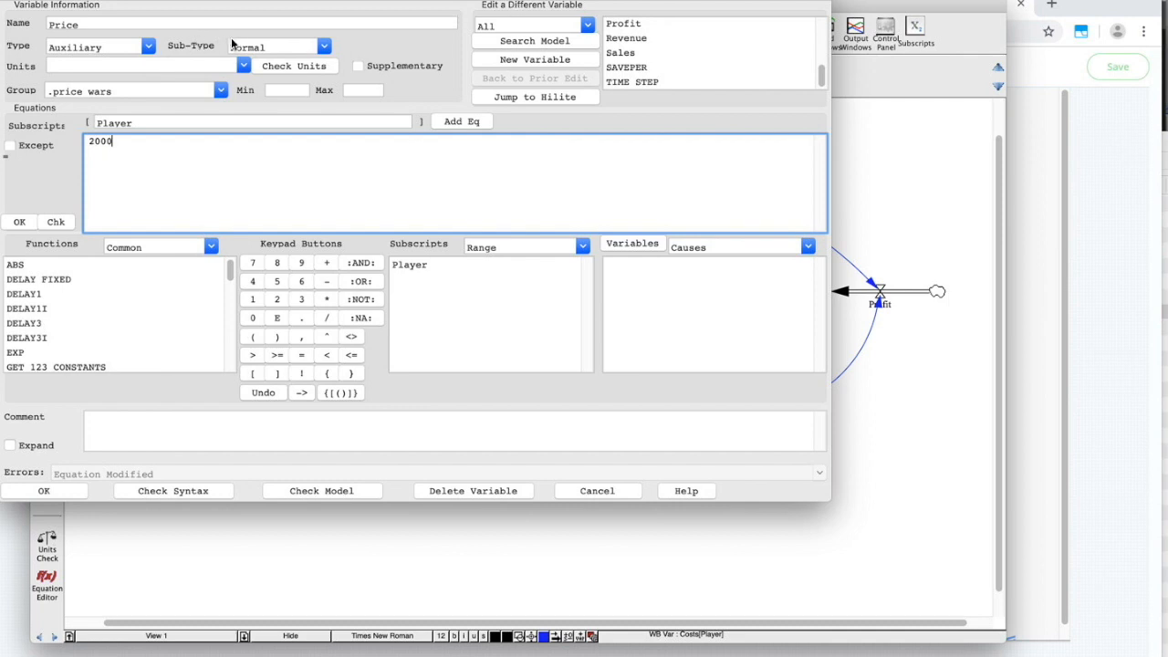
{"action": "left_click", "coordinate": [322, 47]}
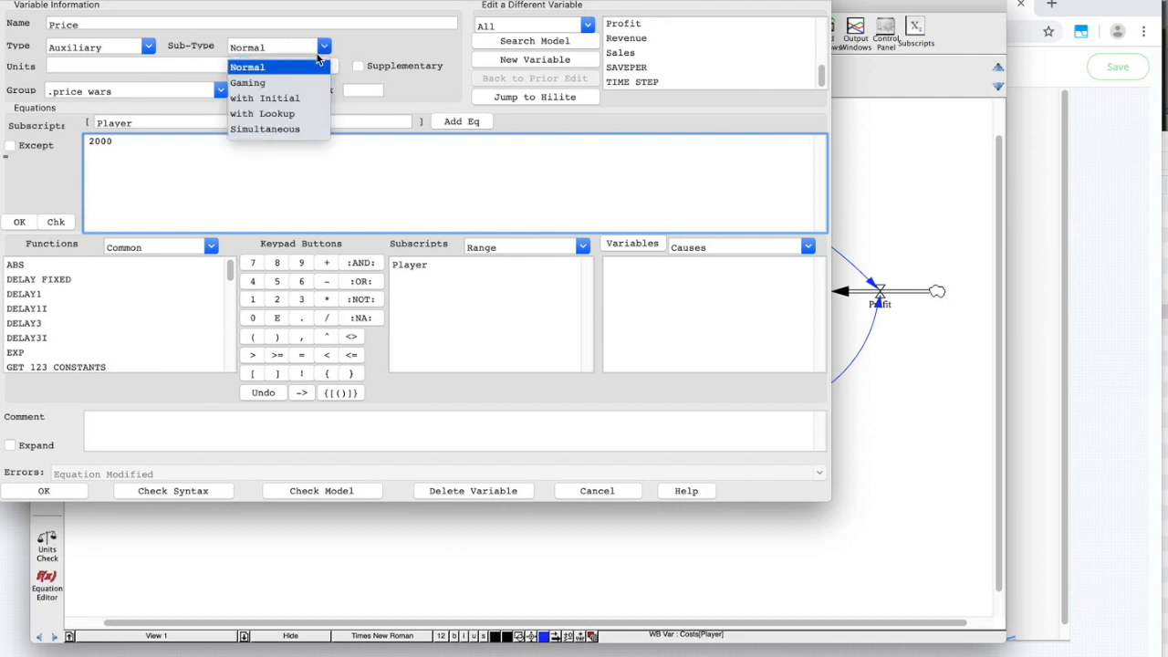
{"action": "left_click", "coordinate": [291, 85]}
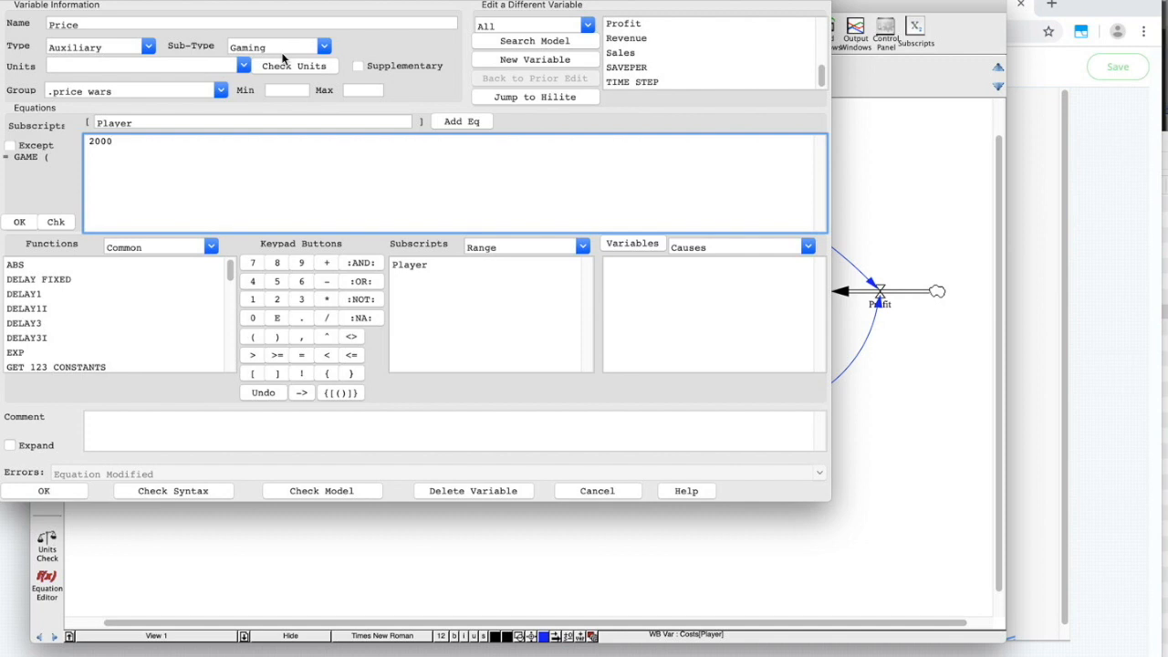
{"action": "left_click", "coordinate": [44, 492]}
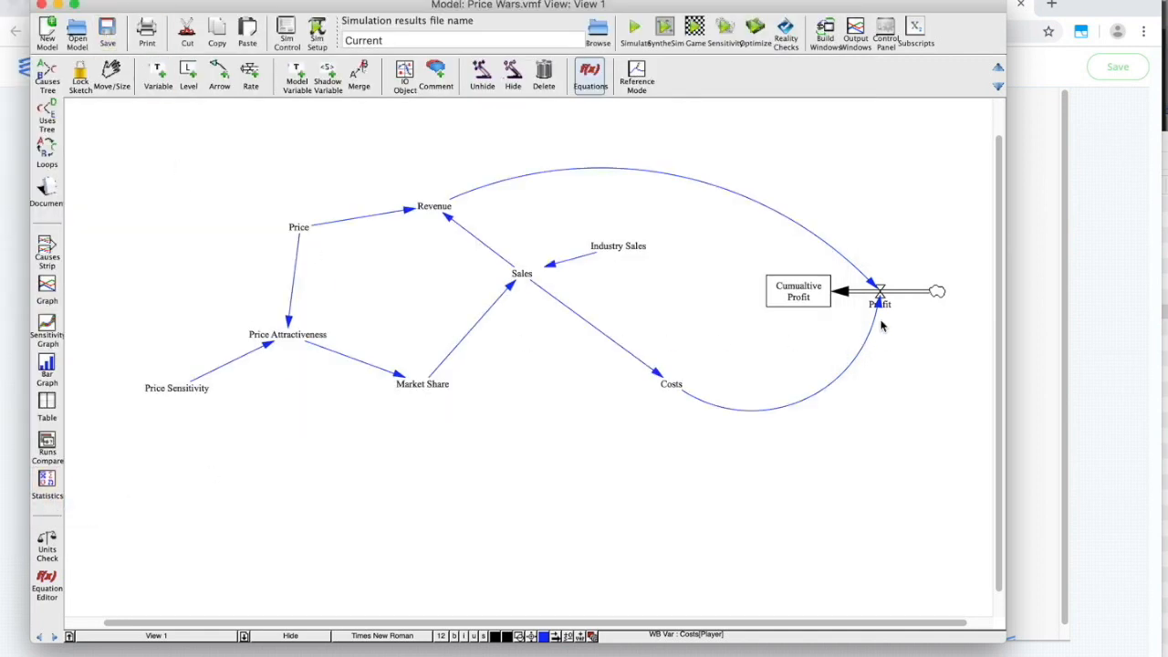
Replace the project's model file with the updated Price Wars.vmf and open the Interface Builder.
{"action": "left_click", "coordinate": [1106, 291]}
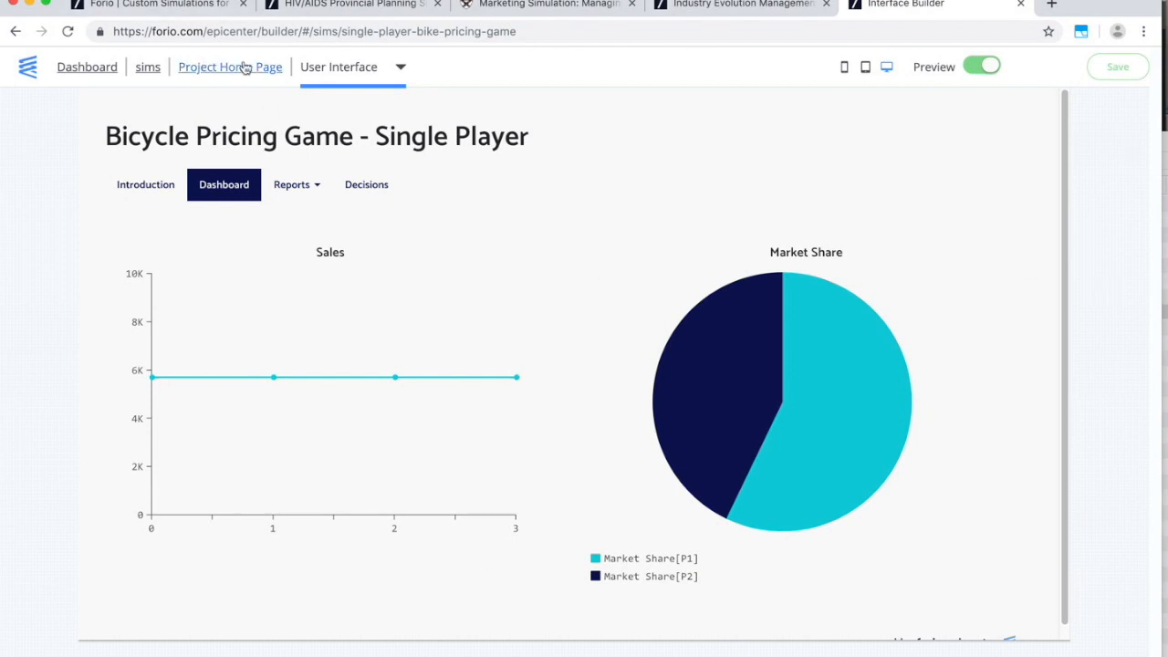
{"action": "left_click", "coordinate": [213, 71]}
{"action": "left_click", "coordinate": [45, 162]}
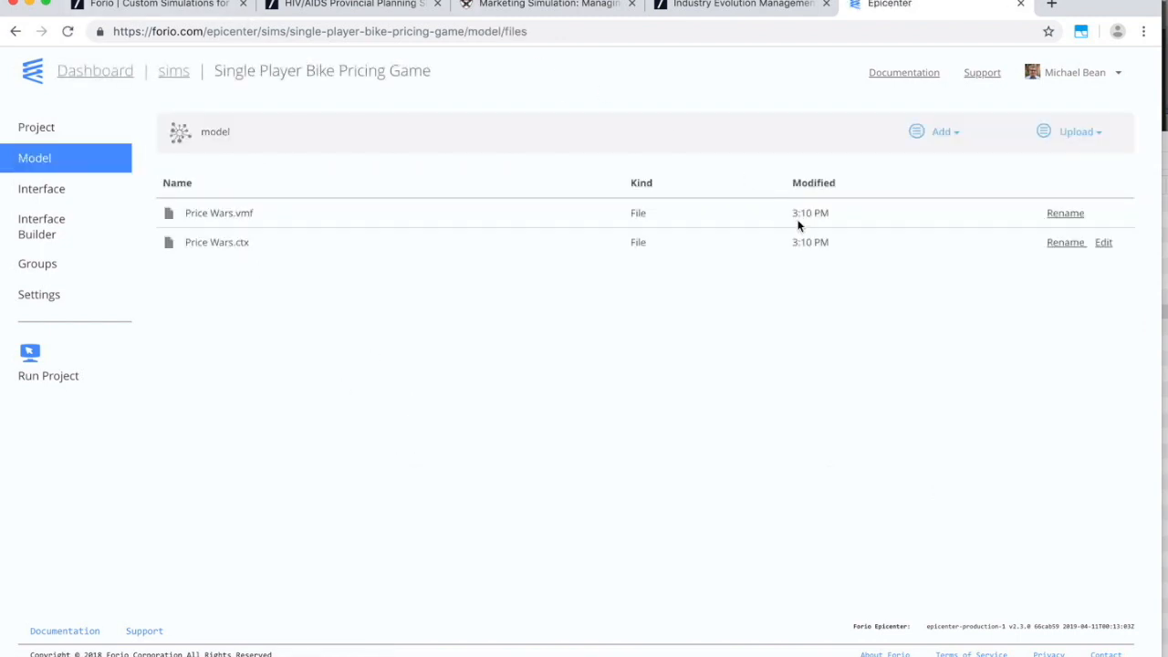
{"action": "key", "text": "super+Tab"}
{"action": "key", "text": "super+Tab"}
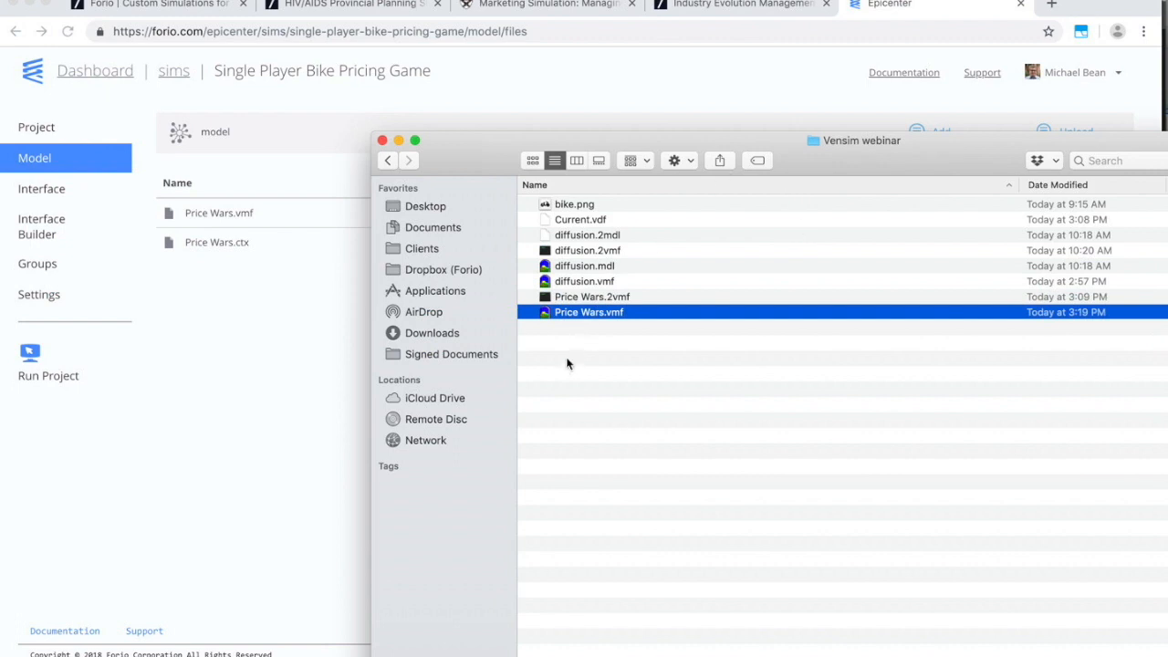
{"action": "left_click_drag", "start_coordinate": [581, 313], "coordinate": [251, 315]}
{"action": "left_click", "coordinate": [717, 124]}
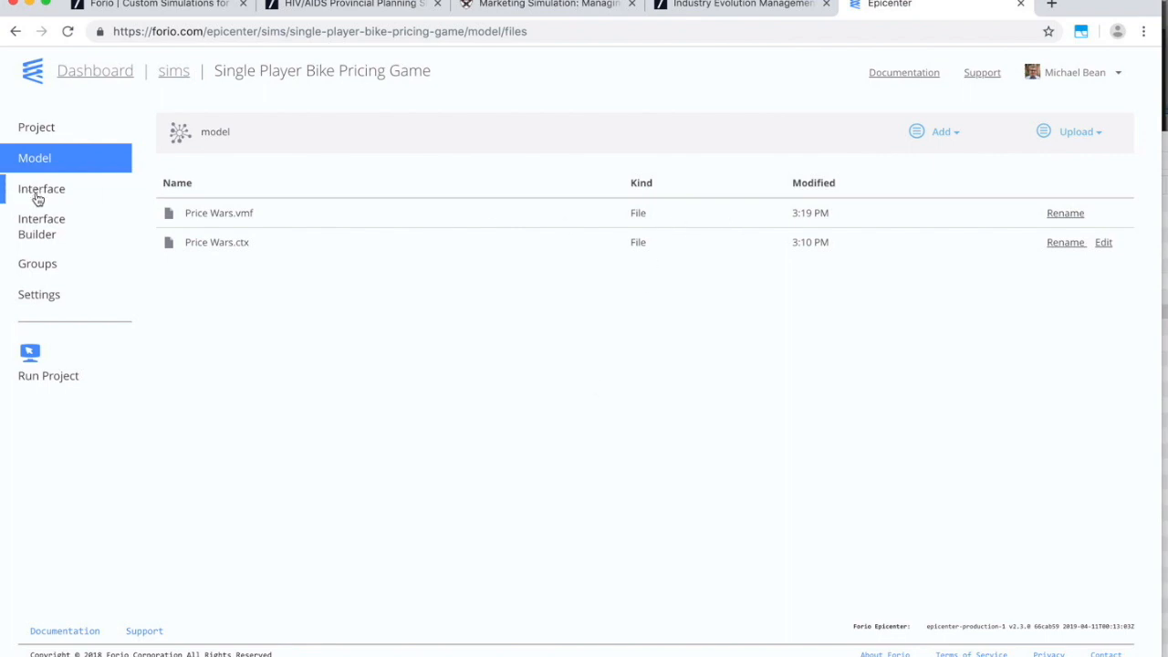
{"action": "left_click", "coordinate": [39, 227]}
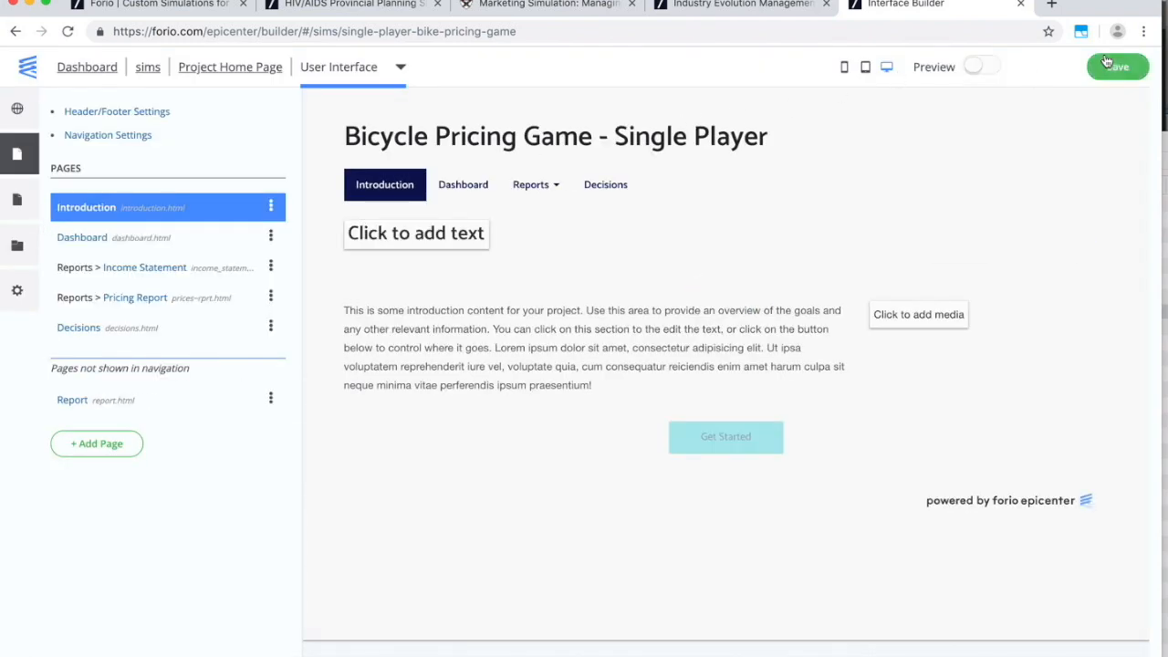
In preview mode, enter a Price of 1500 on Decisions and simulate a period.
{"action": "left_click", "coordinate": [994, 69]}
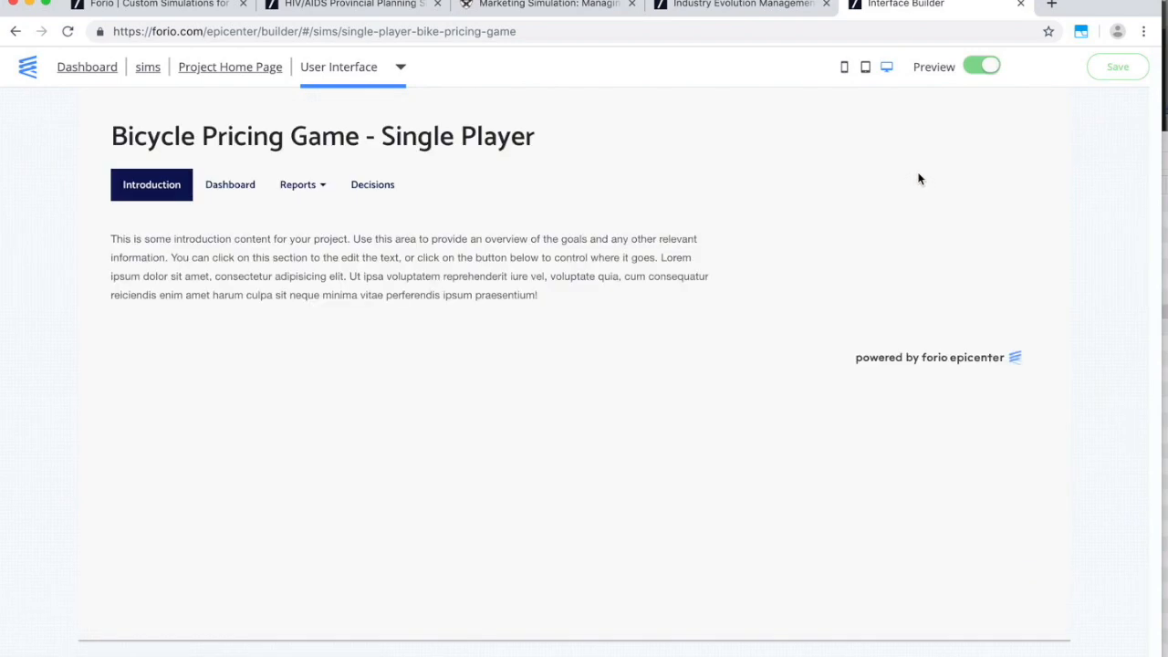
{"action": "left_click", "coordinate": [238, 187]}
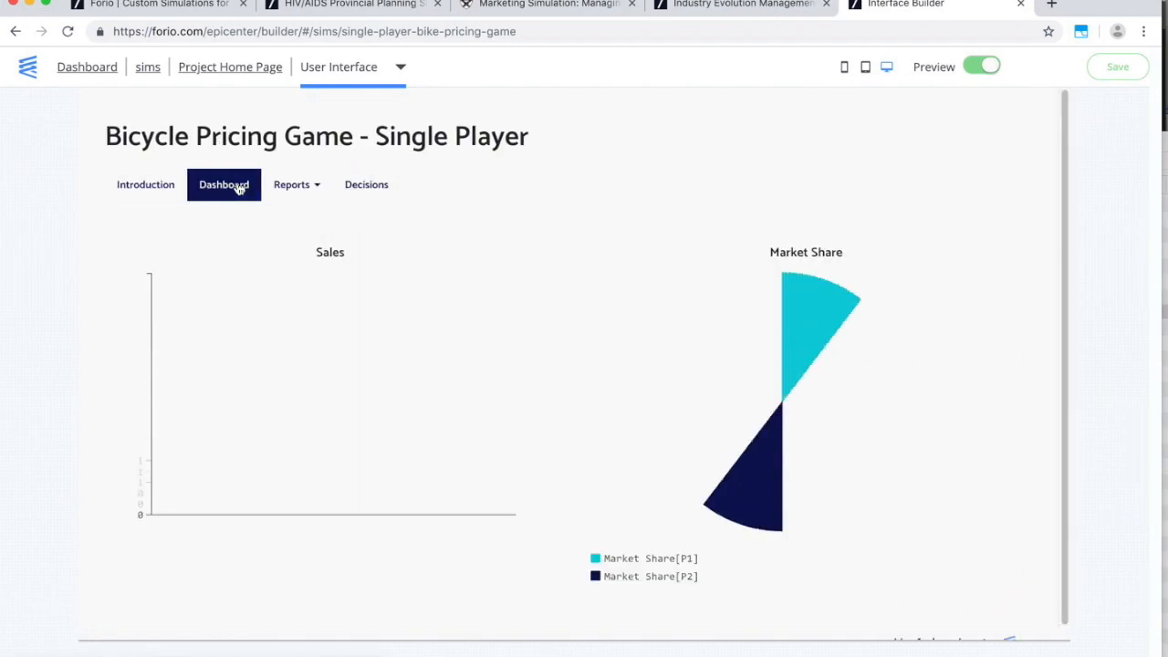
{"action": "left_click", "coordinate": [356, 188]}
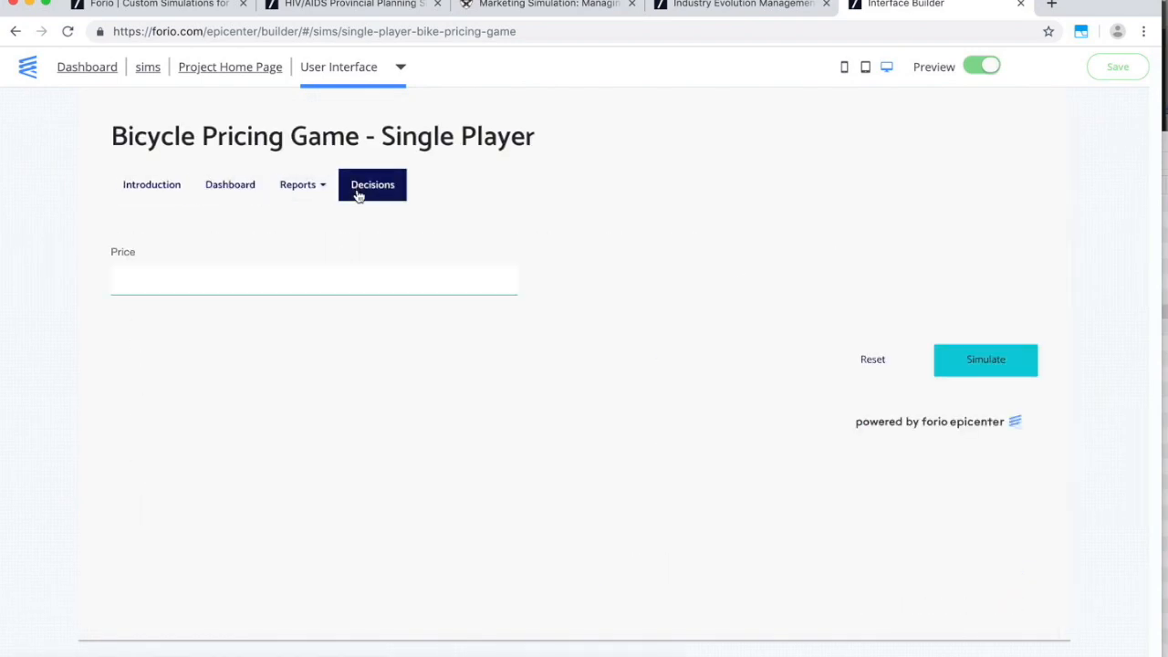
{"action": "left_click_drag", "start_coordinate": [427, 283], "coordinate": [517, 285]}
{"action": "type", "text": "1500"}
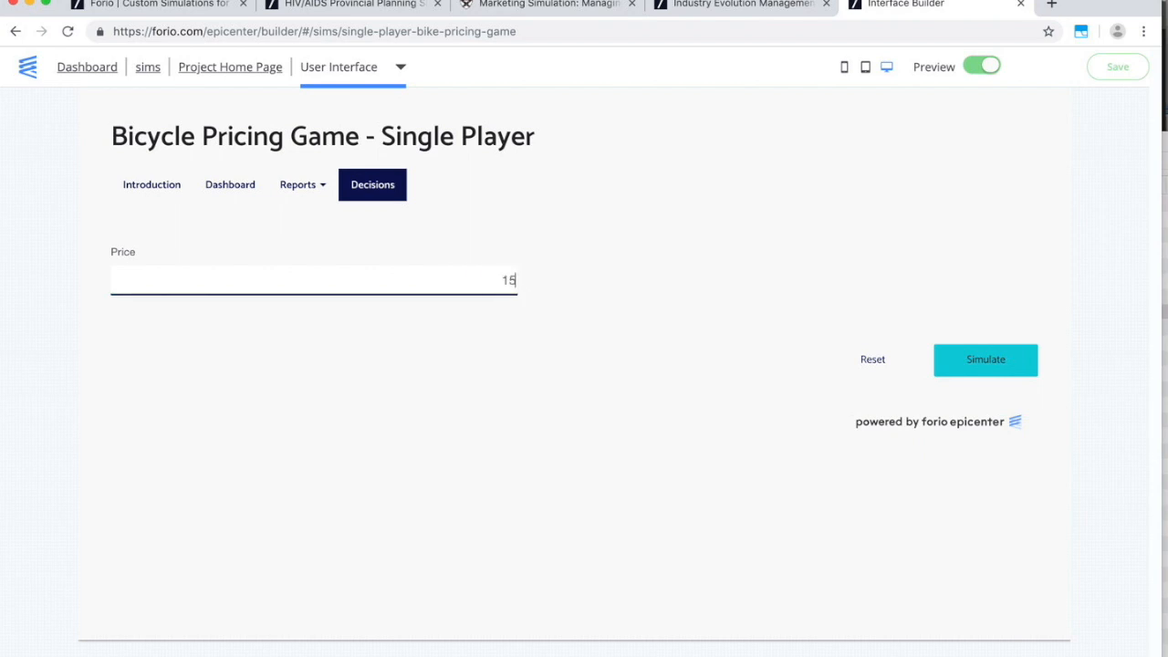
{"action": "left_click", "coordinate": [965, 365]}
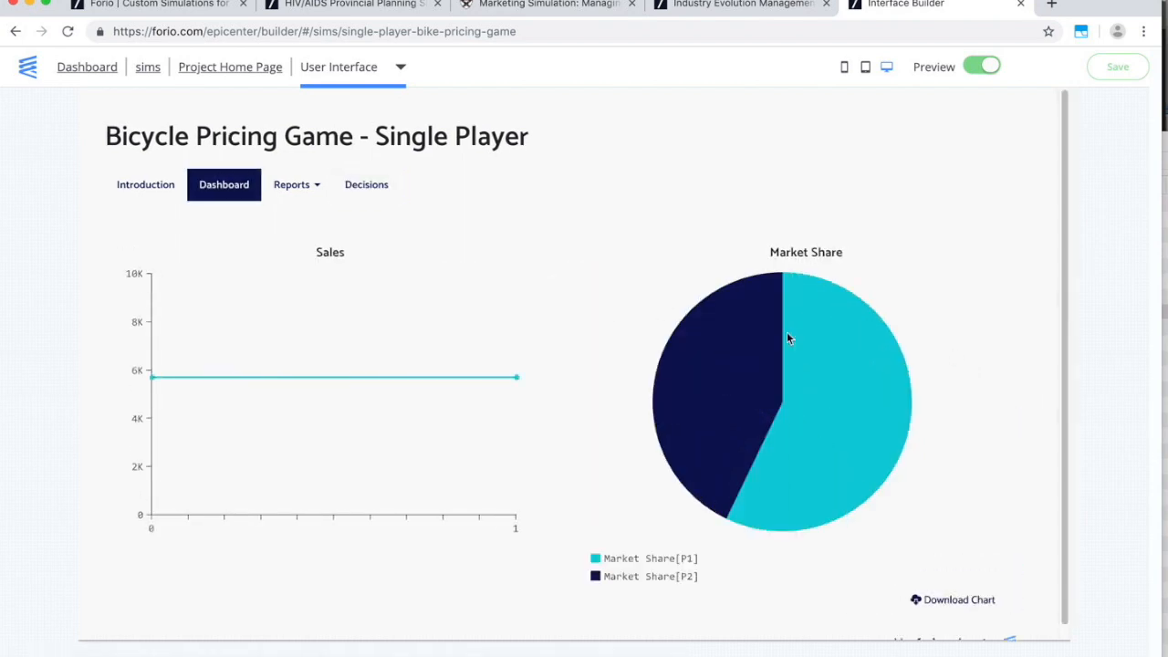
Check the Dashboard charts and Income Statement report, then dismiss the error notice.
{"action": "left_click", "coordinate": [363, 188]}
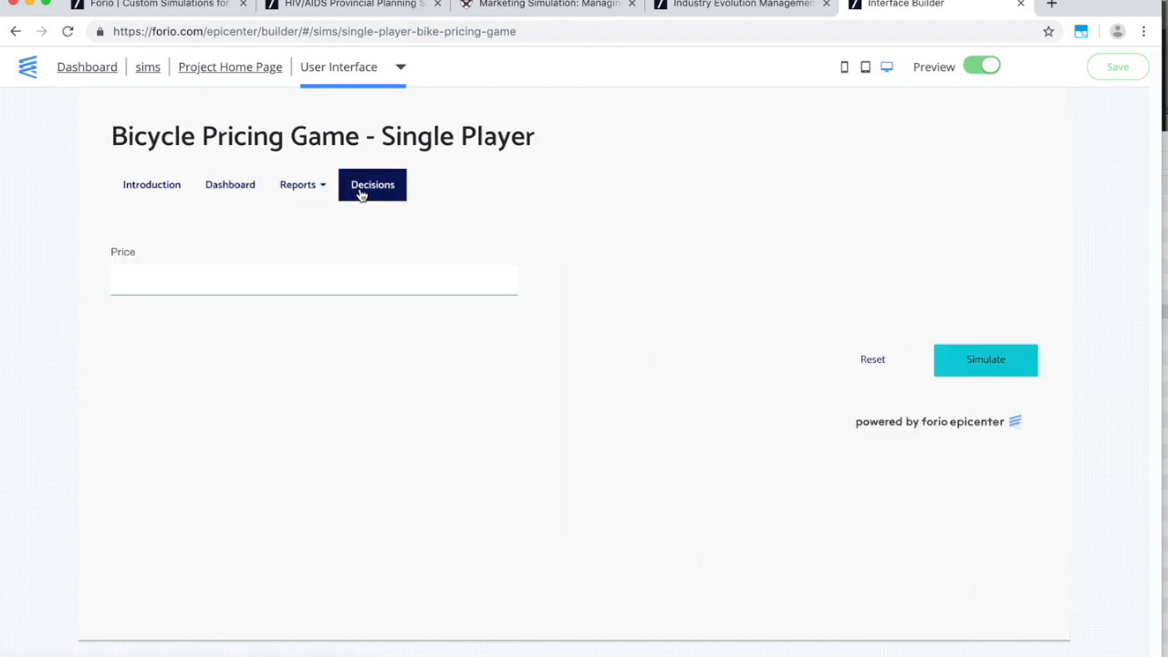
{"action": "left_click_drag", "start_coordinate": [446, 282], "coordinate": [530, 285]}
{"action": "type", "text": "2"}
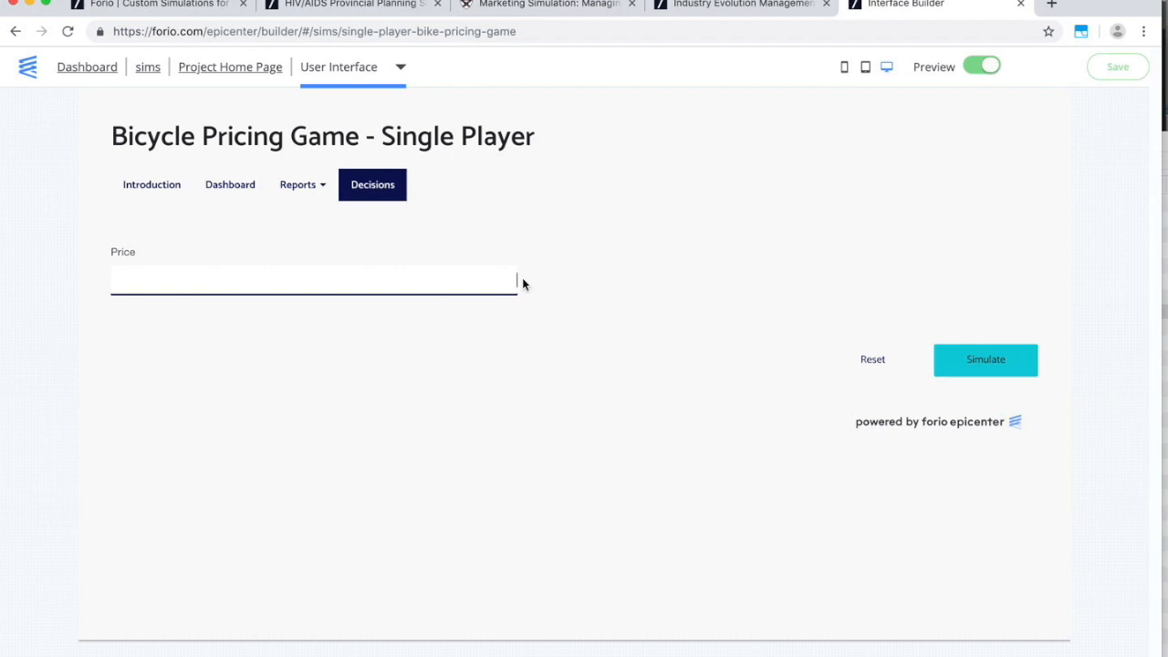
{"action": "left_click", "coordinate": [232, 191]}
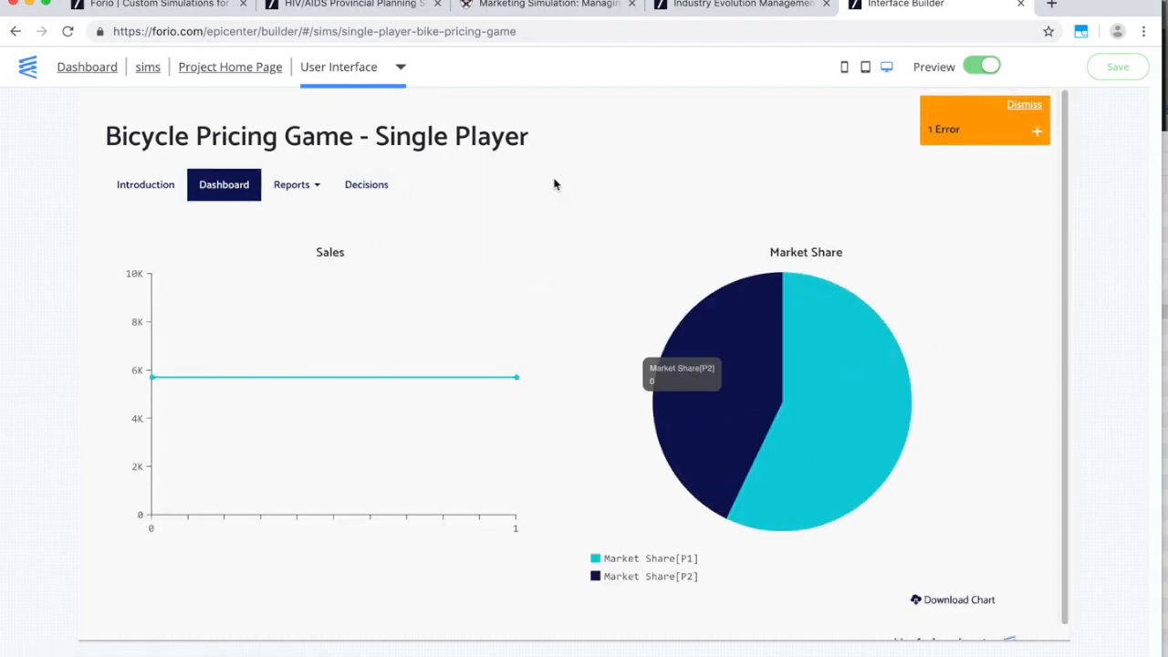
{"action": "left_click", "coordinate": [297, 184]}
{"action": "left_click", "coordinate": [306, 215]}
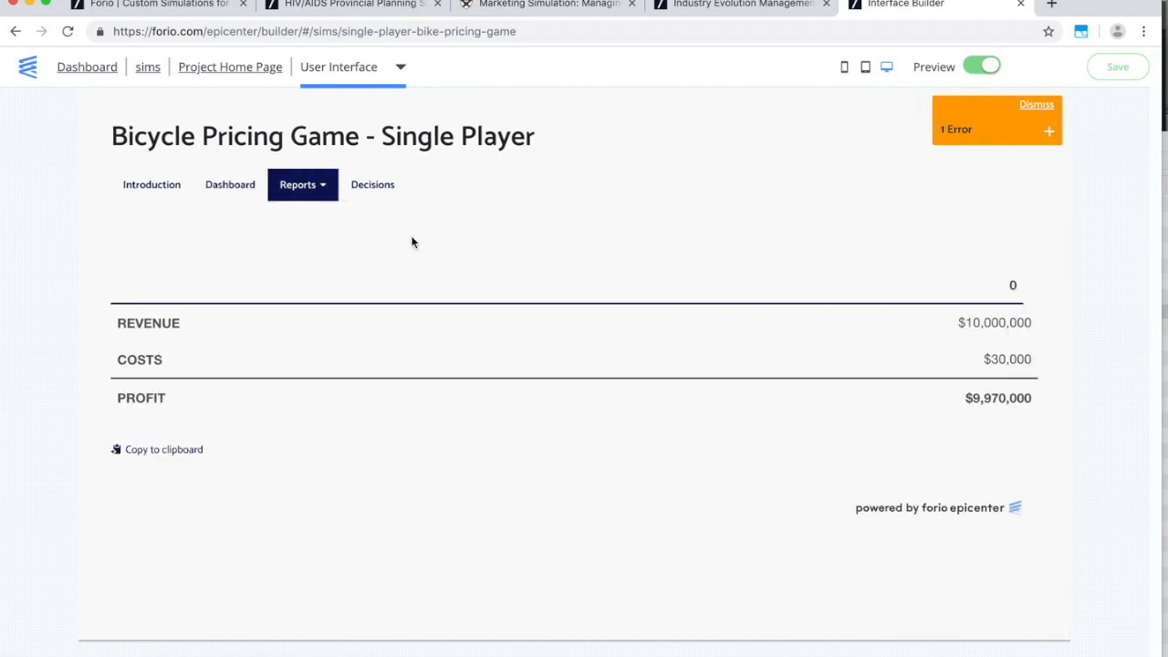
{"action": "left_click", "coordinate": [1050, 133]}
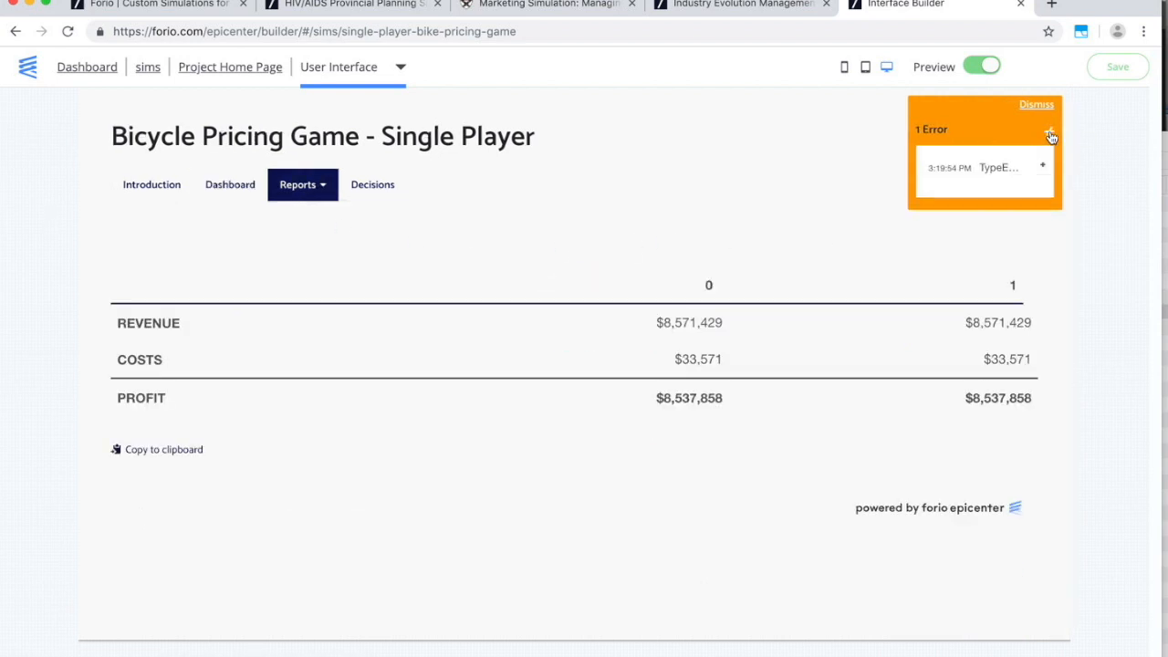
{"action": "left_click", "coordinate": [1051, 135]}
{"action": "left_click", "coordinate": [1040, 106]}
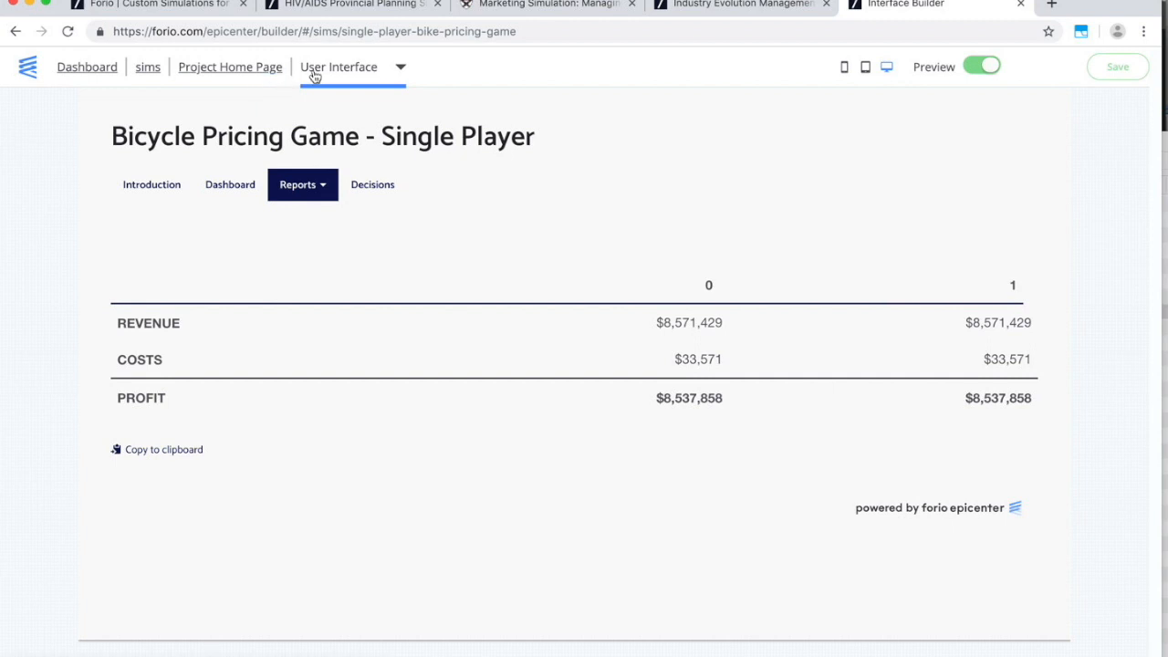
Leave preview and switch the builder to the Facilitator Interface's Class Results page.
{"action": "left_click", "coordinate": [981, 68]}
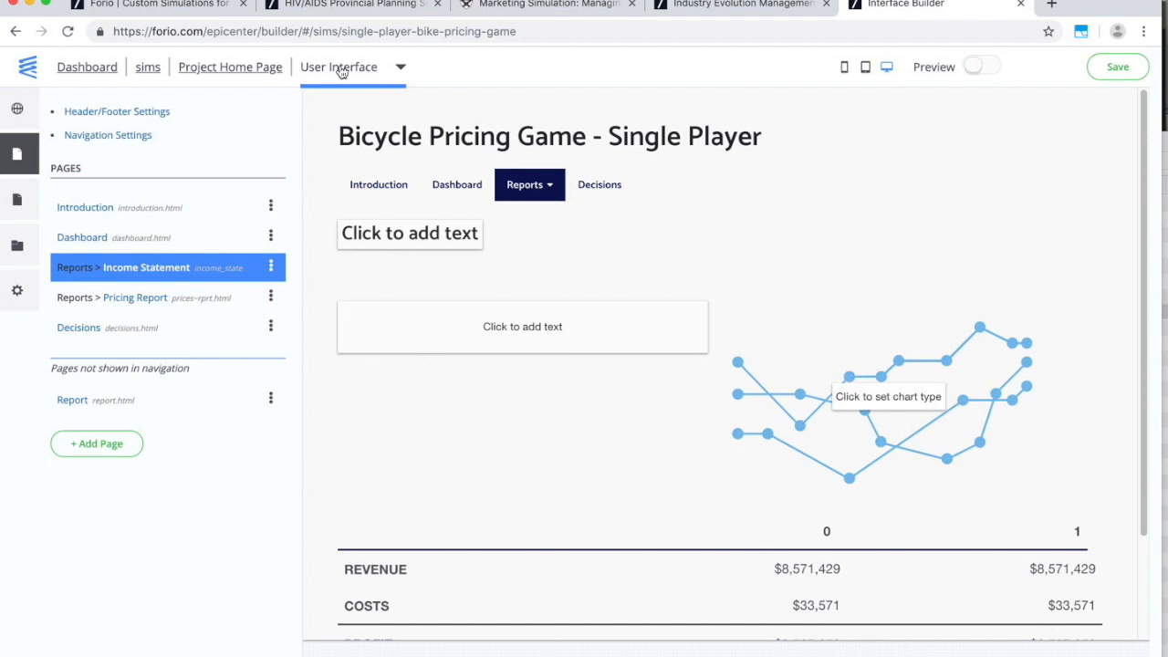
{"action": "left_click", "coordinate": [341, 72]}
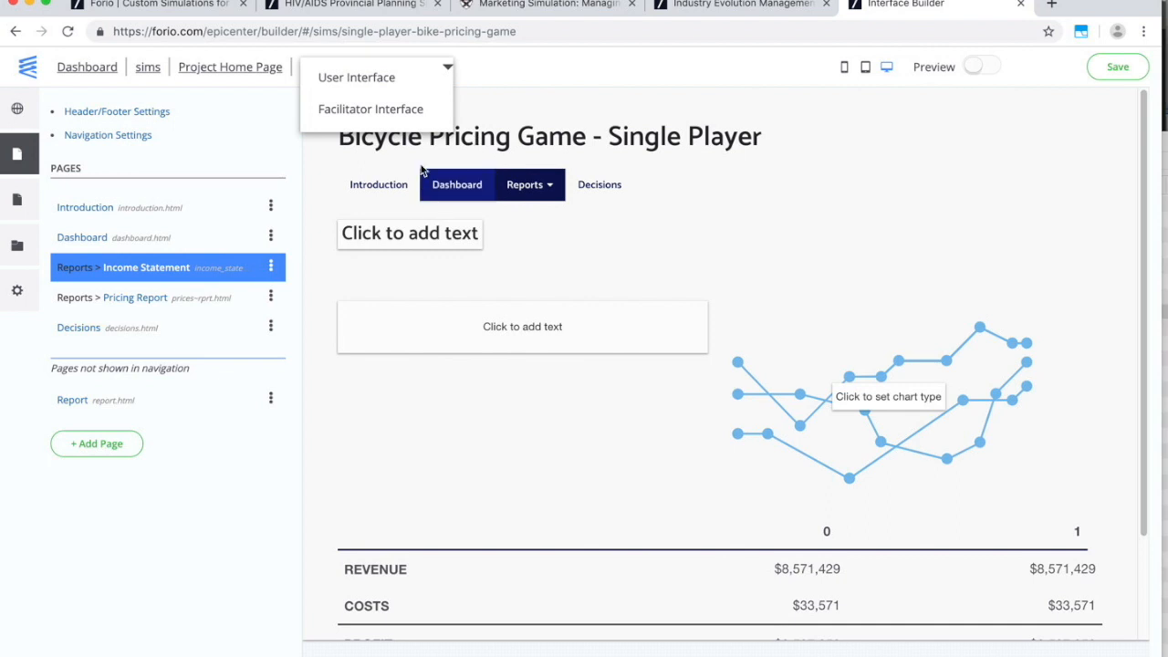
{"action": "left_click", "coordinate": [372, 84]}
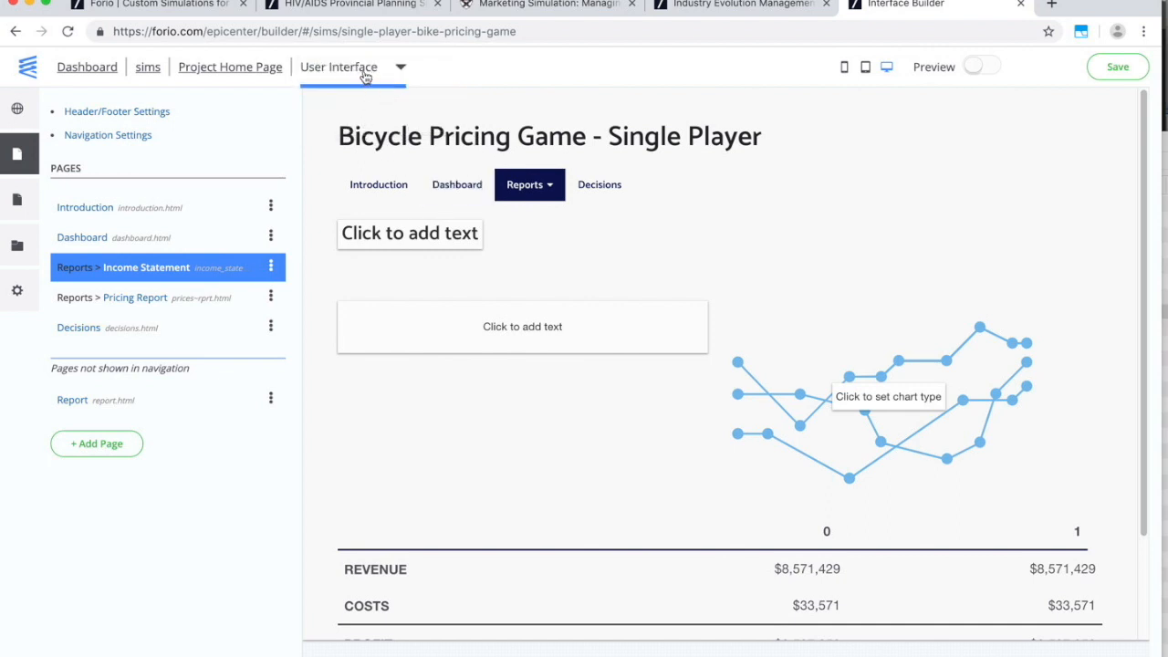
{"action": "left_click", "coordinate": [364, 75]}
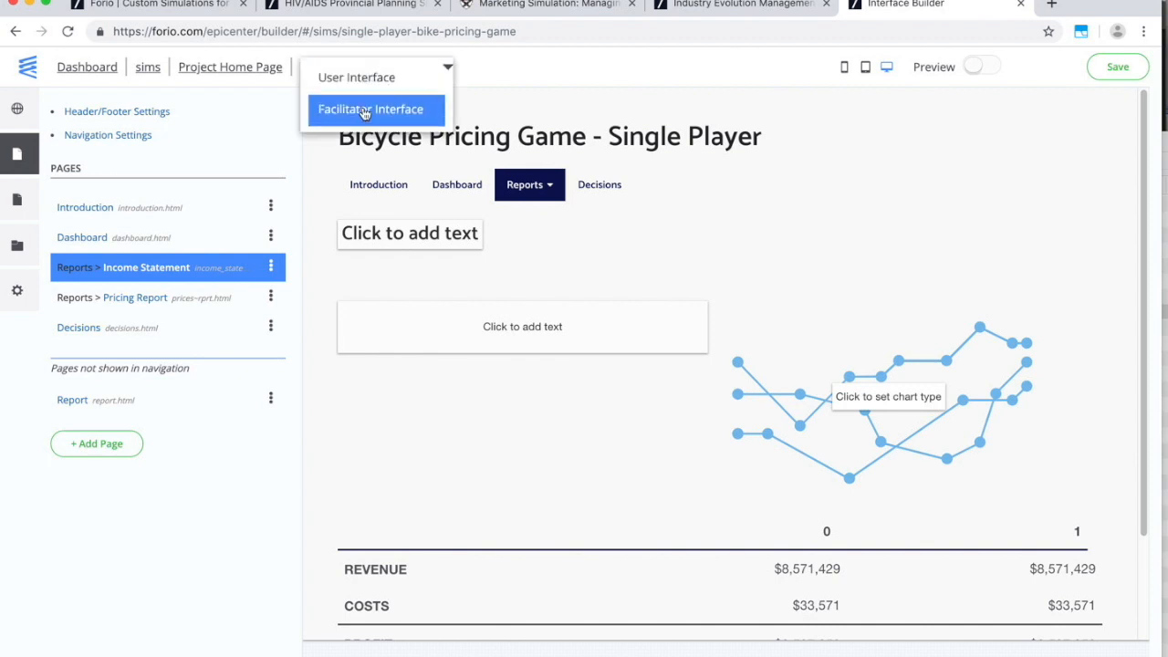
{"action": "left_click", "coordinate": [364, 110]}
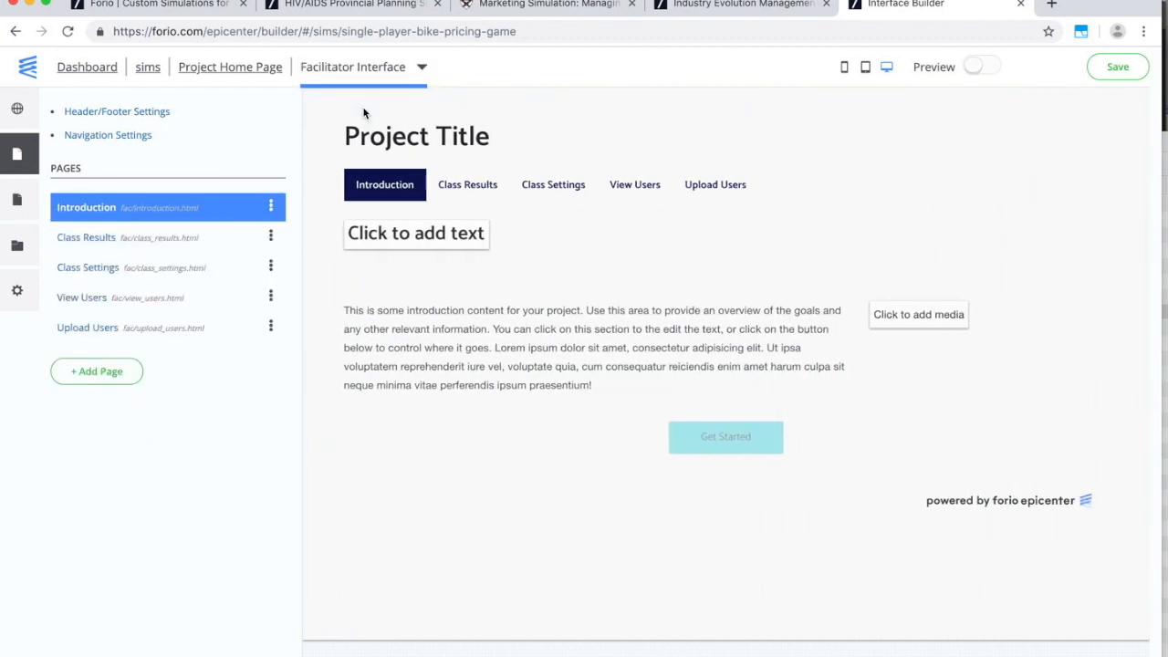
{"action": "left_click", "coordinate": [468, 187]}
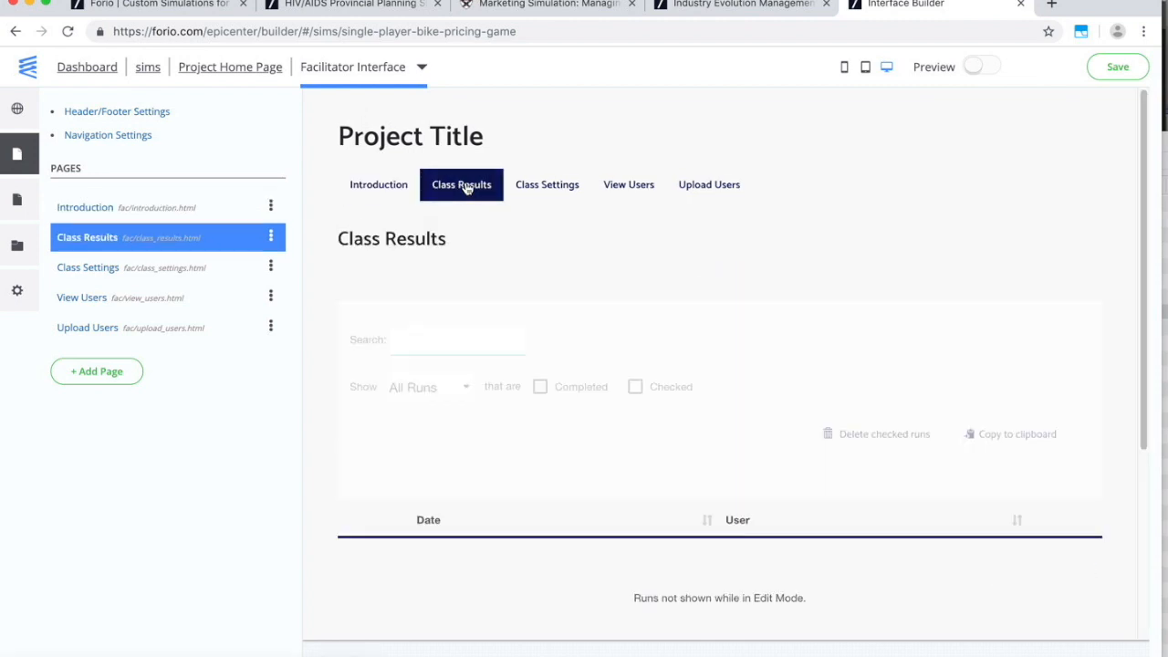
Add a Time column to the Class Results table, bound to the Time variable.
{"action": "left_click", "coordinate": [659, 571]}
{"action": "left_click", "coordinate": [92, 228]}
{"action": "left_click_drag", "start_coordinate": [119, 248], "coordinate": [53, 245]}
{"action": "type", "text": "Time"}
{"action": "key", "text": "Tab"}
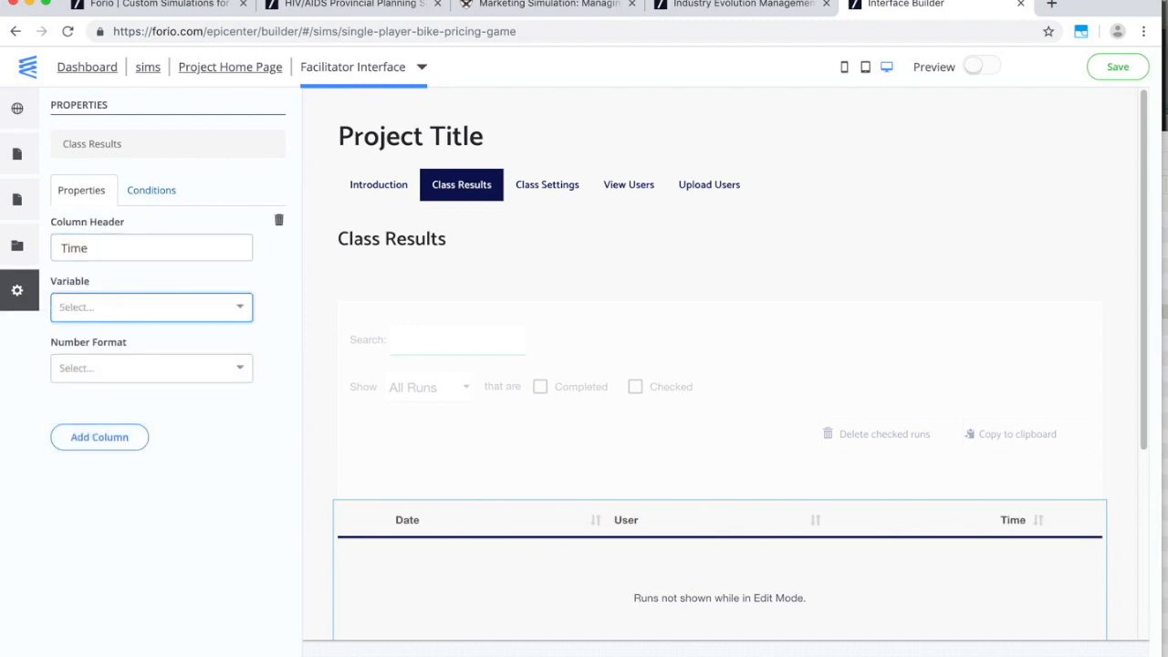
{"action": "type", "text": "time"}
{"action": "left_click", "coordinate": [93, 363]}
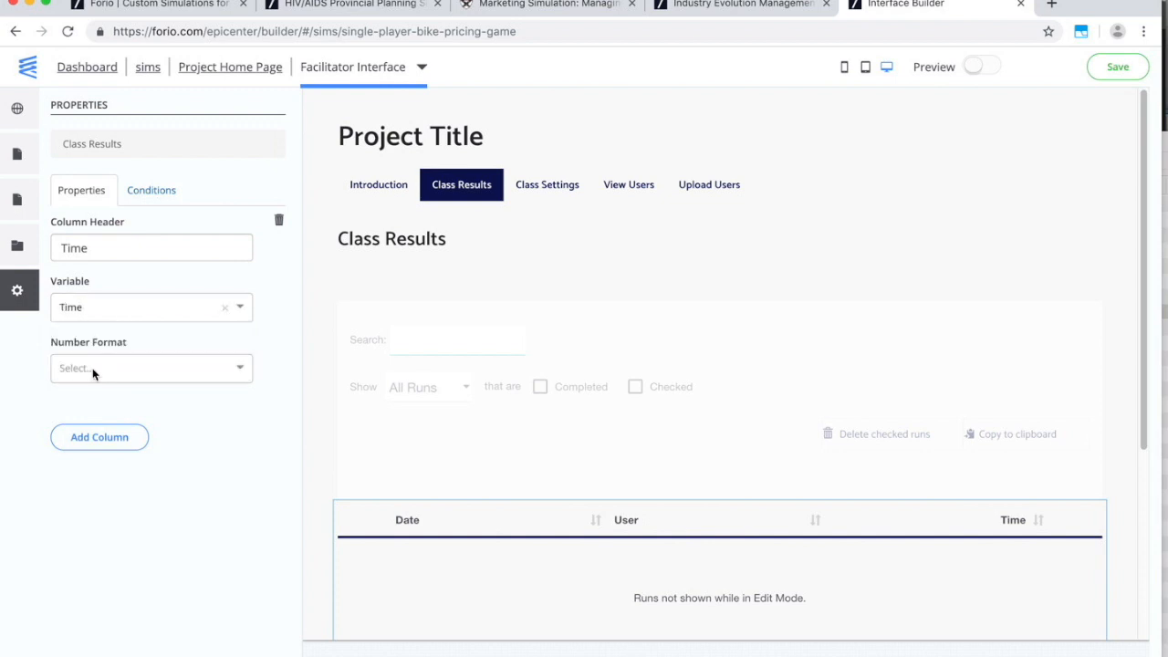
Add a Cum Profit column showing P1 cumulative profit in $#,##0 format.
{"action": "left_click", "coordinate": [102, 439]}
{"action": "left_click_drag", "start_coordinate": [111, 457], "coordinate": [57, 458]}
{"action": "type", "text": "Cum Profit"}
{"action": "left_click", "coordinate": [82, 517]}
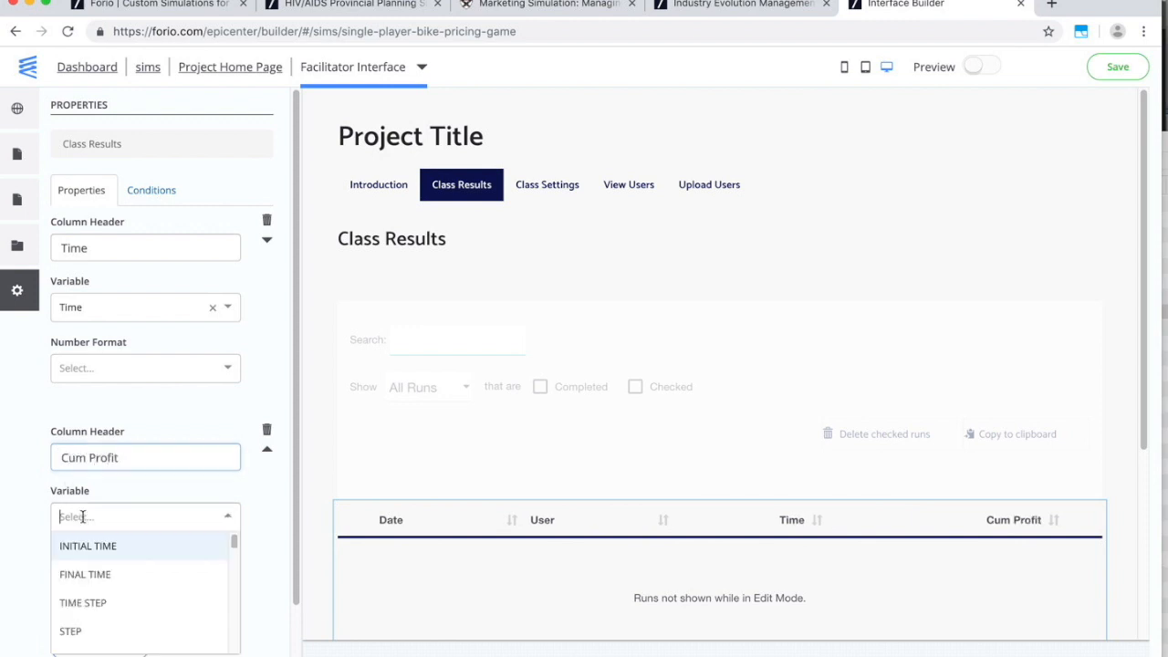
{"action": "type", "text": "cu"}
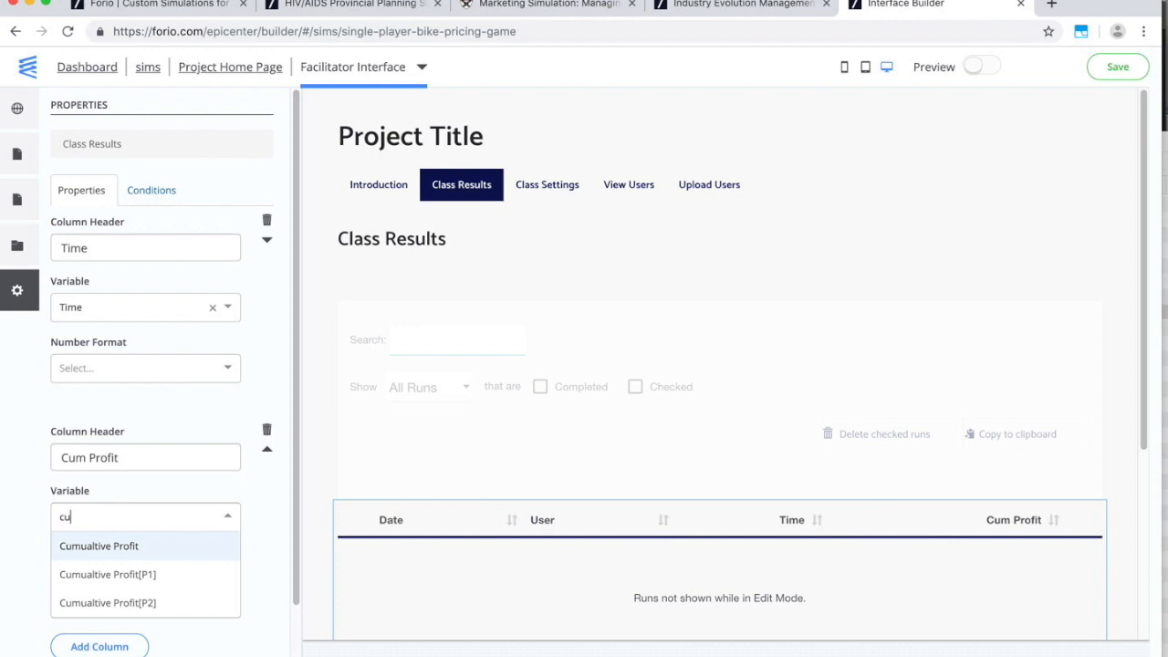
{"action": "left_click", "coordinate": [110, 585]}
{"action": "left_click", "coordinate": [108, 587]}
{"action": "scroll", "coordinate": [114, 602], "scroll_direction": "down", "scroll_amount": 2}
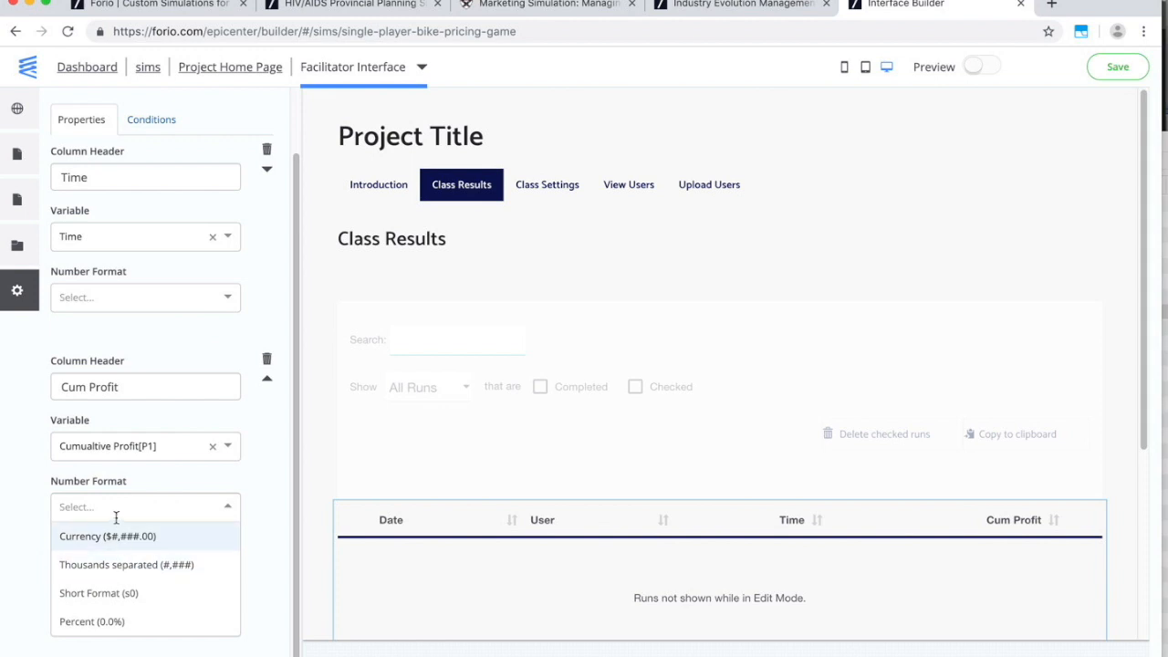
{"action": "type", "text": "$#,##0"}
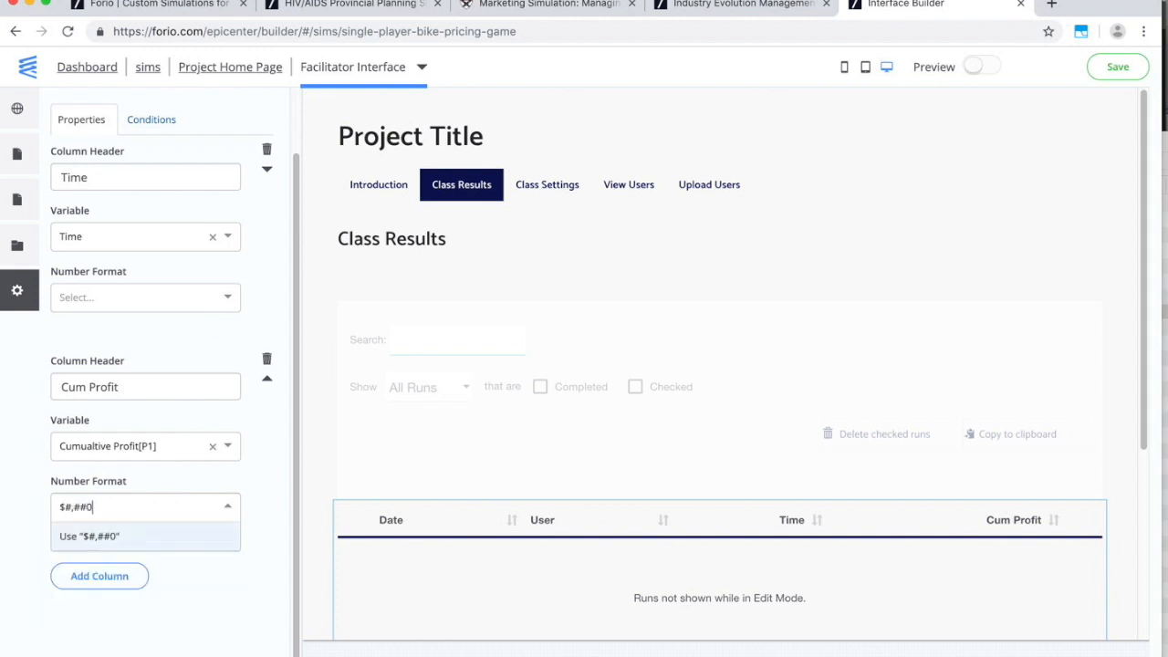
{"action": "key", "text": "Return"}
Remove the unwanted Column 3 from the results table.
{"action": "left_click", "coordinate": [116, 575]}
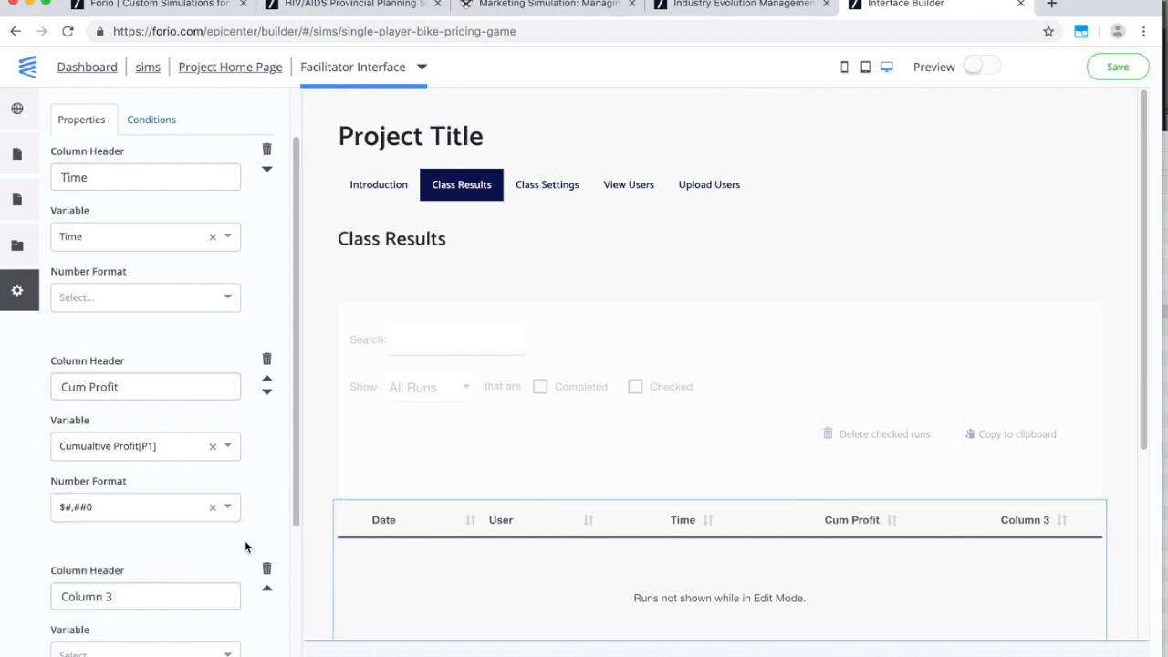
{"action": "left_click", "coordinate": [267, 569]}
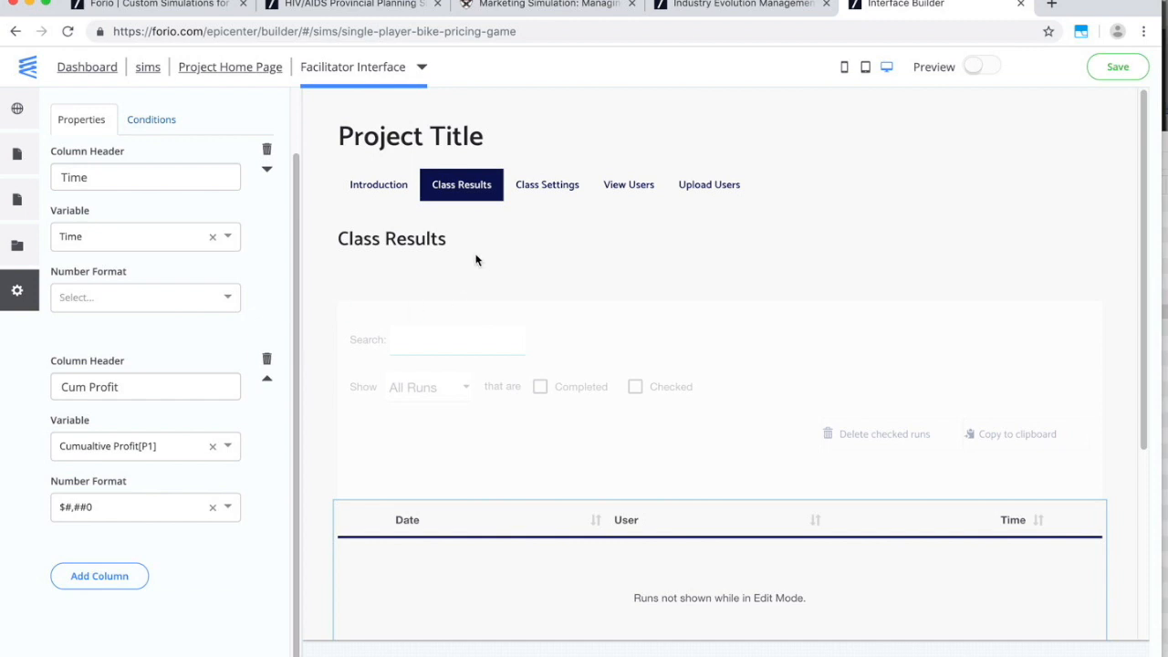
{"action": "left_click", "coordinate": [562, 193]}
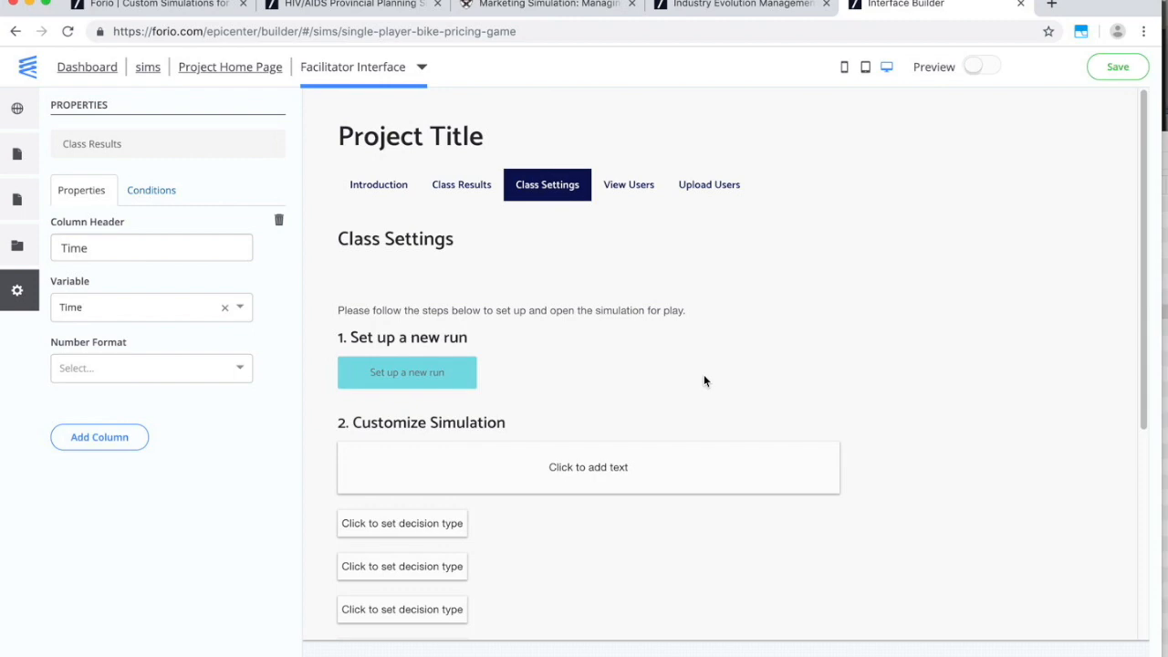
Look over the Class Settings page, then switch back to the Vensim model.
{"action": "scroll", "coordinate": [703, 382], "scroll_direction": "down", "scroll_amount": 4}
{"action": "scroll", "coordinate": [704, 381], "scroll_direction": "up", "scroll_amount": 3}
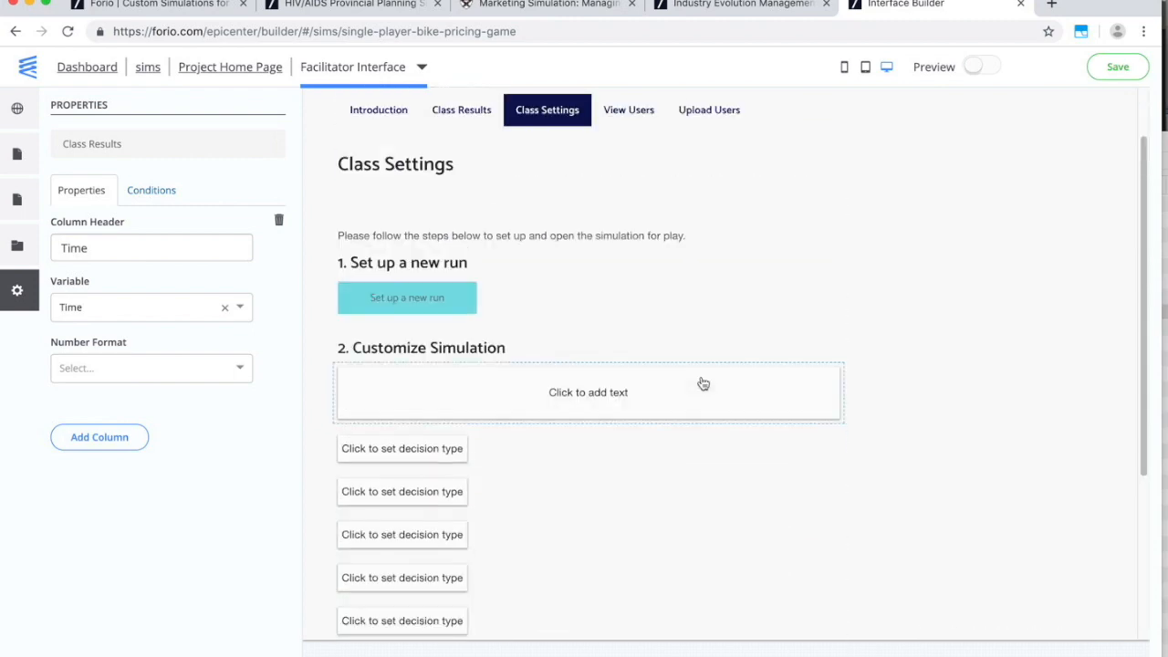
{"action": "key", "text": "super+Tab"}
{"action": "key", "text": "super+Tab"}
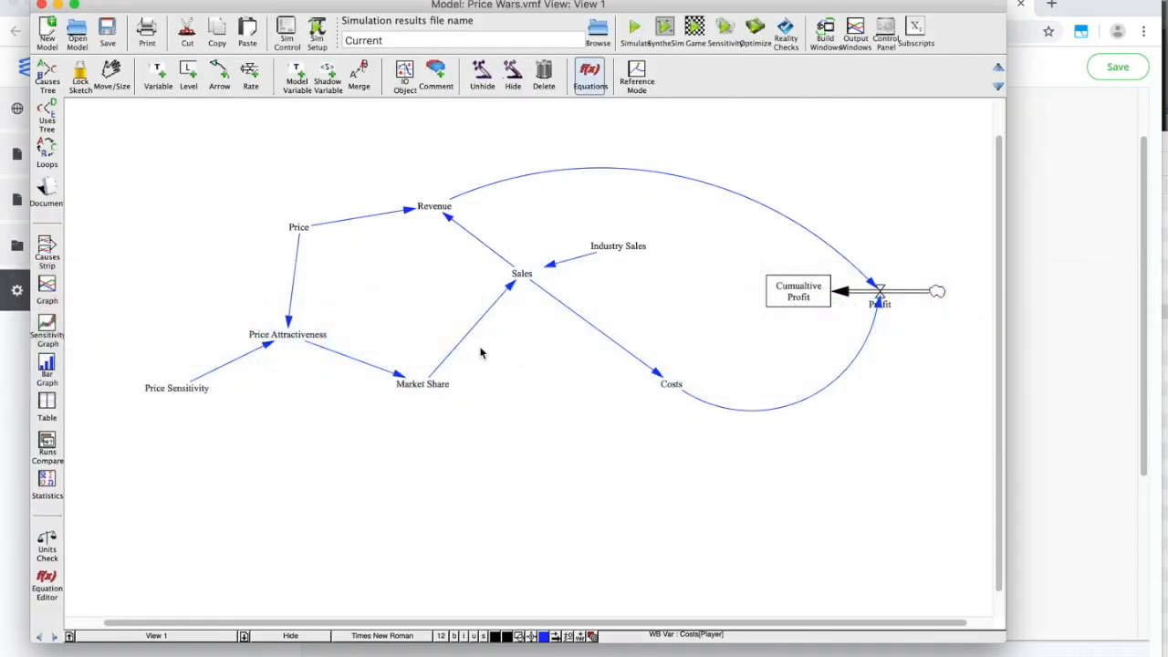
Review the Price Sensitivity equation (value 1) without changes and return to Forio.
{"action": "left_click", "coordinate": [151, 391]}
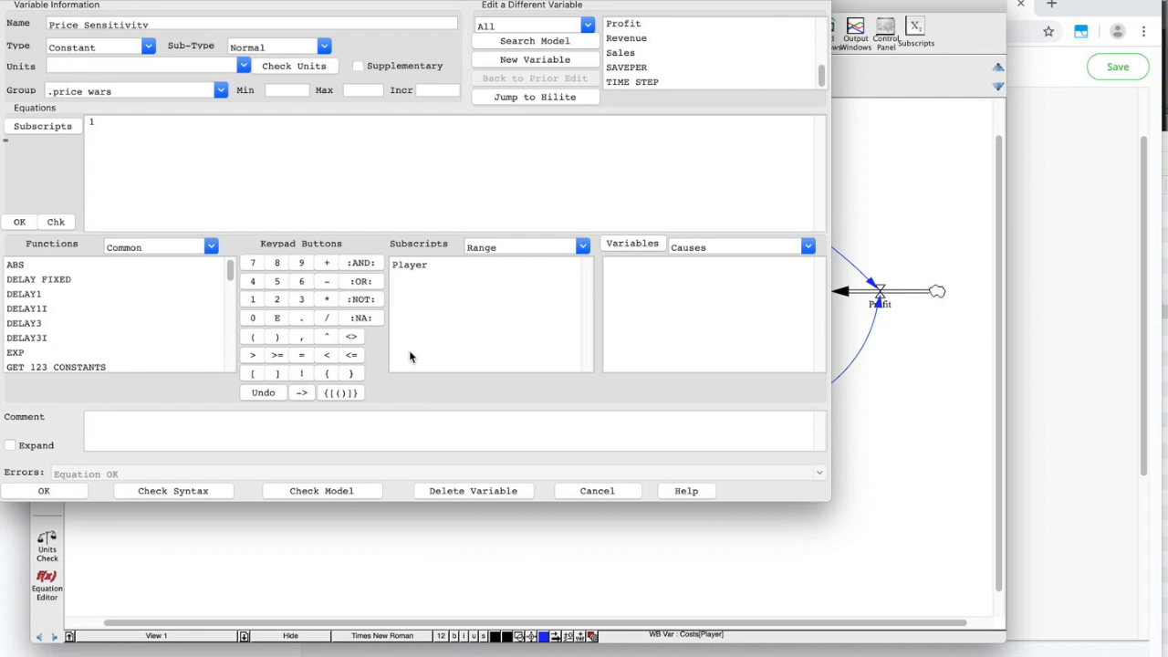
{"action": "left_click", "coordinate": [606, 493]}
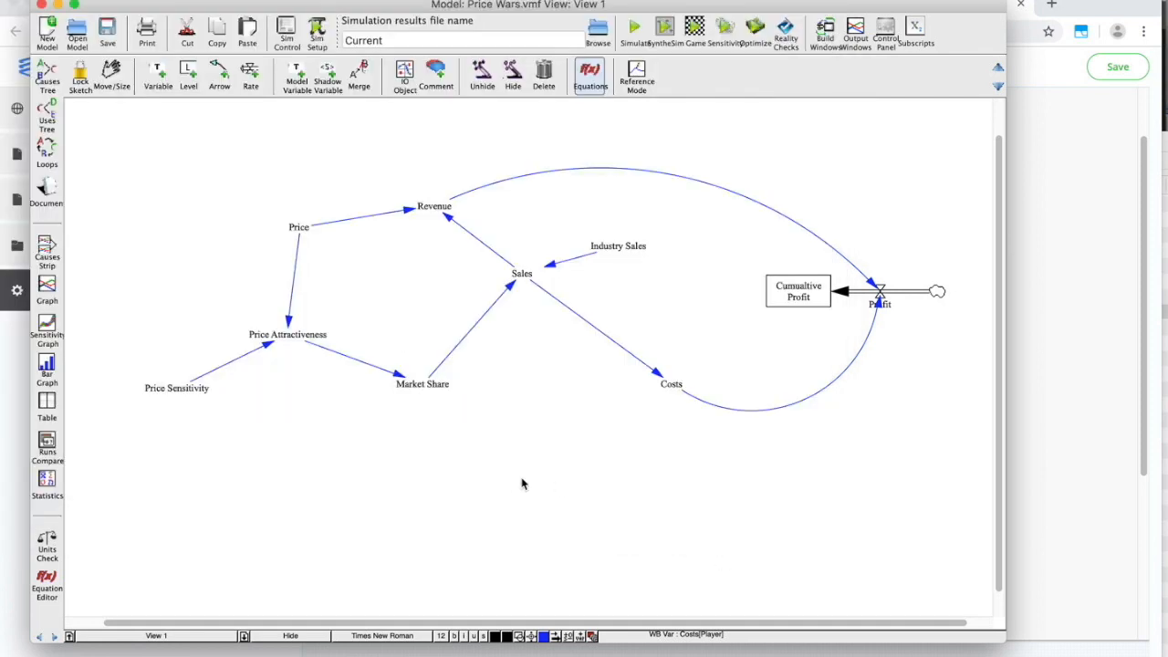
{"action": "left_click", "coordinate": [1087, 439]}
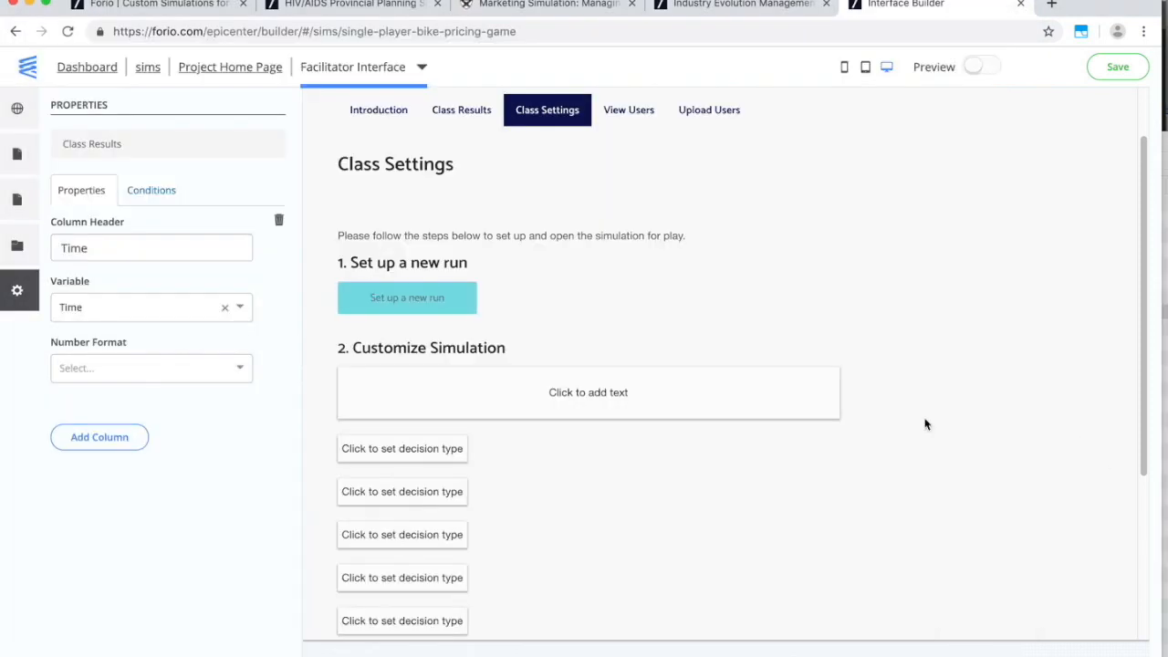
Make the first decision a text input labelled Price Sensitivity, bound to Price Sensitivity.
{"action": "left_click", "coordinate": [420, 455]}
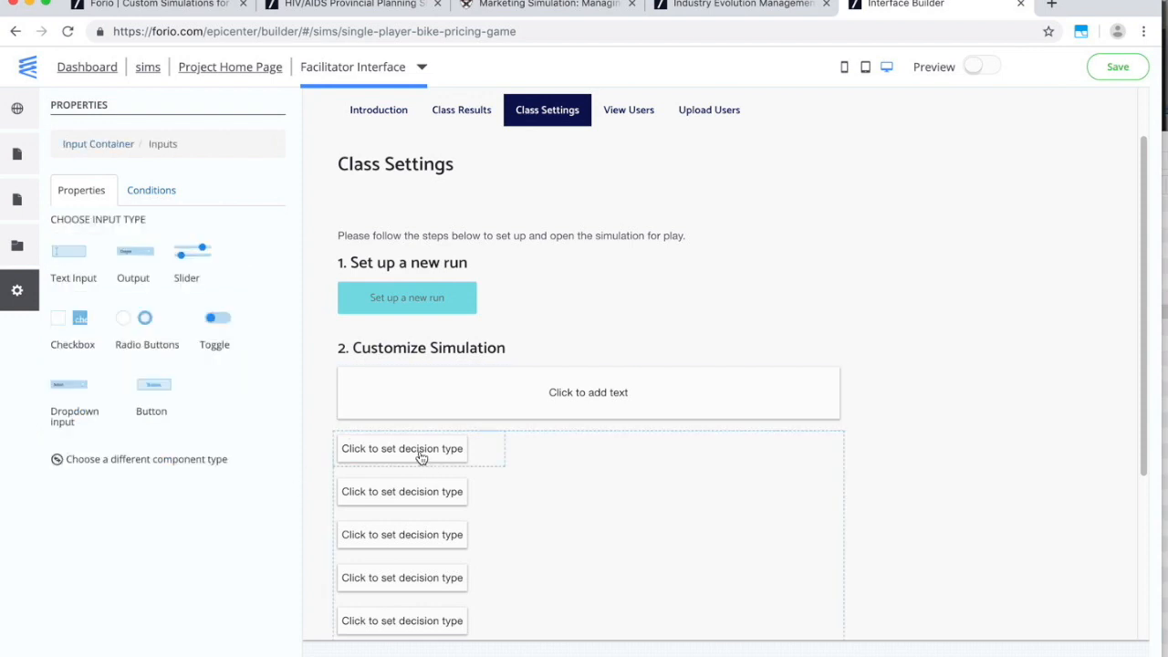
{"action": "left_click", "coordinate": [84, 254]}
{"action": "left_click_drag", "start_coordinate": [96, 252], "coordinate": [51, 253]}
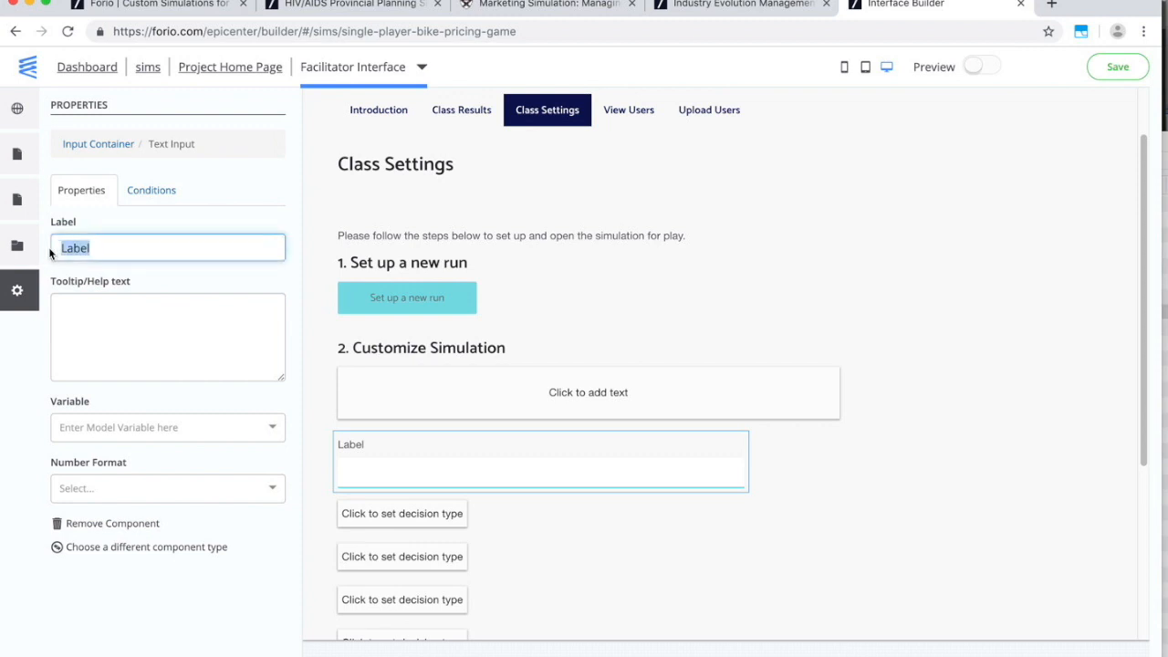
{"action": "type", "text": "Price Sensitivity"}
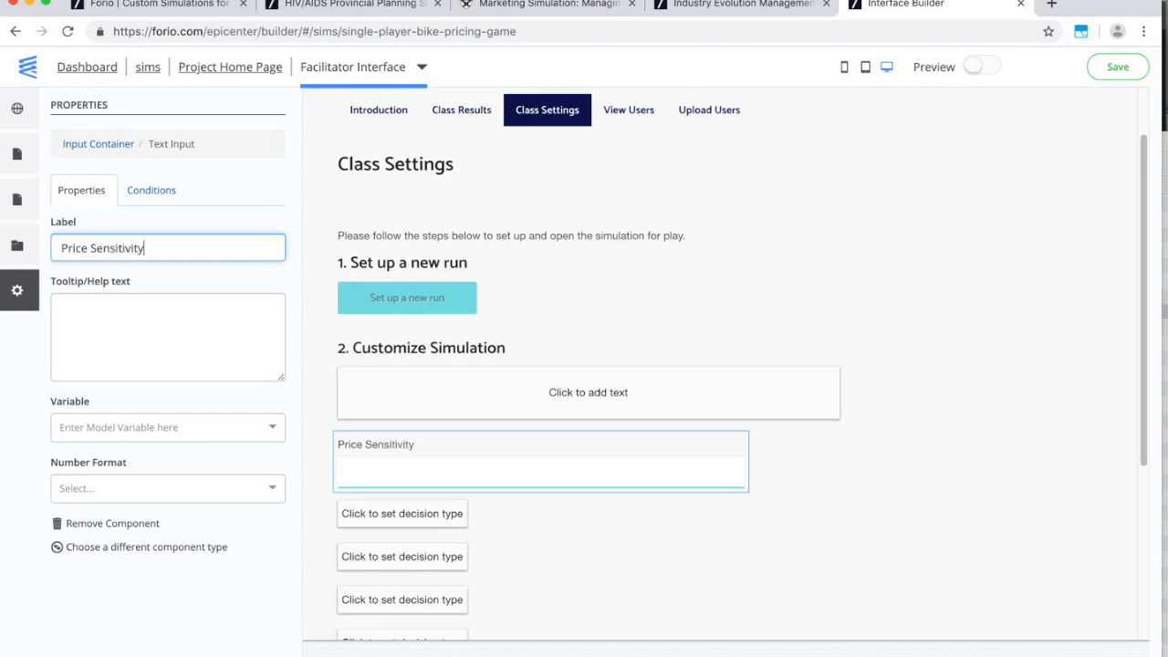
{"action": "left_click", "coordinate": [126, 427]}
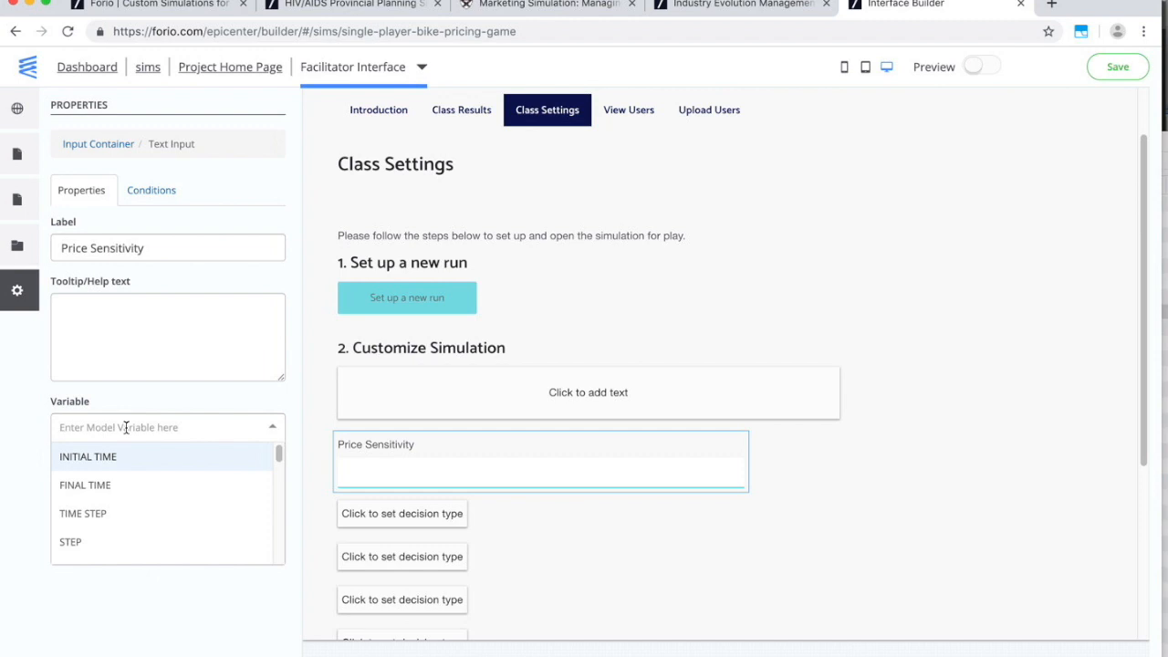
{"action": "type", "text": "pri"}
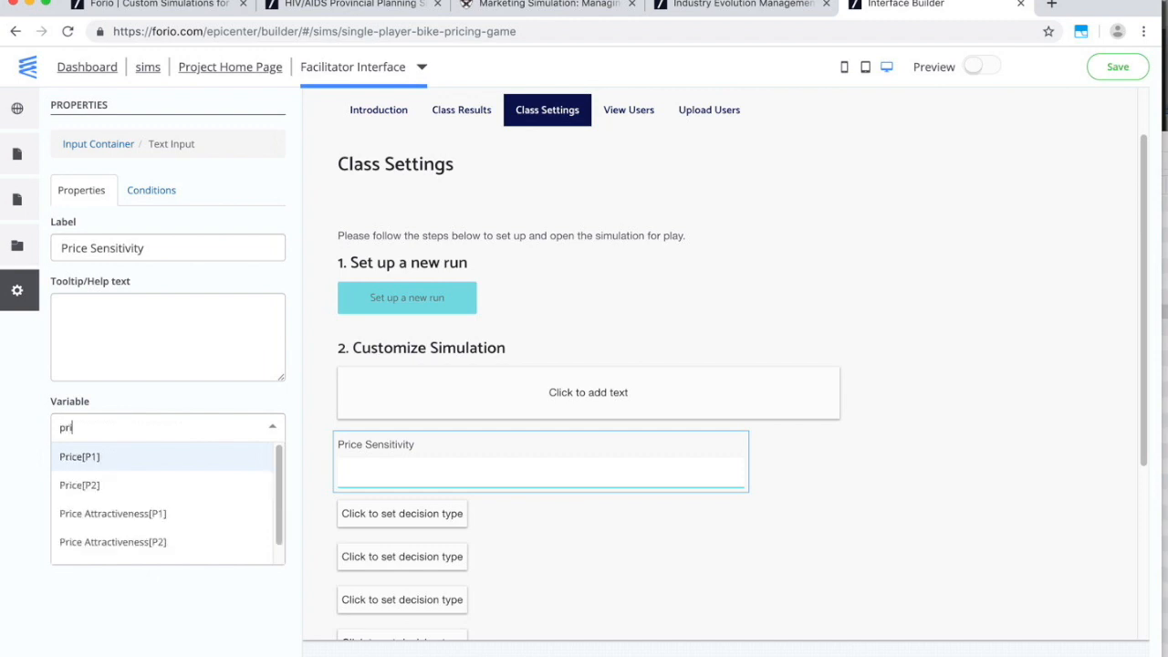
{"action": "type", "text": "ce se"}
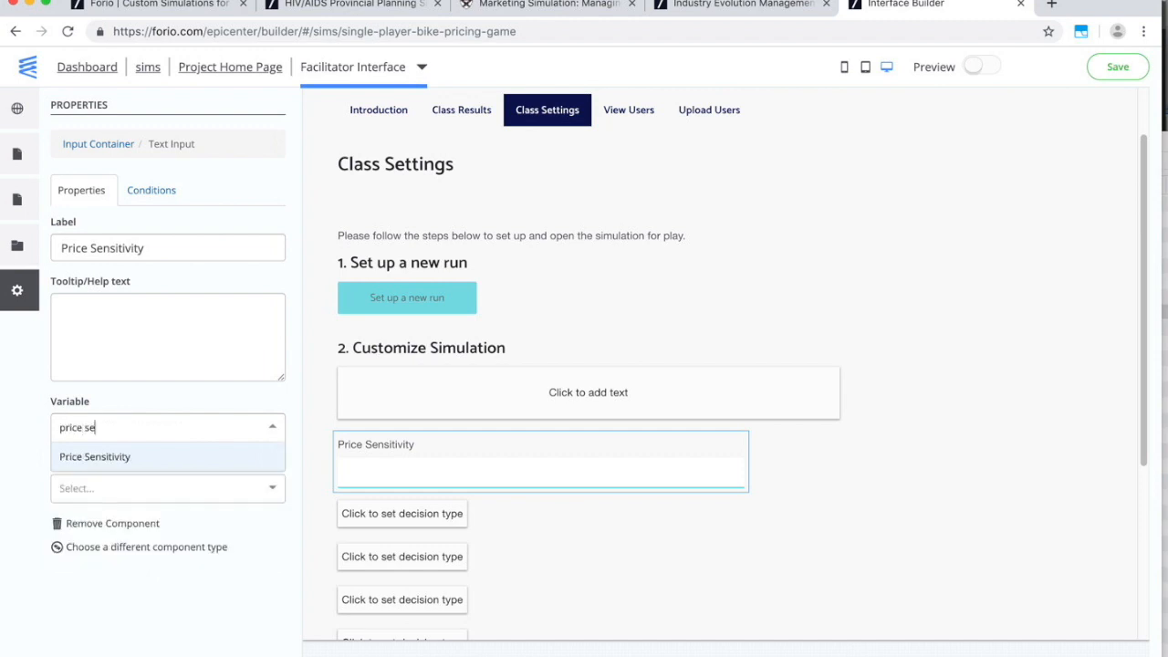
{"action": "left_click", "coordinate": [114, 456]}
Format the Price Sensitivity input as #,##0.00 and save the interface.
{"action": "left_click", "coordinate": [128, 489]}
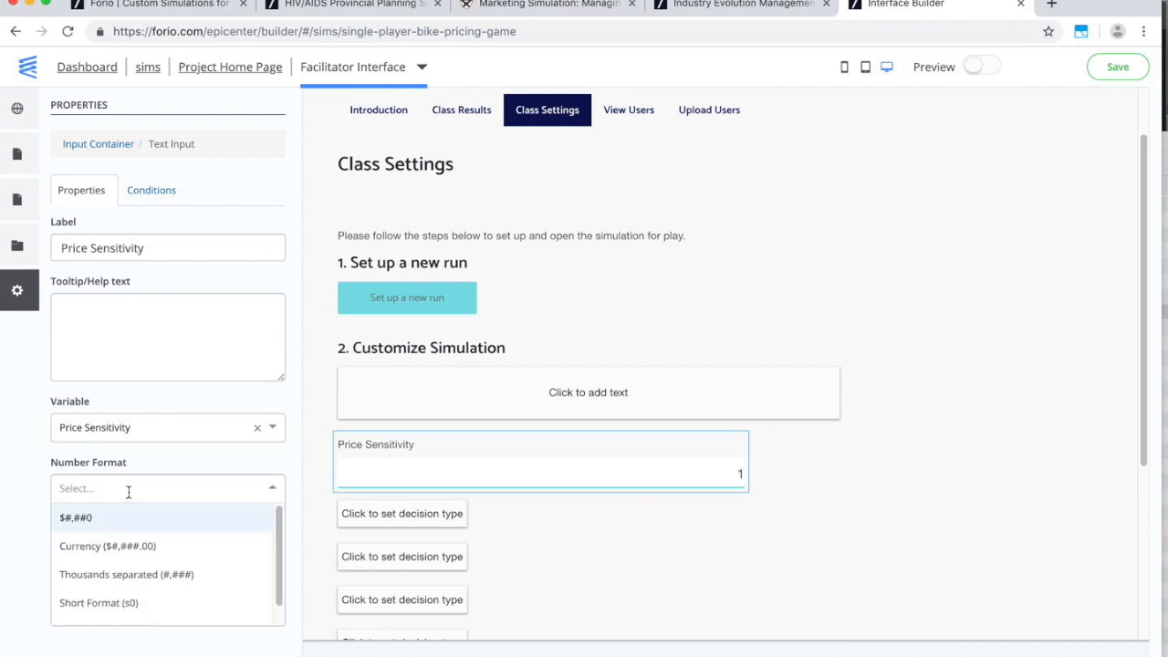
{"action": "type", "text": "#"}
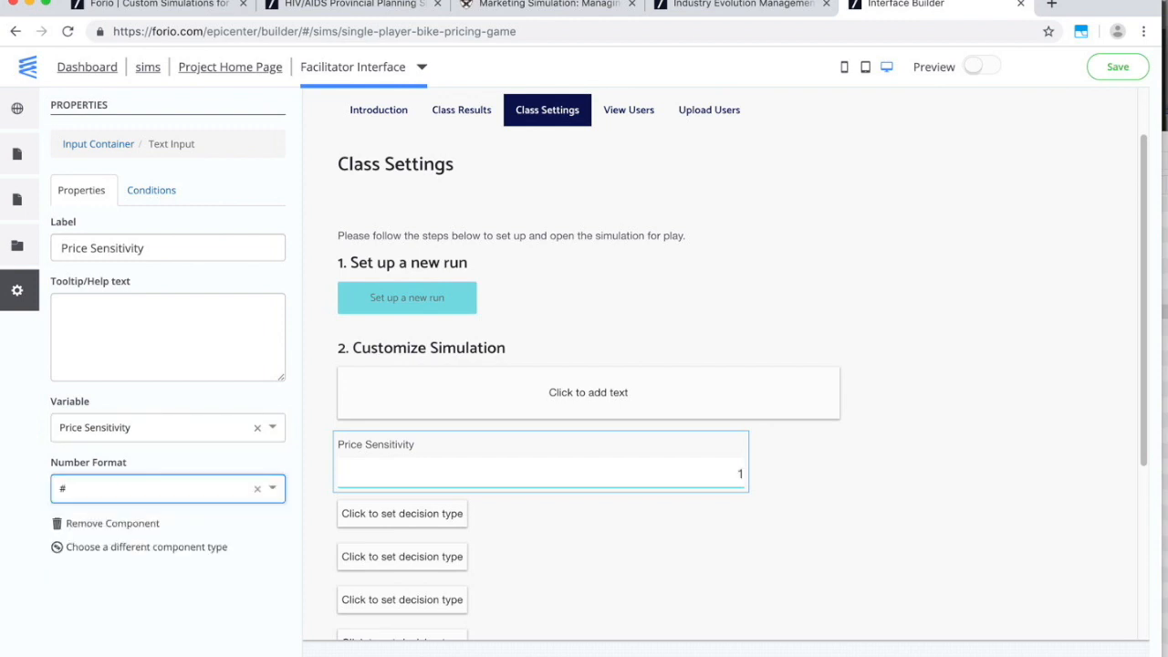
{"action": "type", "text": ",##0.00"}
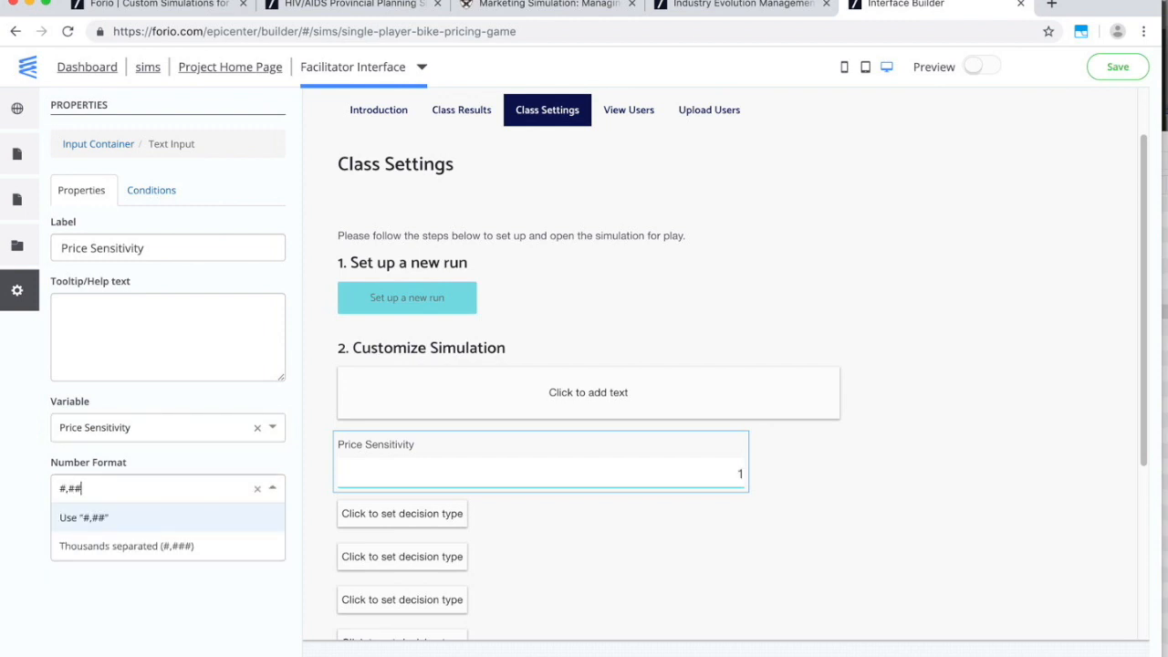
{"action": "key", "text": "Return"}
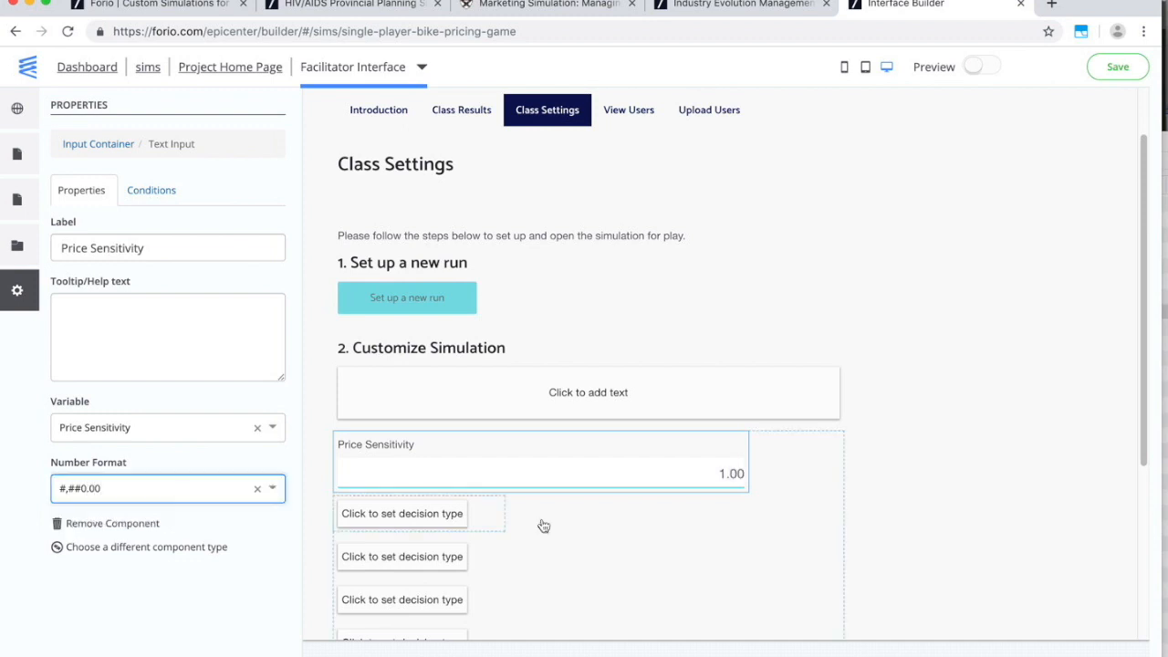
{"action": "scroll", "coordinate": [815, 447], "scroll_direction": "down", "scroll_amount": 5}
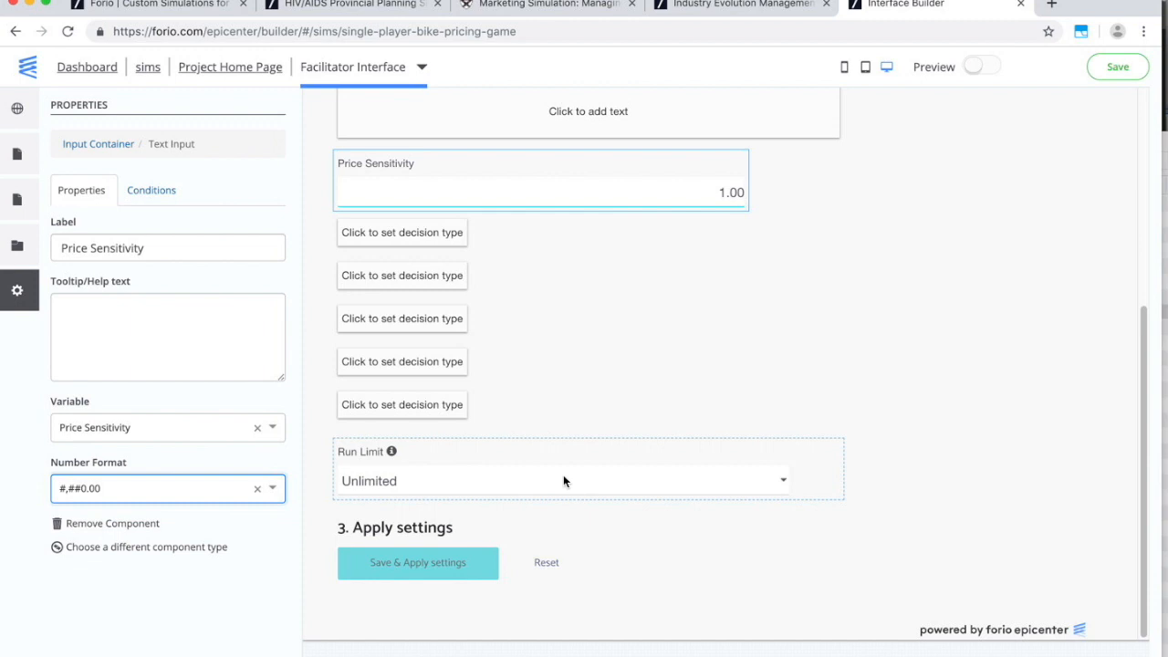
{"action": "scroll", "coordinate": [563, 475], "scroll_direction": "up", "scroll_amount": 5}
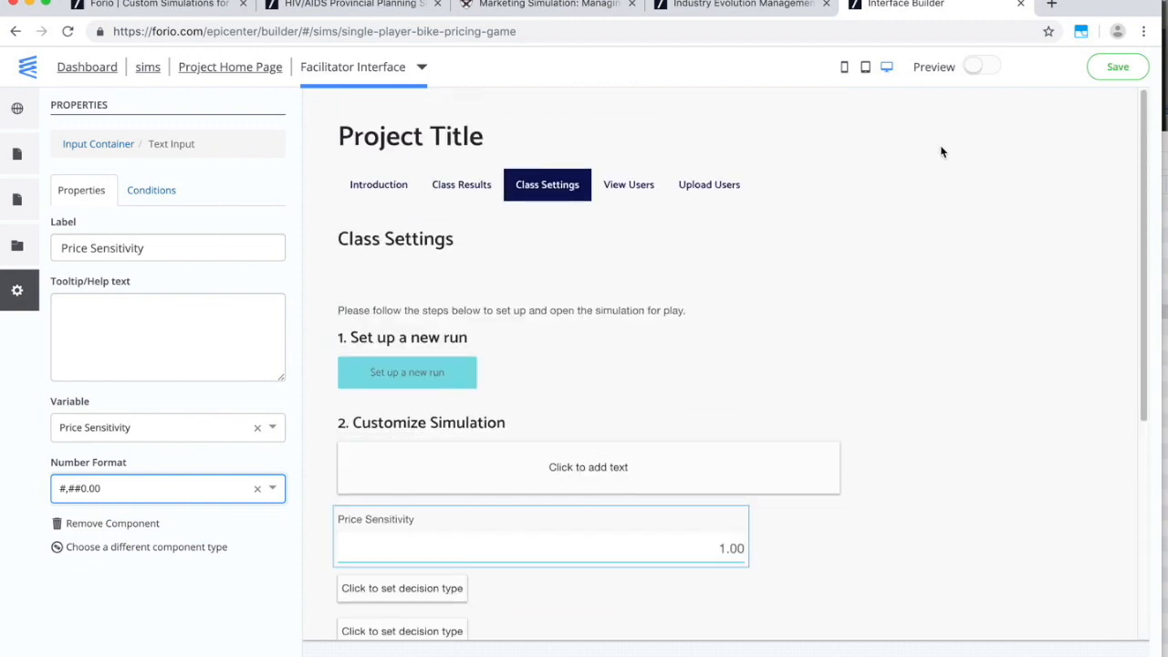
{"action": "left_click", "coordinate": [1119, 68]}
{"action": "left_click", "coordinate": [261, 71]}
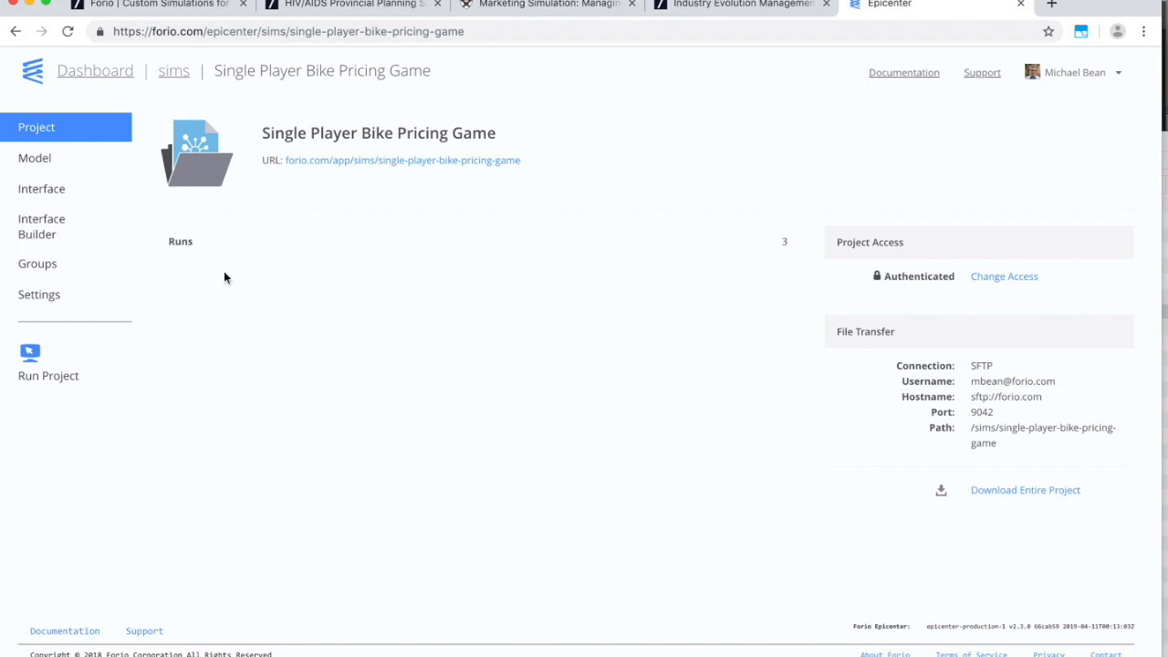
Start a new project group with organization name Webinar Test.
{"action": "left_click", "coordinate": [41, 267]}
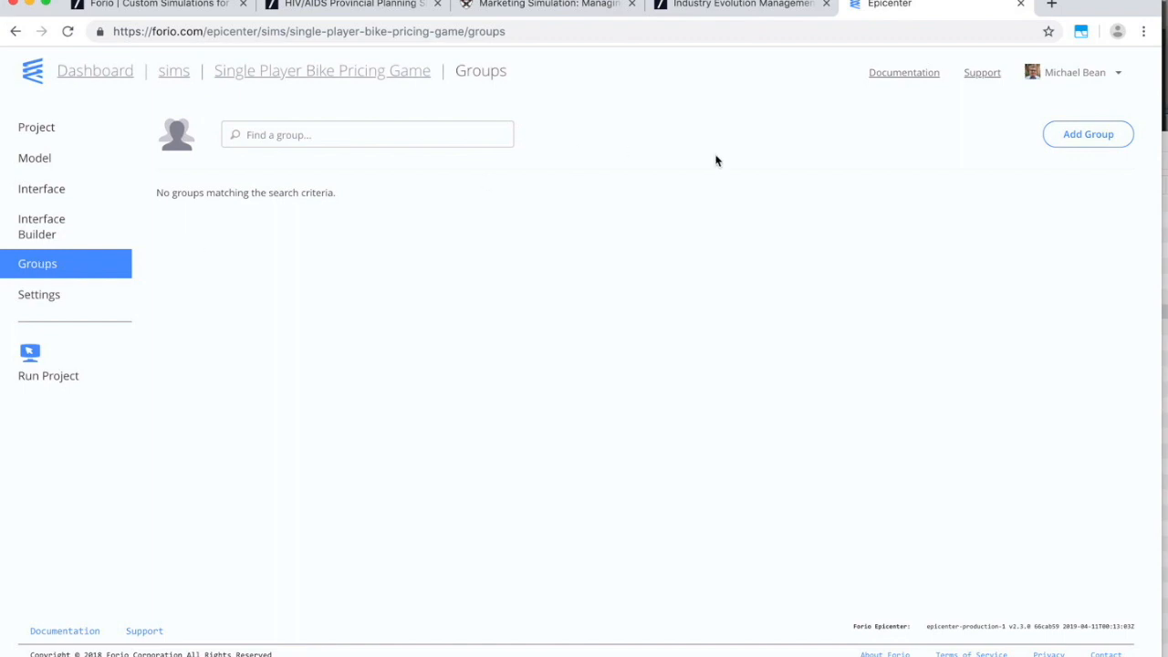
{"action": "left_click", "coordinate": [1094, 135]}
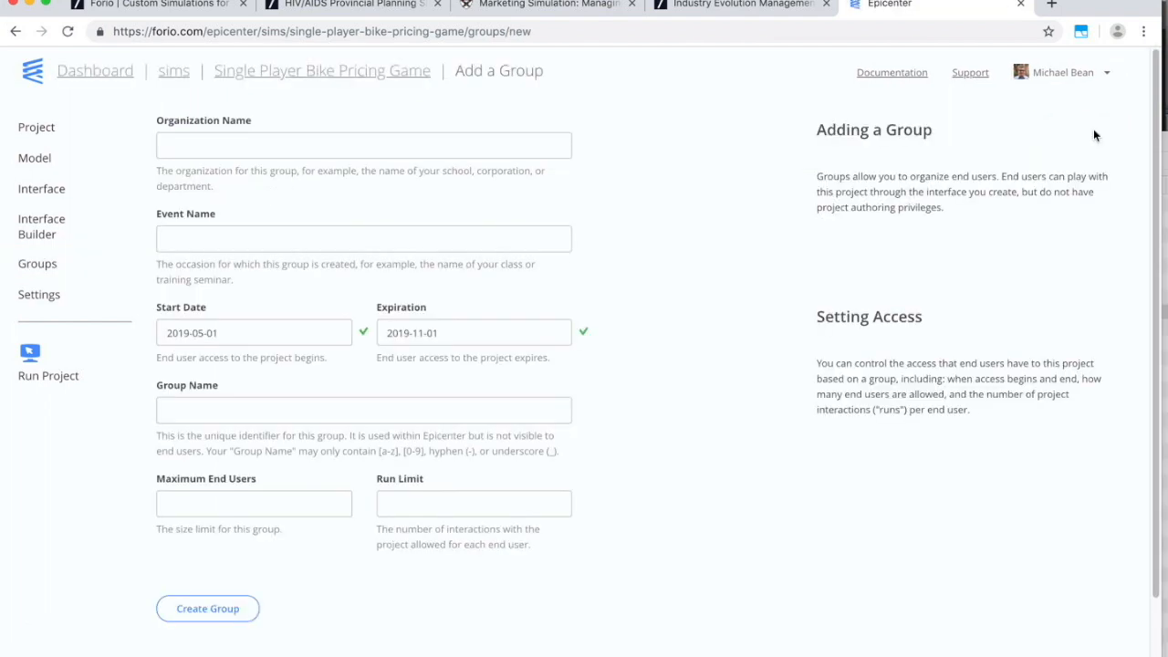
{"action": "left_click", "coordinate": [378, 147]}
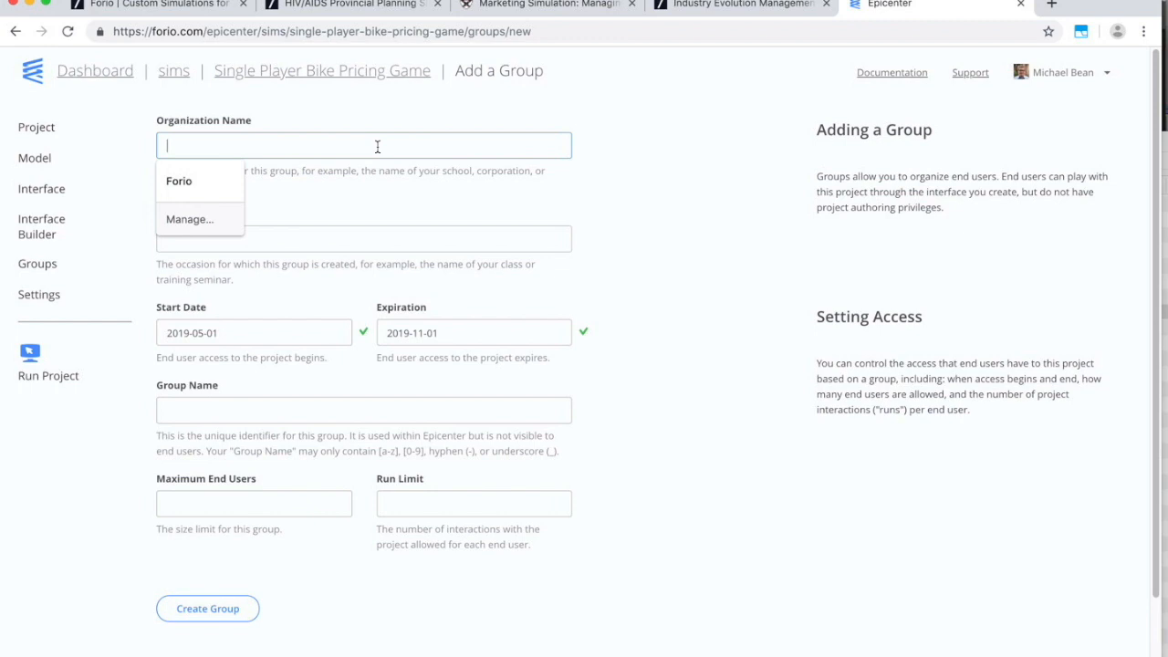
{"action": "type", "text": "Wefbin"}
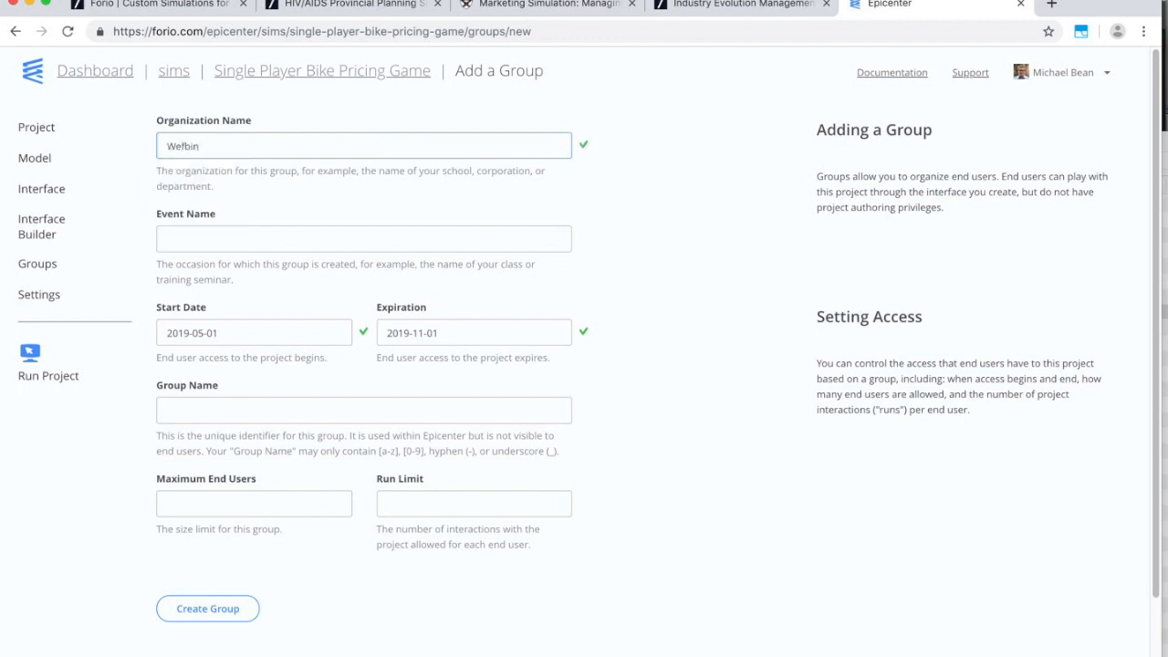
{"action": "type", "text": "arinar Test"}
{"action": "key", "text": "Tab"}
Clear the expiration date, keep the 2019-05-01 start, and create webinar-test-may-2019.
{"action": "left_click", "coordinate": [231, 332]}
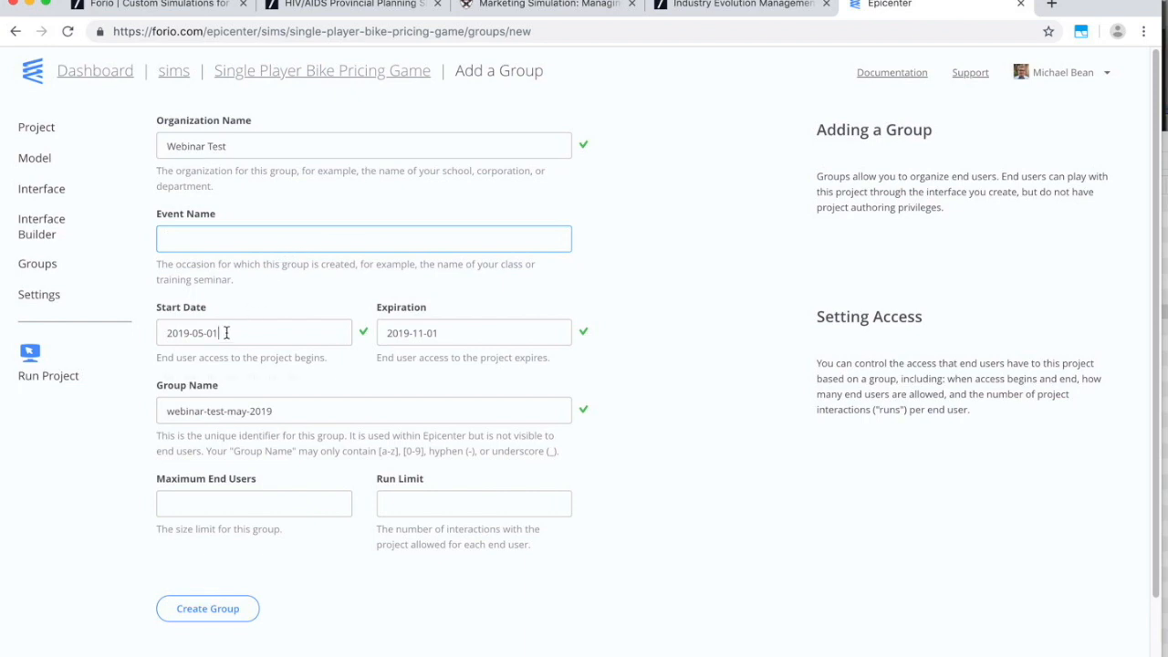
{"action": "left_click", "coordinate": [451, 332]}
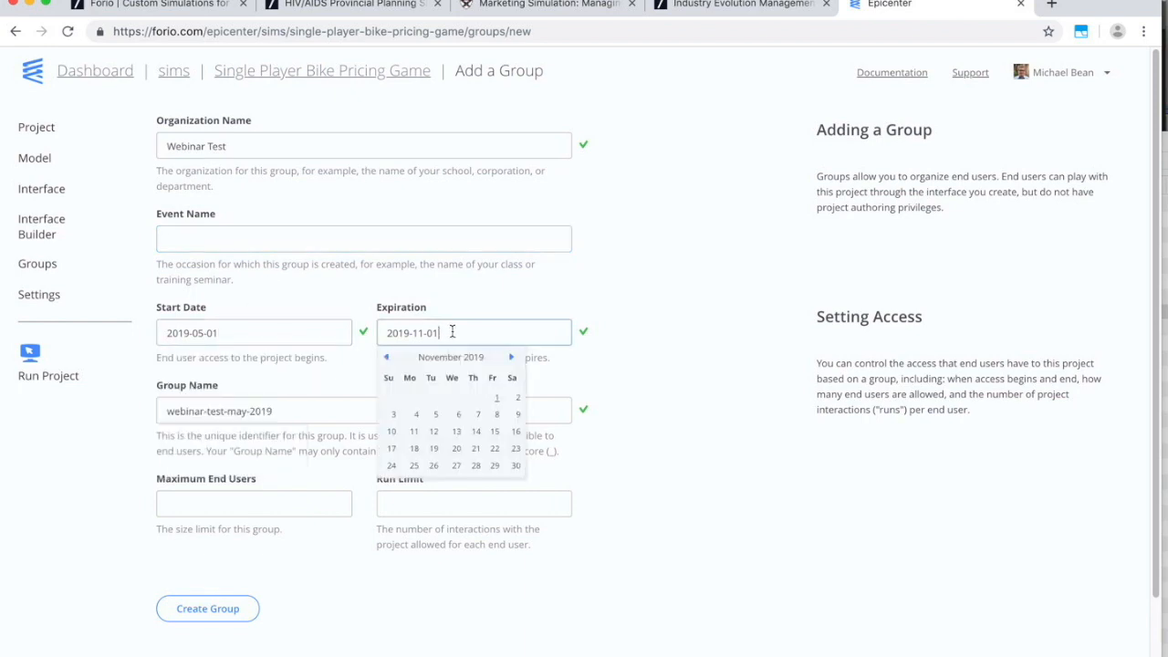
{"action": "left_click_drag", "start_coordinate": [452, 332], "coordinate": [348, 330]}
{"action": "key", "text": "BackSpace"}
{"action": "left_click", "coordinate": [630, 281]}
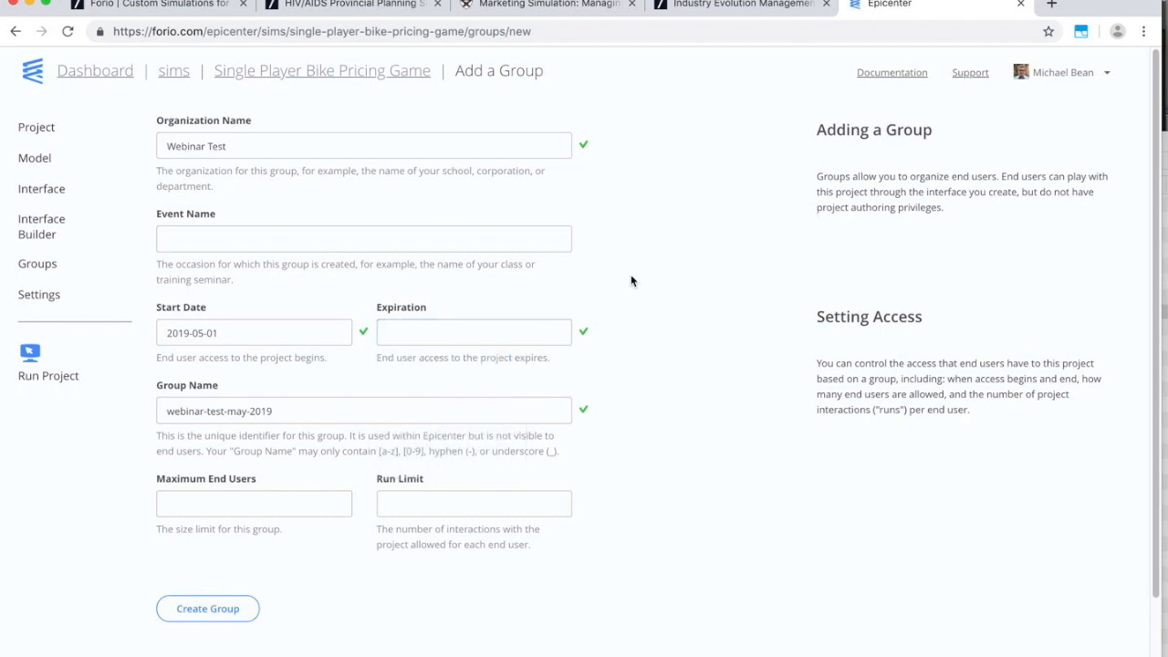
{"action": "left_click", "coordinate": [228, 613]}
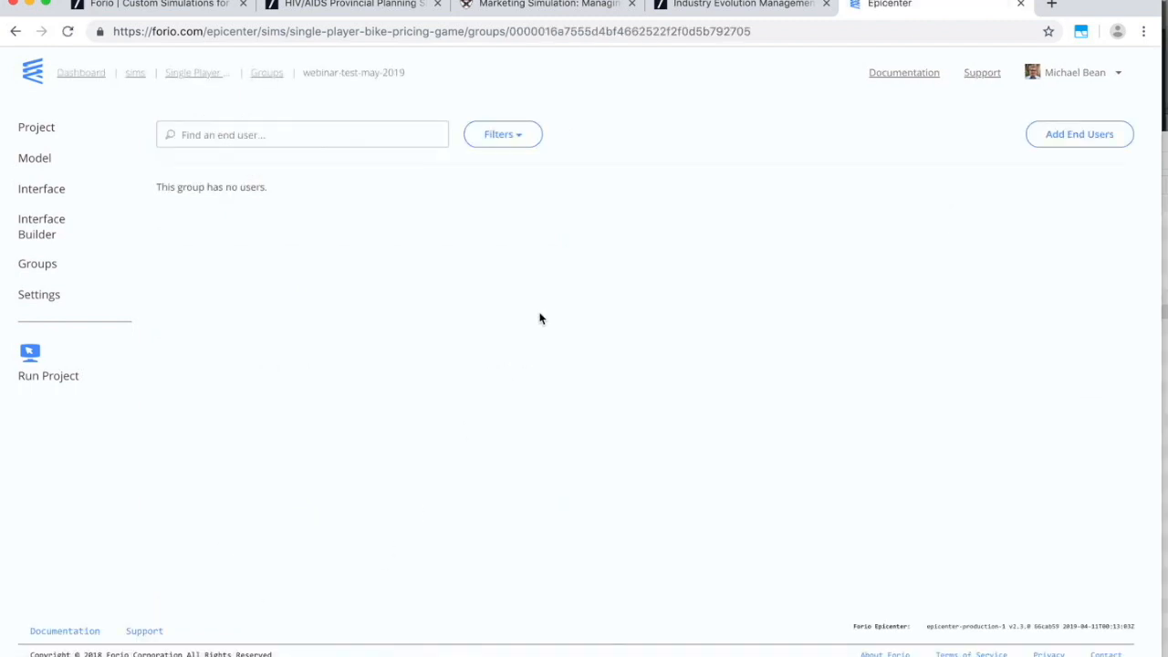
Invite a saved username to webinar-test-may-2019 and create it as a facilitator end user.
{"action": "left_click", "coordinate": [1095, 139]}
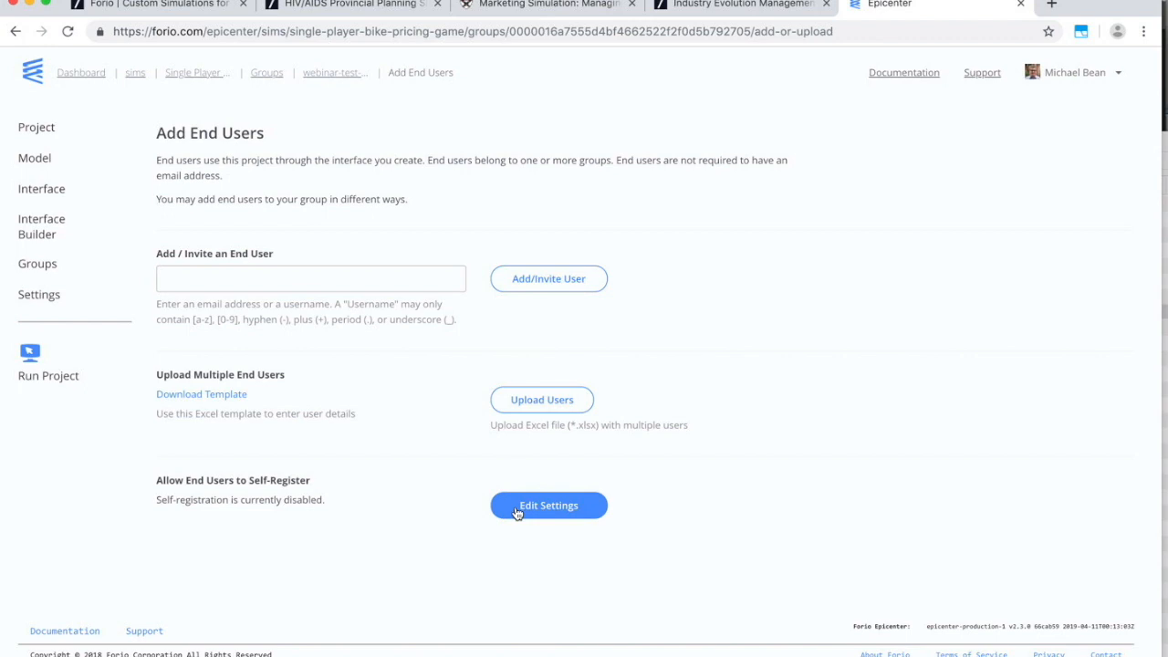
{"action": "left_click", "coordinate": [387, 278]}
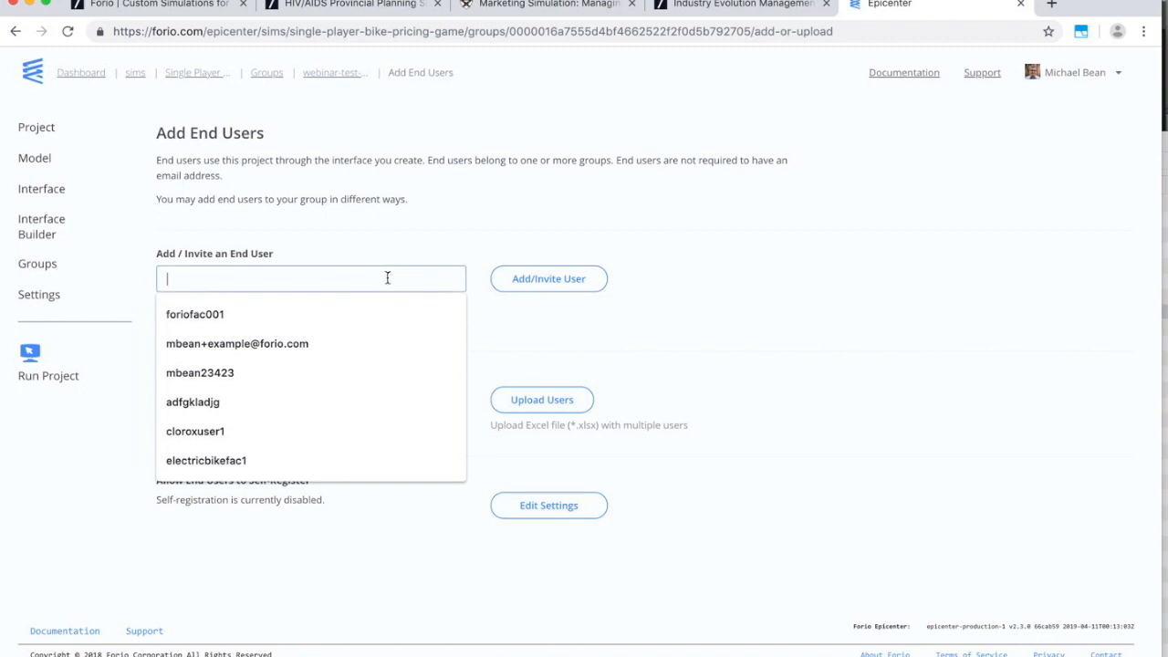
{"action": "left_click", "coordinate": [320, 315]}
{"action": "left_click_drag", "start_coordinate": [320, 281], "coordinate": [161, 280]}
{"action": "left_click", "coordinate": [532, 283]}
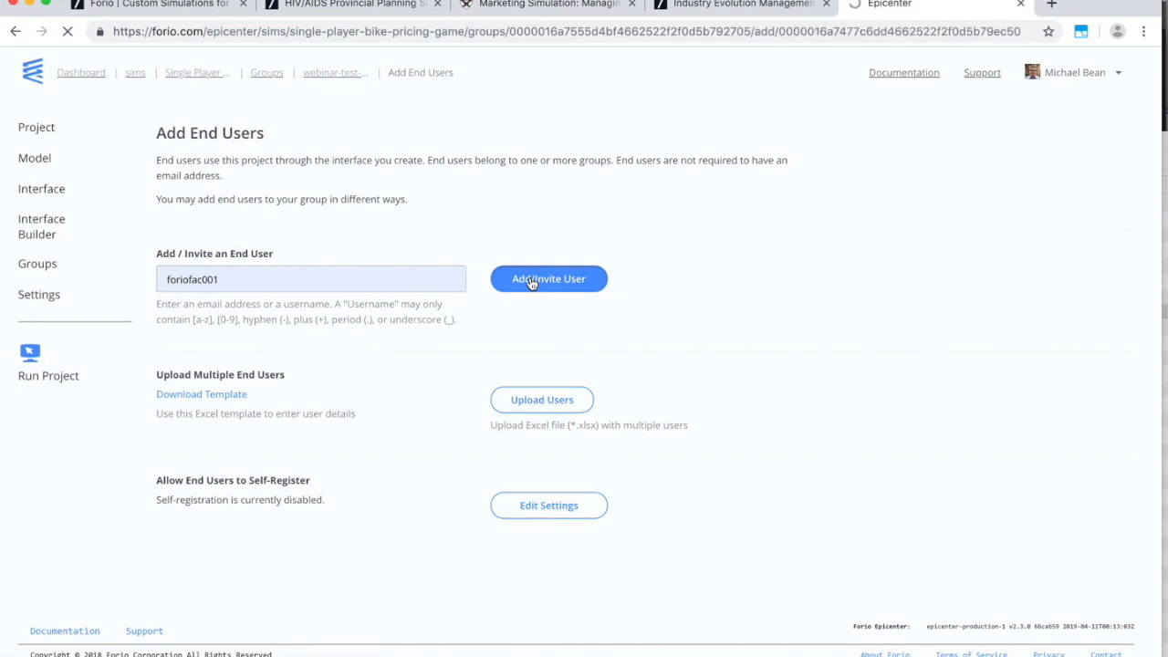
{"action": "left_click", "coordinate": [165, 315]}
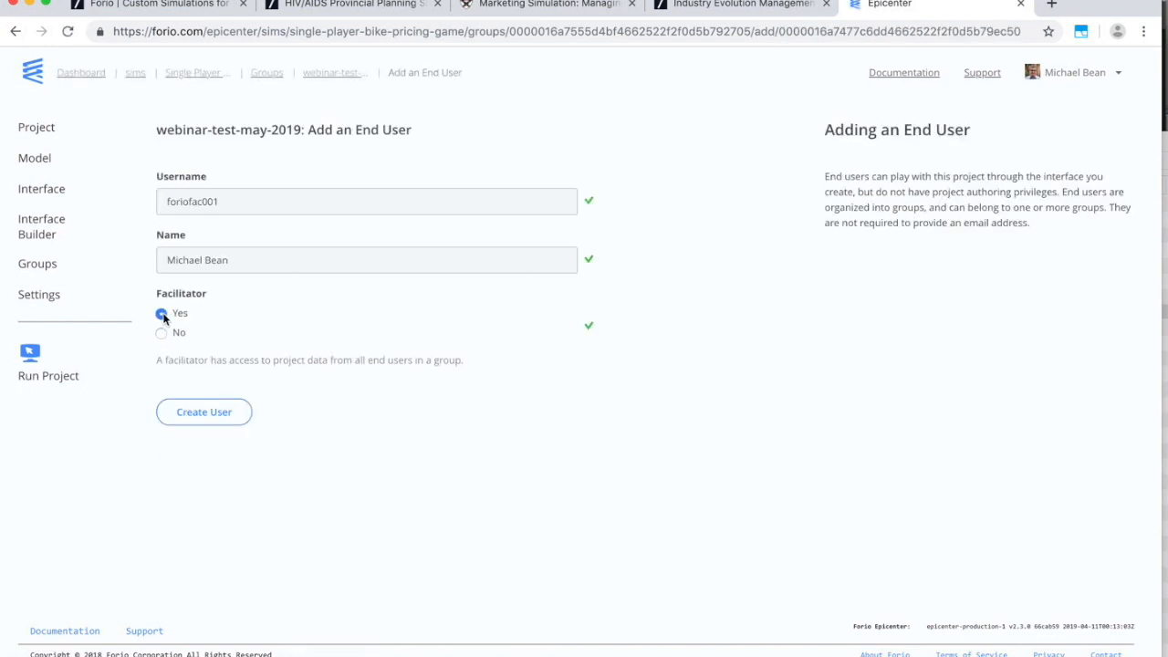
{"action": "left_click", "coordinate": [204, 413]}
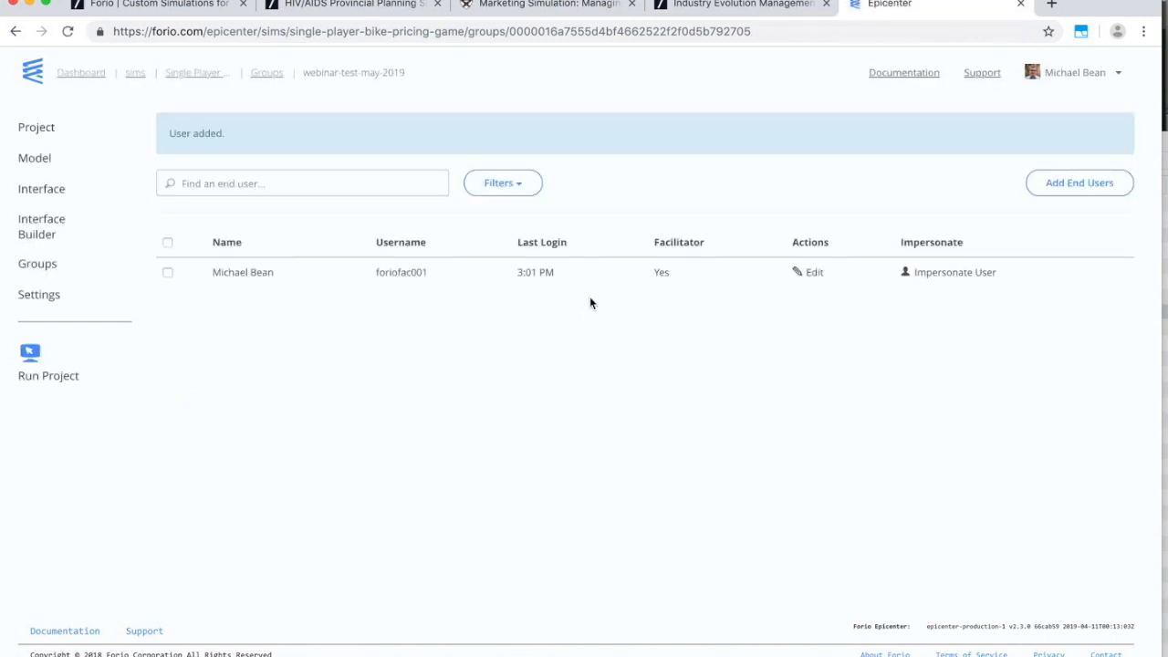
{"action": "left_click", "coordinate": [1066, 184]}
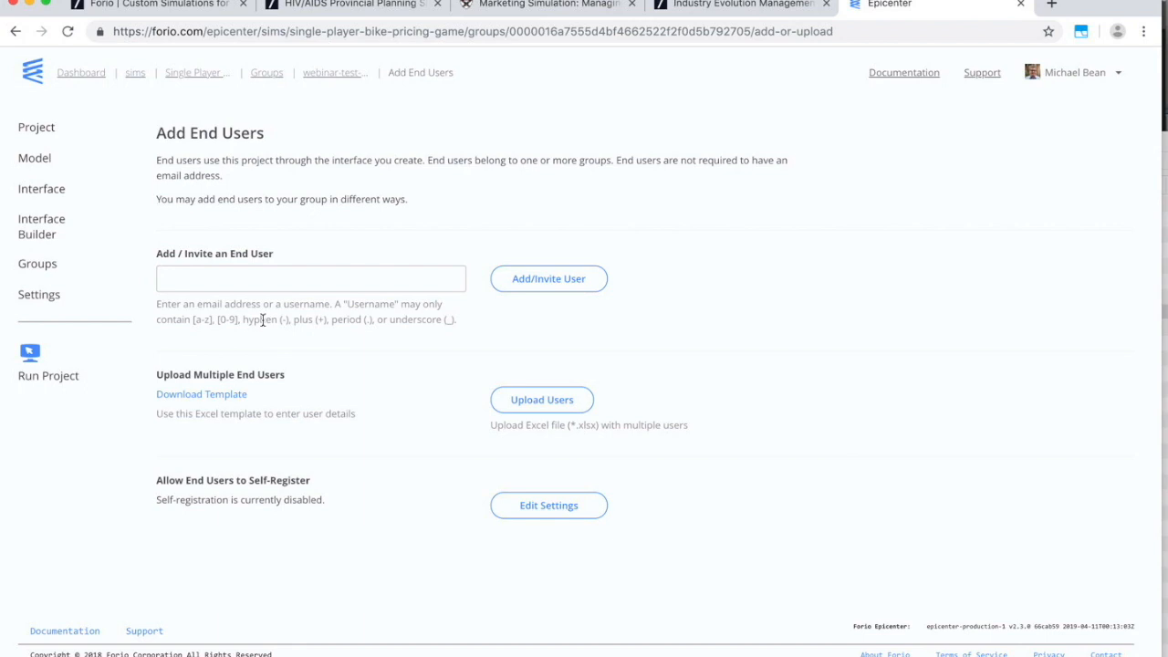
Download the end-user upload template and open it in Excel.
{"action": "left_click", "coordinate": [236, 402]}
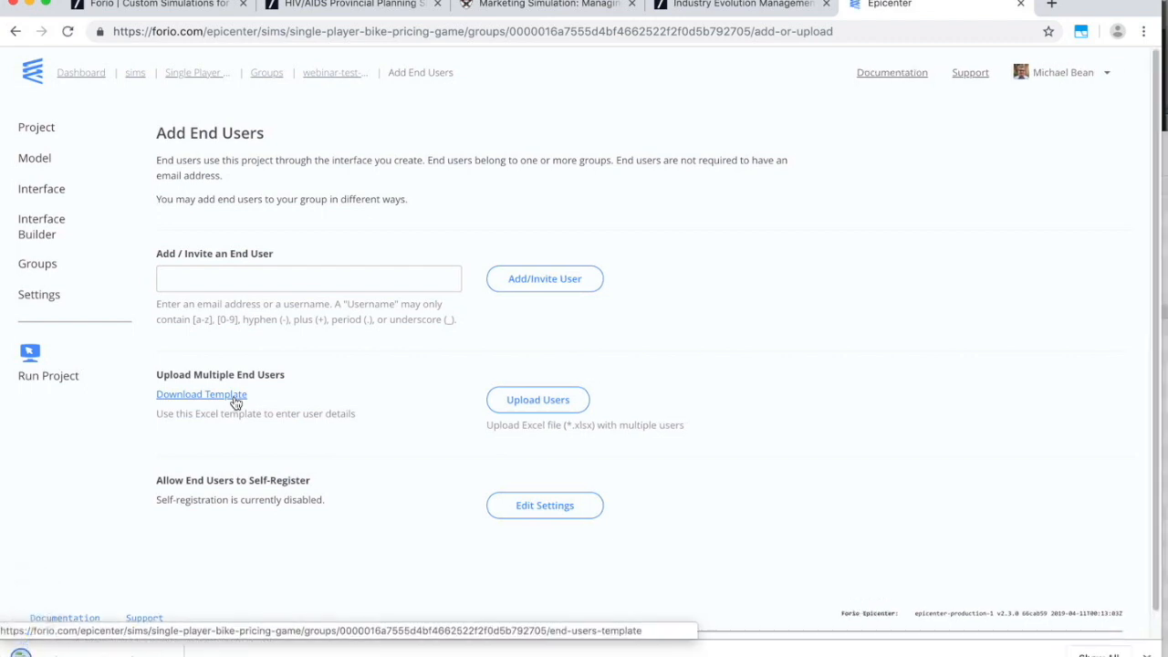
{"action": "left_click", "coordinate": [182, 650]}
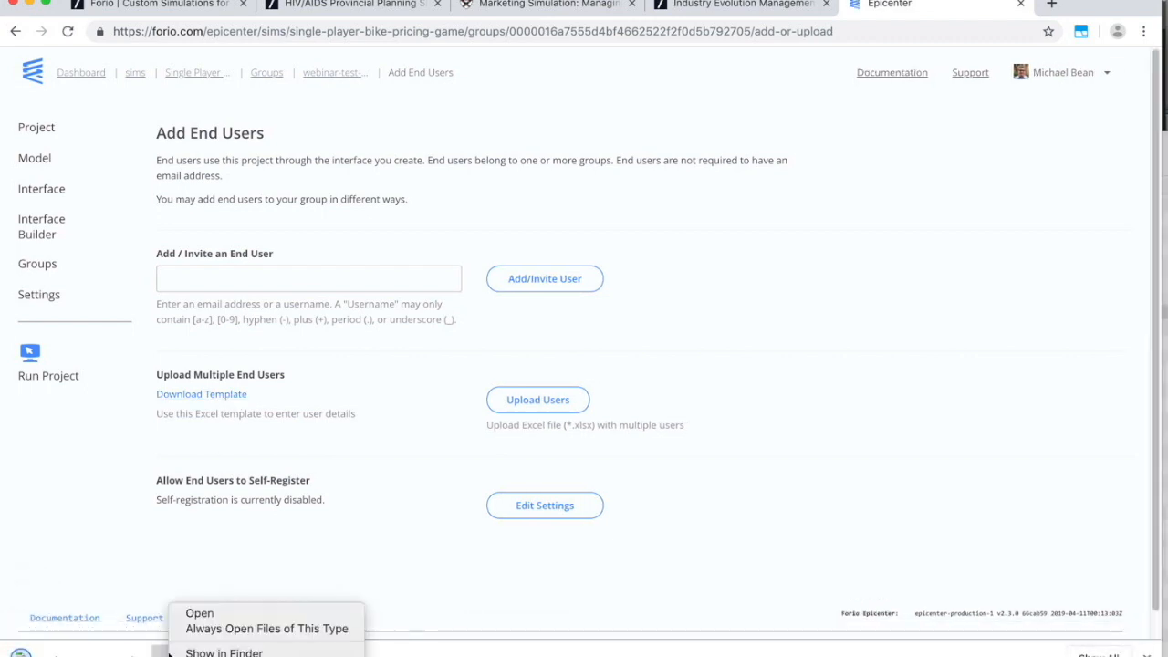
{"action": "left_click", "coordinate": [190, 612]}
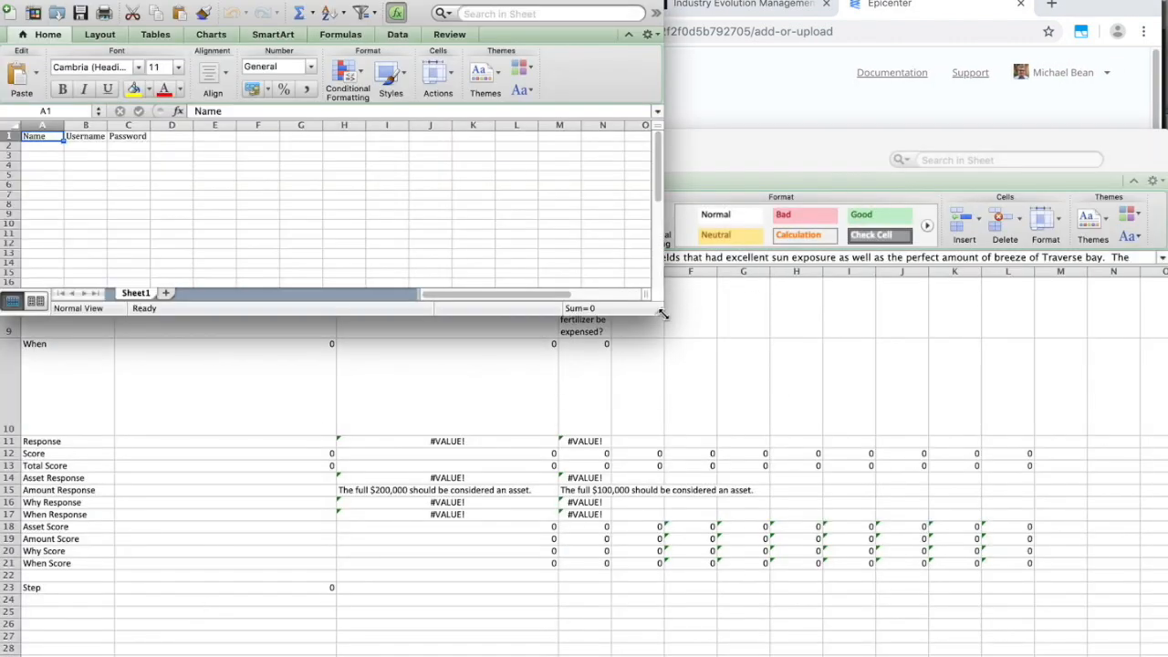
Save the spreadsheet filled with users User0001 to User0010.
{"action": "key", "text": "super+Tab"}
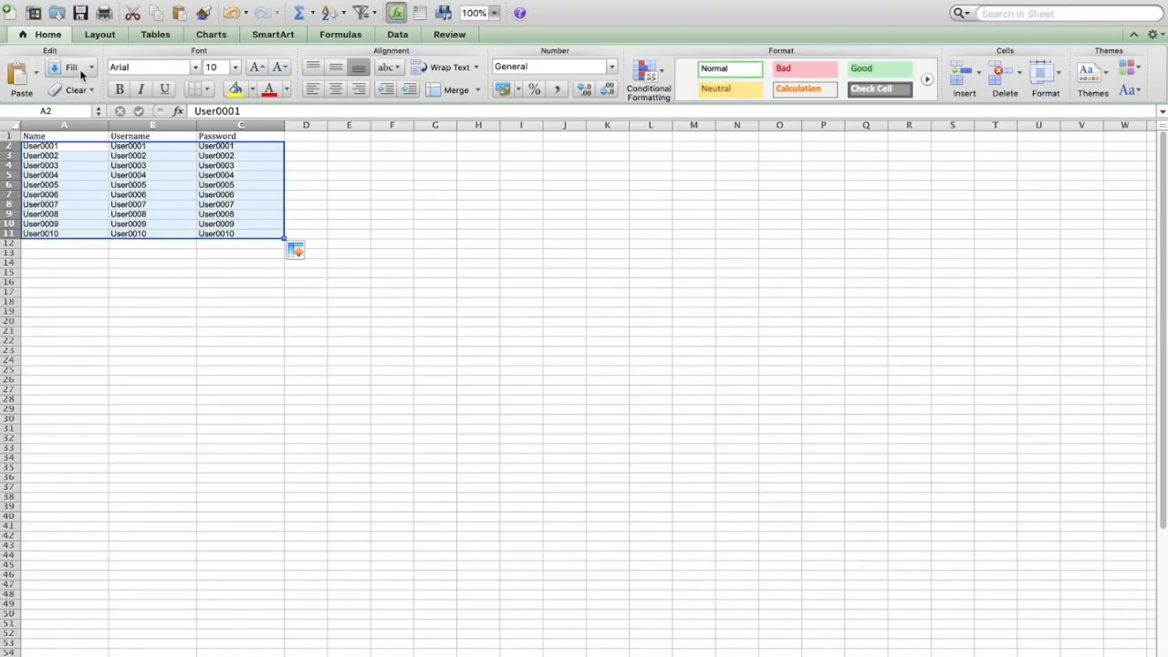
{"action": "left_click", "coordinate": [96, 1]}
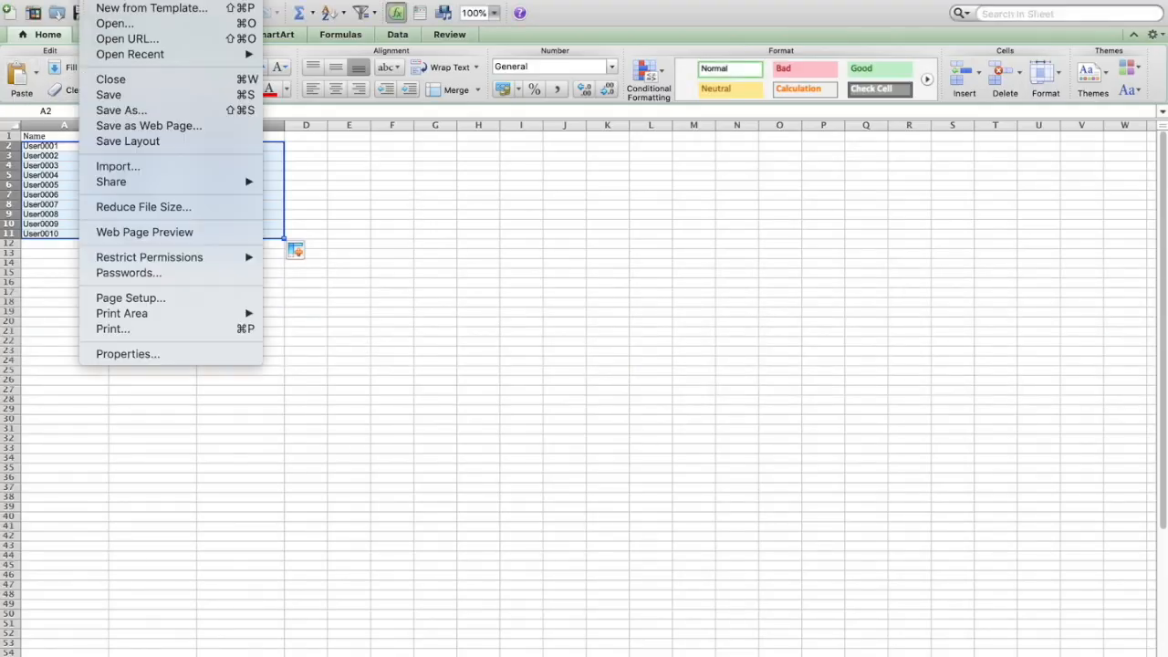
{"action": "left_click", "coordinate": [132, 97]}
{"action": "key", "text": "super+Tab"}
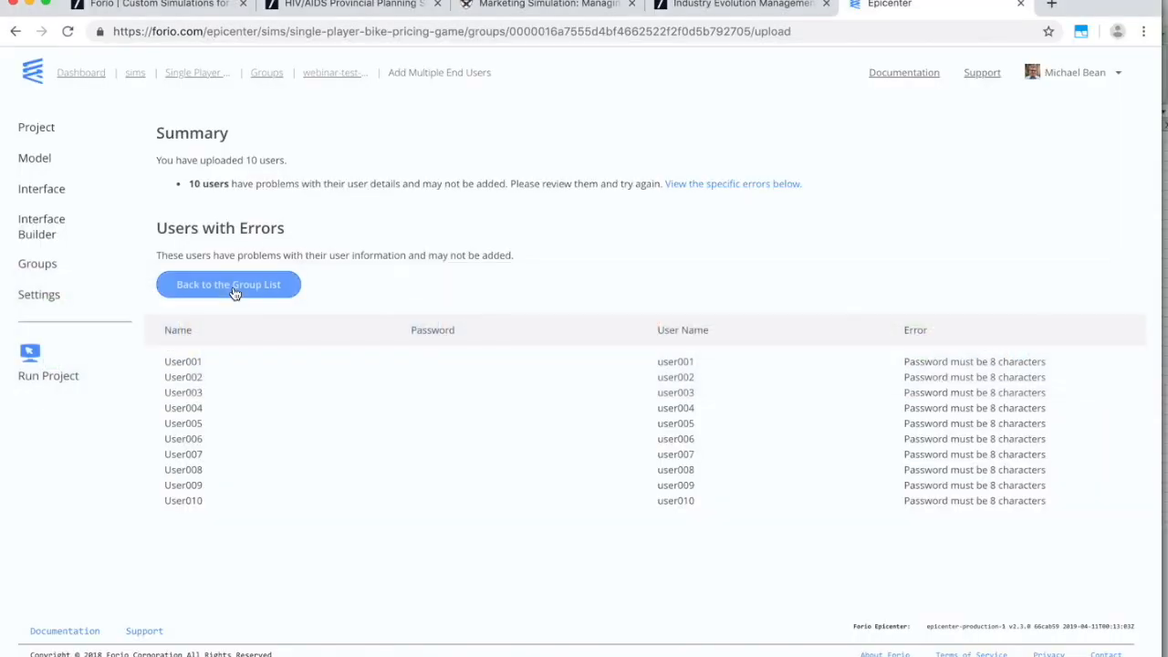
Upload single player.xlsx to add the ten test users to the group.
{"action": "left_click", "coordinate": [233, 290]}
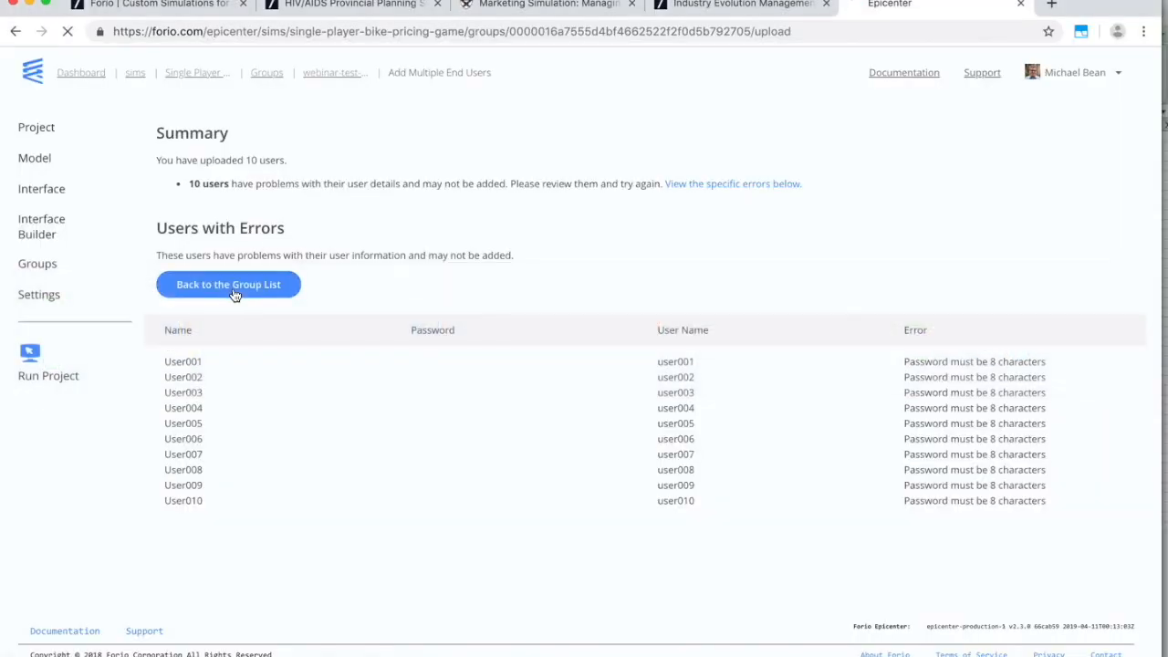
{"action": "left_click", "coordinate": [1059, 139]}
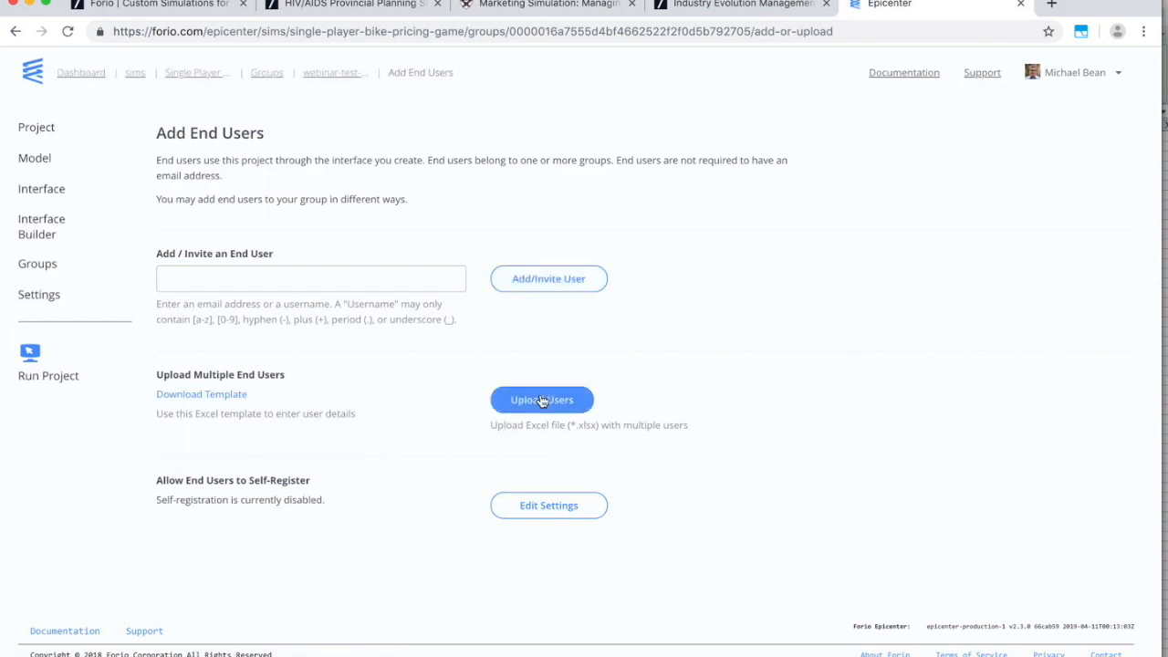
{"action": "left_click", "coordinate": [546, 399]}
{"action": "left_click", "coordinate": [293, 106]}
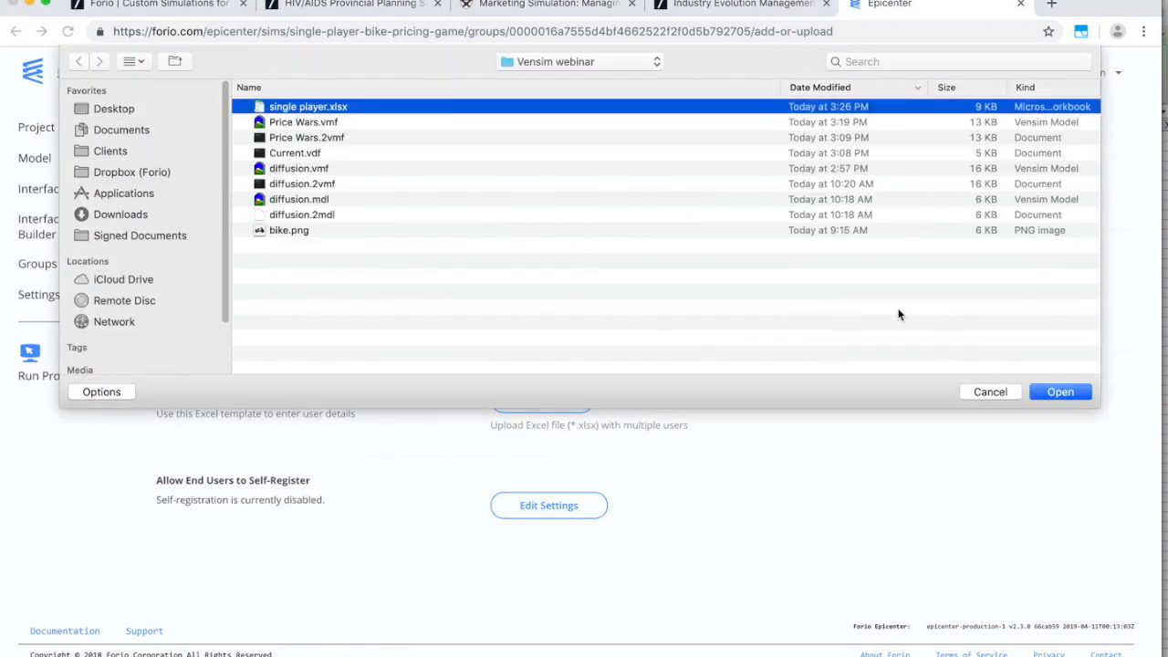
{"action": "left_click", "coordinate": [1070, 395]}
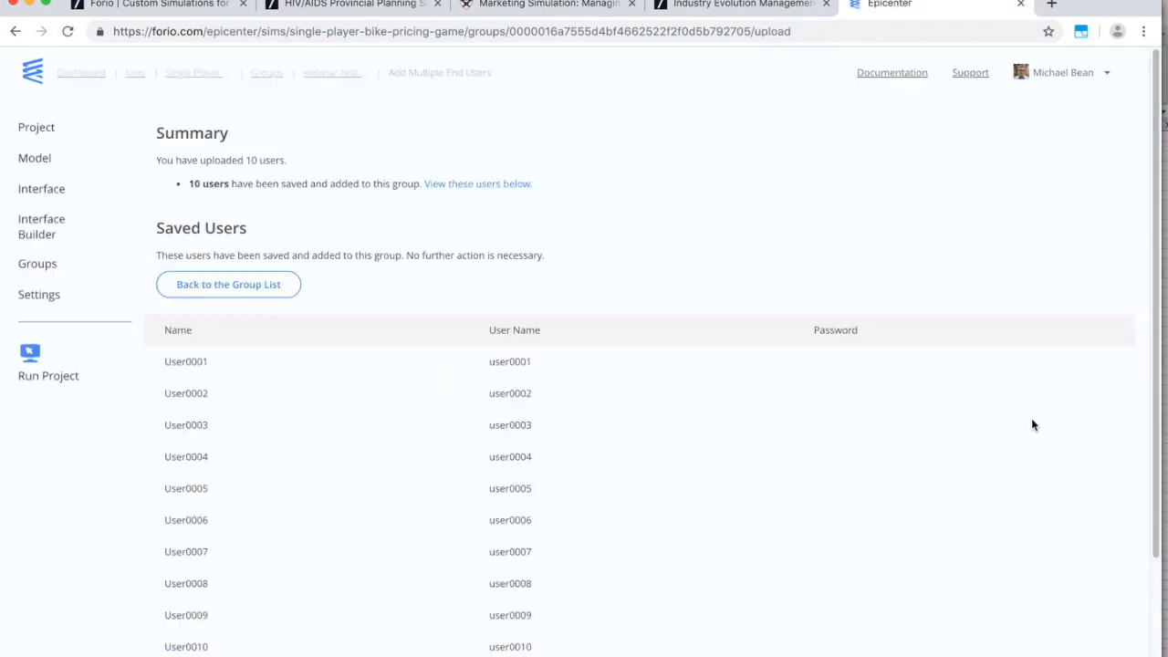
{"action": "scroll", "coordinate": [571, 392], "scroll_direction": "down", "scroll_amount": 3}
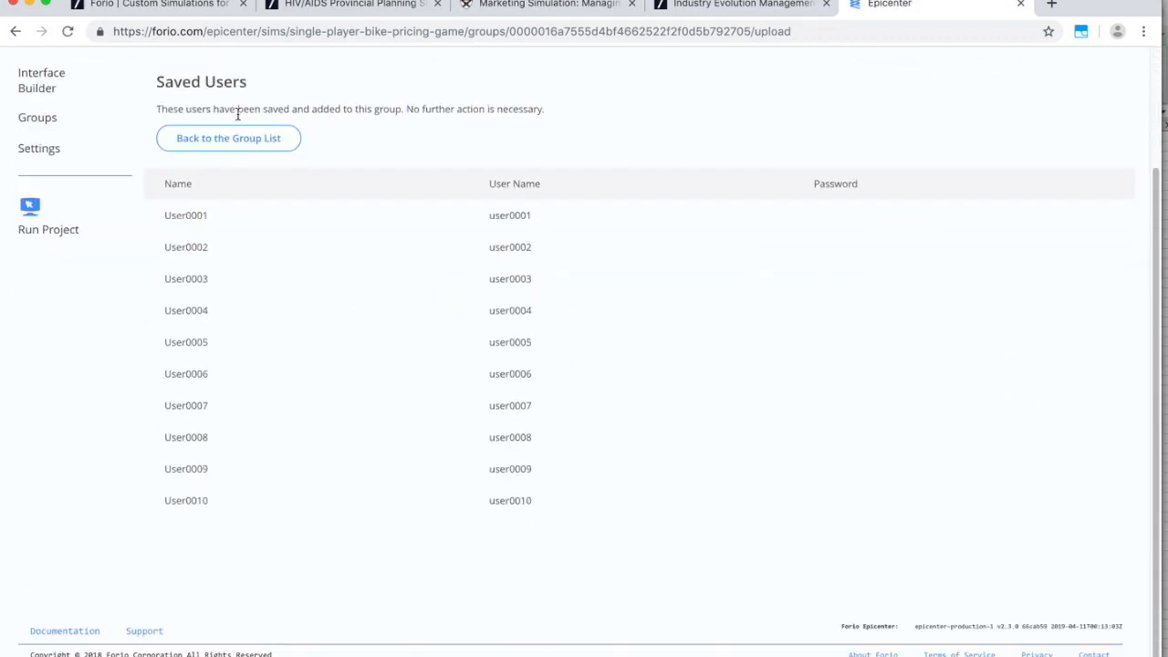
{"action": "left_click", "coordinate": [242, 141]}
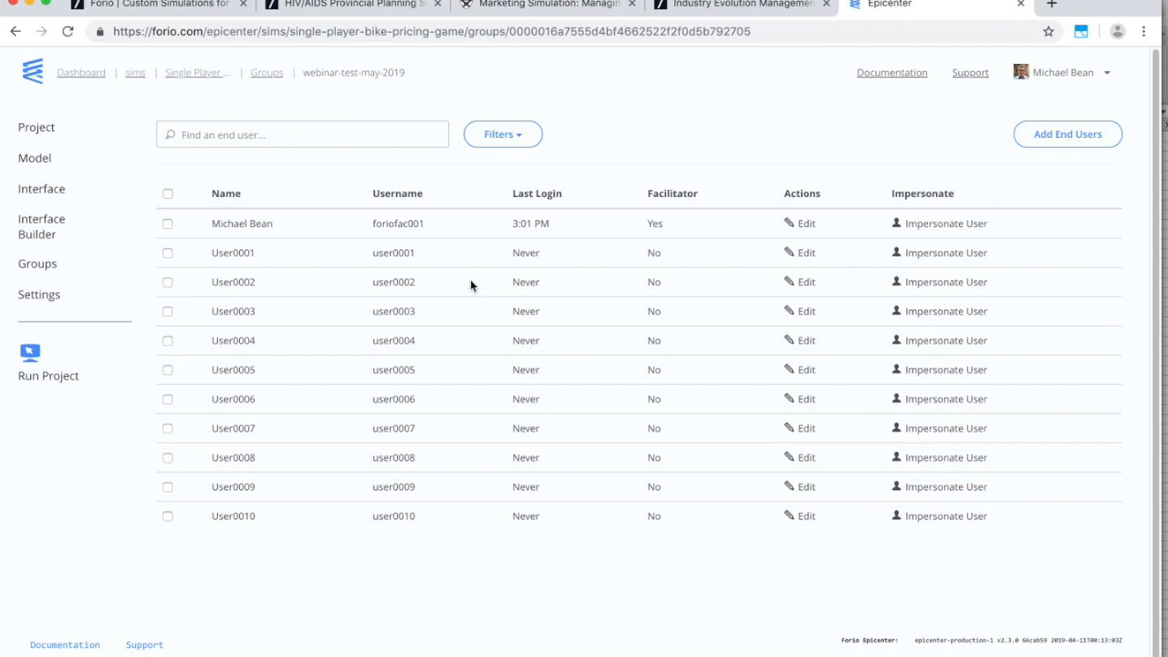
Copy the project's Run Project link address.
{"action": "double_click", "coordinate": [403, 256]}
{"action": "right_click", "coordinate": [43, 381]}
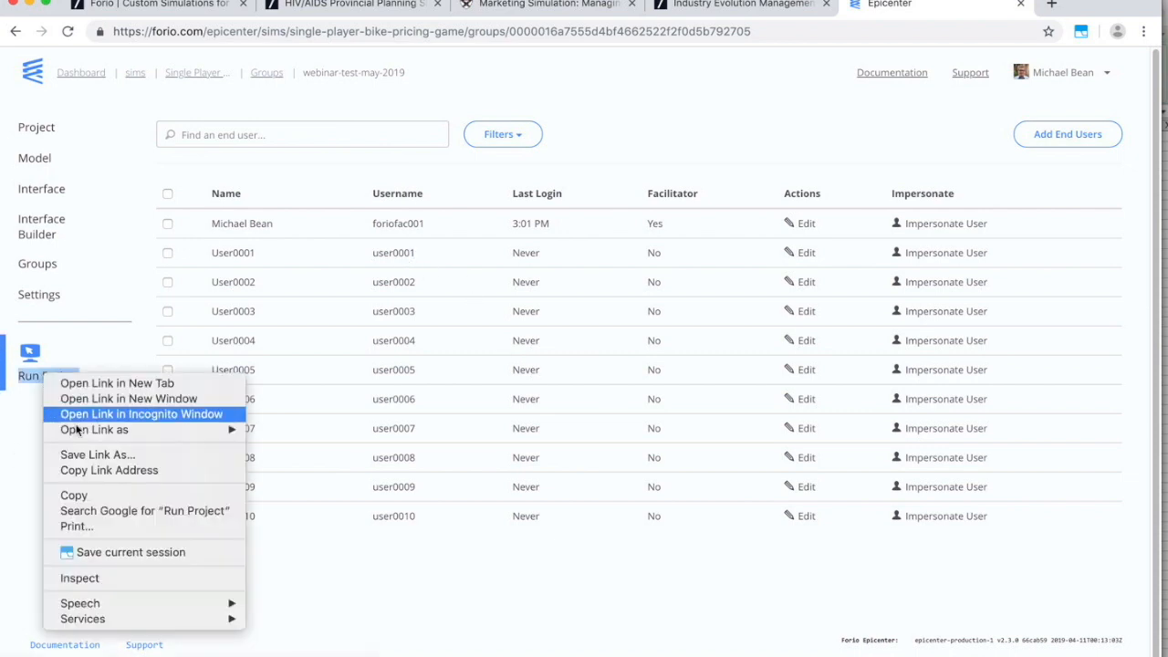
{"action": "left_click", "coordinate": [124, 472]}
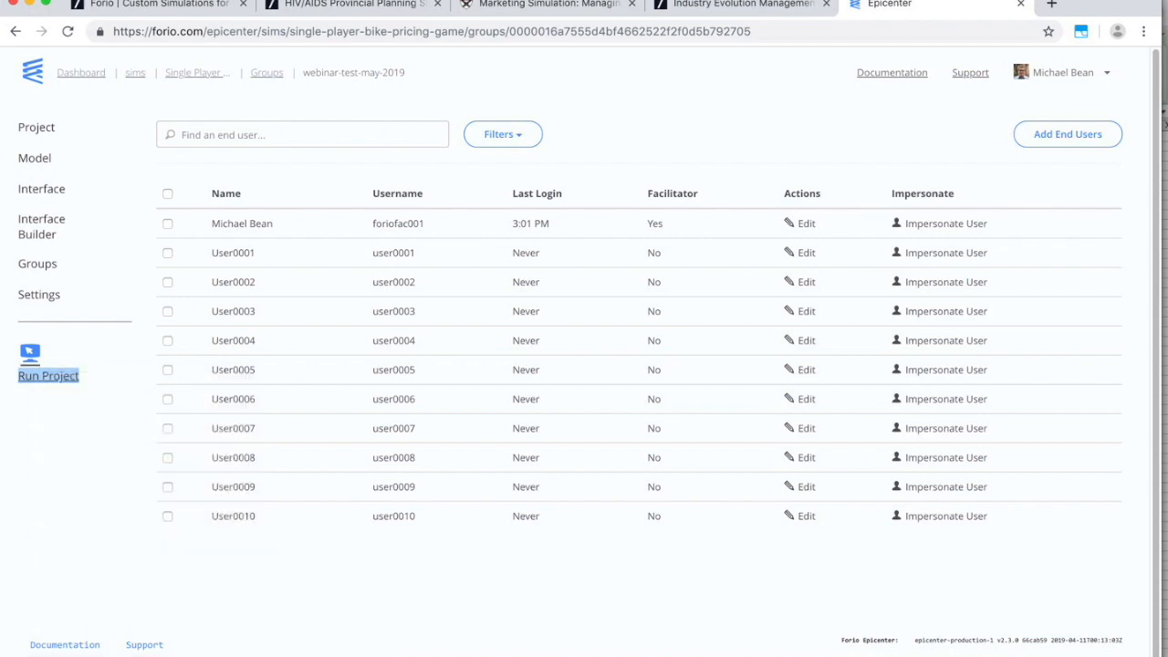
{"action": "left_click", "coordinate": [354, 1]}
Load the copied run link in a new tab of another Chrome profile.
{"action": "left_click", "coordinate": [390, 84]}
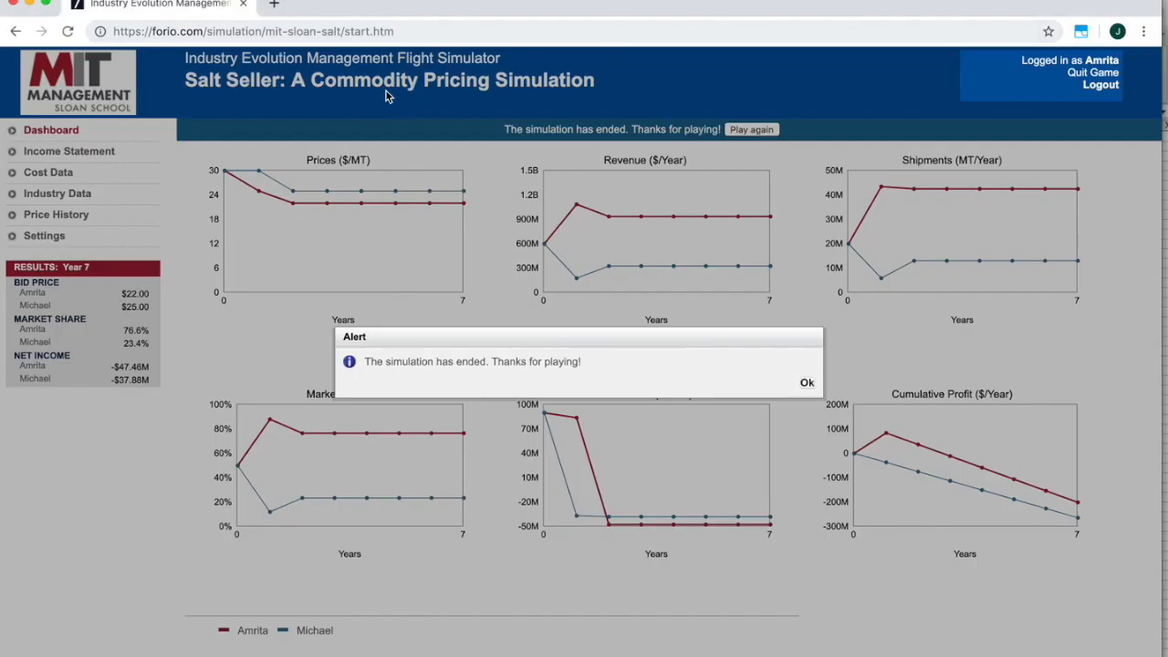
{"action": "left_click", "coordinate": [274, 3]}
{"action": "key", "text": "super+v"}
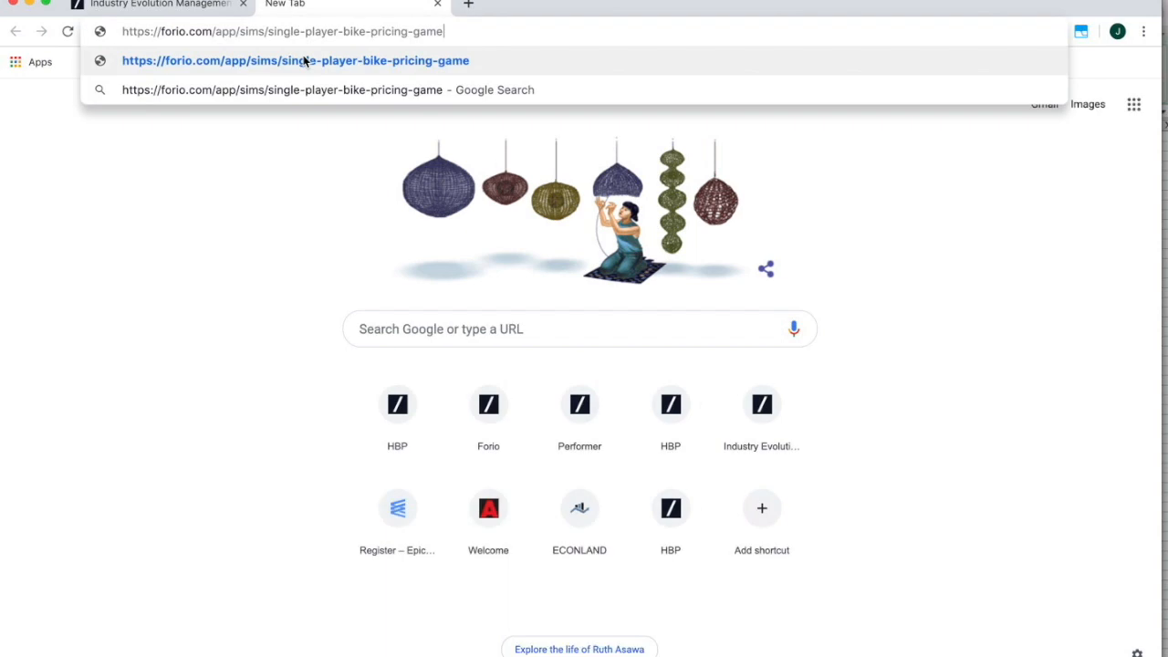
{"action": "left_click", "coordinate": [305, 60]}
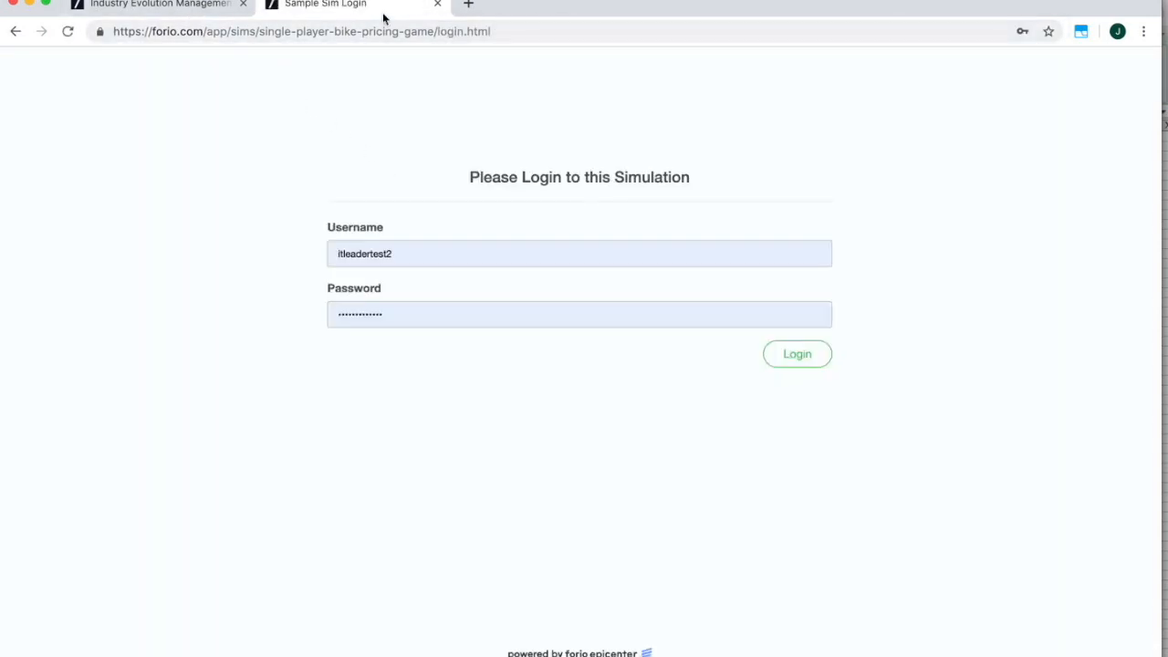
Log in to the game as User0001 with the test user's password.
{"action": "key", "text": "super+grave"}
{"action": "double_click", "coordinate": [238, 255]}
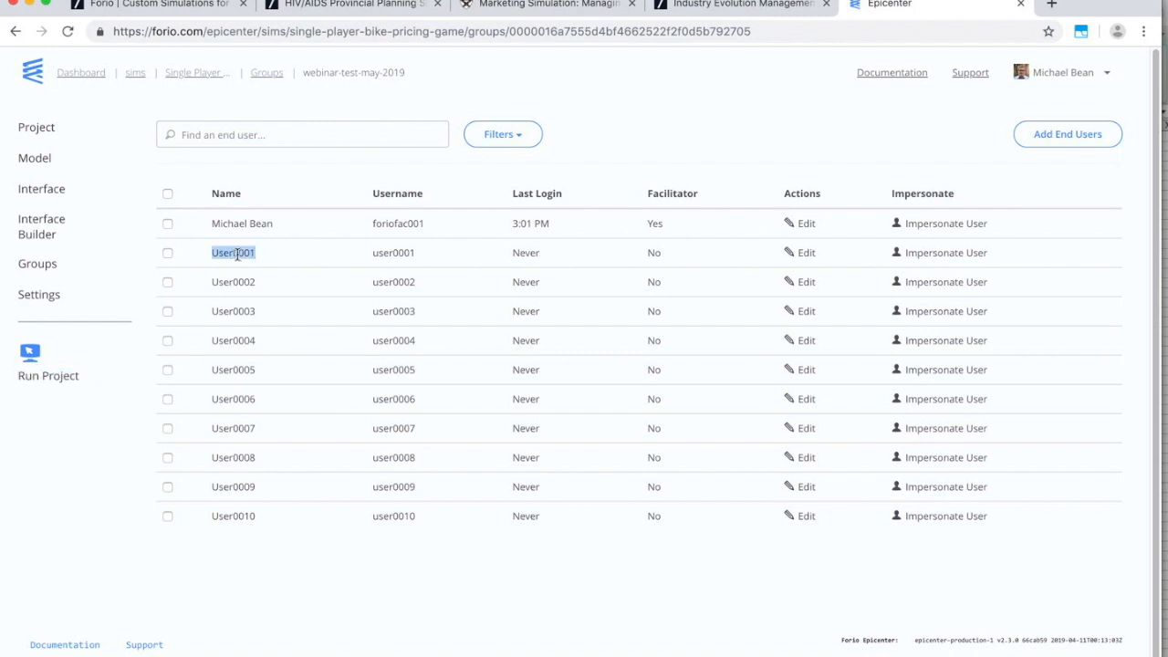
{"action": "key", "text": "super+grave"}
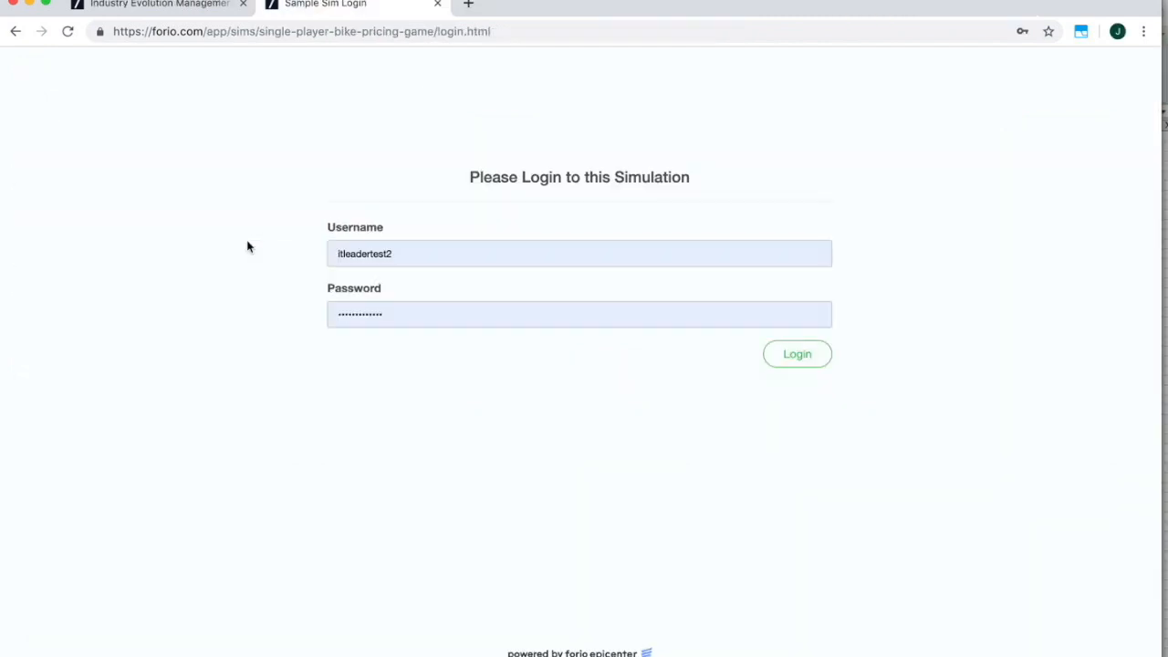
{"action": "double_click", "coordinate": [402, 257]}
{"action": "key", "text": "super+v"}
{"action": "double_click", "coordinate": [341, 315]}
{"action": "key", "text": "super+v"}
{"action": "left_click", "coordinate": [792, 355]}
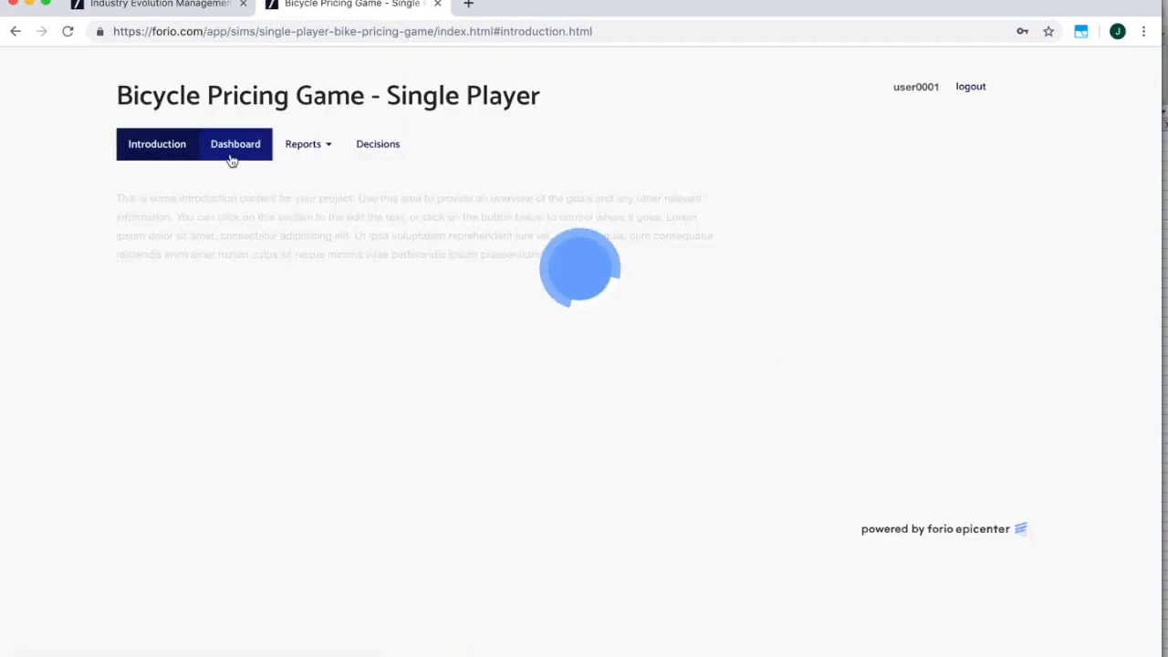
Look over the dashboard charts, the Income Statement and the Pricing Report.
{"action": "left_click", "coordinate": [236, 148]}
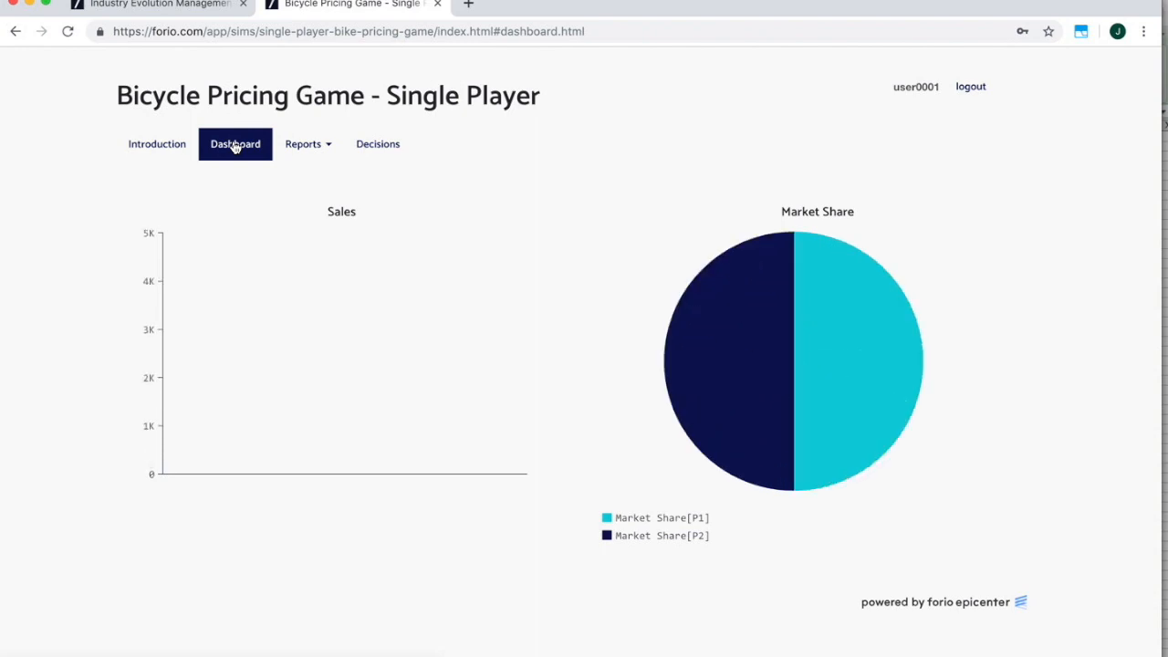
{"action": "left_click", "coordinate": [305, 146]}
{"action": "left_click", "coordinate": [312, 177]}
{"action": "left_click", "coordinate": [307, 148]}
{"action": "left_click", "coordinate": [311, 201]}
Set the price to 1500 and simulate the first period.
{"action": "left_click", "coordinate": [370, 148]}
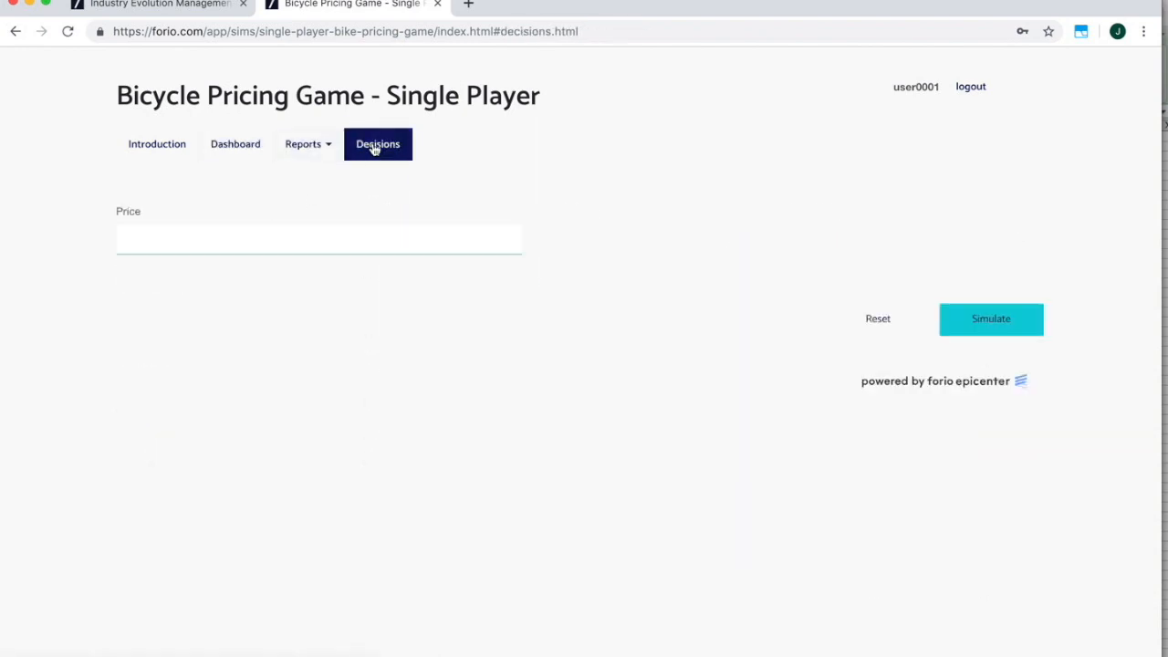
{"action": "left_click_drag", "start_coordinate": [418, 240], "coordinate": [531, 248]}
{"action": "type", "text": "15"}
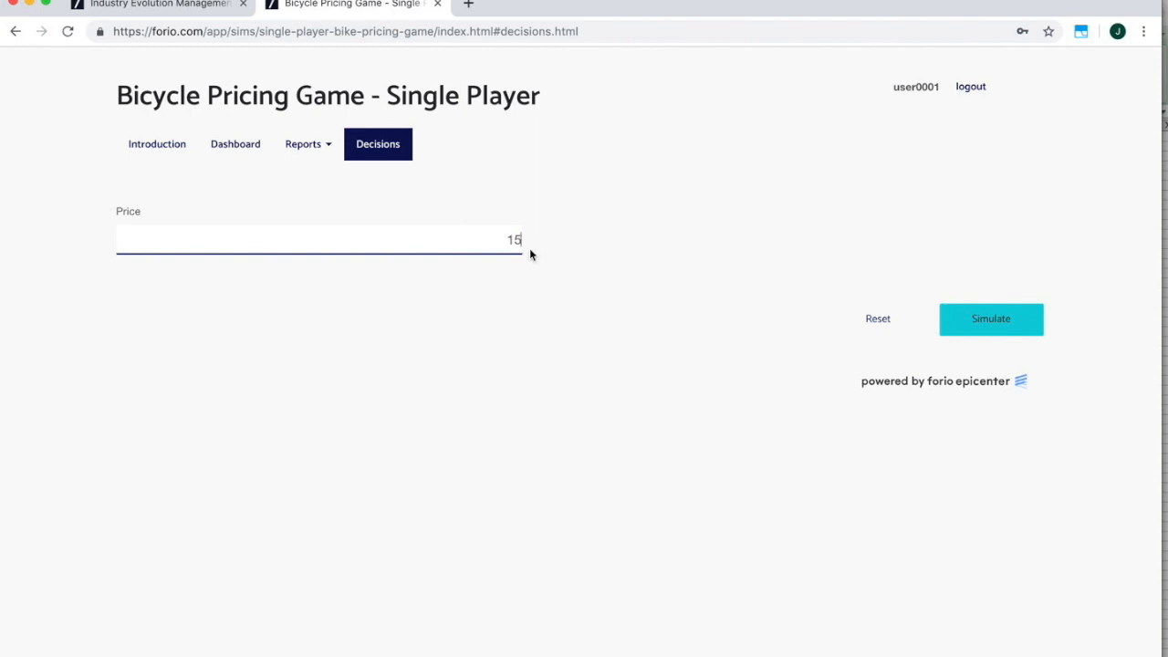
{"action": "type", "text": "00"}
{"action": "left_click", "coordinate": [974, 323]}
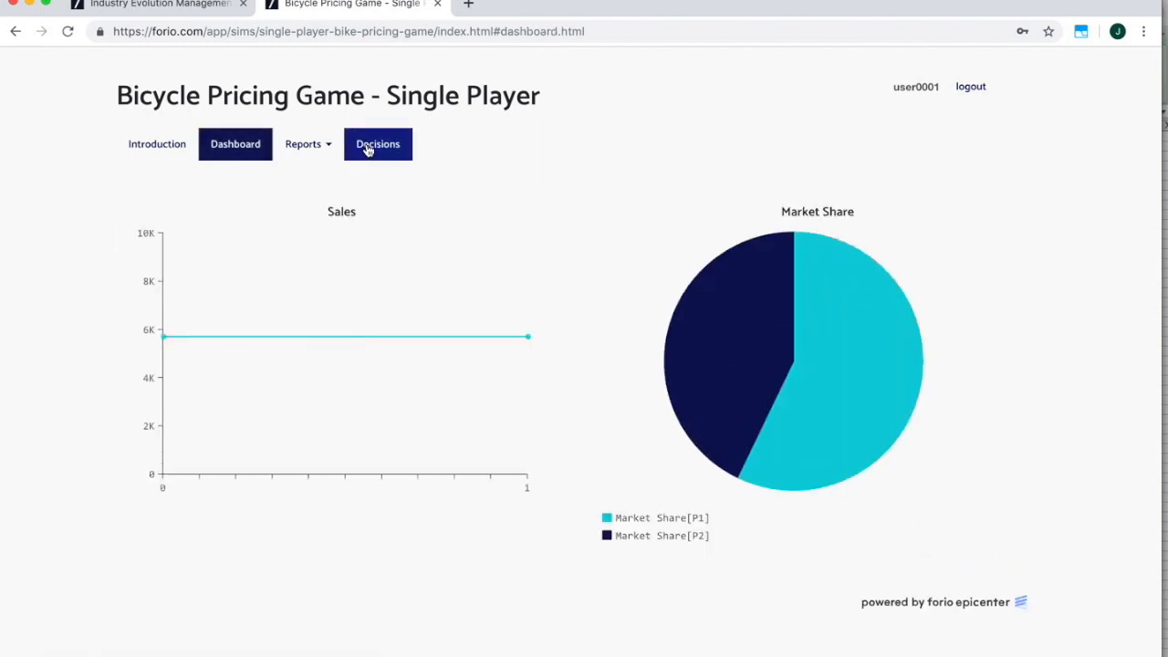
Simulate five more periods at 1500 to reach period 6, then log out.
{"action": "left_click", "coordinate": [366, 148]}
{"action": "left_click", "coordinate": [993, 323]}
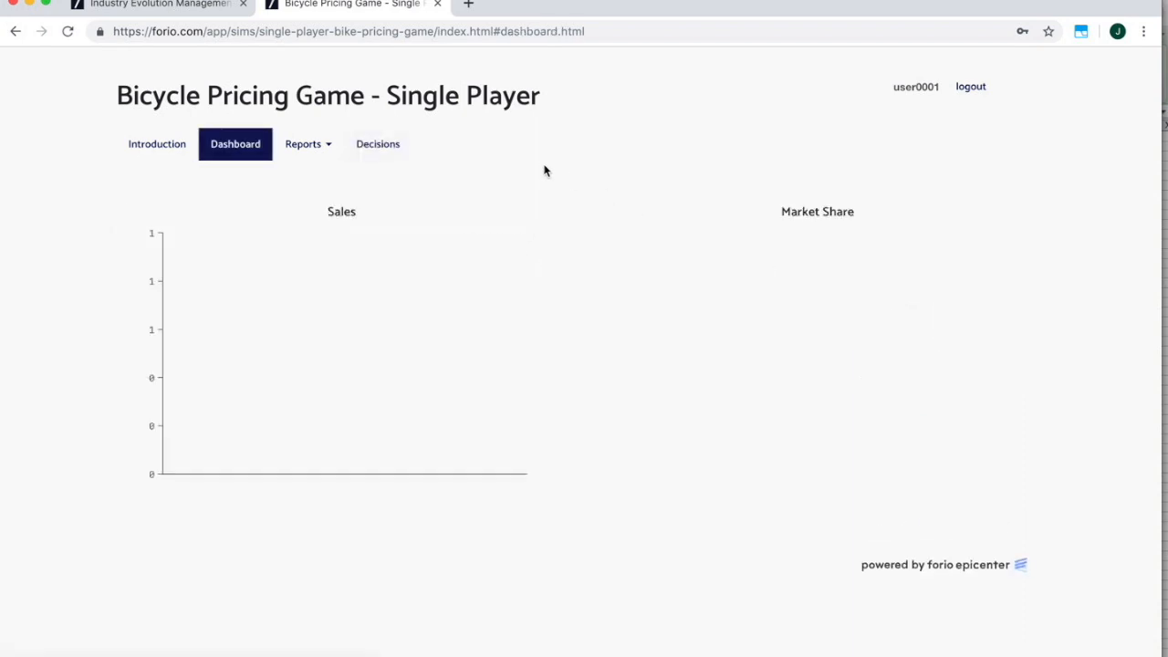
{"action": "left_click", "coordinate": [396, 154]}
{"action": "left_click", "coordinate": [973, 323]}
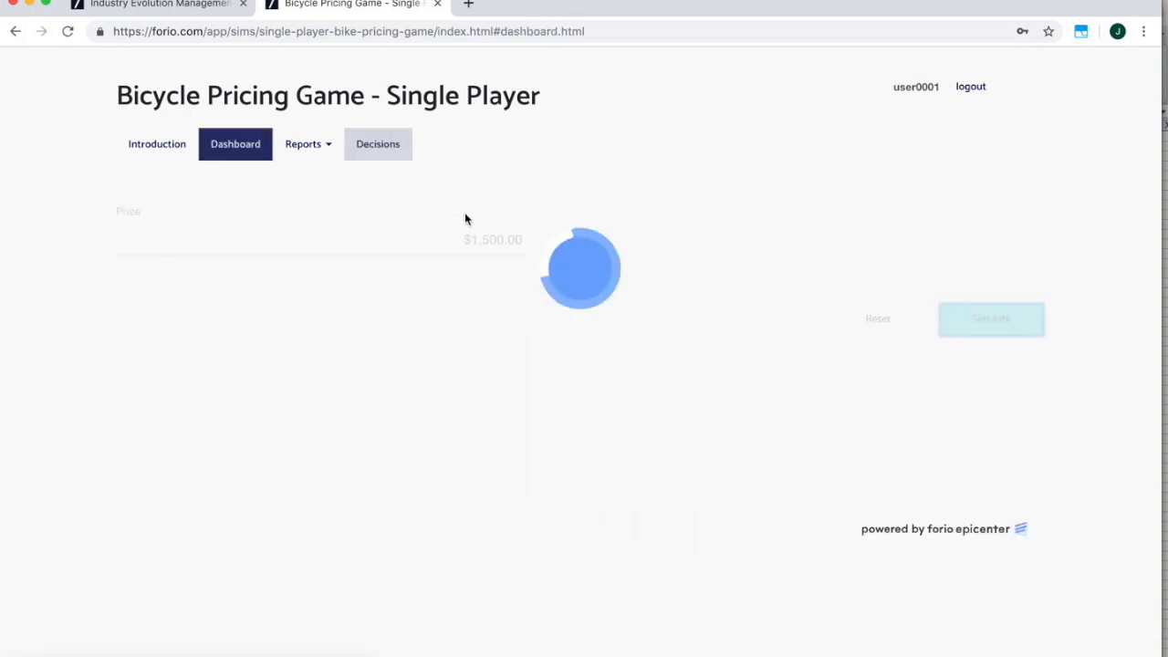
{"action": "left_click", "coordinate": [402, 157]}
{"action": "left_click", "coordinate": [1009, 323]}
{"action": "left_click", "coordinate": [371, 151]}
{"action": "left_click", "coordinate": [968, 324]}
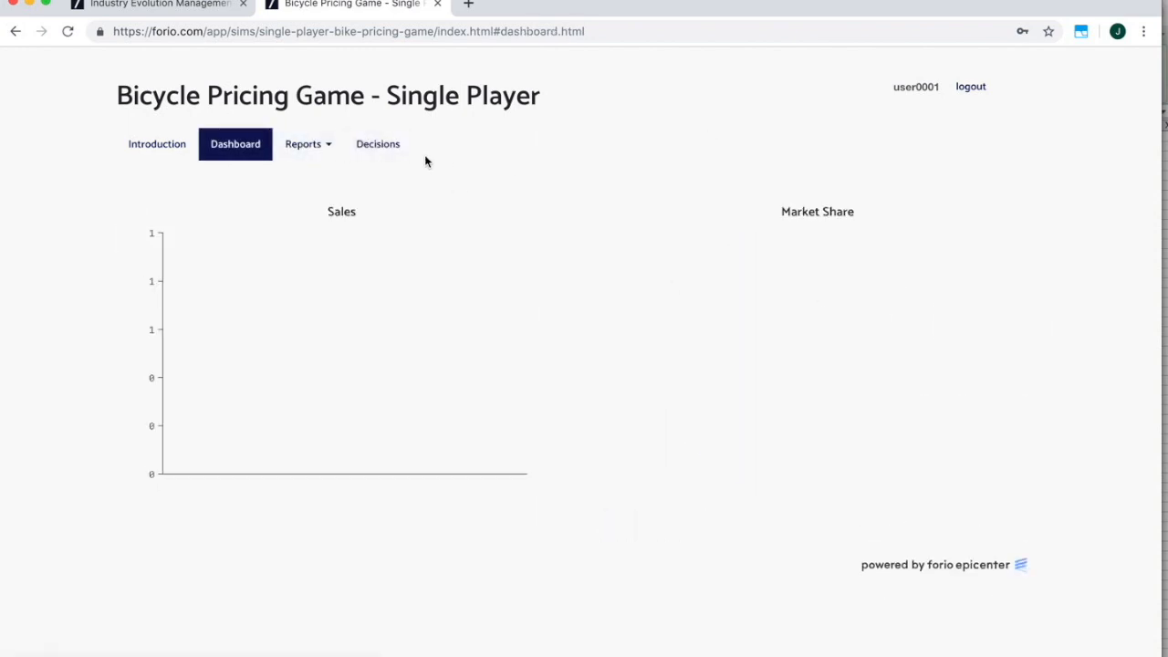
{"action": "left_click", "coordinate": [390, 154]}
{"action": "left_click", "coordinate": [979, 323]}
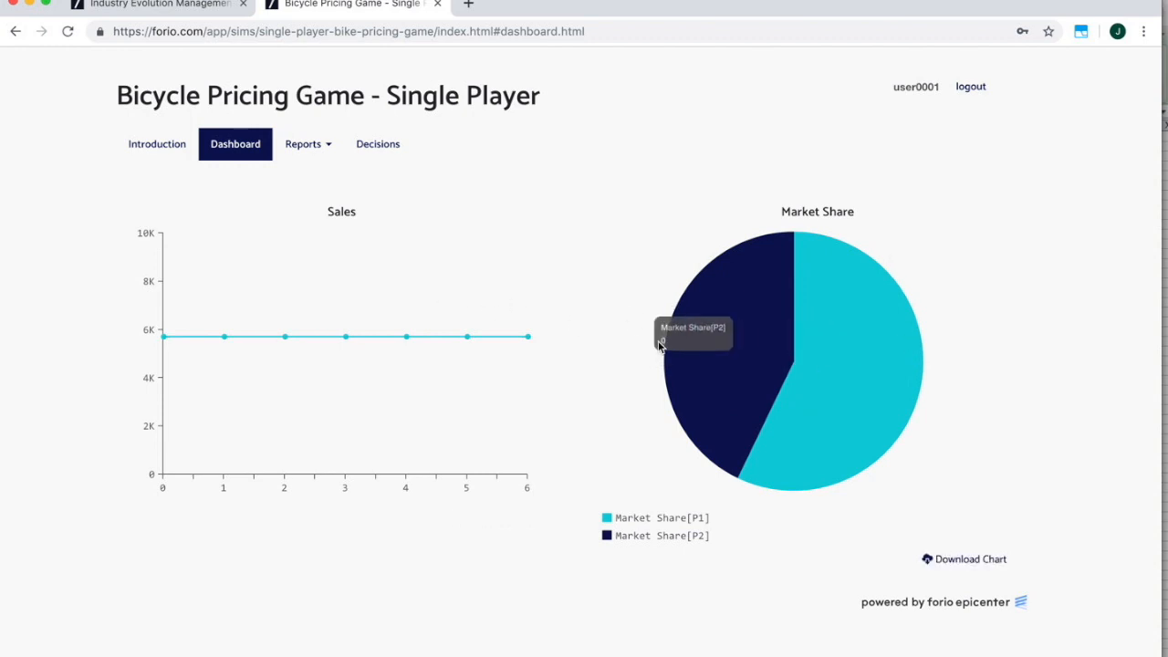
{"action": "left_click", "coordinate": [970, 87]}
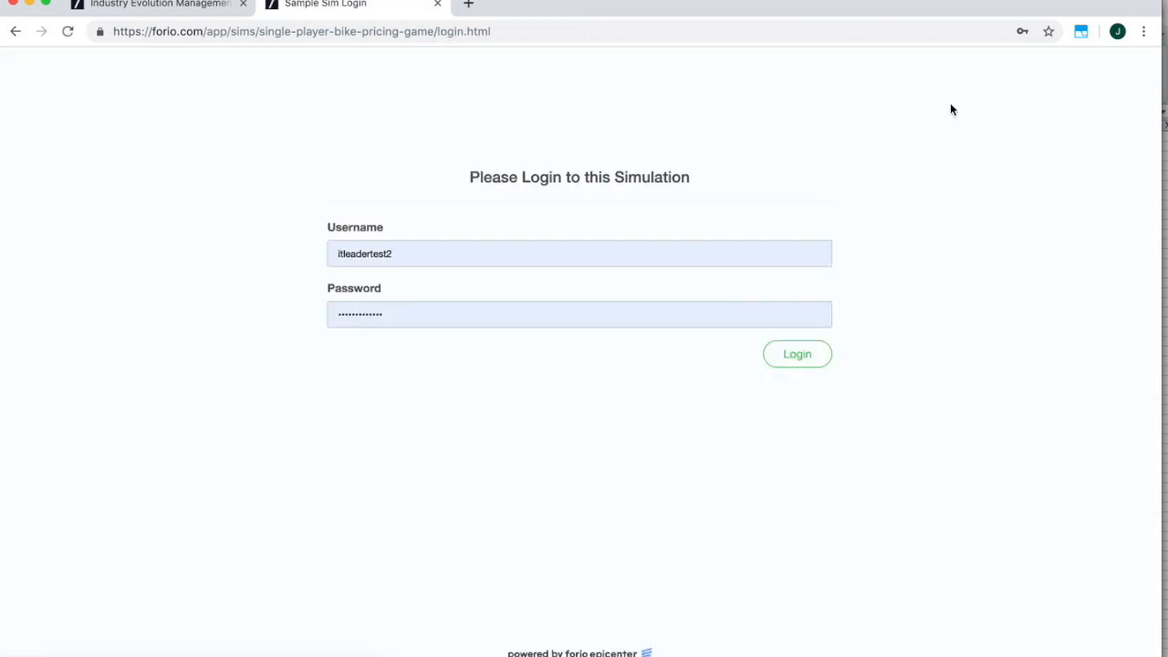
Copy the facilitator's username from the Epicenter user list.
{"action": "double_click", "coordinate": [468, 256]}
{"action": "key", "text": "super+Tab"}
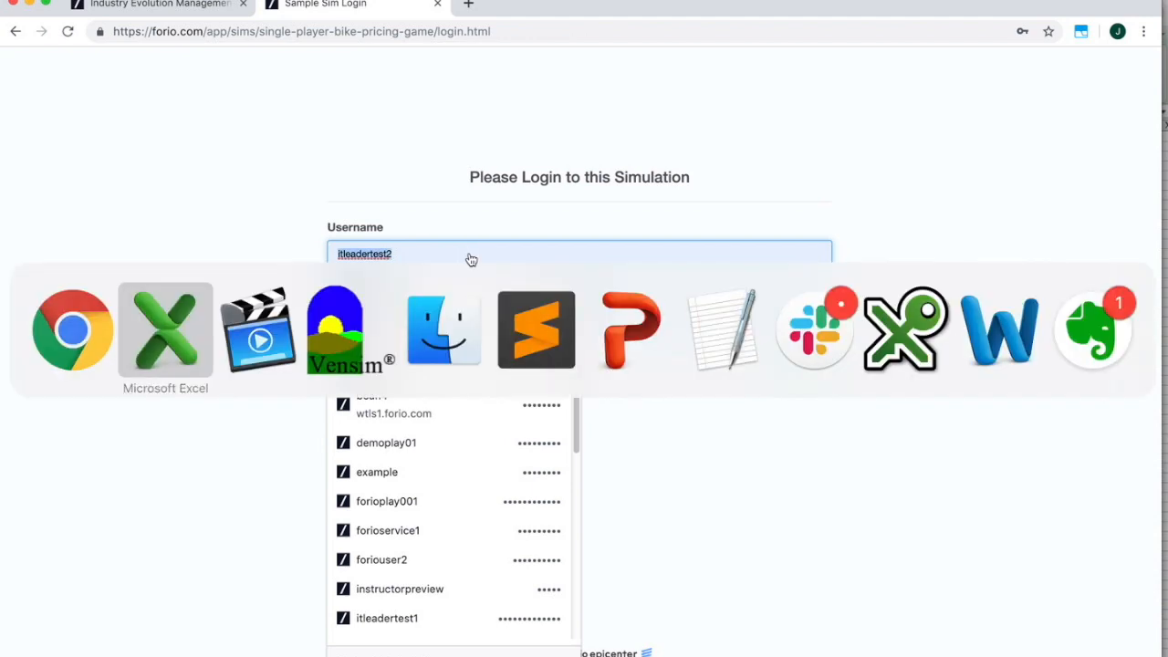
{"action": "key", "text": "super+Tab"}
{"action": "key", "text": "super+Tab"}
{"action": "key", "text": "super+Tab"}
{"action": "key", "text": "super+Tab"}
{"action": "key", "text": "super+Tab"}
{"action": "key", "text": "super+Tab"}
{"action": "key", "text": "super+Tab"}
{"action": "key", "text": "super+Tab"}
{"action": "key", "text": "super+Tab"}
{"action": "key", "text": "super+Tab"}
{"action": "key", "text": "super+Tab"}
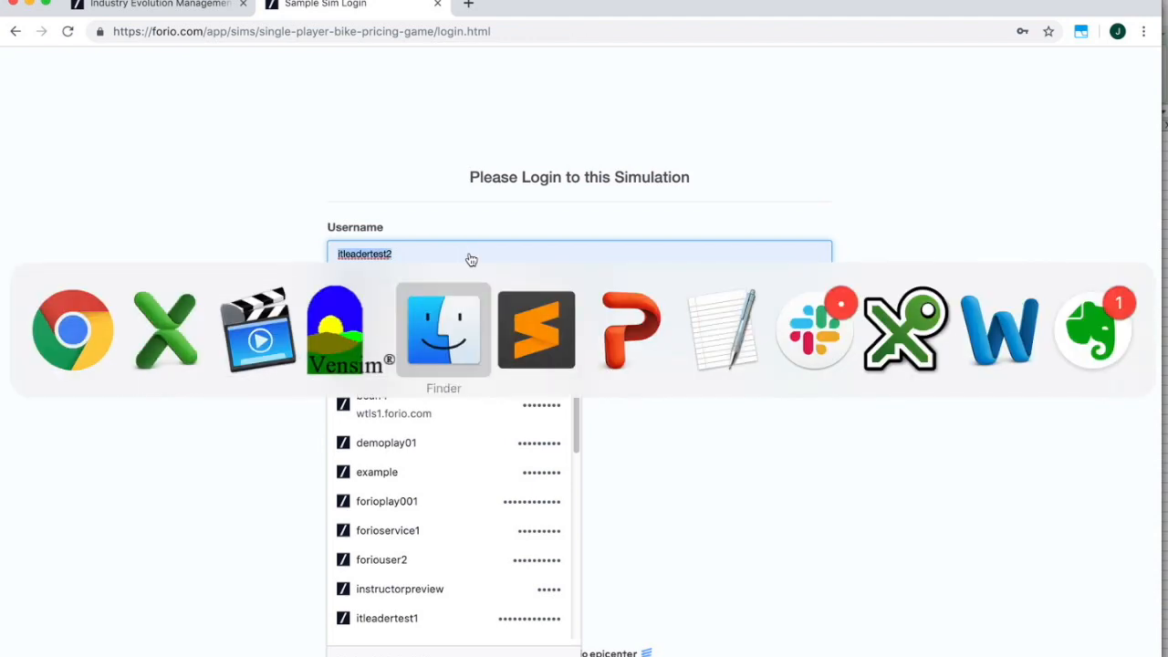
{"action": "key", "text": "super+grave"}
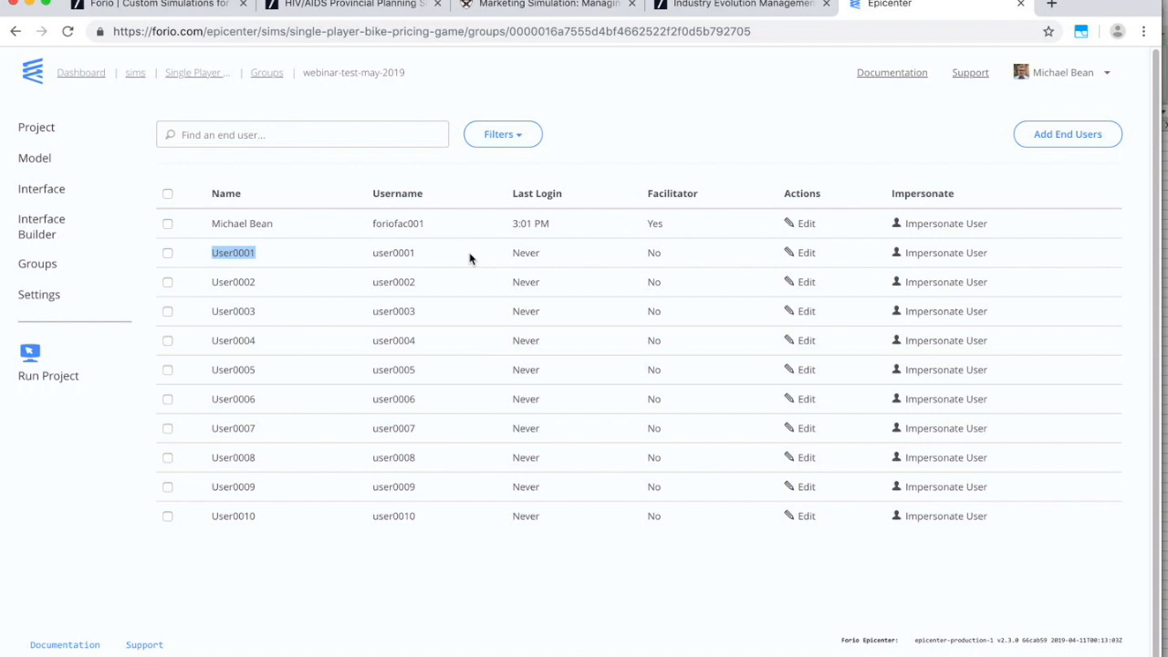
{"action": "double_click", "coordinate": [391, 224]}
{"action": "key", "text": "ctrl+c"}
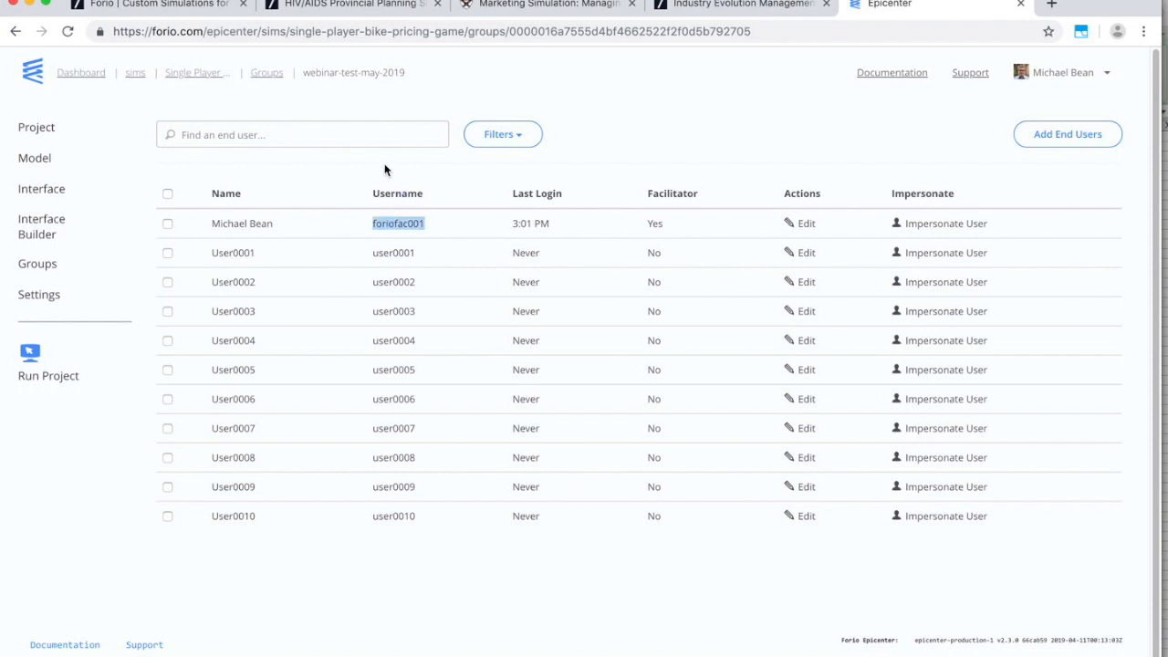
{"action": "key", "text": "super+grave"}
Log in as the facilitator and view User0001's run from Class Results.
{"action": "key", "text": "ctrl+v"}
{"action": "key", "text": "Tab"}
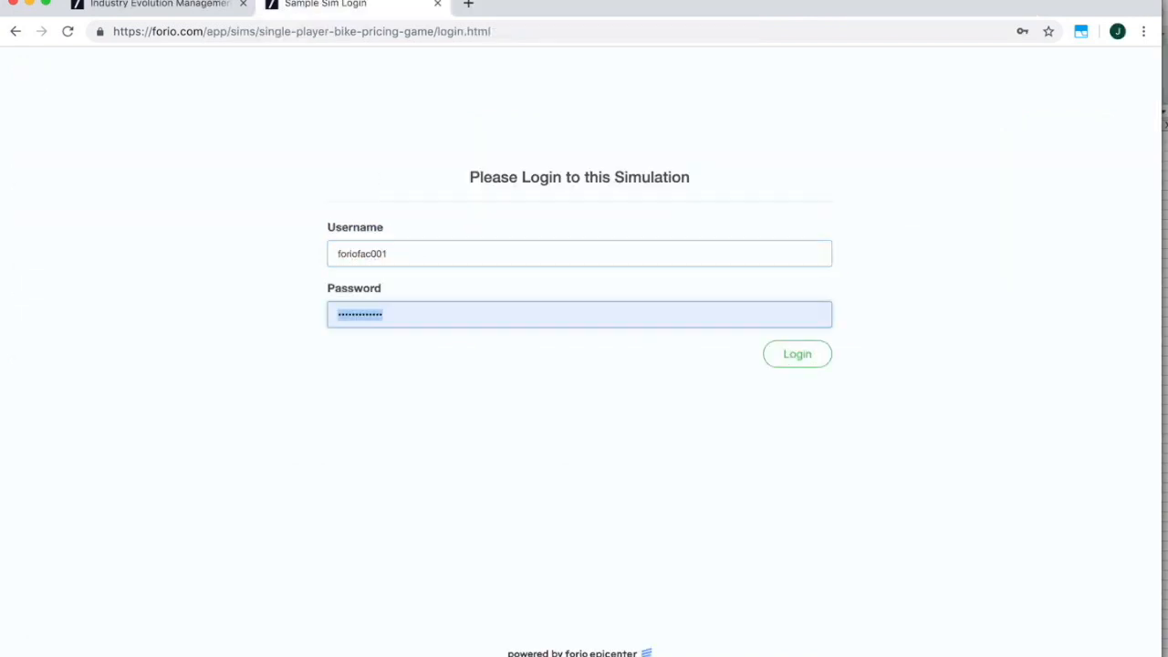
{"action": "key", "text": "ctrl+v"}
{"action": "left_click", "coordinate": [819, 361]}
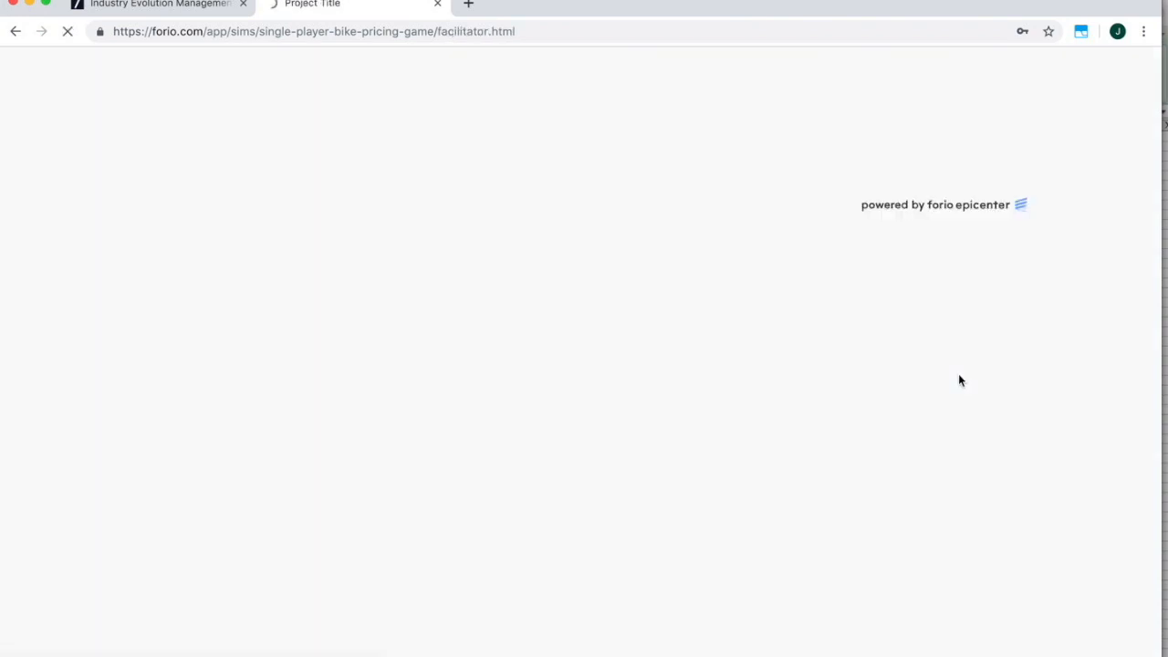
{"action": "left_click", "coordinate": [258, 149]}
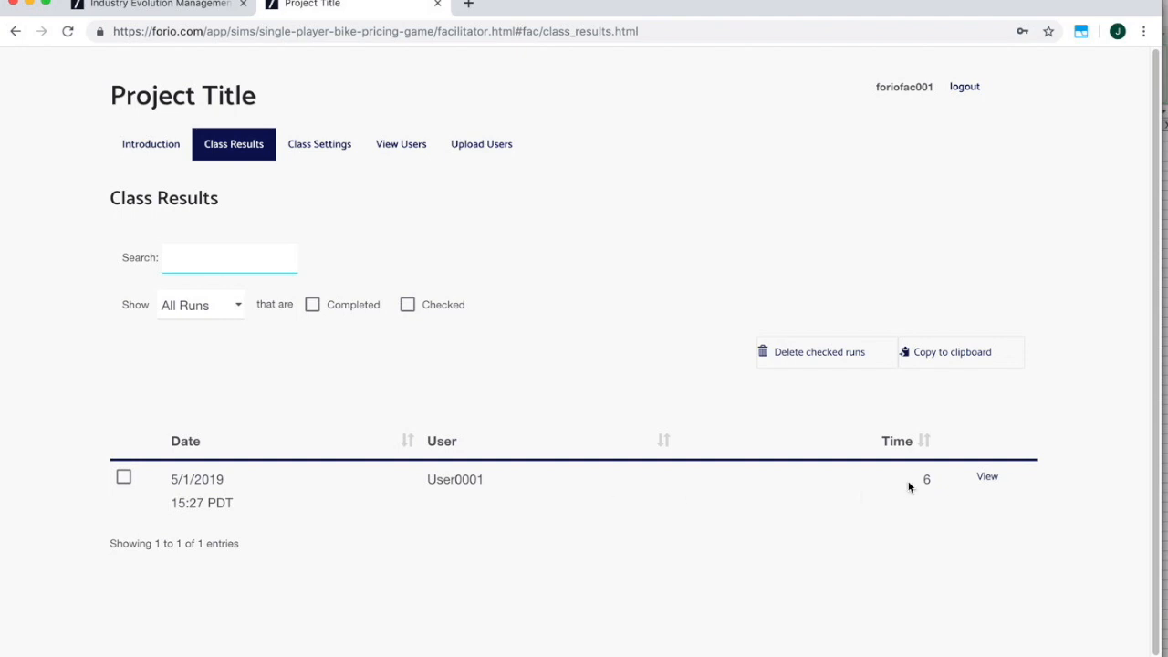
{"action": "left_click", "coordinate": [987, 481]}
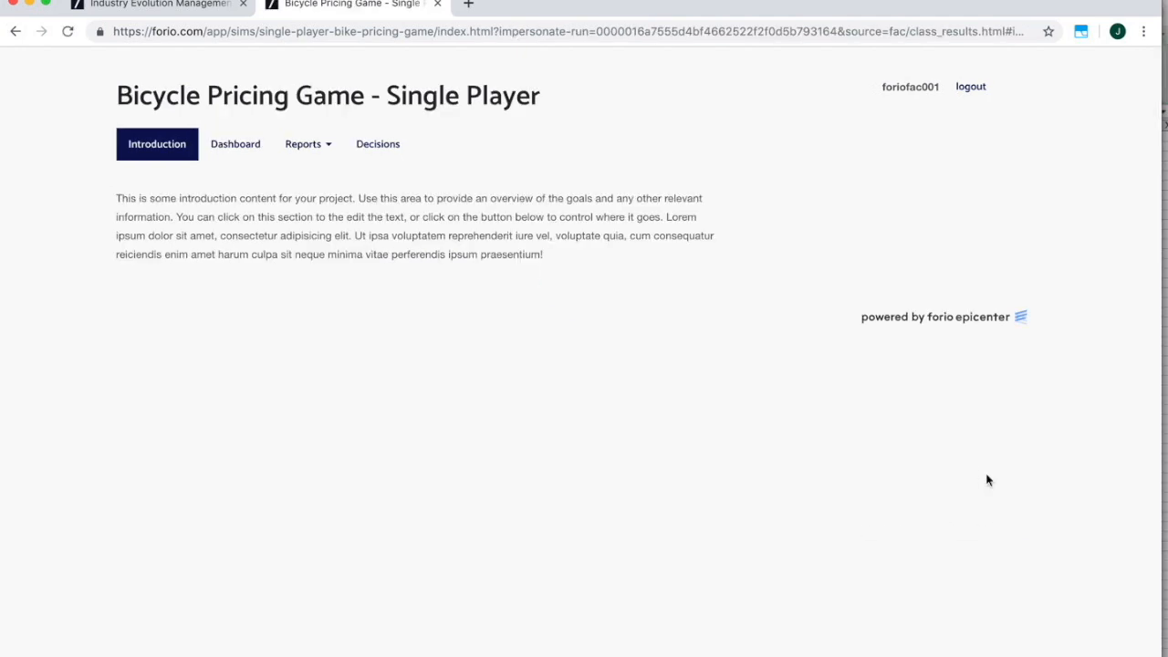
Review the run's dashboard and income statement ($8,537,858 profit per period), then return to the introduction.
{"action": "left_click", "coordinate": [256, 157]}
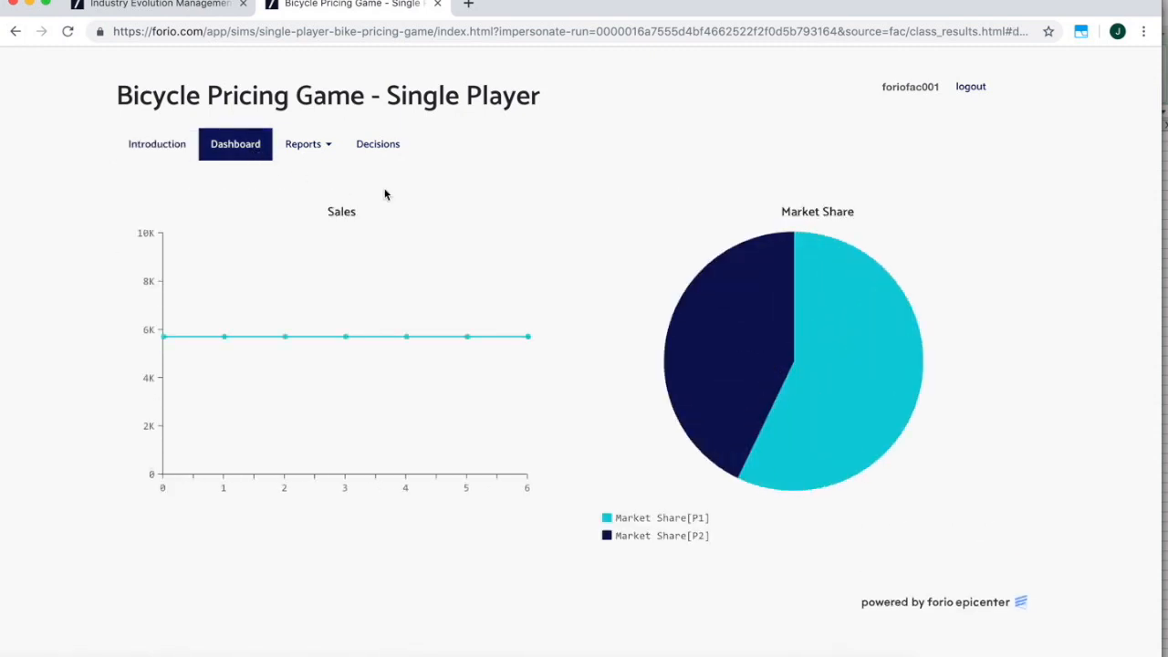
{"action": "left_click", "coordinate": [342, 174]}
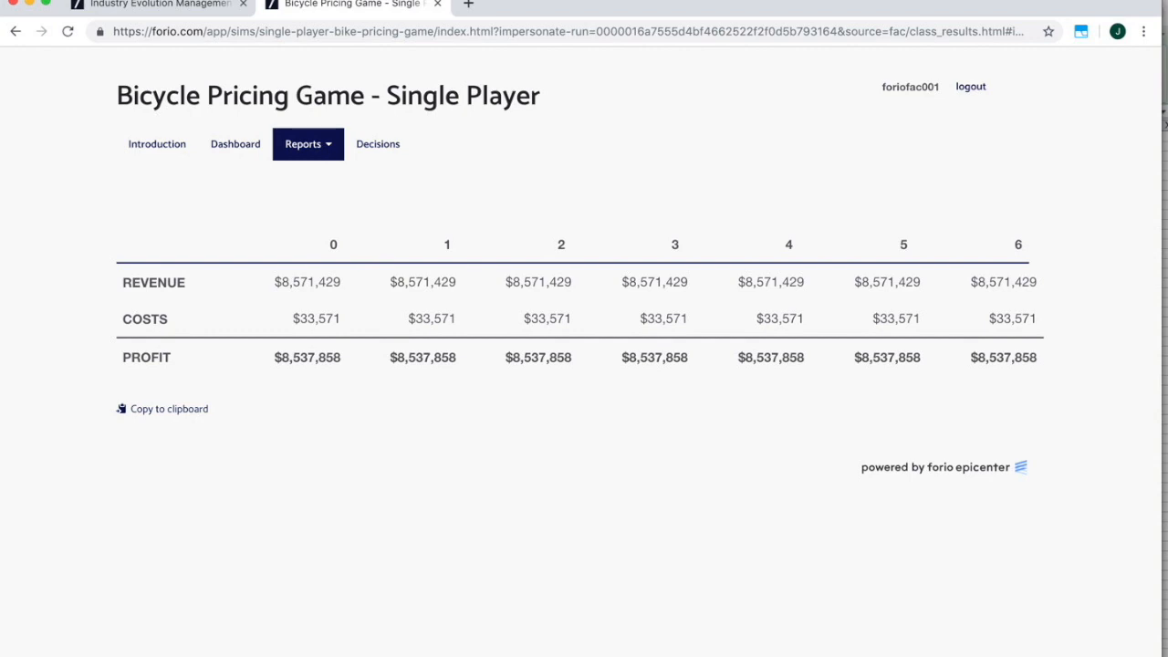
{"action": "left_click", "coordinate": [150, 147]}
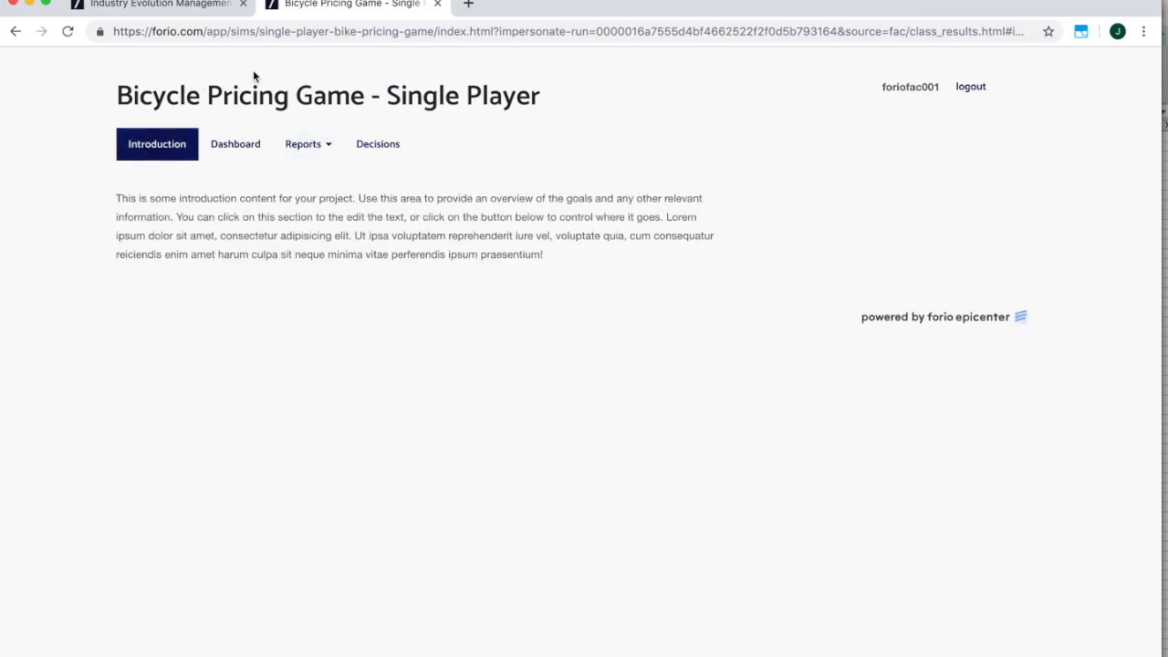
{"action": "left_click", "coordinate": [17, 32]}
{"action": "left_click", "coordinate": [16, 32]}
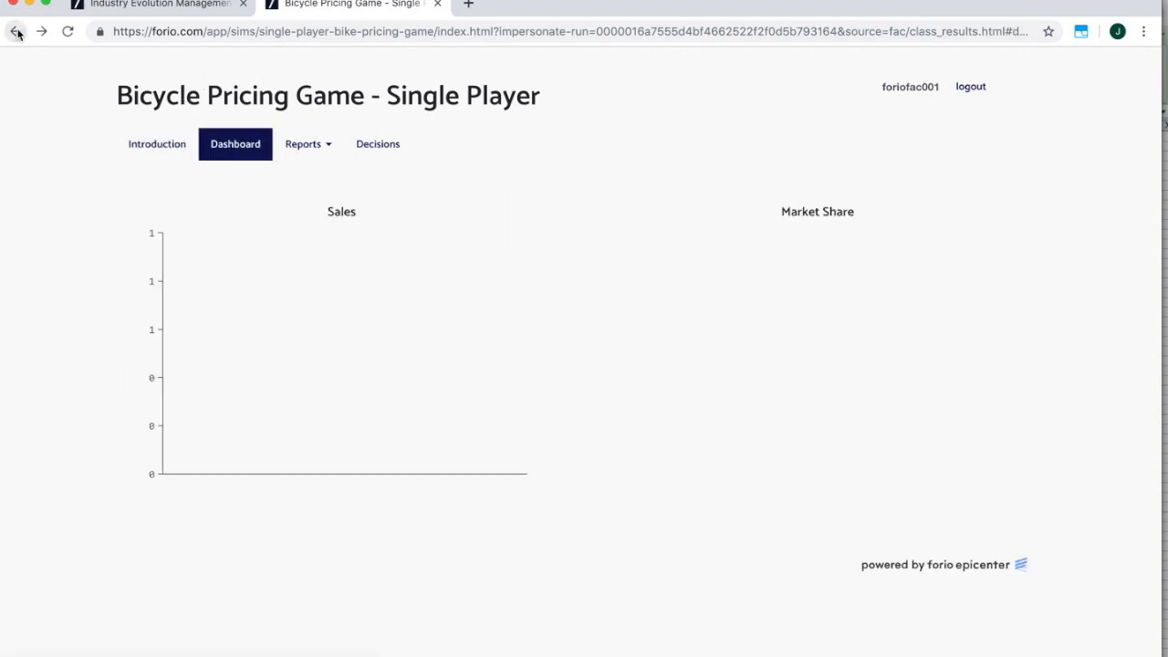
{"action": "left_click", "coordinate": [16, 32]}
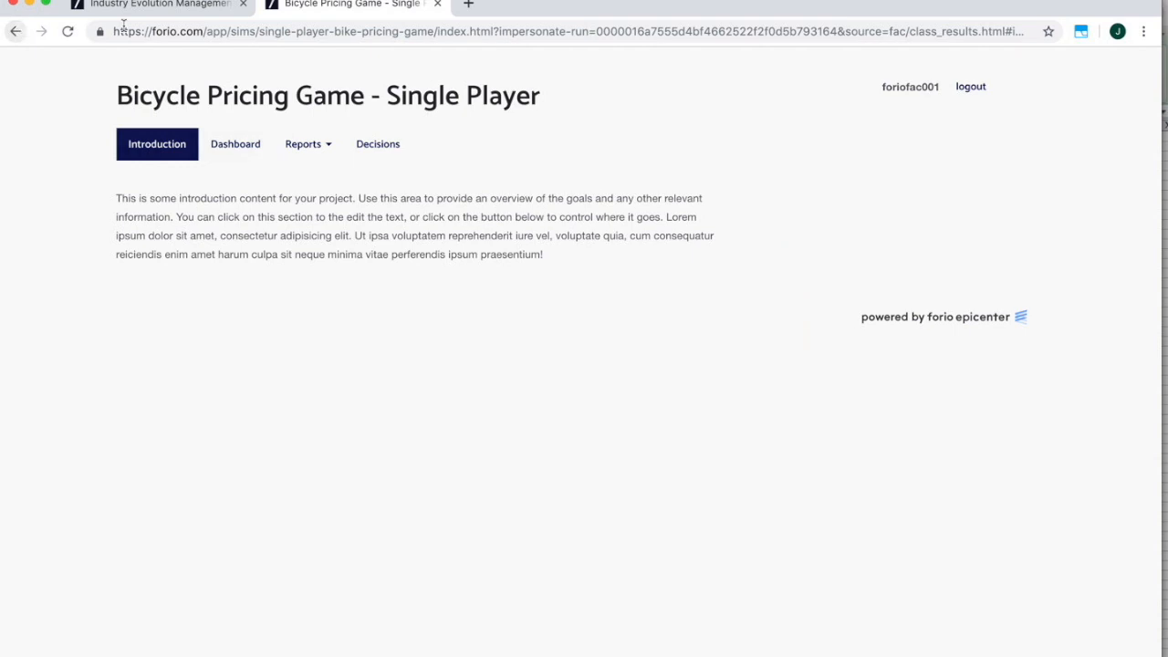
{"action": "left_click", "coordinate": [223, 9]}
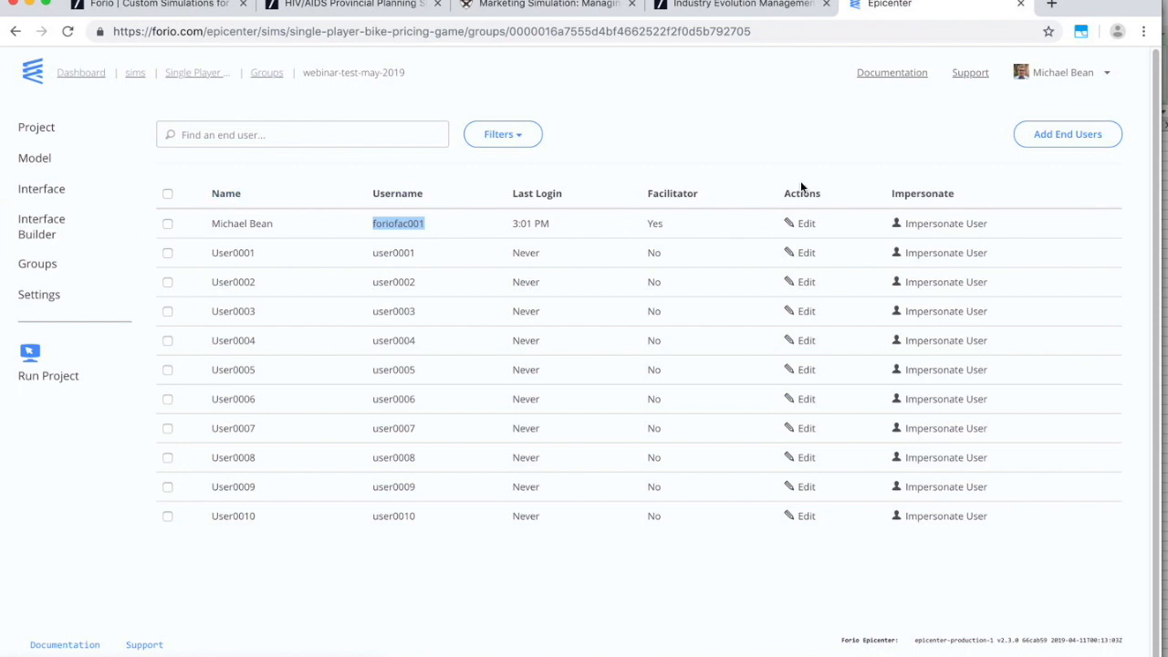
Log out of the run and log back in with the facilitator account.
{"action": "left_click", "coordinate": [401, 1]}
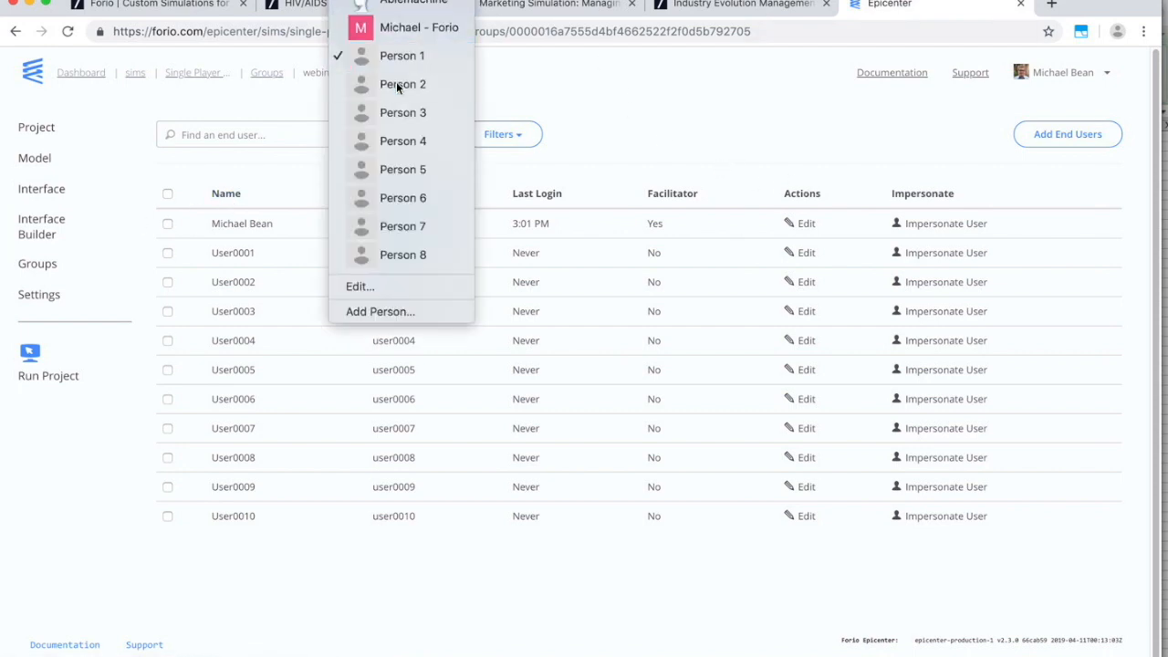
{"action": "left_click", "coordinate": [396, 82]}
{"action": "left_click", "coordinate": [353, 4]}
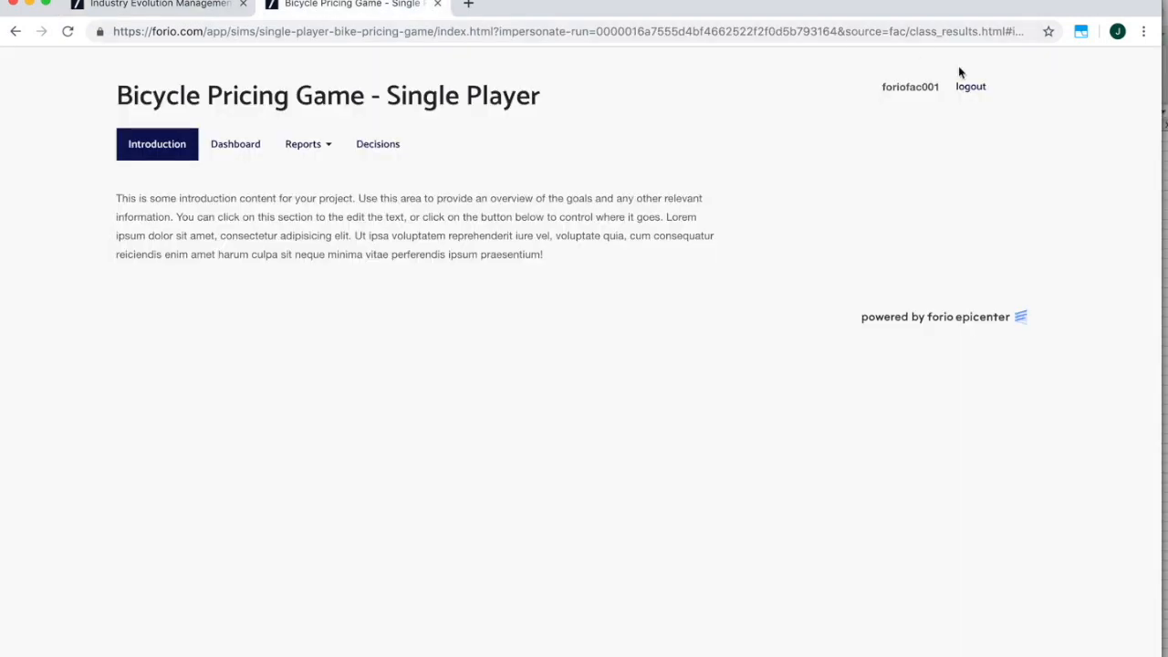
{"action": "left_click", "coordinate": [970, 88]}
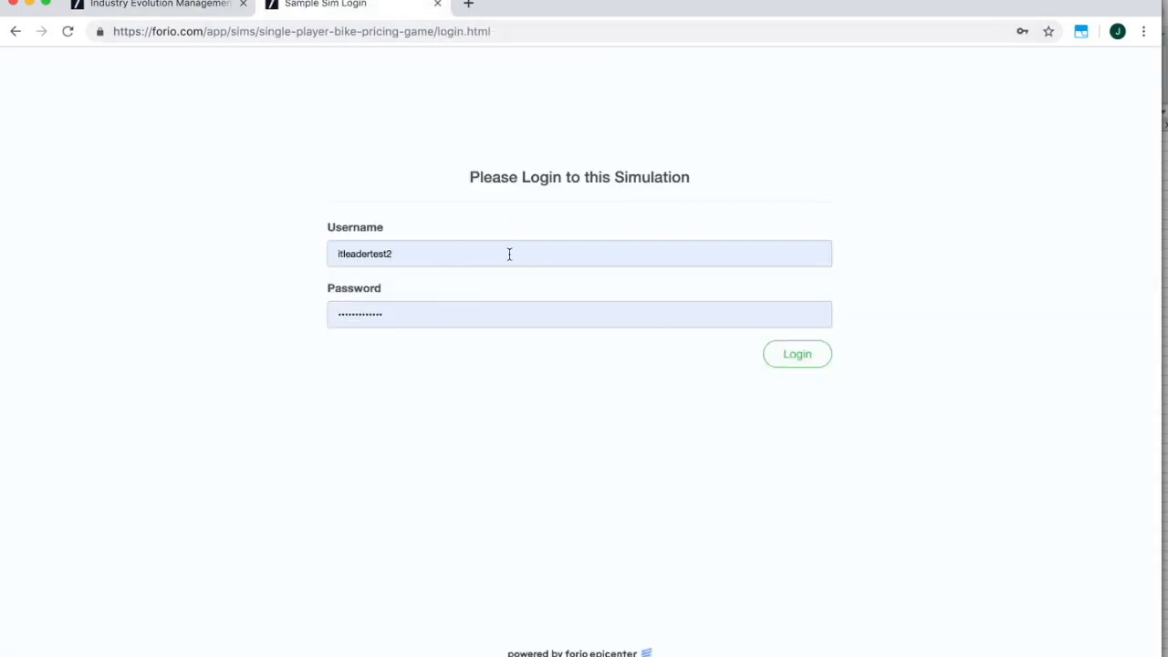
{"action": "left_click", "coordinate": [501, 252]}
{"action": "left_click_drag", "start_coordinate": [501, 252], "coordinate": [294, 258]}
{"action": "type", "text": "foriofac001"}
{"action": "key", "text": "Tab"}
{"action": "key", "text": "super+v"}
{"action": "left_click", "coordinate": [791, 363]}
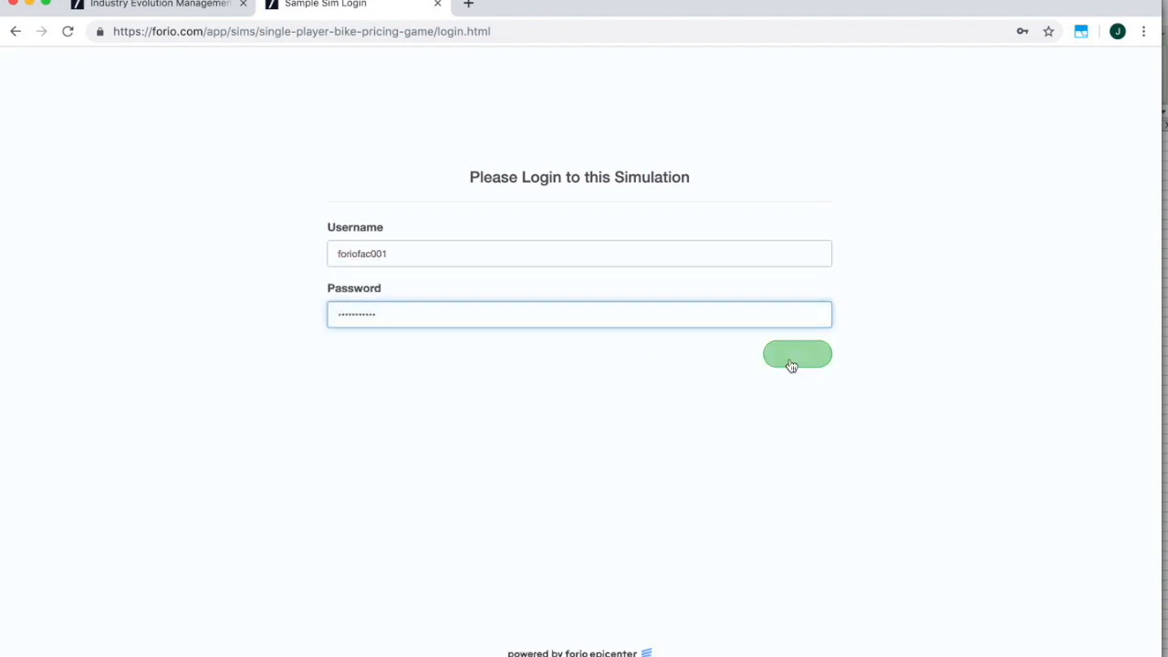
Change Price Sensitivity from 1.00 to 1.5 in Class Settings and save and apply.
{"action": "left_click", "coordinate": [344, 153]}
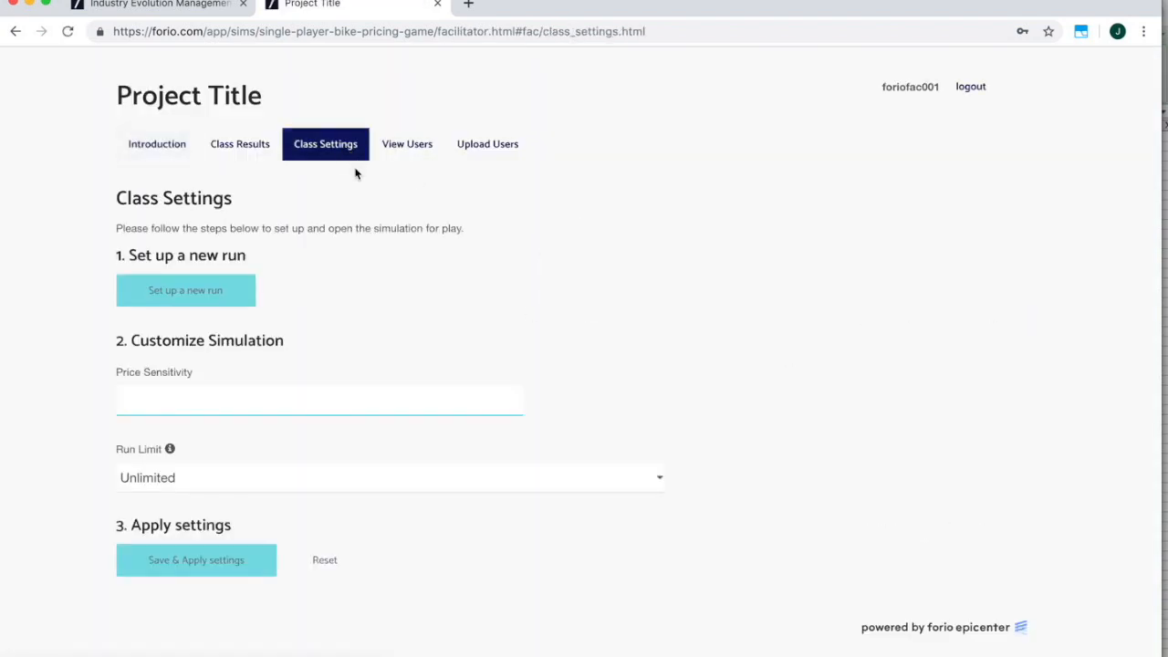
{"action": "left_click_drag", "start_coordinate": [373, 401], "coordinate": [540, 403]}
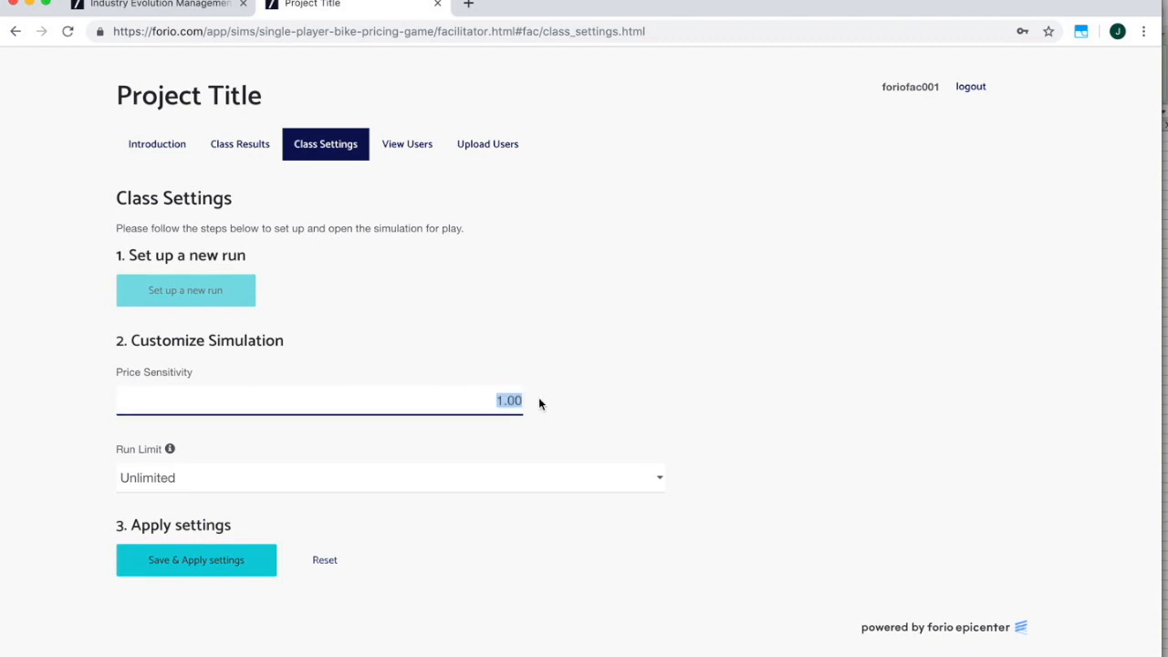
{"action": "type", "text": "1.5"}
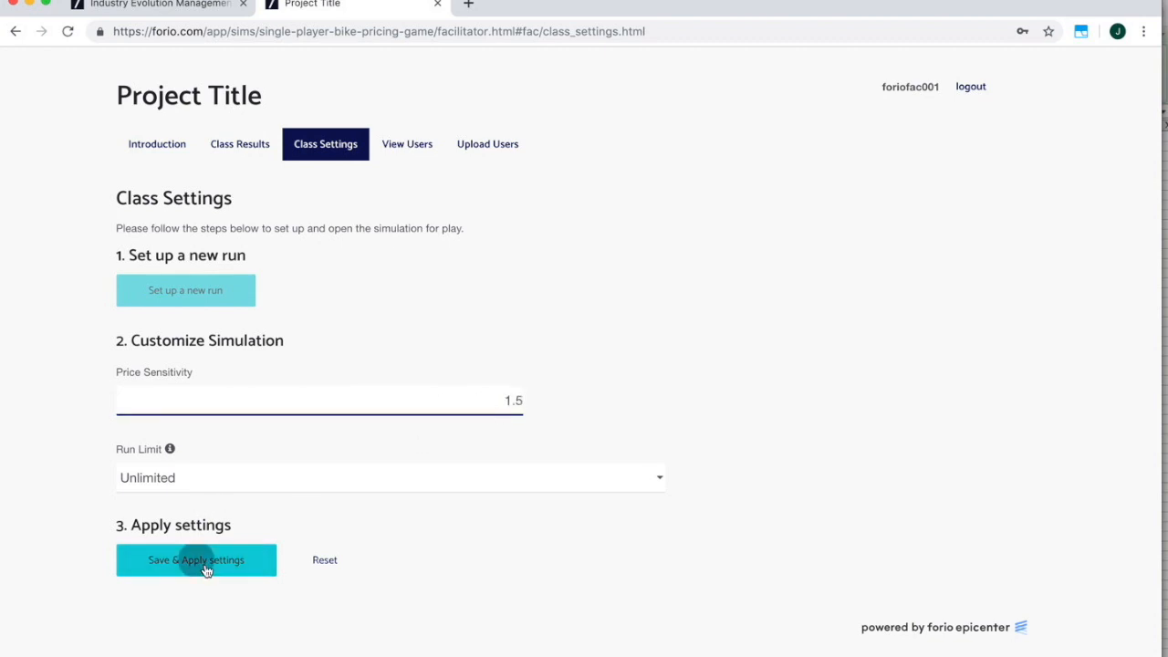
{"action": "left_click", "coordinate": [209, 562]}
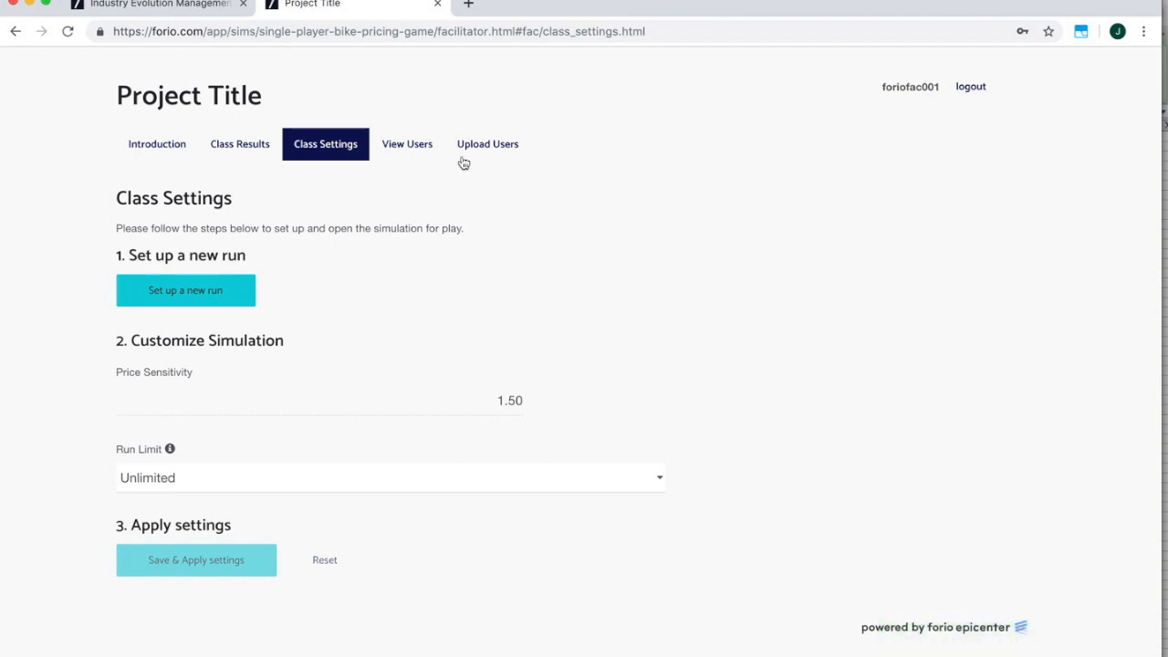
Check the registered users, open the Upload Users form, then switch to the Person 1 profile.
{"action": "left_click", "coordinate": [410, 148]}
{"action": "scroll", "coordinate": [453, 393], "scroll_direction": "down", "scroll_amount": 2}
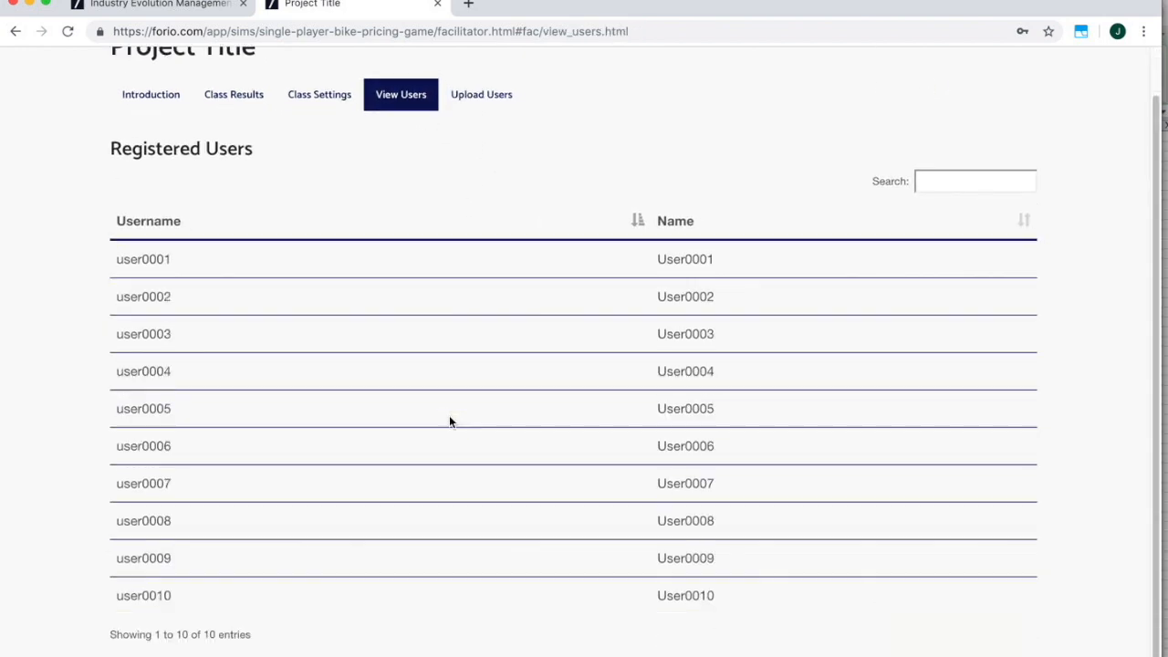
{"action": "scroll", "coordinate": [449, 416], "scroll_direction": "up", "scroll_amount": 2}
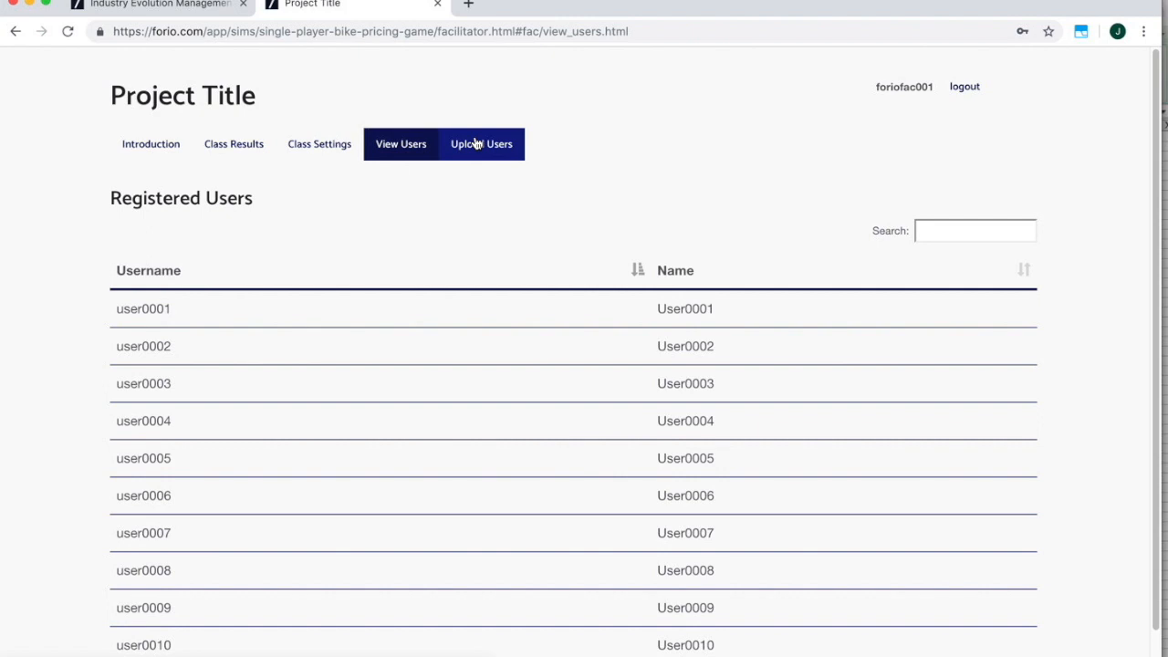
{"action": "left_click", "coordinate": [479, 148]}
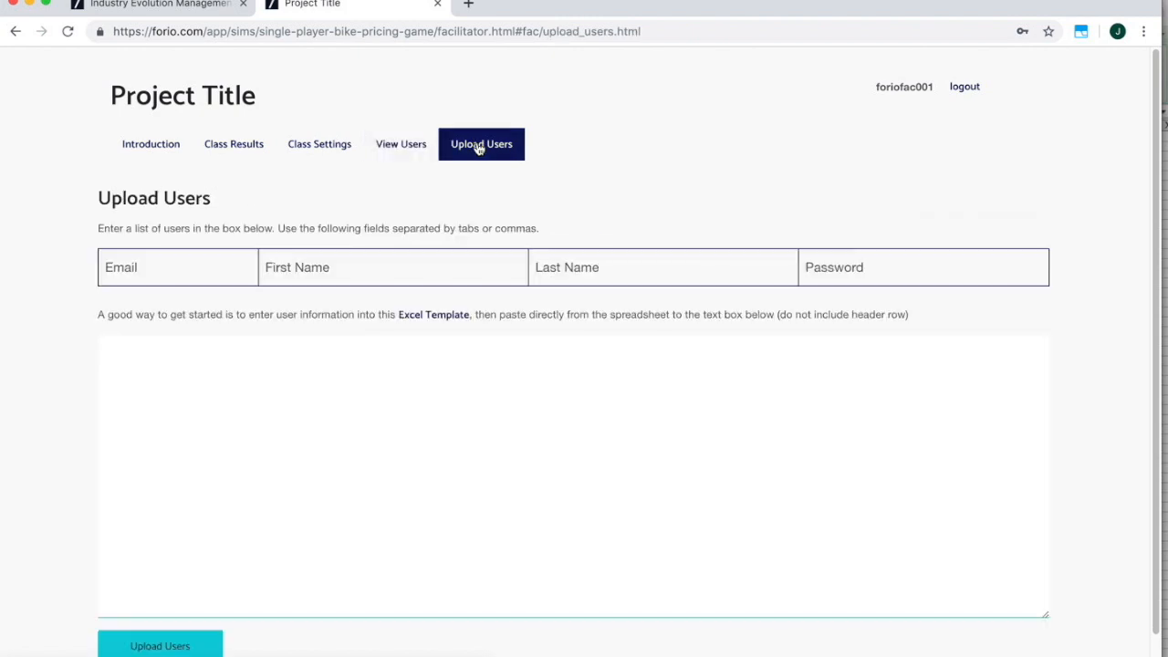
{"action": "left_click", "coordinate": [212, 355]}
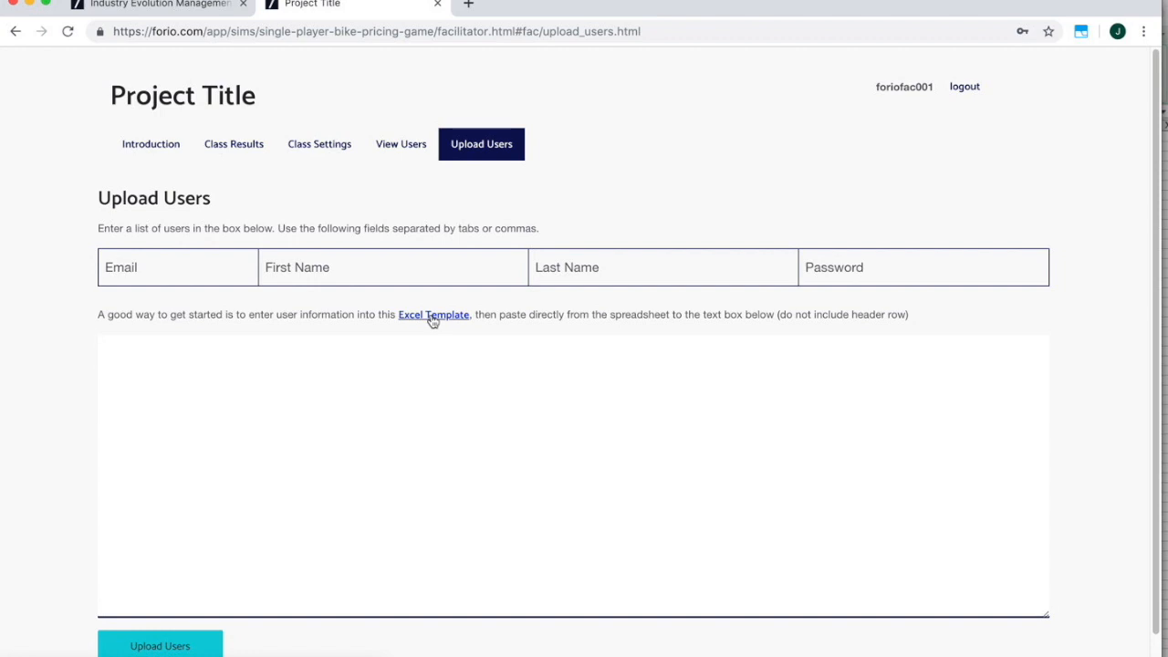
{"action": "left_click", "coordinate": [349, 0]}
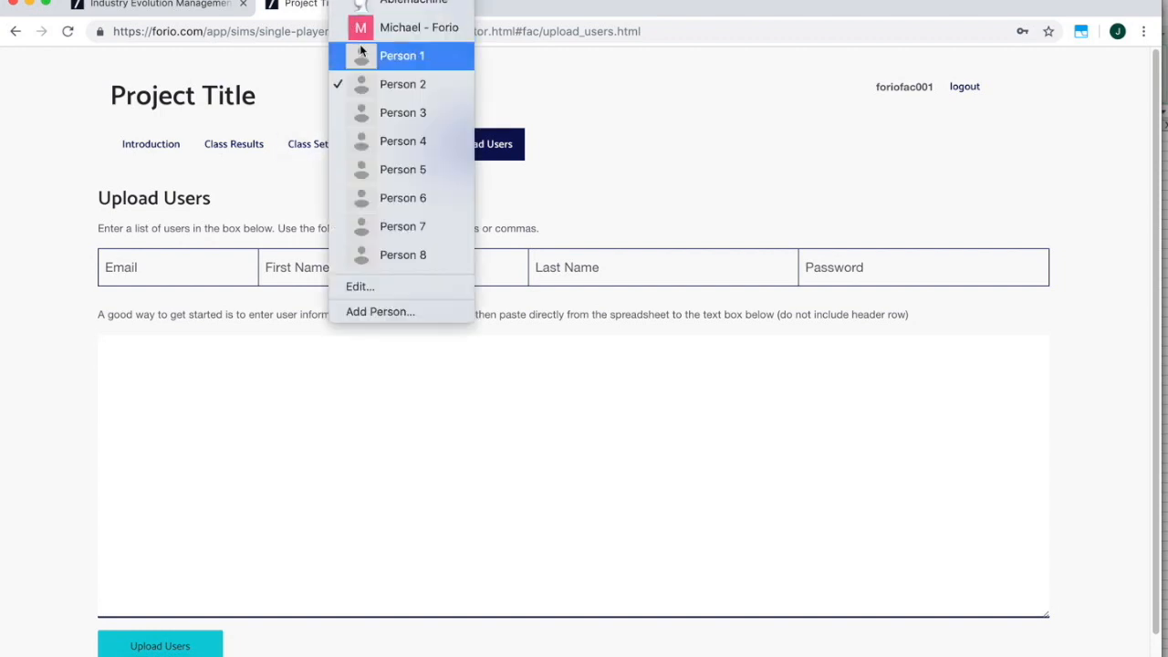
{"action": "left_click", "coordinate": [361, 53]}
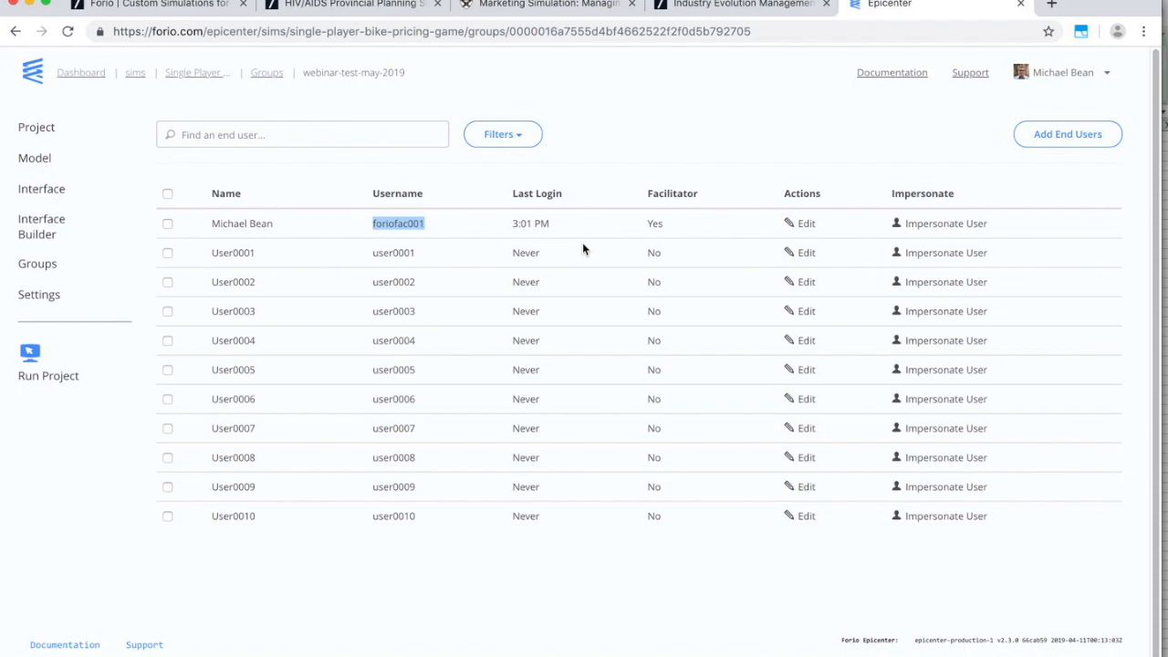
Confirm in Vensim that the Price Wars Player subscript holds P1 and P2, then return to Epicenter.
{"action": "key", "text": "super+Tab"}
{"action": "key", "text": "super+Tab"}
{"action": "key", "text": "super+Tab"}
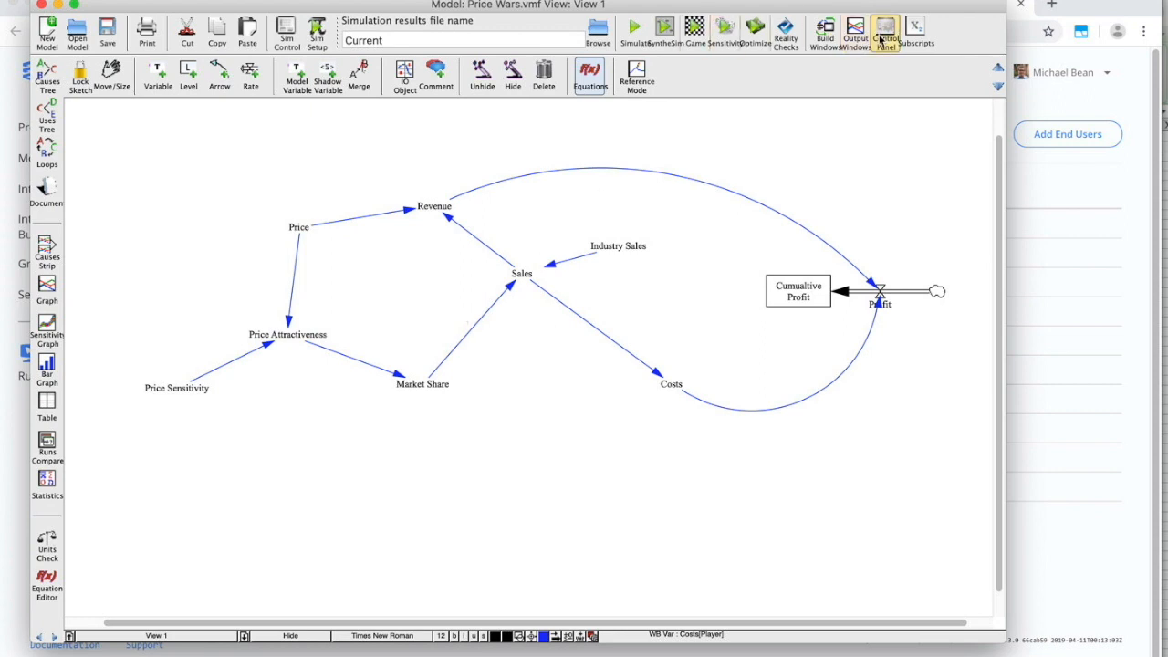
{"action": "left_click", "coordinate": [915, 35]}
{"action": "left_click", "coordinate": [342, 36]}
{"action": "left_click", "coordinate": [342, 50]}
{"action": "left_click", "coordinate": [1050, 370]}
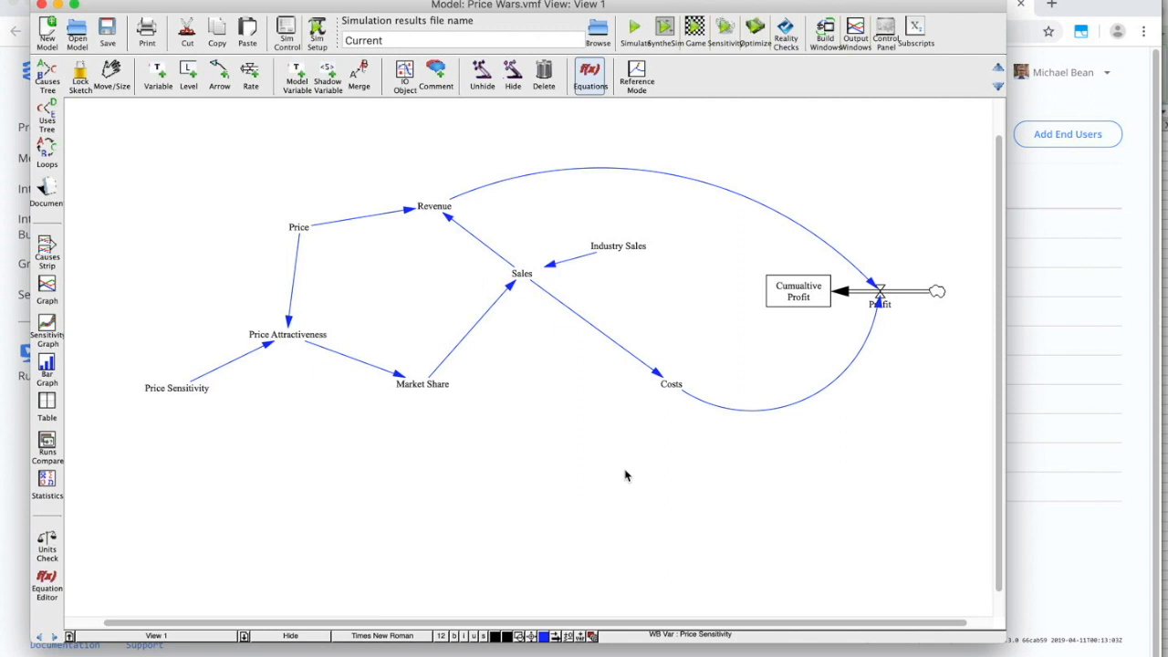
{"action": "key", "text": "super+Tab"}
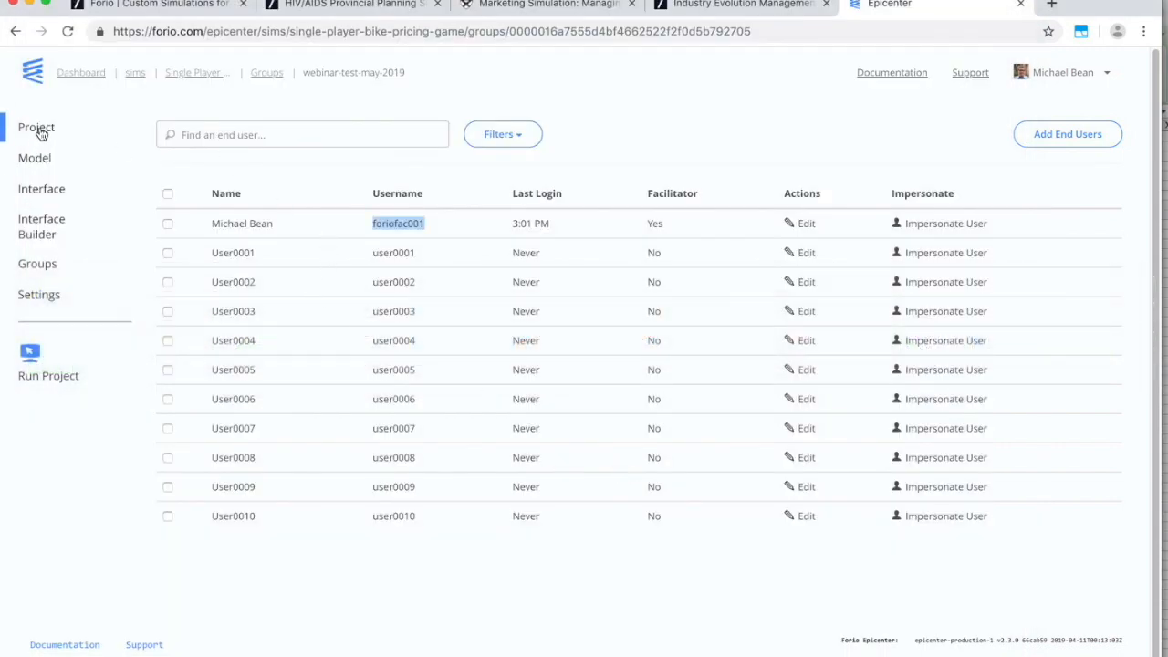
From the sims project list, create the authenticated project 'Bike Game Pricing Multiplayer' (ID bike-game-pricing-multiplayer).
{"action": "left_click", "coordinate": [137, 77]}
{"action": "left_click", "coordinate": [709, 254]}
{"action": "left_click", "coordinate": [203, 203]}
{"action": "type", "text": "Mult"}
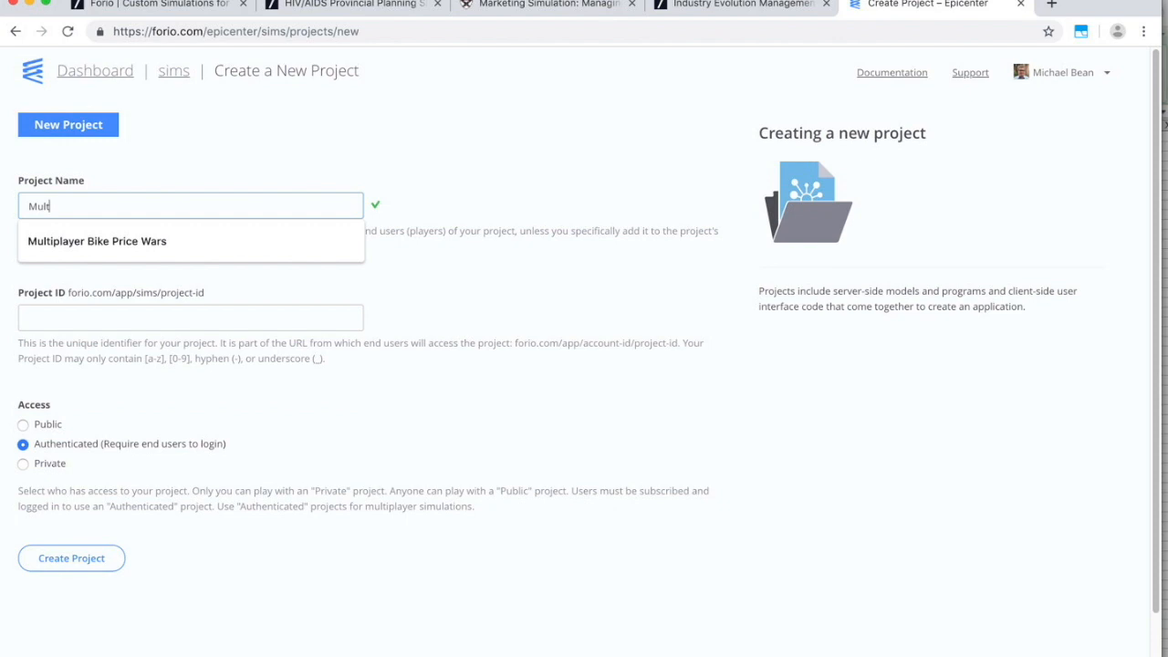
{"action": "key", "text": "BackSpace"}
{"action": "key", "text": "BackSpace"}
{"action": "key", "text": "BackSpace"}
{"action": "key", "text": "BackSpace"}
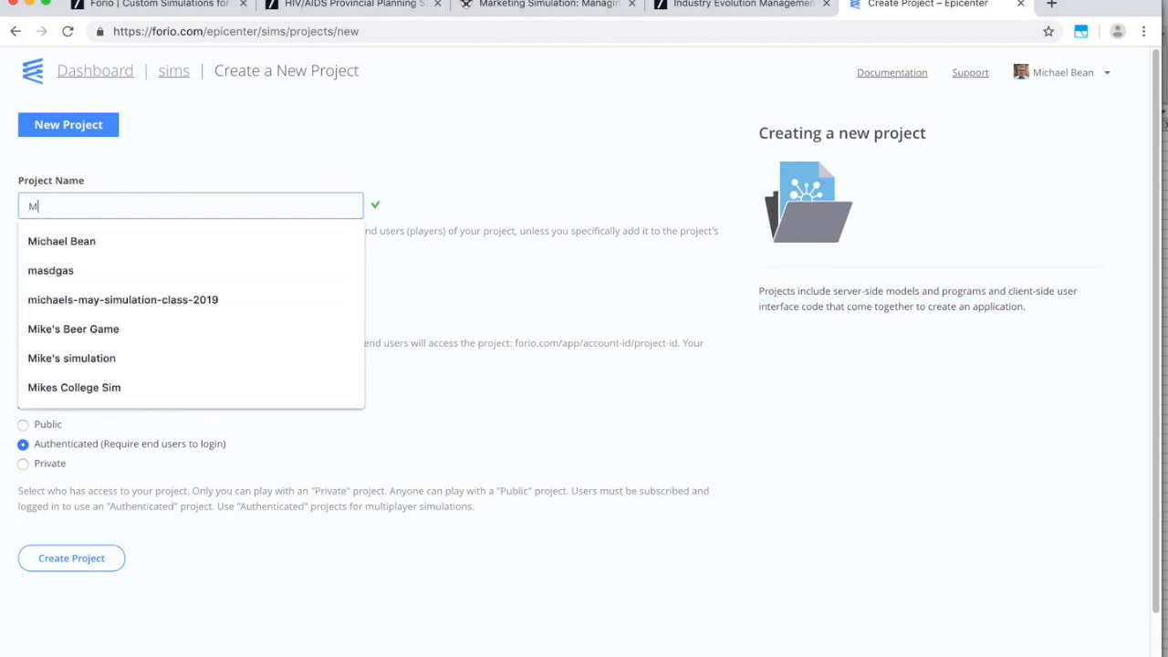
{"action": "type", "text": "Bike Gam"}
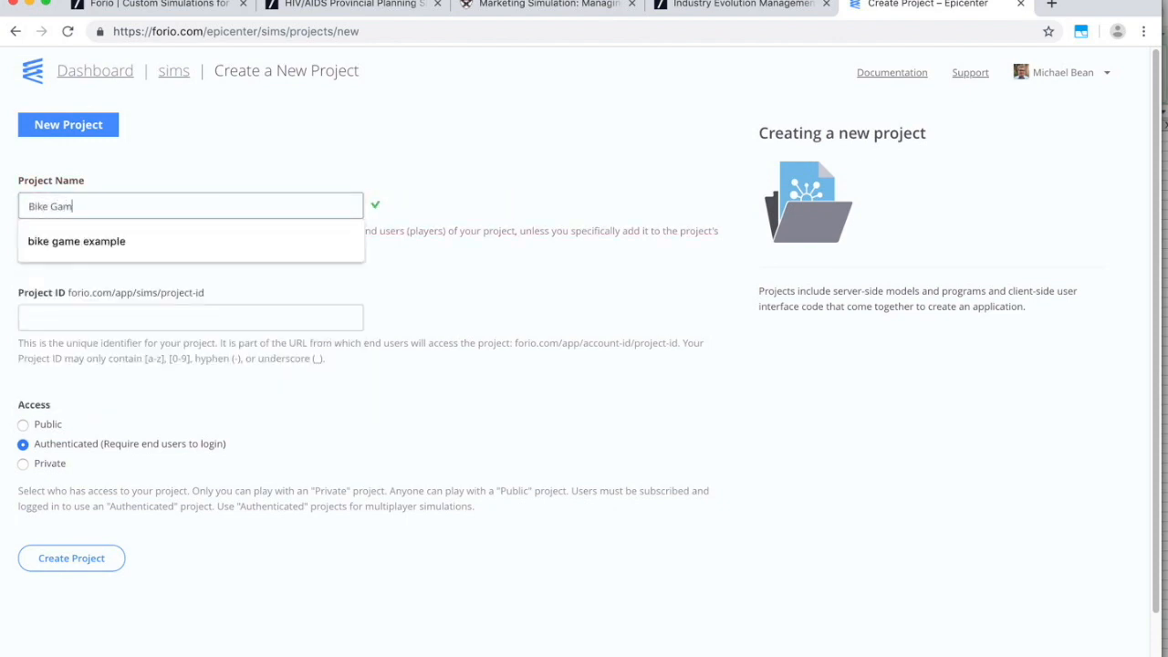
{"action": "type", "text": "e Pricing "}
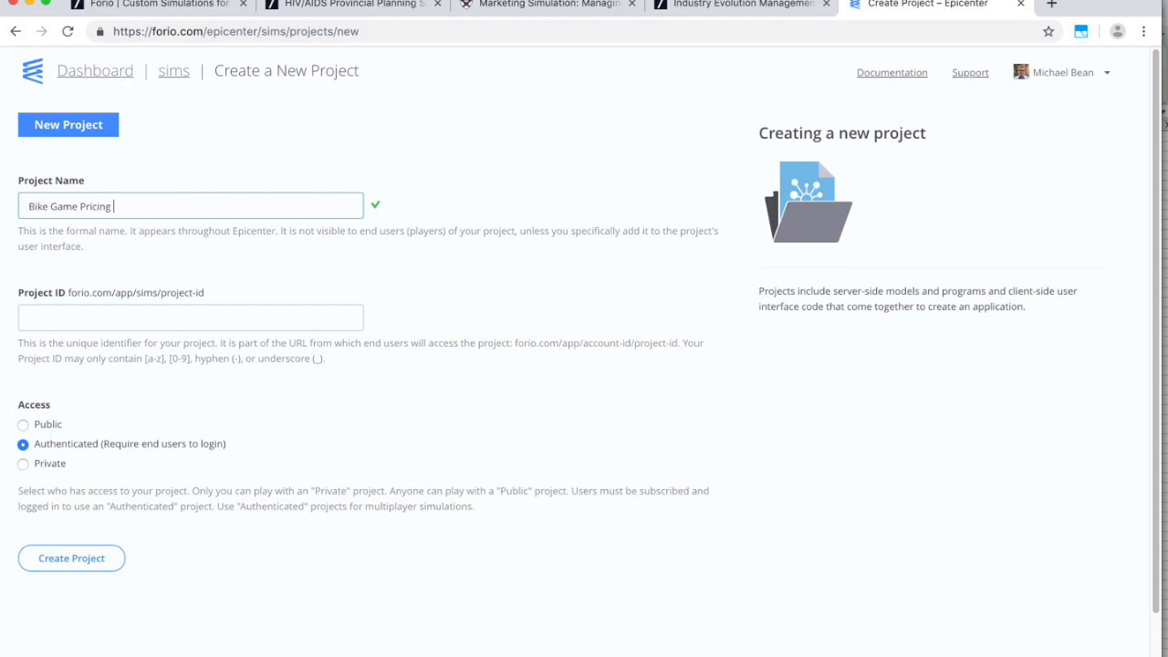
{"action": "type", "text": "Multiplayer"}
{"action": "key", "text": "Tab"}
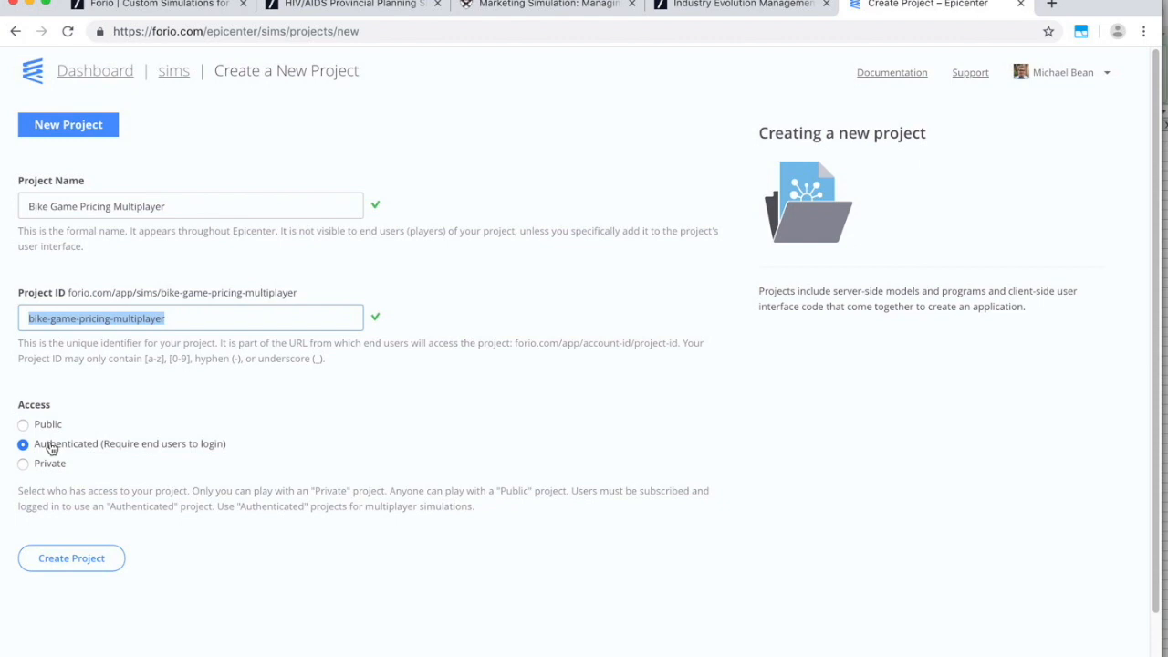
{"action": "left_click", "coordinate": [62, 567]}
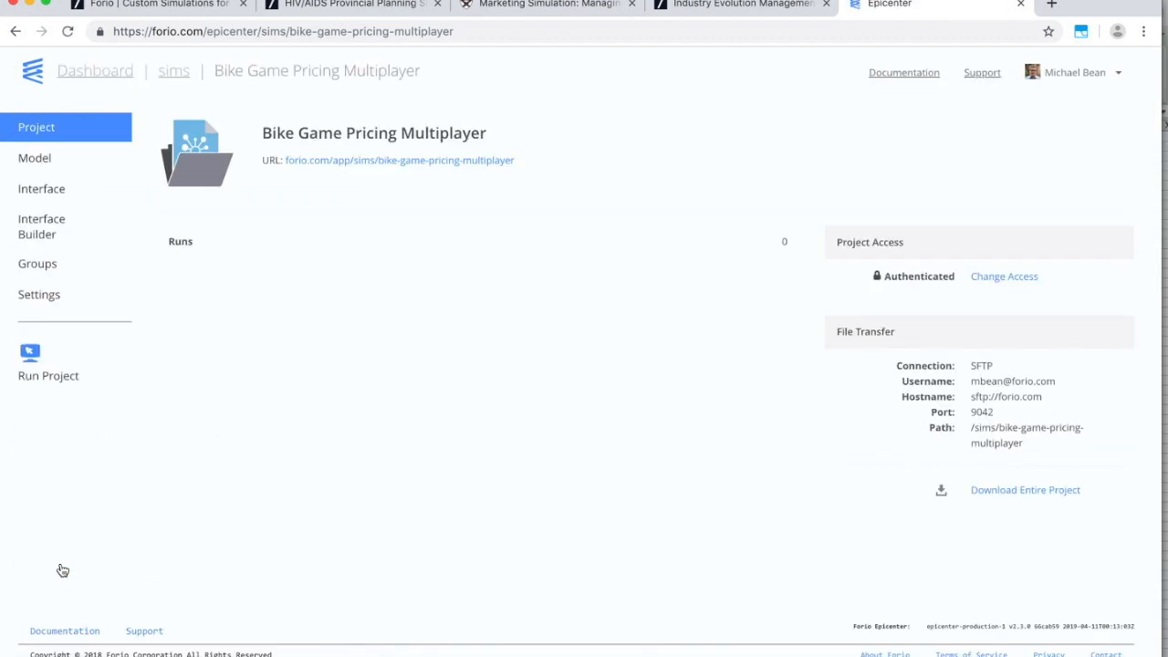
Upload Price Wars.vmf from the Vensim folder into the project's model files, then go to Interface Builder.
{"action": "key", "text": "super+Tab"}
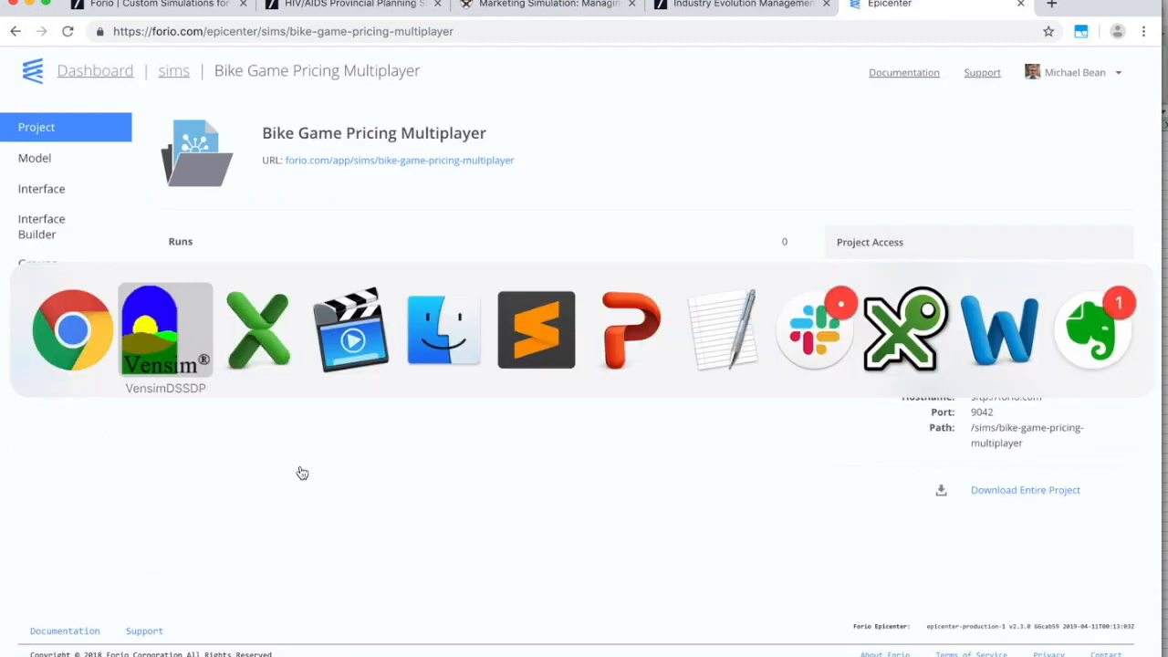
{"action": "key", "text": "super+Tab"}
{"action": "key", "text": "super+Tab"}
{"action": "key", "text": "super+Tab"}
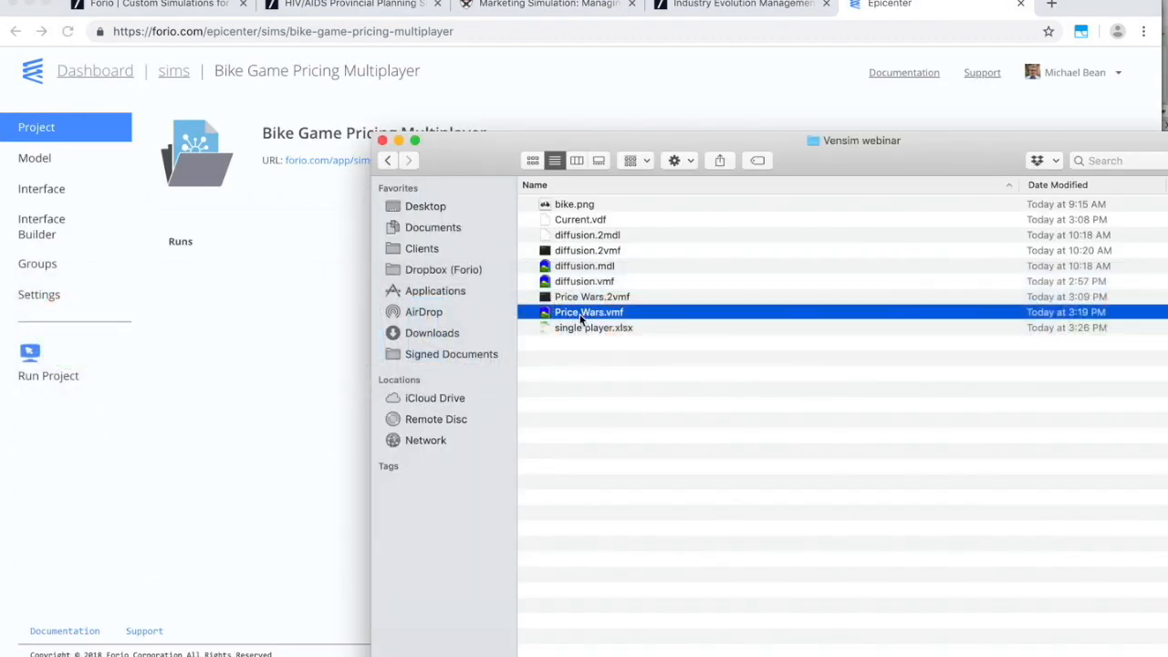
{"action": "left_click_drag", "start_coordinate": [581, 317], "coordinate": [316, 283]}
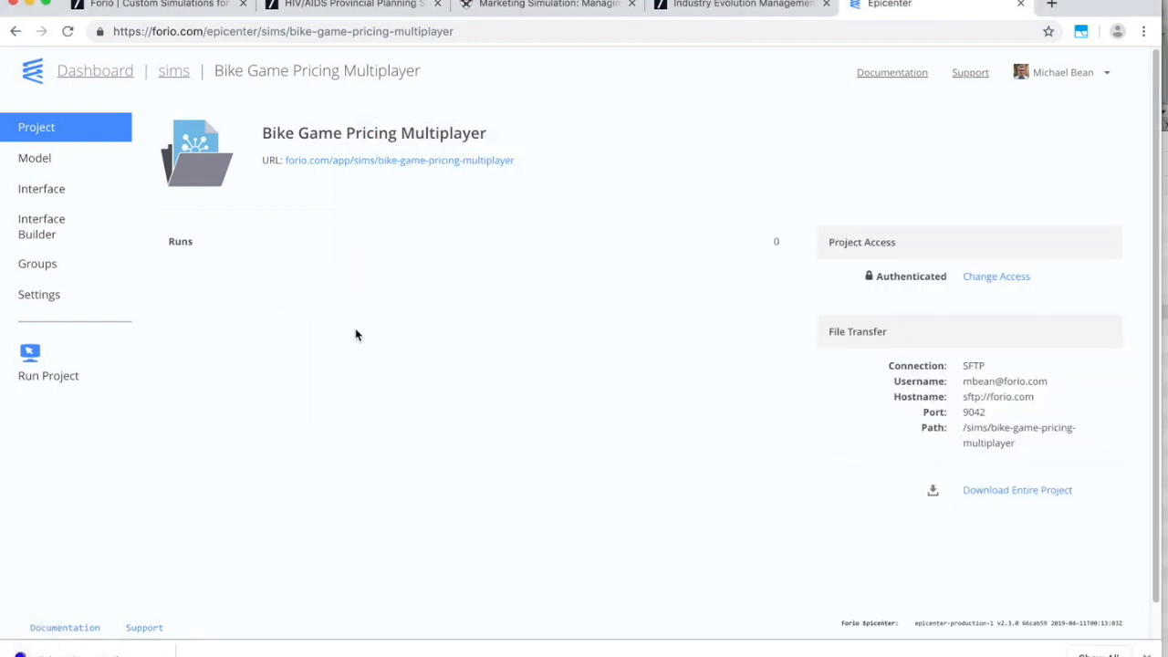
{"action": "left_click", "coordinate": [34, 158]}
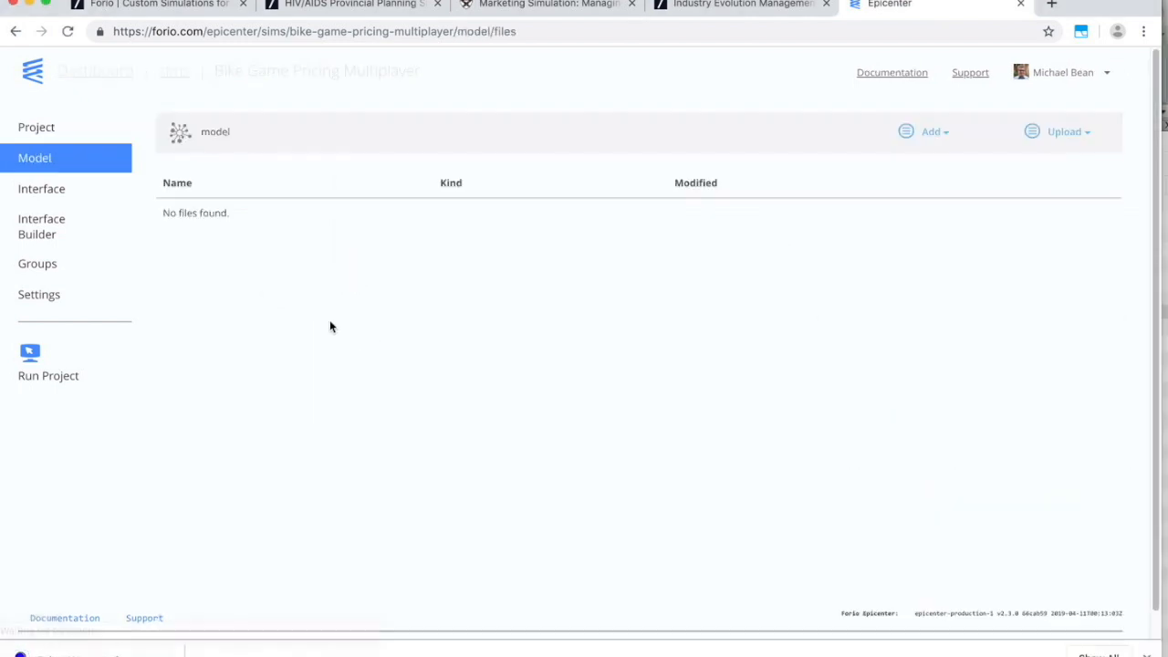
{"action": "key", "text": "super+Tab"}
{"action": "left_click_drag", "start_coordinate": [589, 310], "coordinate": [290, 310]}
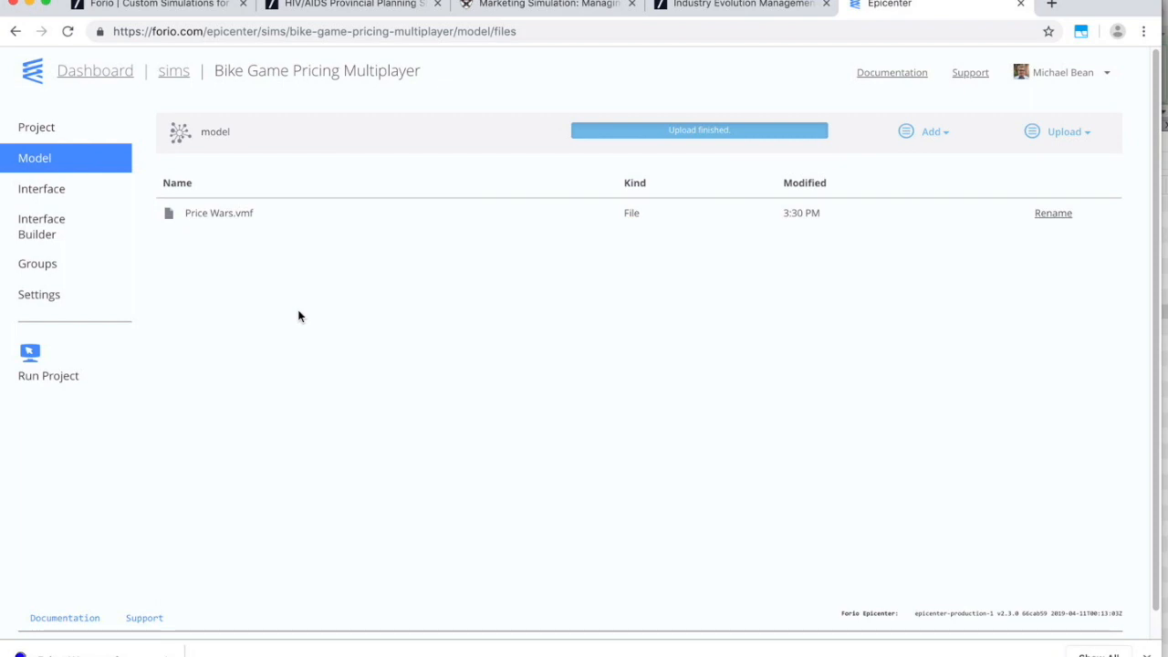
{"action": "left_click", "coordinate": [37, 227]}
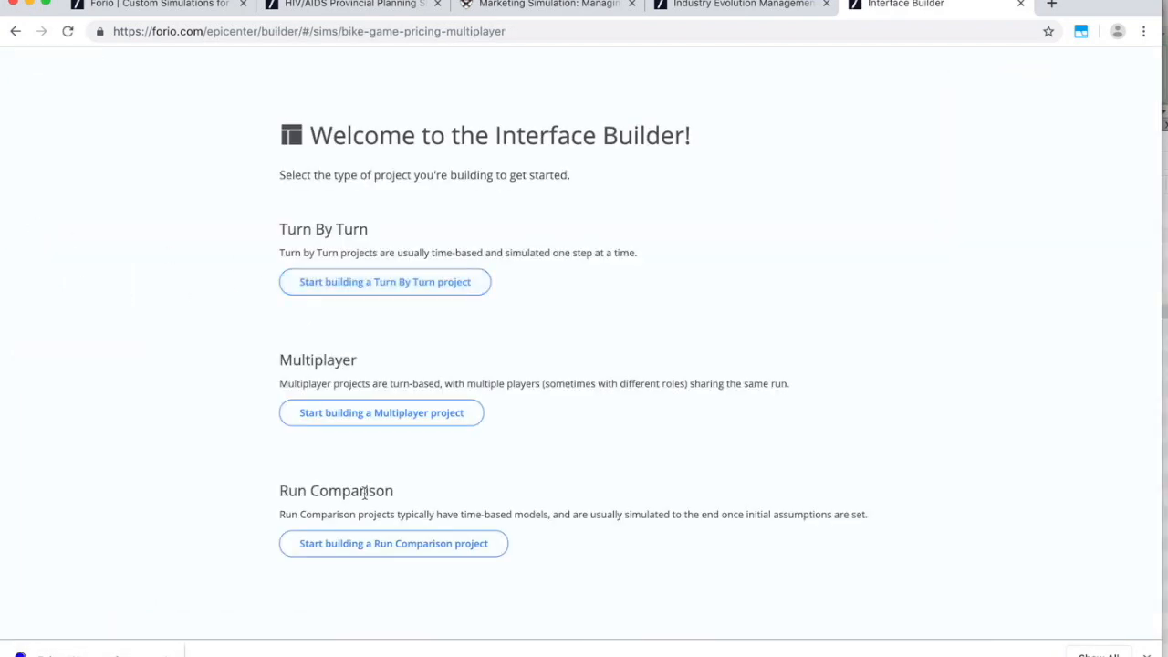
Start a Multiplayer project and accept the auto-enabled Push Channel settings.
{"action": "left_click", "coordinate": [347, 417]}
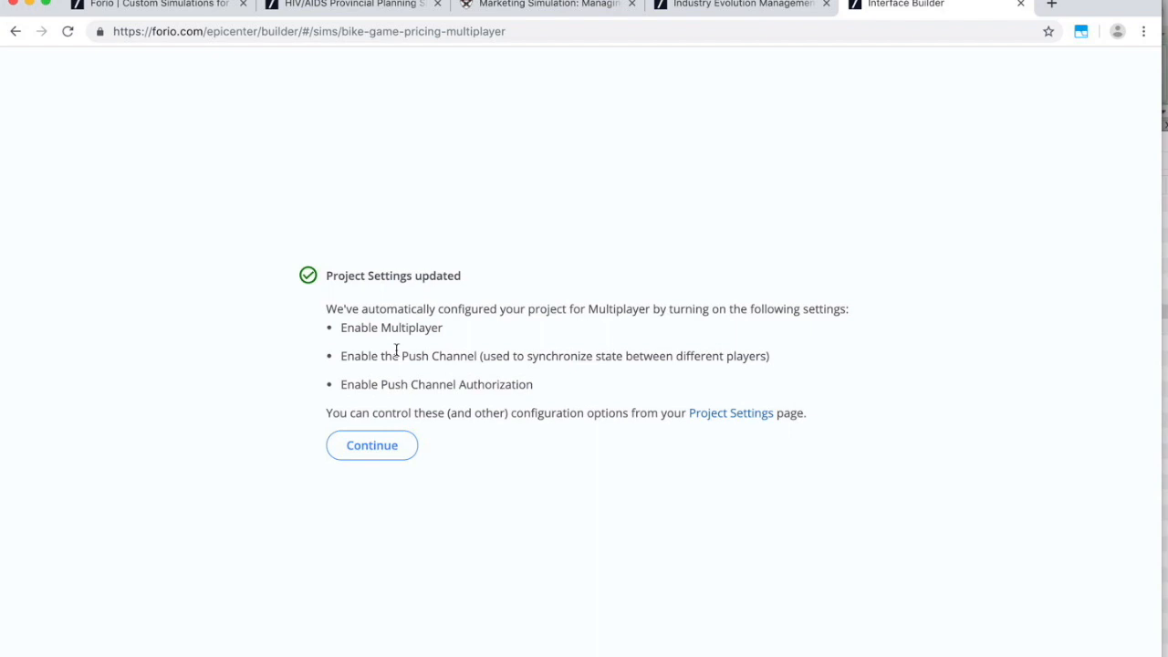
{"action": "left_click", "coordinate": [379, 446]}
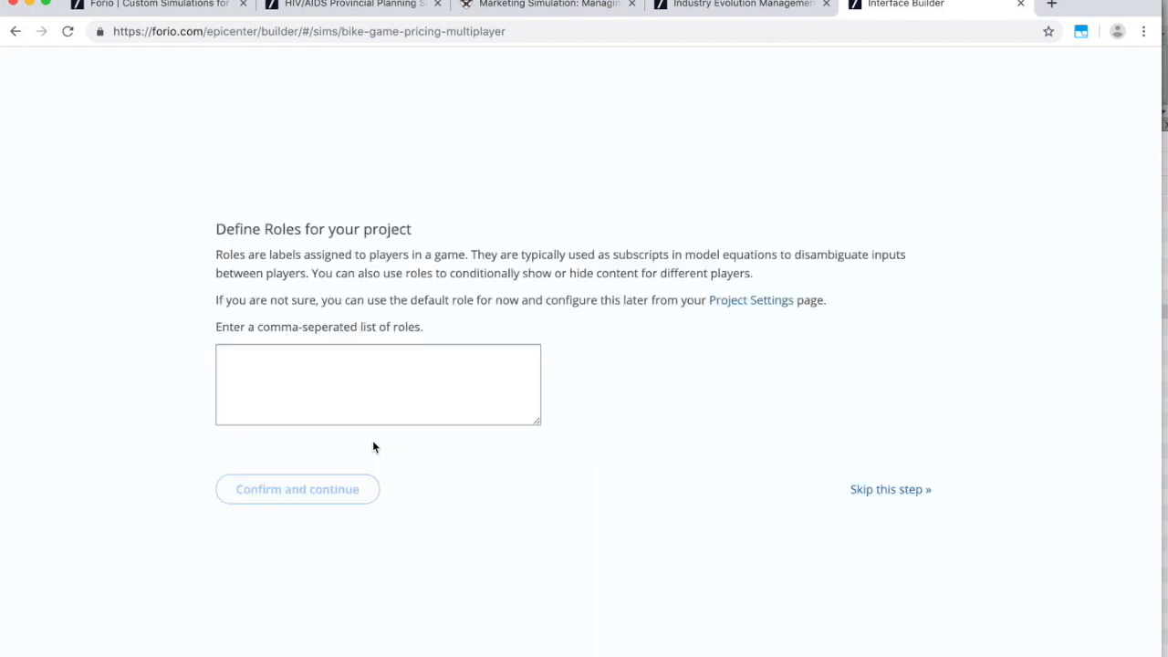
Define roles P1 and P2, matching the Vensim Player subscript elements, and confirm them.
{"action": "left_click", "coordinate": [284, 355]}
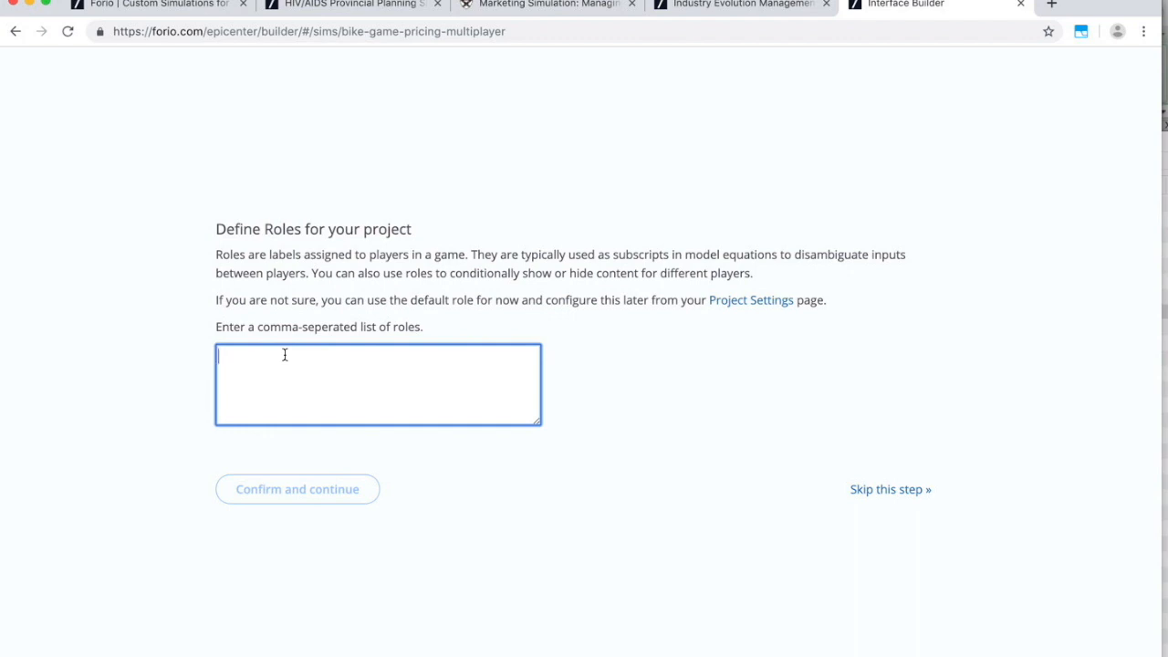
{"action": "key", "text": "super+Tab"}
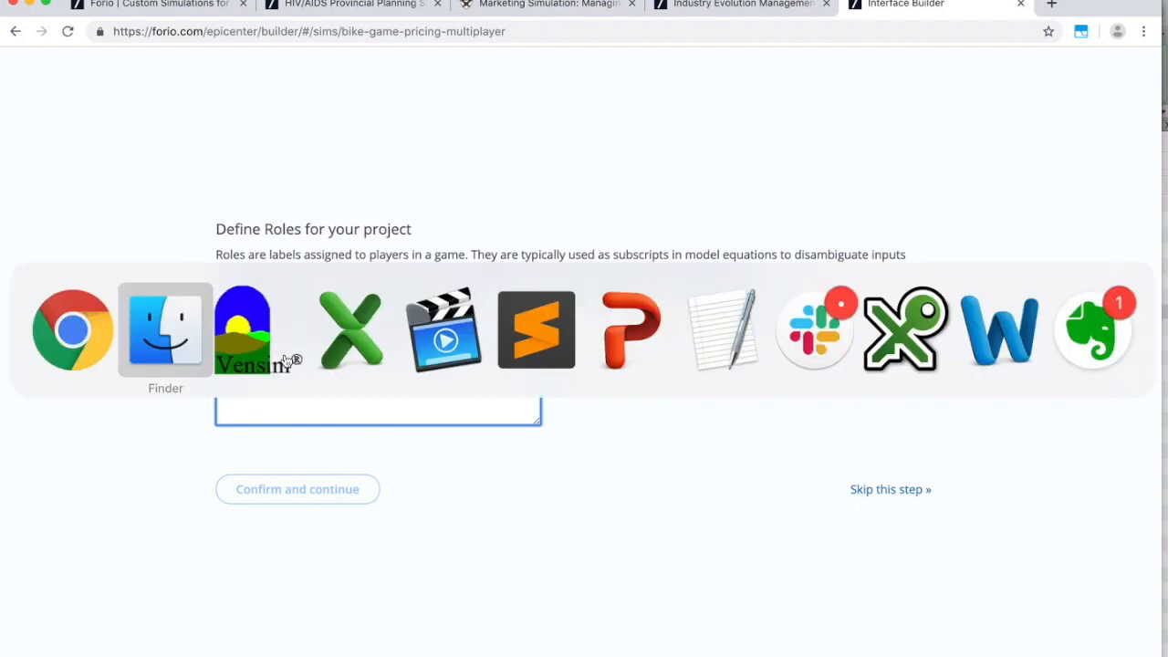
{"action": "key", "text": "super+Tab"}
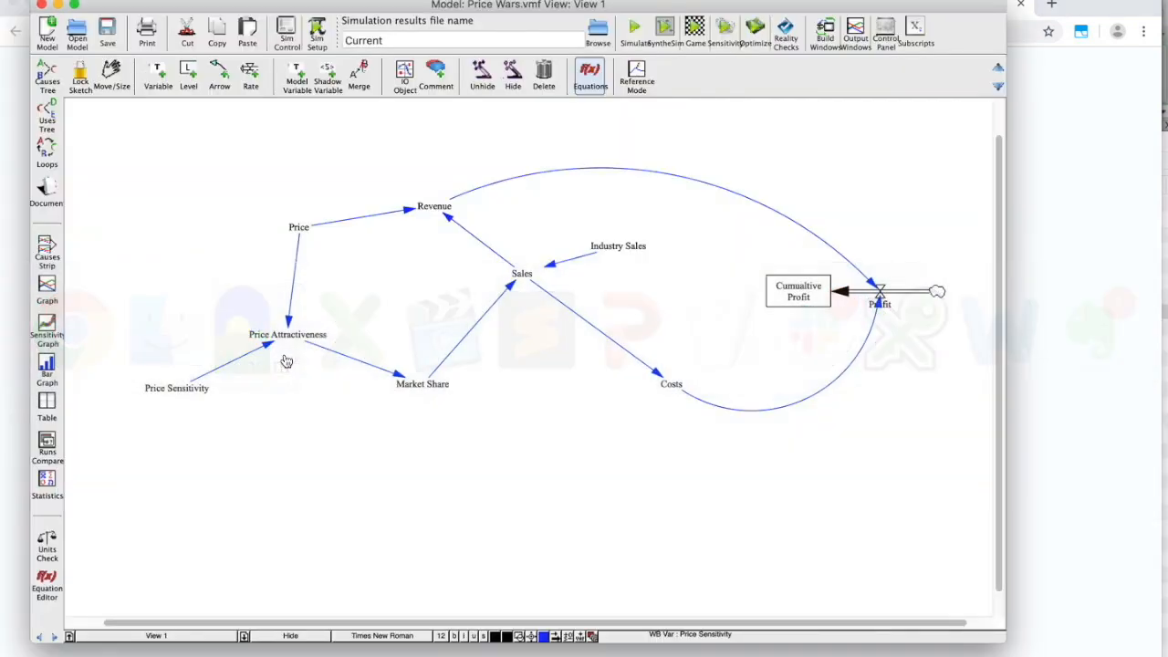
{"action": "left_click", "coordinate": [926, 23]}
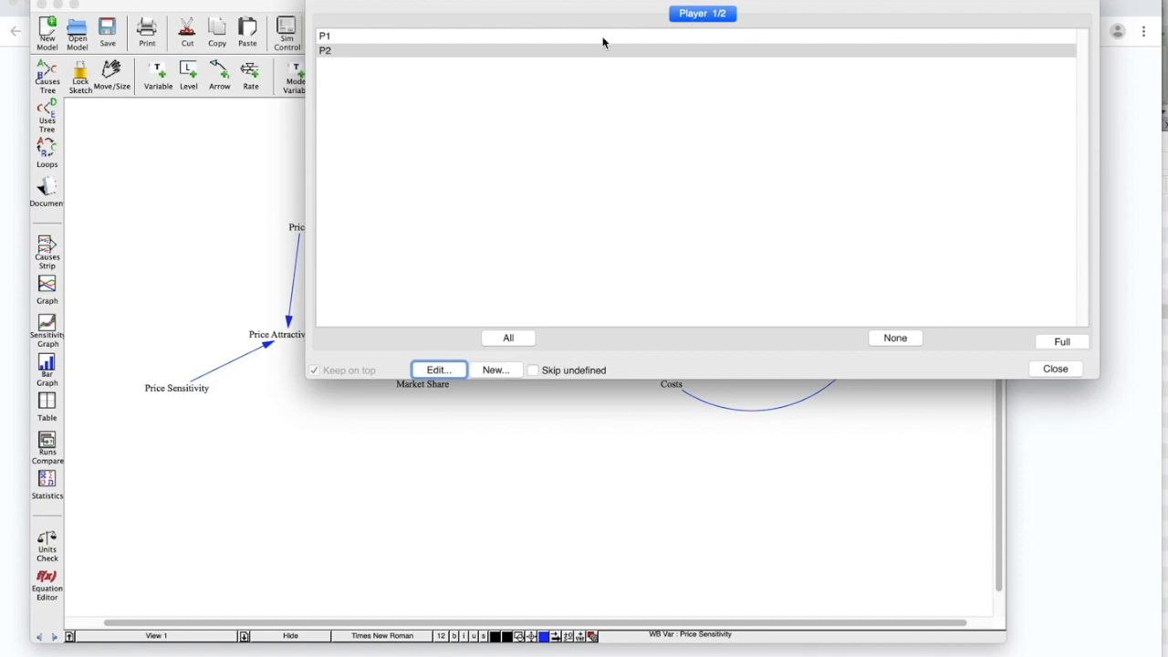
{"action": "left_click", "coordinate": [443, 50]}
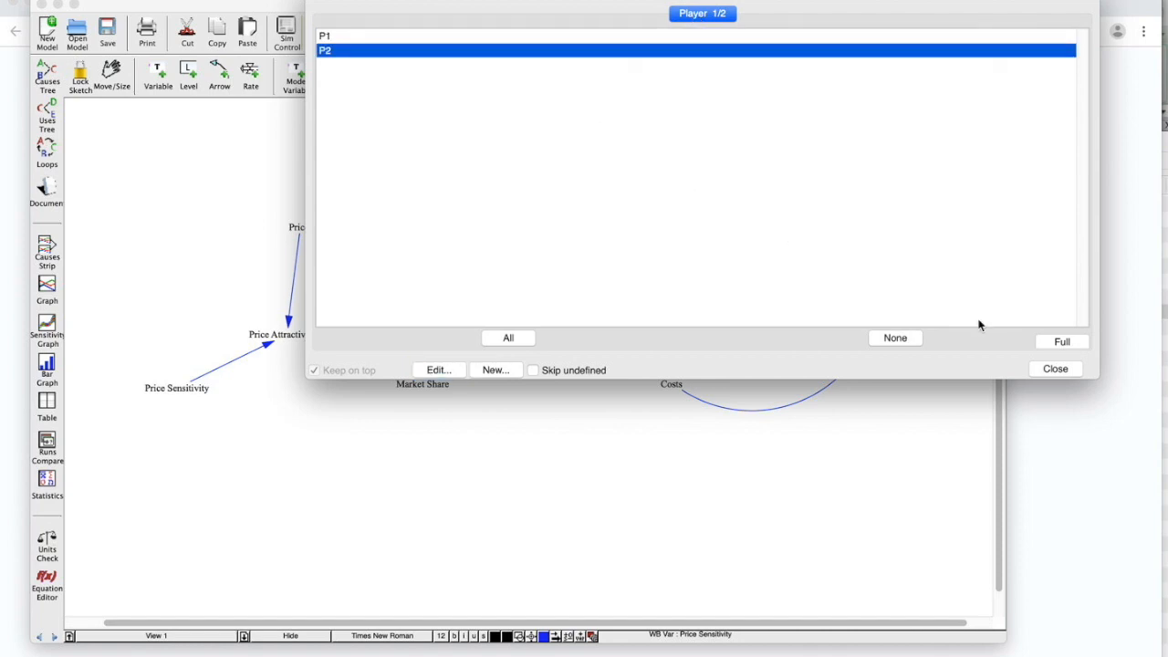
{"action": "left_click", "coordinate": [1055, 369]}
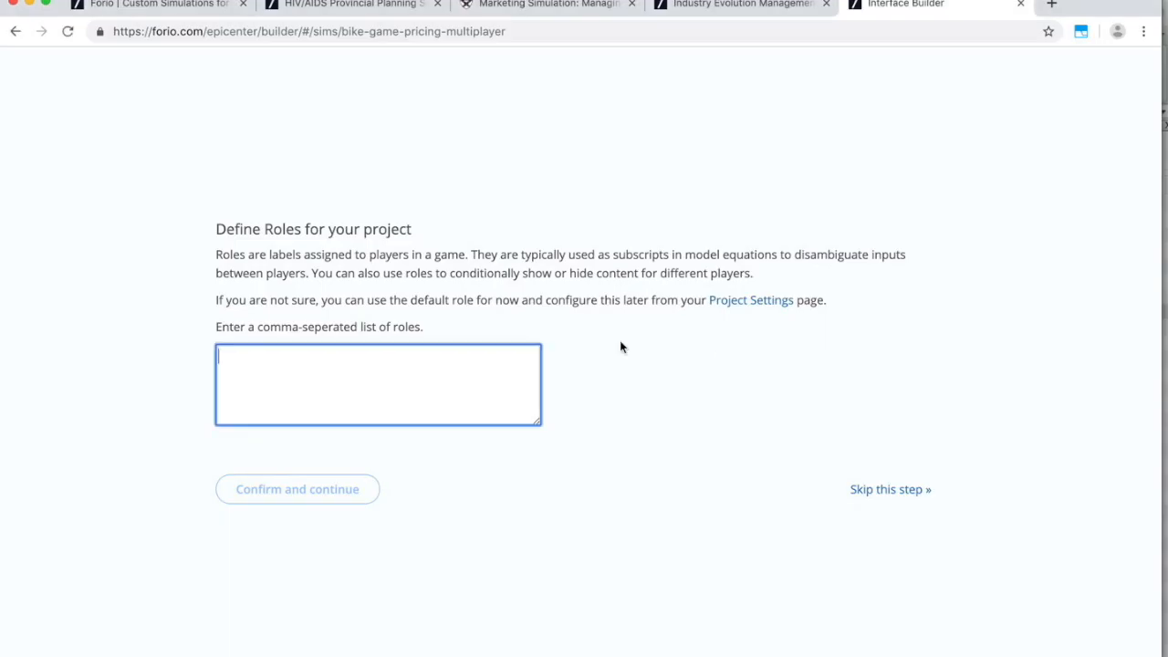
{"action": "type", "text": "P1,"}
{"action": "type", "text": "P2"}
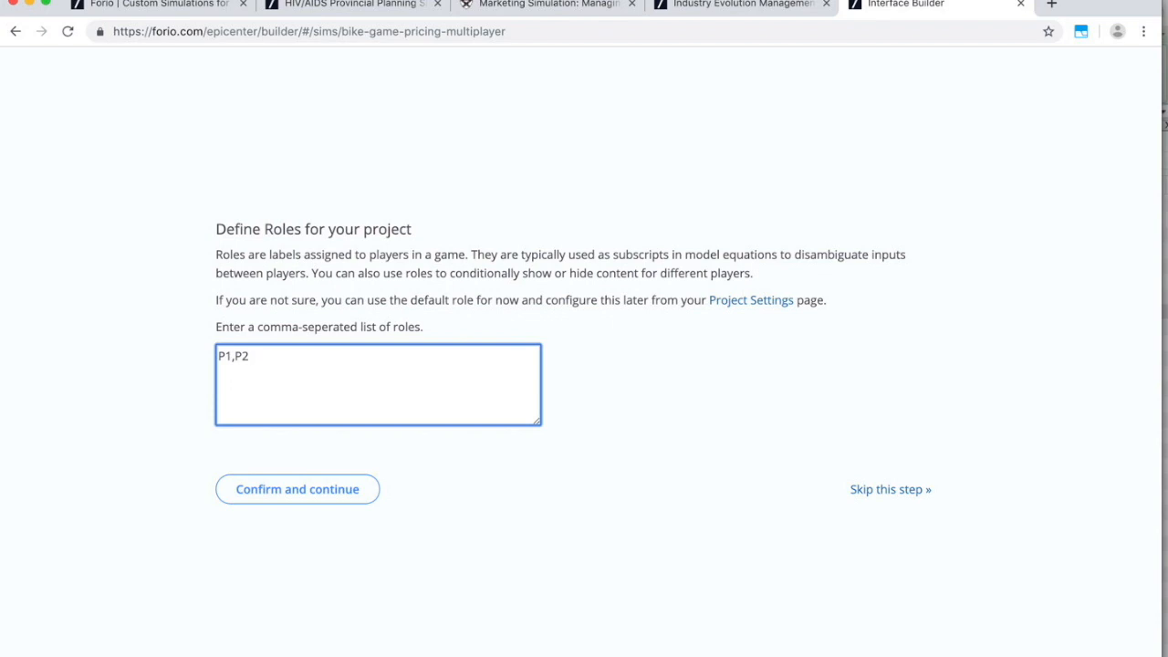
{"action": "left_click", "coordinate": [348, 500]}
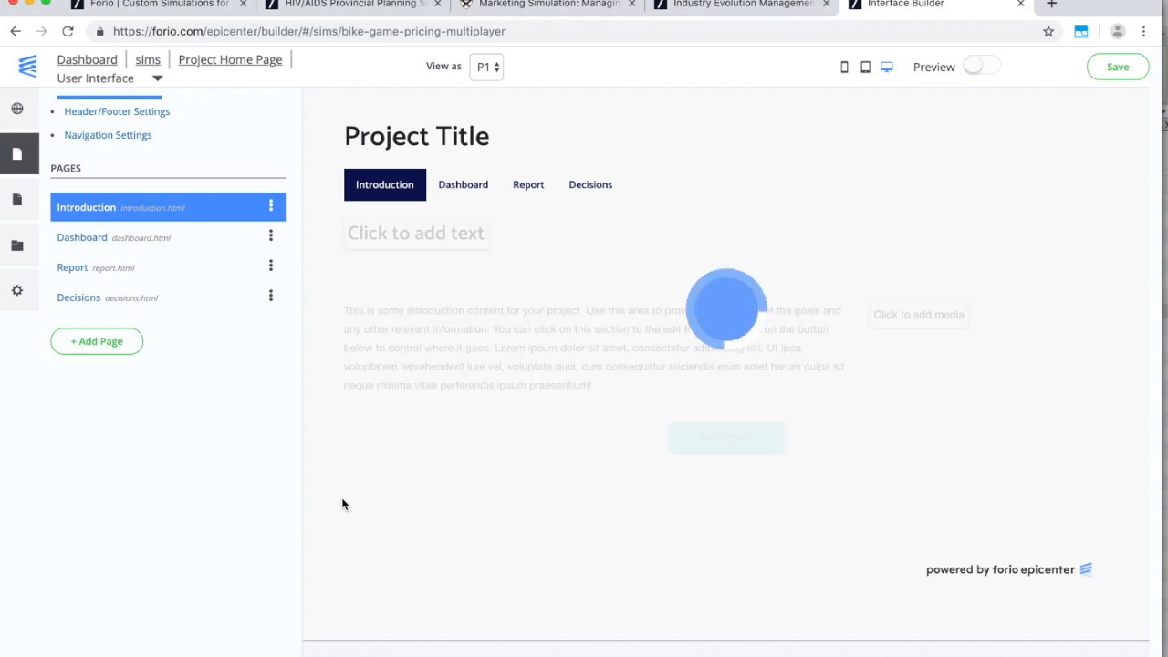
Preview as P1 and set the header Project Title to 'Multiplayer Bike Game'.
{"action": "left_click", "coordinate": [493, 73]}
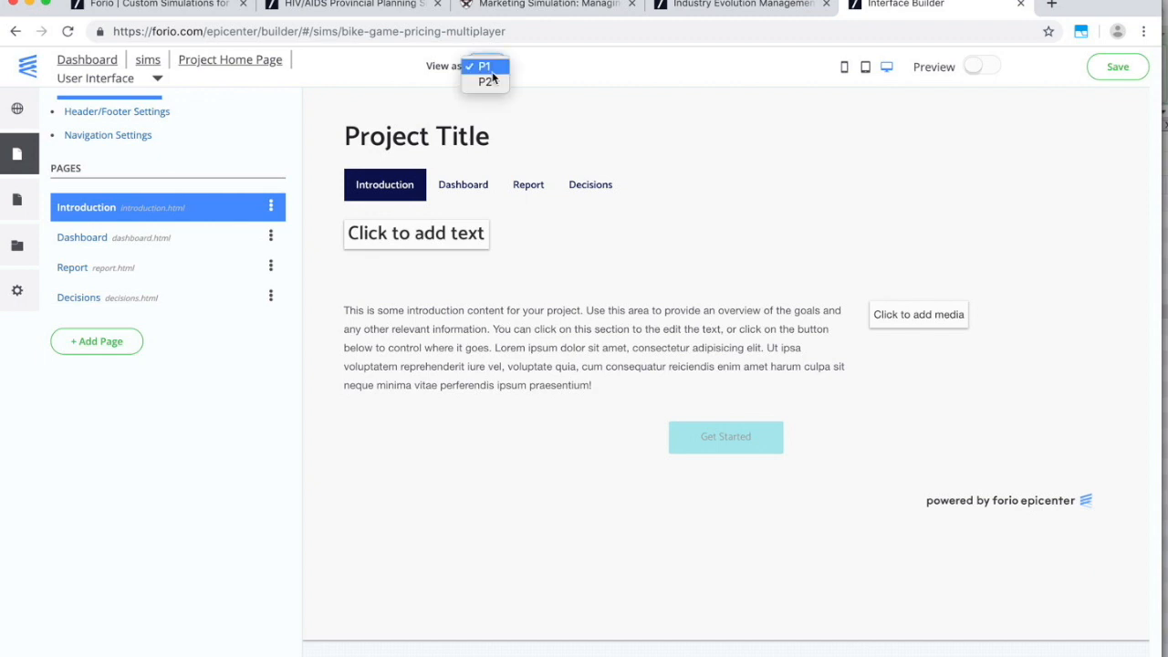
{"action": "left_click", "coordinate": [624, 73]}
{"action": "left_click", "coordinate": [157, 120]}
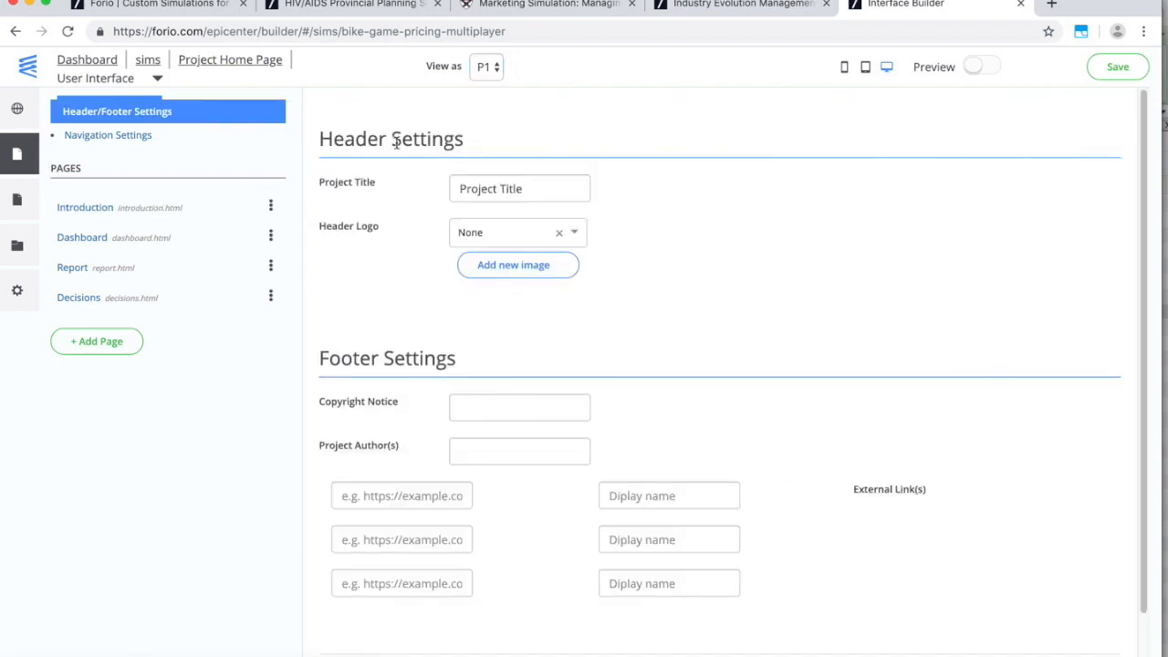
{"action": "left_click_drag", "start_coordinate": [546, 190], "coordinate": [437, 197]}
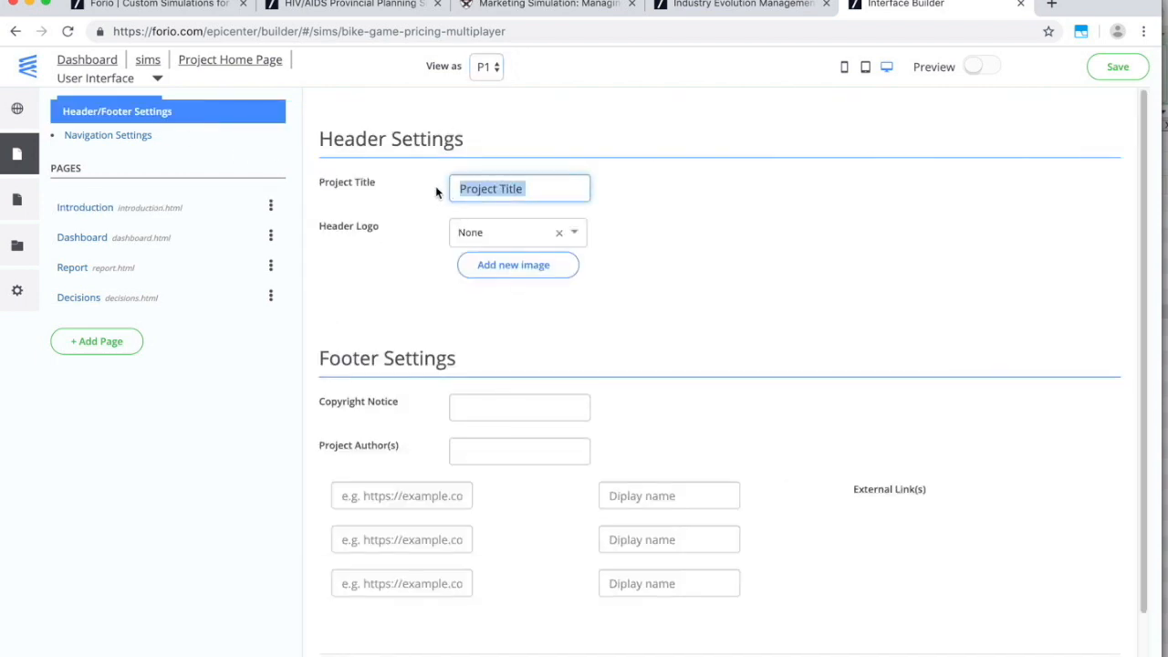
{"action": "type", "text": "Multip"}
{"action": "type", "text": "lay"}
{"action": "key", "text": "BackSpace"}
{"action": "type", "text": "ayer "}
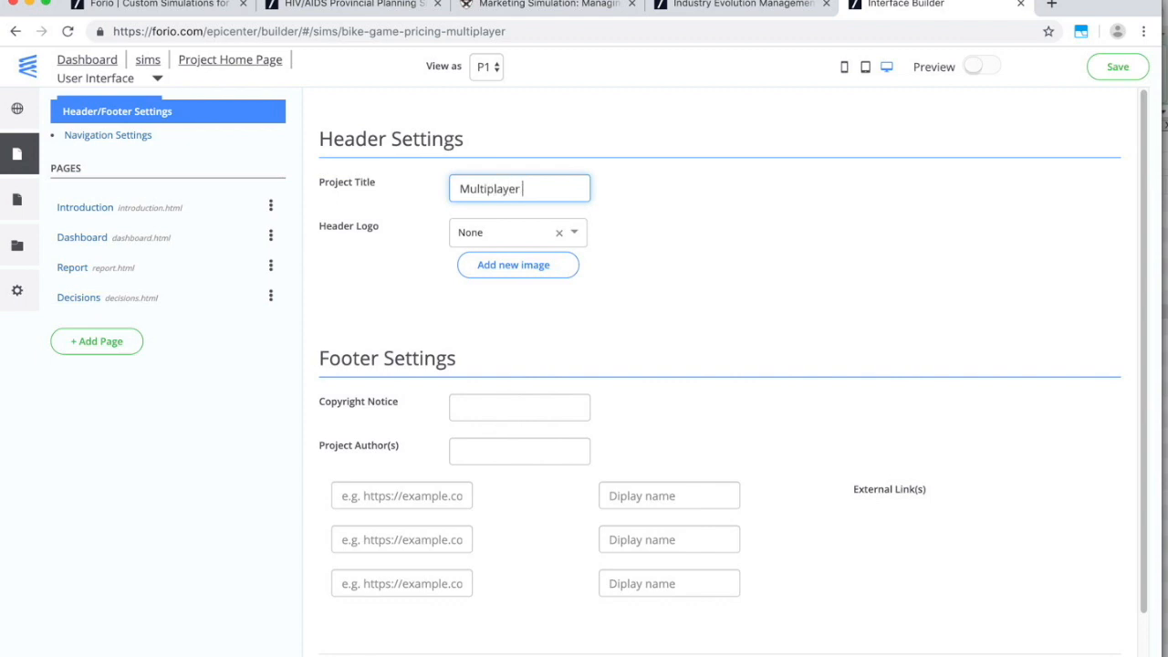
{"action": "type", "text": "Bike Game"}
Upload bike.png cropped around the bike and use it as the header logo.
{"action": "left_click", "coordinate": [513, 261]}
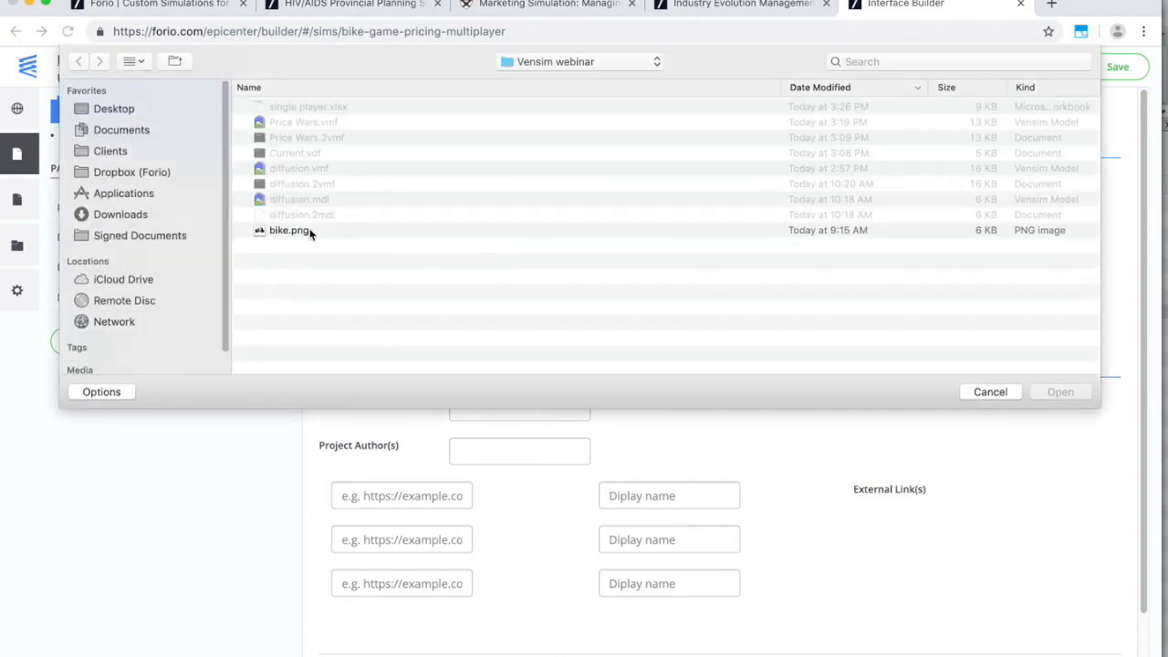
{"action": "left_click", "coordinate": [290, 230]}
{"action": "left_click", "coordinate": [1056, 392]}
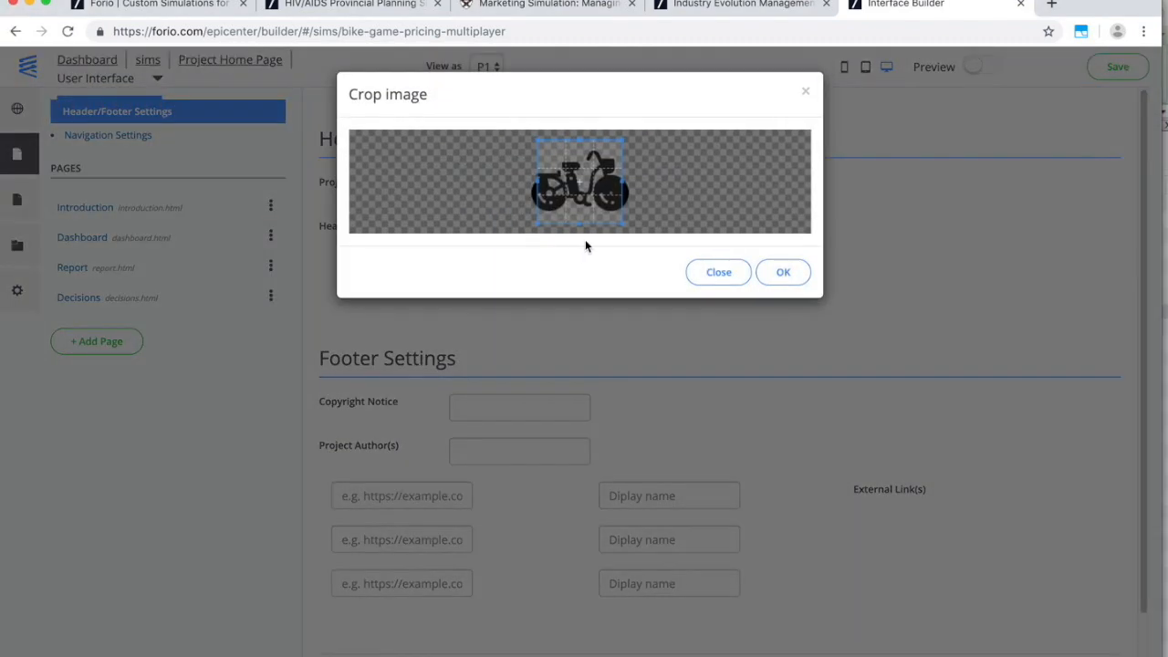
{"action": "left_click_drag", "start_coordinate": [537, 225], "coordinate": [527, 217]}
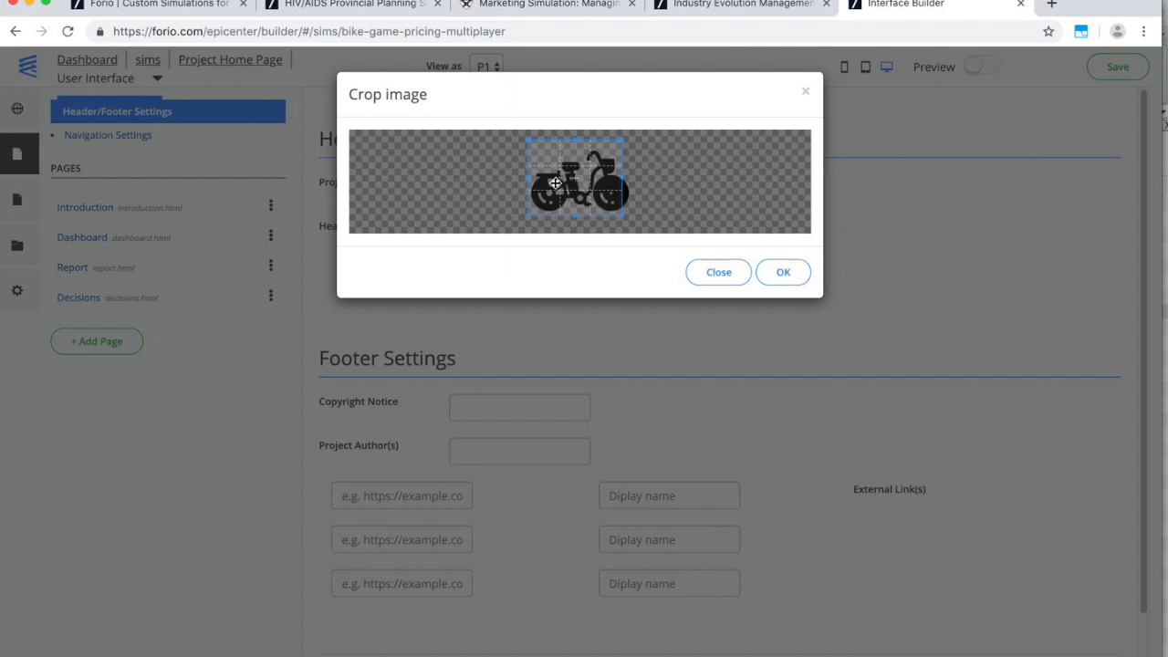
{"action": "left_click_drag", "start_coordinate": [626, 139], "coordinate": [636, 143]}
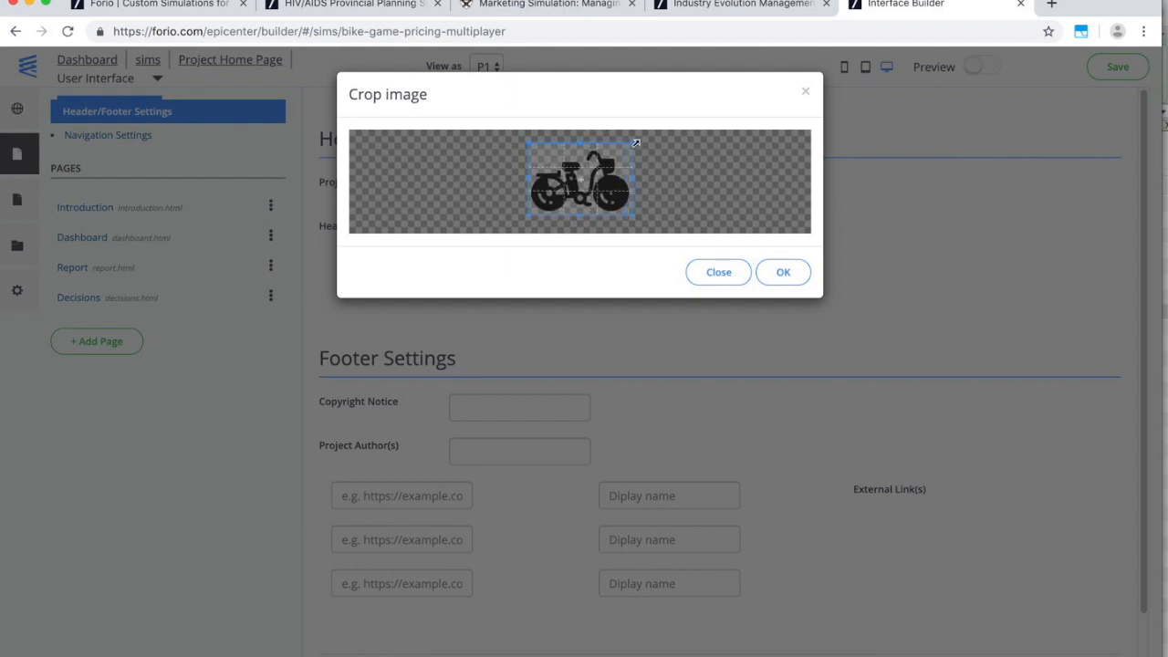
{"action": "left_click", "coordinate": [791, 273]}
{"action": "left_click", "coordinate": [576, 235]}
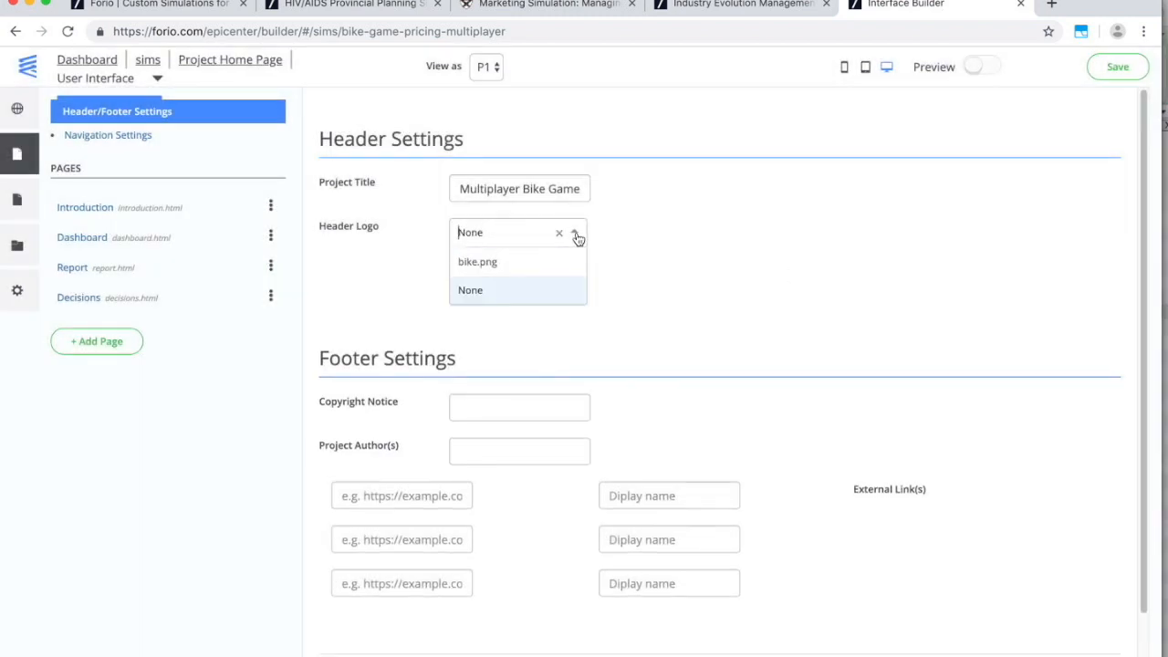
{"action": "left_click", "coordinate": [479, 262]}
{"action": "left_click", "coordinate": [114, 218]}
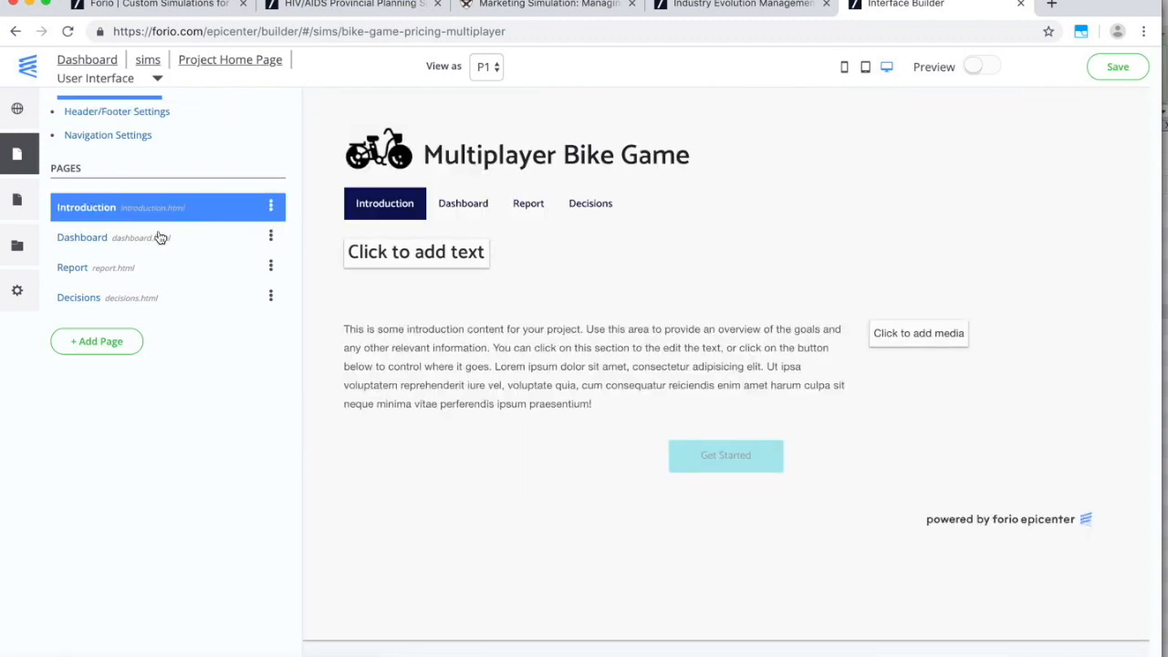
Give the Introduction page the heading 'Welcome to the game!', then view the Dashboard page.
{"action": "left_click", "coordinate": [444, 256]}
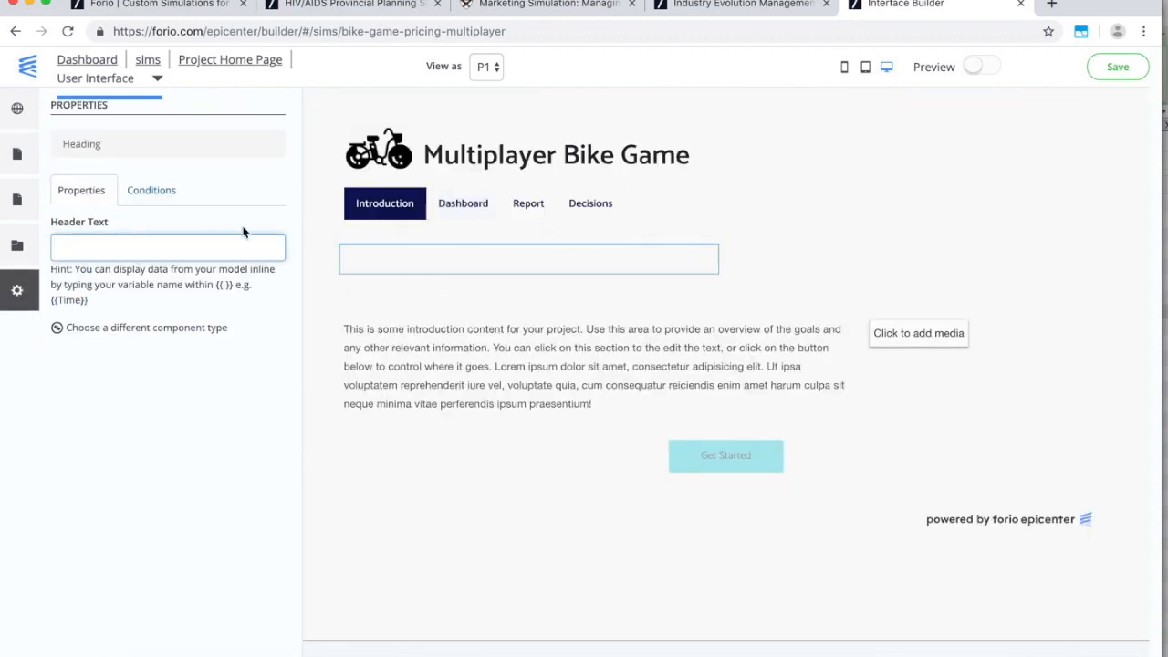
{"action": "type", "text": "Welcome to the game!"}
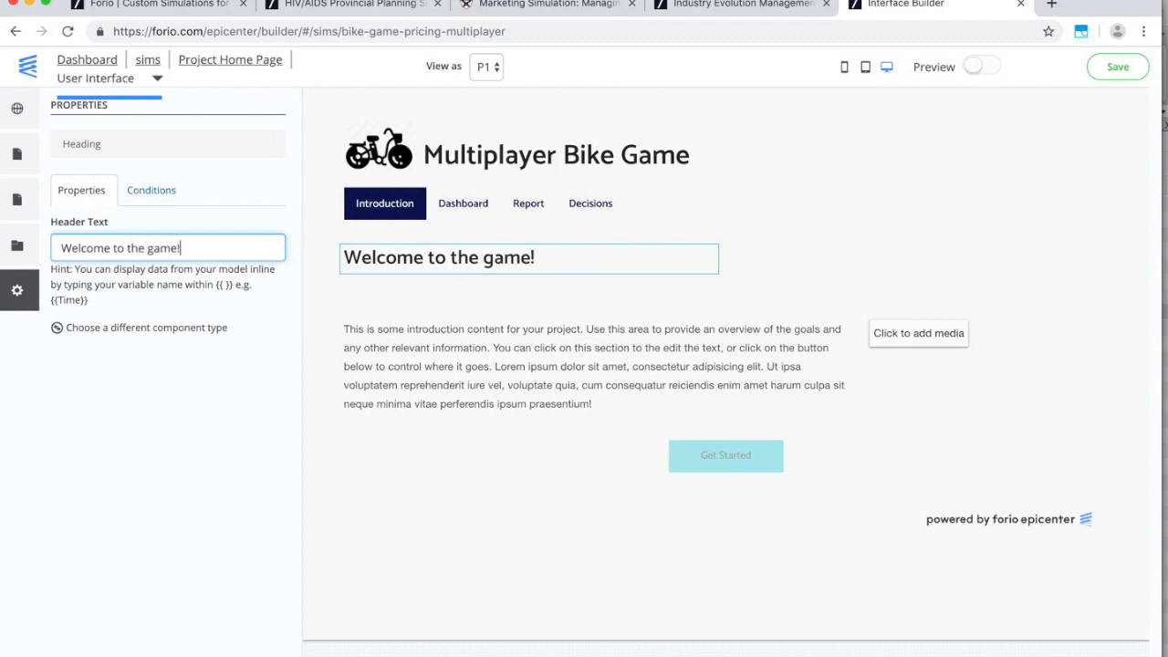
{"action": "left_click", "coordinate": [477, 214]}
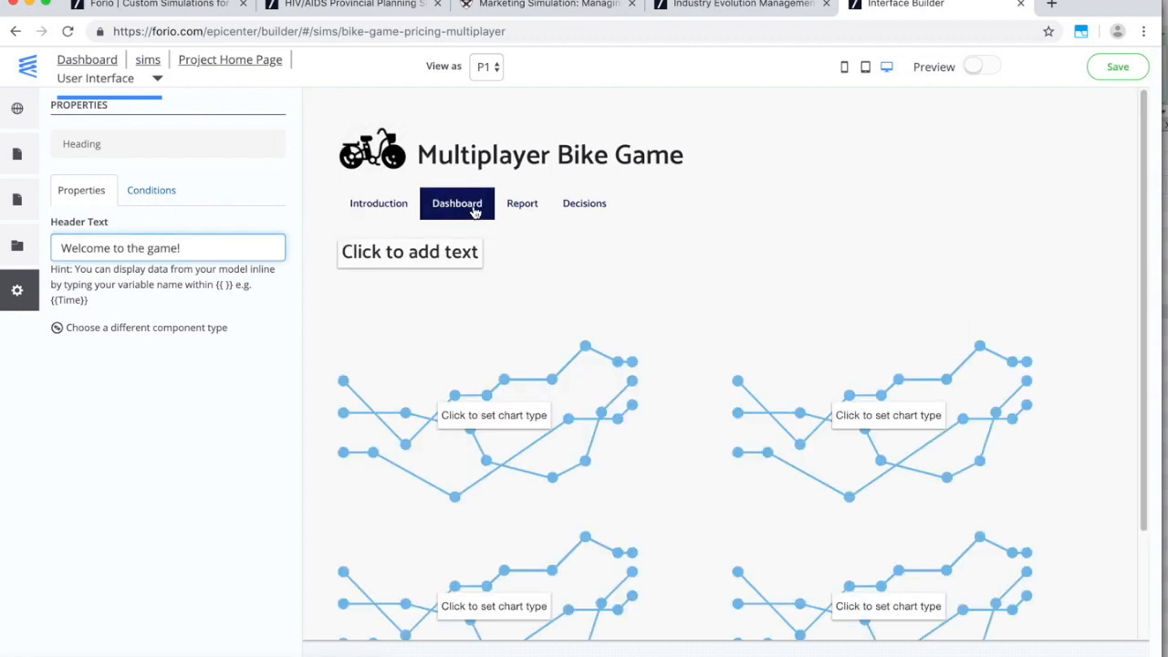
Turn the first Dashboard chart into a line chart titled 'My Sales'.
{"action": "left_click", "coordinate": [581, 418]}
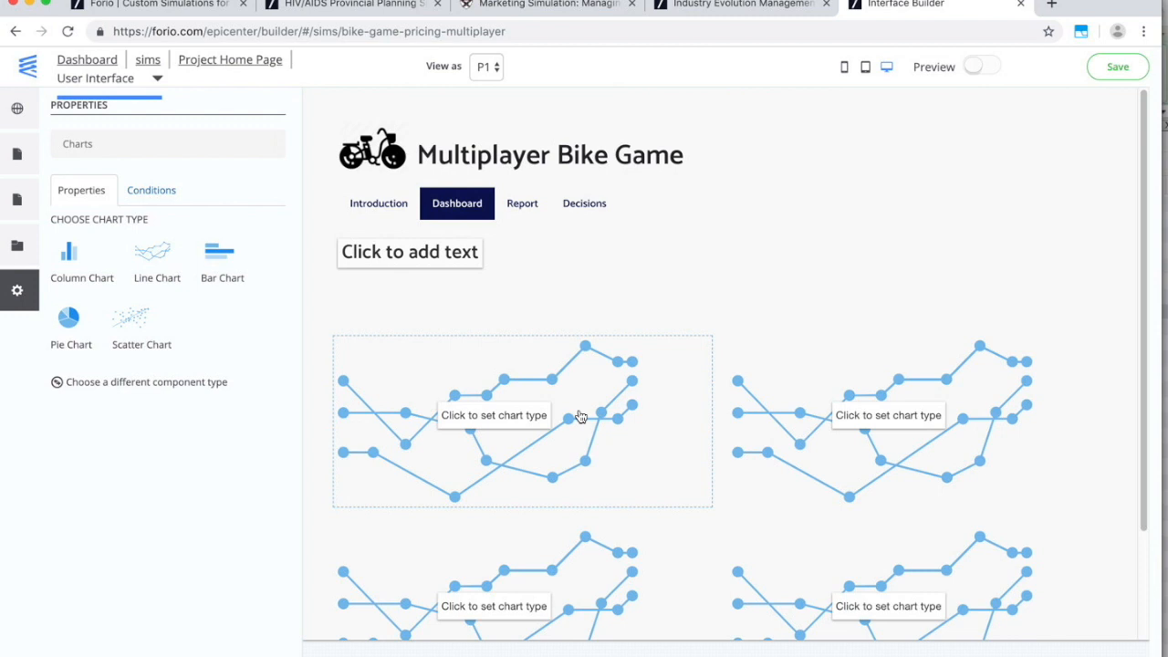
{"action": "left_click", "coordinate": [162, 254]}
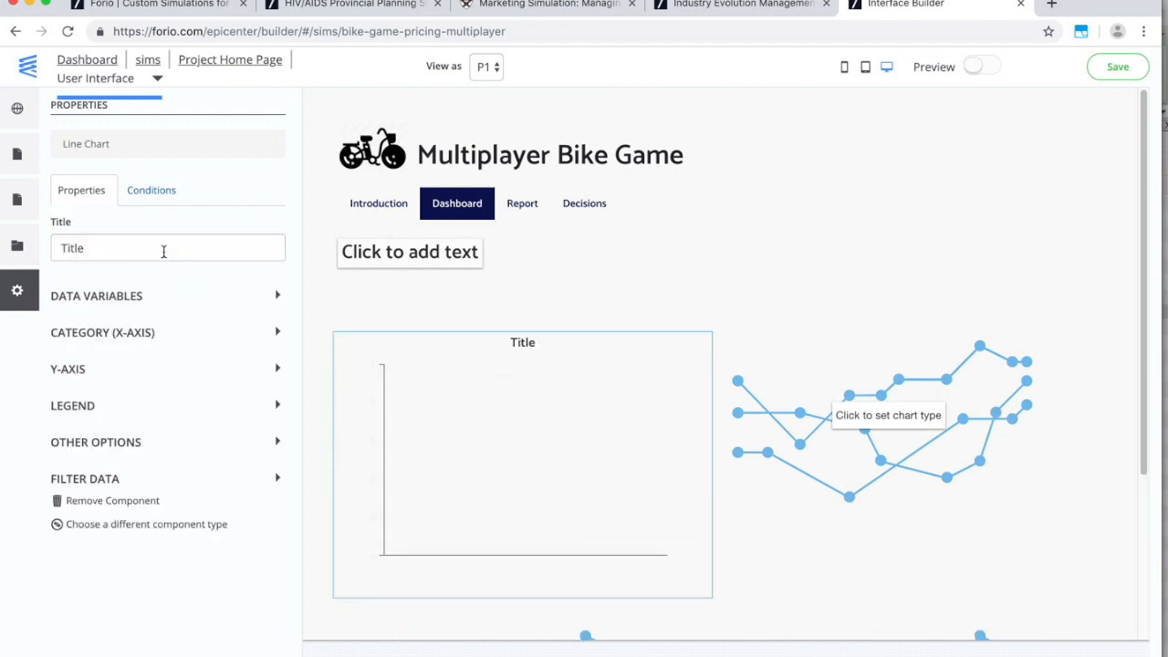
{"action": "left_click", "coordinate": [163, 250]}
{"action": "type", "text": "My Sales"}
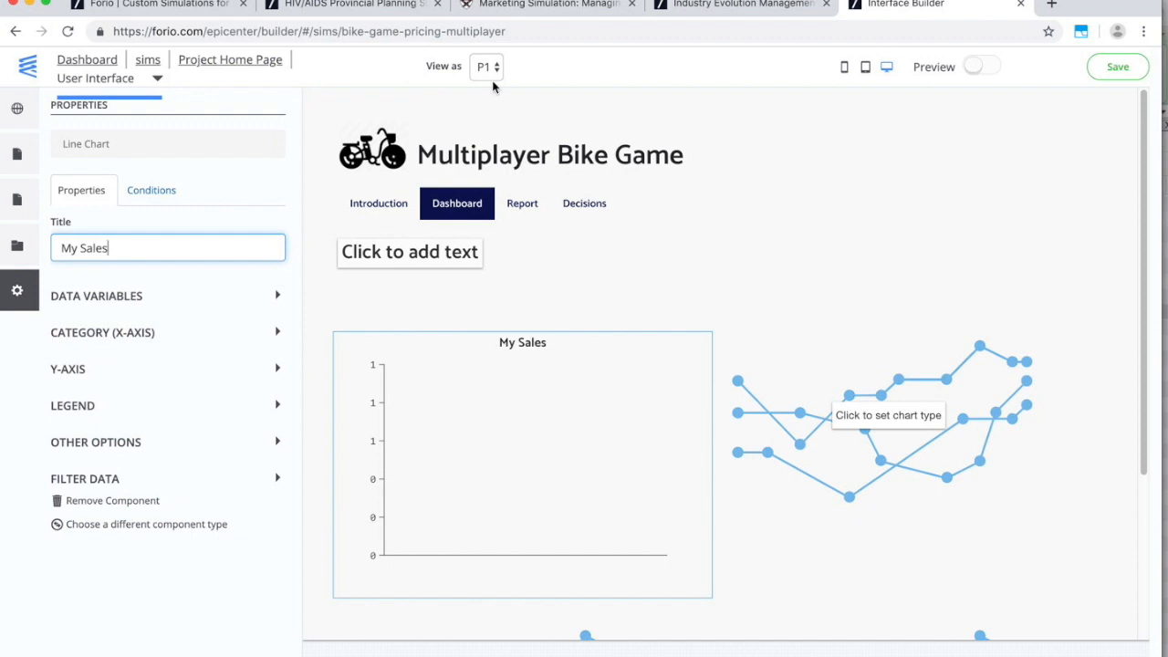
Plot Sales[<user:role>] on the line chart and enable point markers.
{"action": "left_click", "coordinate": [138, 297]}
{"action": "left_click", "coordinate": [107, 375]}
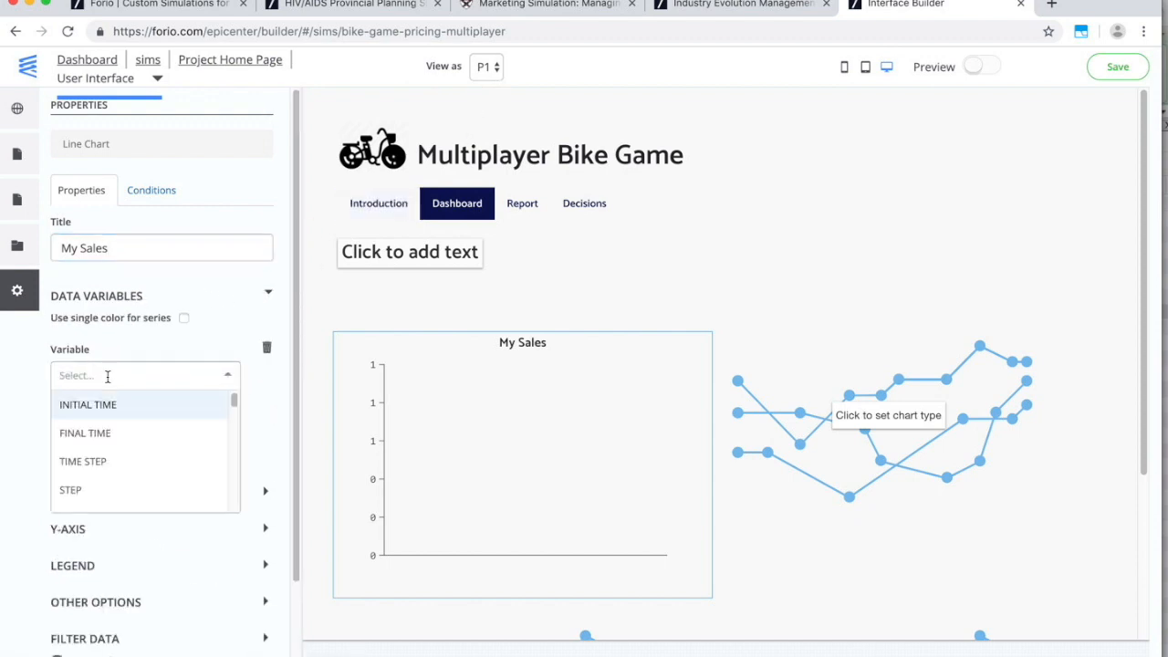
{"action": "type", "text": "sale"}
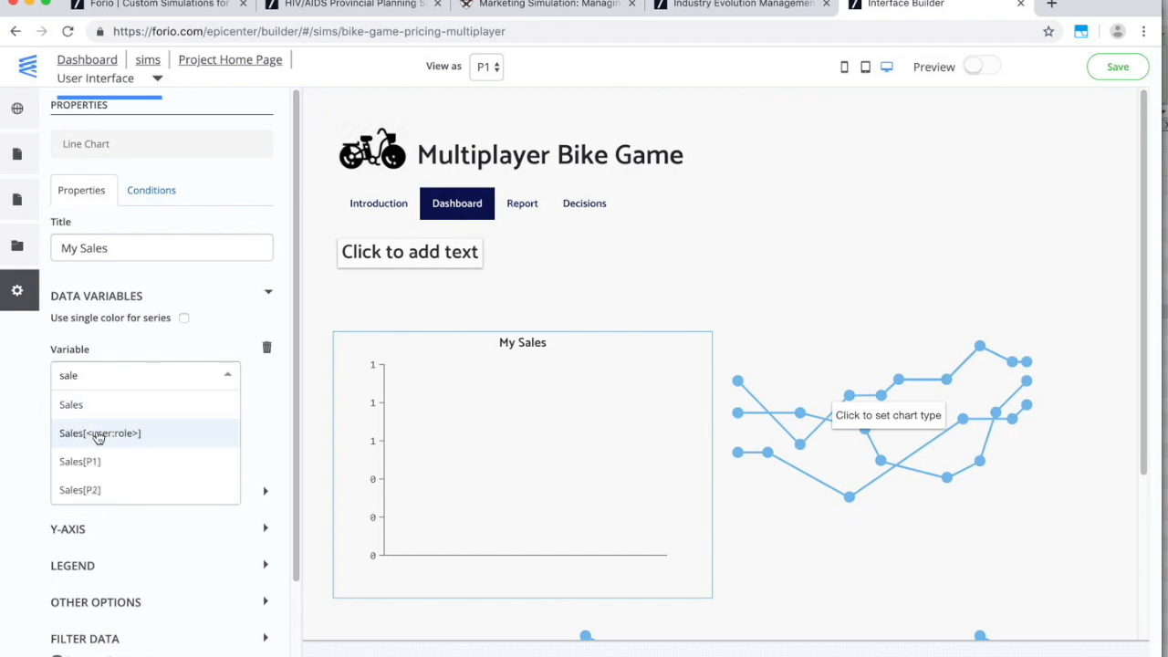
{"action": "left_click", "coordinate": [153, 443]}
{"action": "left_click", "coordinate": [720, 262]}
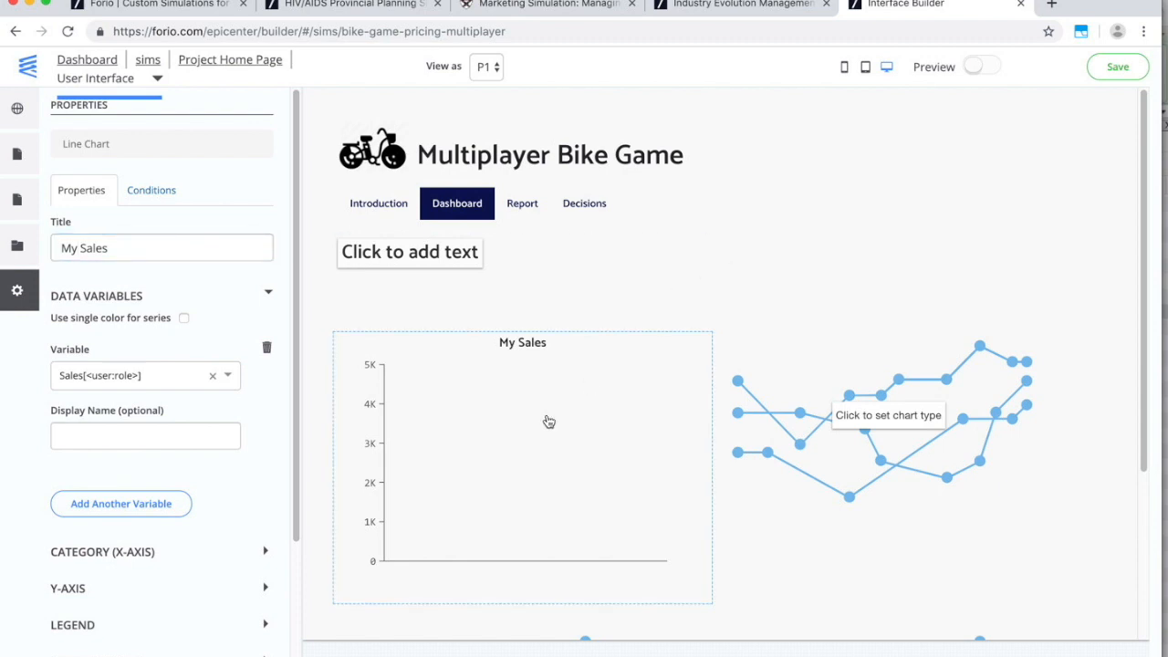
{"action": "scroll", "coordinate": [165, 543], "scroll_direction": "down", "scroll_amount": 2}
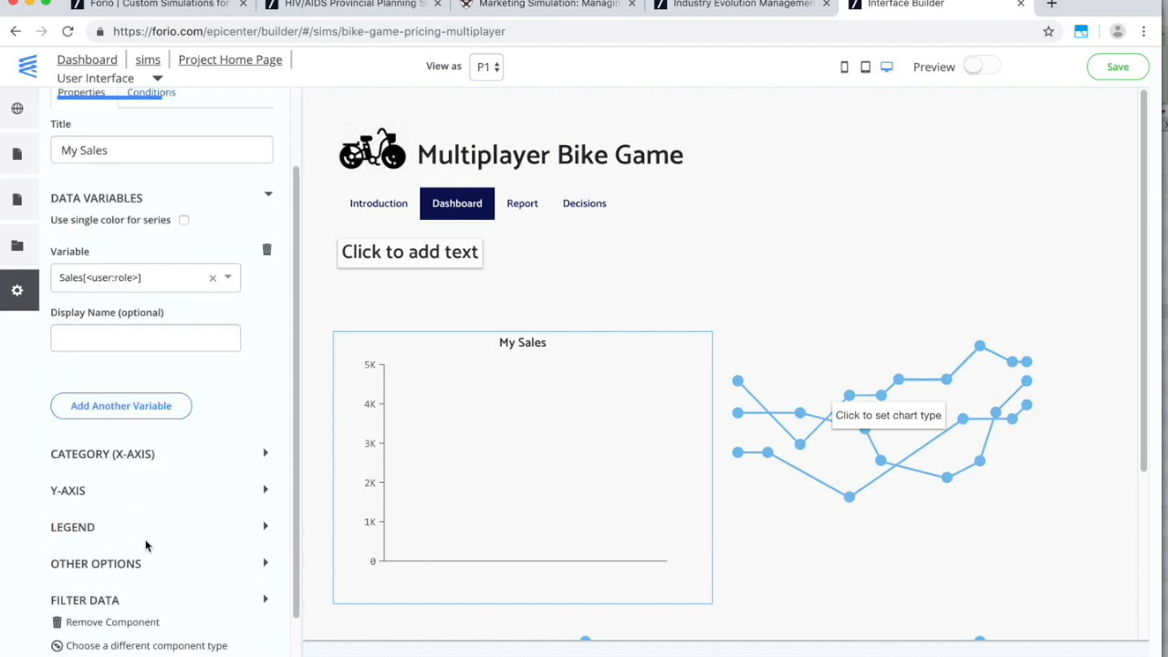
{"action": "left_click", "coordinate": [99, 570]}
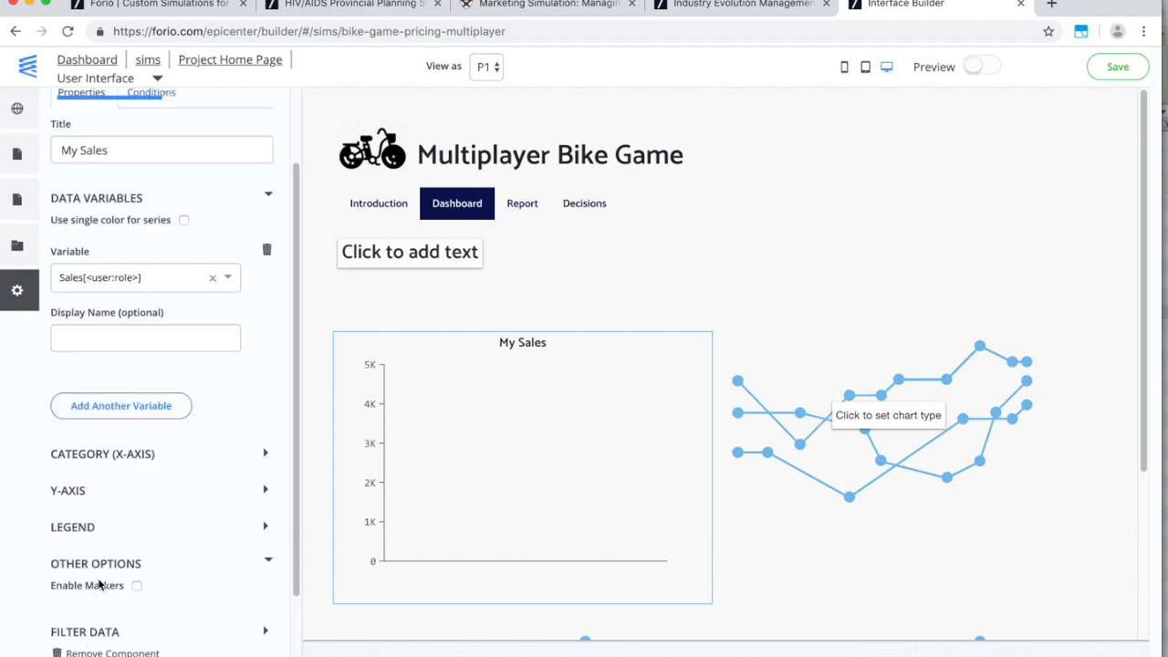
{"action": "left_click", "coordinate": [136, 585]}
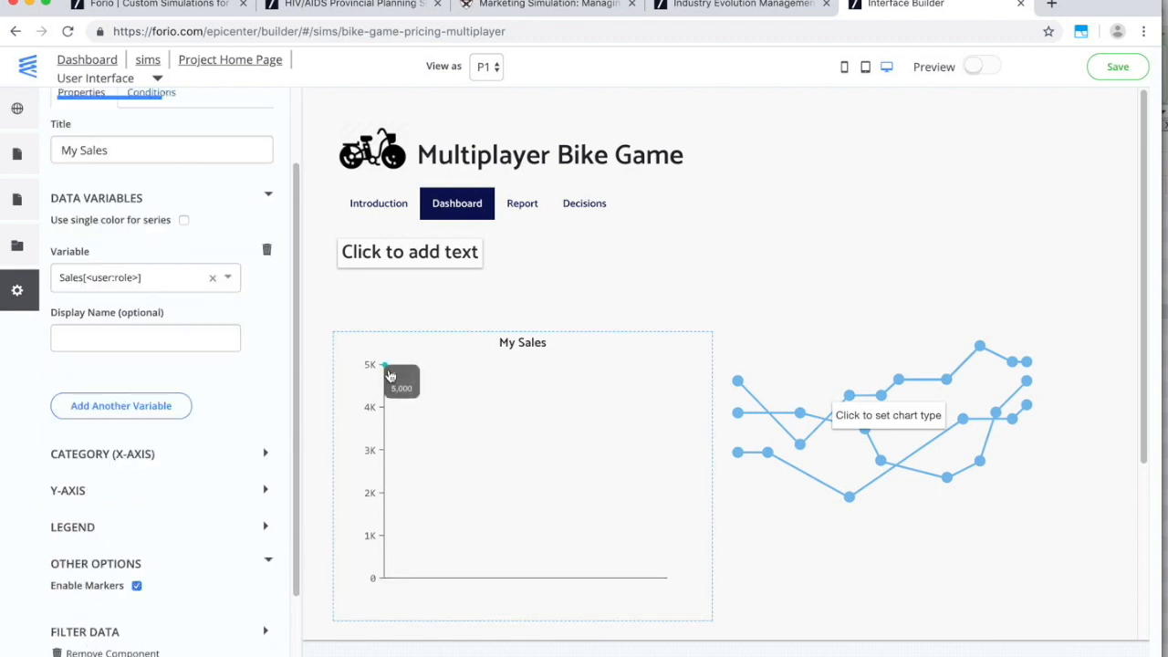
Turn the second Dashboard chart into a pie chart titled 'Market Share'.
{"action": "left_click", "coordinate": [835, 407]}
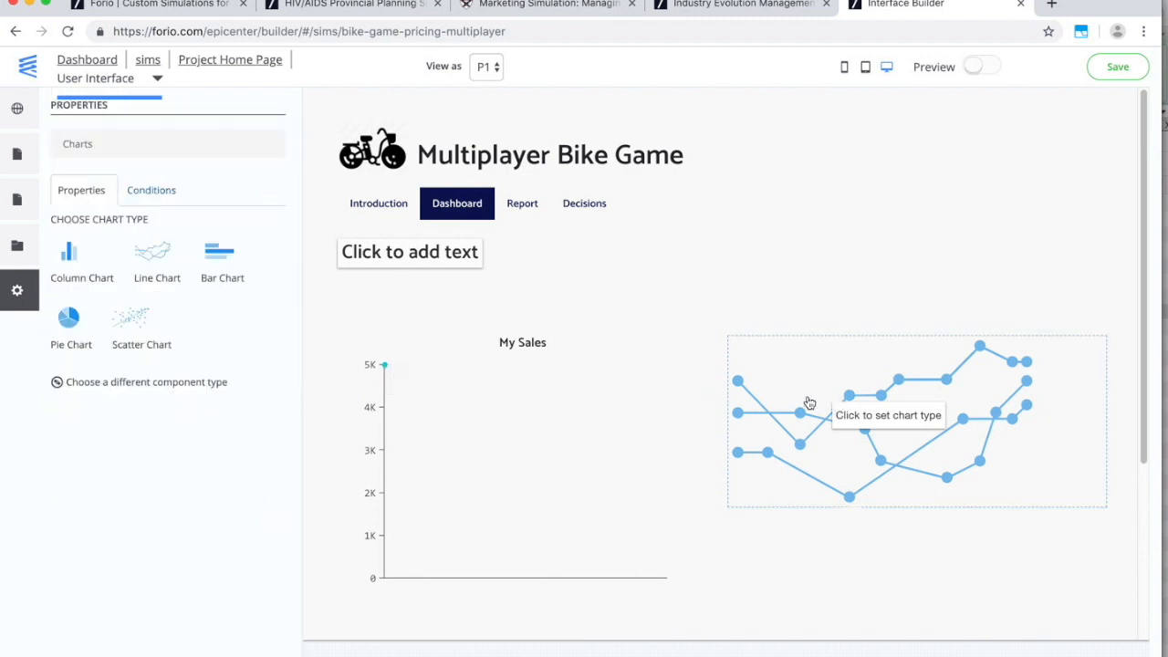
{"action": "left_click", "coordinate": [72, 321]}
{"action": "left_click", "coordinate": [121, 242]}
{"action": "double_click", "coordinate": [121, 240]}
{"action": "type", "text": "Ma"}
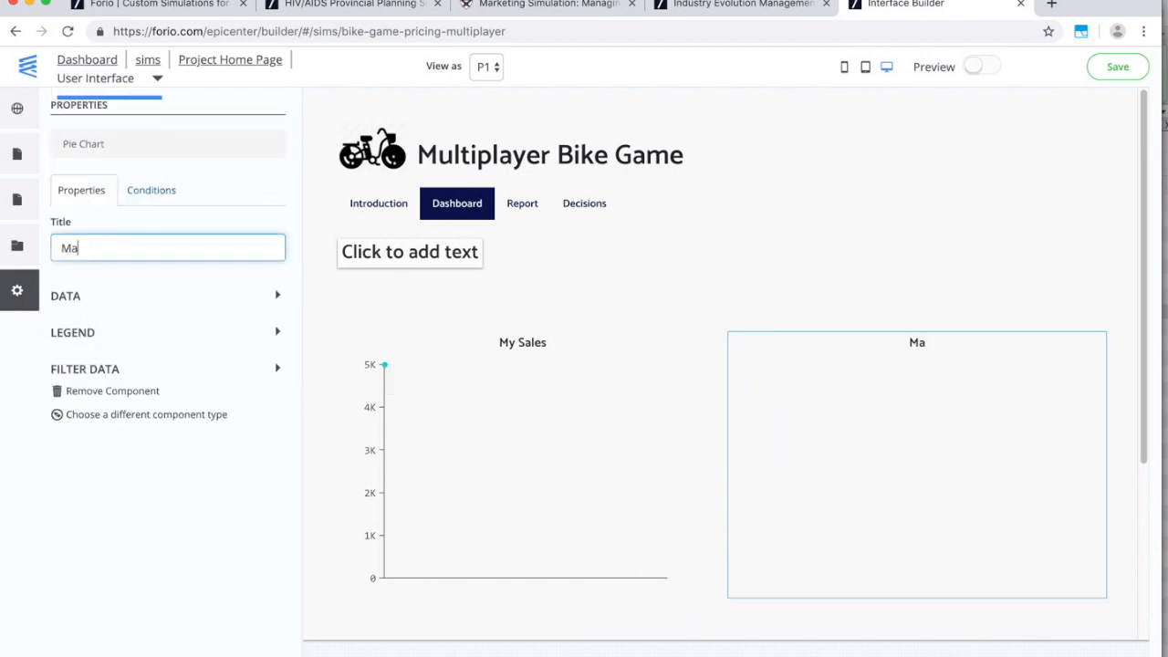
{"action": "type", "text": "rket Sahre"}
{"action": "key", "text": "BackSpace"}
{"action": "key", "text": "BackSpace"}
{"action": "key", "text": "BackSpace"}
{"action": "type", "text": "hare"}
{"action": "left_click", "coordinate": [126, 285]}
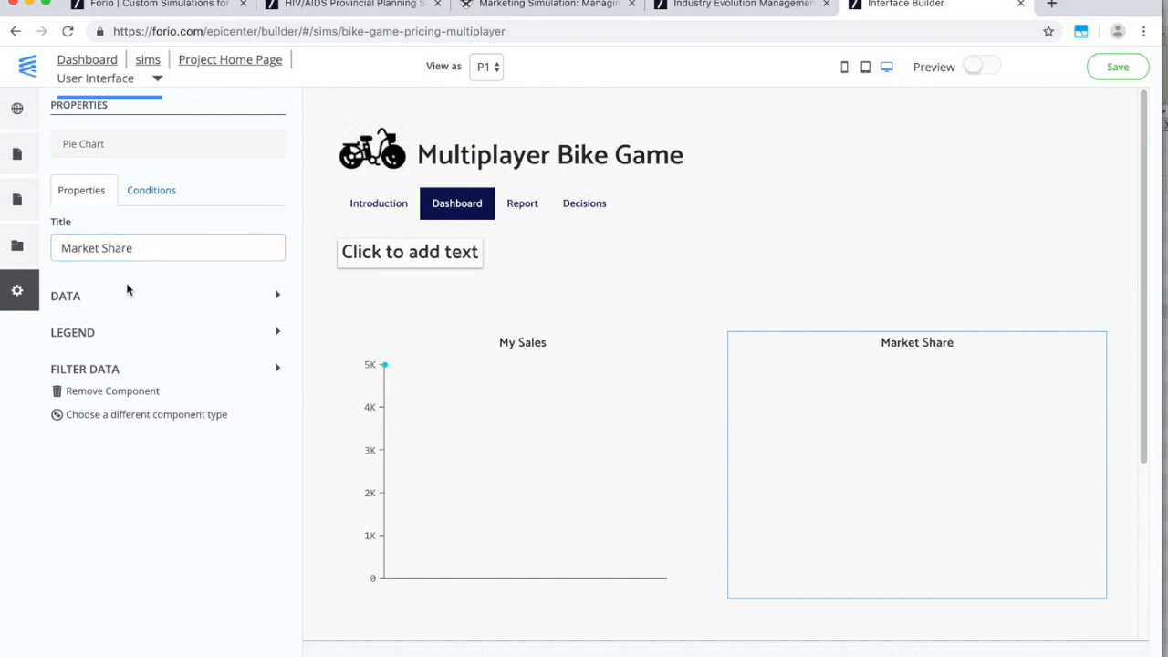
Add Market Share[P1] and Market Share[P2] as the pie chart's data variables.
{"action": "left_click", "coordinate": [125, 299]}
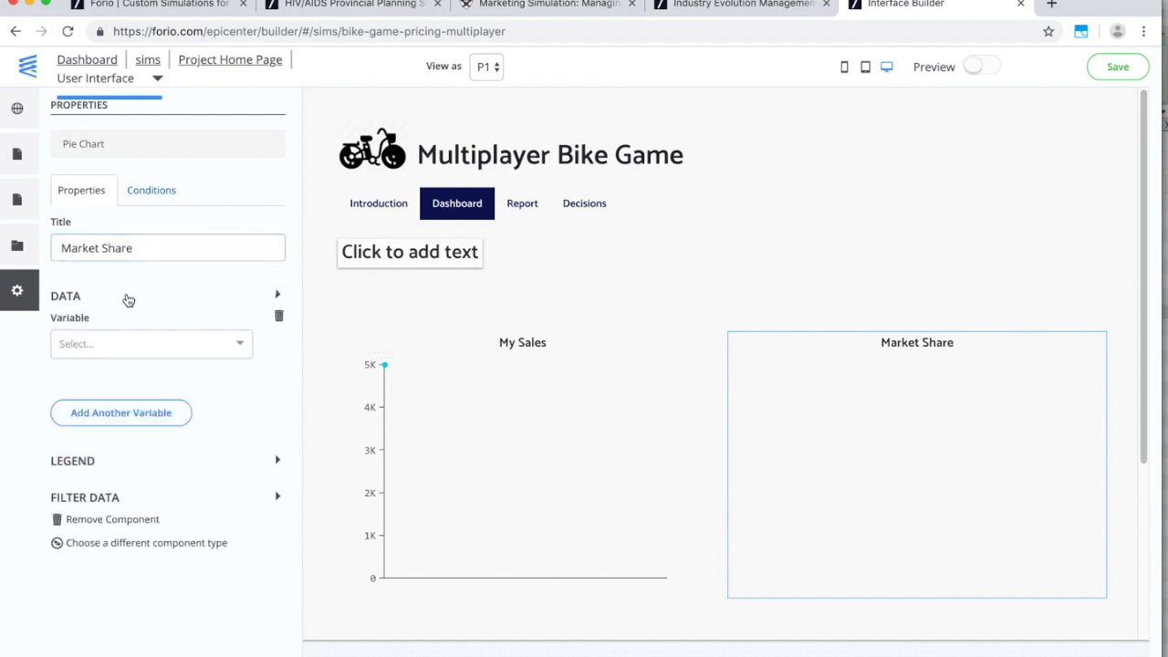
{"action": "left_click", "coordinate": [117, 352]}
{"action": "type", "text": "mar"}
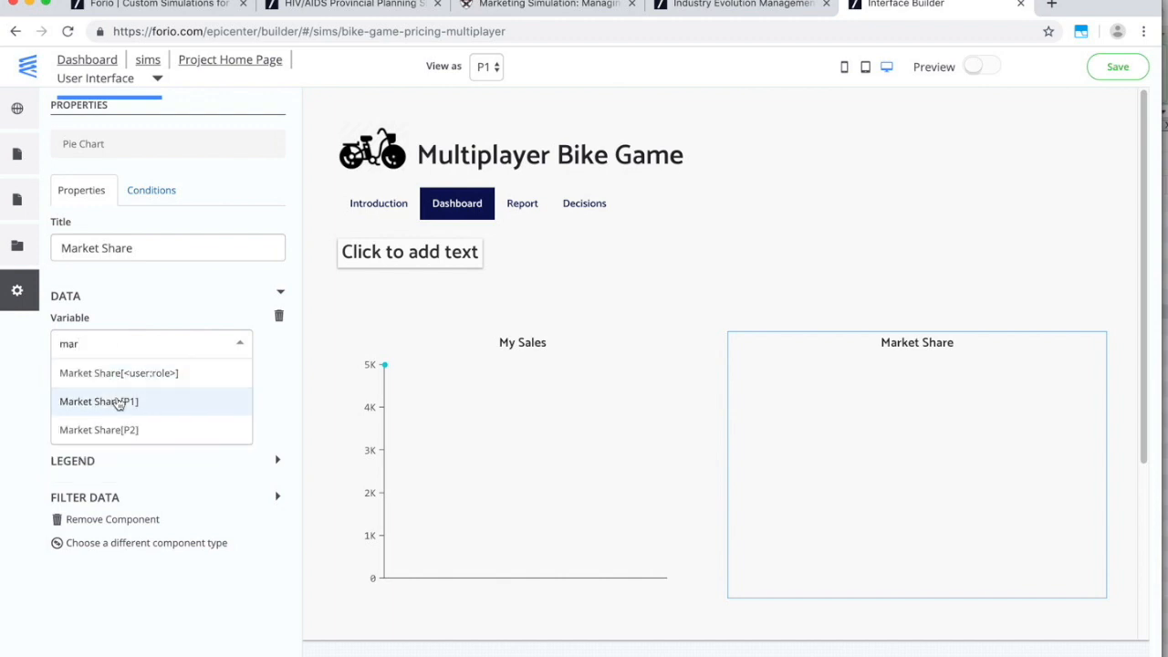
{"action": "left_click", "coordinate": [118, 402]}
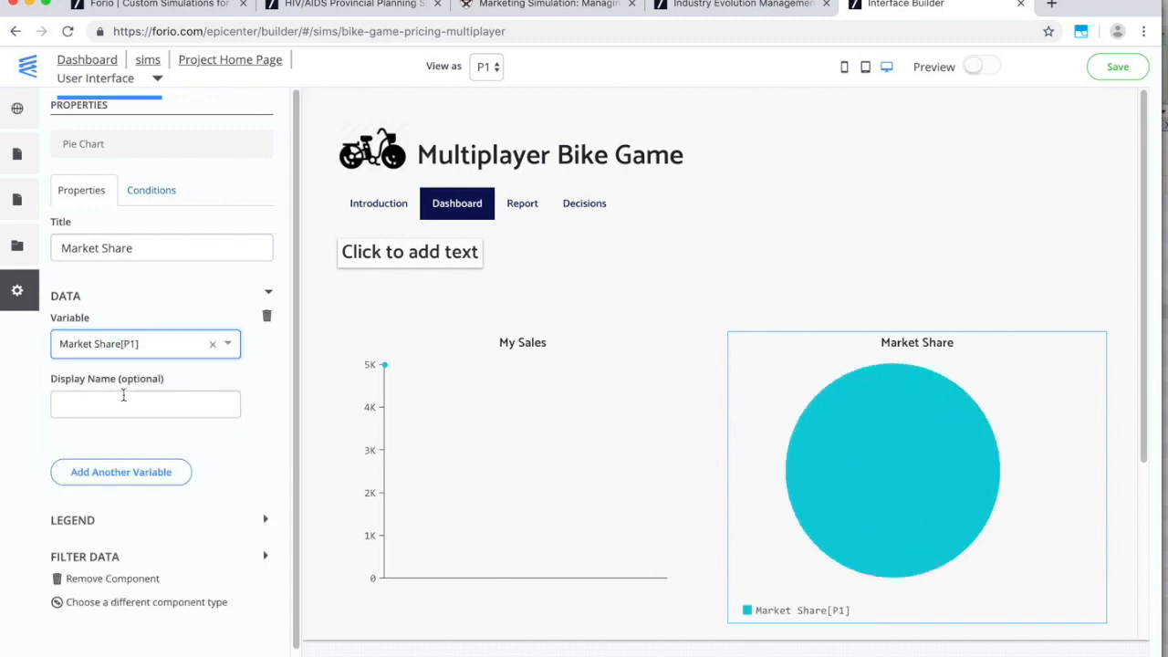
{"action": "left_click", "coordinate": [130, 474]}
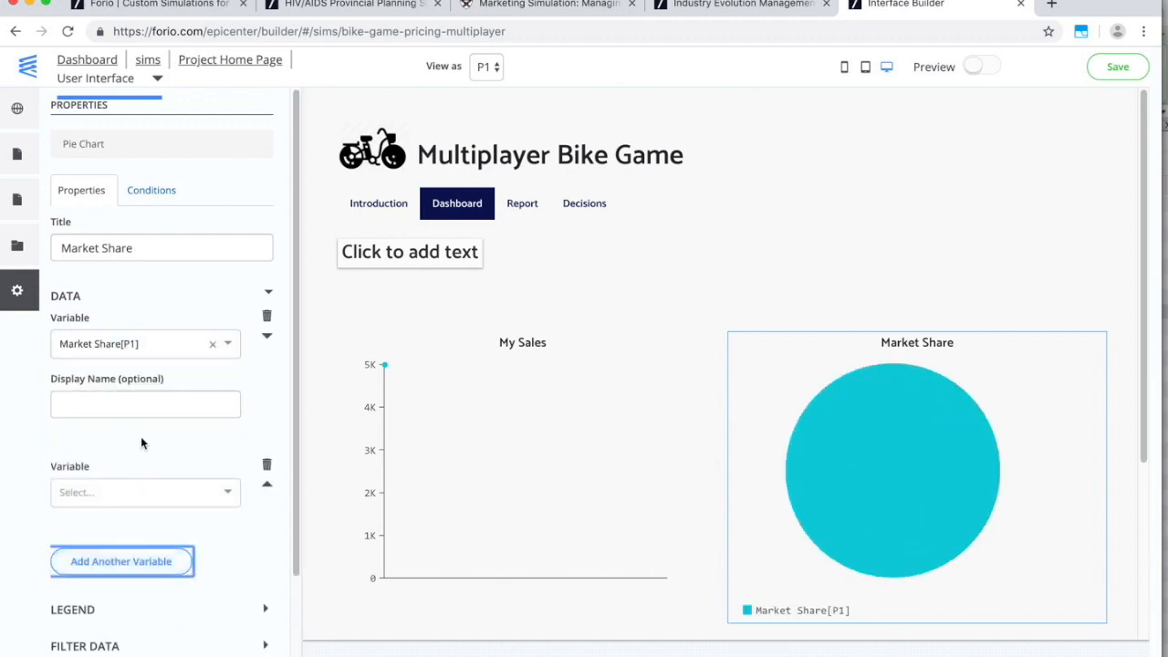
{"action": "left_click", "coordinate": [123, 493]}
{"action": "type", "text": "market"}
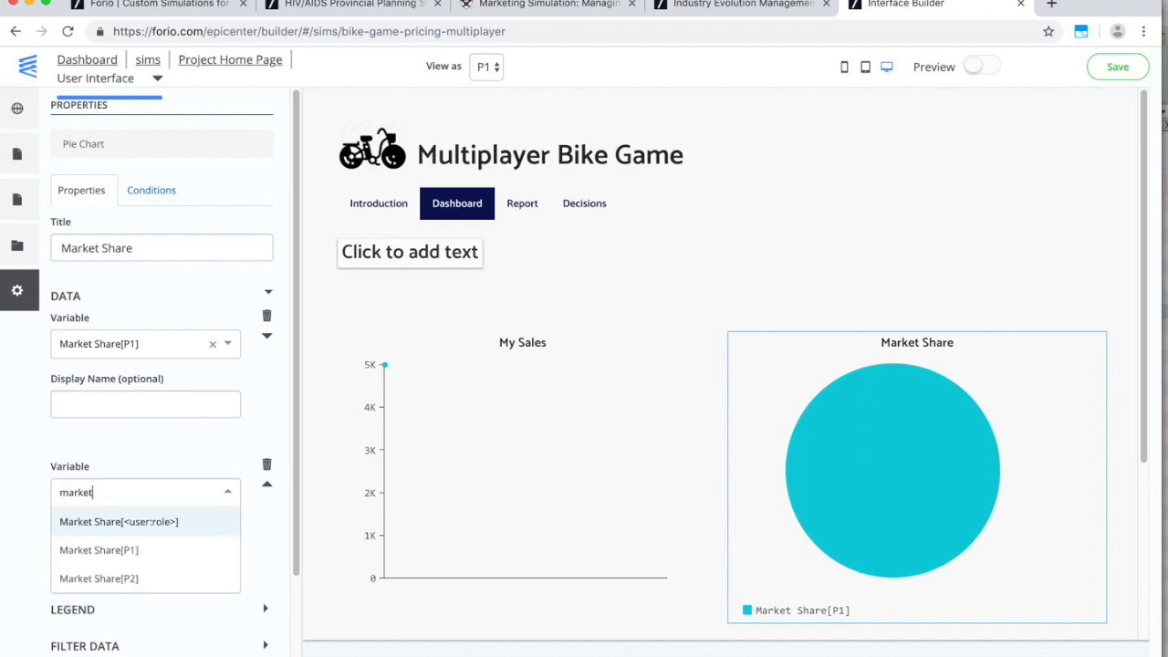
{"action": "left_click", "coordinate": [123, 579]}
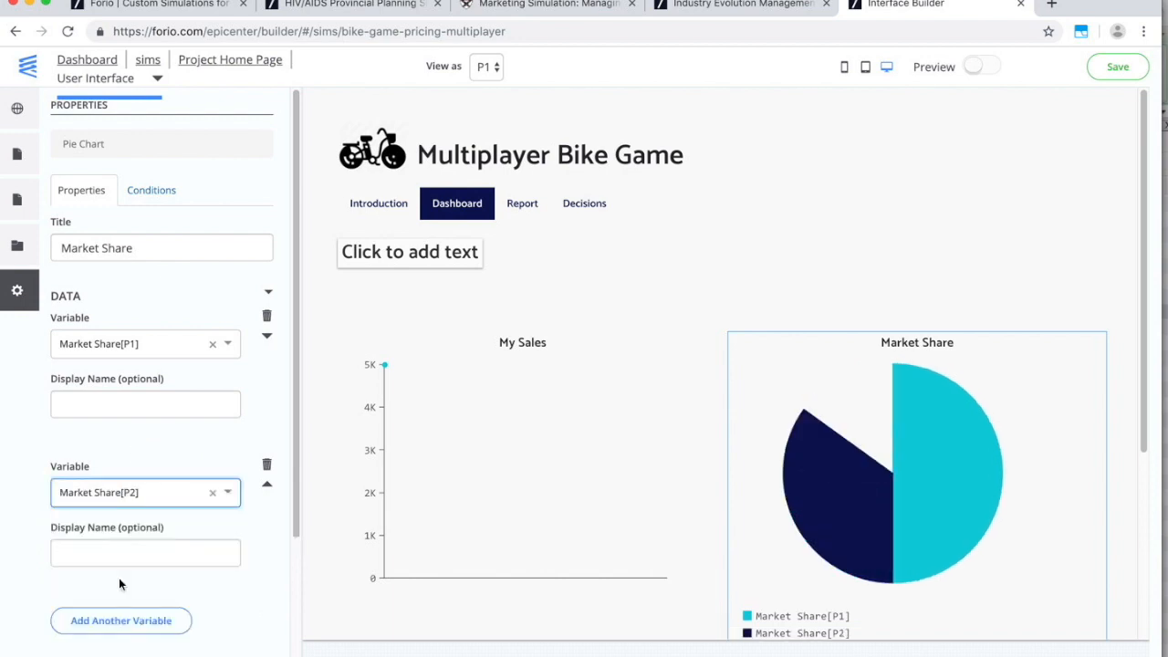
{"action": "scroll", "coordinate": [810, 506], "scroll_direction": "down", "scroll_amount": 3}
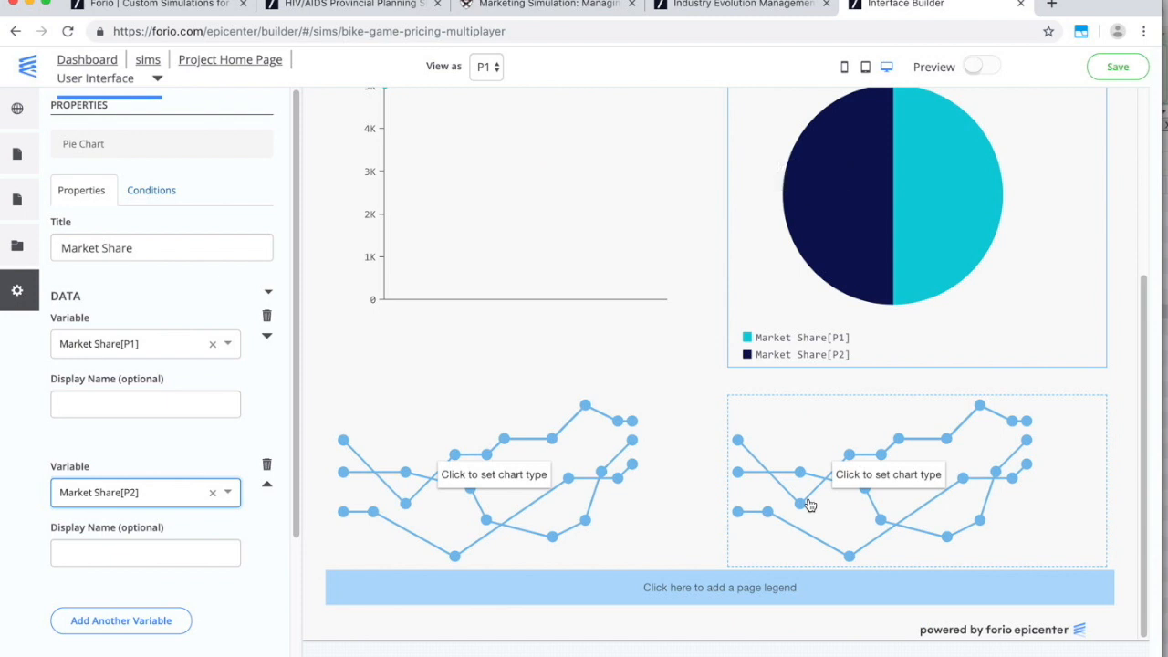
{"action": "left_click", "coordinate": [576, 469]}
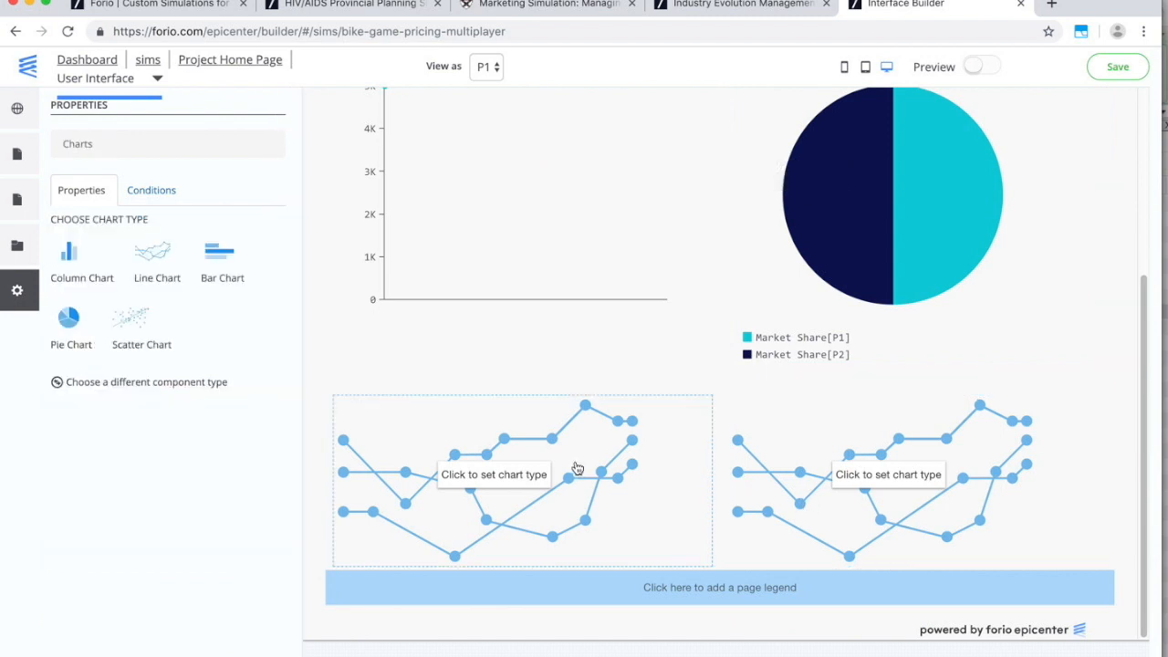
Make this chart a bar chart titled 'Prices' plotting Price[P1] and Price[P2].
{"action": "left_click", "coordinate": [231, 264]}
{"action": "left_click", "coordinate": [205, 248]}
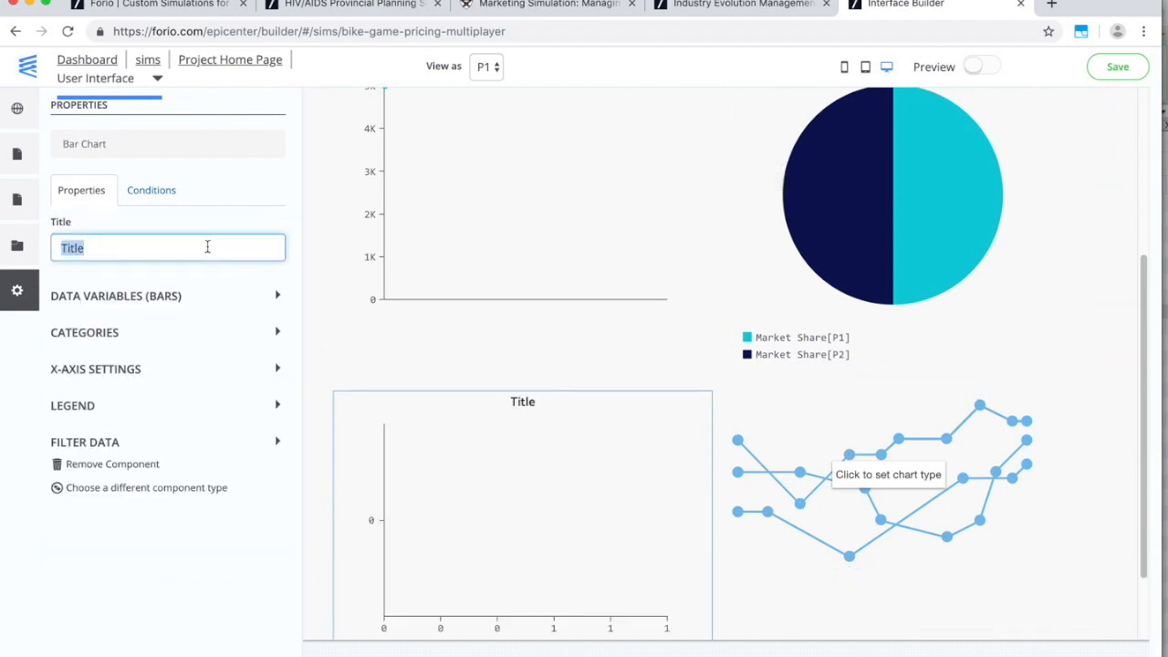
{"action": "type", "text": "Prices"}
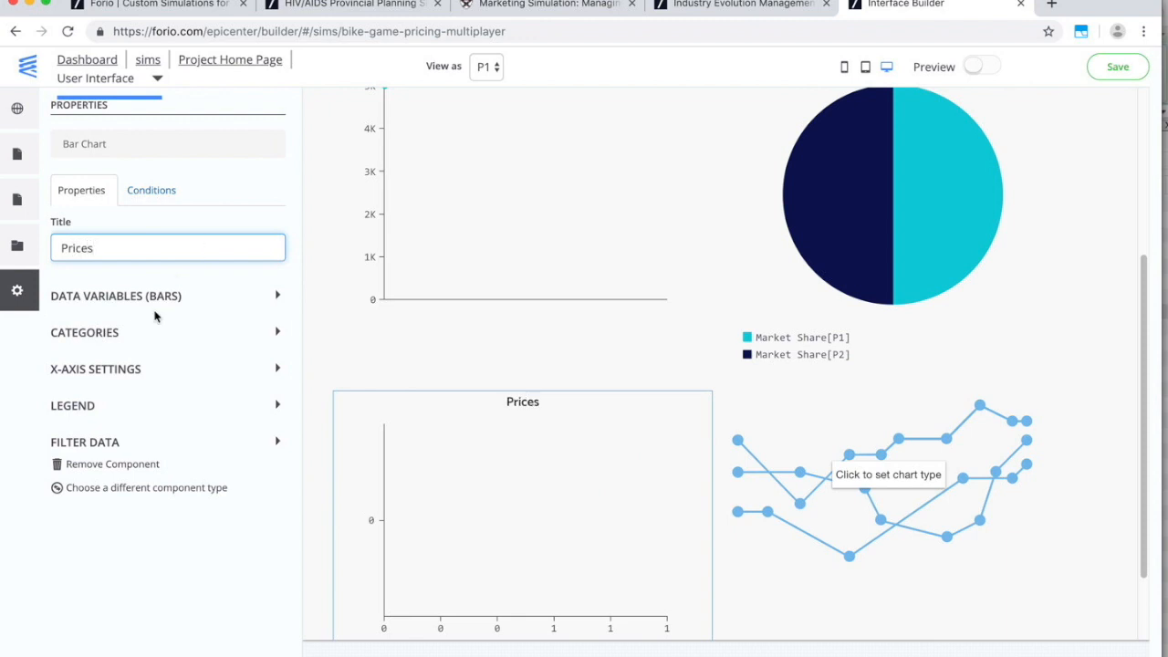
{"action": "left_click", "coordinate": [137, 297]}
{"action": "left_click", "coordinate": [122, 341]}
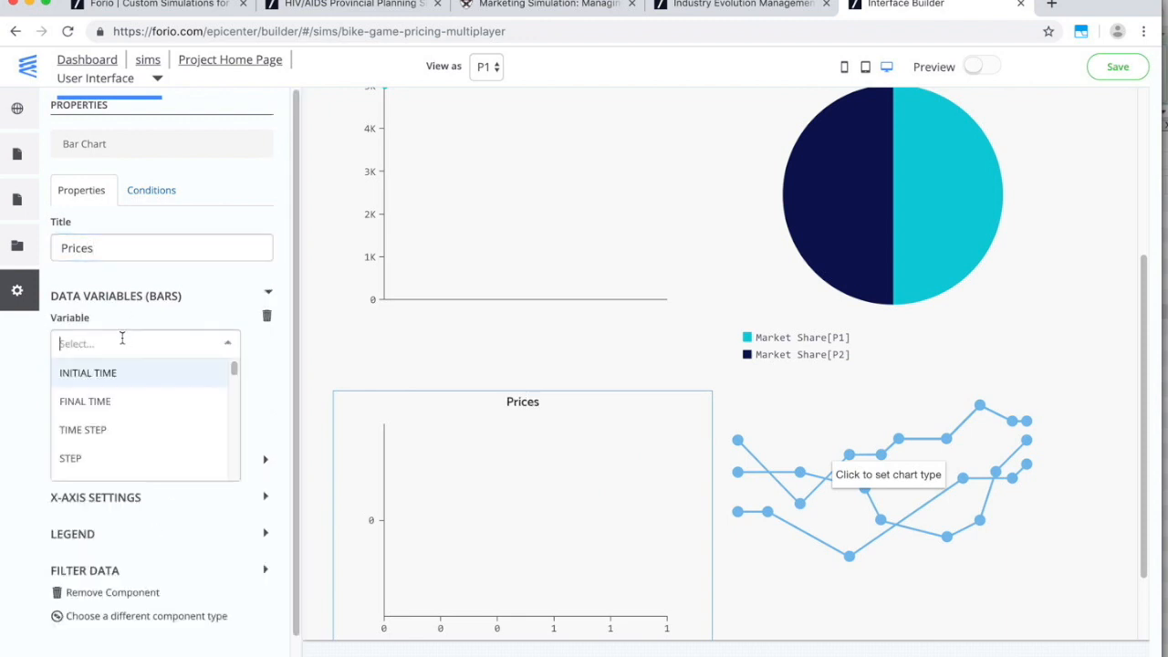
{"action": "type", "text": "pr"}
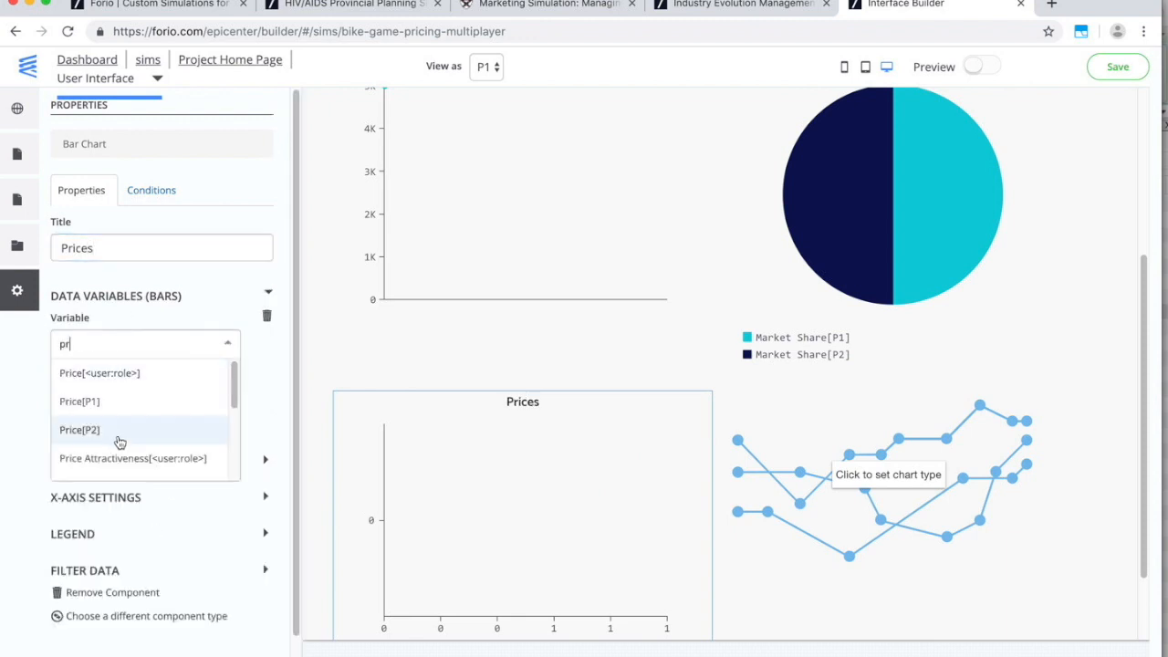
{"action": "left_click", "coordinate": [102, 403]}
{"action": "left_click", "coordinate": [113, 472]}
{"action": "left_click", "coordinate": [111, 492]}
{"action": "type", "text": "pri"}
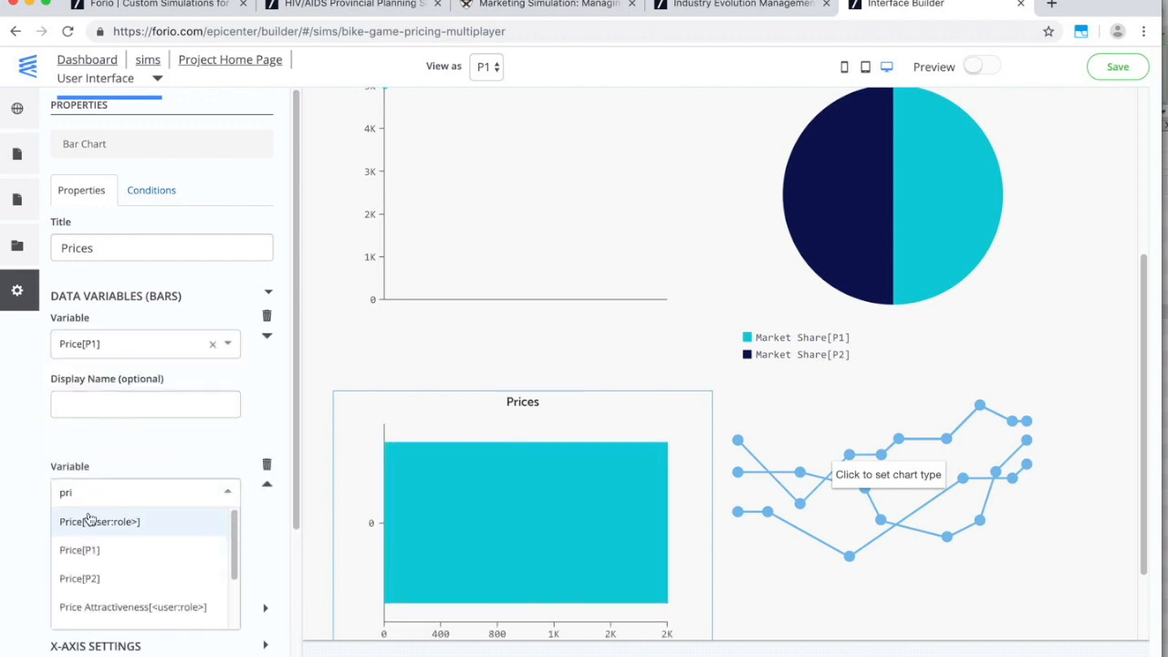
{"action": "left_click", "coordinate": [88, 572]}
Limit the bar chart's data filter to a maximum of 1 datapoint.
{"action": "scroll", "coordinate": [188, 550], "scroll_direction": "down", "scroll_amount": 5}
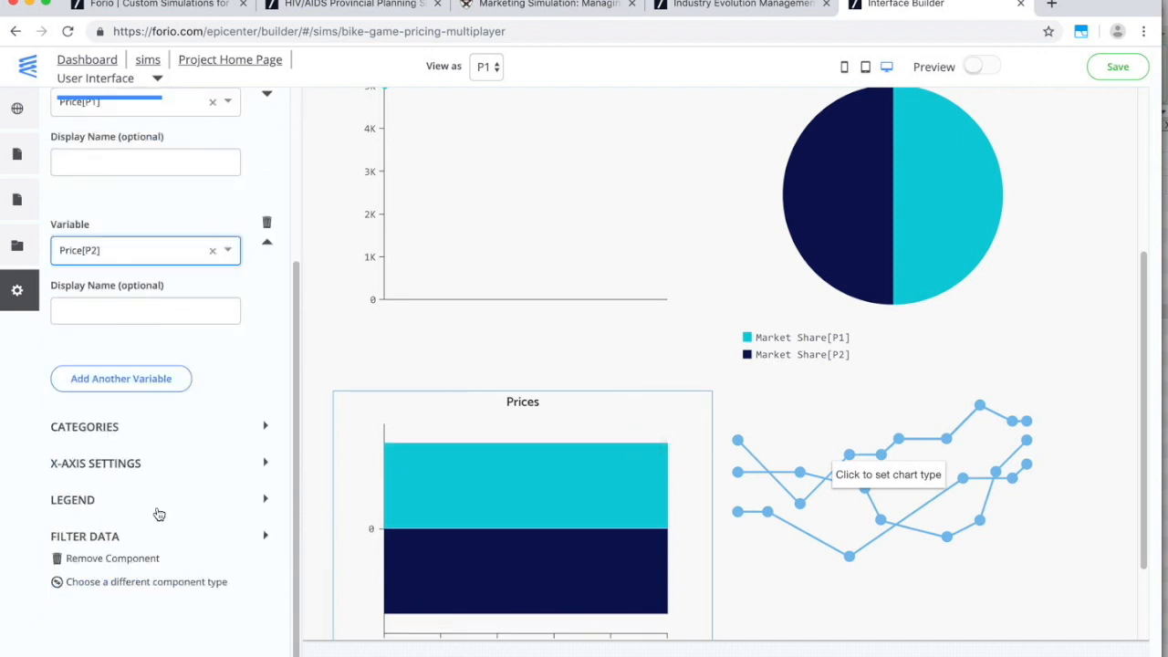
{"action": "left_click", "coordinate": [105, 540]}
{"action": "scroll", "coordinate": [109, 556], "scroll_direction": "down", "scroll_amount": 2}
{"action": "left_click", "coordinate": [116, 522]}
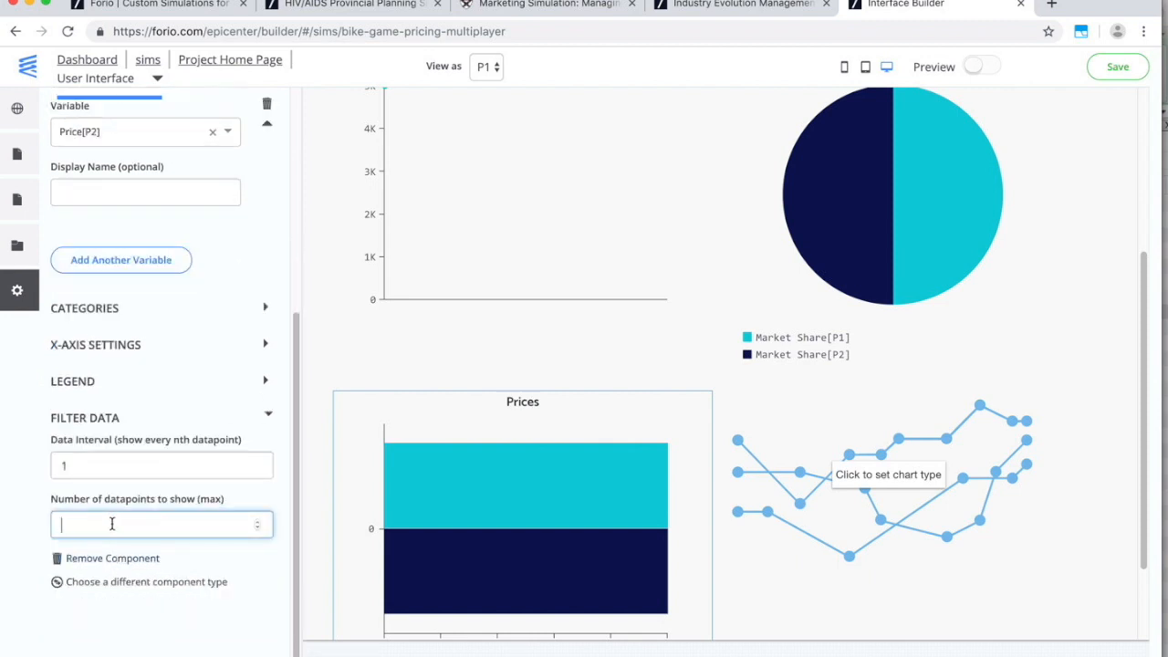
{"action": "left_click", "coordinate": [44, 501]}
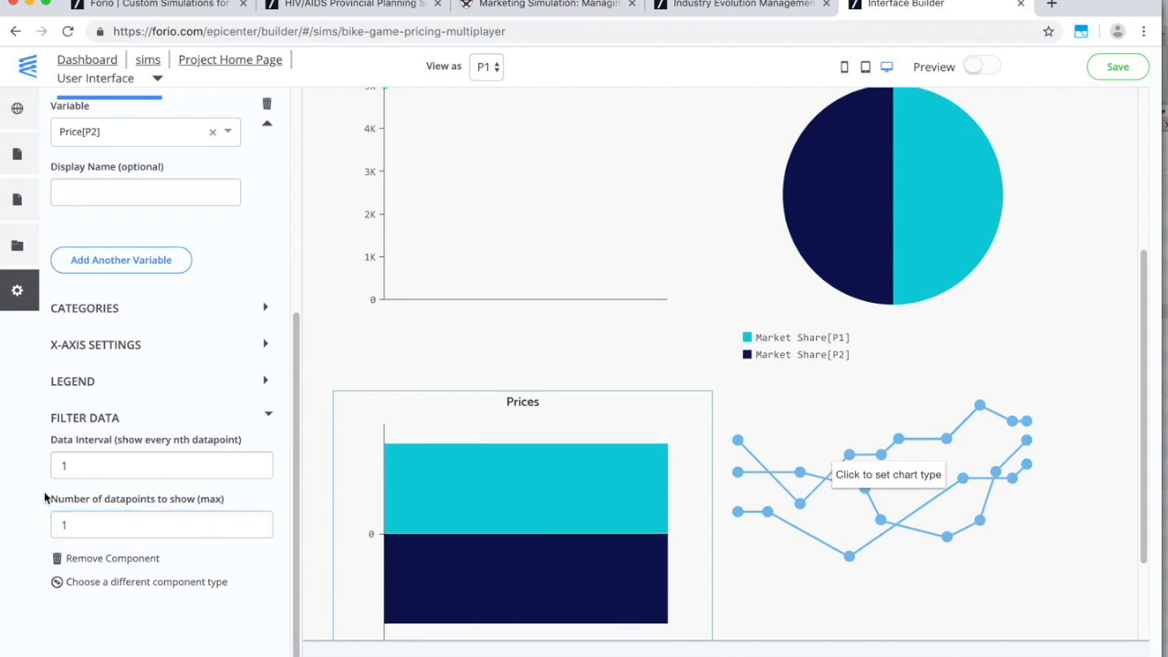
Hide the bar chart's category axis line.
{"action": "left_click", "coordinate": [113, 350]}
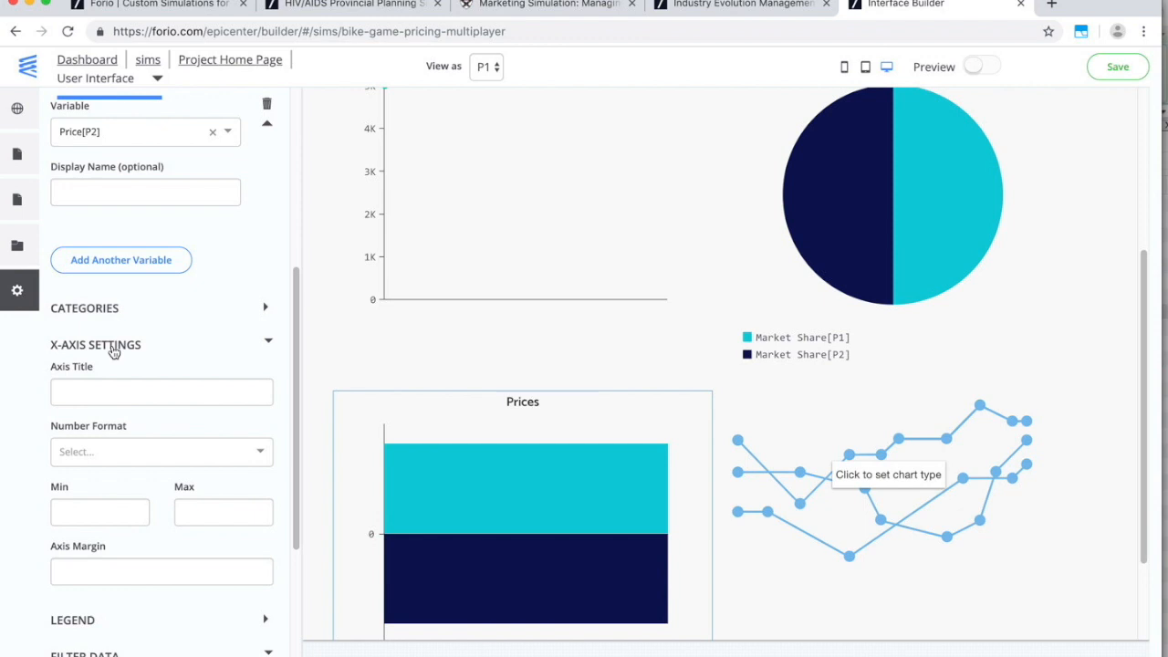
{"action": "scroll", "coordinate": [115, 371], "scroll_direction": "down", "scroll_amount": 3}
{"action": "scroll", "coordinate": [115, 381], "scroll_direction": "up", "scroll_amount": 3}
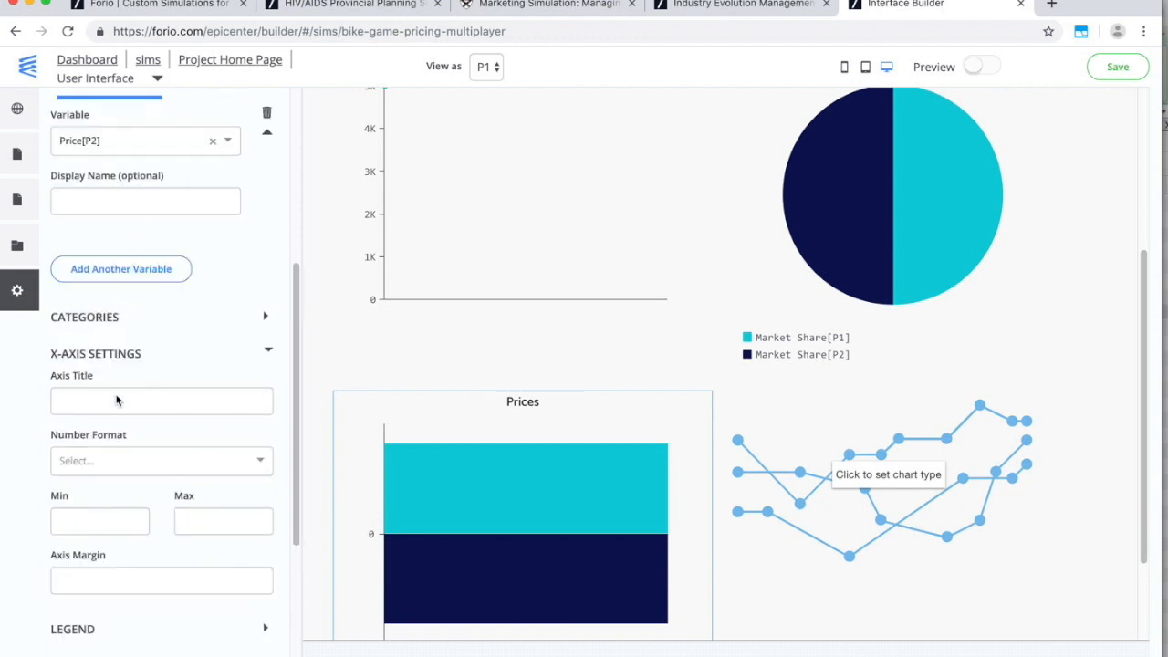
{"action": "left_click", "coordinate": [105, 320]}
{"action": "scroll", "coordinate": [128, 423], "scroll_direction": "down", "scroll_amount": 5}
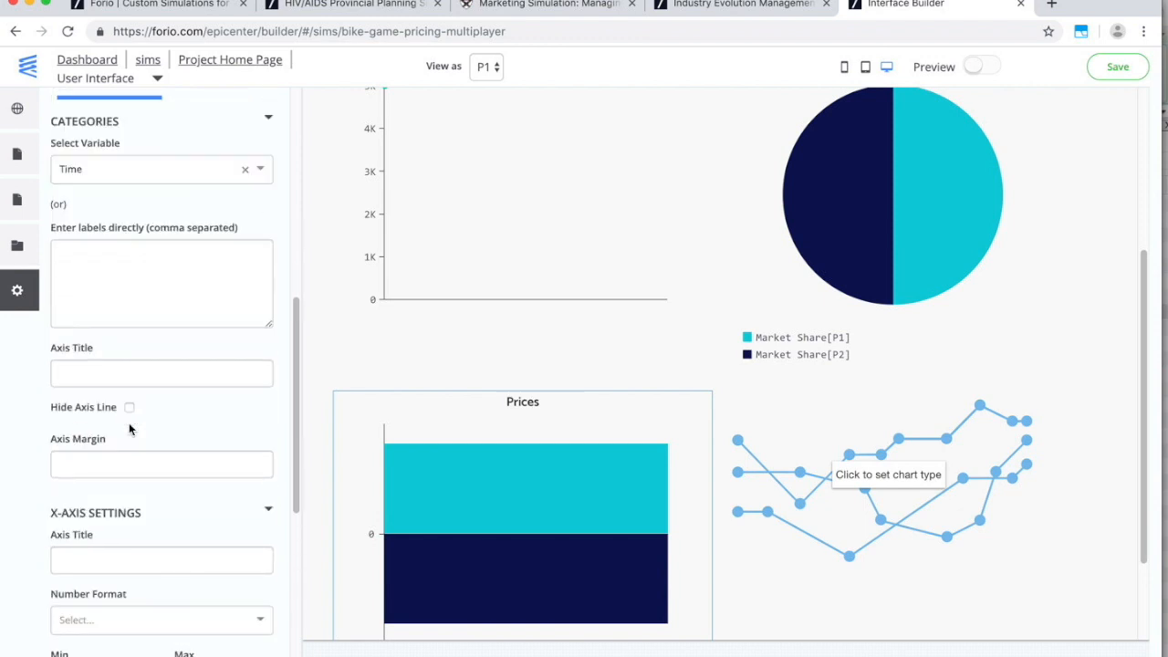
{"action": "left_click", "coordinate": [129, 407]}
Set the bar chart's x-axis number format to thousands separated (#,###).
{"action": "scroll", "coordinate": [369, 485], "scroll_direction": "down", "scroll_amount": 3}
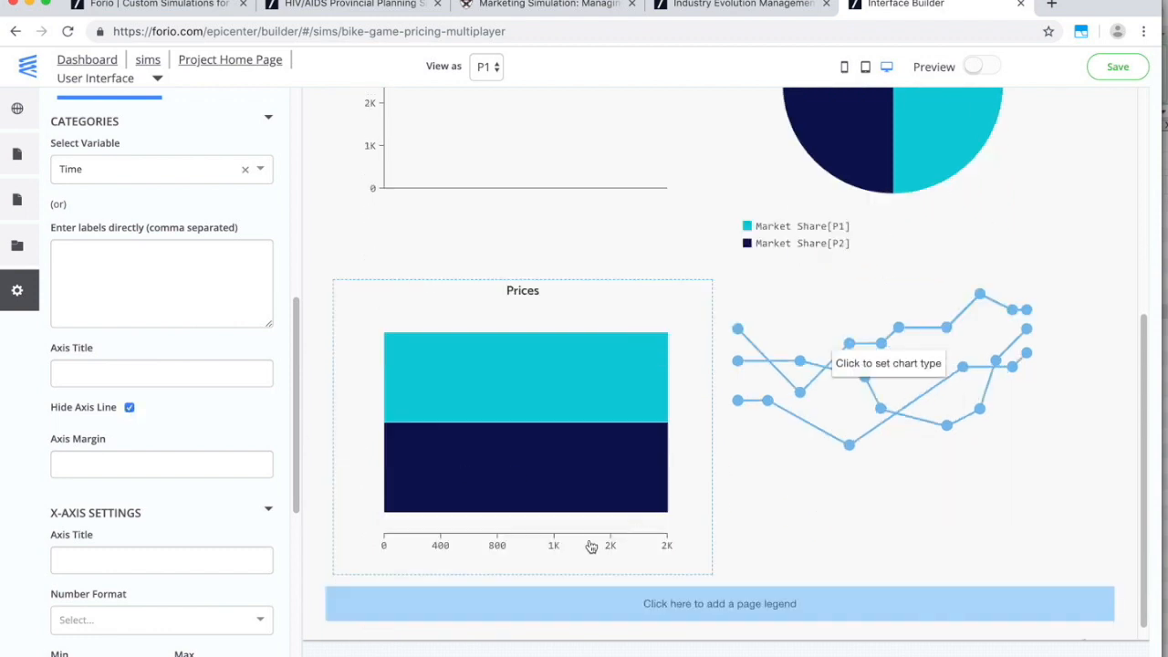
{"action": "scroll", "coordinate": [365, 493], "scroll_direction": "down", "scroll_amount": 1}
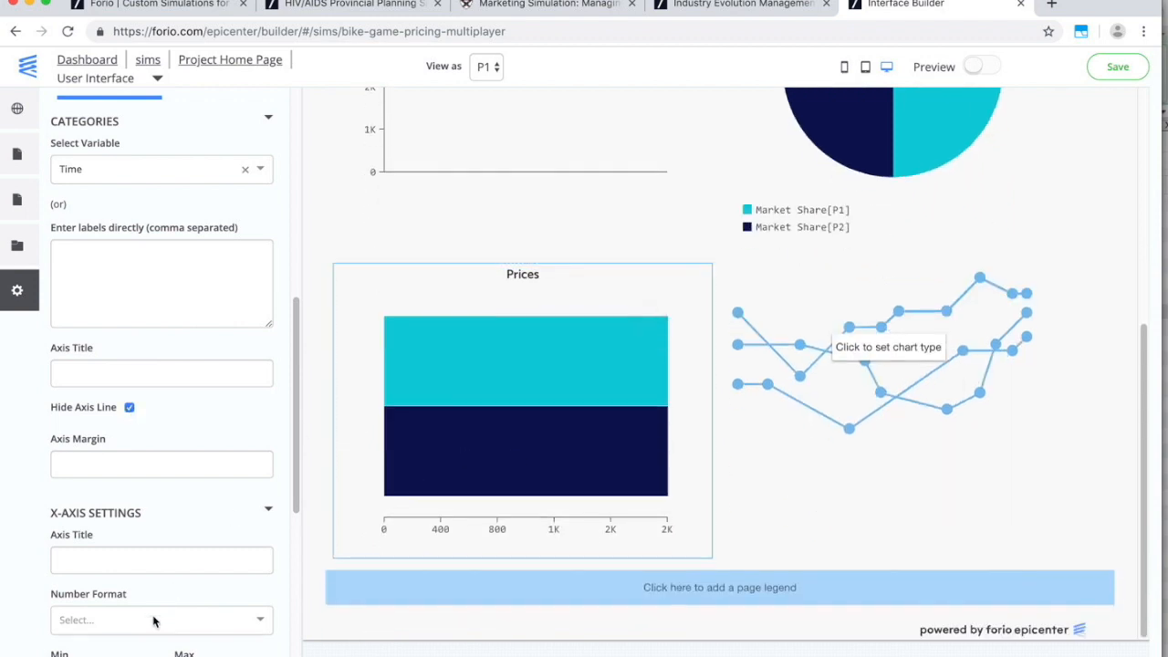
{"action": "left_click", "coordinate": [153, 623]}
{"action": "left_click", "coordinate": [137, 553]}
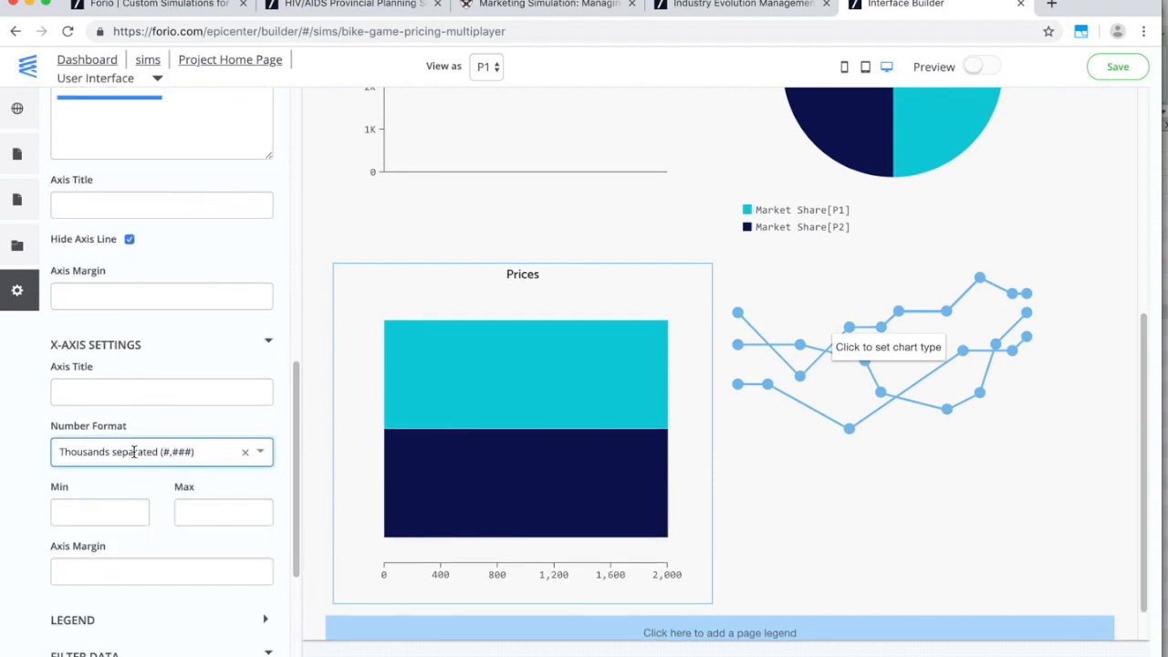
{"action": "scroll", "coordinate": [835, 552], "scroll_direction": "up", "scroll_amount": 3}
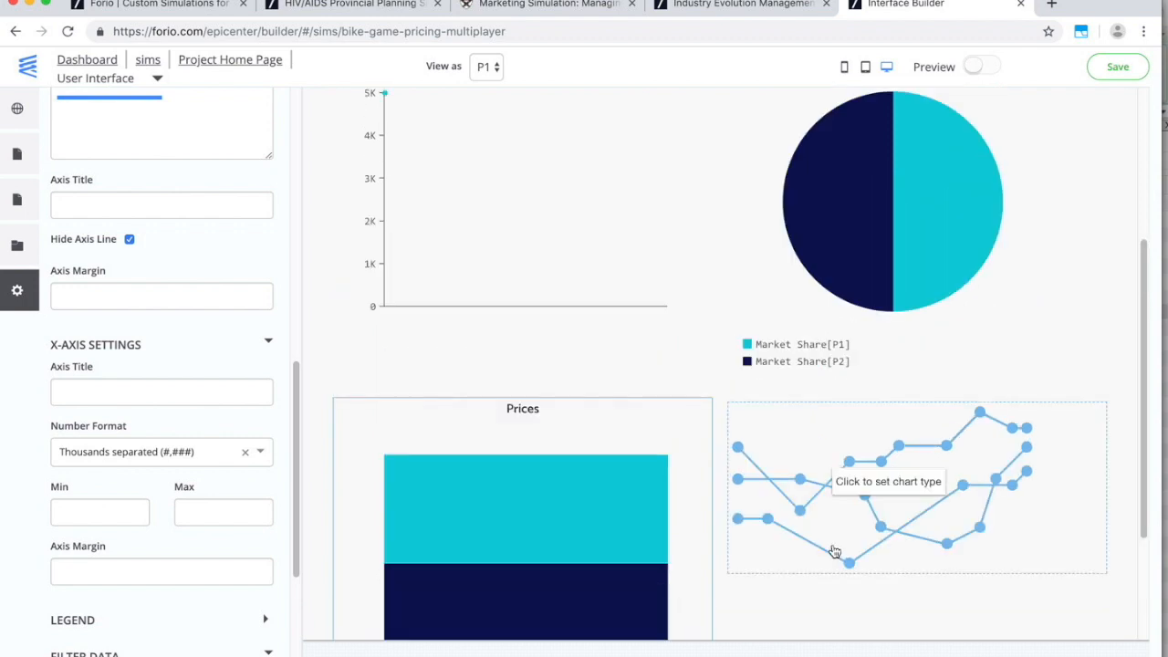
{"action": "scroll", "coordinate": [834, 551], "scroll_direction": "up", "scroll_amount": 6}
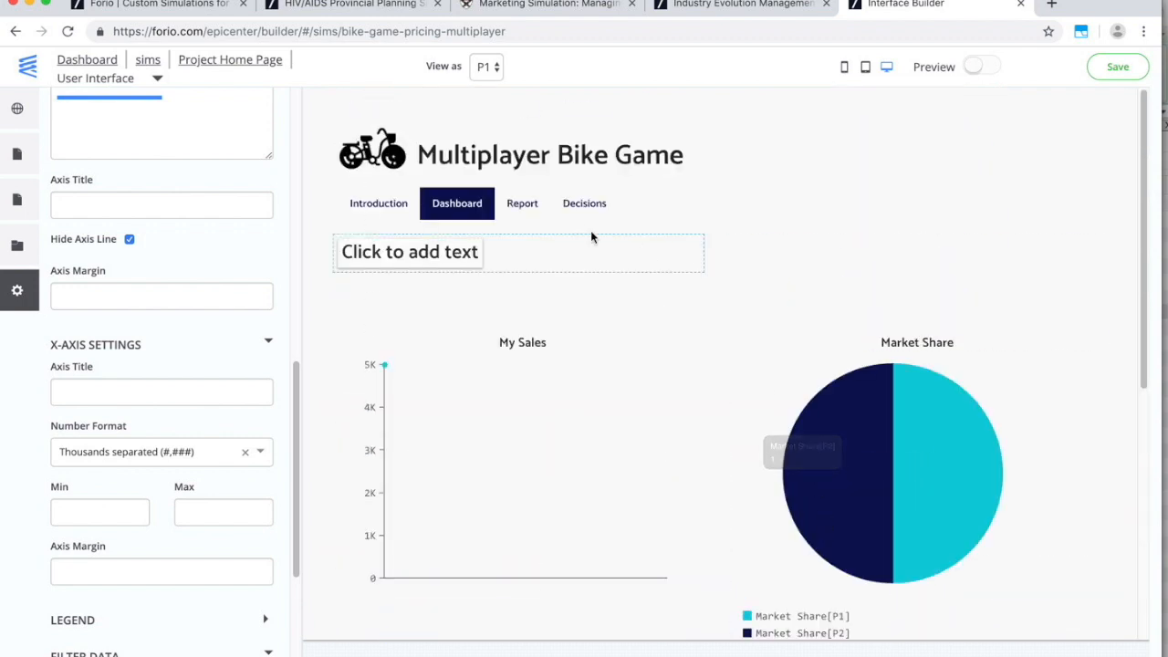
{"action": "left_click", "coordinate": [529, 208]}
On the Decisions page, make a decision slot a text input labelled 'Price'.
{"action": "left_click", "coordinate": [577, 210]}
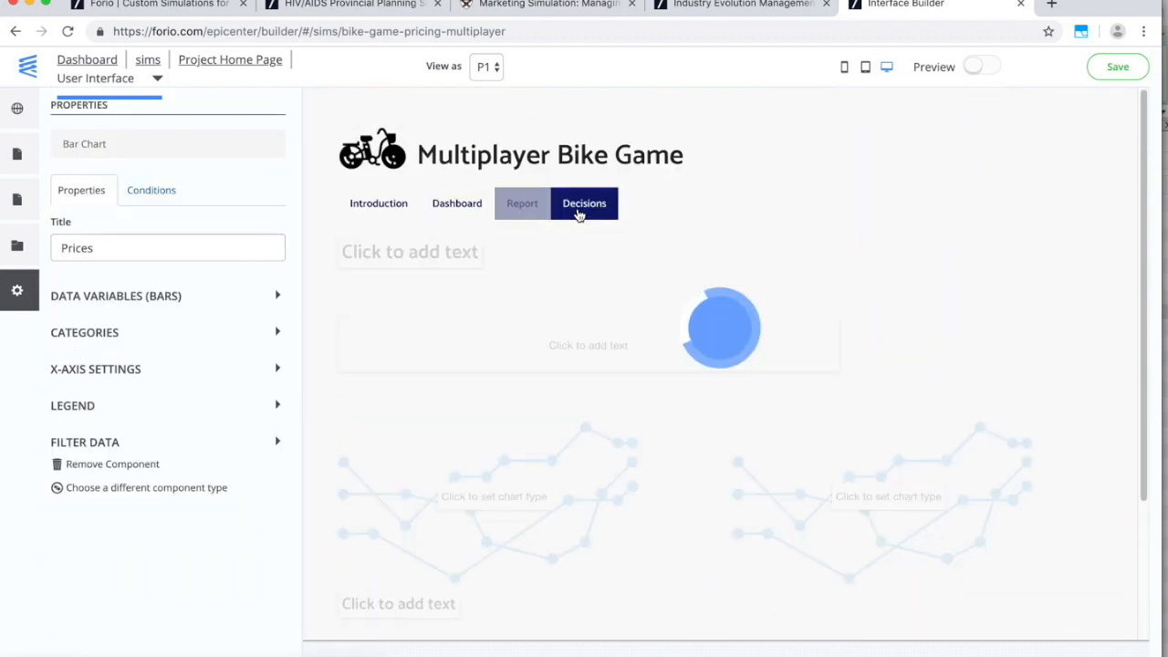
{"action": "left_click", "coordinate": [413, 465]}
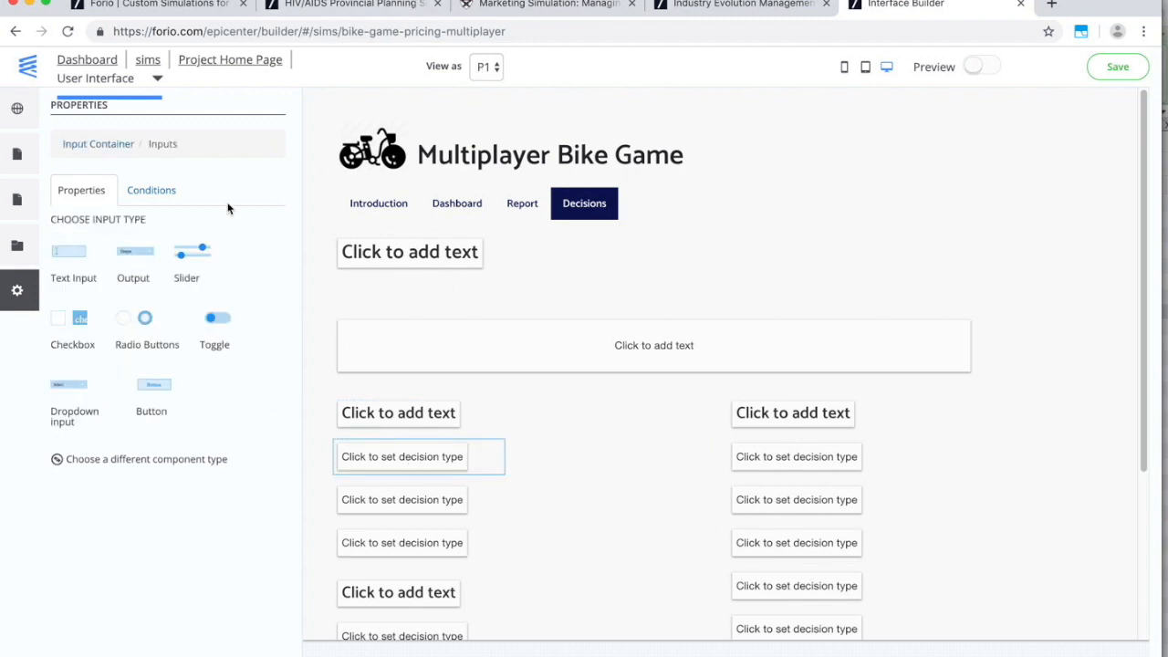
{"action": "left_click", "coordinate": [92, 252]}
{"action": "left_click_drag", "start_coordinate": [95, 247], "coordinate": [64, 246]}
{"action": "type", "text": "ice"}
{"action": "key", "text": "Tab"}
Bind the Price input to Price[<user:role>] with Currency number format.
{"action": "left_click", "coordinate": [137, 429]}
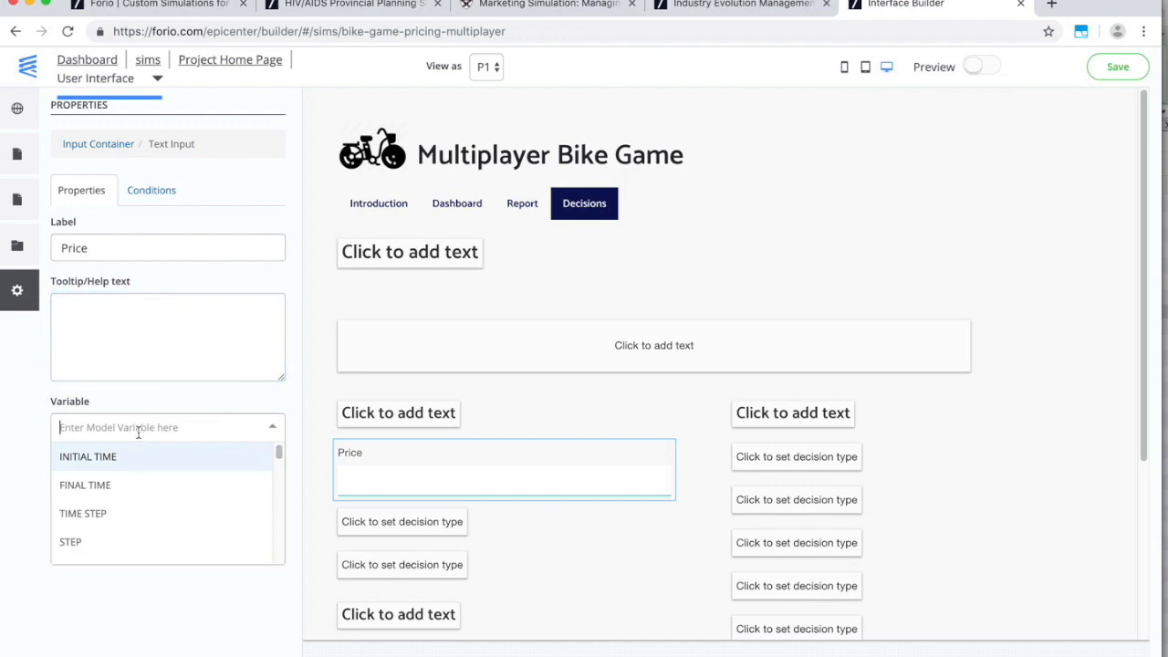
{"action": "type", "text": "pric"}
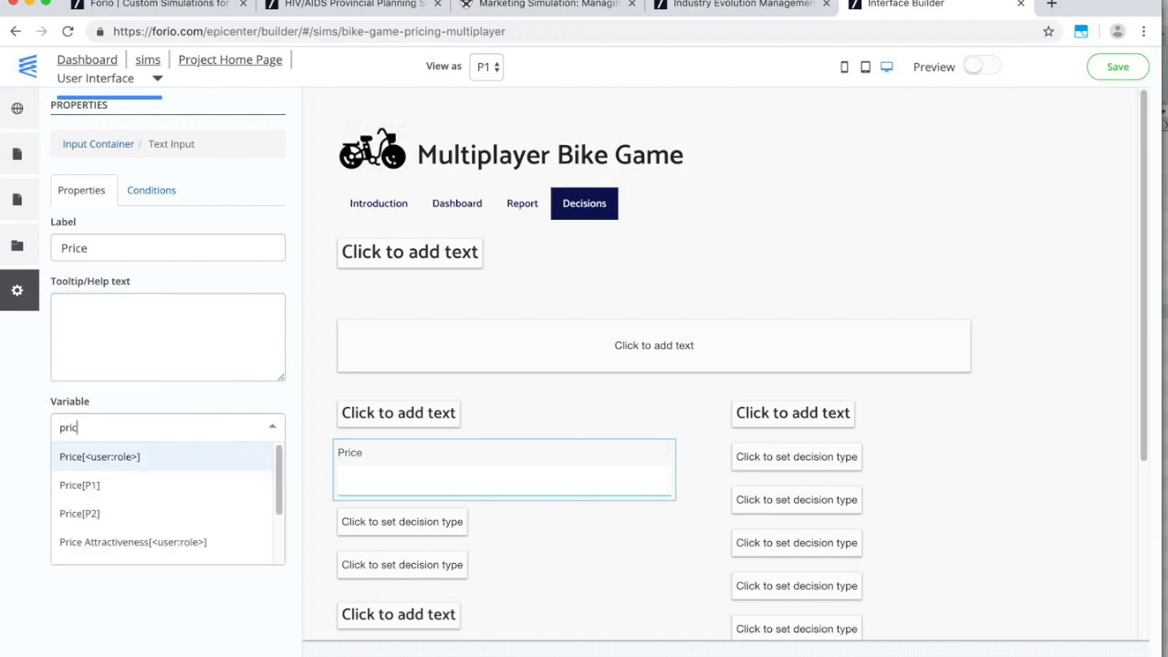
{"action": "left_click", "coordinate": [133, 468]}
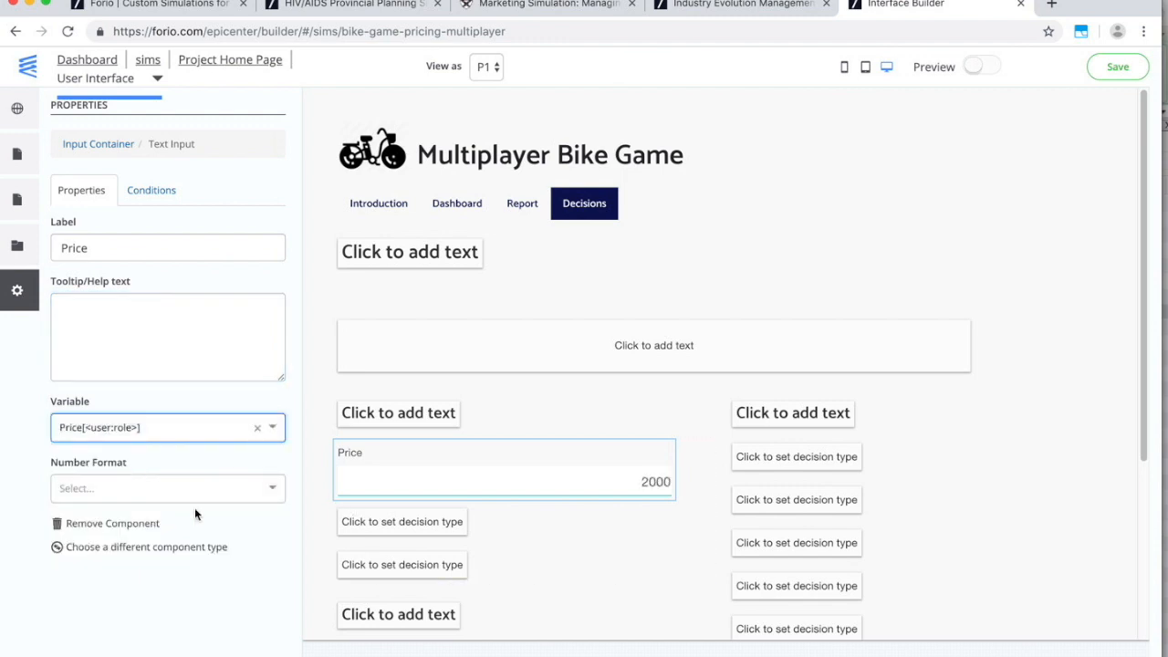
{"action": "left_click", "coordinate": [143, 486]}
{"action": "left_click", "coordinate": [134, 544]}
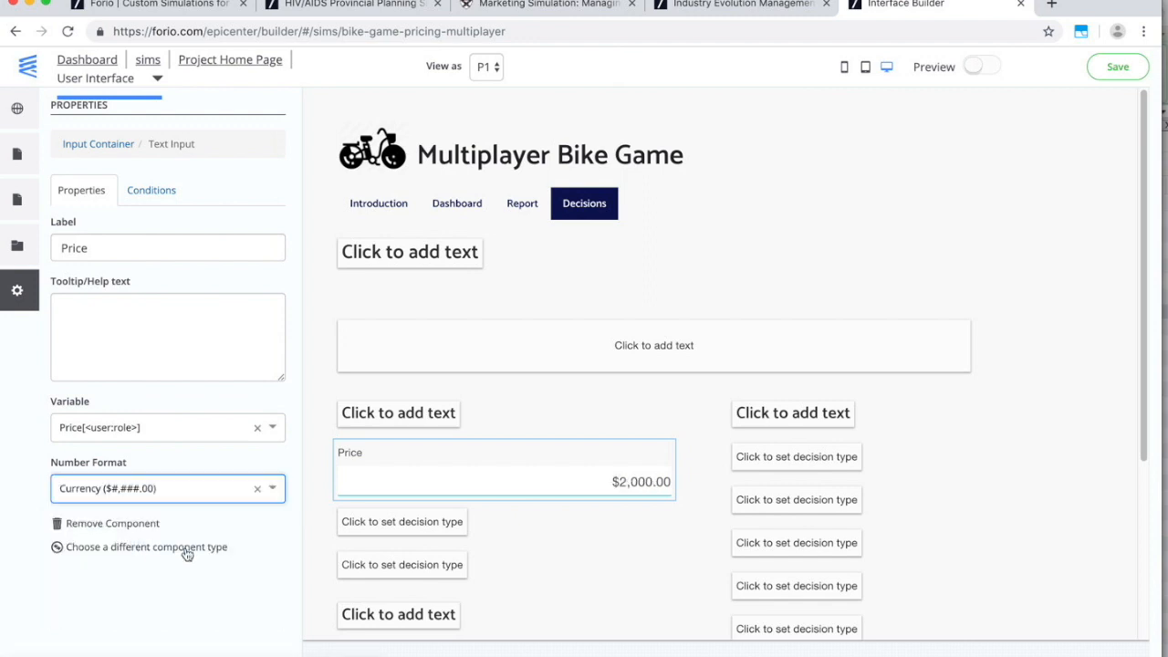
{"action": "scroll", "coordinate": [617, 579], "scroll_direction": "down", "scroll_amount": 2}
{"action": "scroll", "coordinate": [617, 579], "scroll_direction": "down", "scroll_amount": 3}
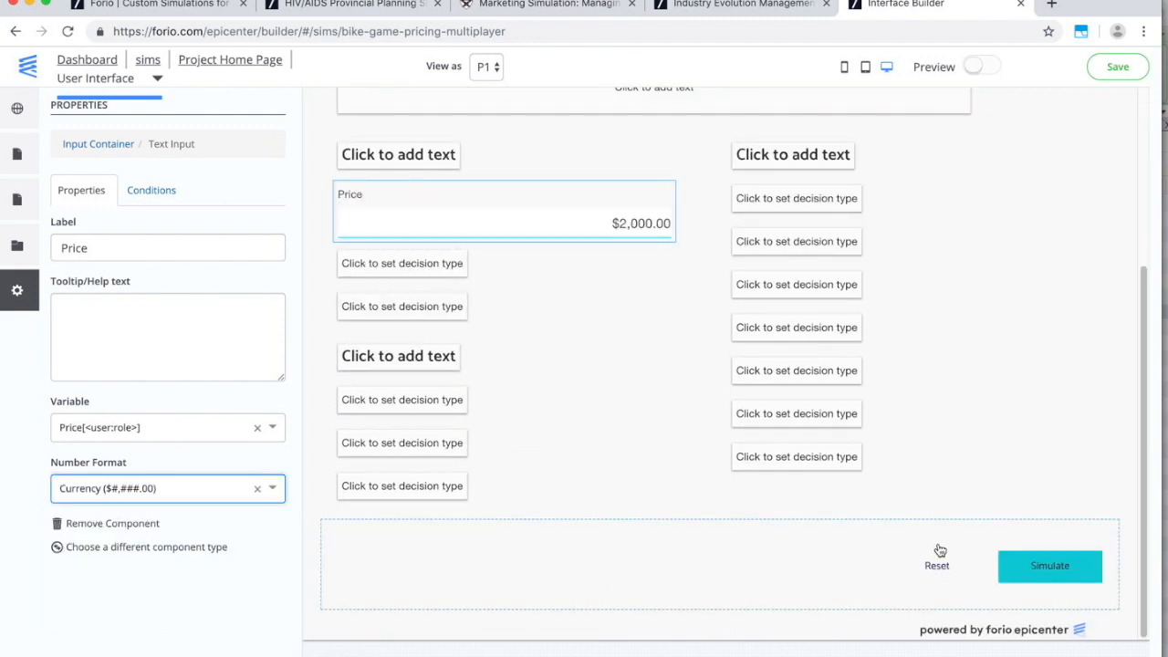
{"action": "left_click", "coordinate": [1068, 574]}
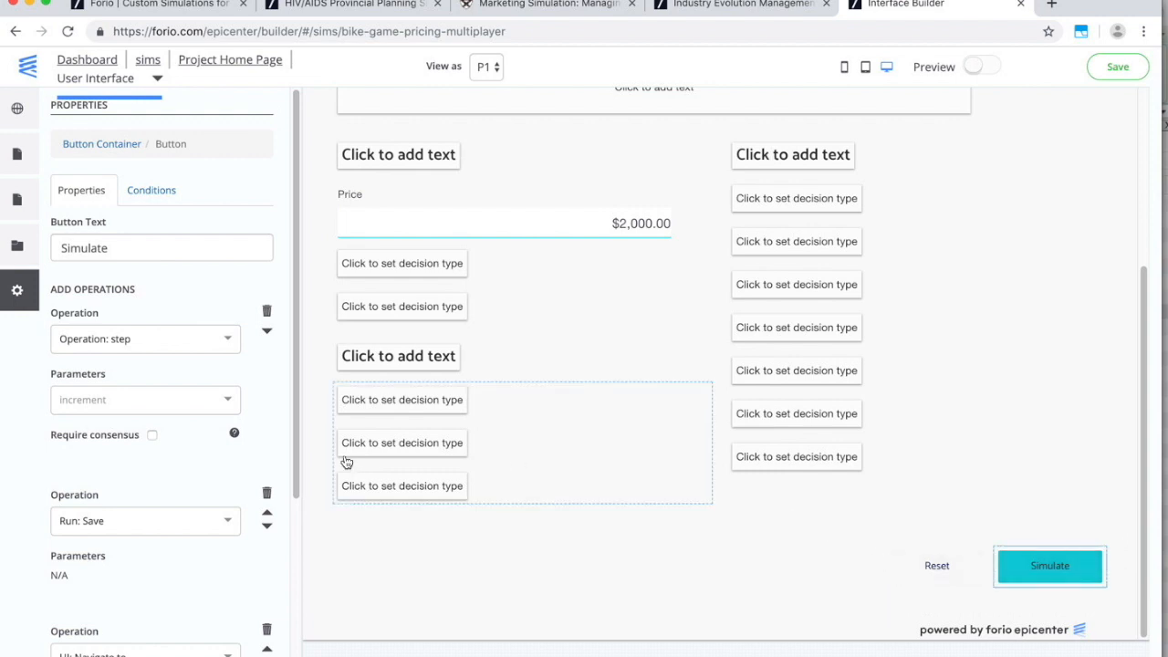
Enable Require consensus on the Simulate button's step operation and save the interface.
{"action": "left_click", "coordinate": [153, 435]}
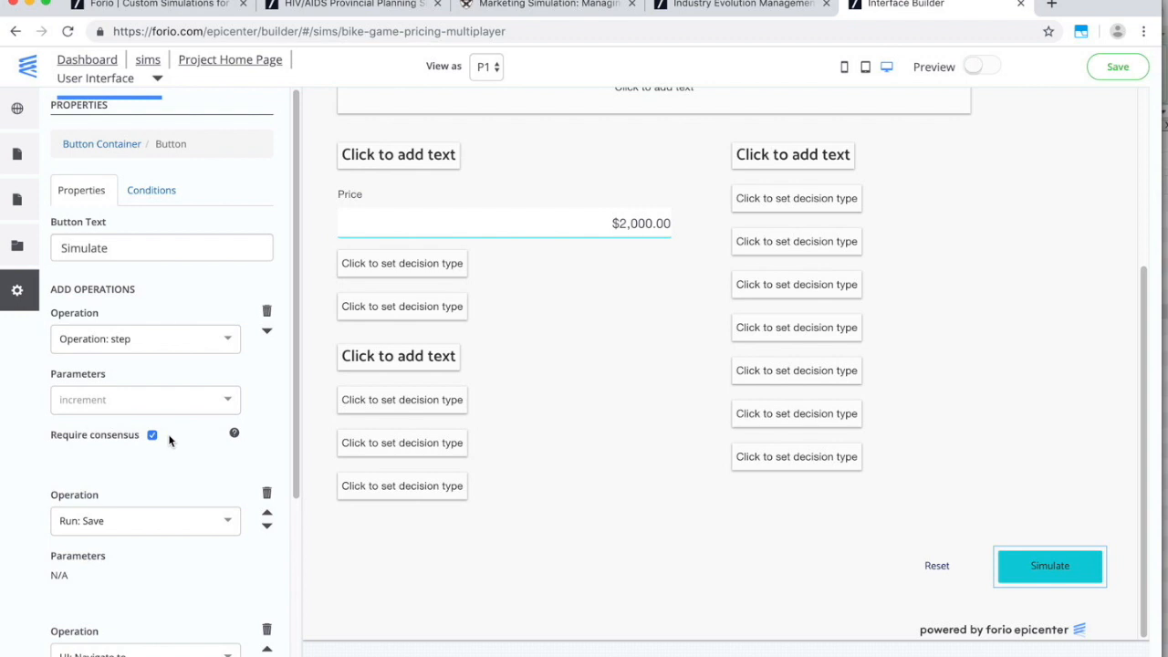
{"action": "scroll", "coordinate": [877, 393], "scroll_direction": "up", "scroll_amount": 5}
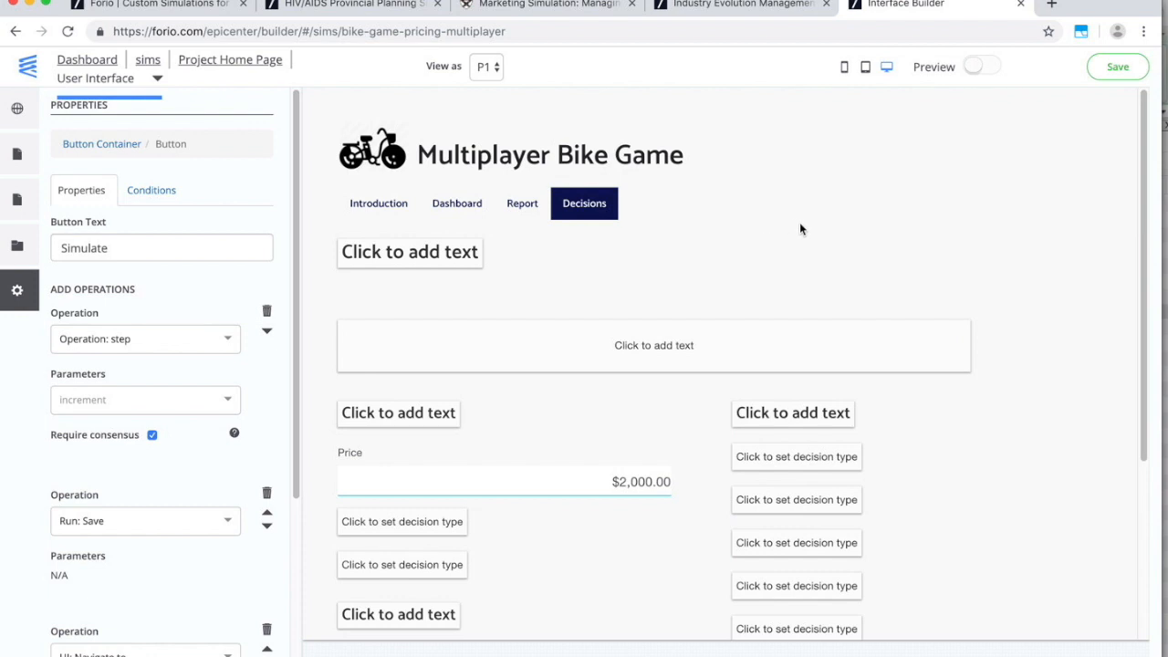
{"action": "scroll", "coordinate": [785, 320], "scroll_direction": "down", "scroll_amount": 3}
{"action": "scroll", "coordinate": [776, 342], "scroll_direction": "up", "scroll_amount": 3}
{"action": "left_click", "coordinate": [1123, 68]}
Review Class Results in the Facilitator Interface, then return to the Bike Game Pricing Multiplayer home page.
{"action": "left_click", "coordinate": [91, 80]}
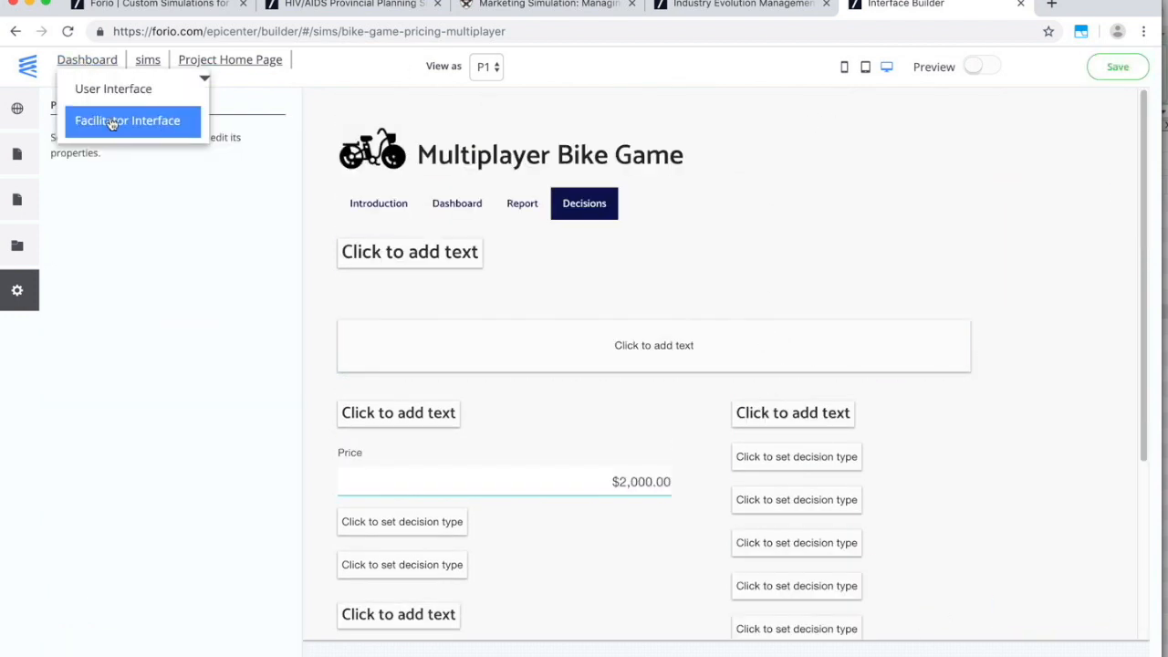
{"action": "left_click", "coordinate": [111, 121]}
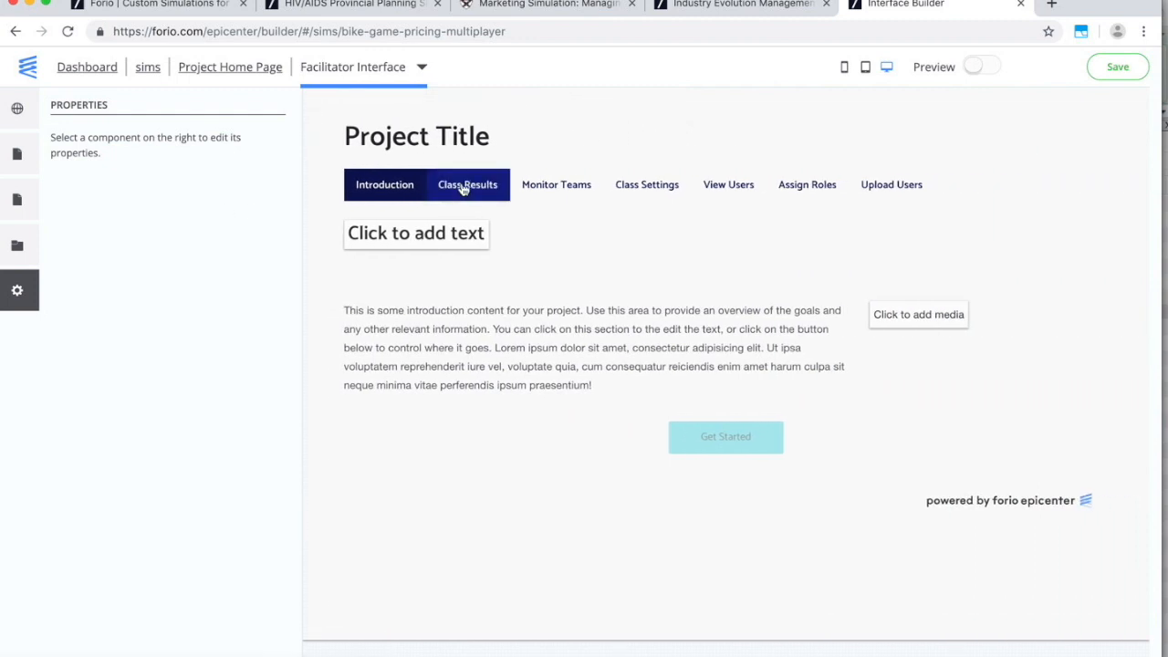
{"action": "left_click", "coordinate": [471, 185]}
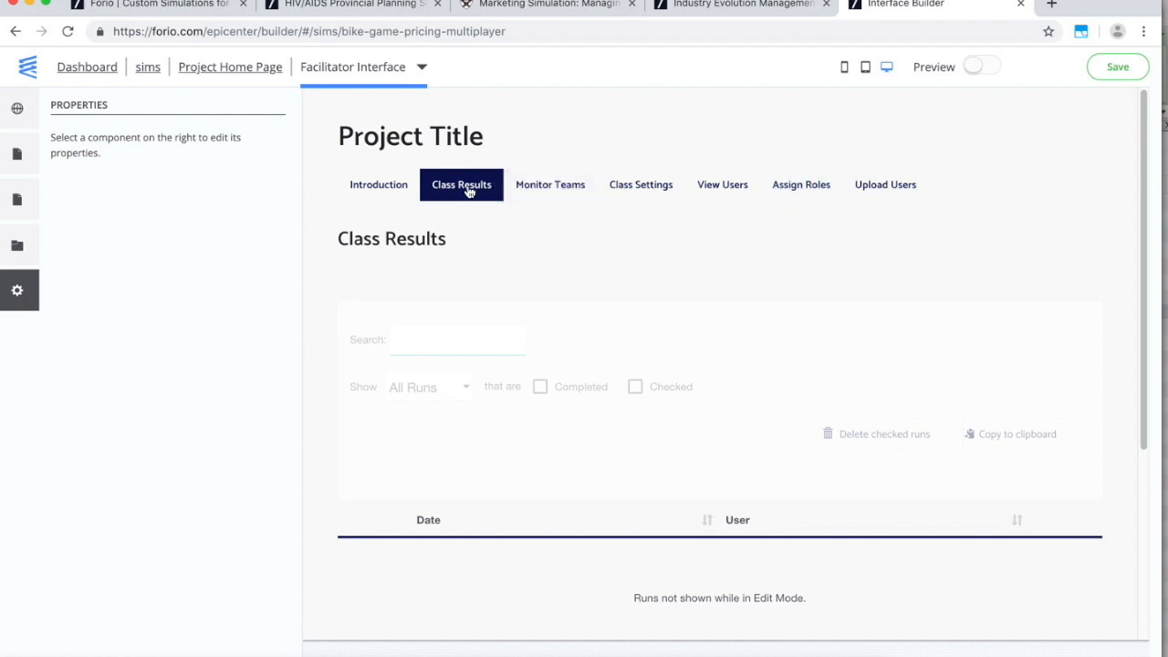
{"action": "left_click", "coordinate": [563, 470]}
{"action": "left_click", "coordinate": [203, 69]}
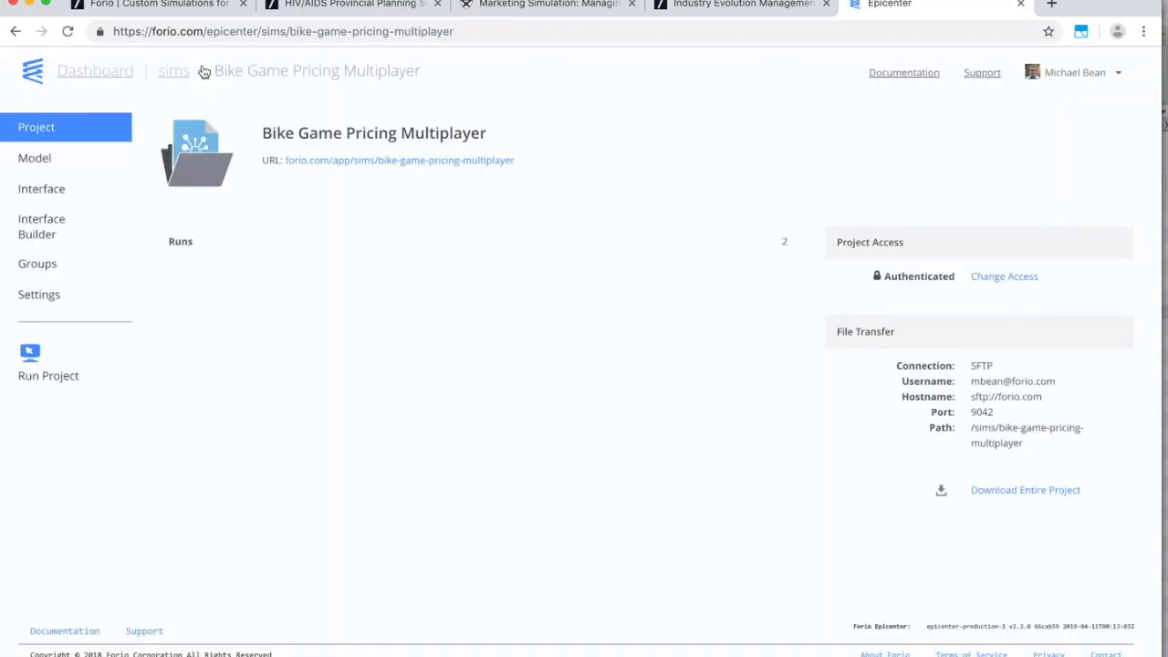
Go to the project settings and view the Multiplayer Settings with roles P1 and P2.
{"action": "left_click", "coordinate": [55, 300]}
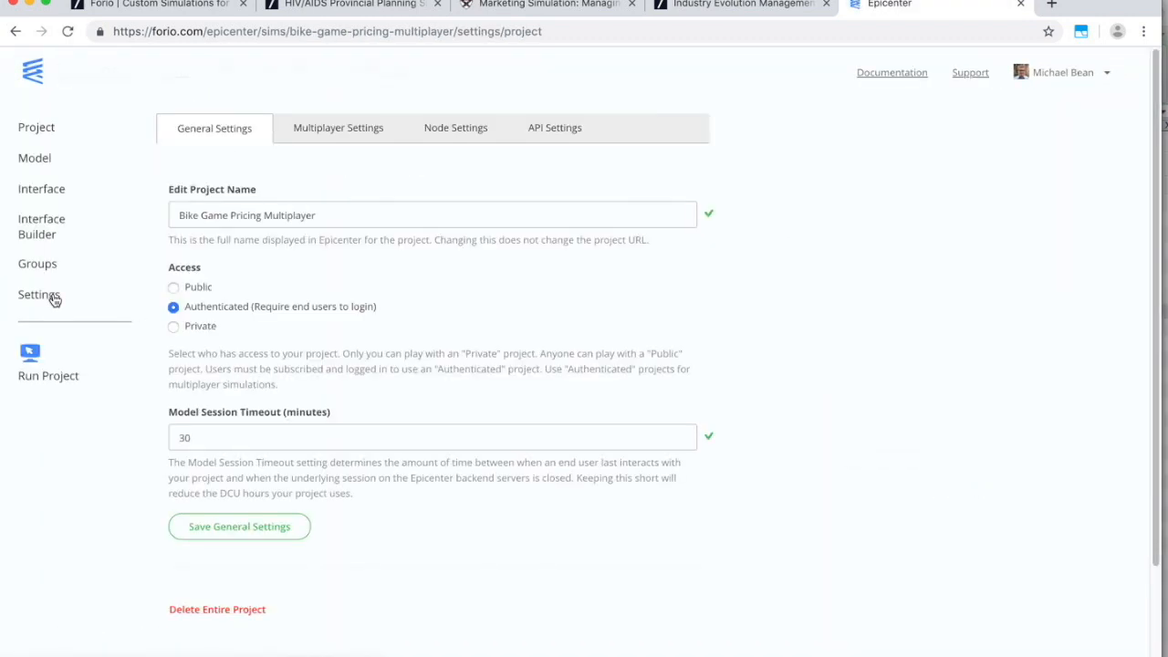
{"action": "left_click", "coordinate": [331, 130]}
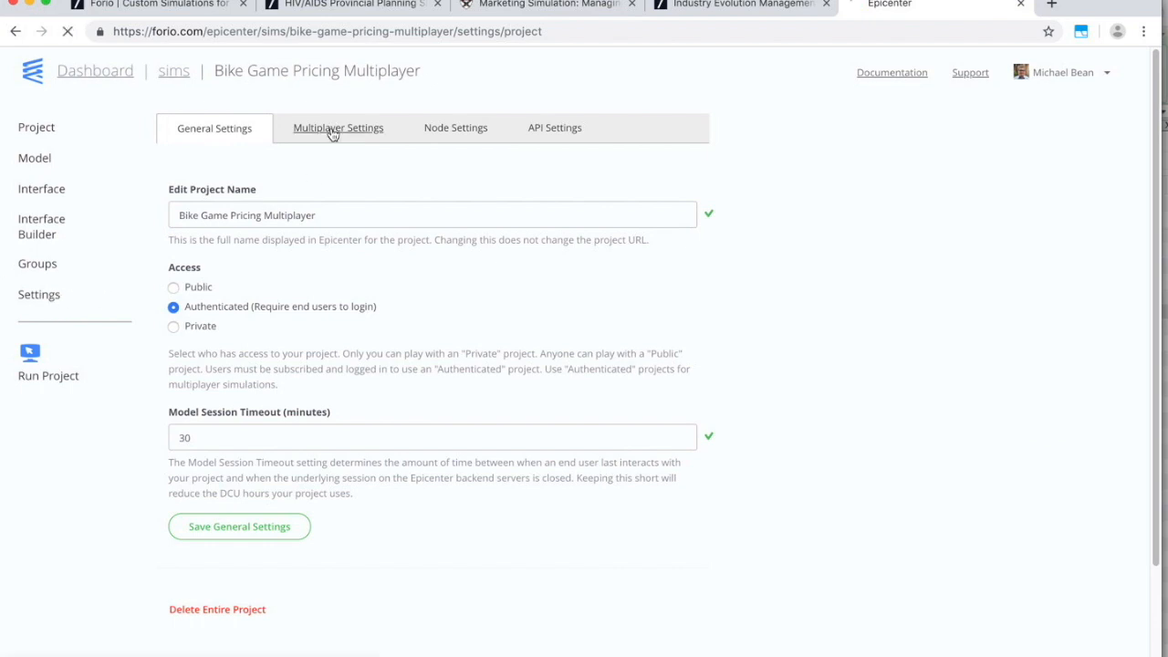
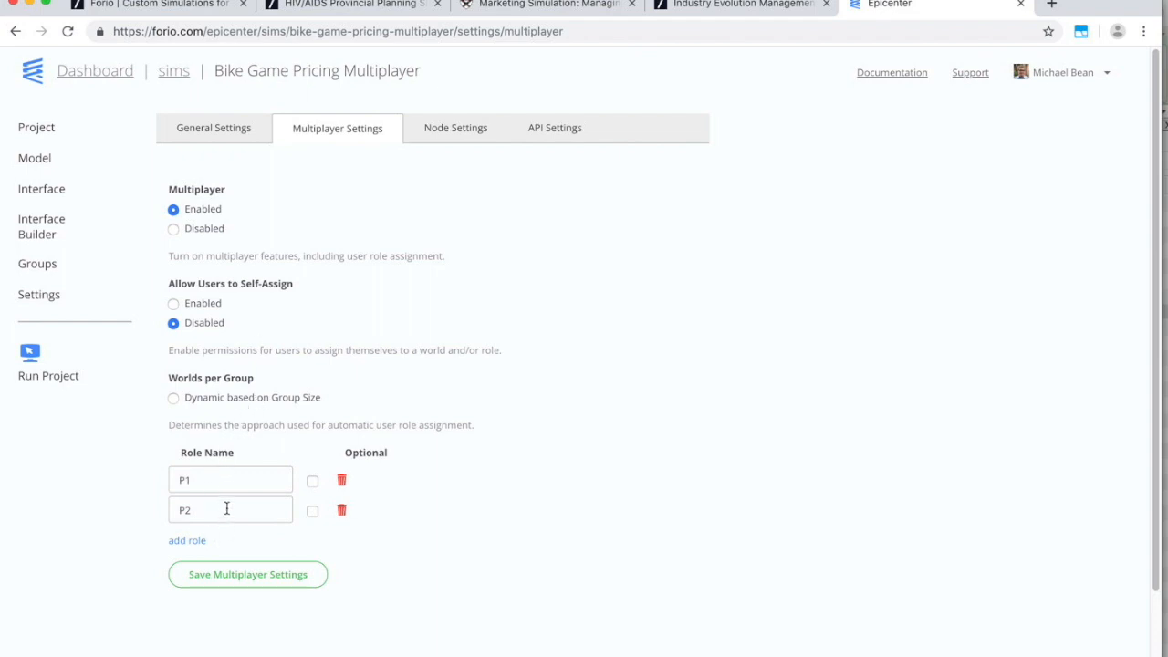
Open the Groups page of the Bike Game Pricing Multiplayer project.
{"action": "left_click", "coordinate": [38, 265]}
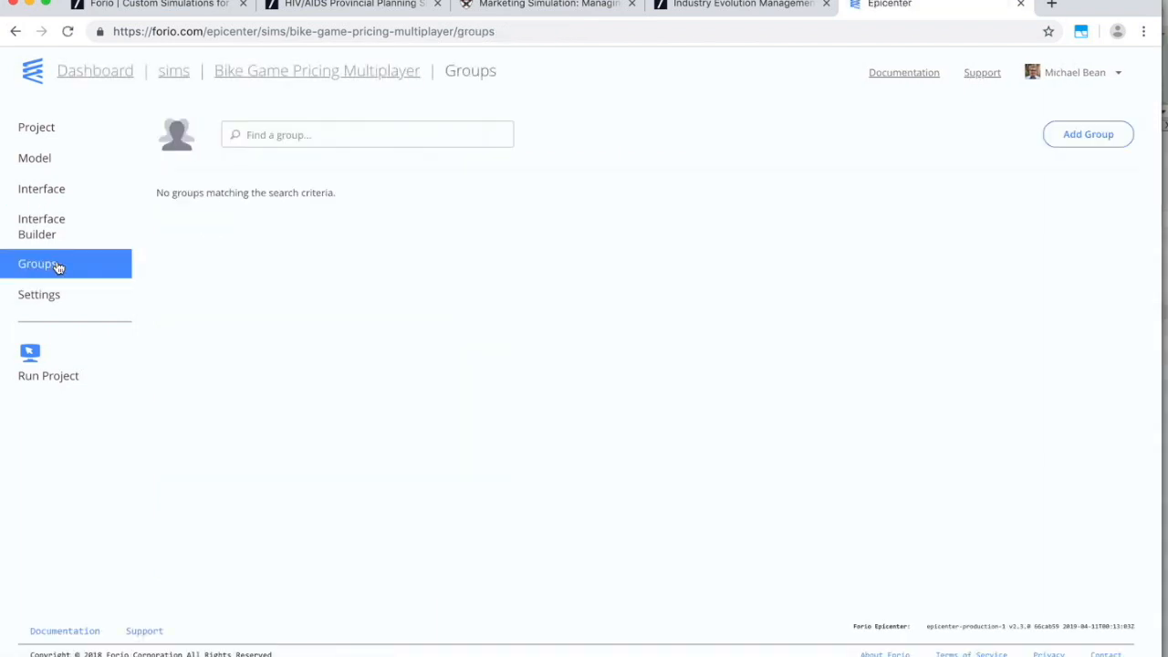
Create the group multiplayer-class-may-2019, running 2019-05-01 to 2019-11-01.
{"action": "left_click", "coordinate": [1088, 135]}
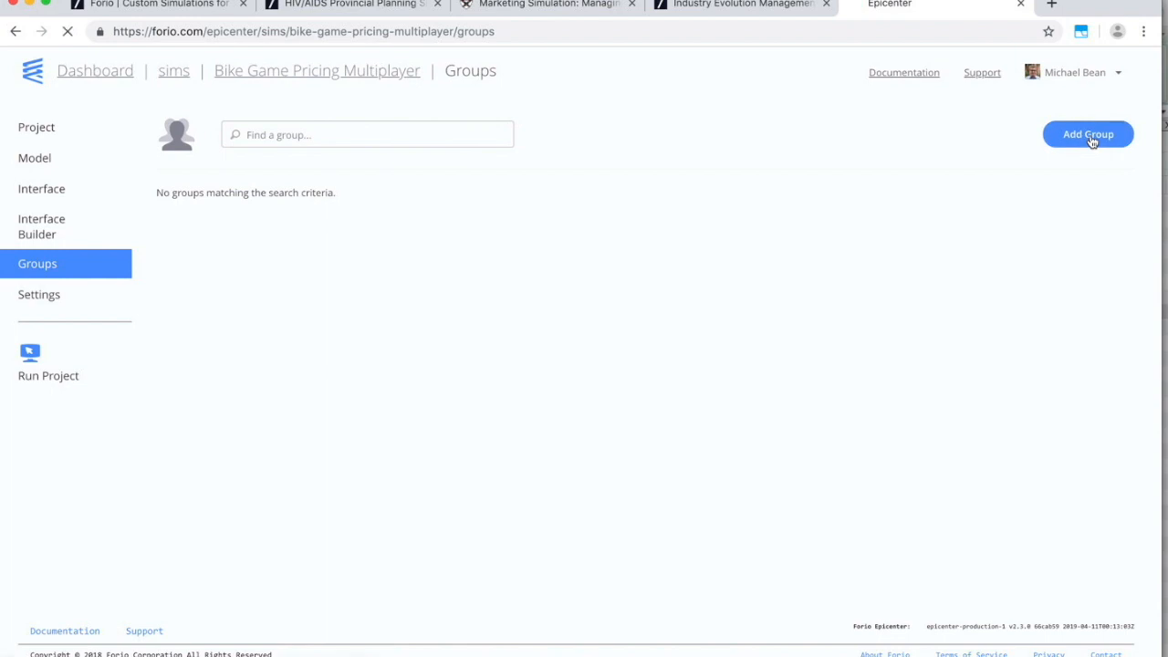
{"action": "left_click", "coordinate": [321, 147]}
{"action": "type", "text": "multiplayer class"}
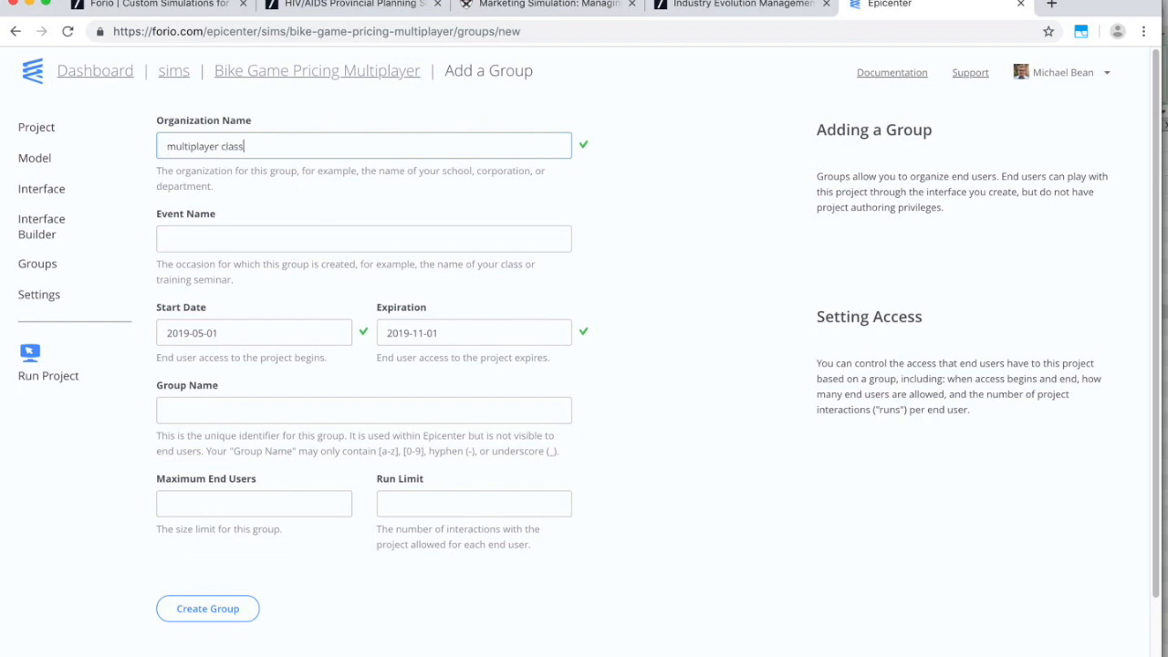
{"action": "key", "text": "Tab"}
{"action": "left_click", "coordinate": [459, 335]}
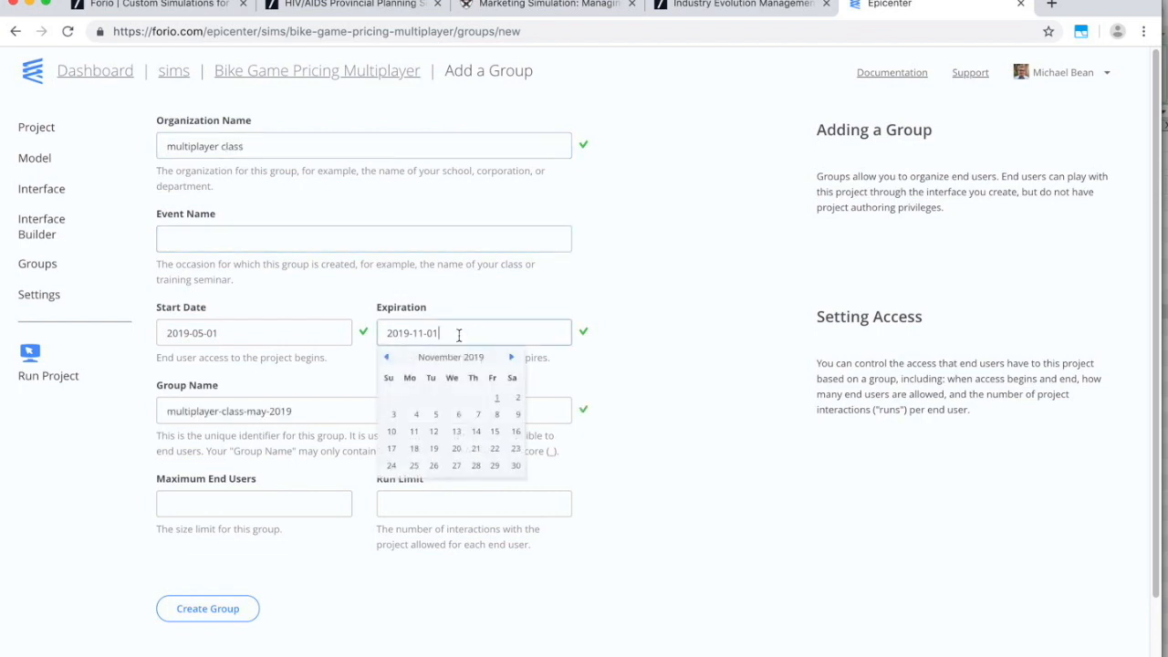
{"action": "left_click", "coordinate": [477, 287]}
{"action": "left_click", "coordinate": [225, 609]}
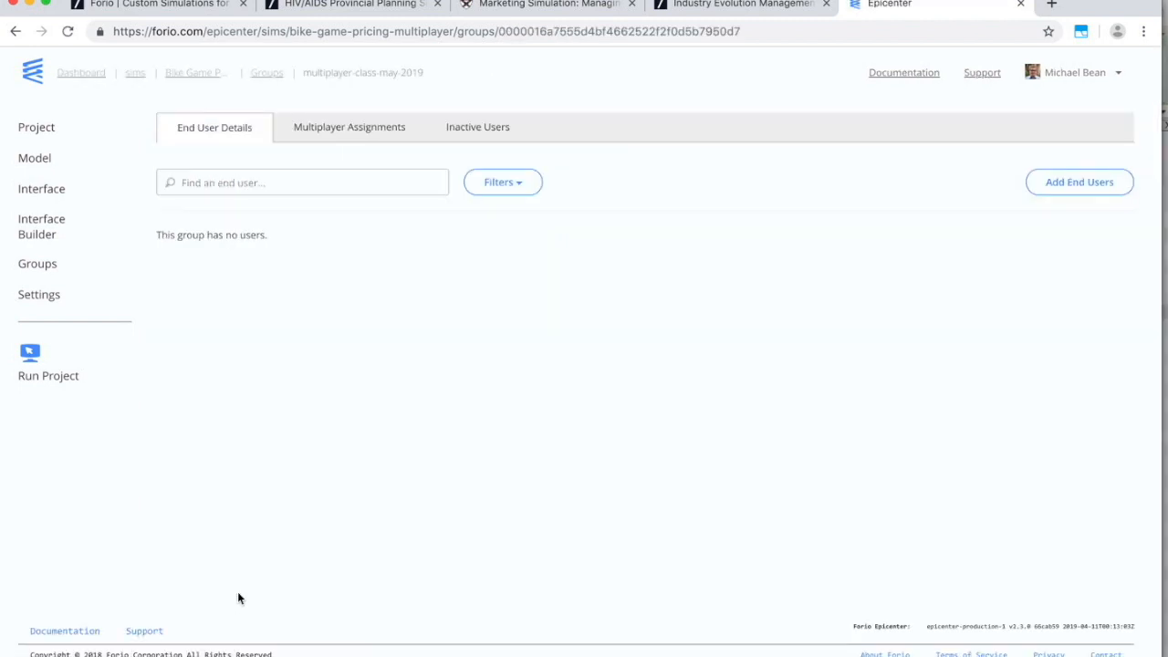
Add a saved username to the group as an end user with Facilitator set to Yes.
{"action": "left_click", "coordinate": [1072, 185]}
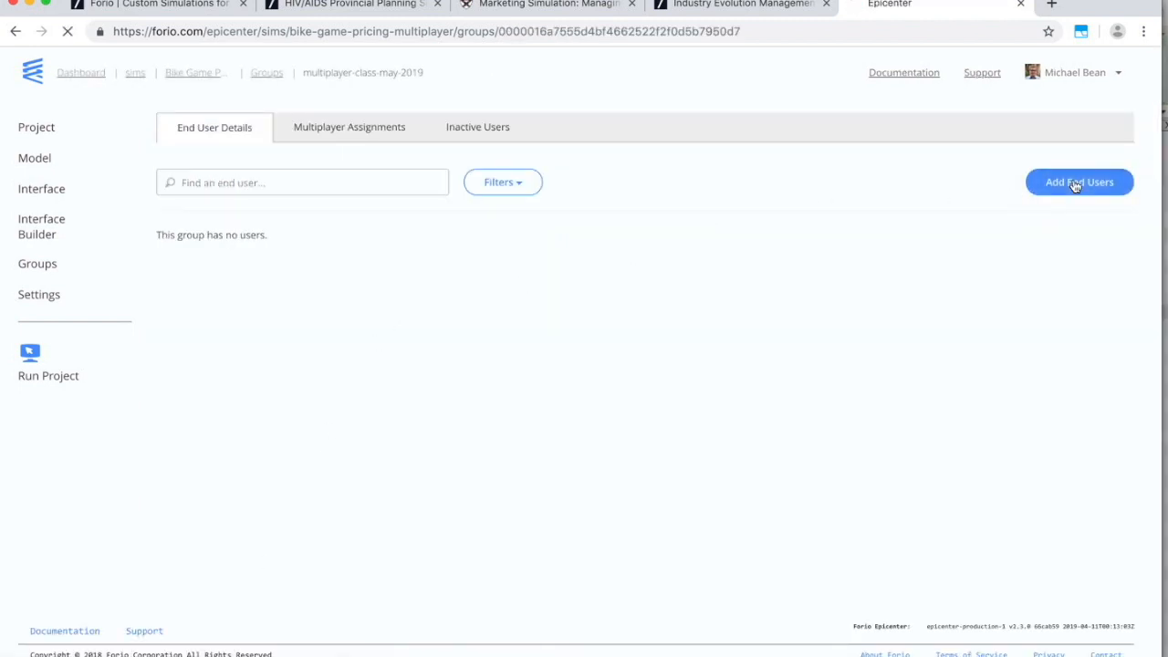
{"action": "left_click", "coordinate": [318, 283]}
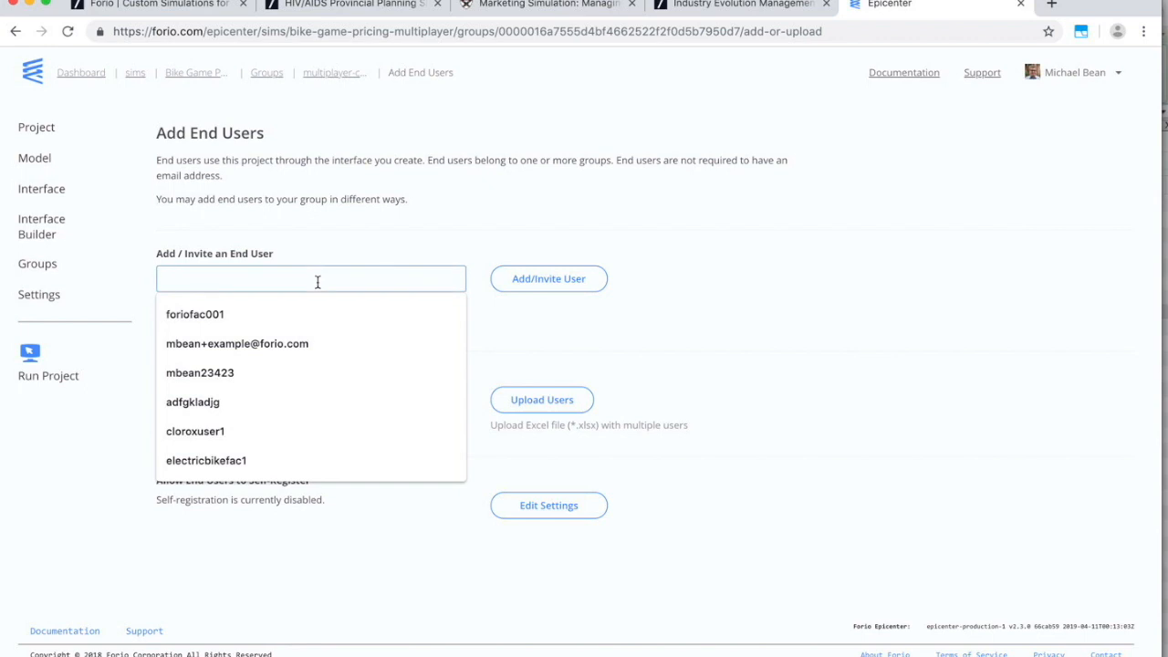
{"action": "left_click", "coordinate": [232, 313]}
{"action": "left_click", "coordinate": [535, 283]}
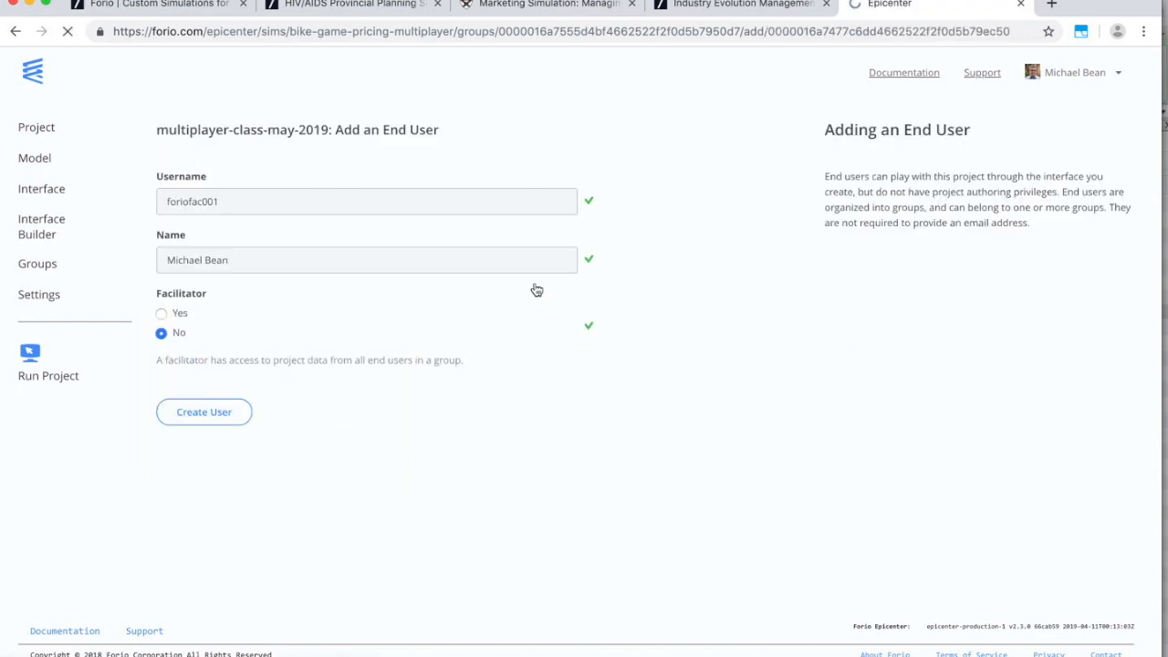
{"action": "left_click", "coordinate": [162, 313]}
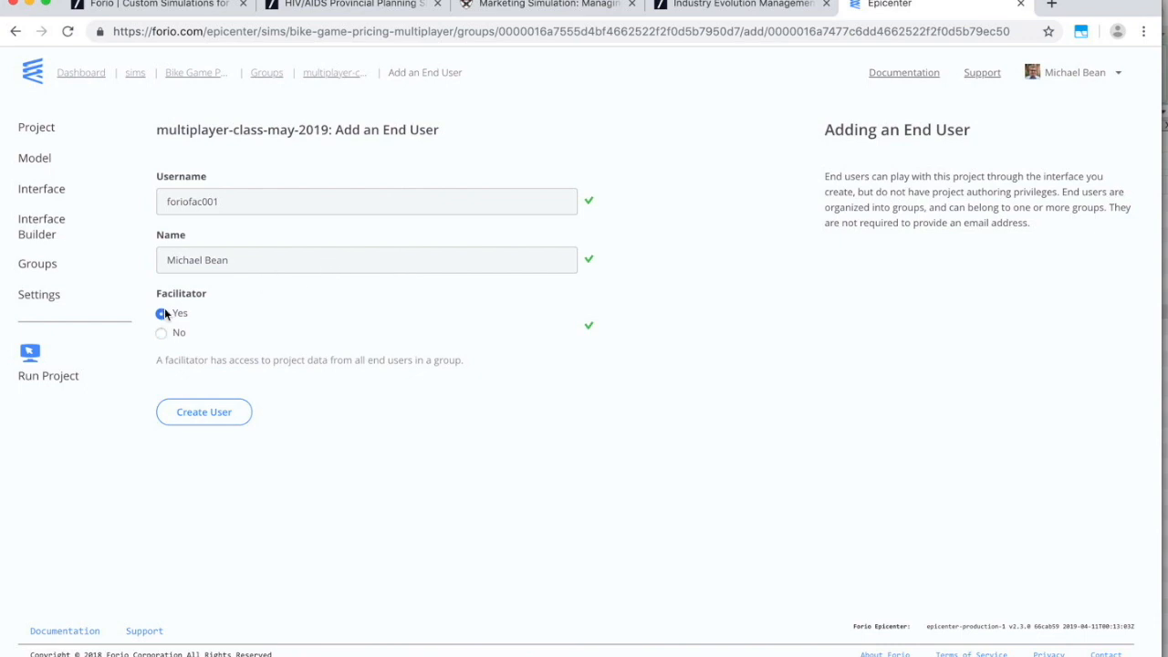
{"action": "left_click", "coordinate": [183, 419]}
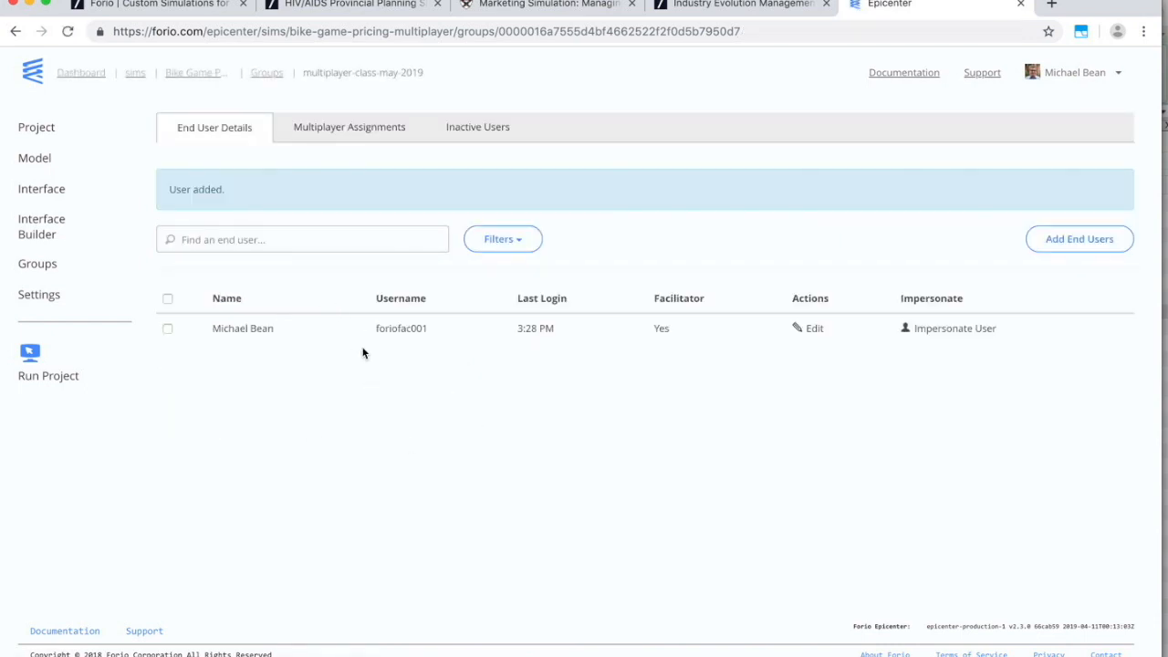
Copy the Run Project link and load it in Person 2's Chrome window.
{"action": "right_click", "coordinate": [60, 377]}
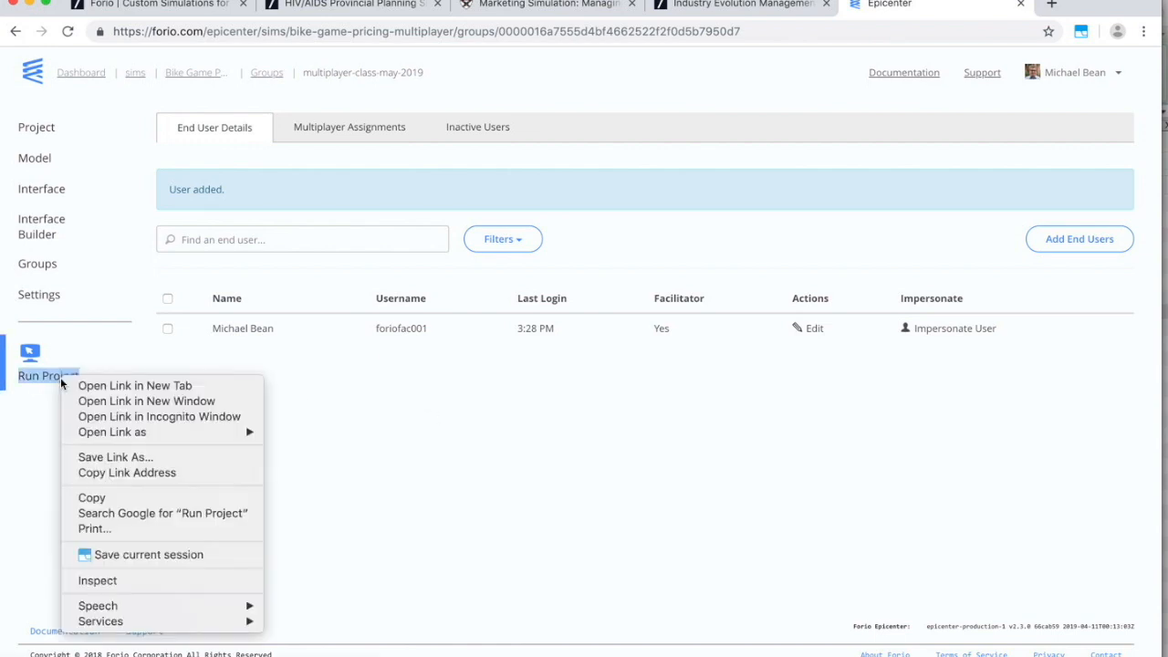
{"action": "left_click", "coordinate": [91, 473]}
{"action": "left_click", "coordinate": [351, 1]}
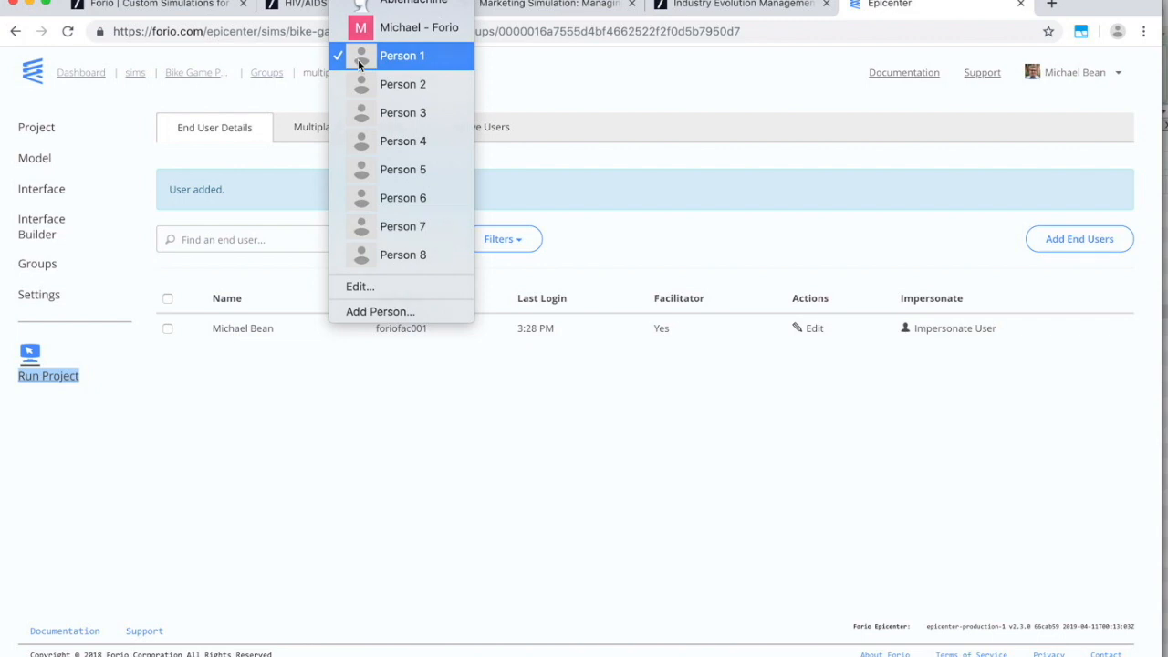
{"action": "left_click", "coordinate": [359, 59]}
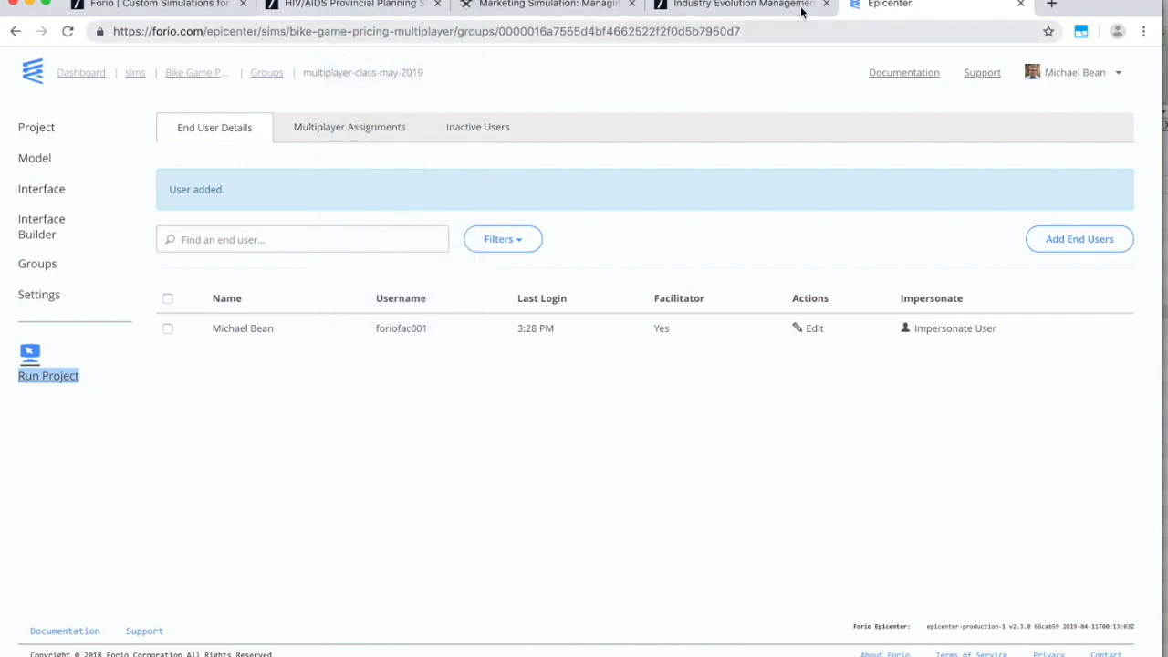
{"action": "left_click", "coordinate": [1051, 4]}
{"action": "type", "text": "https://forio.com/app/sims/bike-game-pricing-multiplayer"}
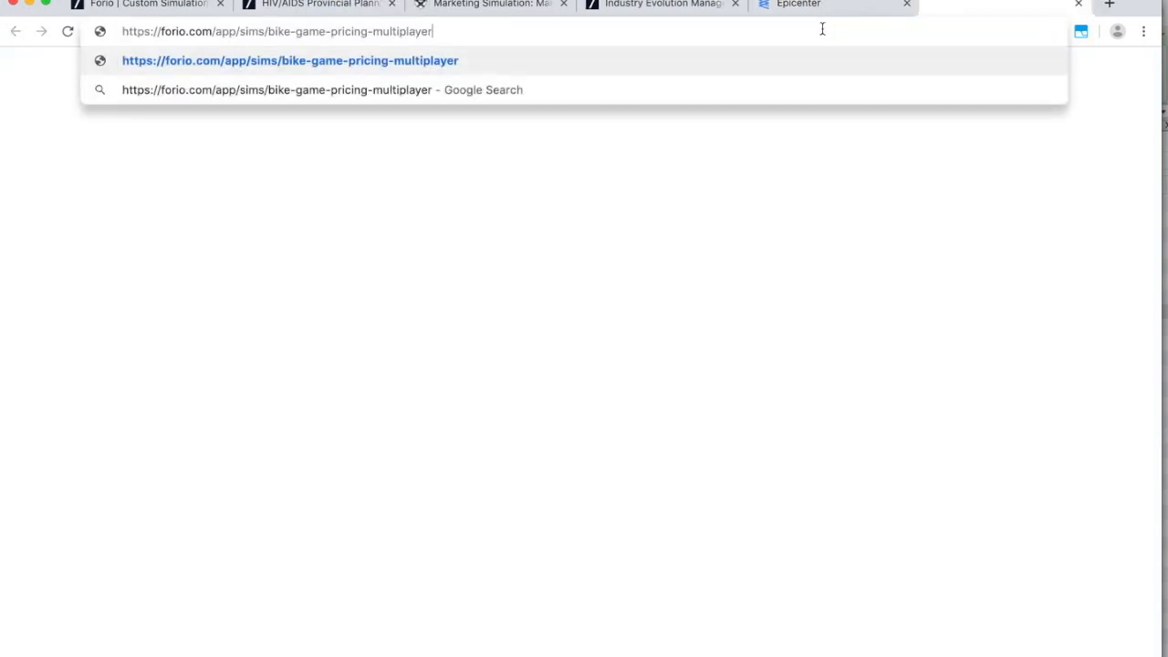
{"action": "left_click", "coordinate": [351, 0]}
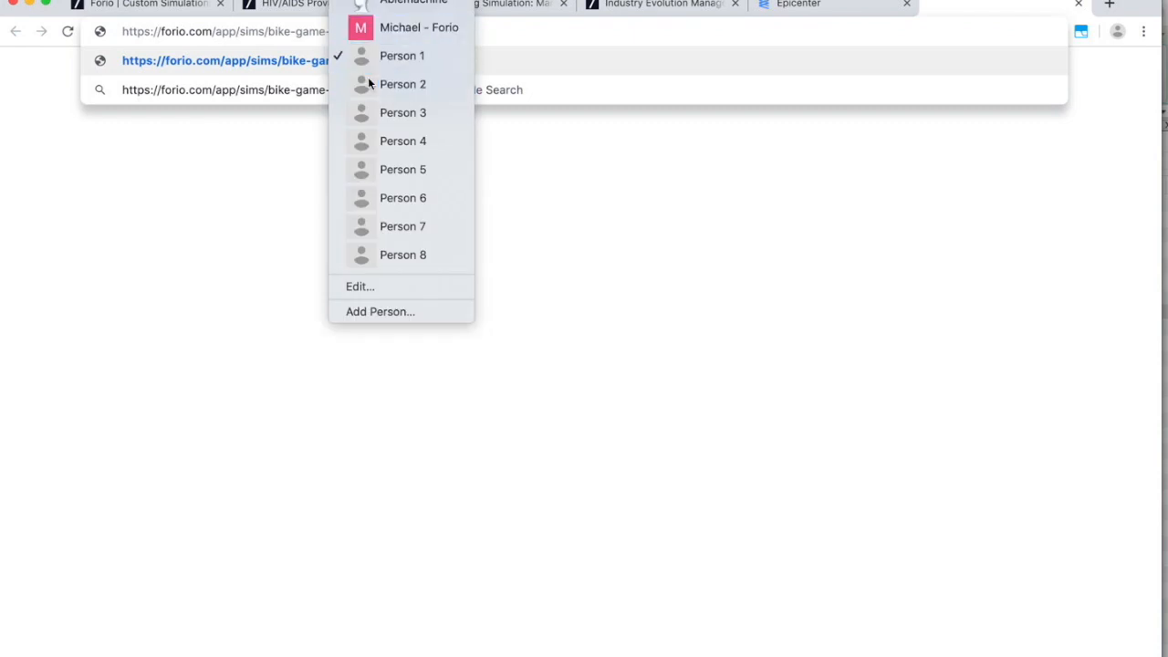
{"action": "left_click", "coordinate": [367, 81]}
{"action": "left_click", "coordinate": [358, 31]}
{"action": "type", "text": "https://forio.com/app/sims/bike-game-pricing-multiplayer"}
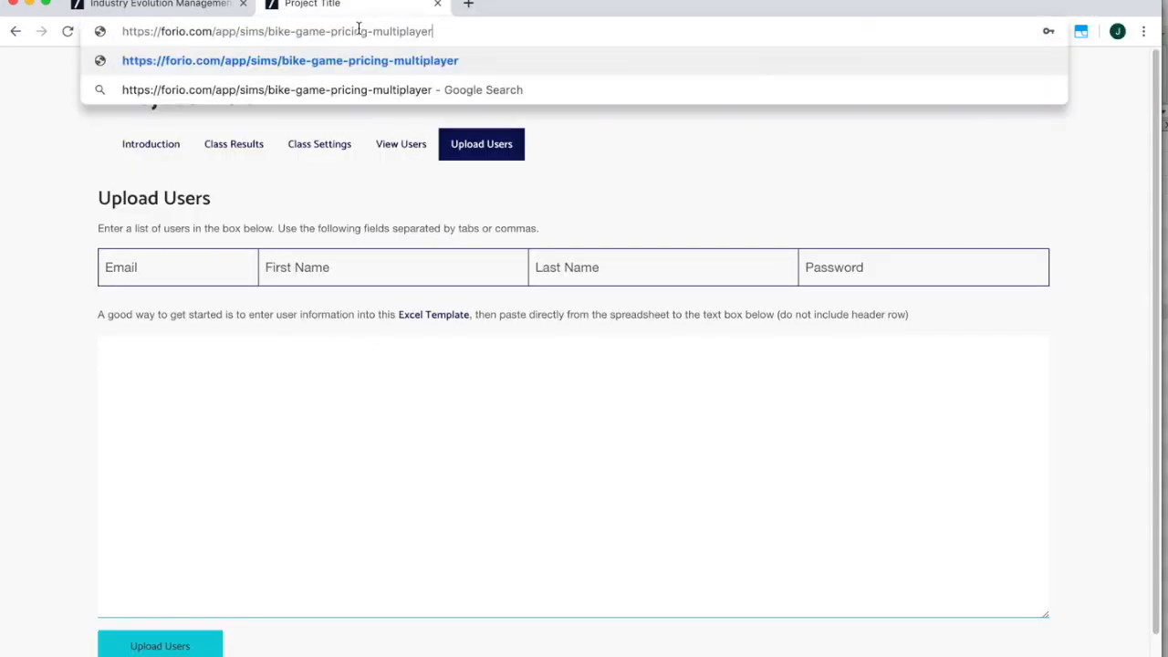
{"action": "key", "text": "Return"}
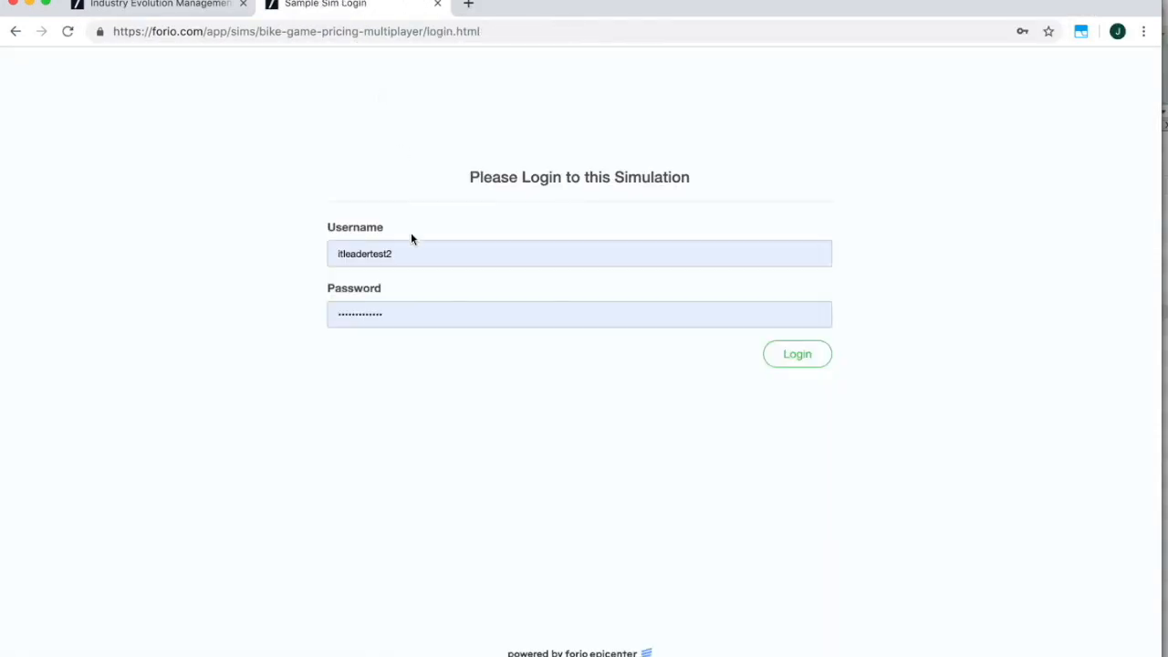
Log in to the Bike Game with the facilitator account's username and password.
{"action": "left_click_drag", "start_coordinate": [413, 254], "coordinate": [323, 254]}
{"action": "type", "text": "fo"}
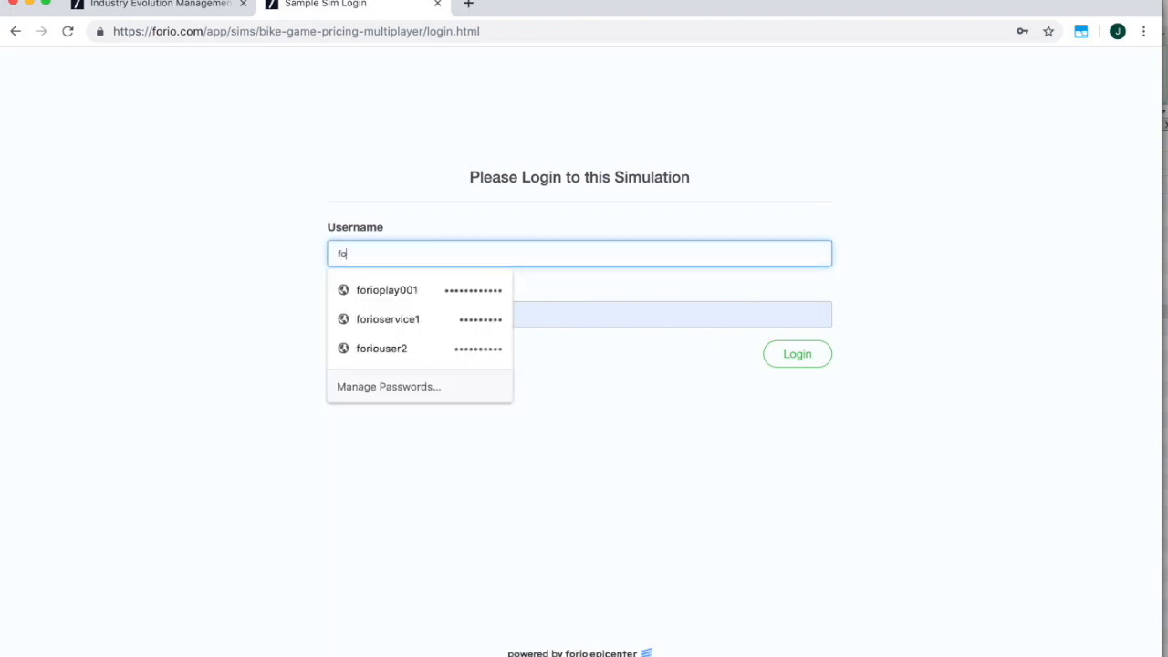
{"action": "type", "text": "riofa"}
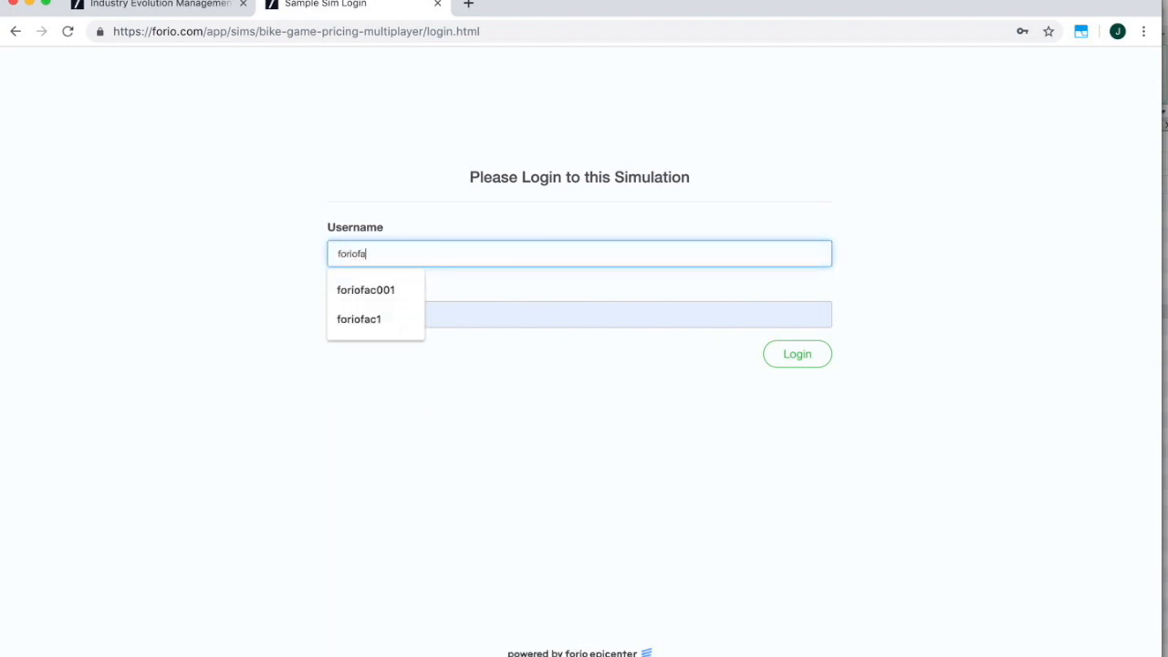
{"action": "key", "text": "Down"}
{"action": "key", "text": "Return"}
{"action": "key", "text": "Tab"}
{"action": "left_click_drag", "start_coordinate": [426, 254], "coordinate": [313, 257]}
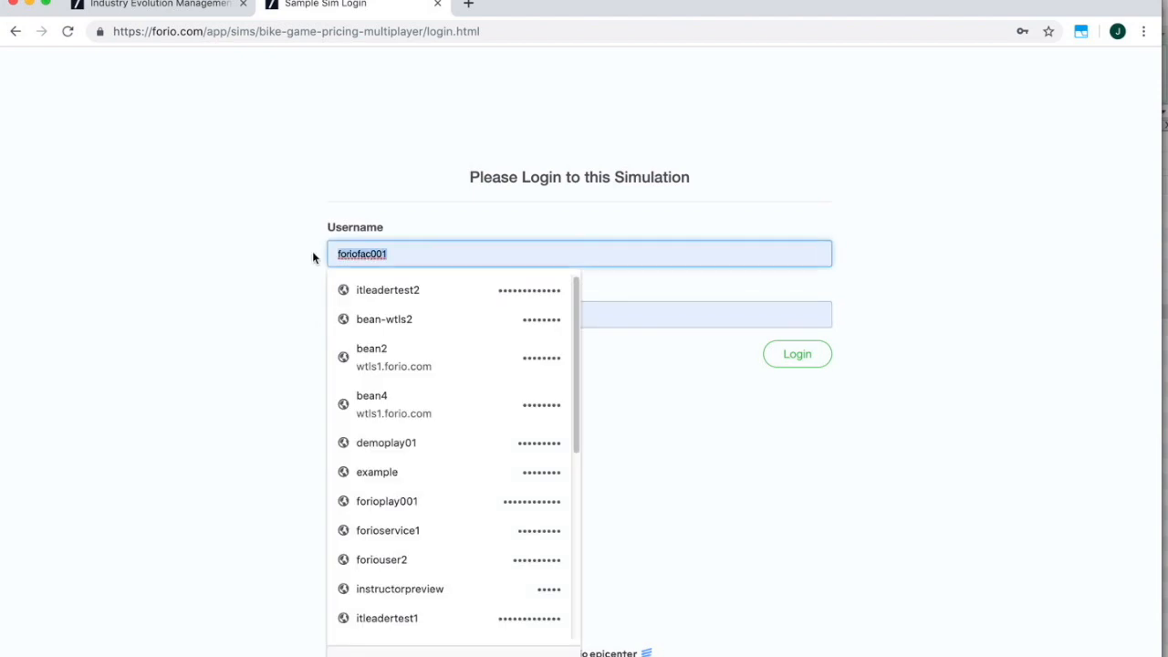
{"action": "left_click", "coordinate": [274, 277]}
{"action": "left_click_drag", "start_coordinate": [397, 316], "coordinate": [286, 315]}
{"action": "key", "text": "super+v"}
{"action": "left_click", "coordinate": [787, 358]}
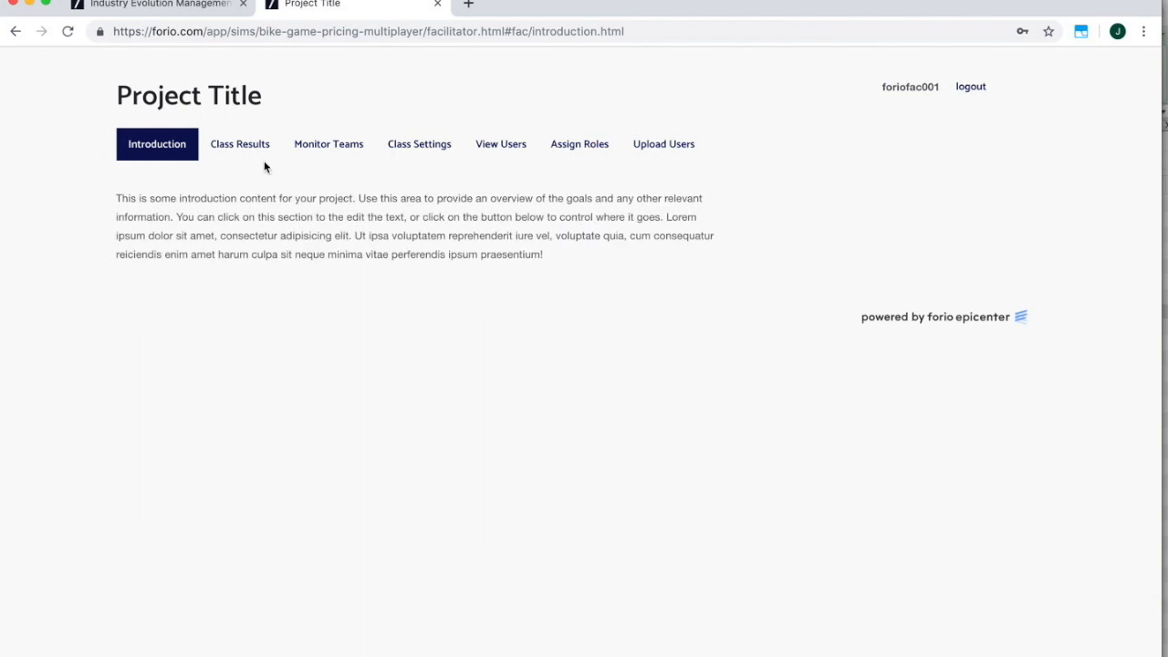
View Class Results and View Users, then download and open user-template.xlsx from Upload Users.
{"action": "left_click", "coordinate": [246, 146]}
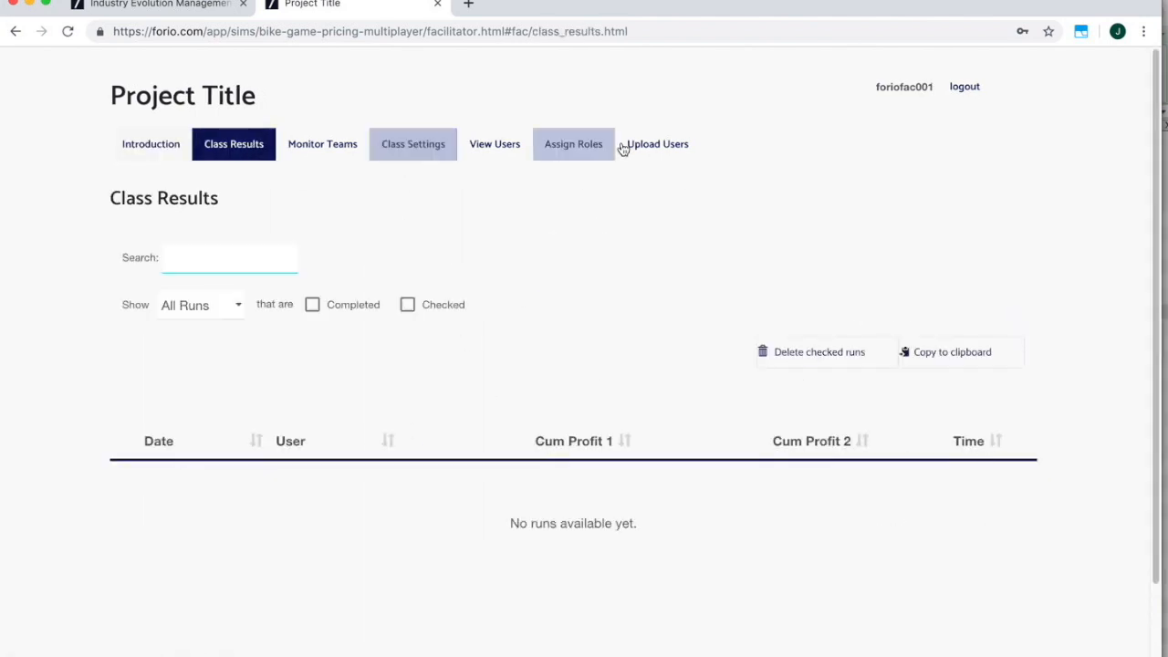
{"action": "left_click", "coordinate": [476, 148]}
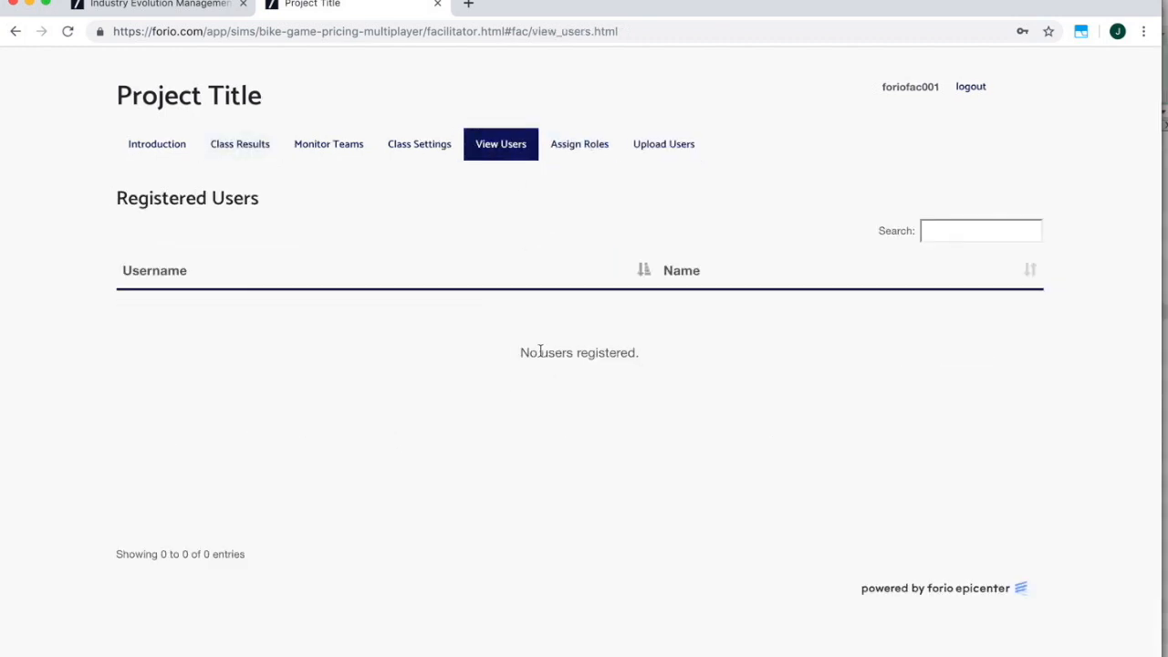
{"action": "left_click", "coordinate": [659, 153]}
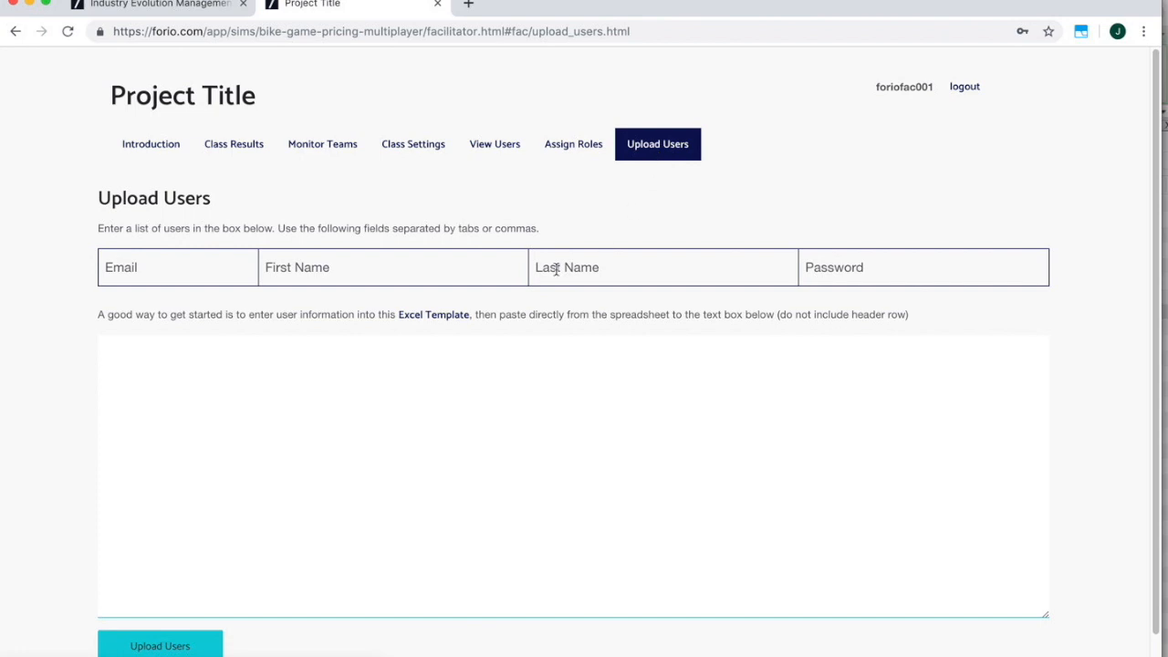
{"action": "left_click", "coordinate": [408, 319]}
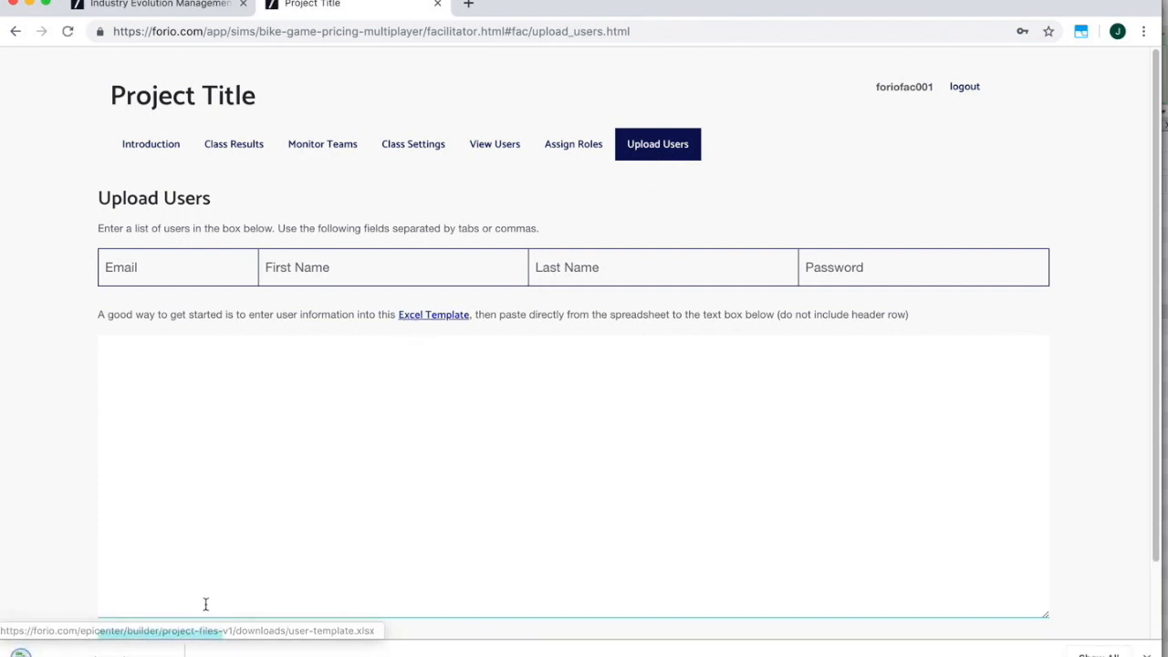
{"action": "left_click", "coordinate": [170, 653]}
{"action": "left_click", "coordinate": [192, 613]}
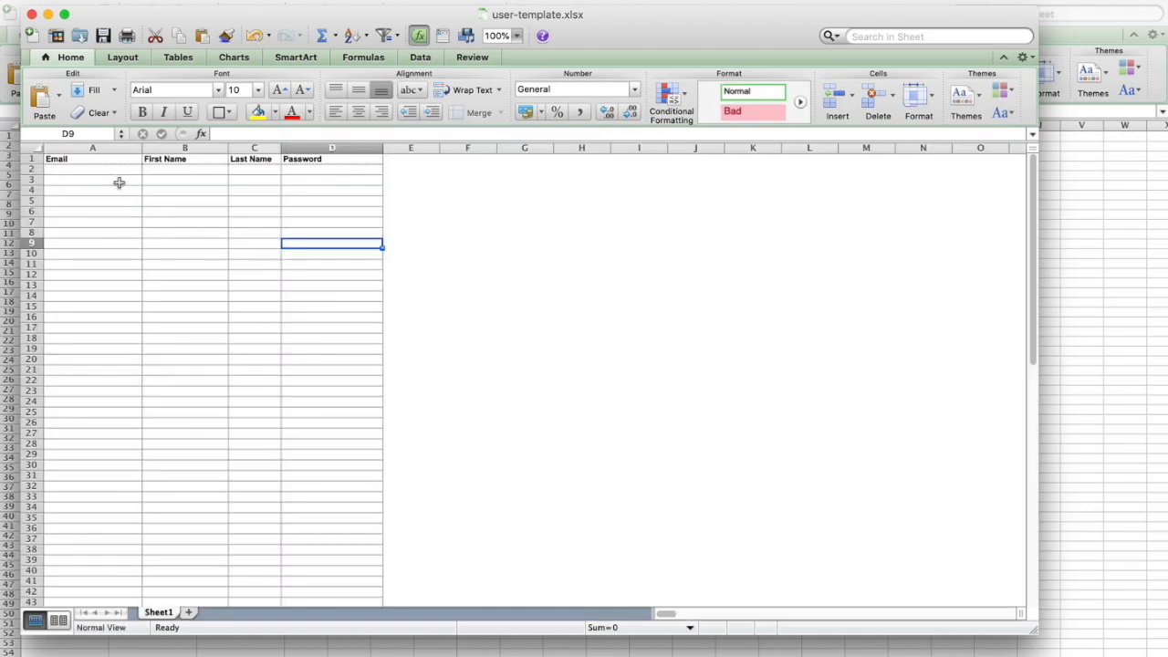
Enter mplayer in A2 with formulas =A2, =B2, =C2 in B2:D2.
{"action": "left_click", "coordinate": [100, 173]}
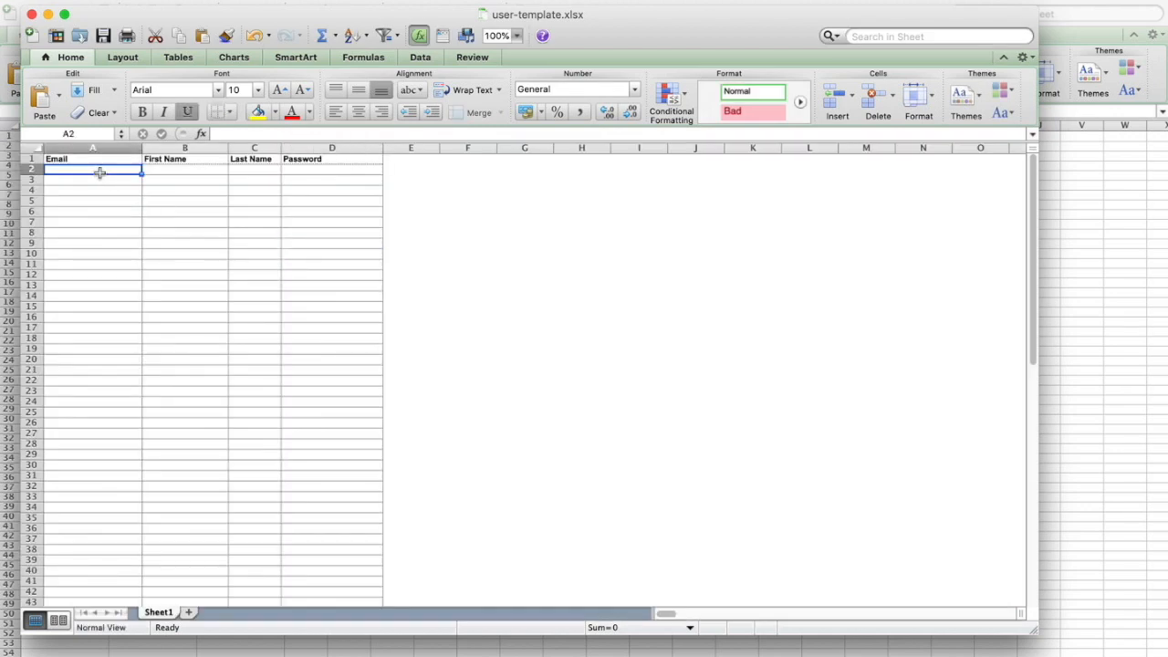
{"action": "type", "text": "mplayer01"}
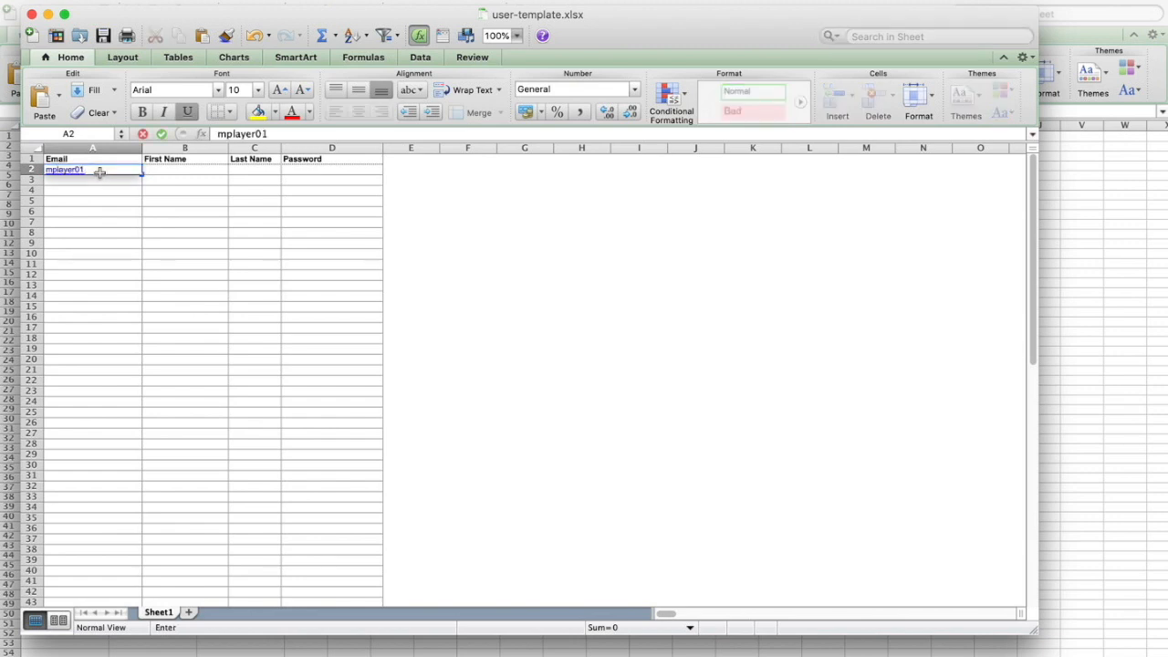
{"action": "key", "text": "Tab"}
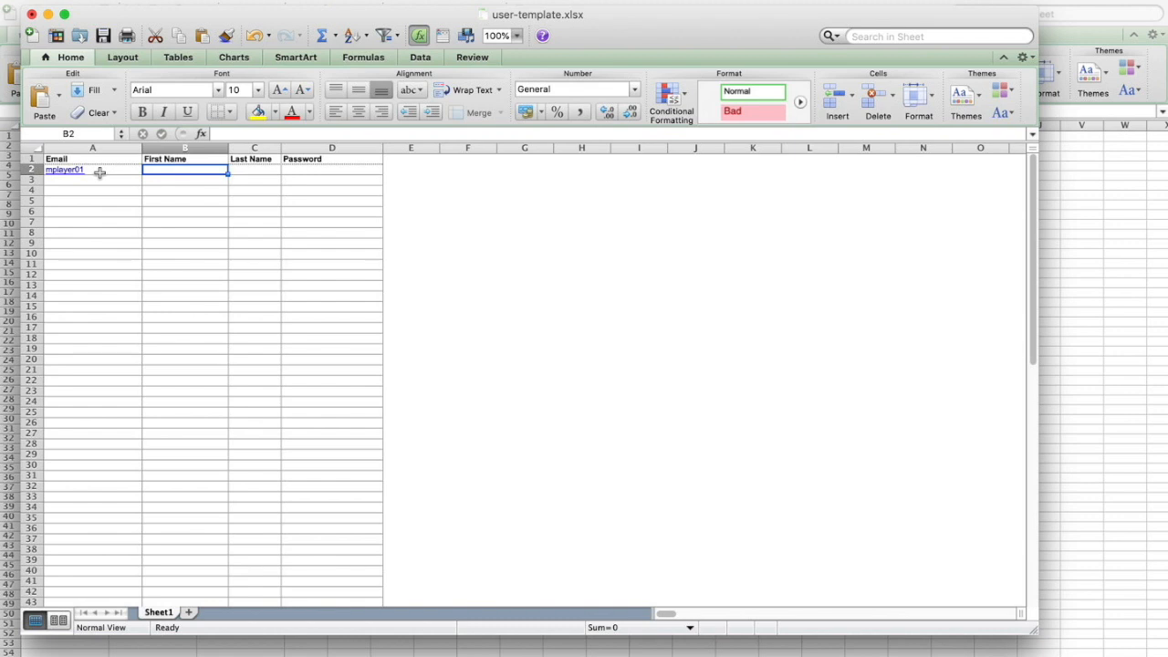
{"action": "type", "text": "="}
{"action": "left_click", "coordinate": [100, 172]}
{"action": "key", "text": "Tab"}
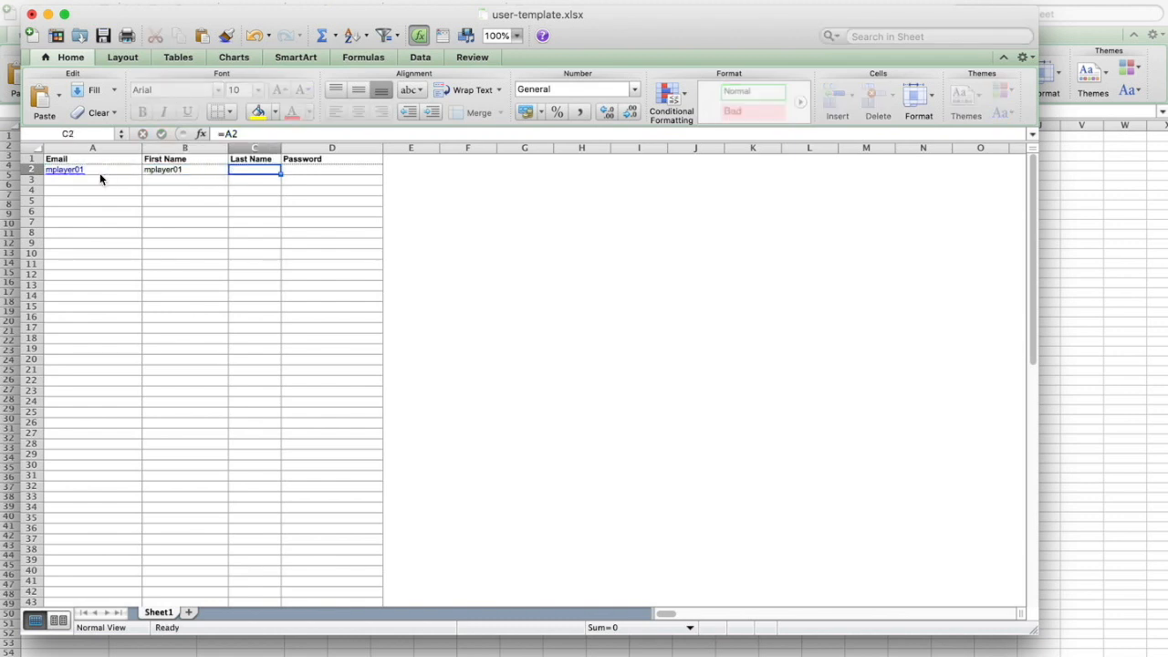
{"action": "type", "text": "="}
{"action": "key", "text": "Left"}
{"action": "key", "text": "Return"}
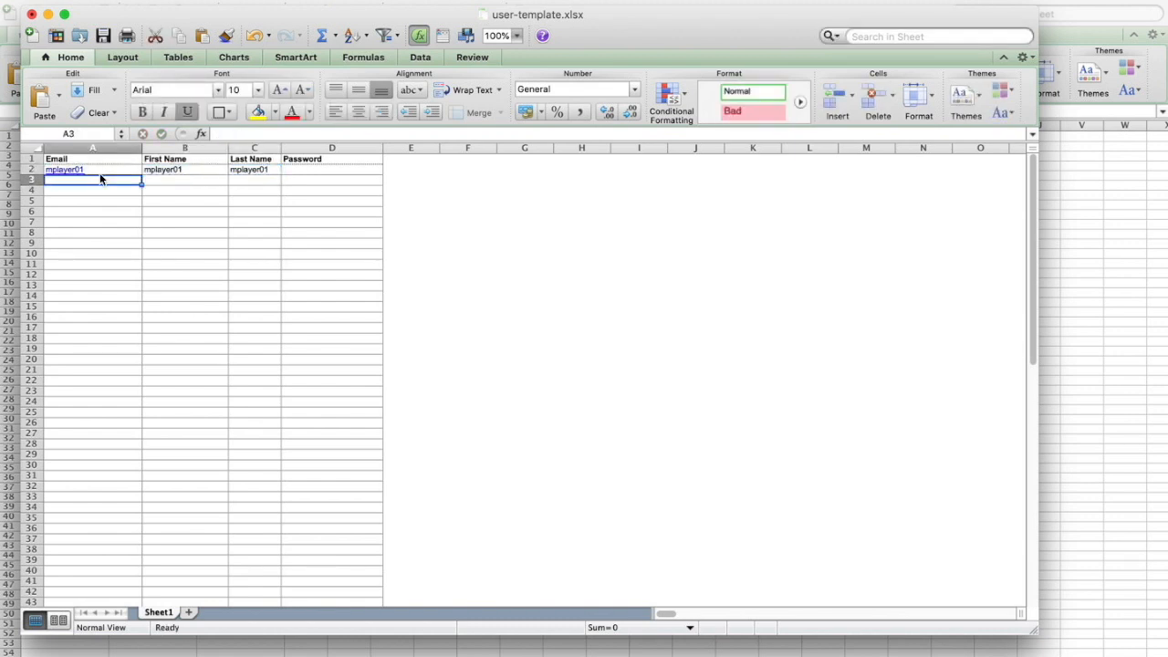
{"action": "key", "text": "Up"}
{"action": "key", "text": "Right"}
{"action": "key", "text": "Right"}
{"action": "key", "text": "Right"}
{"action": "type", "text": "="}
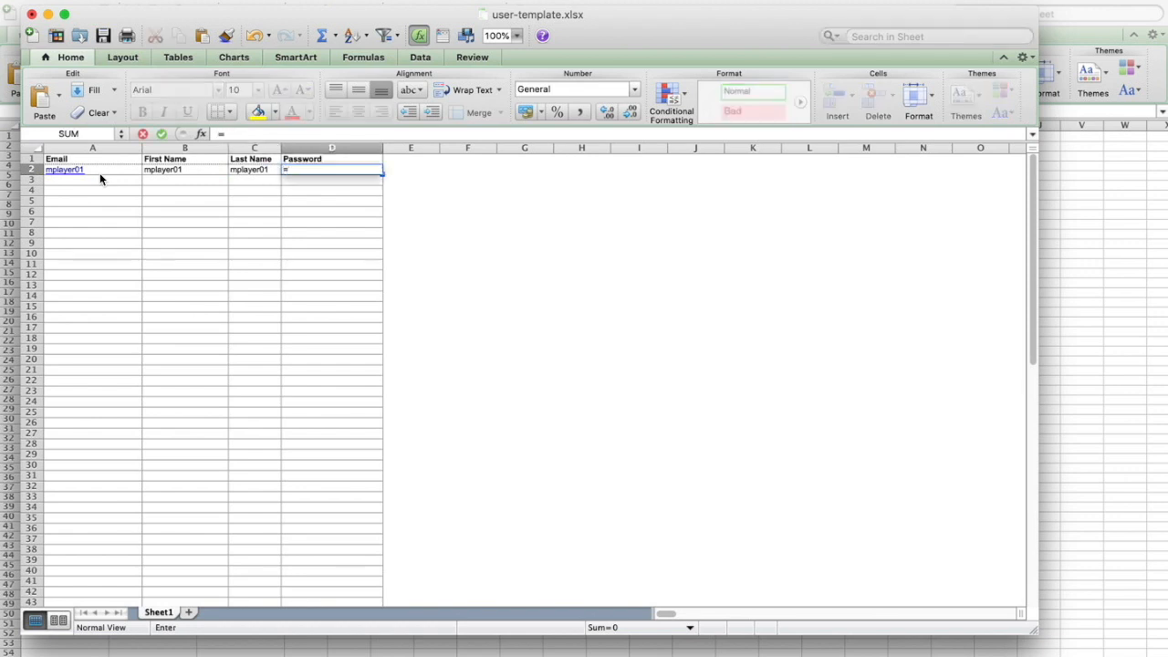
{"action": "key", "text": "Left"}
{"action": "key", "text": "Return"}
Fill the row down to row 9 and copy A2:D9 for the Upload Users box.
{"action": "left_click_drag", "start_coordinate": [117, 168], "coordinate": [378, 244]}
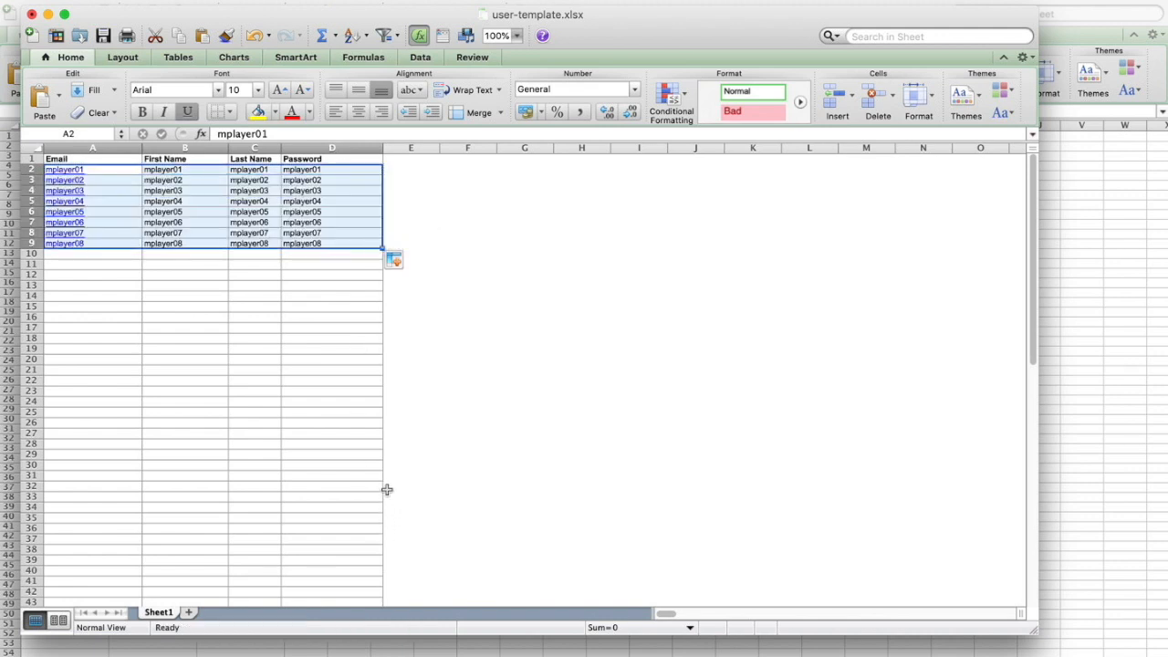
{"action": "left_click", "coordinate": [276, 380]}
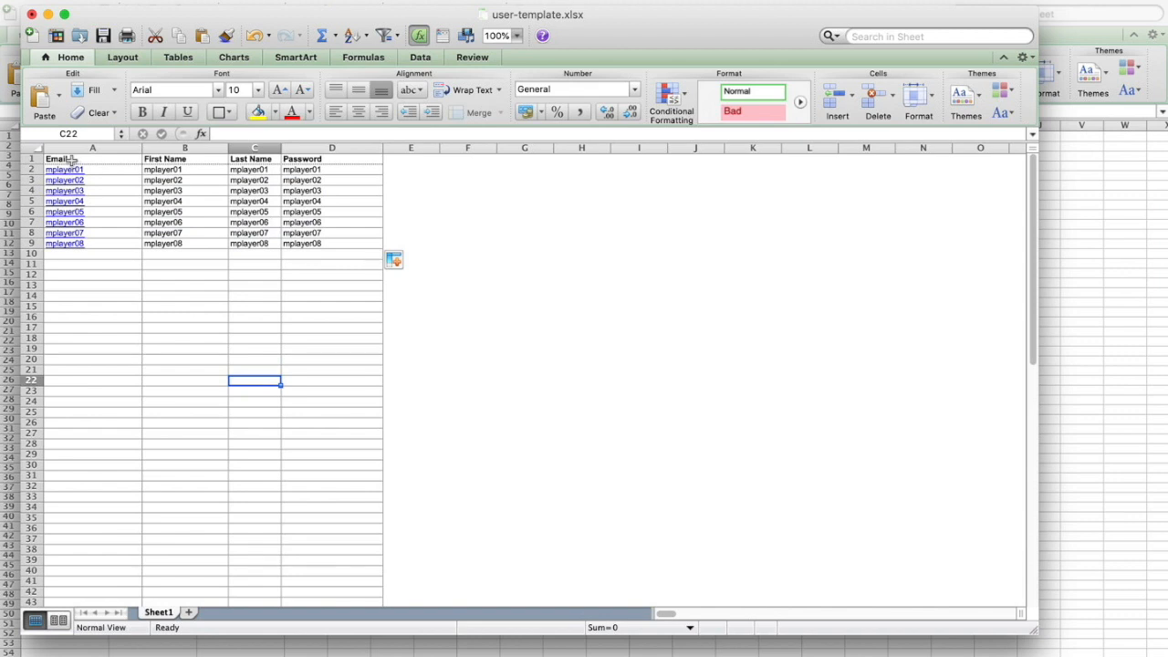
{"action": "left_click_drag", "start_coordinate": [96, 170], "coordinate": [294, 246]}
{"action": "key", "text": "super+c"}
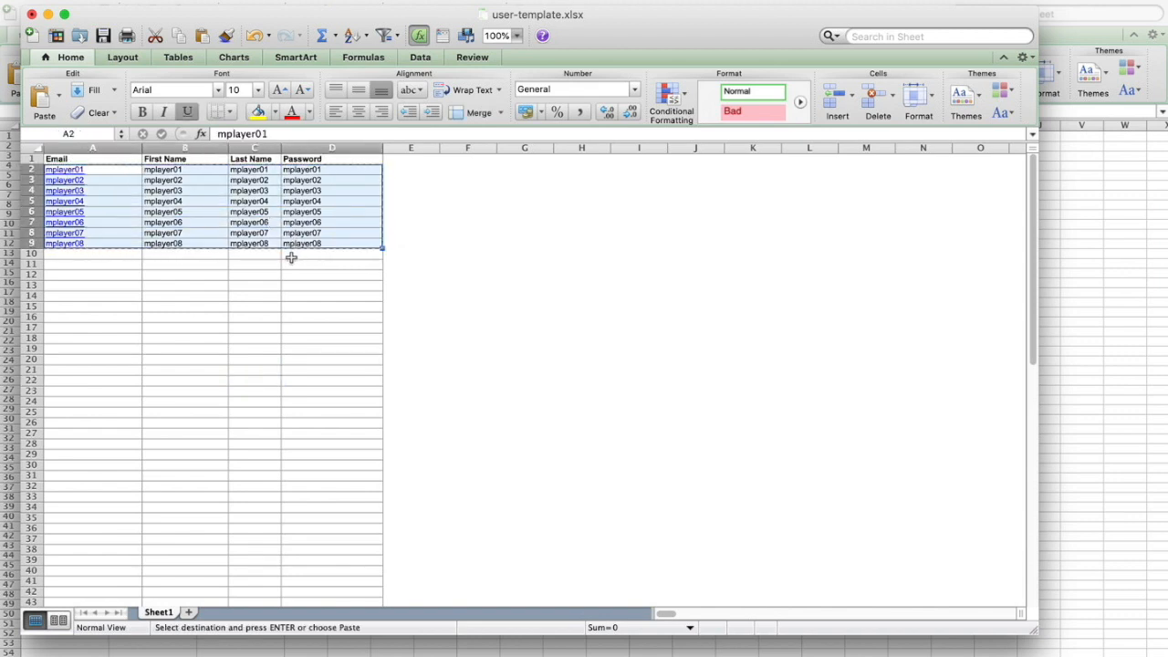
{"action": "key", "text": "super+Tab"}
{"action": "left_click", "coordinate": [345, 373]}
Paste the eight mplayer rows, upload them, and view their P1/P2 world assignments.
{"action": "key", "text": "super+v"}
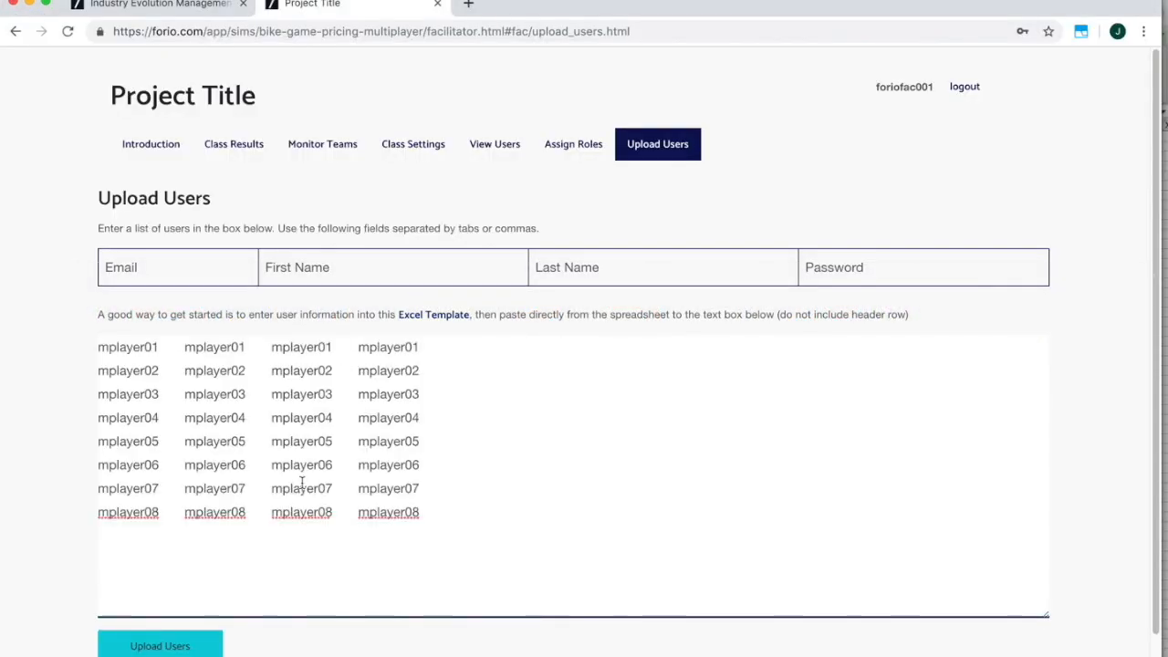
{"action": "left_click", "coordinate": [186, 646]}
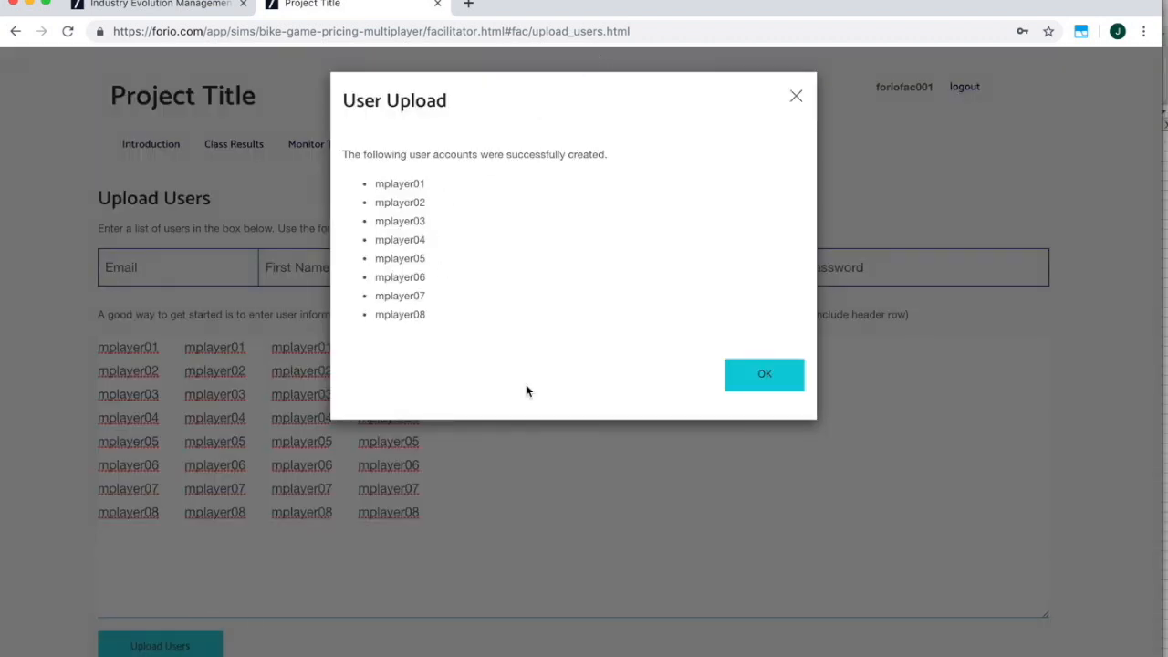
{"action": "left_click", "coordinate": [741, 380]}
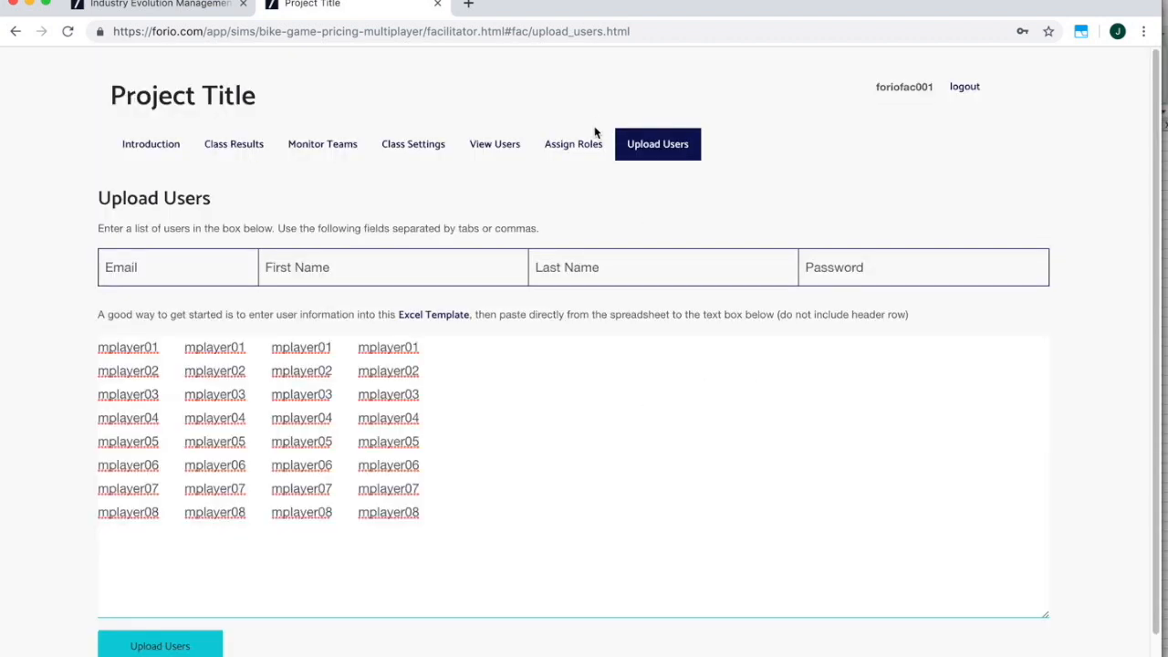
{"action": "left_click", "coordinate": [581, 150]}
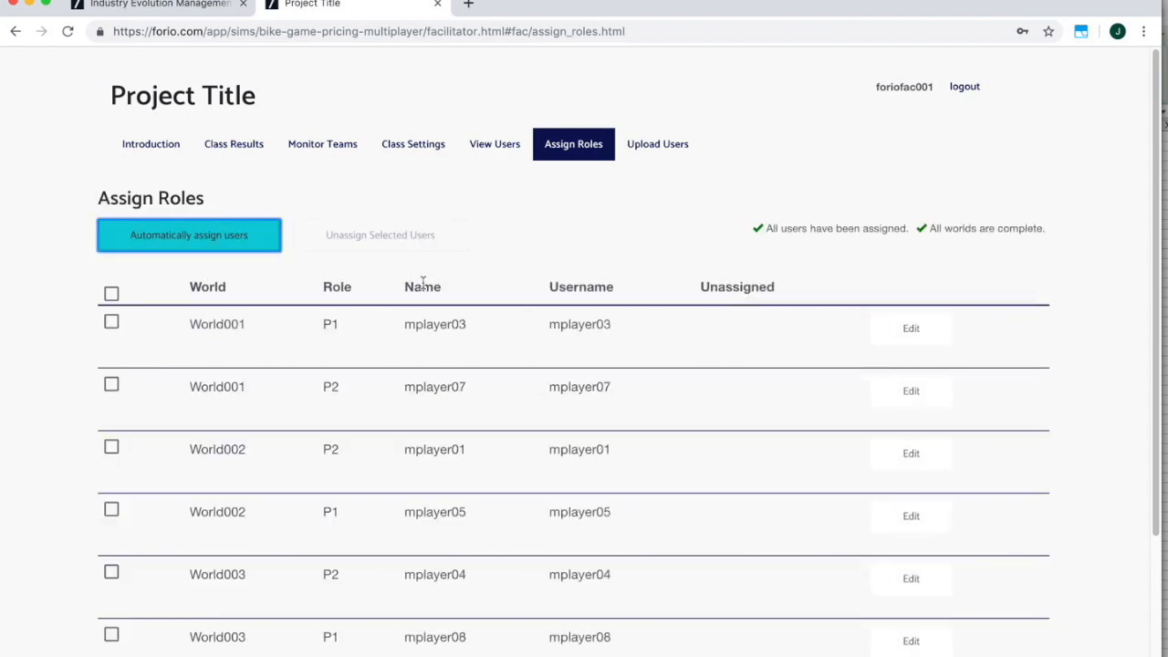
{"action": "scroll", "coordinate": [435, 398], "scroll_direction": "down", "scroll_amount": 4}
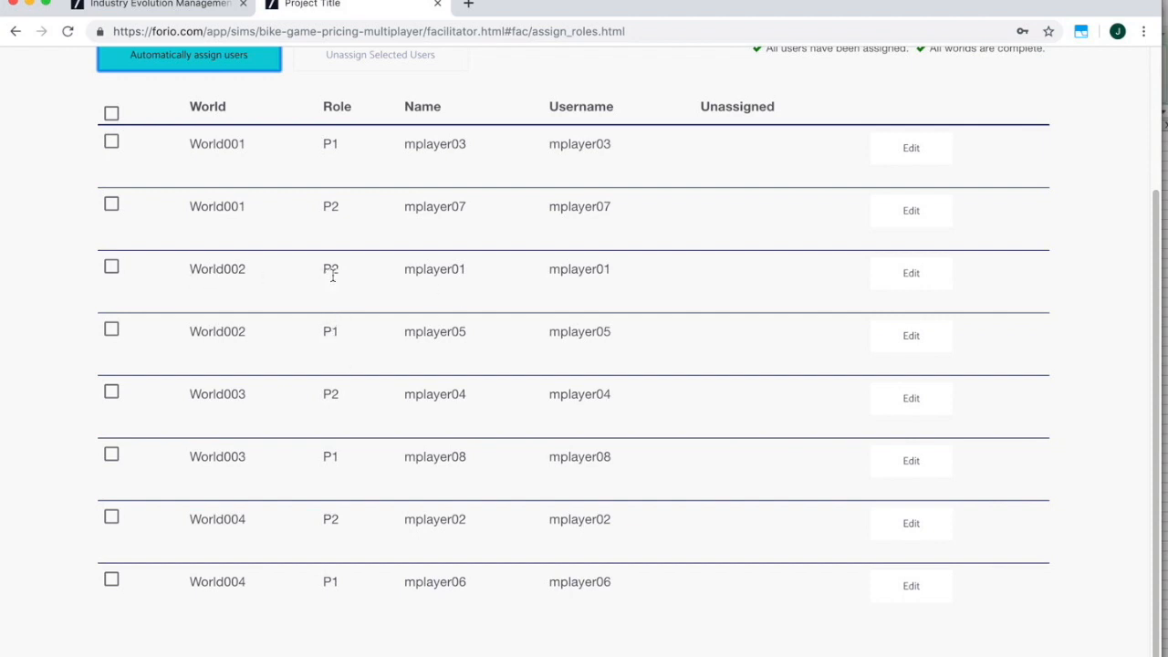
{"action": "left_click_drag", "start_coordinate": [484, 276], "coordinate": [405, 270]}
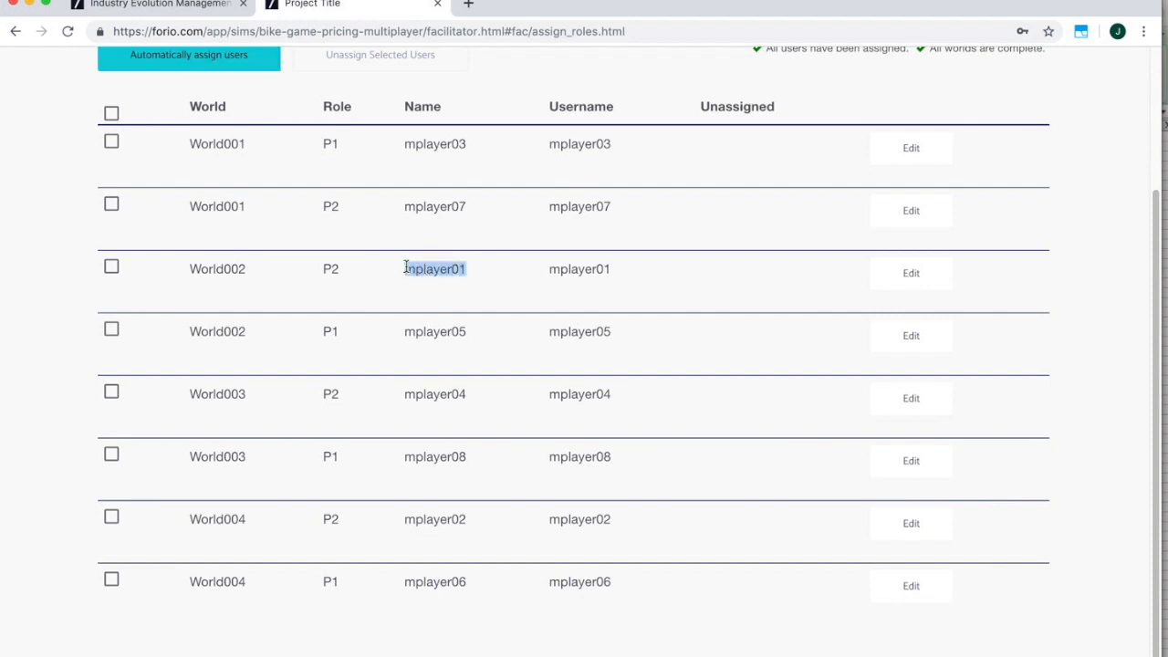
{"action": "scroll", "coordinate": [336, 155], "scroll_direction": "up", "scroll_amount": 3}
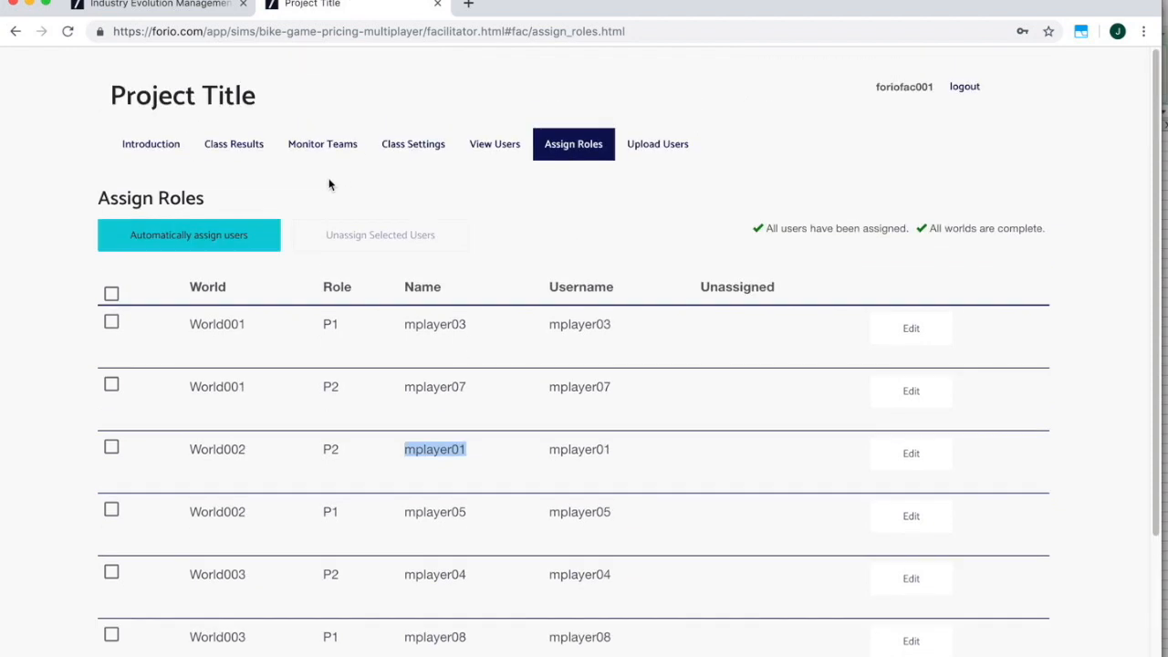
Open the game URL in other Chrome profile windows and select World002's P1 username.
{"action": "left_click", "coordinate": [352, 1]}
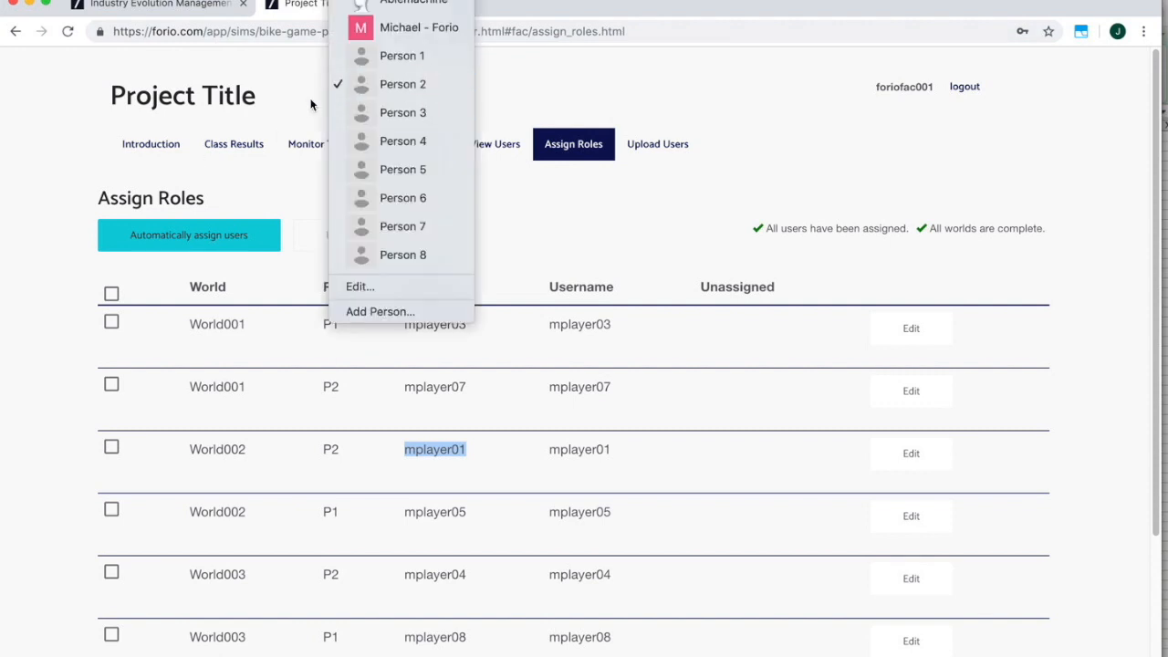
{"action": "left_click", "coordinate": [252, 32]}
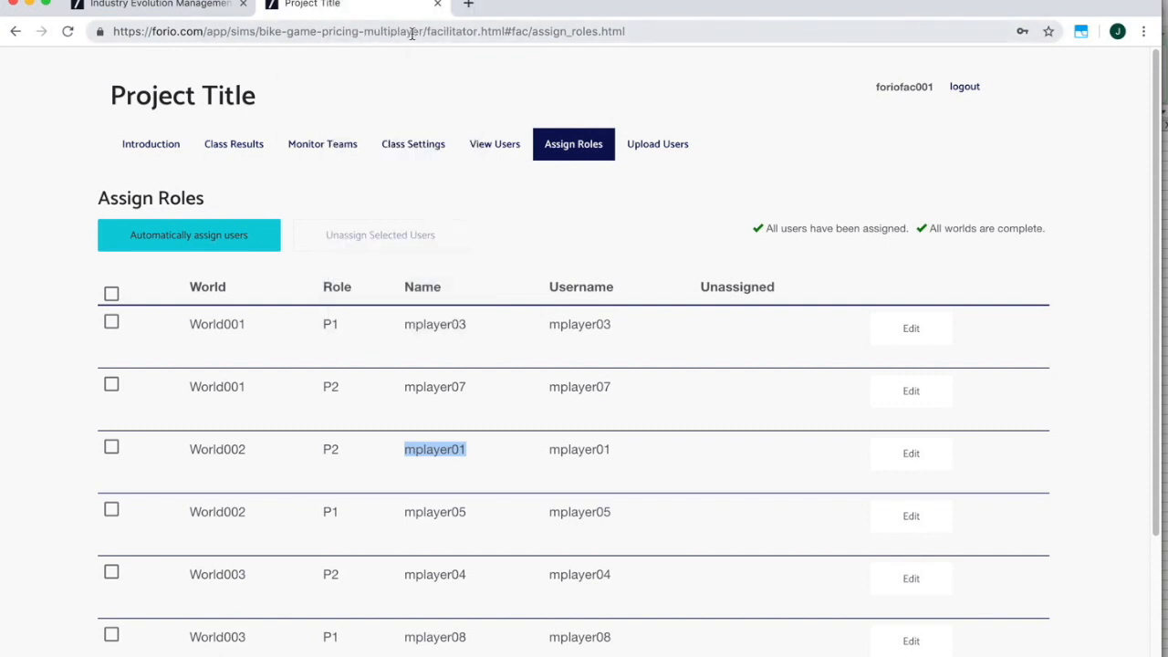
{"action": "left_click_drag", "start_coordinate": [419, 32], "coordinate": [113, 32]}
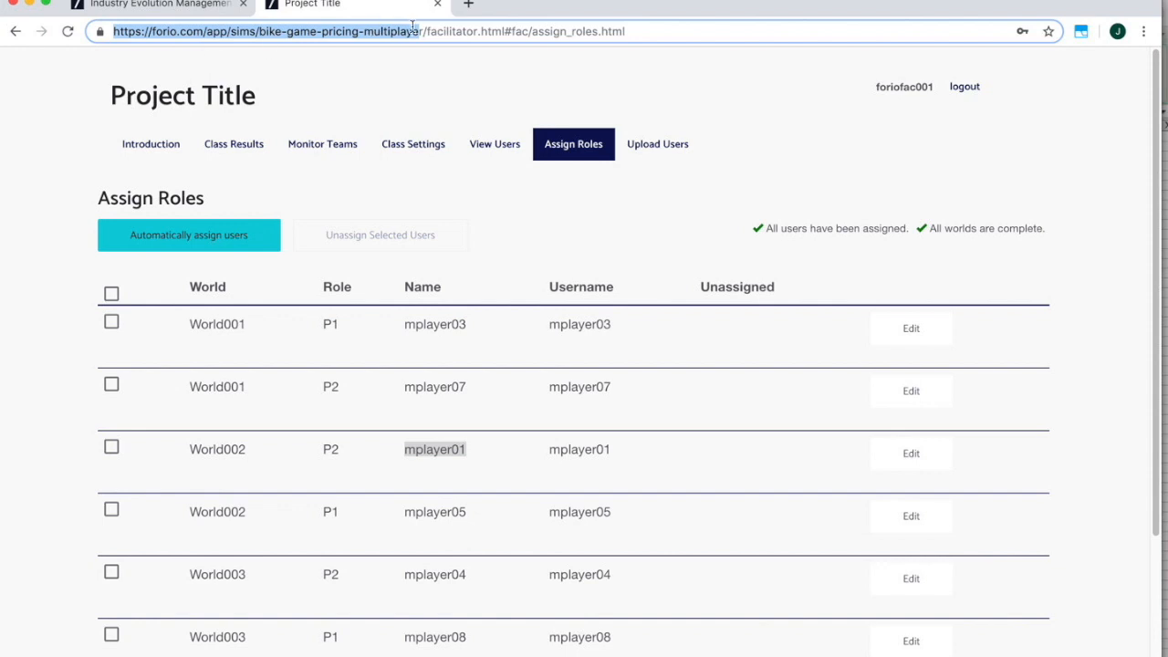
{"action": "left_click_drag", "start_coordinate": [427, 32], "coordinate": [114, 32]}
{"action": "key", "text": "super+c"}
{"action": "left_click", "coordinate": [369, 1]}
{"action": "left_click", "coordinate": [384, 113]}
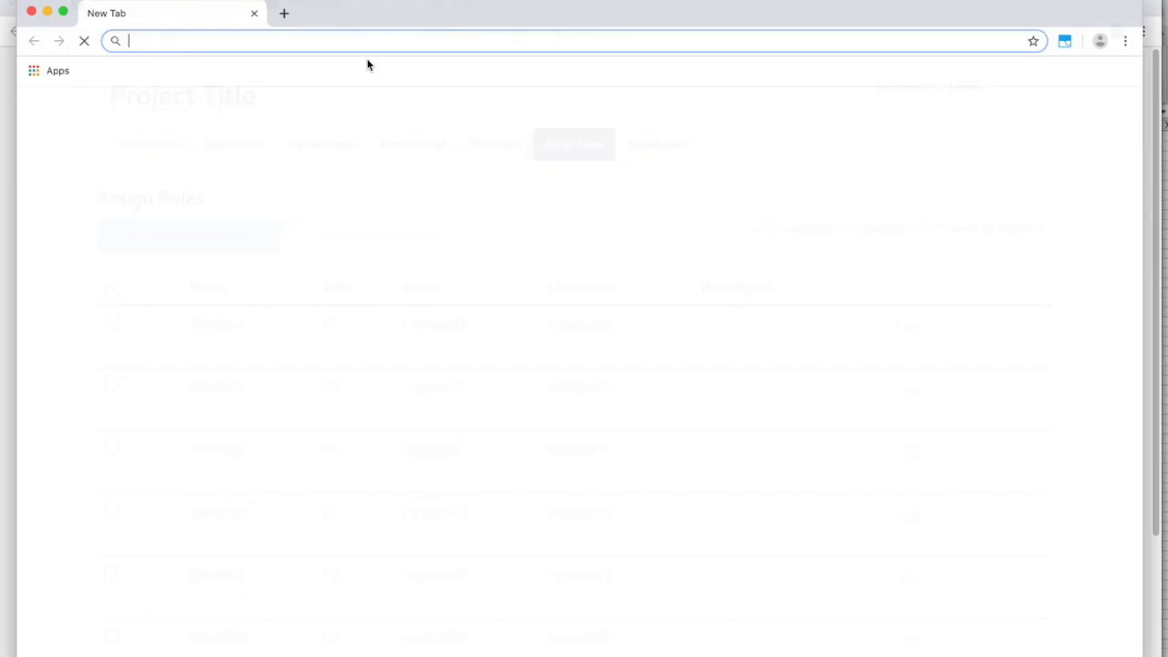
{"action": "key", "text": "super+v"}
{"action": "key", "text": "Return"}
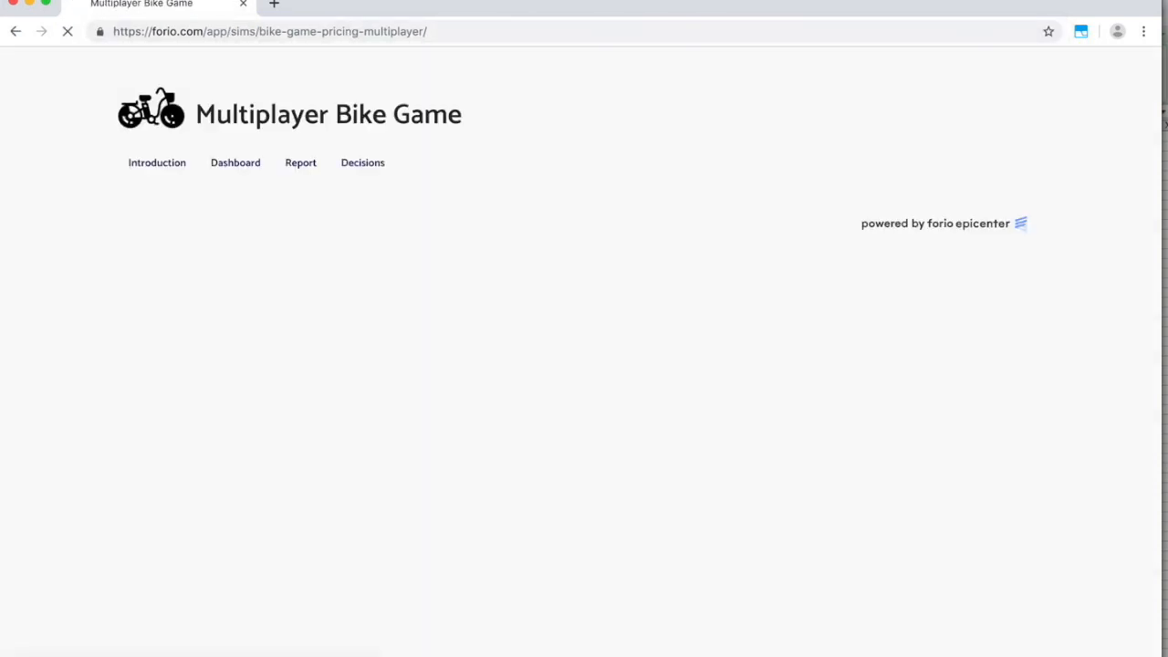
{"action": "left_click", "coordinate": [369, 2]}
{"action": "left_click", "coordinate": [402, 141]}
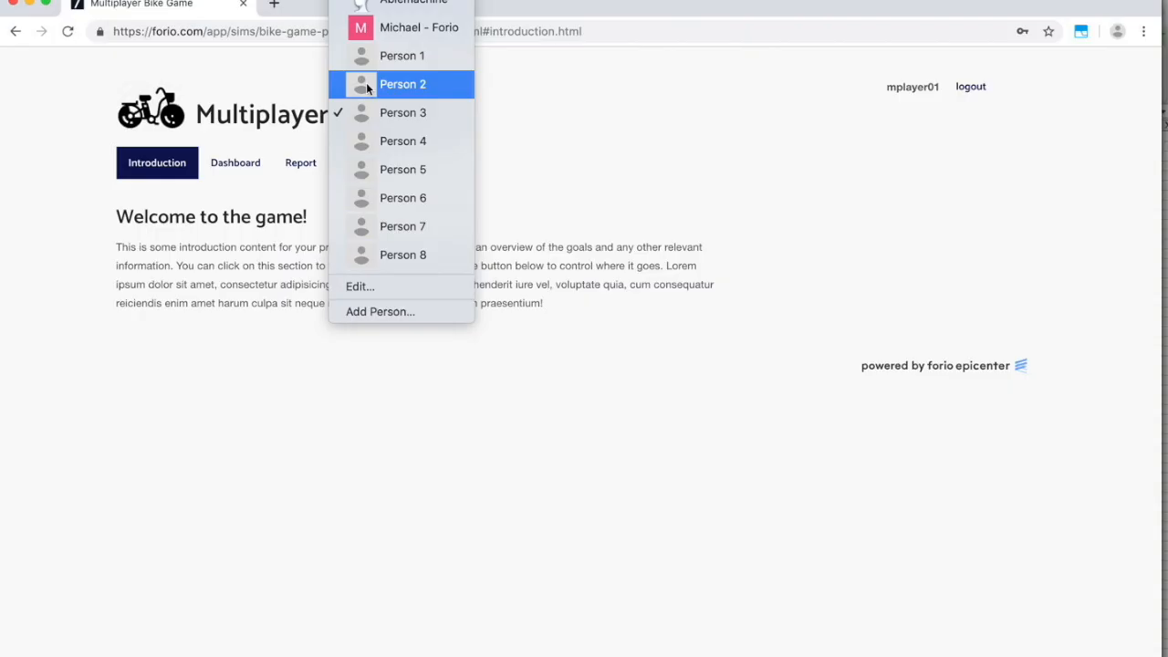
{"action": "left_click", "coordinate": [366, 82]}
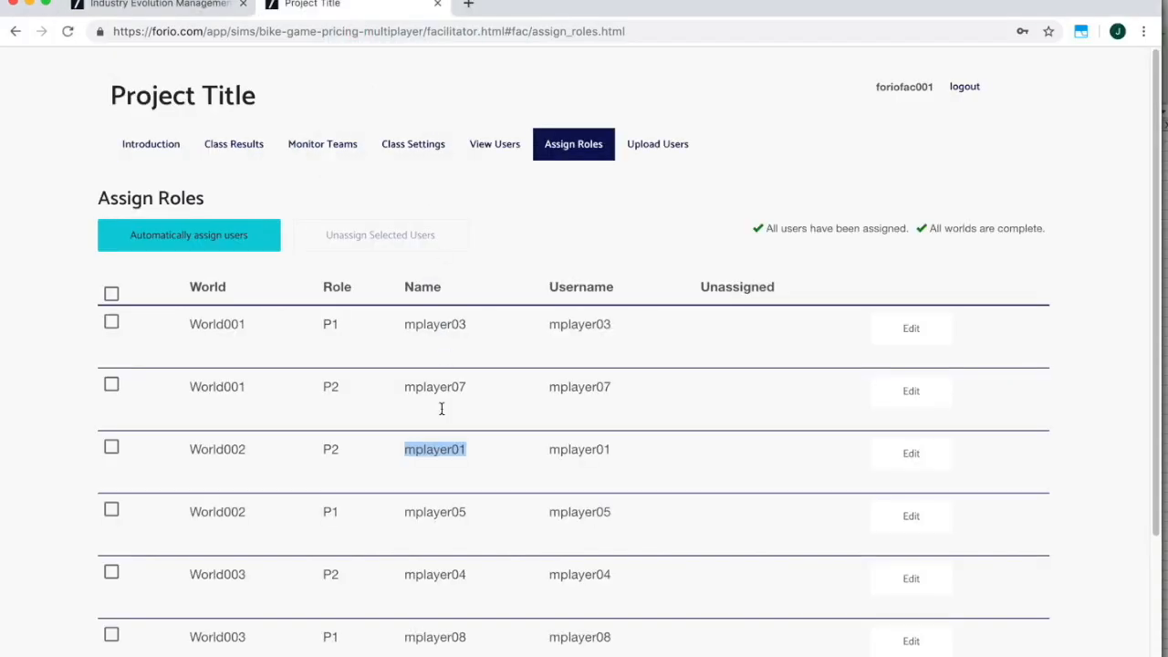
{"action": "double_click", "coordinate": [449, 514]}
{"action": "key", "text": "ctrl+c"}
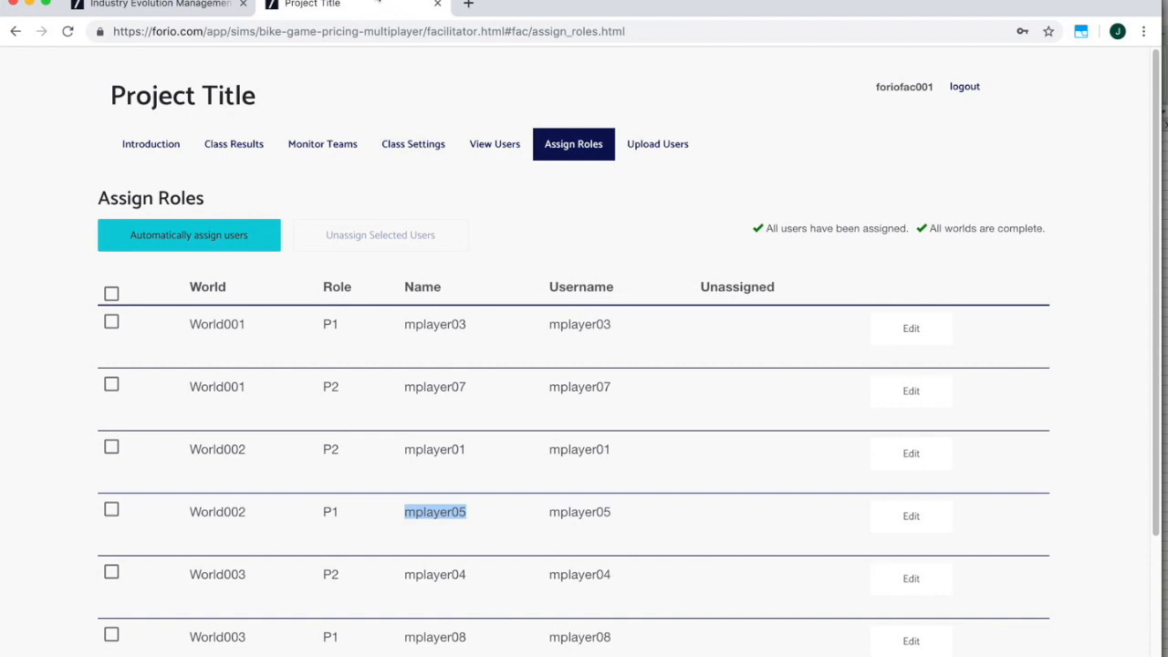
Log in to the game as World002's P1 player and save the password.
{"action": "left_click", "coordinate": [384, 2]}
{"action": "left_click", "coordinate": [390, 109]}
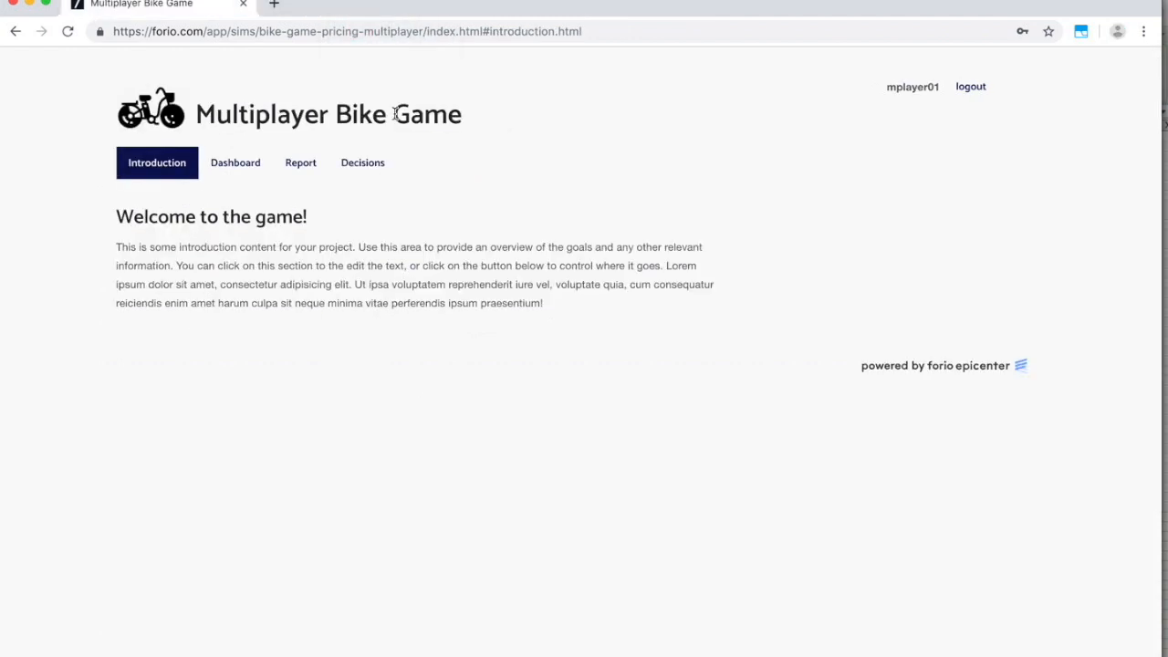
{"action": "left_click", "coordinate": [384, 3]}
{"action": "left_click", "coordinate": [376, 139]}
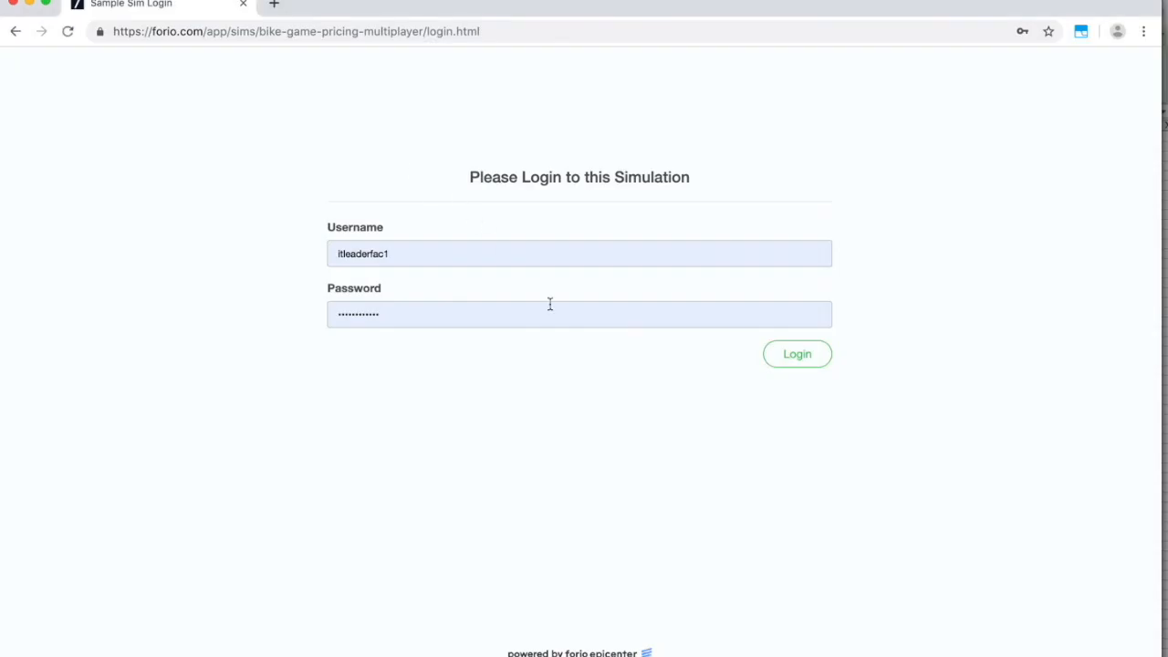
{"action": "left_click", "coordinate": [465, 253]}
{"action": "key", "text": "ctrl+v"}
{"action": "left_click", "coordinate": [419, 306]}
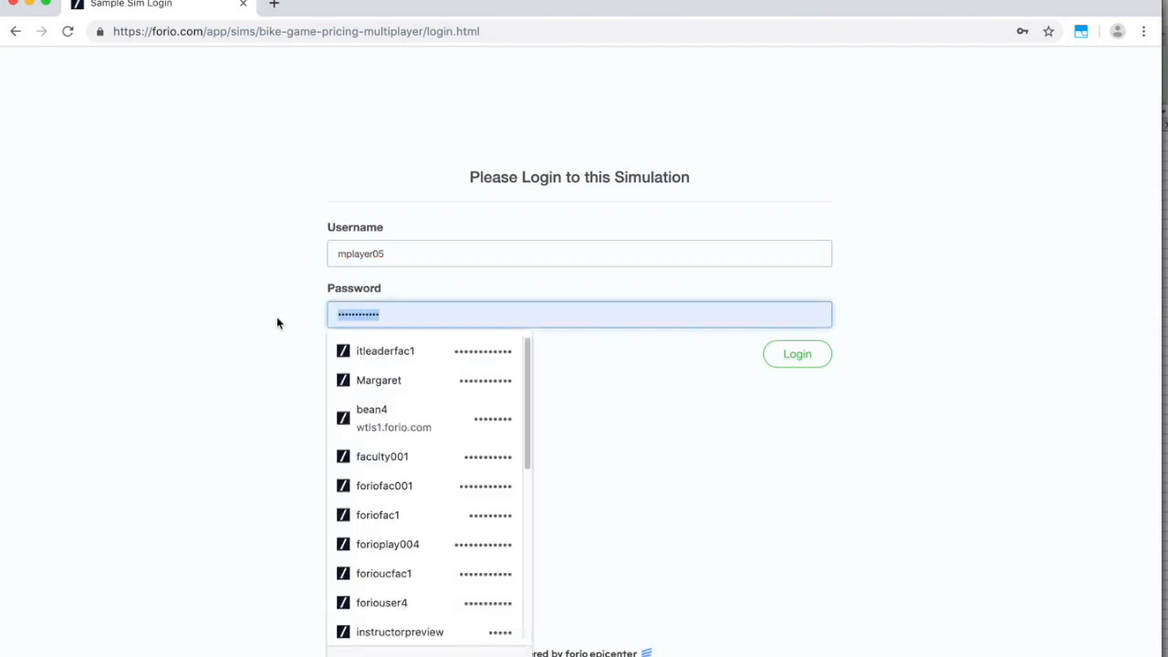
{"action": "key", "text": "ctrl+v"}
{"action": "left_click", "coordinate": [780, 361]}
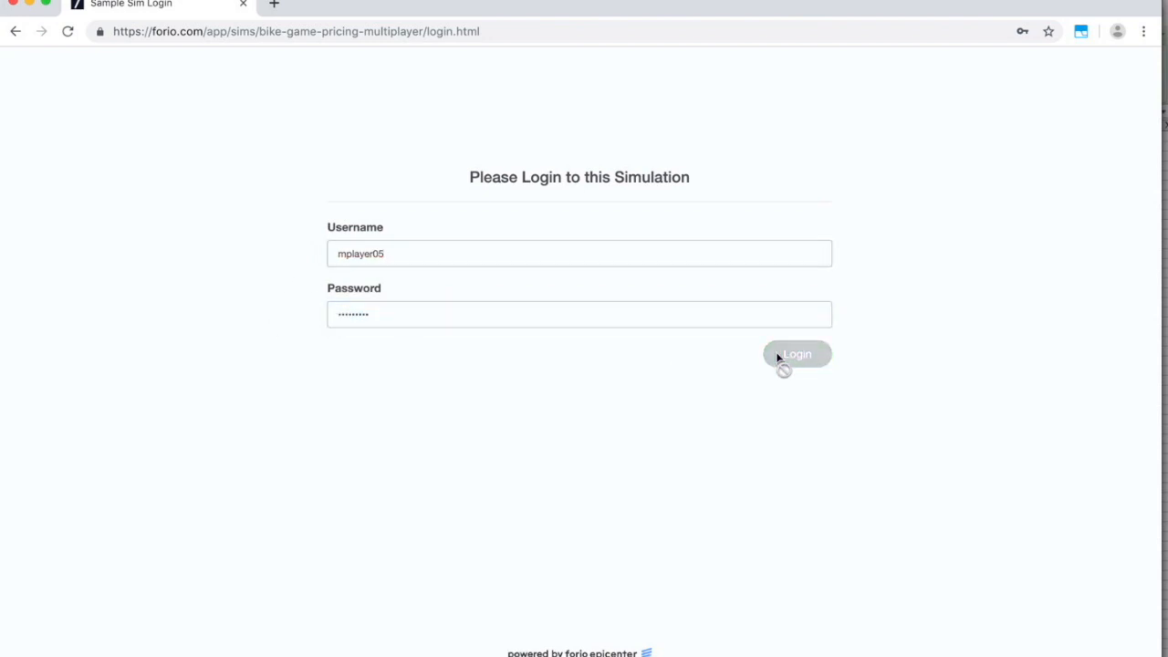
{"action": "left_click", "coordinate": [1011, 168]}
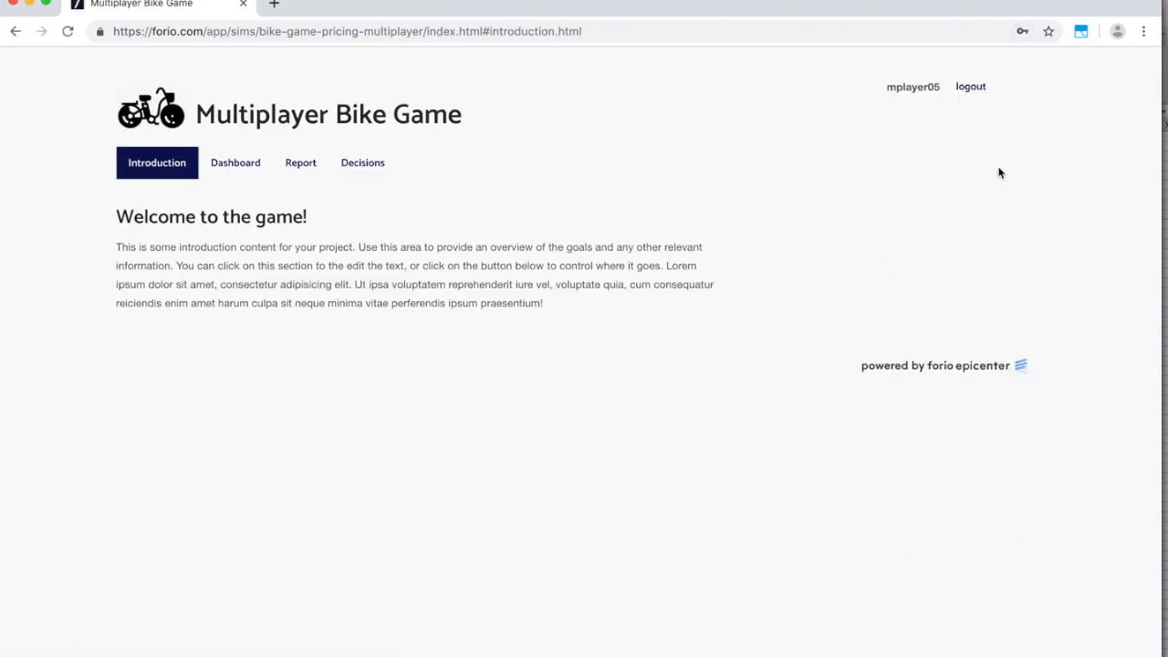
As P1, review the dashboard and report, then set the Decisions price to $1,500.
{"action": "left_click", "coordinate": [228, 170]}
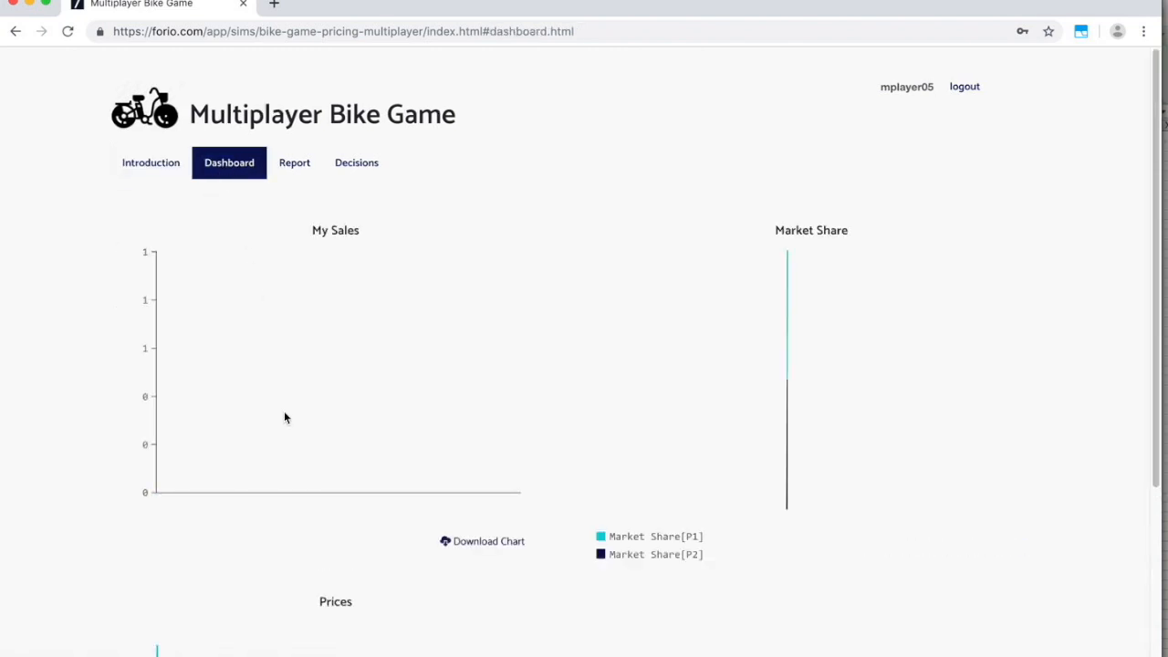
{"action": "scroll", "coordinate": [284, 417], "scroll_direction": "down", "scroll_amount": 3}
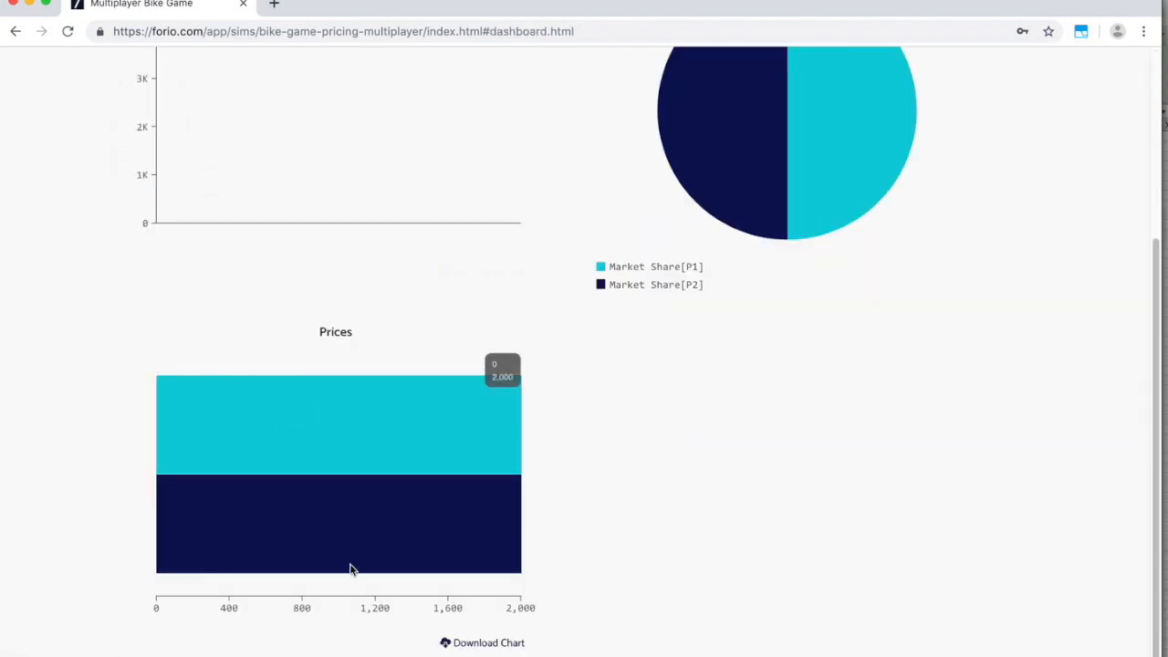
{"action": "scroll", "coordinate": [415, 430], "scroll_direction": "up", "scroll_amount": 3}
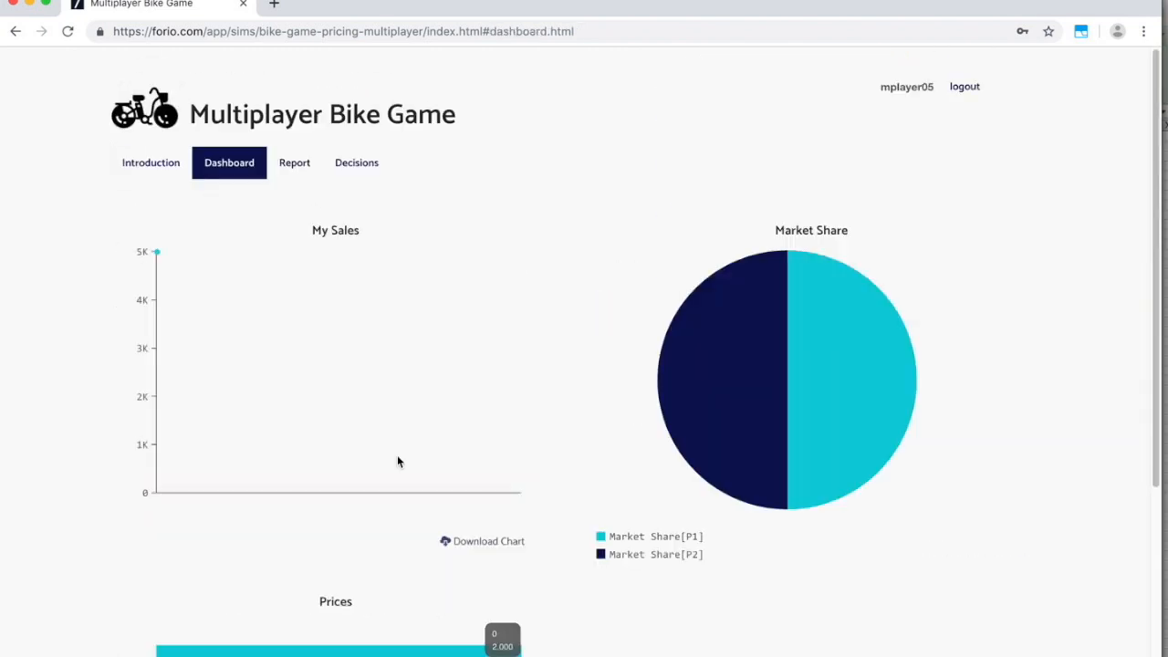
{"action": "left_click", "coordinate": [307, 164]}
{"action": "left_click", "coordinate": [365, 164]}
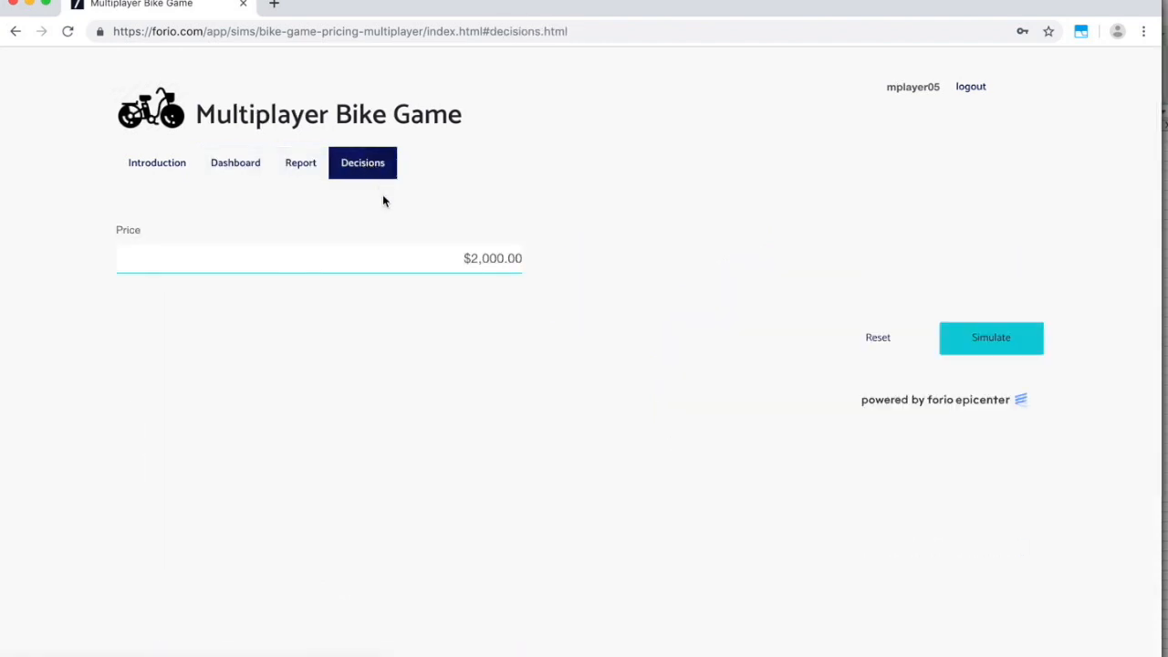
{"action": "left_click_drag", "start_coordinate": [465, 259], "coordinate": [530, 271]}
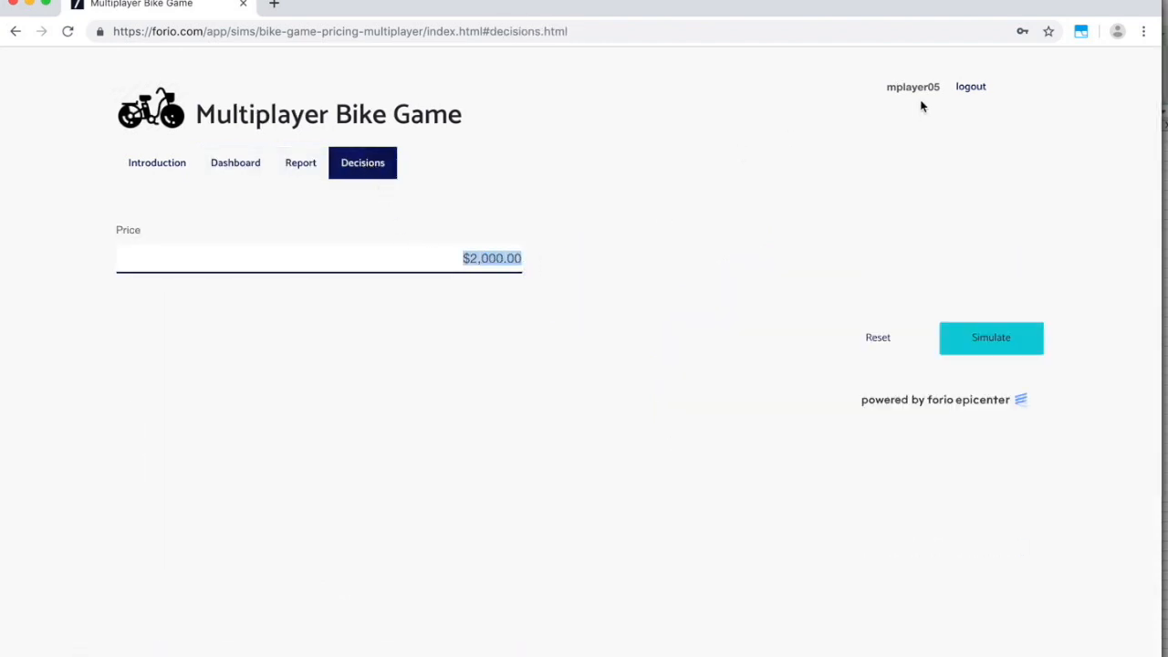
{"action": "type", "text": "1500"}
{"action": "key", "text": "Tab"}
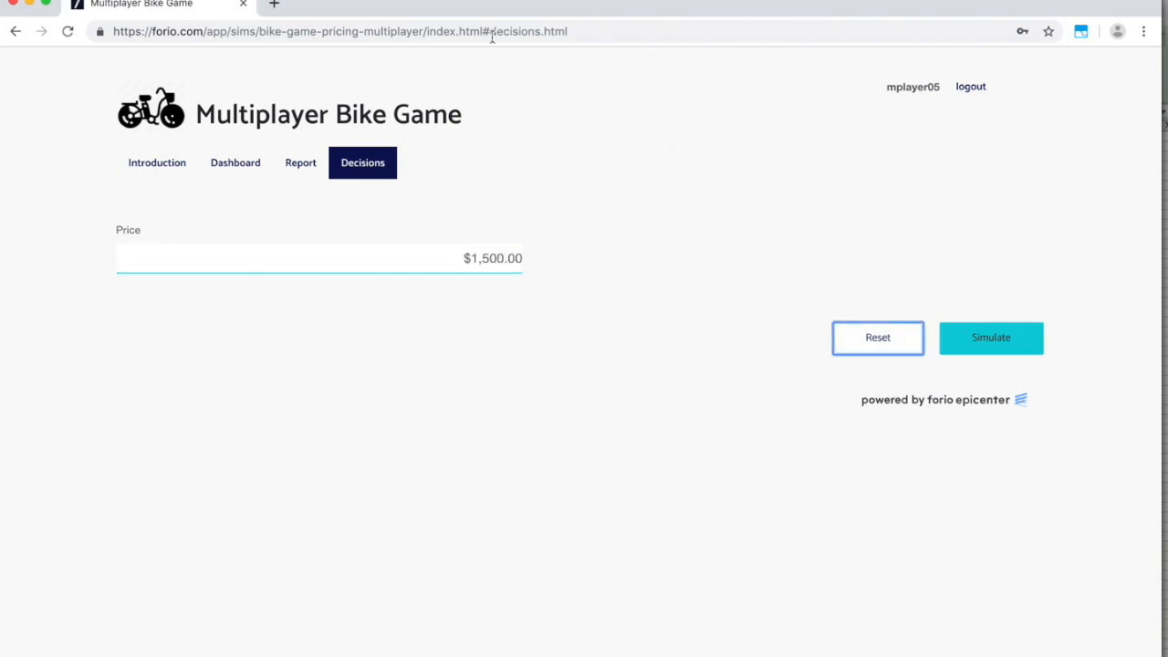
As P2, enter a $1,000 price, correcting a mistaken $10,000, and submit it.
{"action": "left_click", "coordinate": [355, 0]}
{"action": "left_click", "coordinate": [388, 116]}
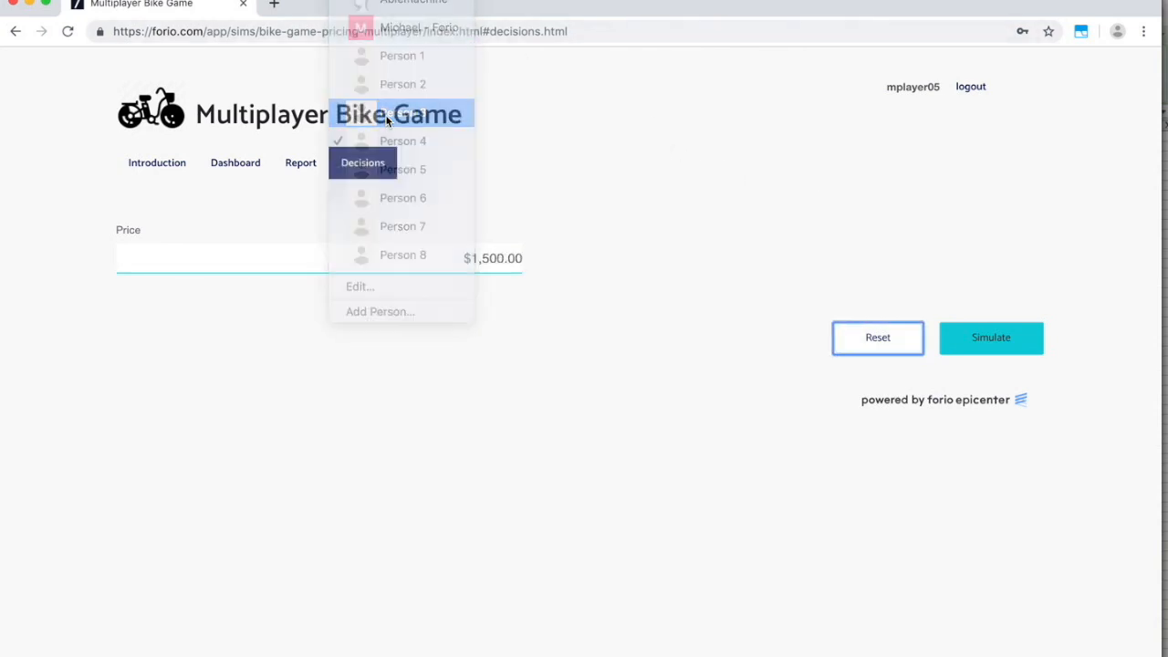
{"action": "left_click", "coordinate": [350, 167]}
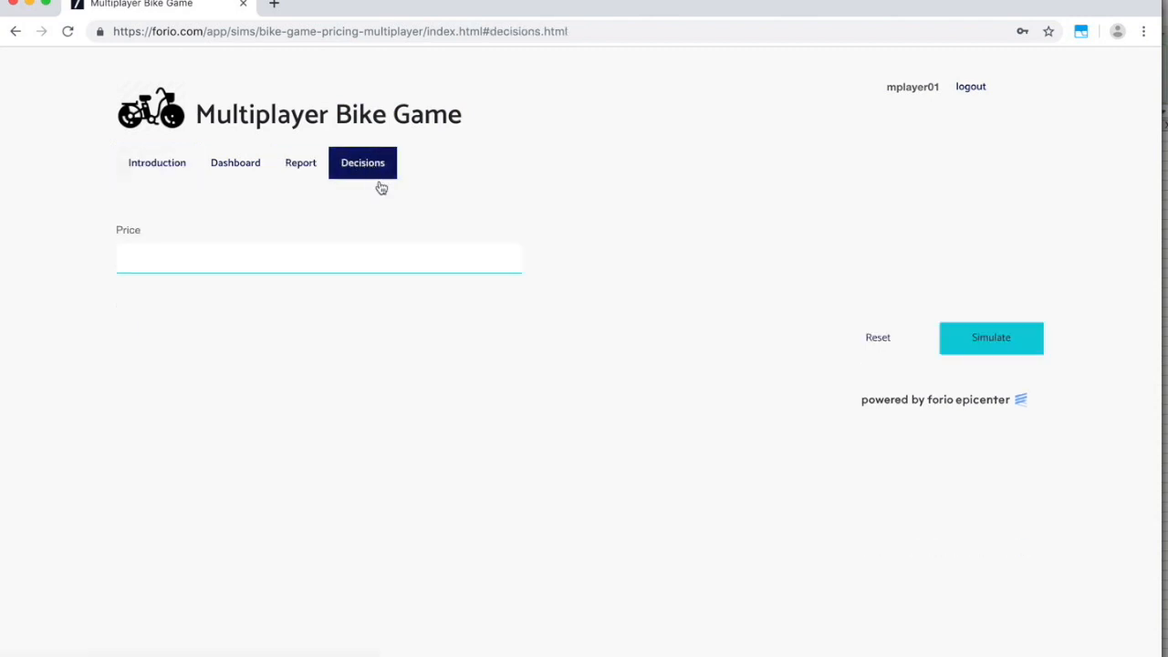
{"action": "left_click_drag", "start_coordinate": [420, 261], "coordinate": [518, 259]}
{"action": "key", "text": "BackSpace"}
{"action": "type", "text": "10,000"}
{"action": "left_click", "coordinate": [595, 203]}
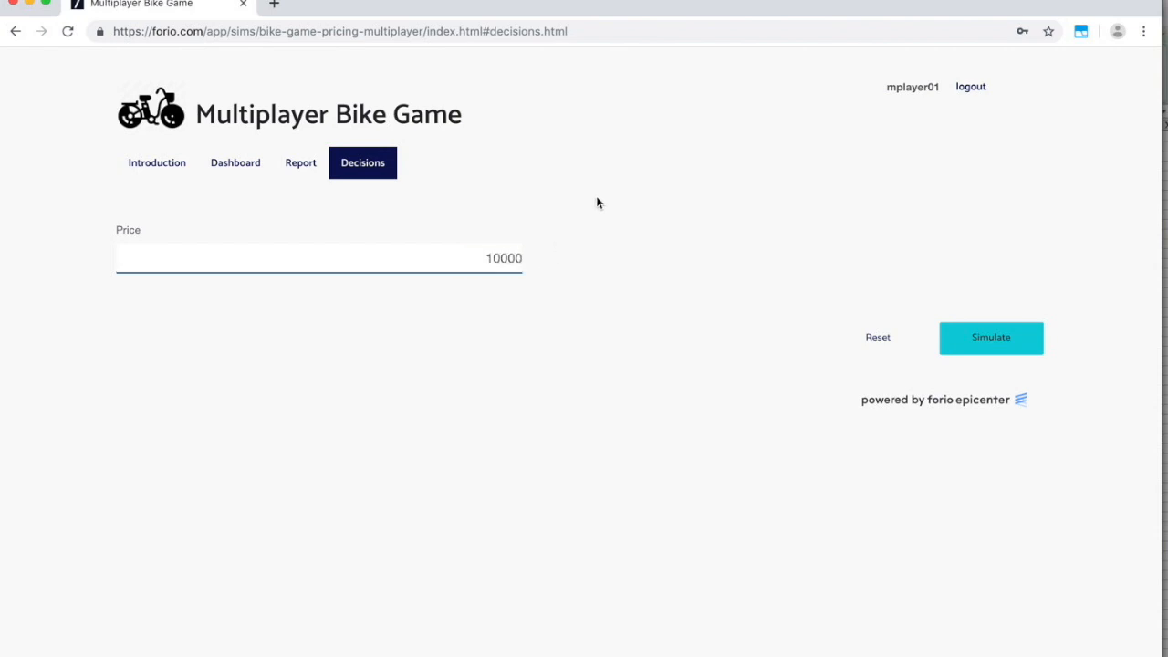
{"action": "left_click_drag", "start_coordinate": [455, 258], "coordinate": [545, 265]}
{"action": "key", "text": "BackSpace"}
{"action": "type", "text": "1000"}
{"action": "left_click", "coordinate": [566, 230]}
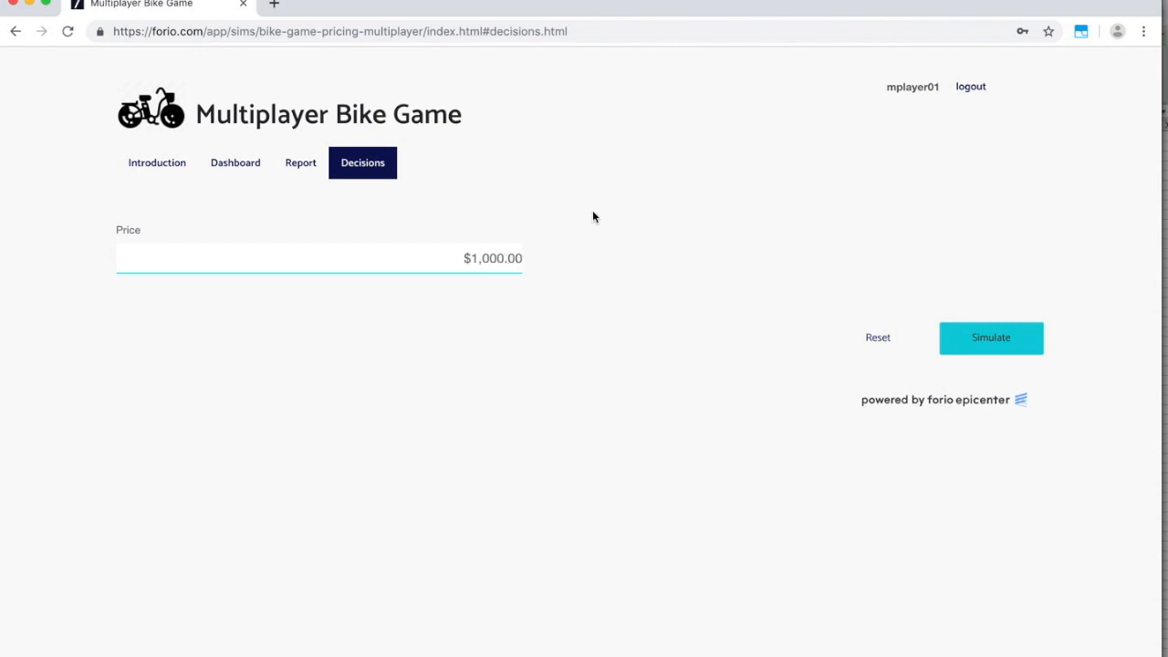
{"action": "left_click", "coordinate": [983, 341]}
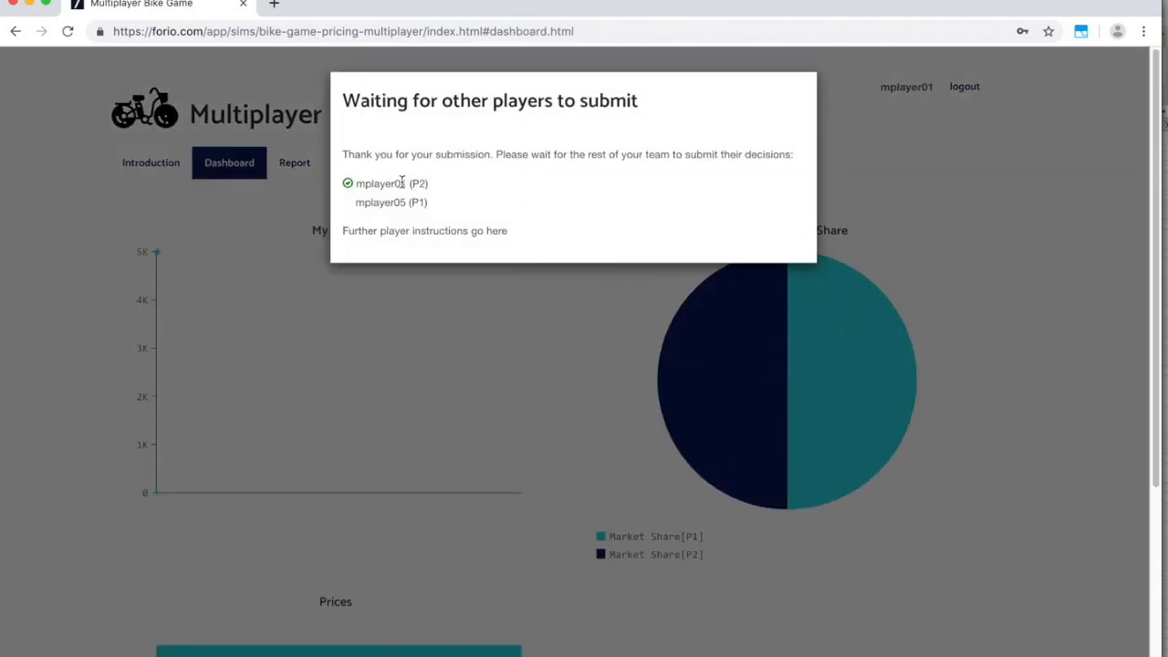
{"action": "left_click", "coordinate": [365, 5]}
Submit P1's $1,500 price, then enter and simulate a $3,000 price.
{"action": "left_click", "coordinate": [382, 140]}
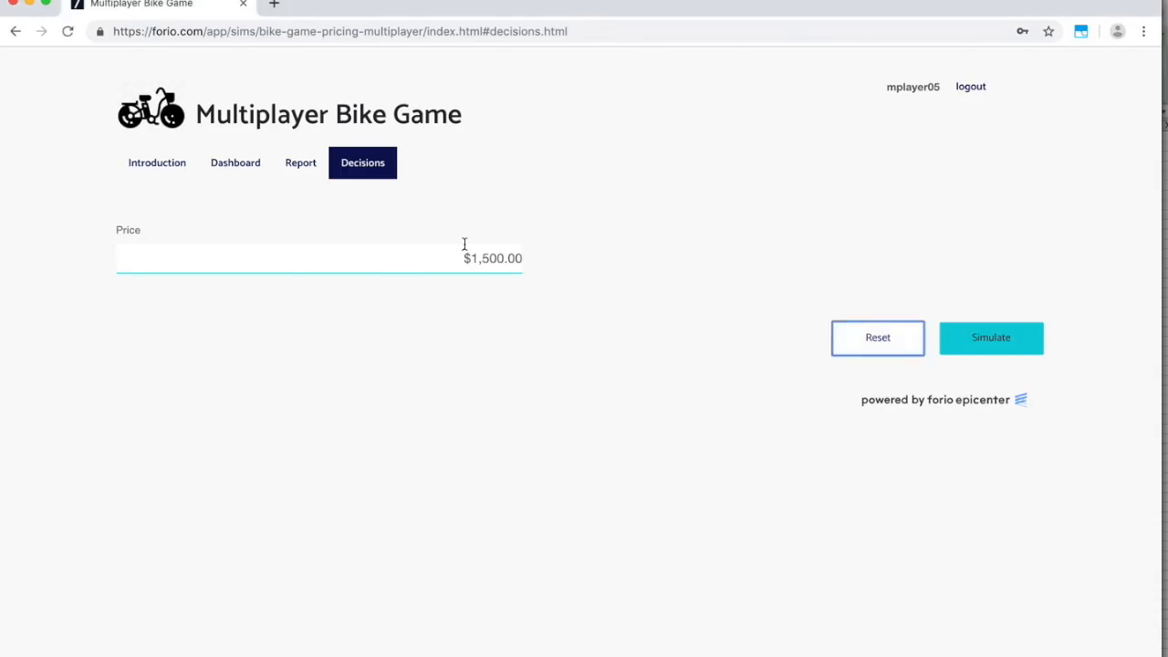
{"action": "left_click", "coordinate": [1004, 337]}
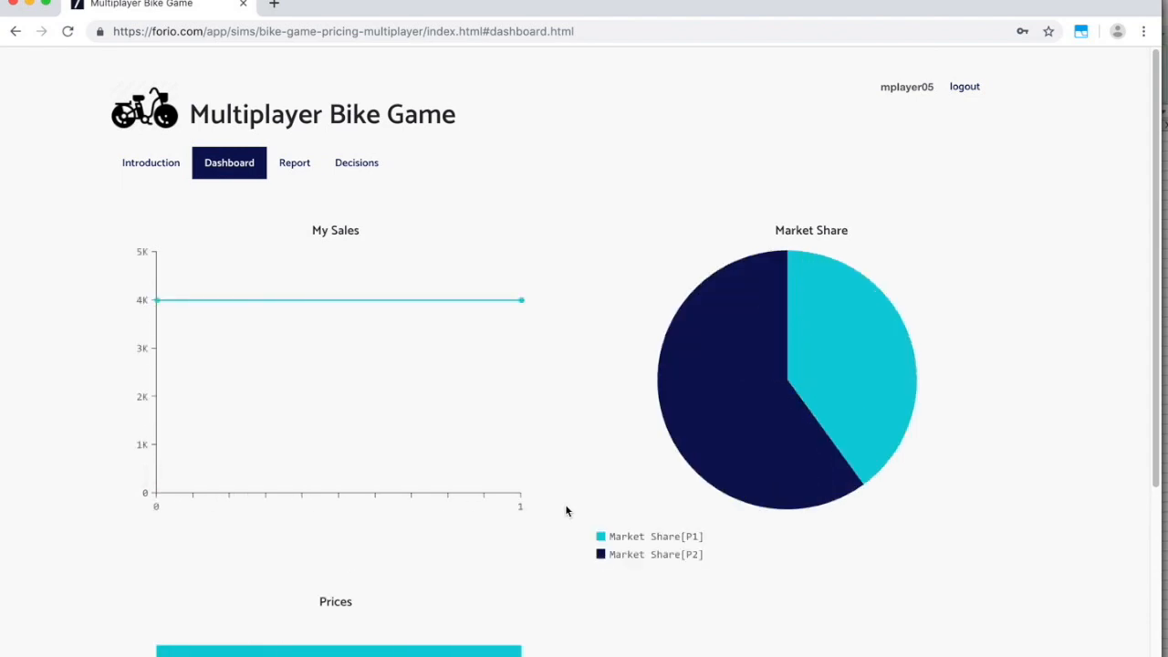
{"action": "mouse_move", "coordinate": [761, 330]}
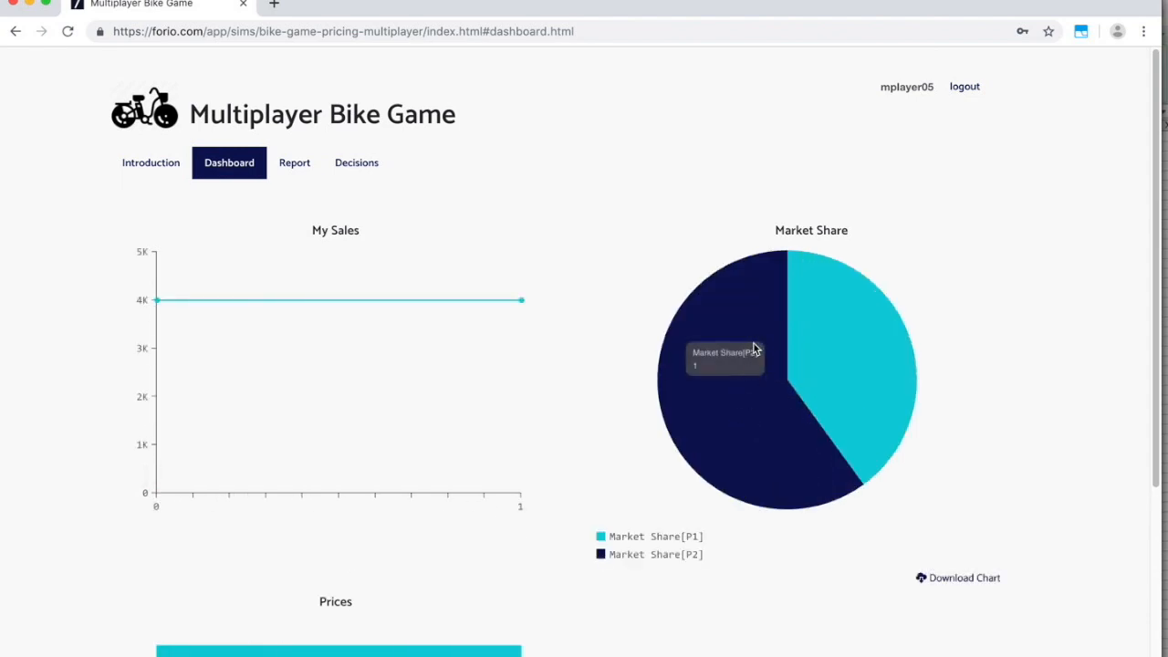
{"action": "mouse_move", "coordinate": [870, 322]}
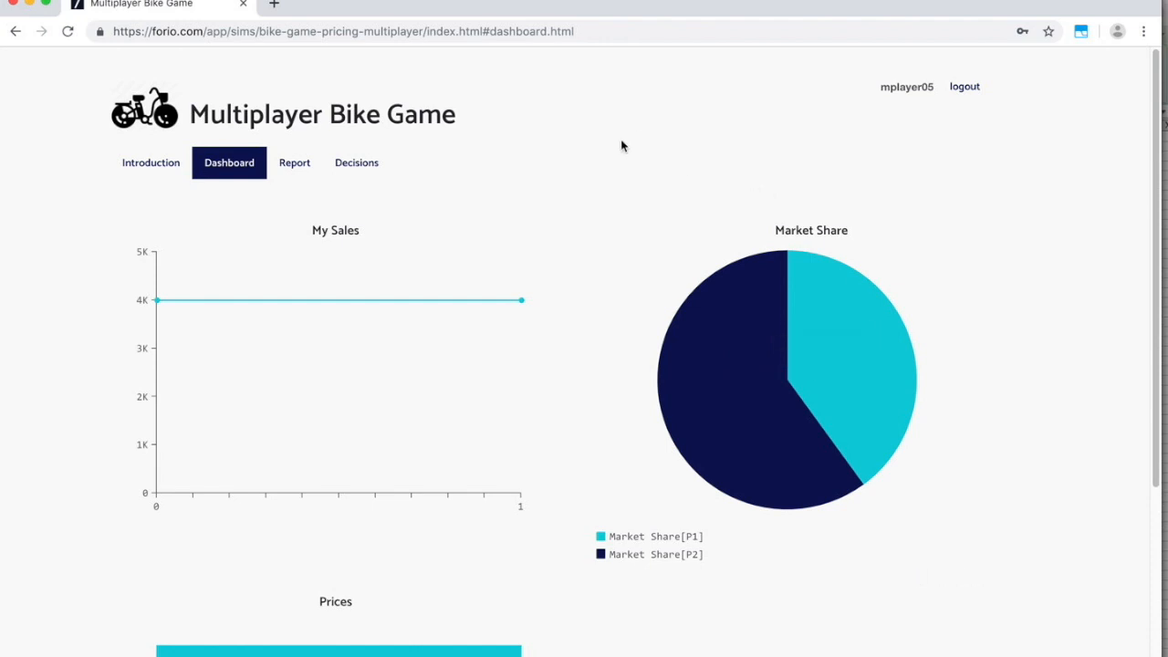
{"action": "left_click", "coordinate": [371, 162]}
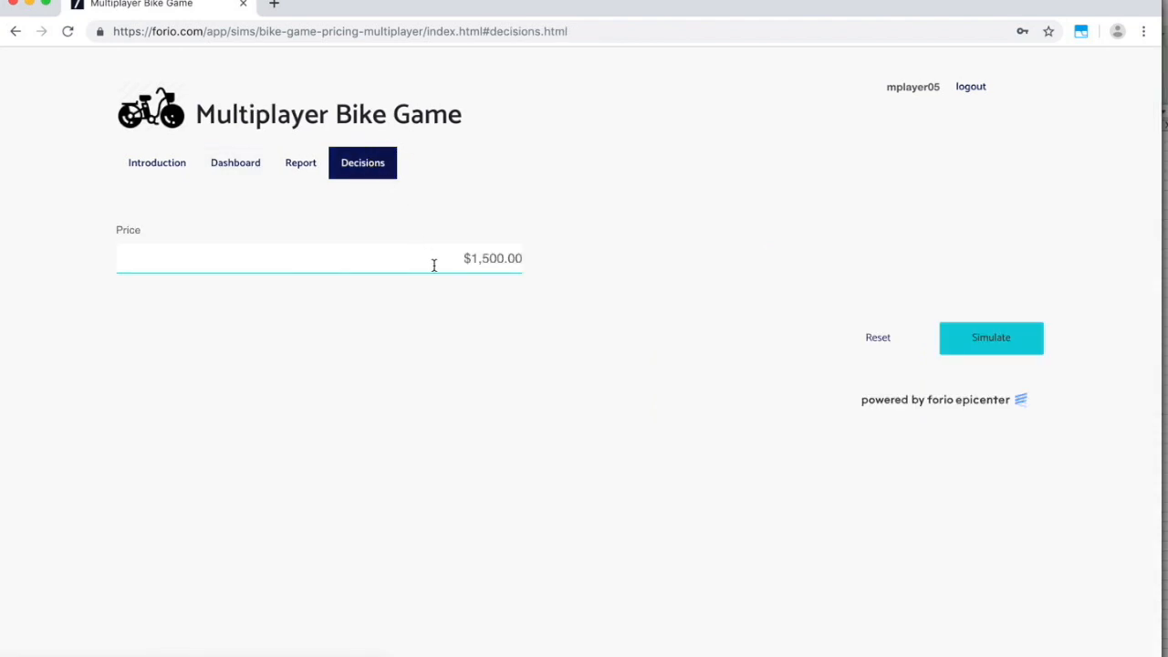
{"action": "left_click_drag", "start_coordinate": [434, 264], "coordinate": [560, 272]}
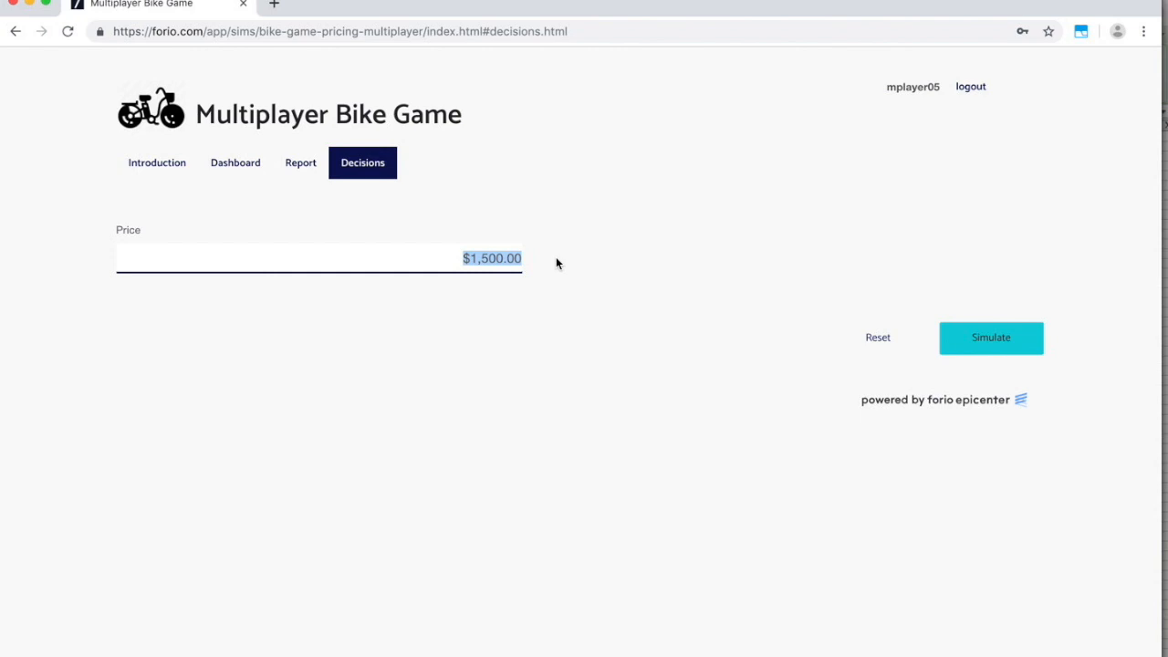
{"action": "type", "text": "3000"}
{"action": "left_click", "coordinate": [1007, 344]}
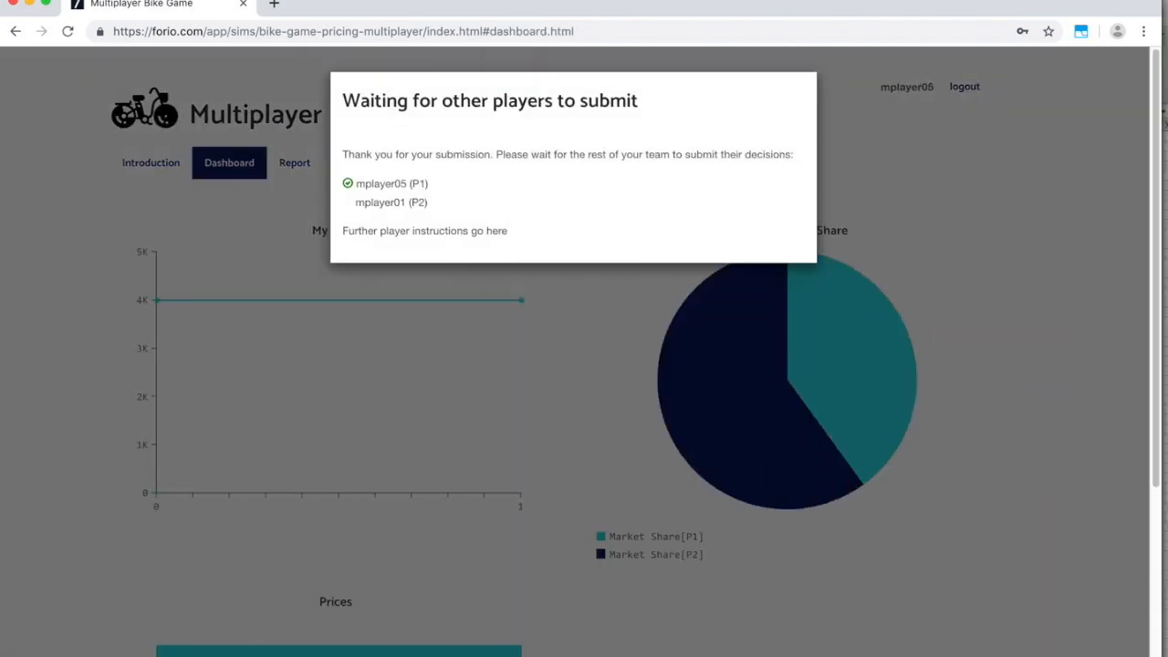
As P2, simulate a $2,500 price and review the round-2 dashboard charts.
{"action": "left_click", "coordinate": [347, 0]}
{"action": "left_click", "coordinate": [388, 112]}
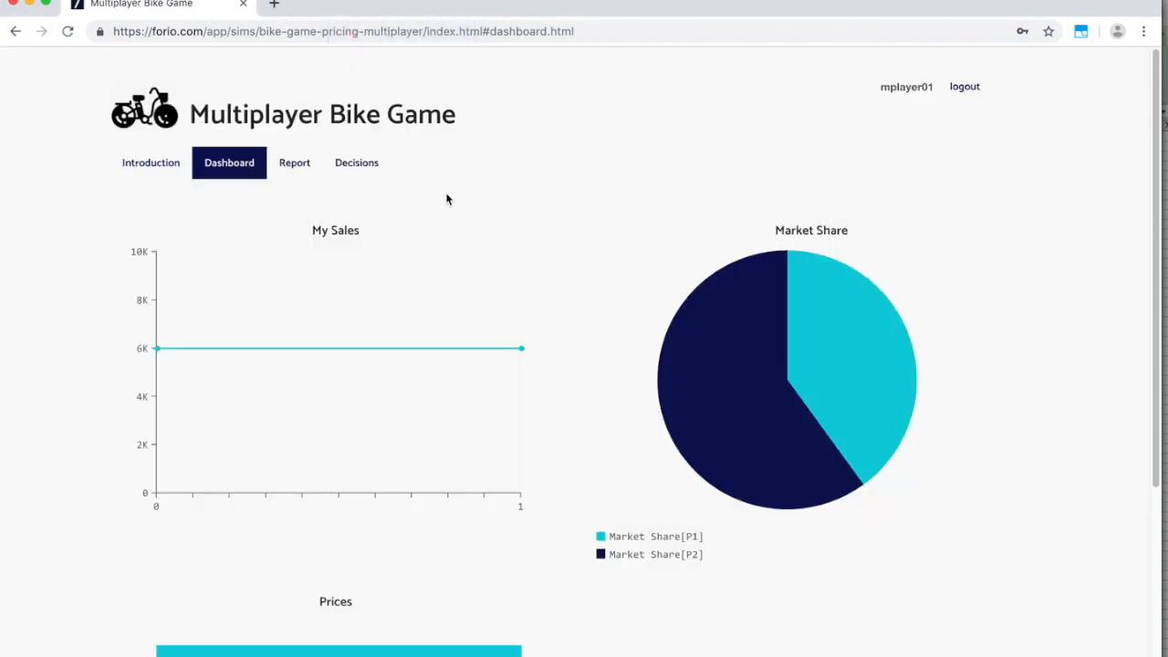
{"action": "left_click", "coordinate": [353, 169]}
{"action": "left_click_drag", "start_coordinate": [426, 258], "coordinate": [543, 271]}
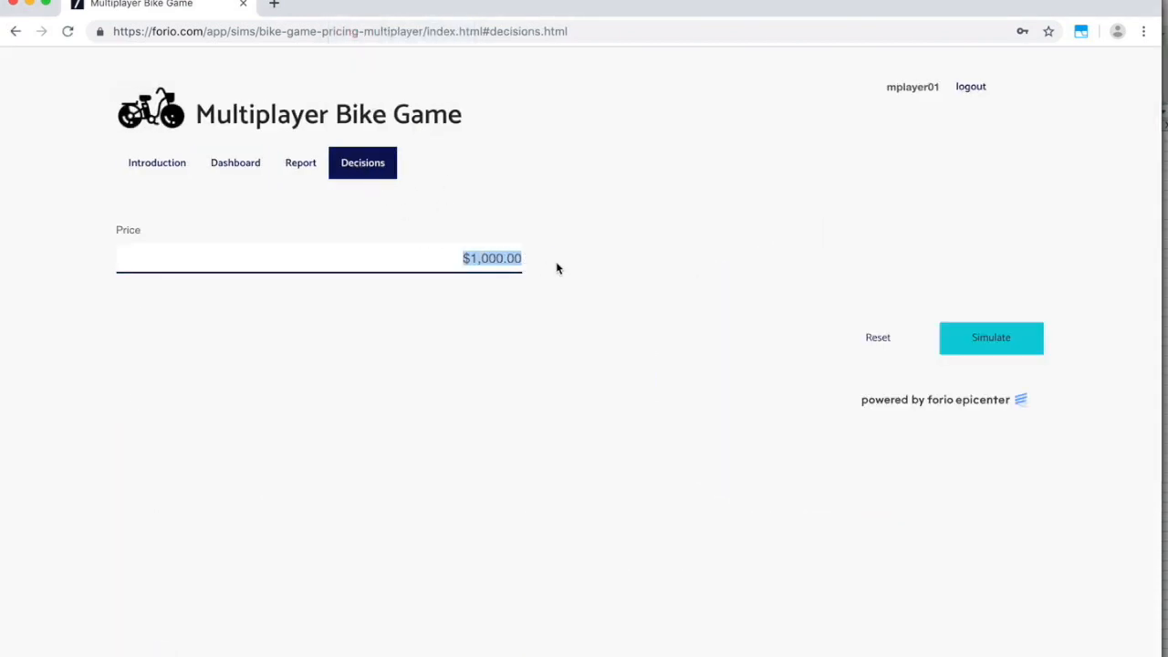
{"action": "type", "text": "2500"}
{"action": "left_click", "coordinate": [946, 338]}
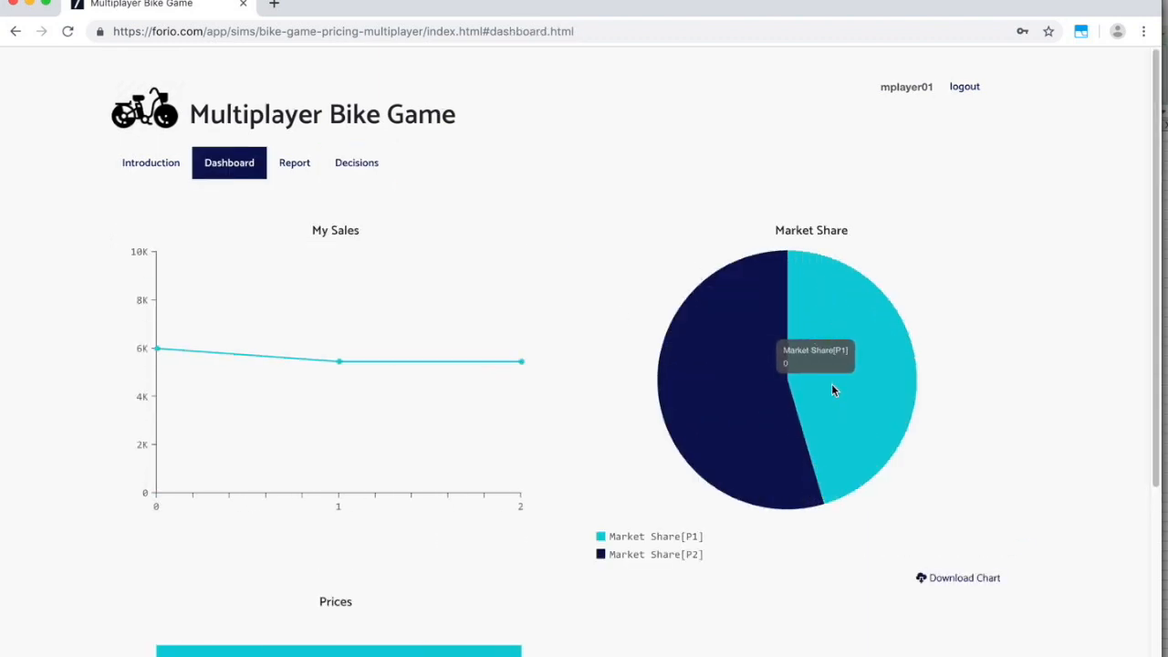
{"action": "scroll", "coordinate": [575, 390], "scroll_direction": "down", "scroll_amount": 3}
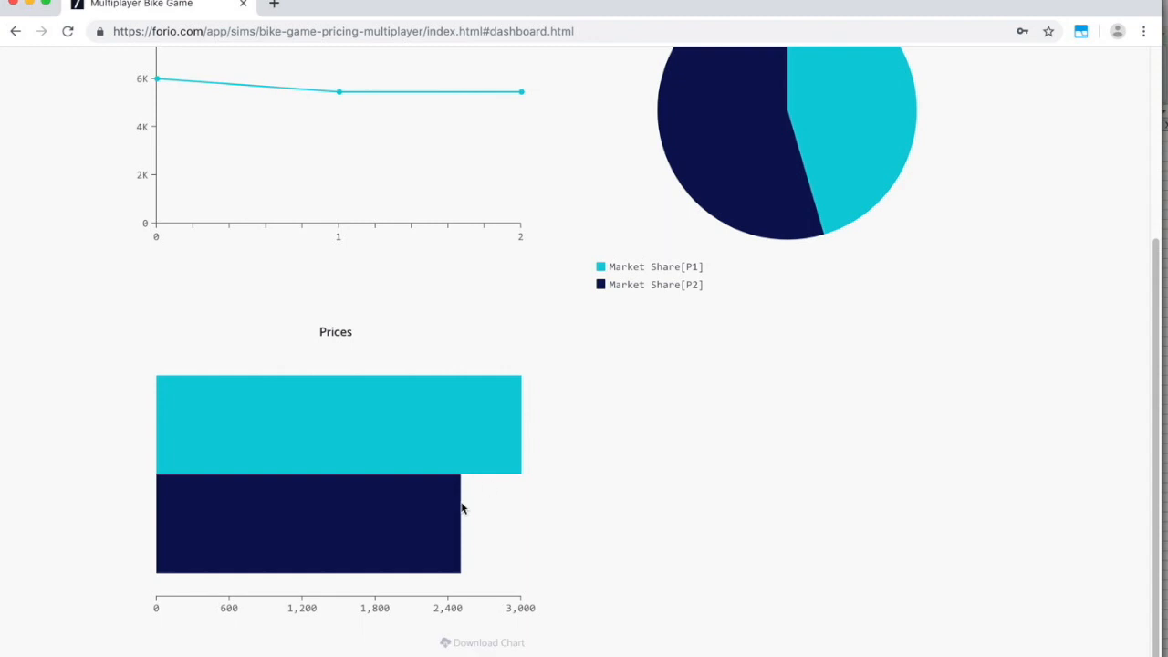
{"action": "scroll", "coordinate": [546, 464], "scroll_direction": "up", "scroll_amount": 3}
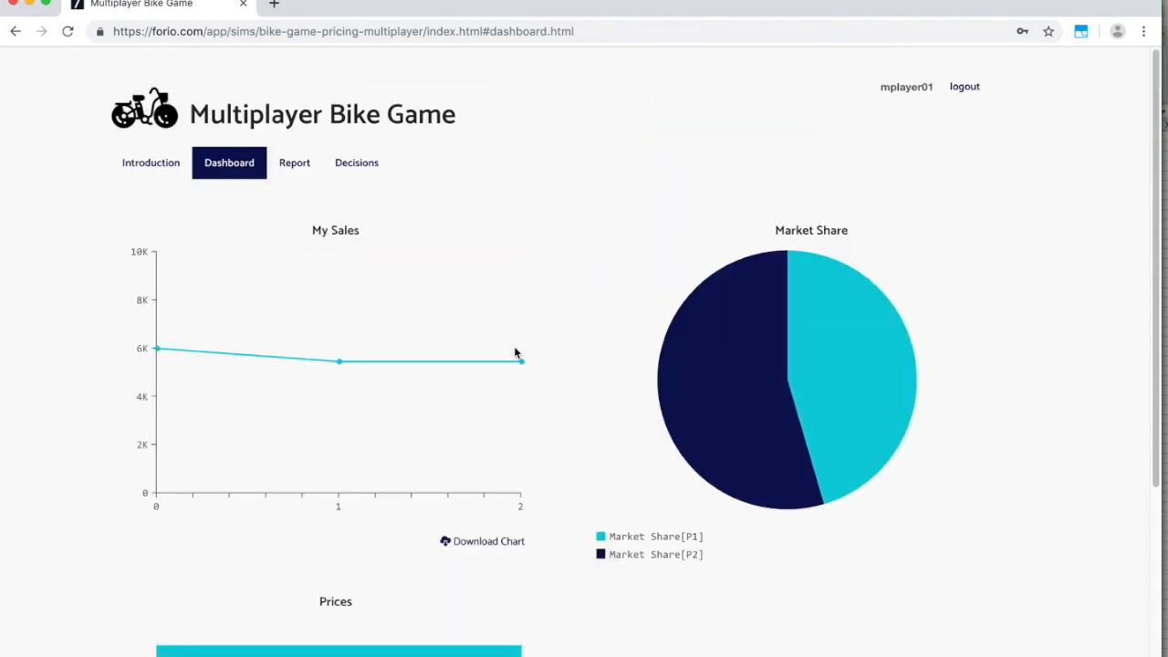
Log the player out and clear the autofilled username on the login page.
{"action": "left_click", "coordinate": [965, 87]}
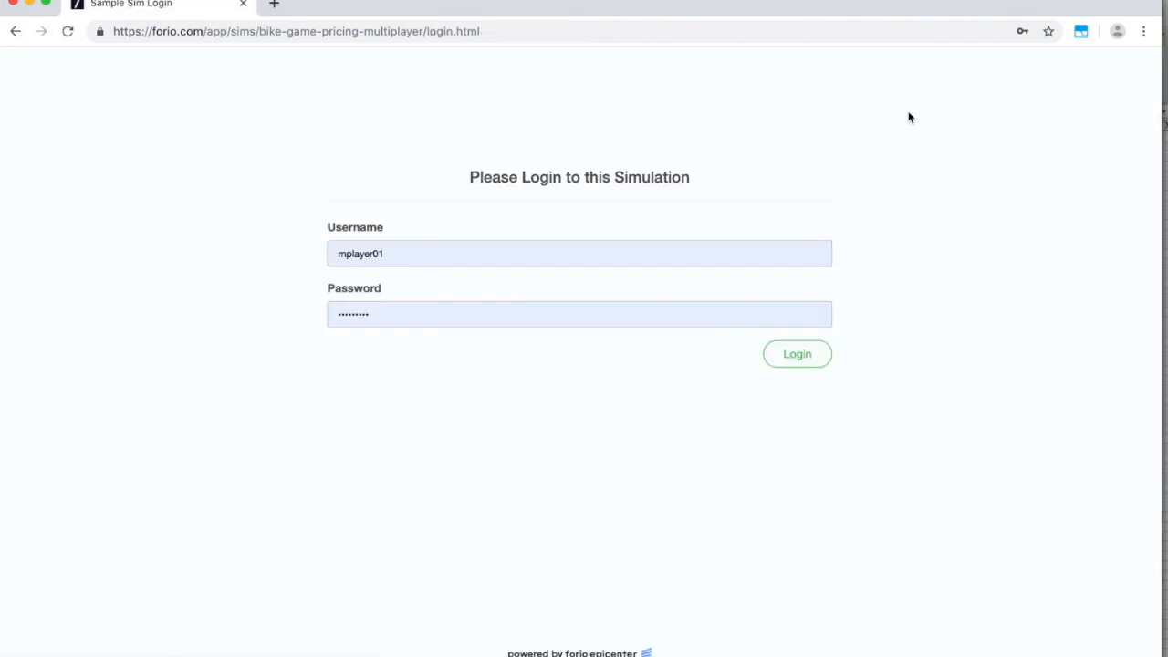
{"action": "left_click_drag", "start_coordinate": [444, 248], "coordinate": [322, 254]}
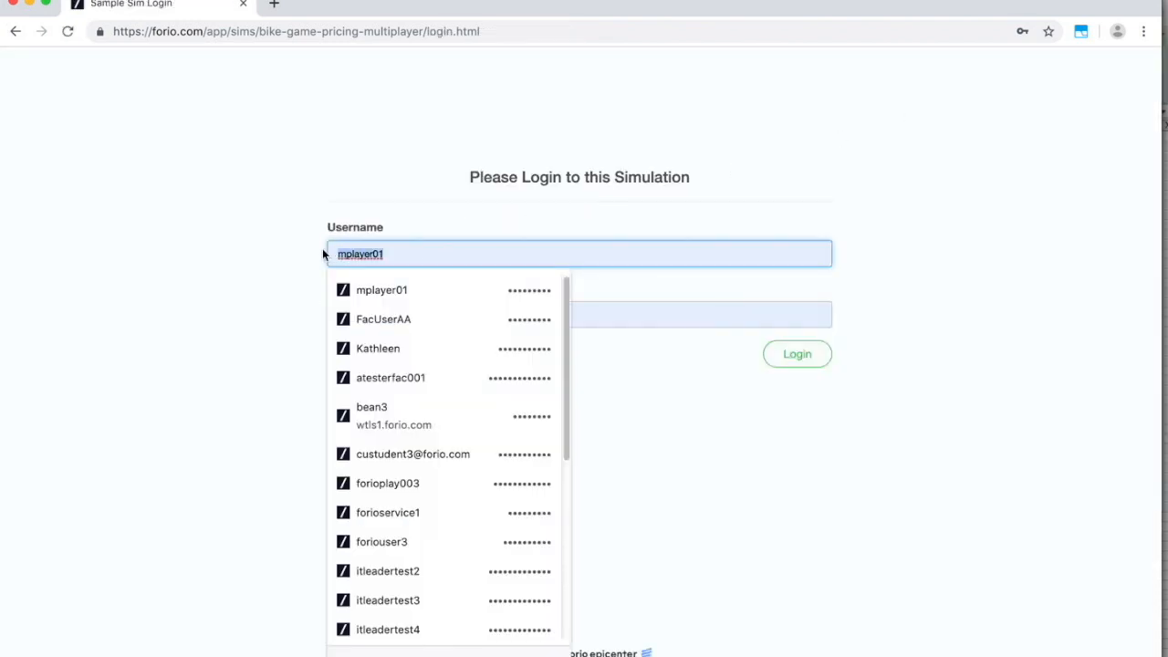
{"action": "type", "text": "foriof"}
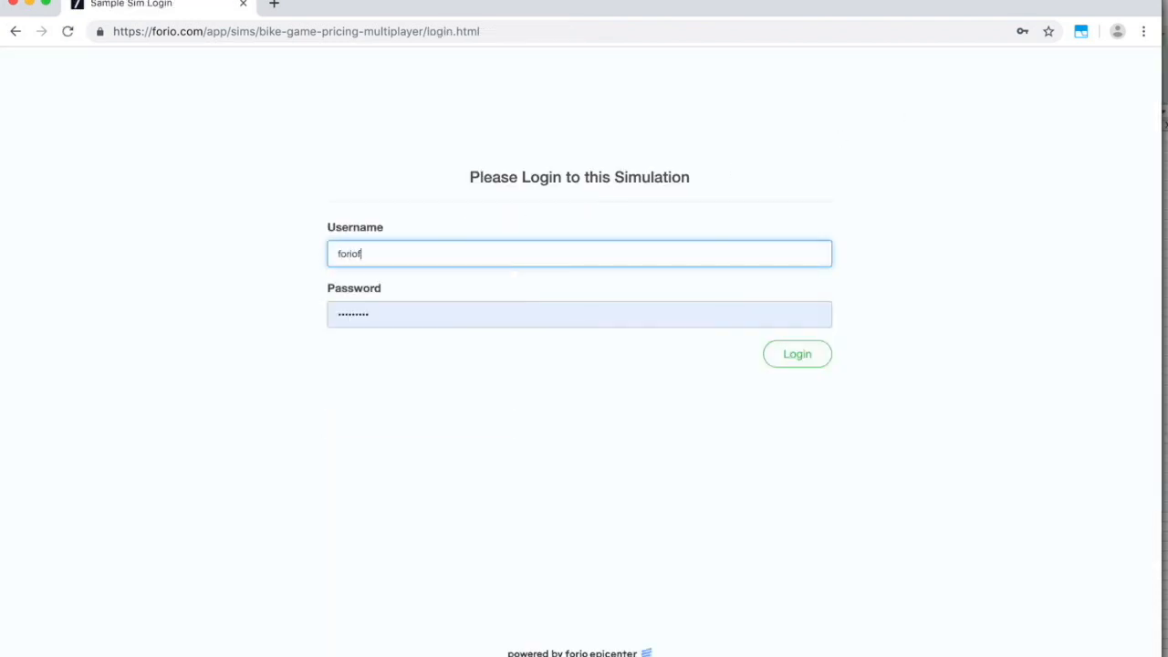
{"action": "type", "text": "a"}
{"action": "key", "text": "BackSpace"}
{"action": "key", "text": "BackSpace"}
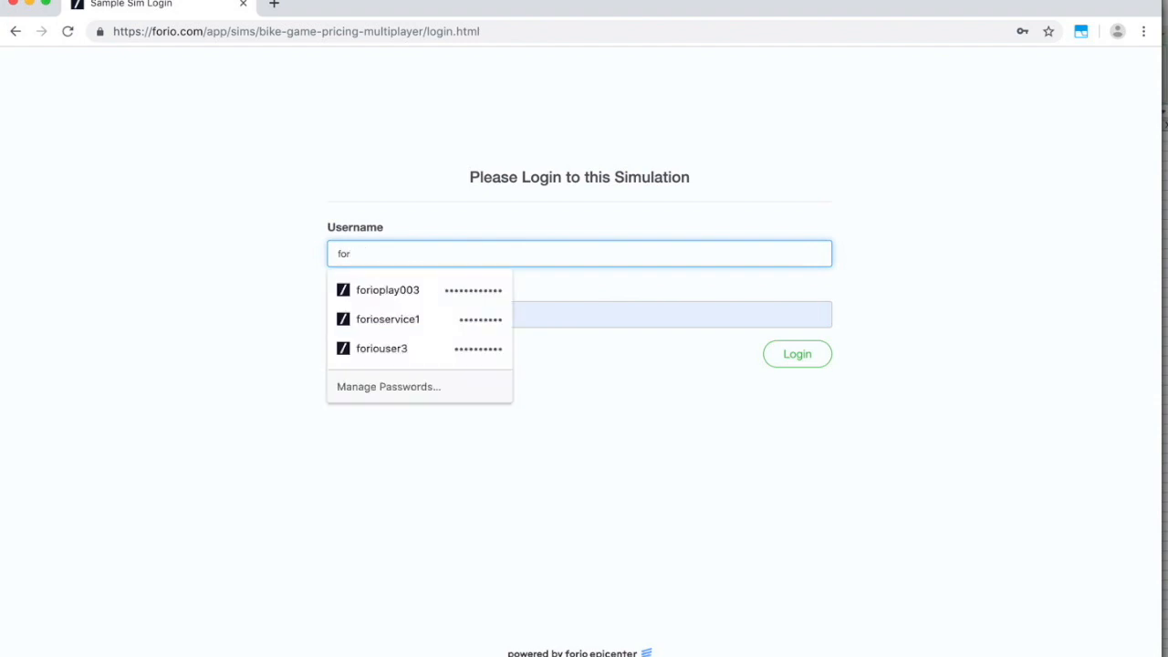
{"action": "key", "text": "BackSpace"}
{"action": "key", "text": "BackSpace"}
{"action": "key", "text": "BackSpace"}
Copy the facilitator's username from the end user details page in the facilitator's browser profile.
{"action": "left_click", "coordinate": [354, 0]}
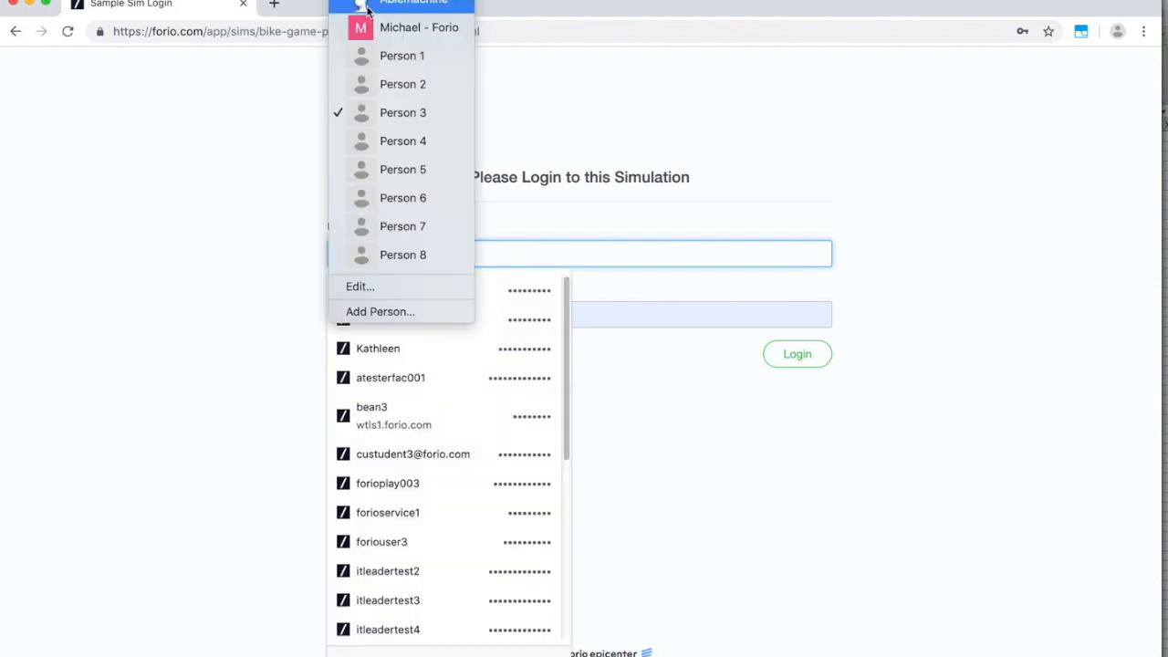
{"action": "left_click", "coordinate": [379, 58]}
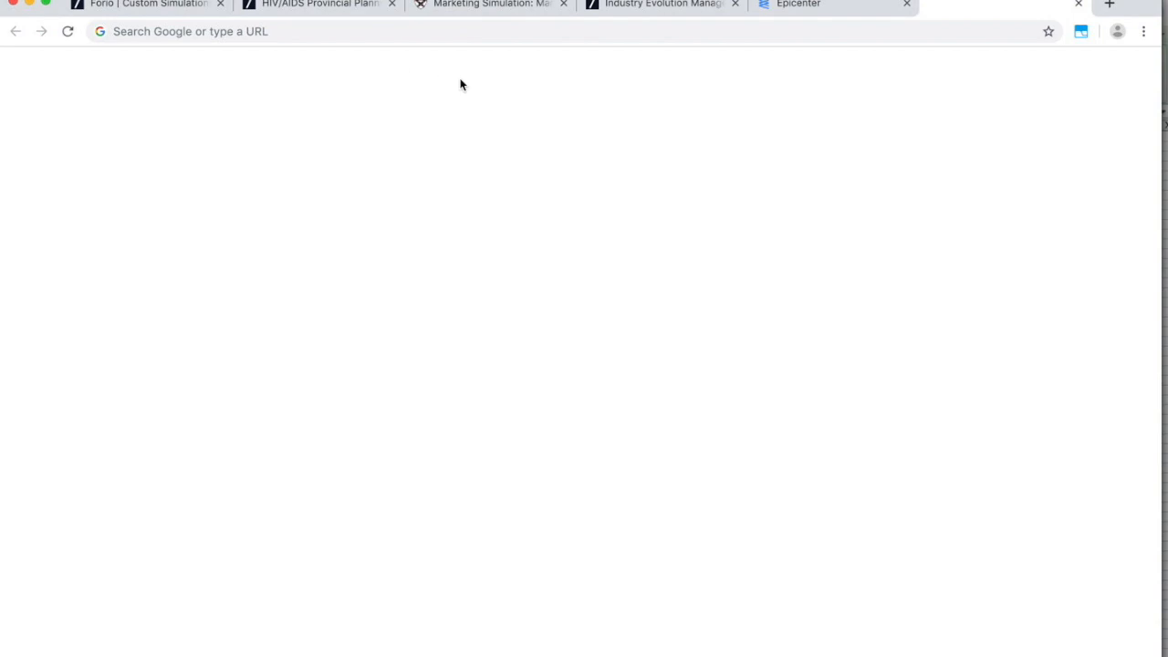
{"action": "left_click", "coordinate": [767, 12]}
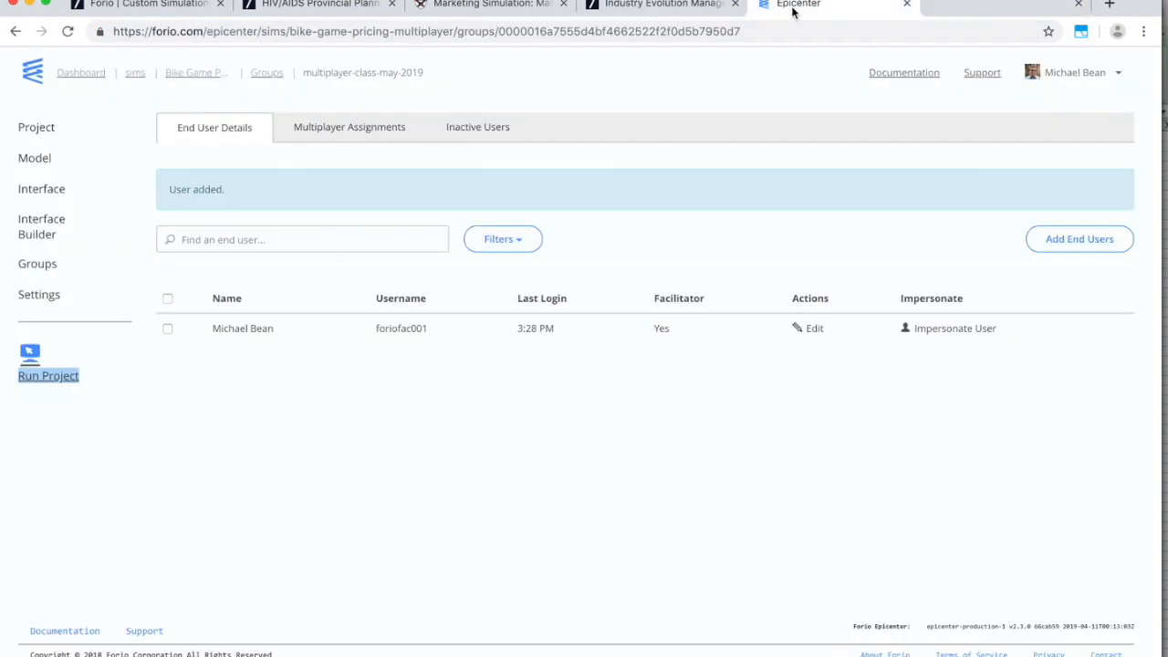
{"action": "double_click", "coordinate": [393, 329]}
{"action": "key", "text": "super+c"}
{"action": "left_click", "coordinate": [393, 2]}
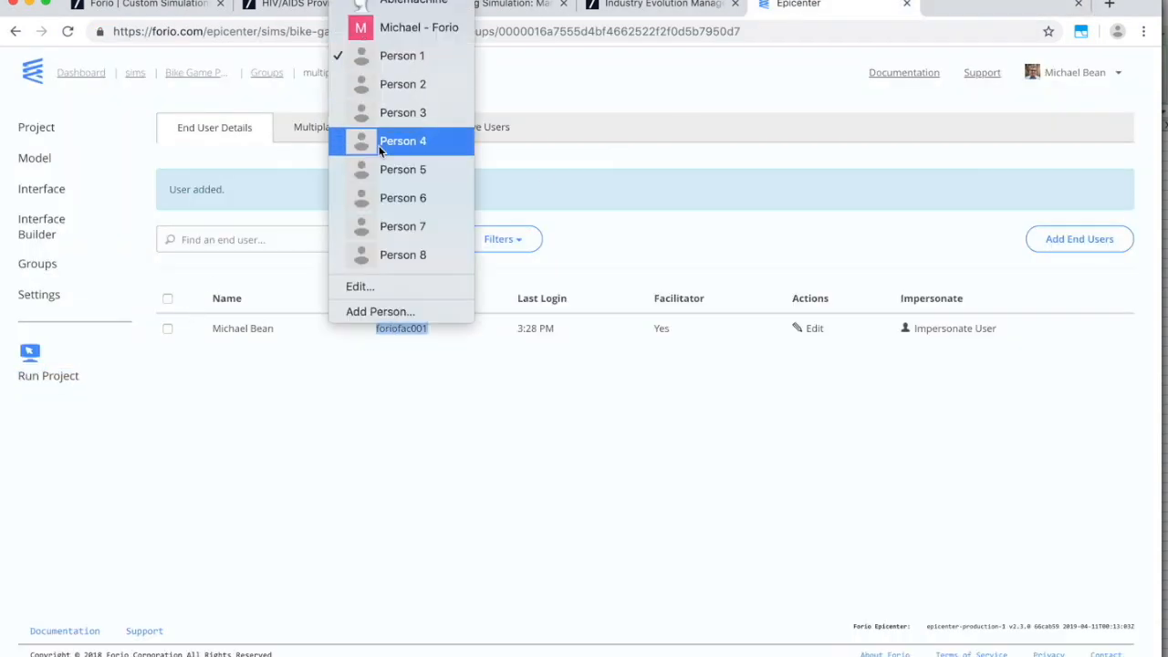
{"action": "left_click", "coordinate": [403, 143]}
{"action": "left_click", "coordinate": [392, 2]}
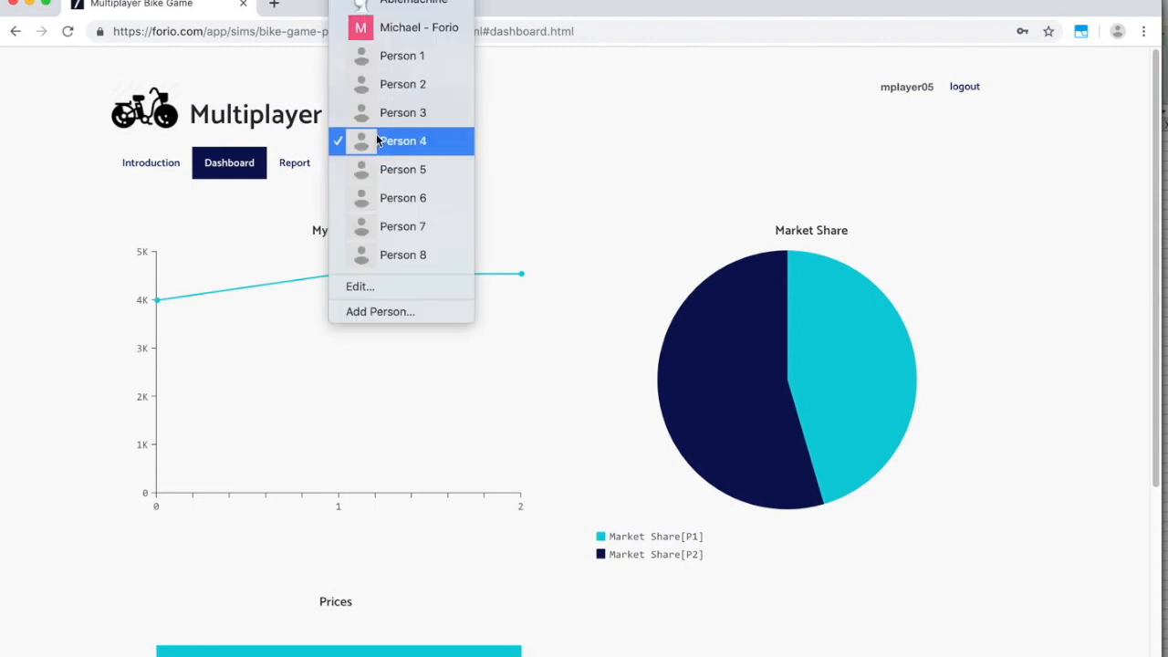
{"action": "left_click", "coordinate": [376, 112]}
Log in as facilitator and open Monitor Teams, showing mplayer01 and mplayer05 offline at time 2.
{"action": "key", "text": "super+v"}
{"action": "key", "text": "Tab"}
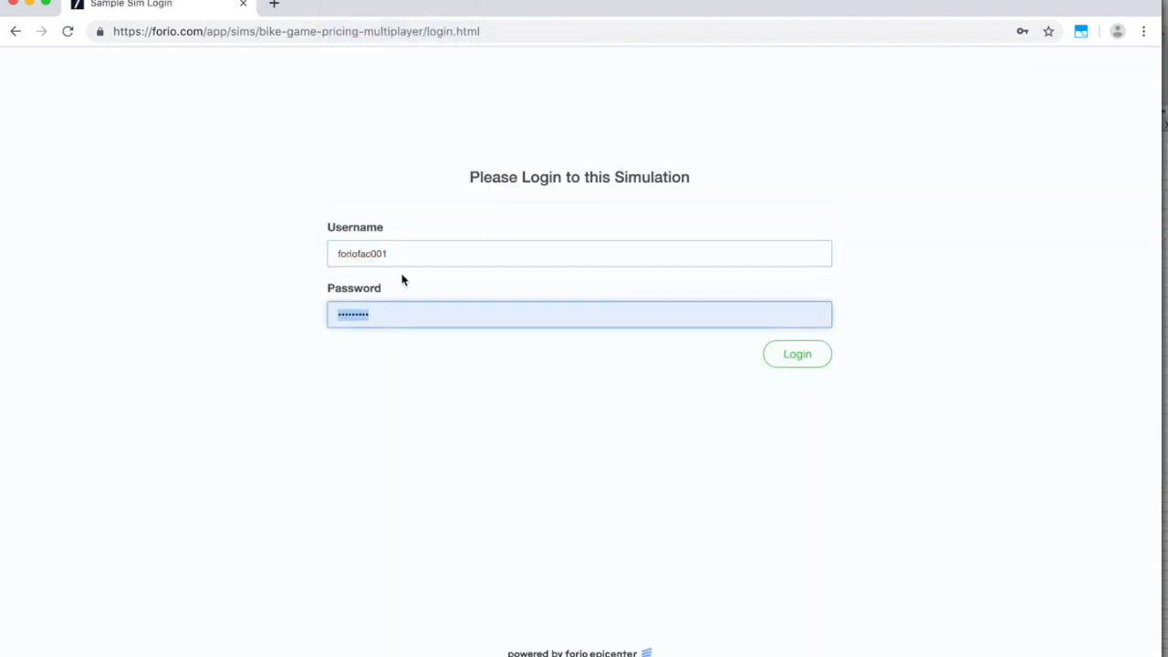
{"action": "key", "text": "super+v"}
{"action": "left_click", "coordinate": [796, 356]}
{"action": "left_click", "coordinate": [315, 148]}
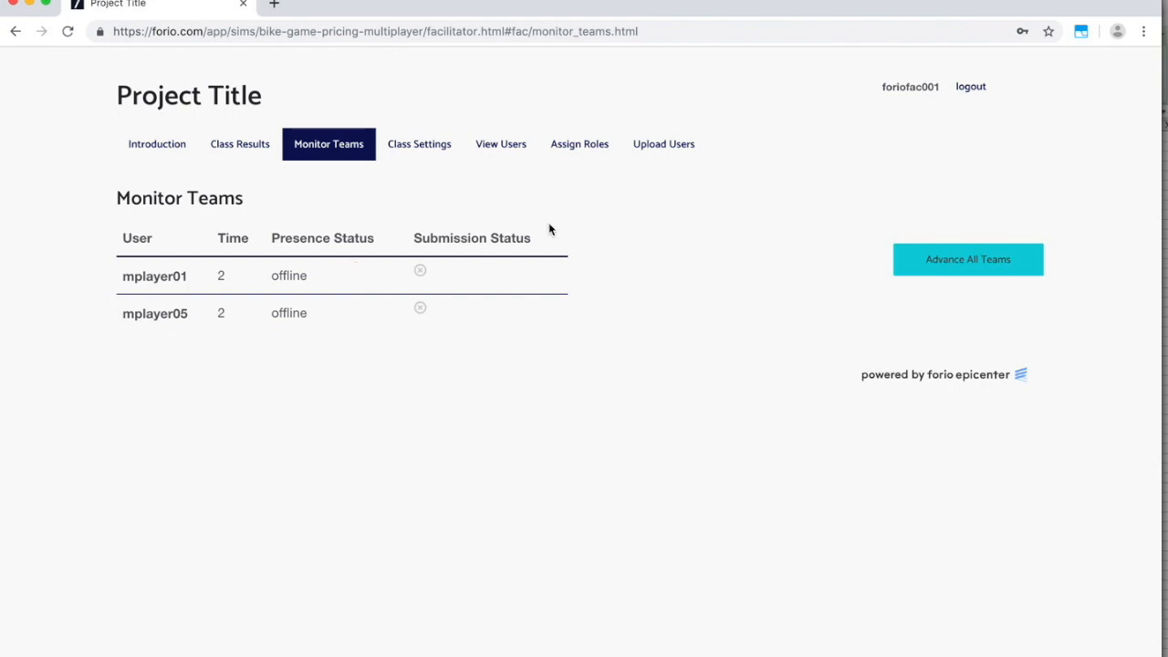
Open Class Settings > View Users to list the accounts mplayer01 through mplayer08.
{"action": "left_click", "coordinate": [429, 146]}
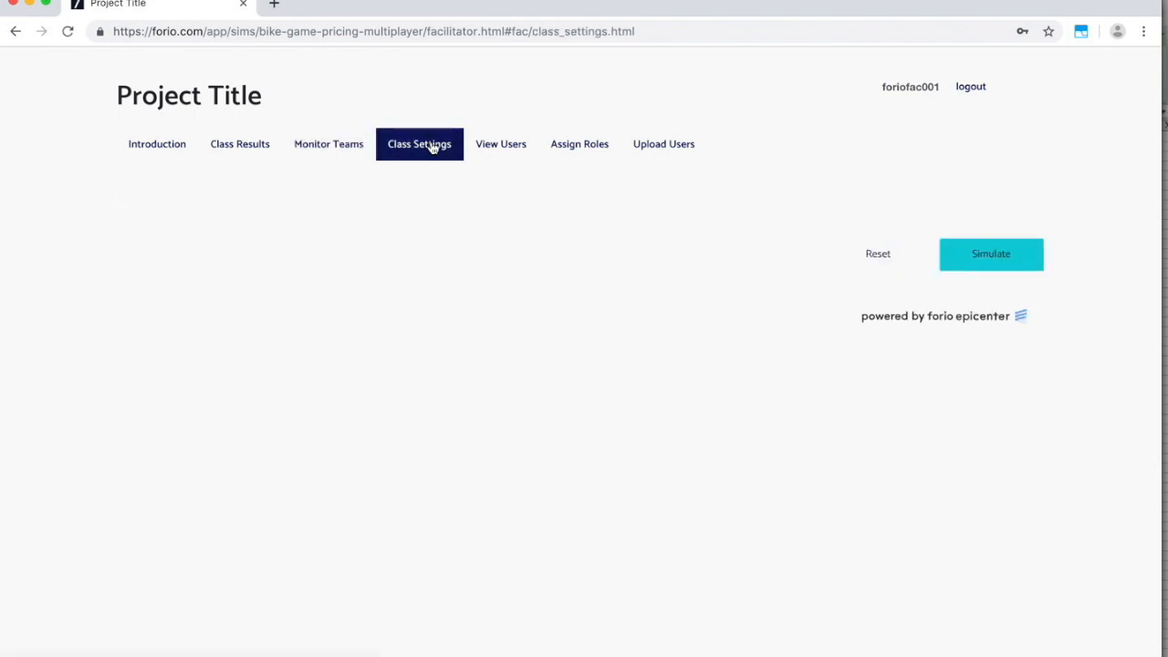
{"action": "left_click", "coordinate": [506, 152]}
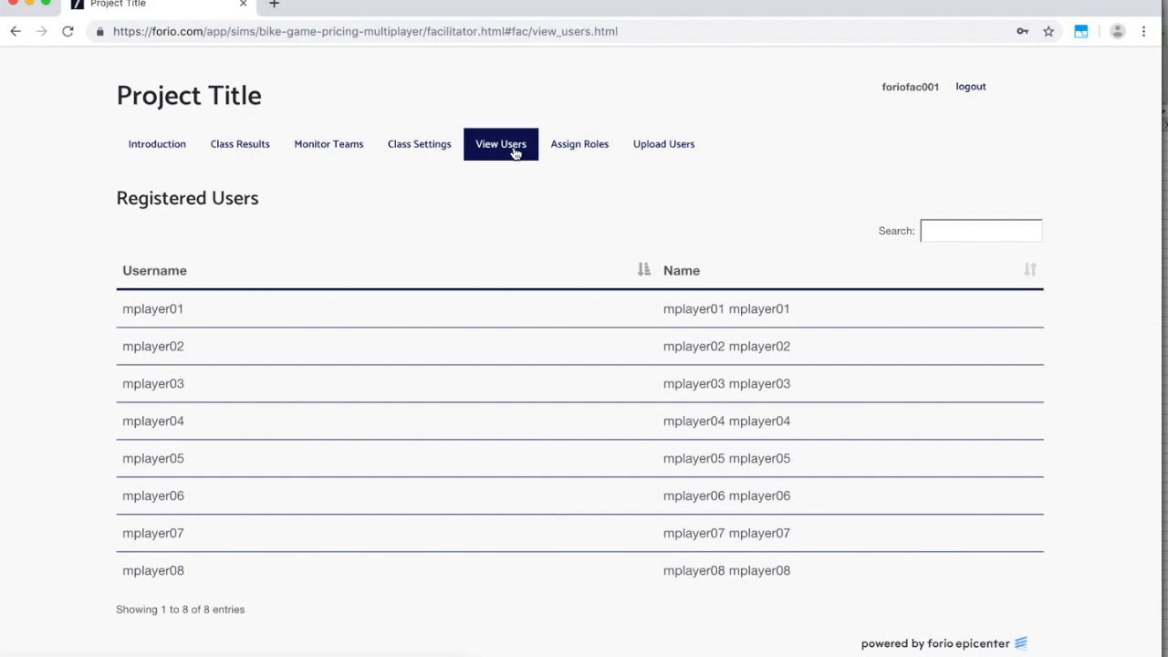
{"action": "key", "text": "super+Tab"}
{"action": "key", "text": "super+Tab"}
{"action": "key", "text": "super+Tab"}
{"action": "key", "text": "super+Tab"}
{"action": "key", "text": "super+Tab"}
{"action": "key", "text": "super+Tab"}
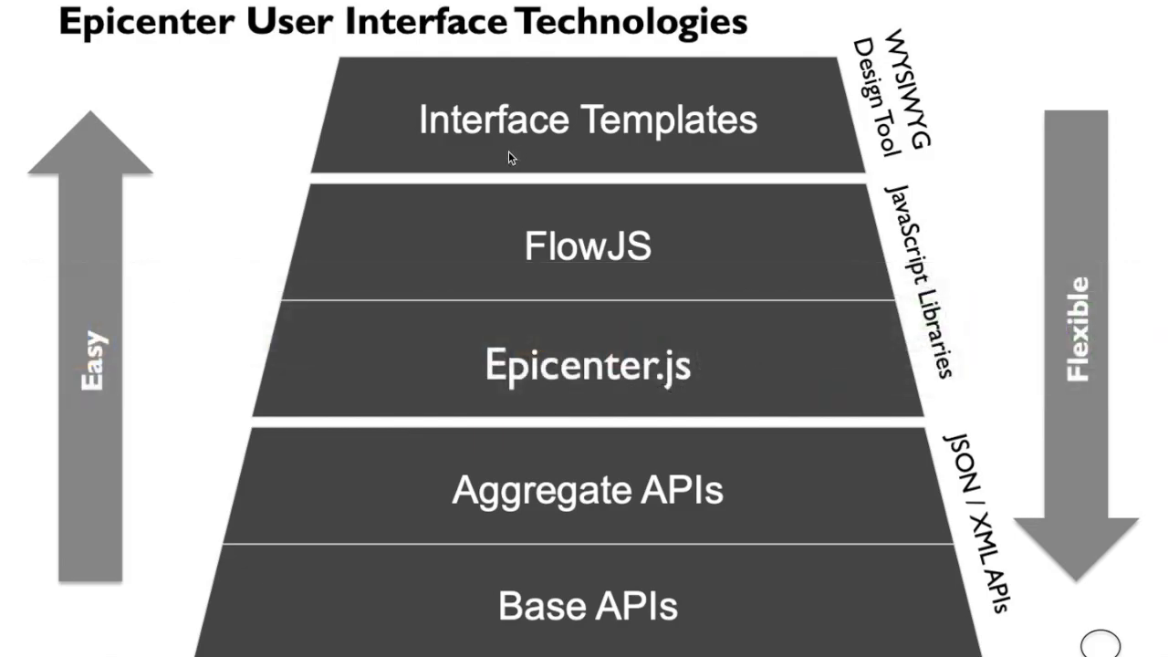
Advance the Keynote slideshow through the Remember and Resources slides, then return to Chrome.
{"action": "left_click", "coordinate": [461, 237]}
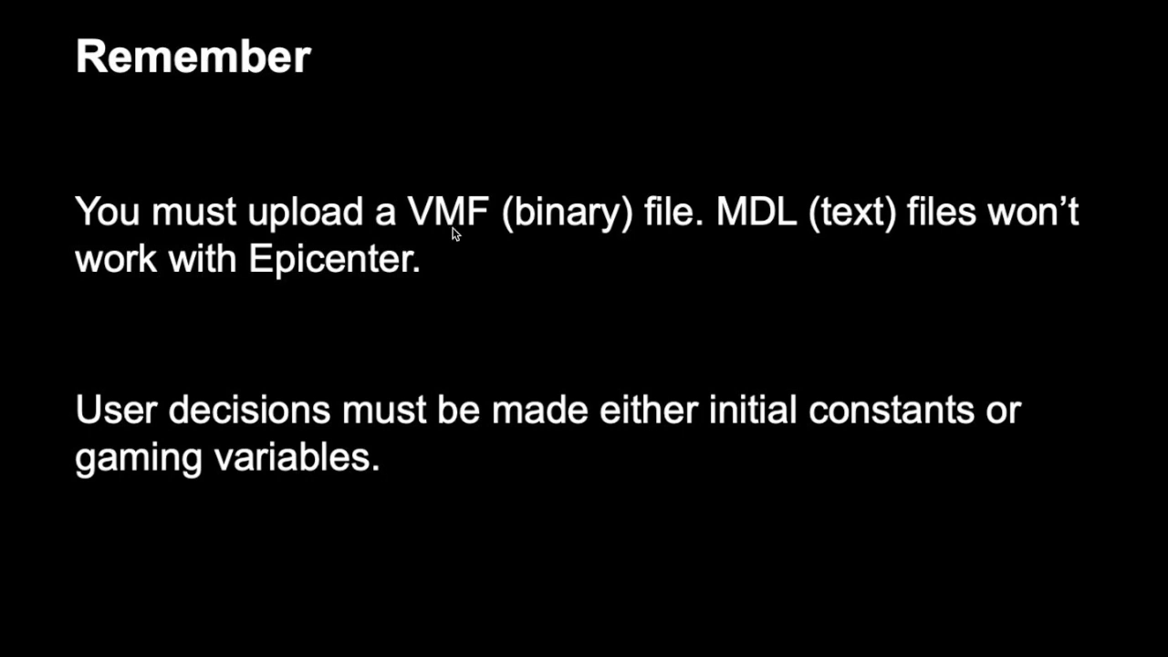
{"action": "left_click", "coordinate": [453, 228]}
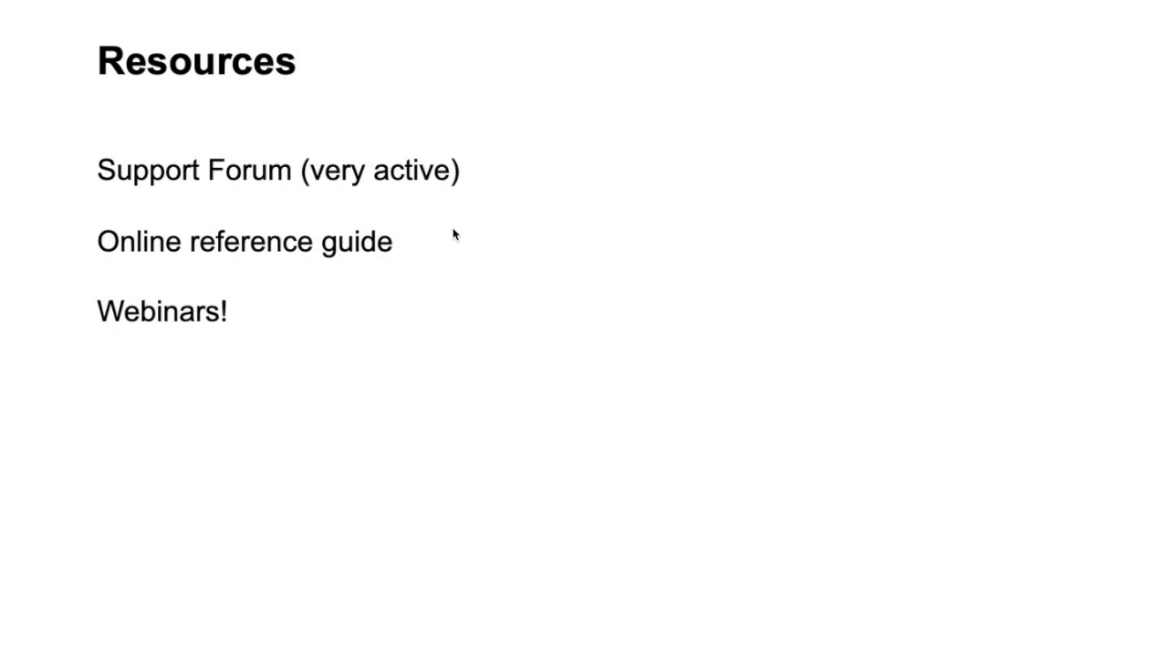
{"action": "key", "text": "super+Tab"}
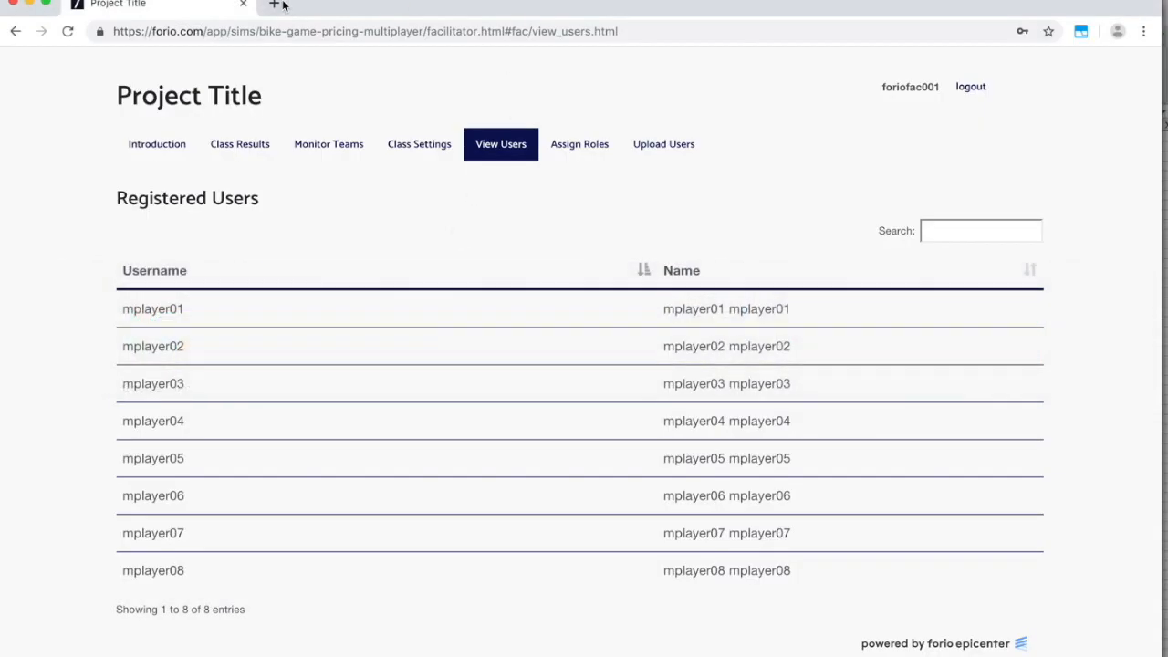
Load the forio.com/epicenter sign-up page in a new tab.
{"action": "left_click", "coordinate": [275, 4]}
{"action": "type", "text": "forio.com/"}
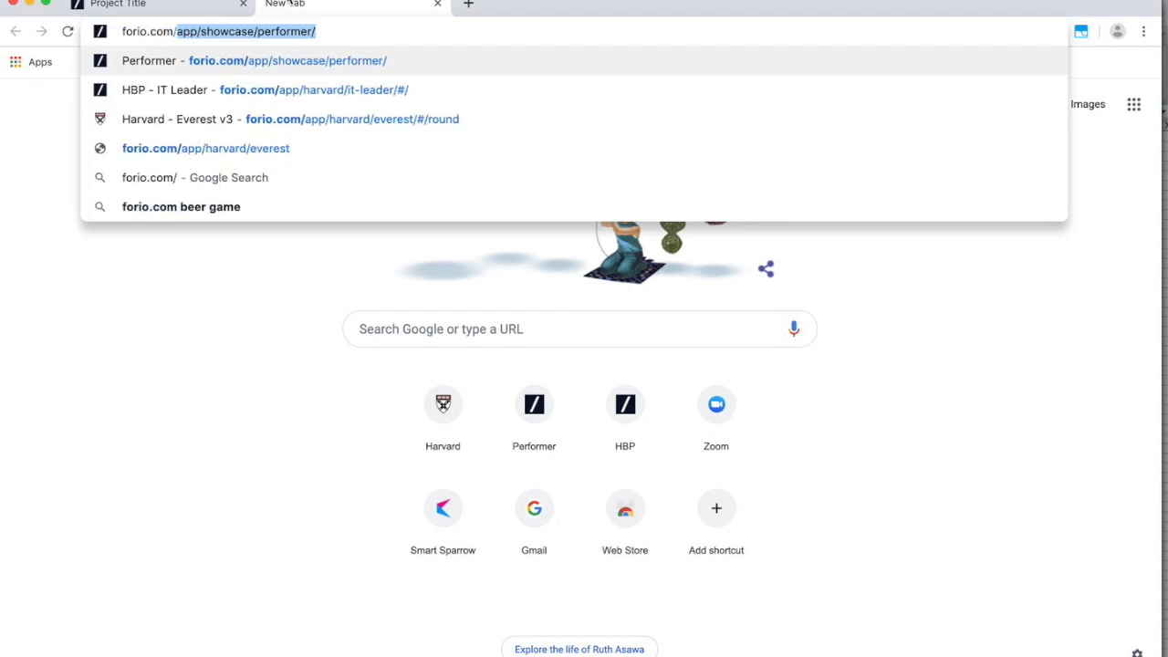
{"action": "type", "text": "epicenter"}
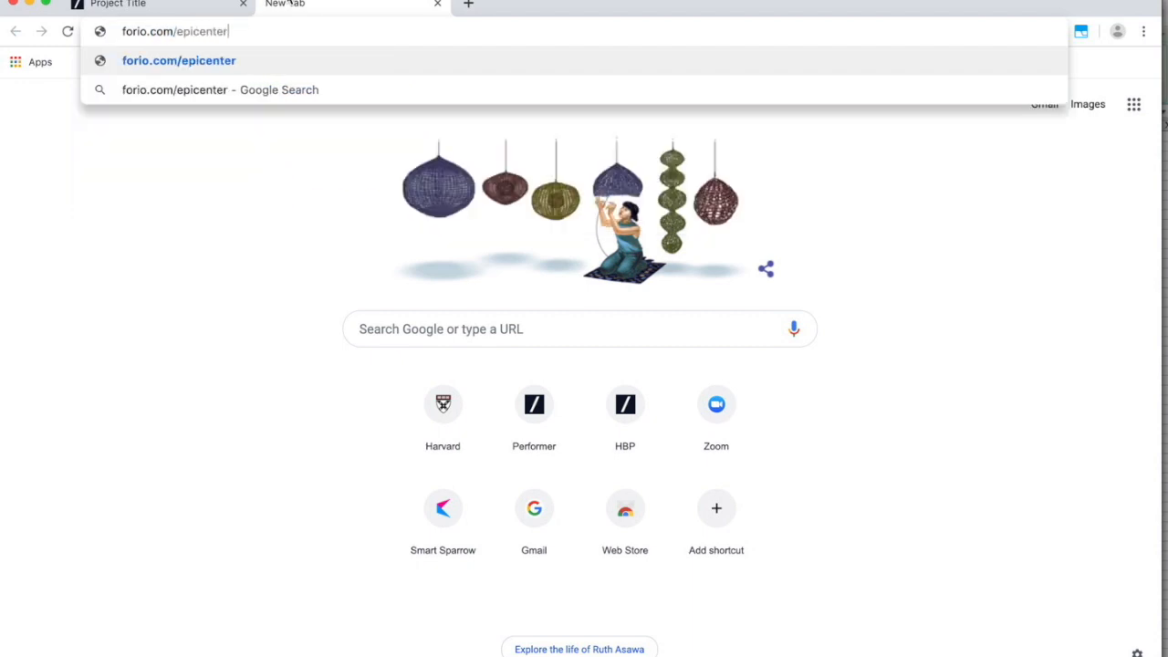
{"action": "key", "text": "Return"}
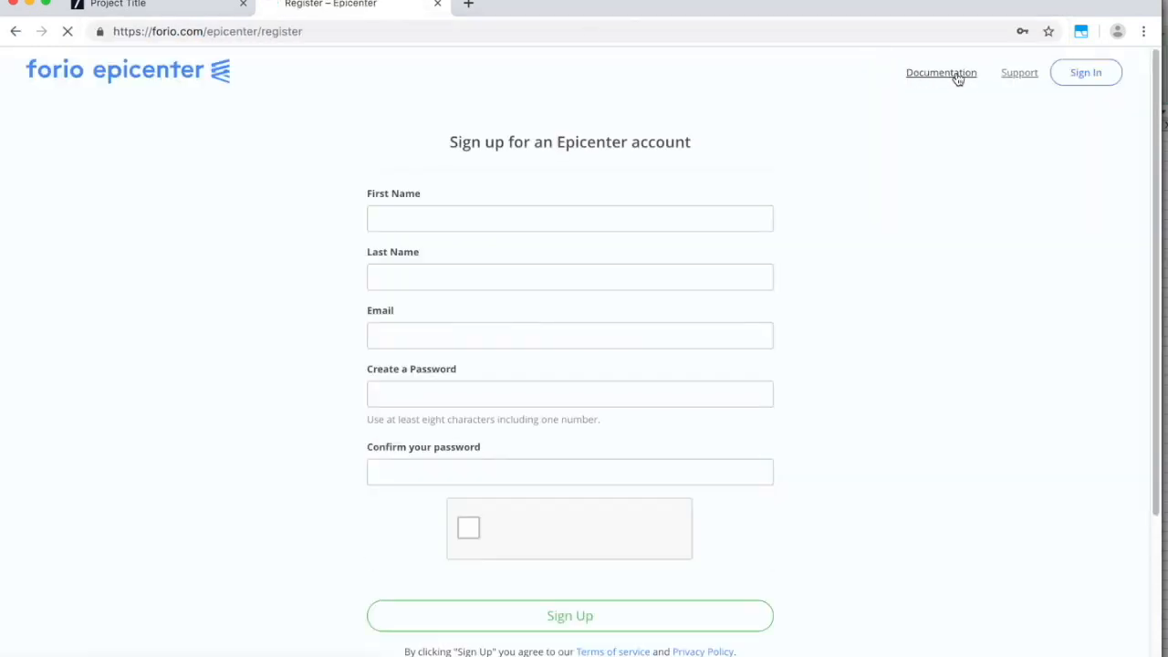
Open the Epicenter Support forum's latest topics in a new tab.
{"action": "left_click", "coordinate": [1024, 74]}
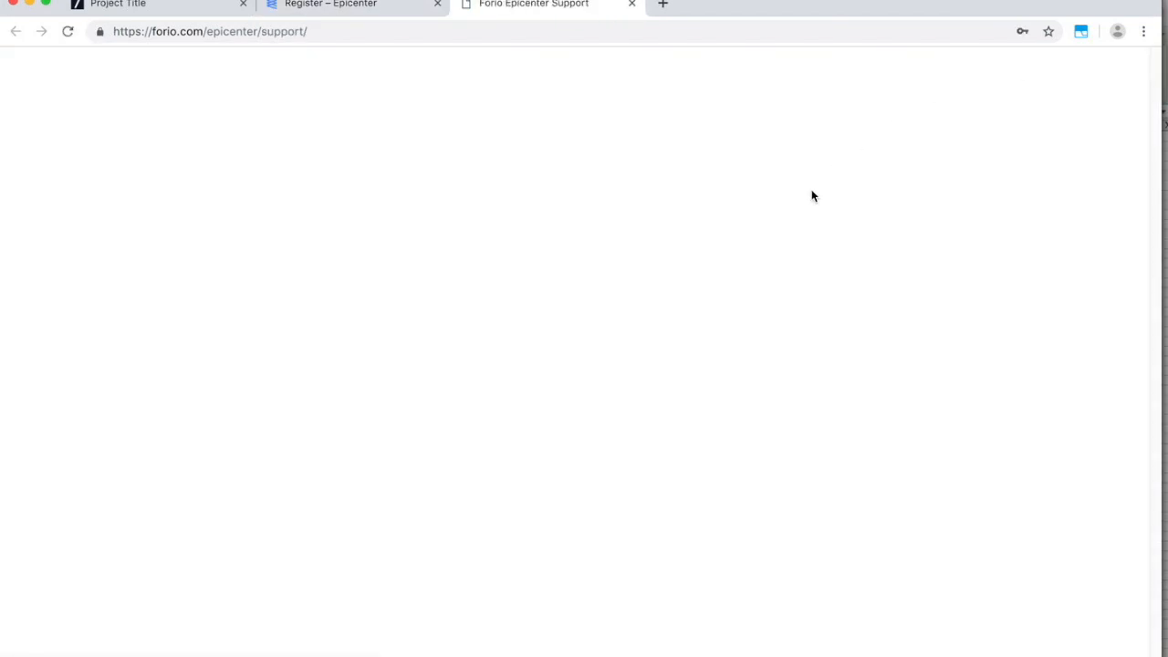
{"action": "scroll", "coordinate": [349, 309], "scroll_direction": "down", "scroll_amount": 2}
{"action": "scroll", "coordinate": [348, 308], "scroll_direction": "up", "scroll_amount": 2}
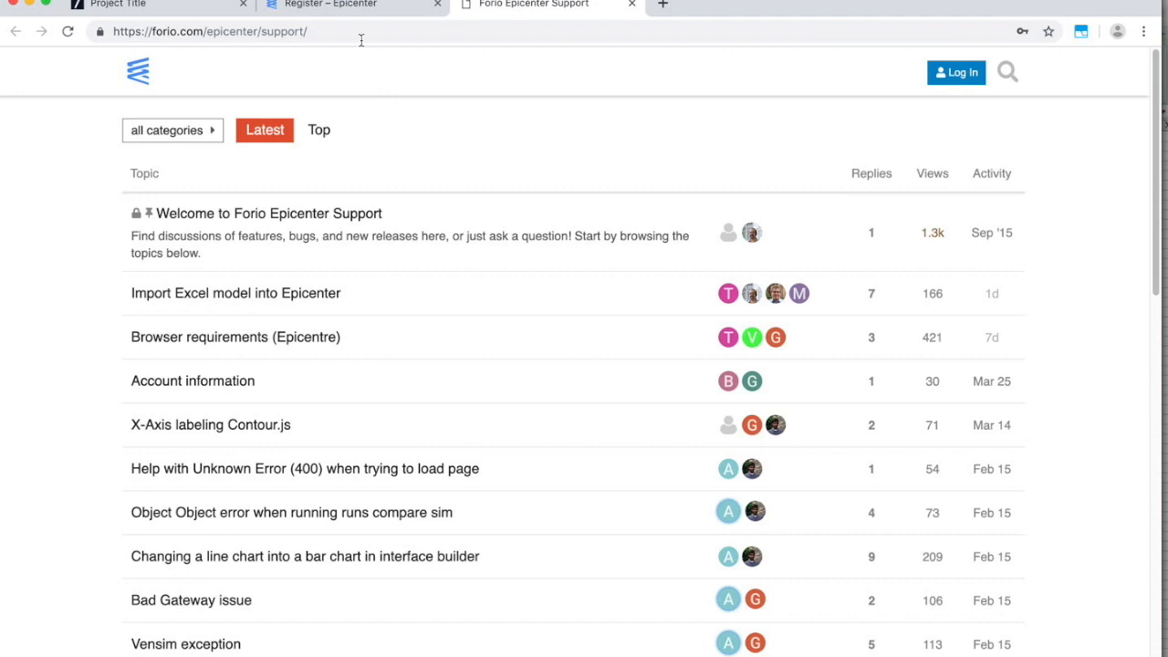
Open the documentation at QuickStart > Writing your Model > Model Creation in Vensim, then return to sign-up.
{"action": "left_click", "coordinate": [358, 8]}
{"action": "left_click", "coordinate": [949, 76]}
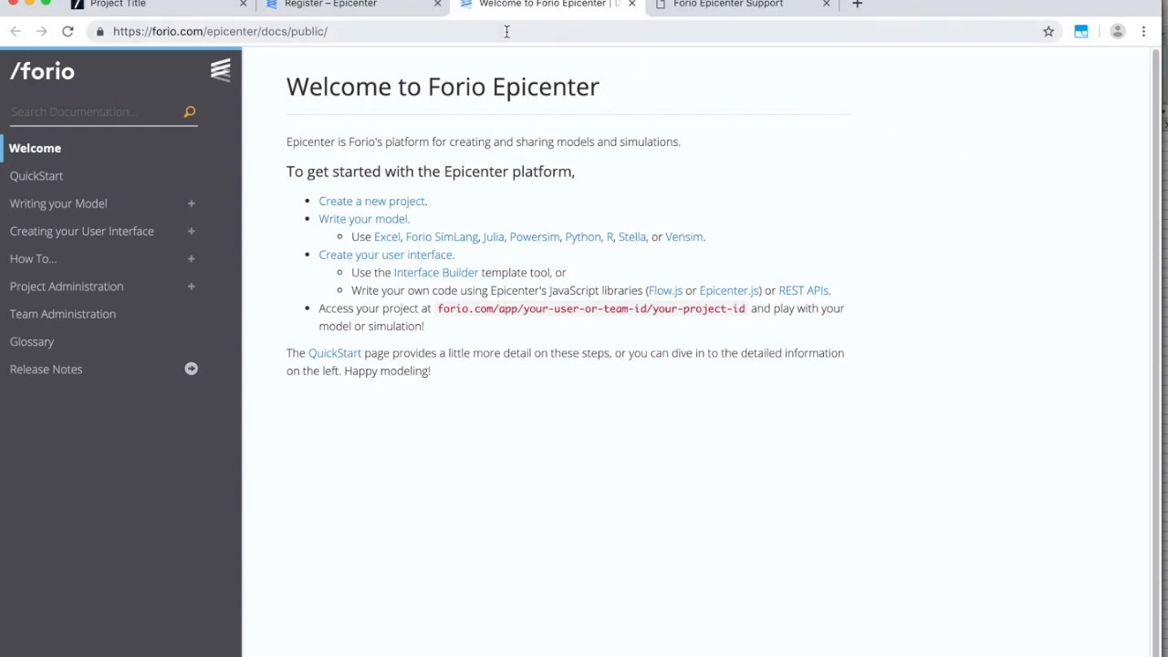
{"action": "left_click", "coordinate": [346, 6]}
{"action": "left_click", "coordinate": [945, 76]}
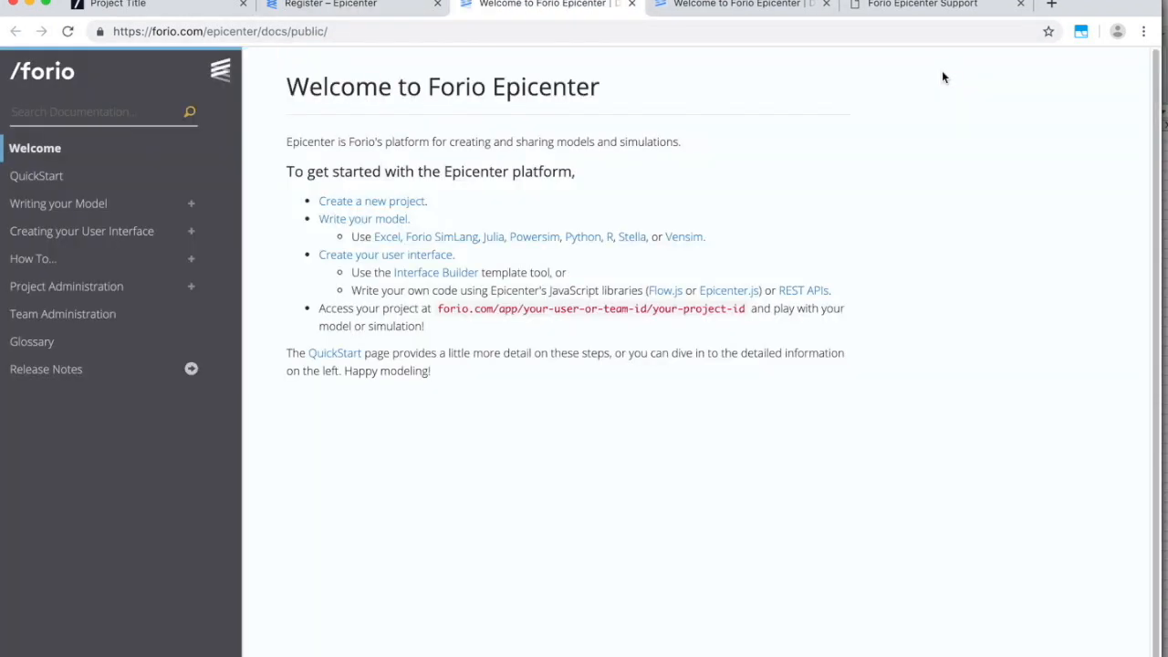
{"action": "left_click", "coordinate": [33, 179]}
{"action": "left_click", "coordinate": [44, 206]}
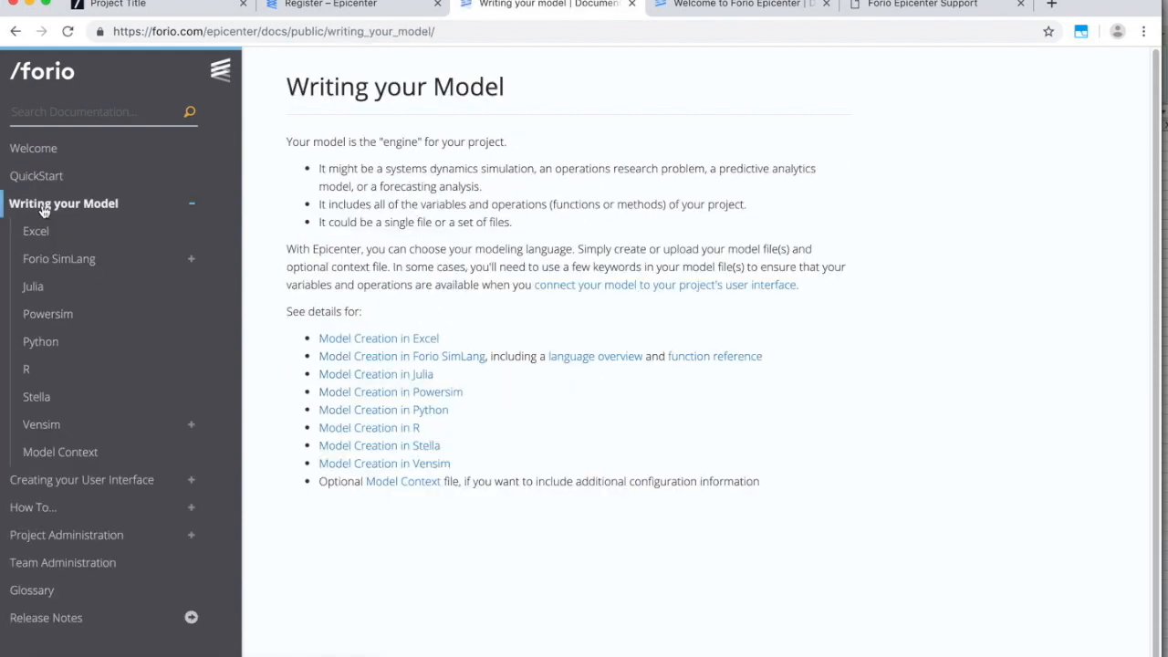
{"action": "left_click", "coordinate": [406, 464]}
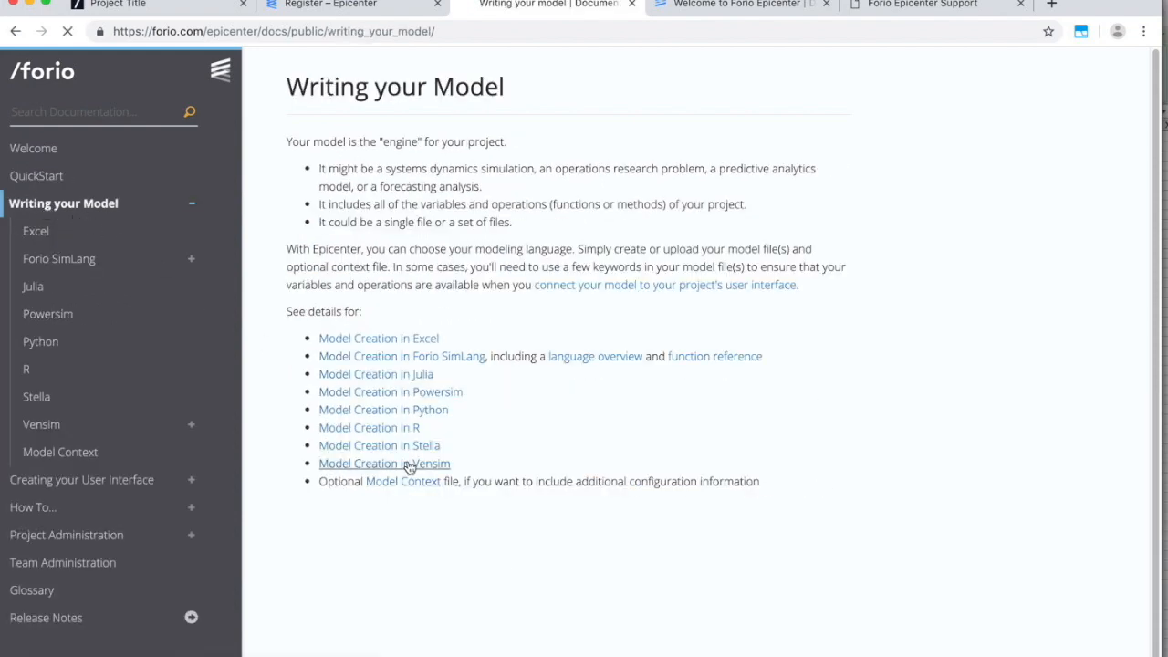
{"action": "scroll", "coordinate": [662, 402], "scroll_direction": "down", "scroll_amount": 1}
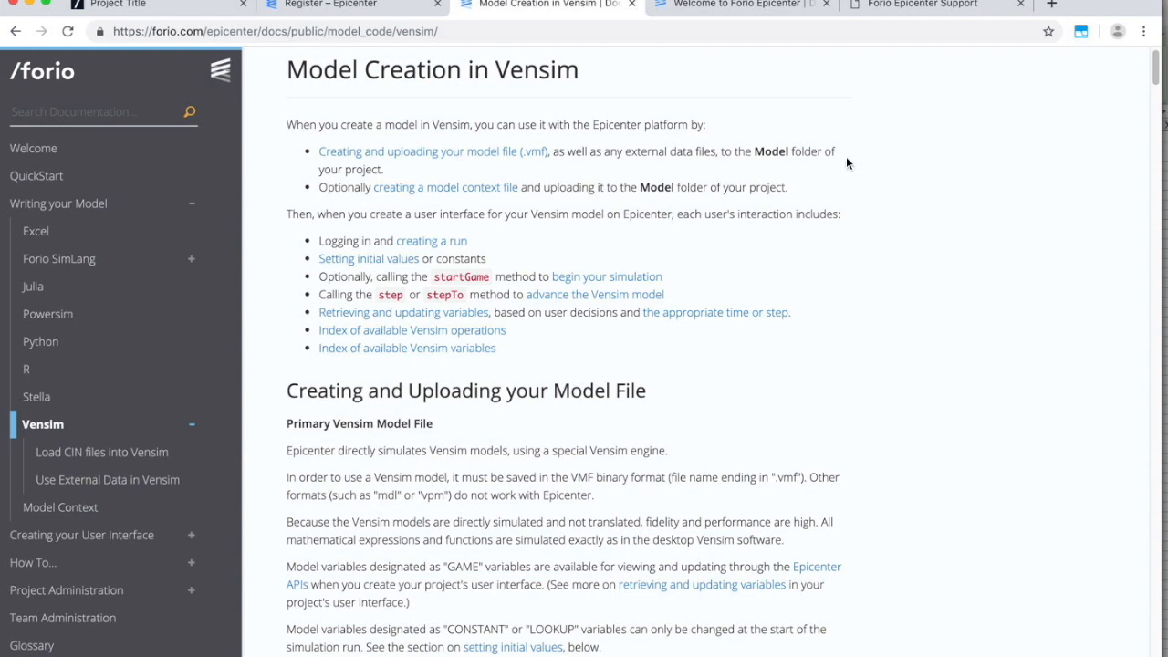
{"action": "left_click", "coordinate": [369, 5]}
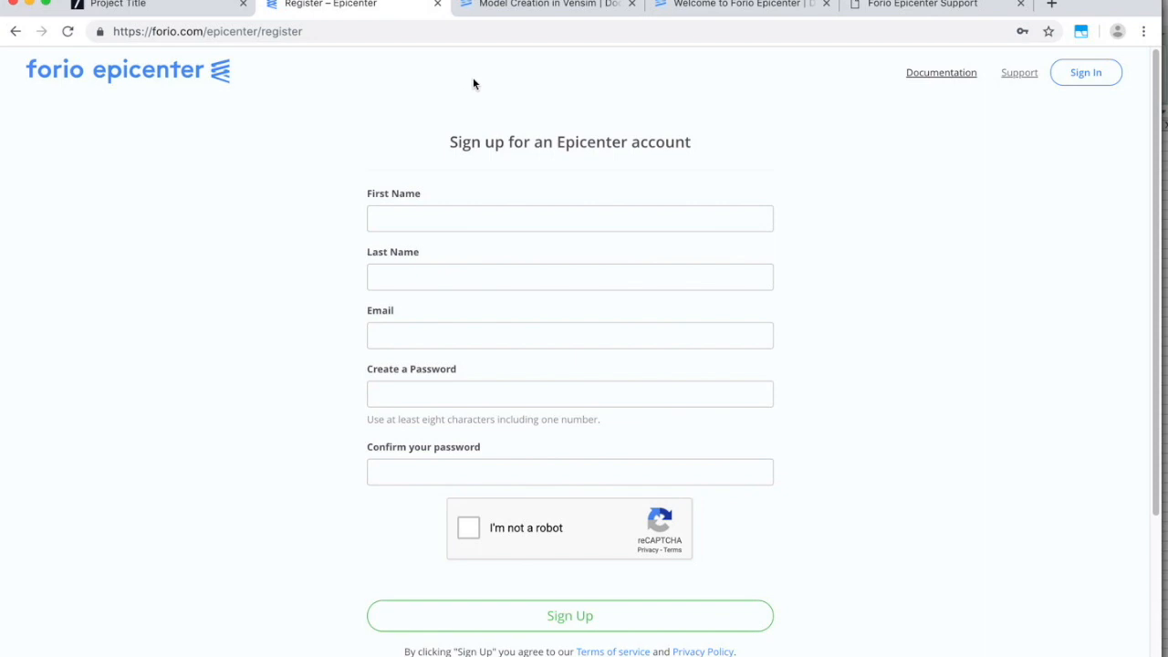
Select the sign-up page address, then click into the first name field.
{"action": "left_click", "coordinate": [309, 31]}
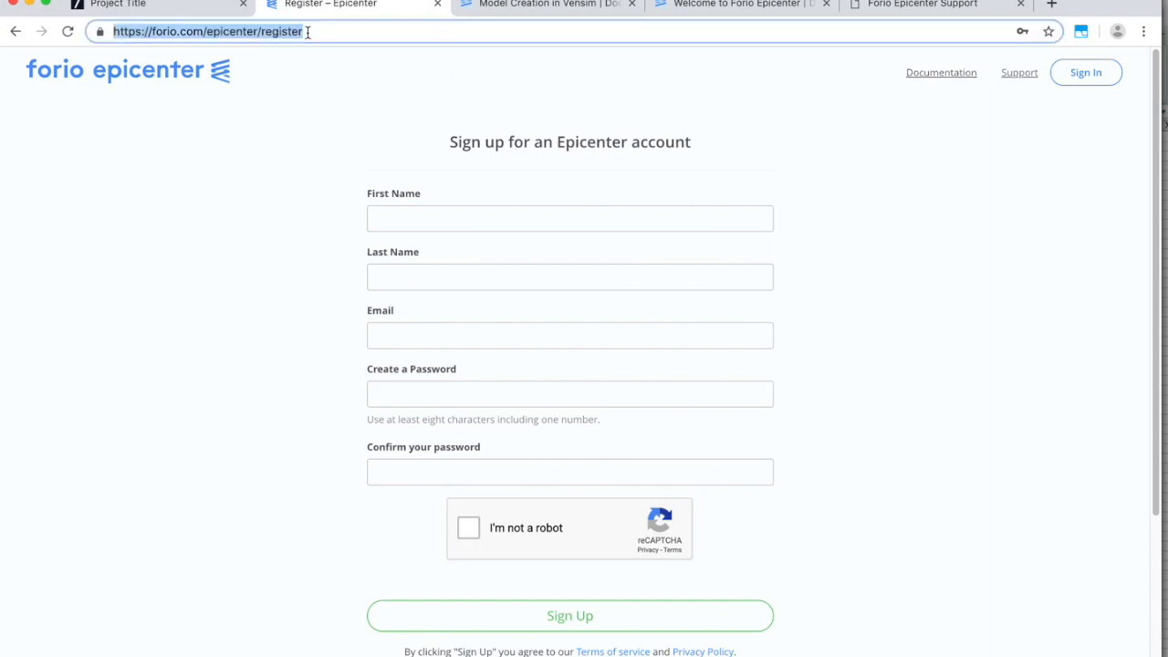
{"action": "left_click", "coordinate": [261, 31]}
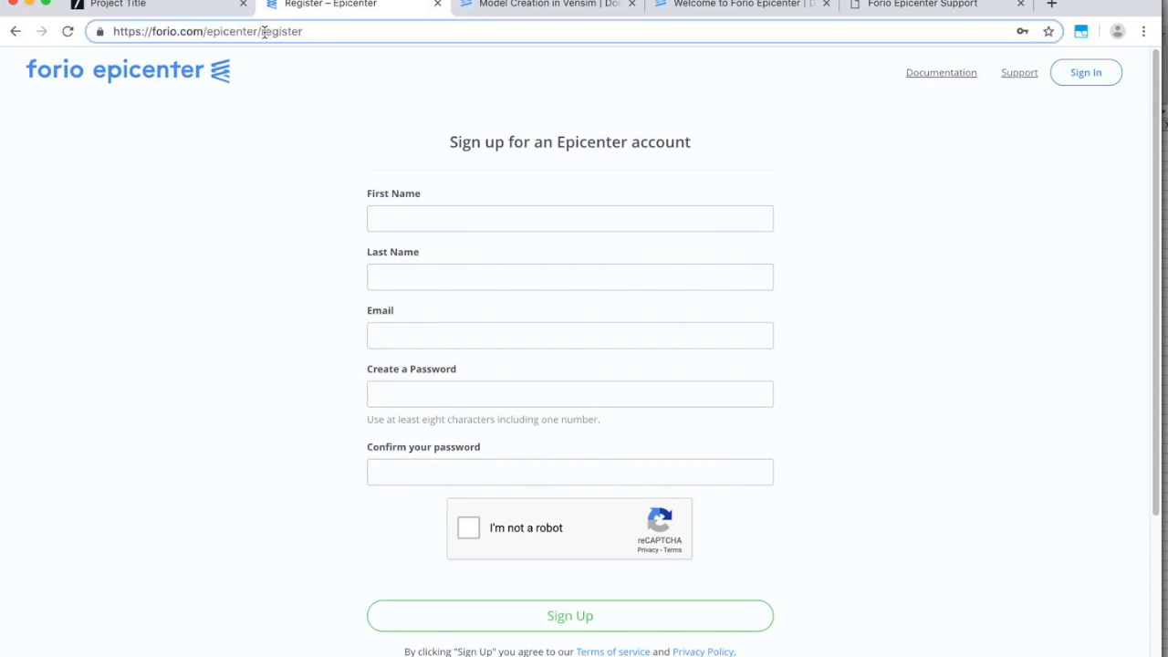
{"action": "left_click", "coordinate": [459, 220]}
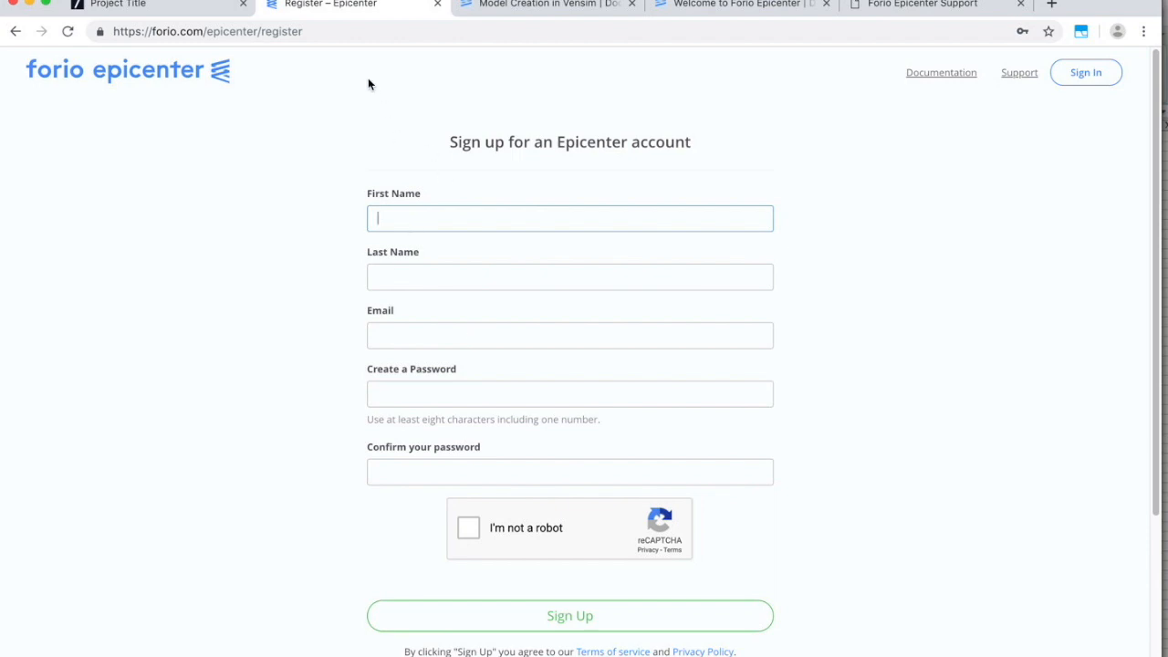
Go to forio.com and open Products > Epicenter to read its What is Epicenter? overview.
{"action": "left_click", "coordinate": [359, 40]}
{"action": "type", "text": "forio.com"}
{"action": "key", "text": "Delete"}
{"action": "key", "text": "Return"}
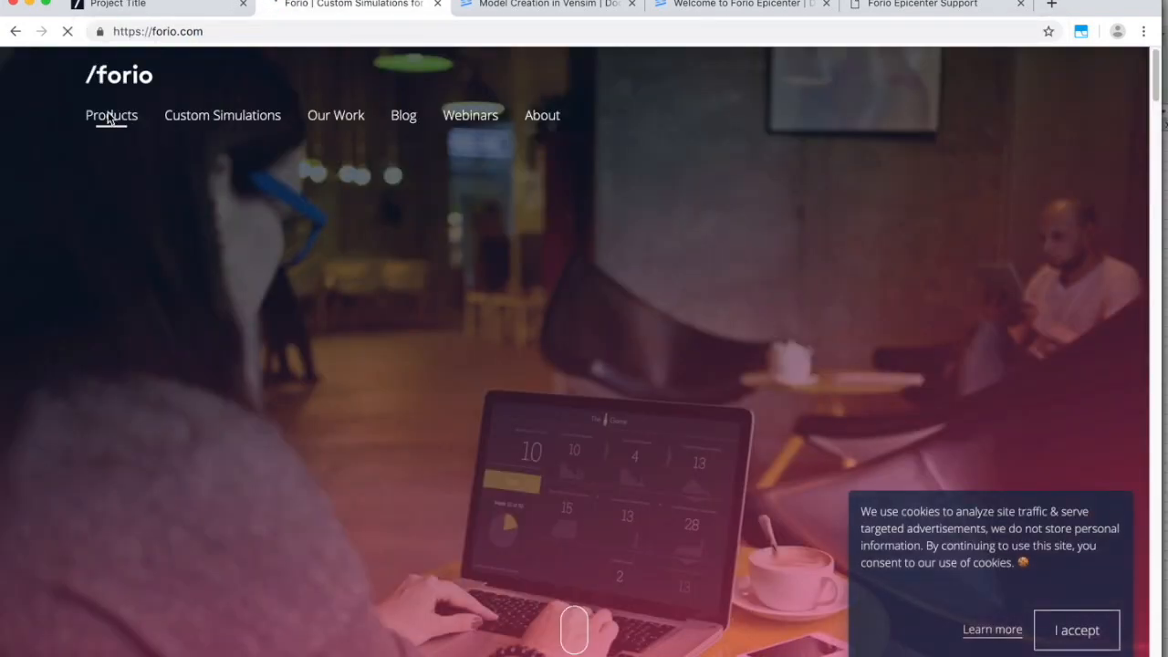
{"action": "mouse_move", "coordinate": [109, 118]}
{"action": "left_click", "coordinate": [185, 201]}
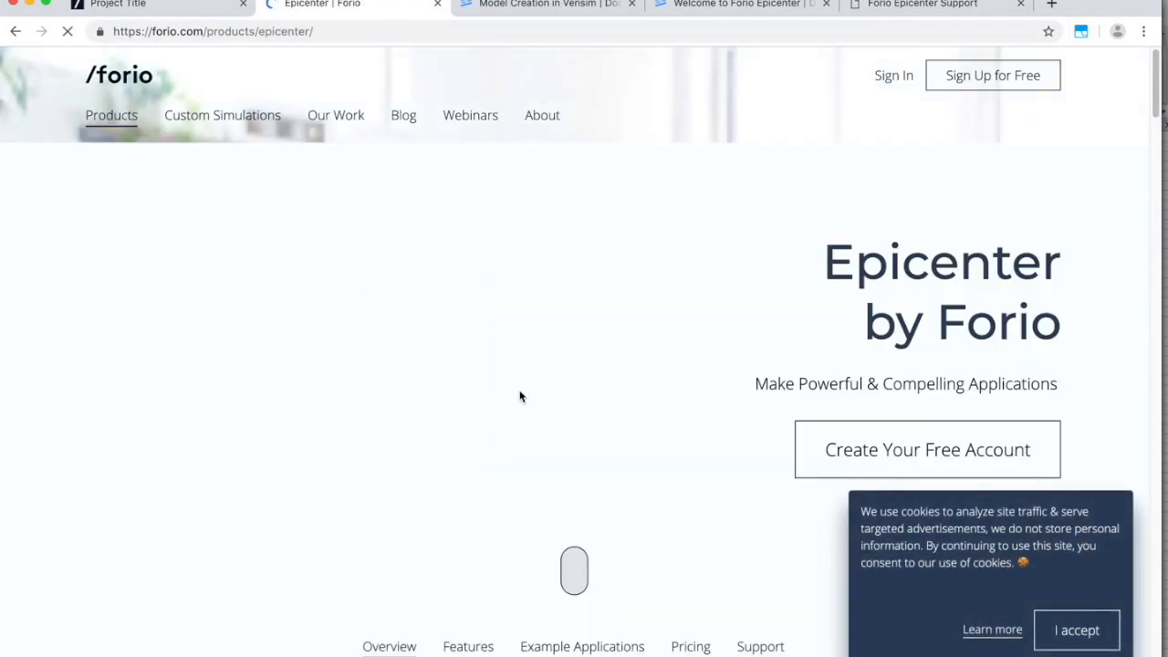
{"action": "scroll", "coordinate": [520, 396], "scroll_direction": "down", "scroll_amount": 3}
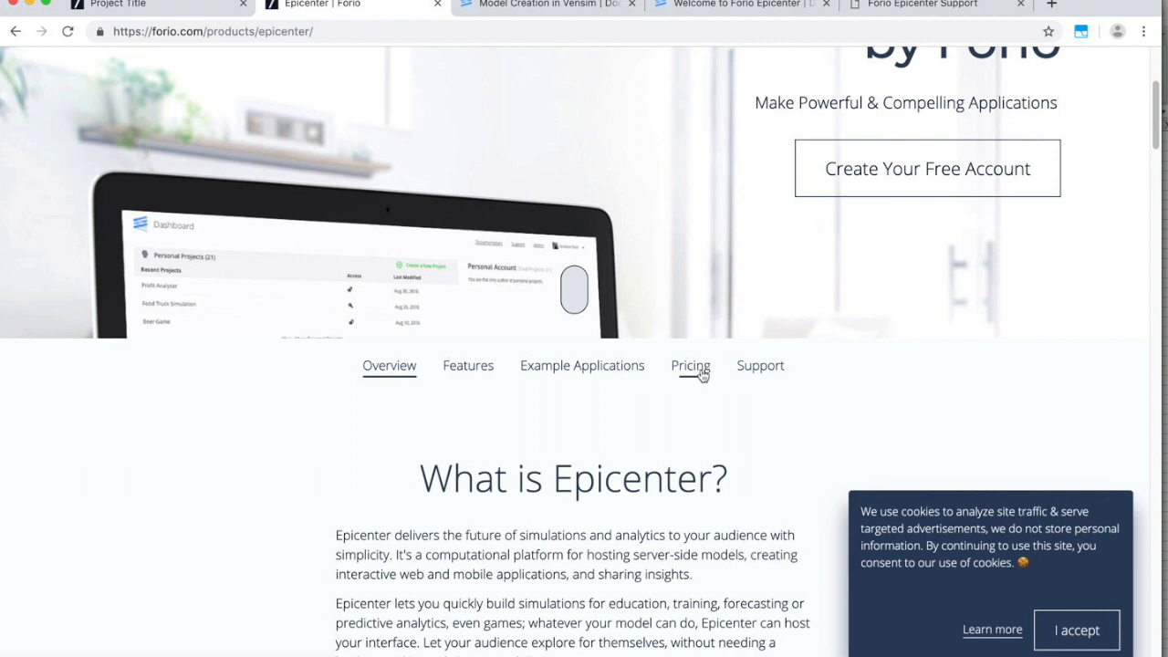